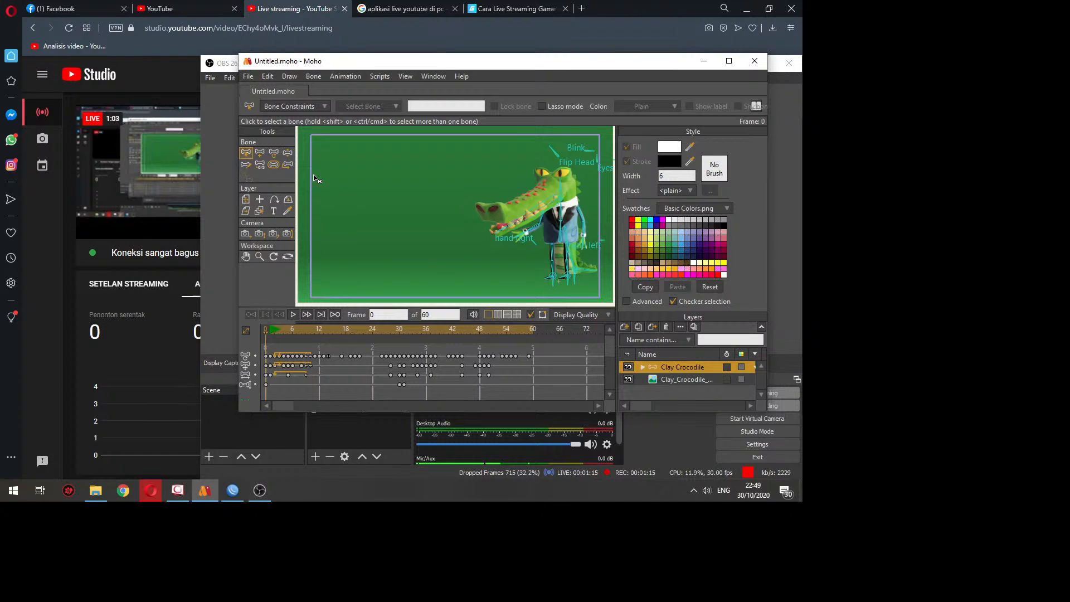
Step: Shrink the browser window, switch to Moho and maximize its window
{"action": "left_click", "coordinate": [768, 19]}
{"action": "left_click", "coordinate": [767, 18]}
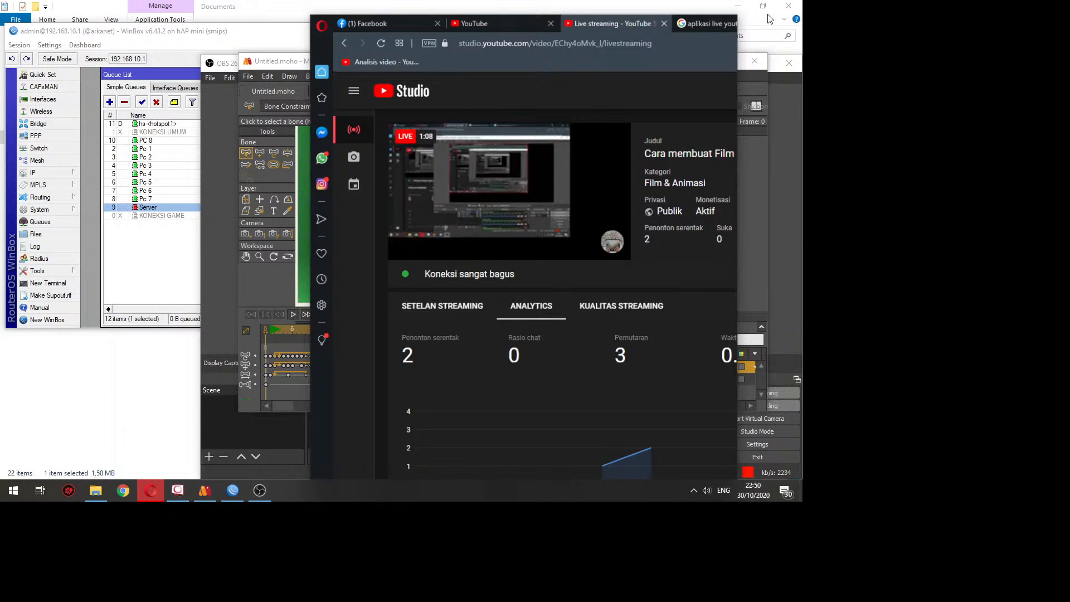
{"action": "left_click", "coordinate": [749, 128]}
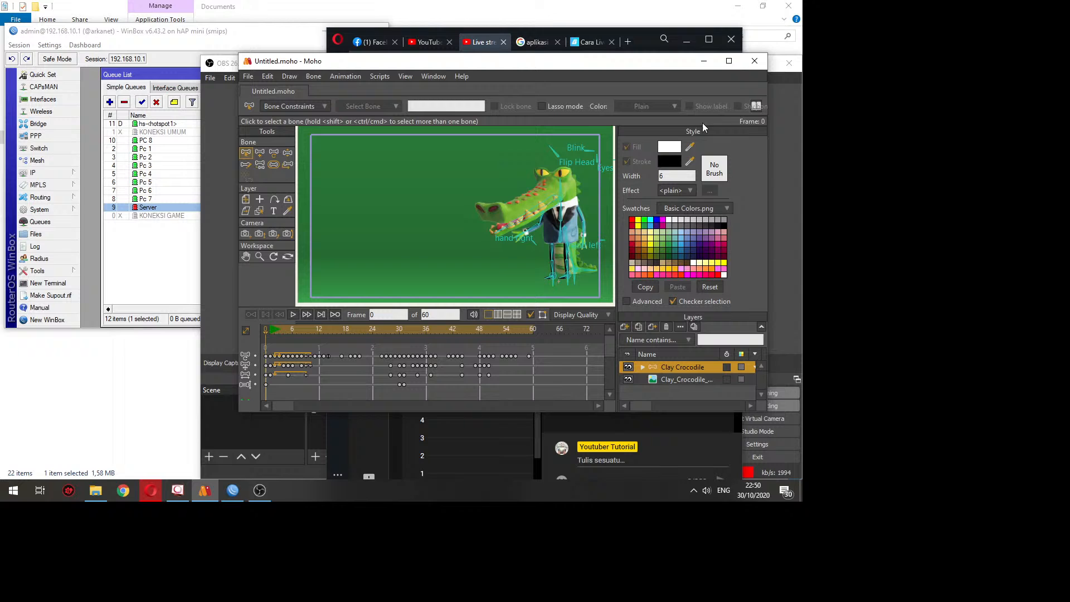
{"action": "left_click", "coordinate": [729, 62]}
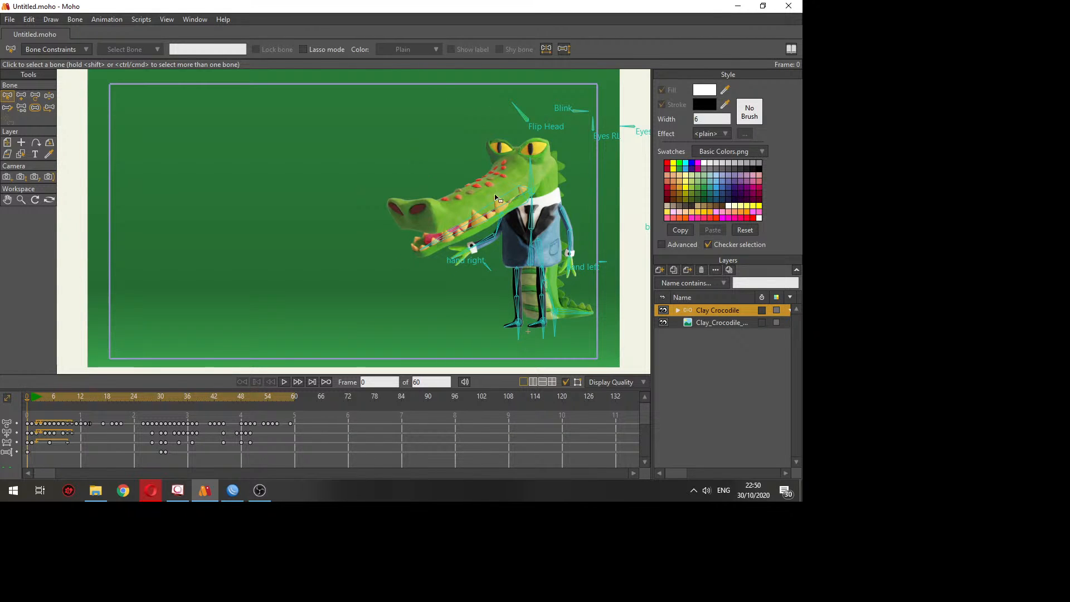
Step: Lower the crocodile's right forearm with the Manipulate Bones tool
{"action": "left_click", "coordinate": [485, 240]}
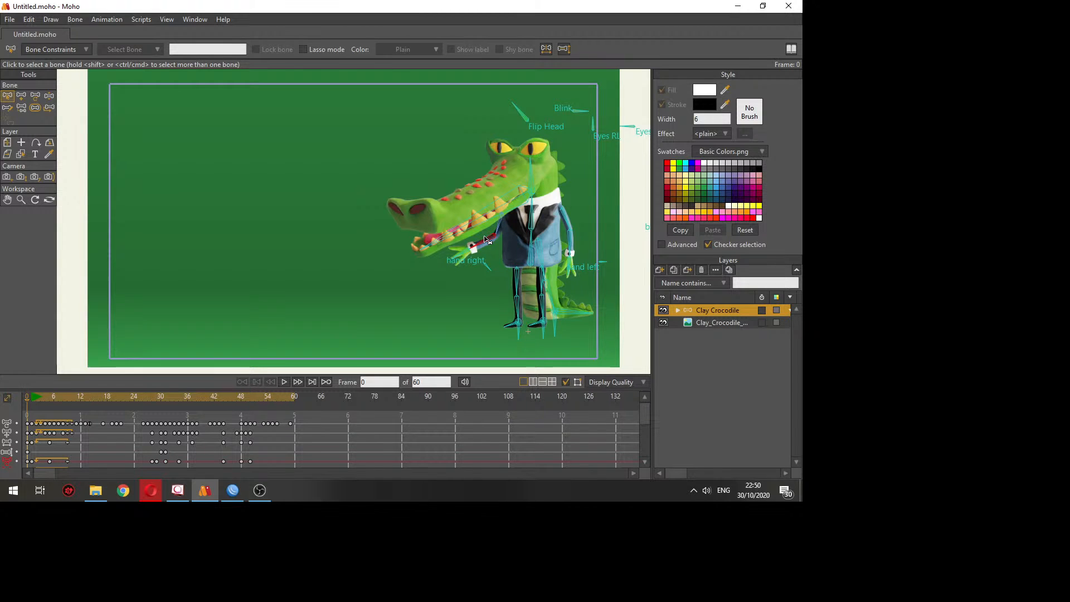
{"action": "key", "text": "z"}
{"action": "left_click_drag", "start_coordinate": [482, 251], "coordinate": [467, 286]}
{"action": "left_click", "coordinate": [582, 313]}
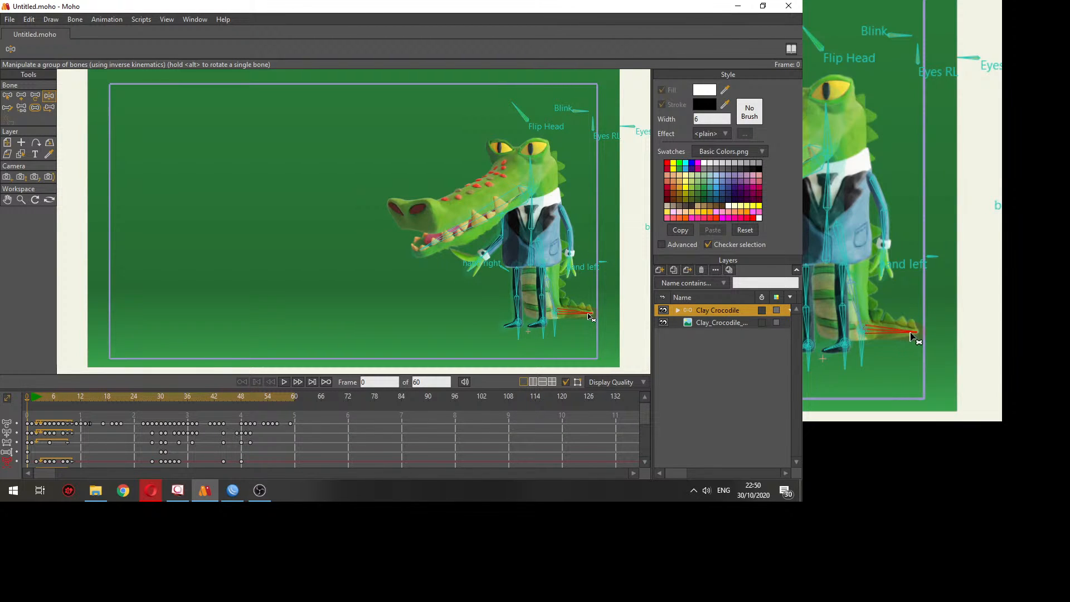
Step: Shift the crocodile's body and feet forward into a walking stride and pull its tail in behind it
{"action": "left_click", "coordinate": [518, 309]}
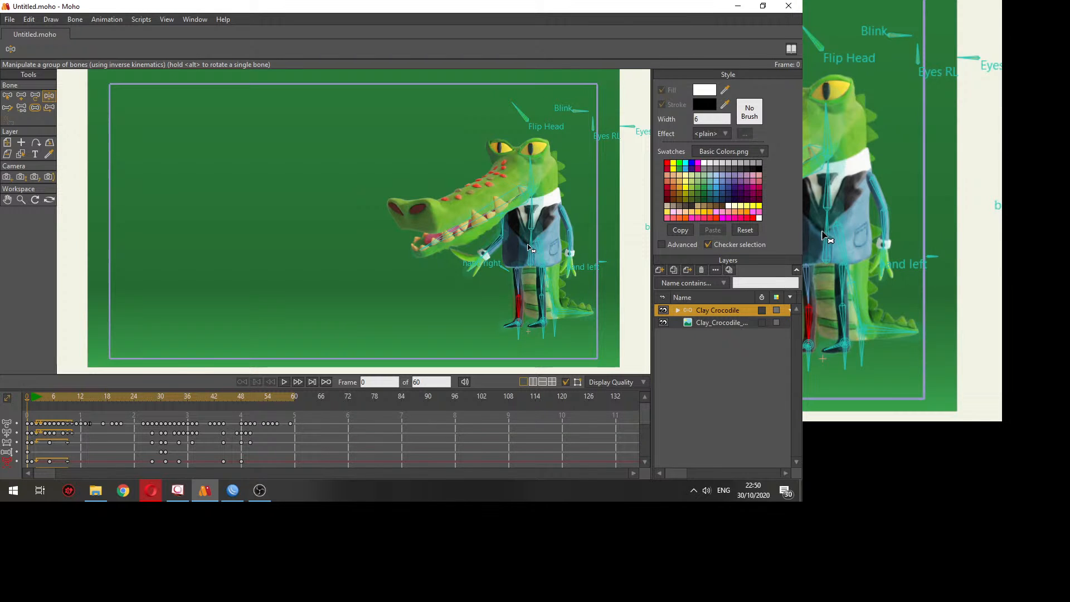
{"action": "left_click_drag", "start_coordinate": [529, 248], "coordinate": [402, 335]}
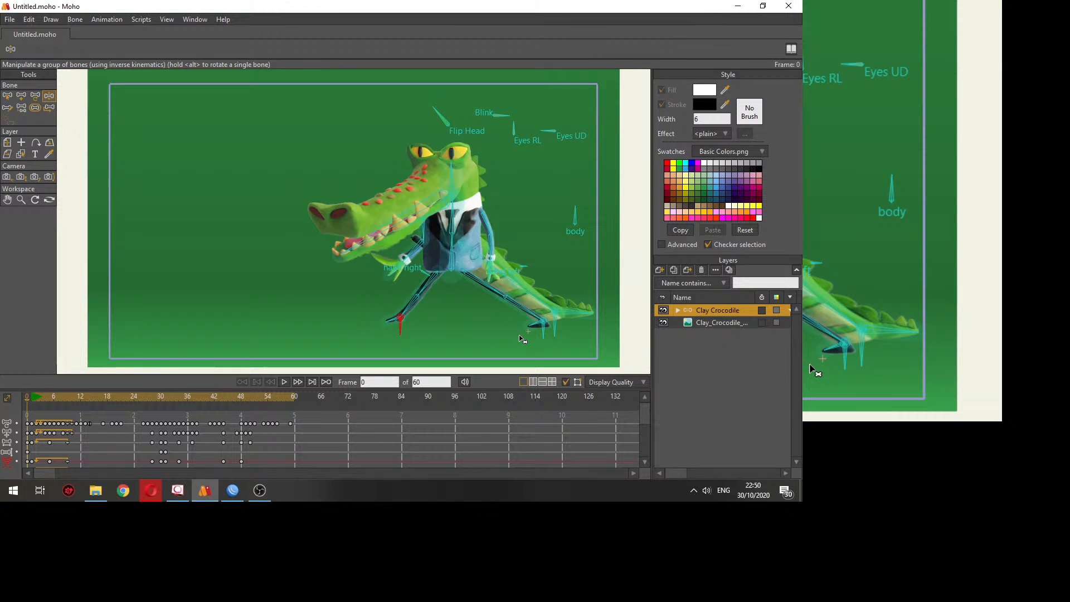
{"action": "left_click_drag", "start_coordinate": [542, 333], "coordinate": [462, 334]}
{"action": "mouse_move", "coordinate": [452, 245]}
{"action": "left_mouse_down"}
{"action": "mouse_move", "coordinate": [467, 260]}
{"action": "mouse_move", "coordinate": [434, 243]}
{"action": "left_mouse_up"}
{"action": "left_click", "coordinate": [562, 308]}
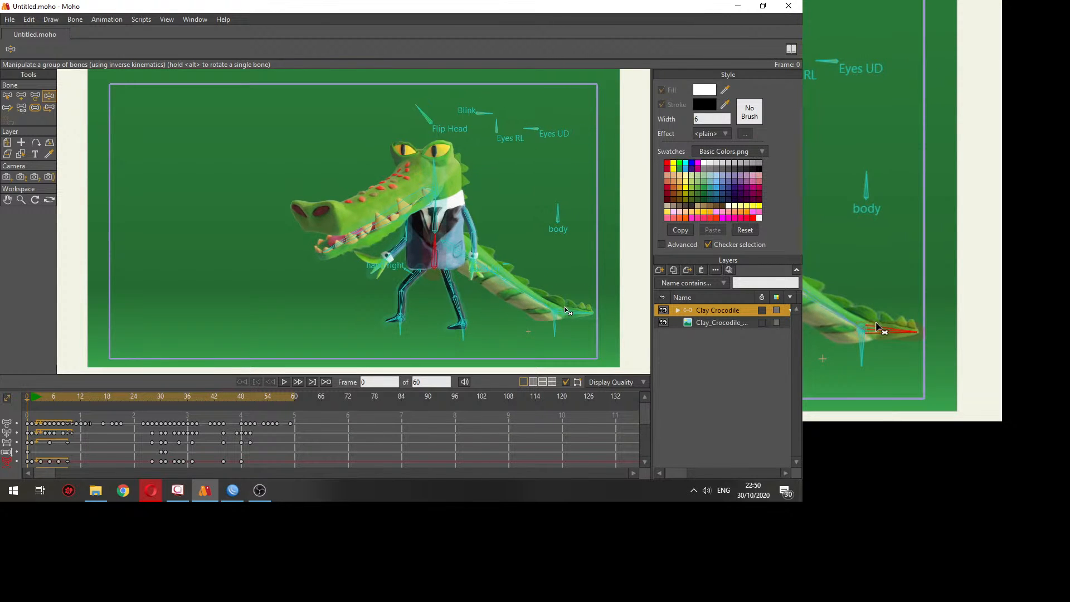
{"action": "left_click_drag", "start_coordinate": [561, 324], "coordinate": [526, 285]}
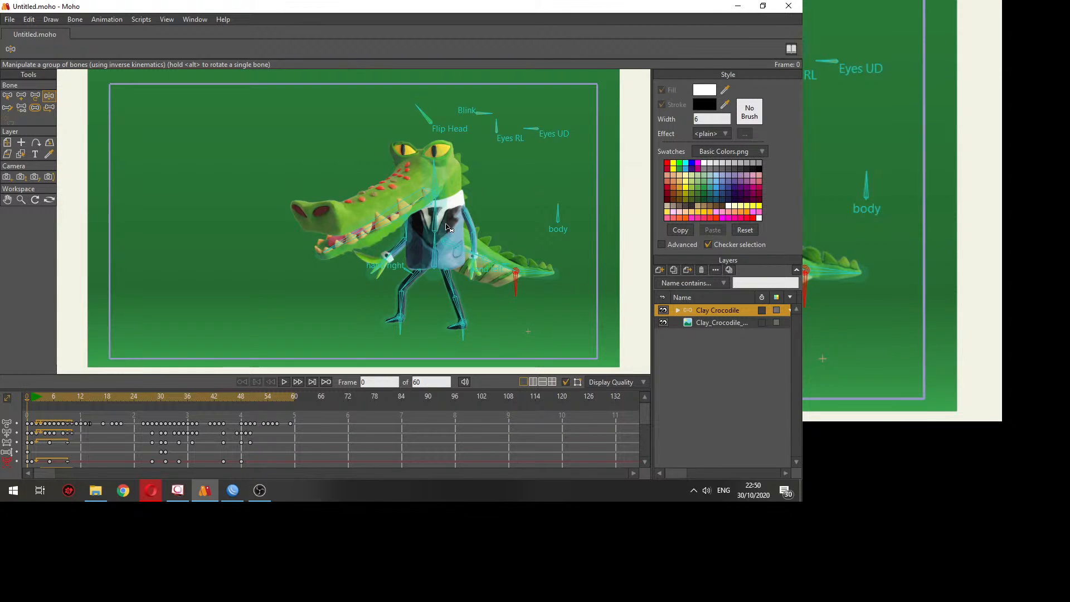
Step: Open the crocodile's mouth, tilt its head and body, and swing its left forearm using the bones
{"action": "left_click_drag", "start_coordinate": [446, 224], "coordinate": [449, 220]}
{"action": "left_click_drag", "start_coordinate": [395, 244], "coordinate": [383, 217]}
{"action": "mouse_move", "coordinate": [448, 167]}
{"action": "left_mouse_down"}
{"action": "mouse_move", "coordinate": [405, 151]}
{"action": "mouse_move", "coordinate": [427, 165]}
{"action": "left_mouse_up"}
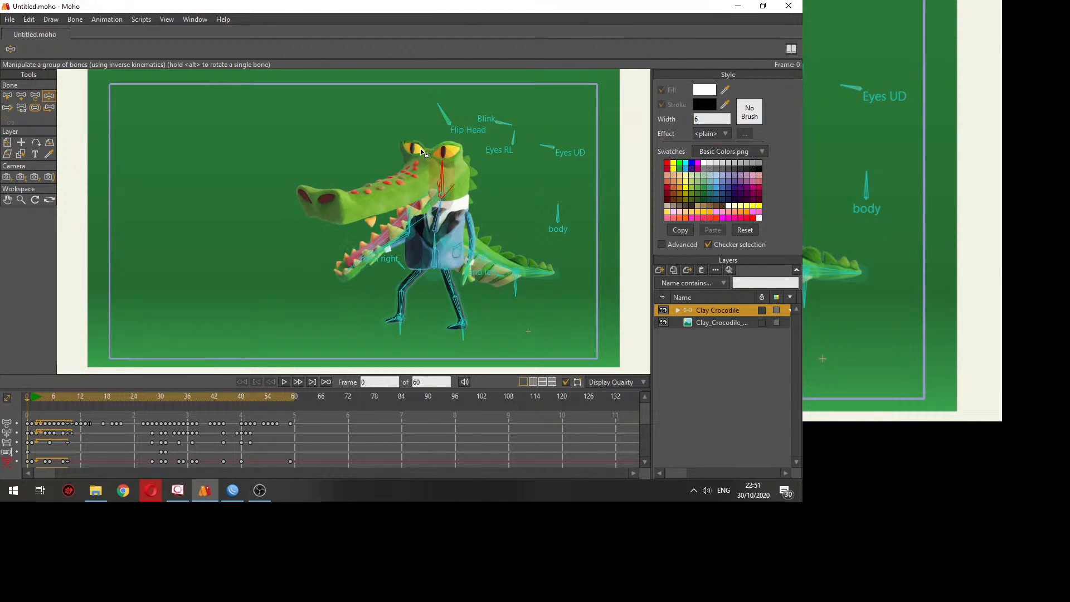
{"action": "left_click_drag", "start_coordinate": [441, 202], "coordinate": [430, 200]}
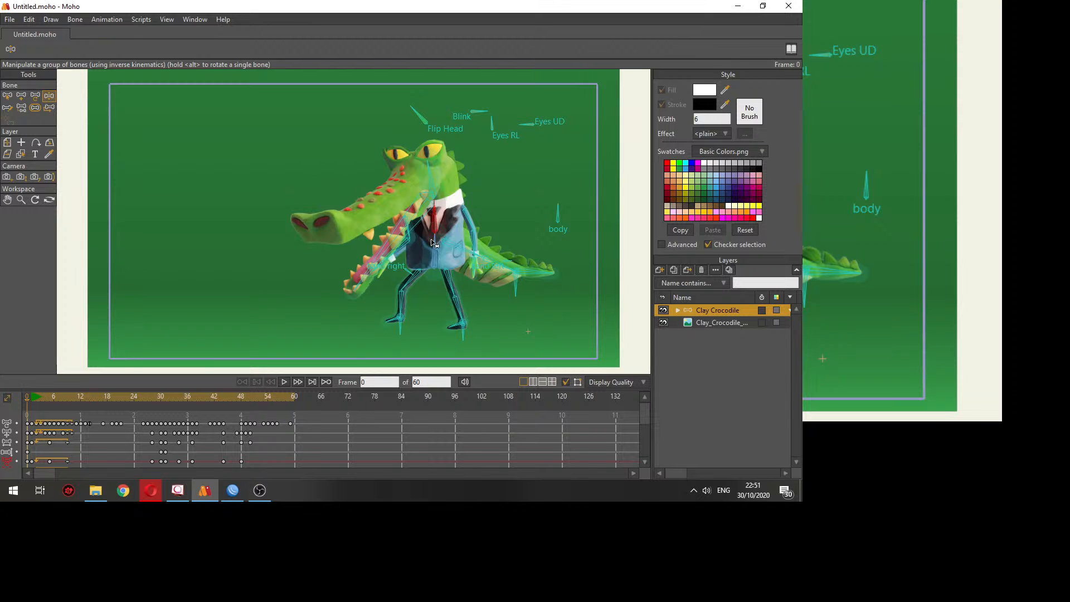
{"action": "left_click_drag", "start_coordinate": [431, 240], "coordinate": [418, 225]}
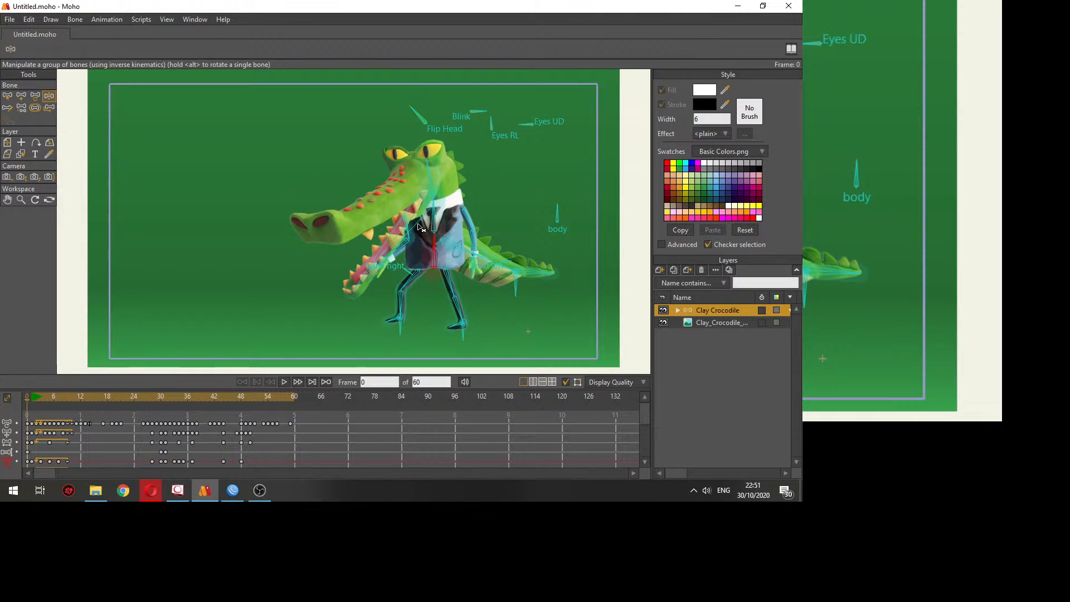
{"action": "left_click_drag", "start_coordinate": [474, 251], "coordinate": [501, 243]}
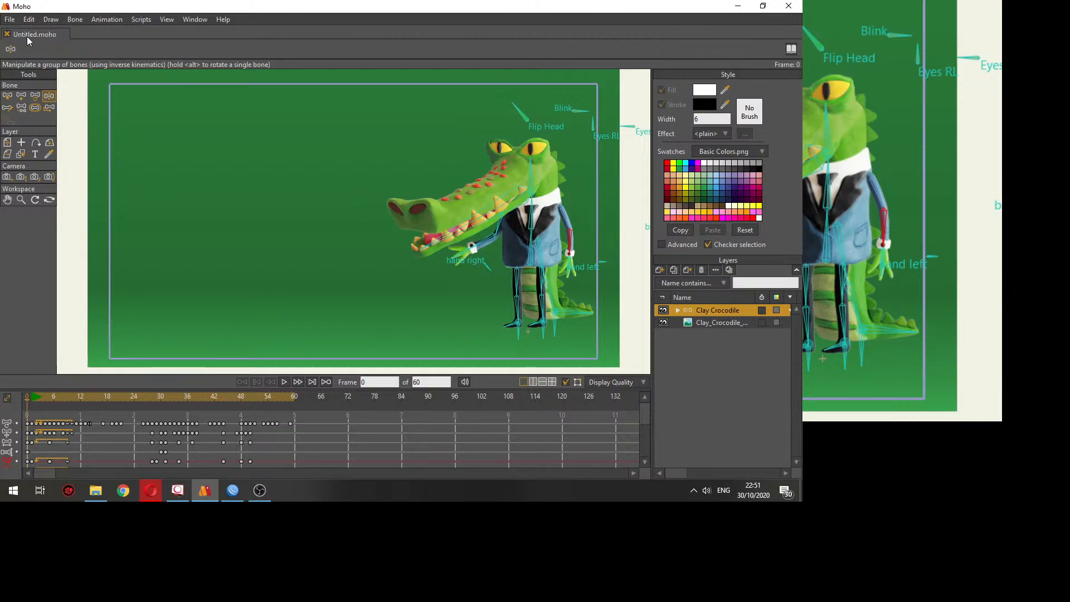
Step: Start a new document and open the skeleton project file 1 from the SKELETON folder
{"action": "left_click", "coordinate": [10, 19]}
{"action": "left_click", "coordinate": [18, 29]}
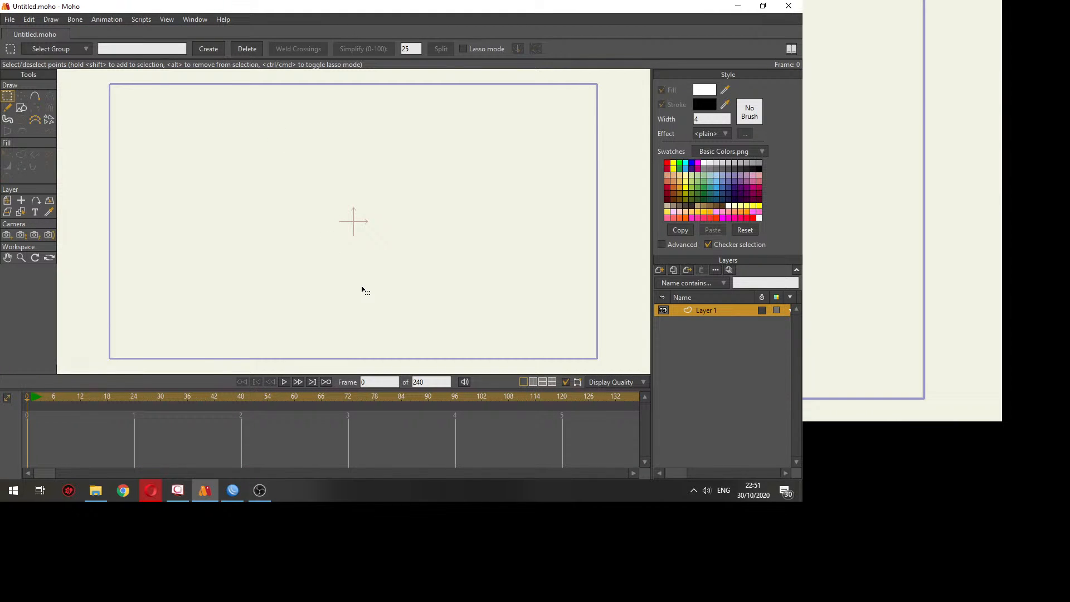
{"action": "key", "text": "ctrl+o"}
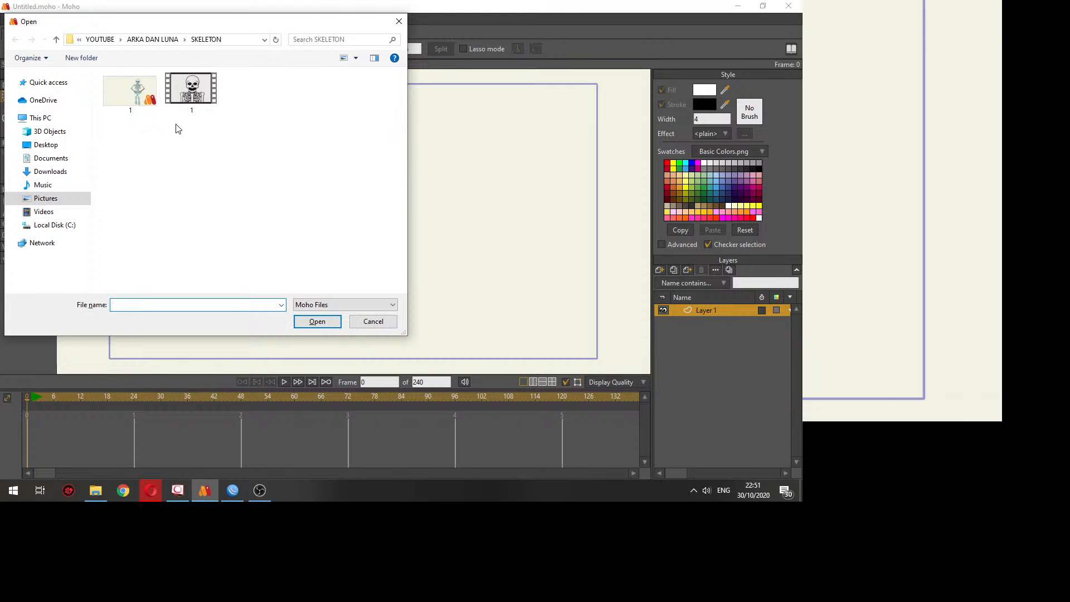
{"action": "double_click", "coordinate": [131, 97]}
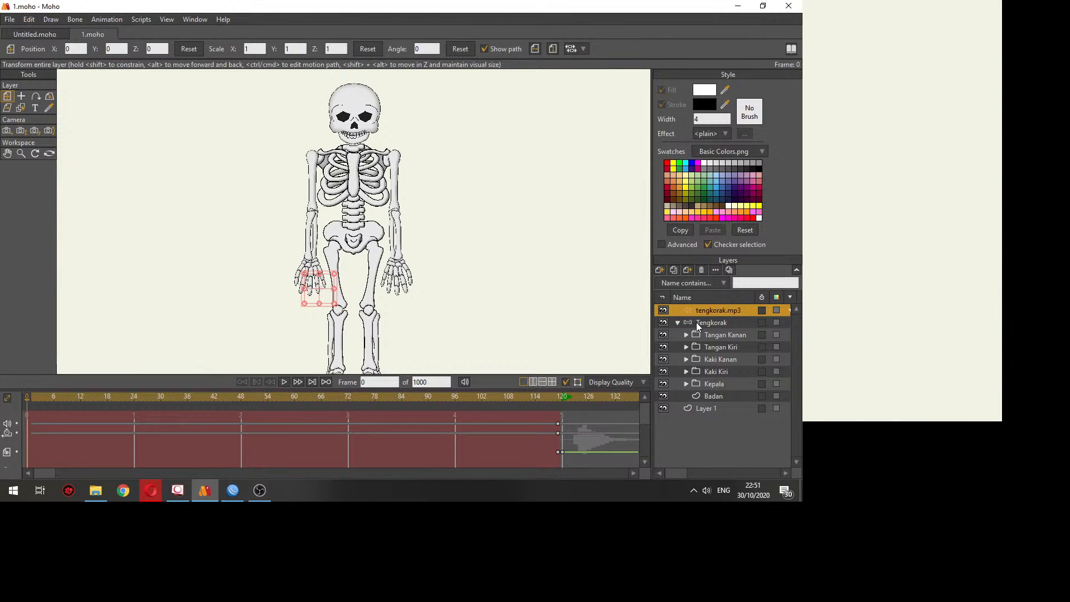
Step: Pose the skeleton on the Tengkorak bone layer with both arms raised, knees bent and head tilted
{"action": "left_click", "coordinate": [697, 323]}
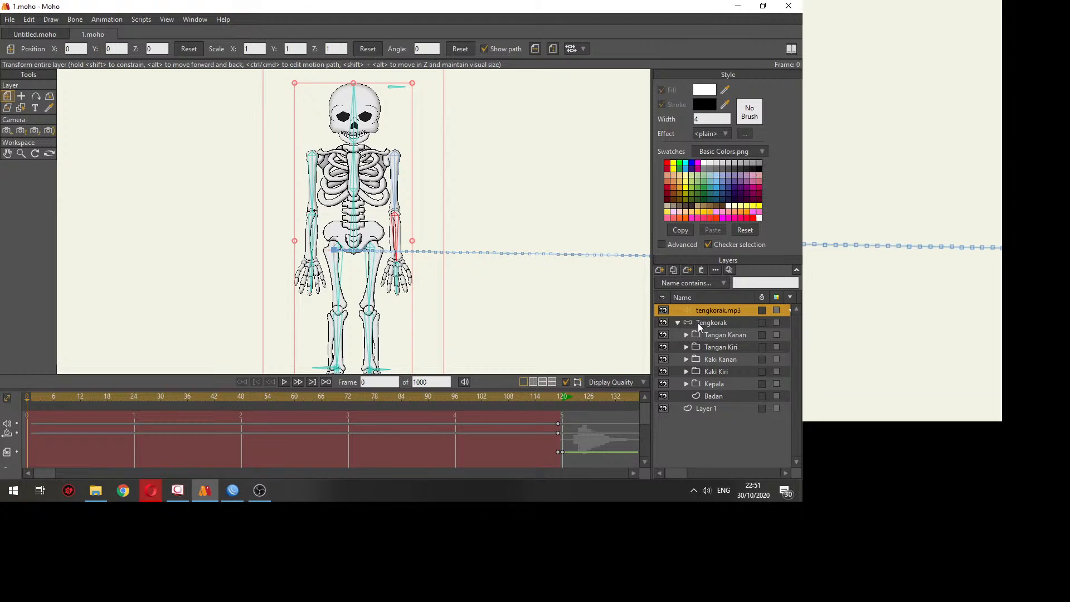
{"action": "left_click", "coordinate": [698, 322]}
{"action": "left_click_drag", "start_coordinate": [308, 225], "coordinate": [230, 122]}
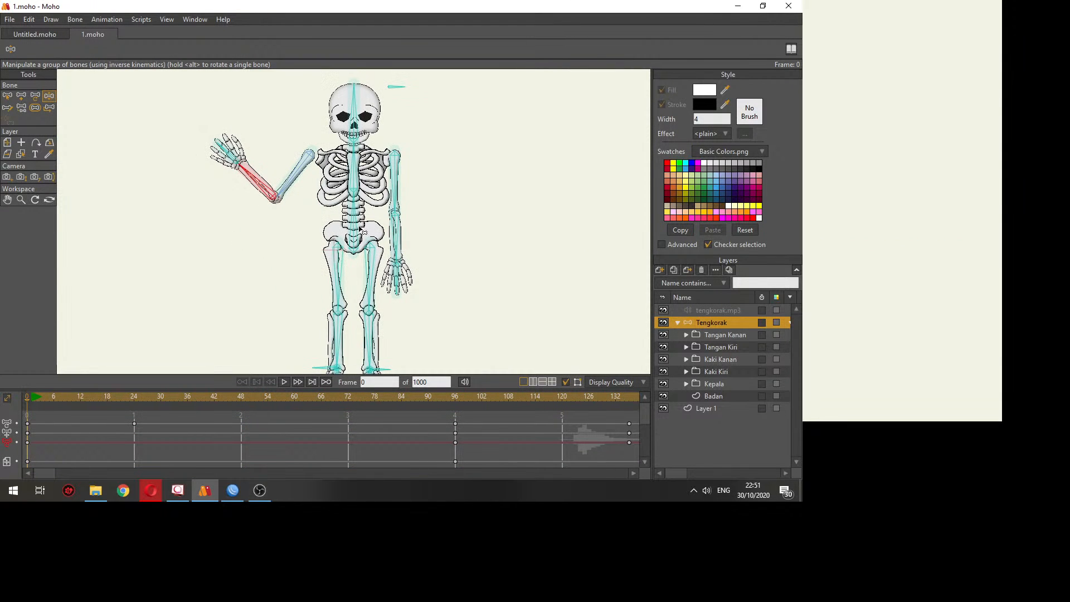
{"action": "left_click_drag", "start_coordinate": [397, 261], "coordinate": [475, 118]}
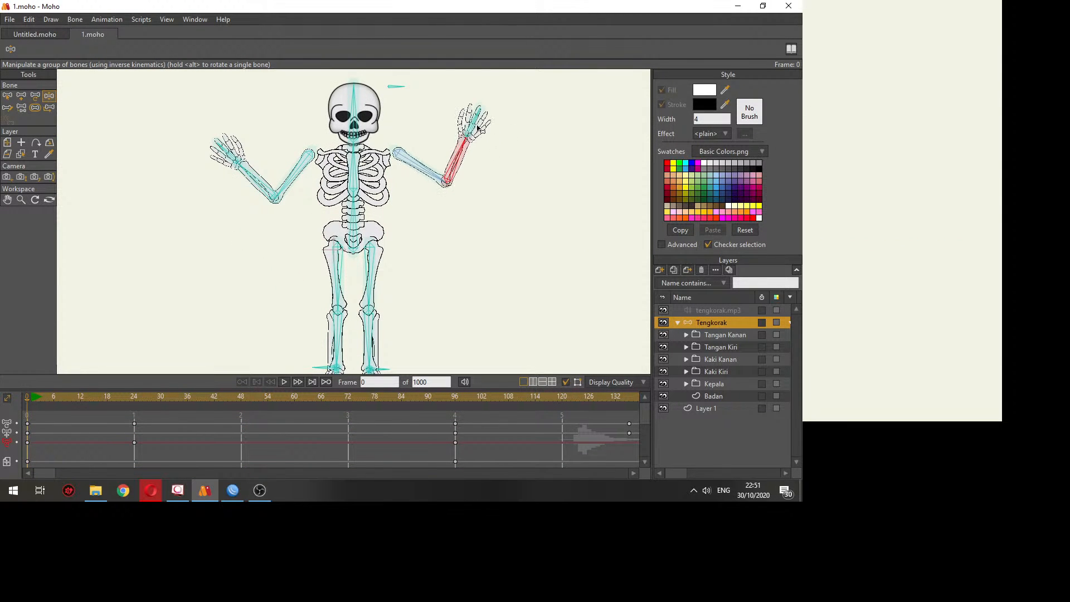
{"action": "left_click_drag", "start_coordinate": [375, 224], "coordinate": [319, 217]}
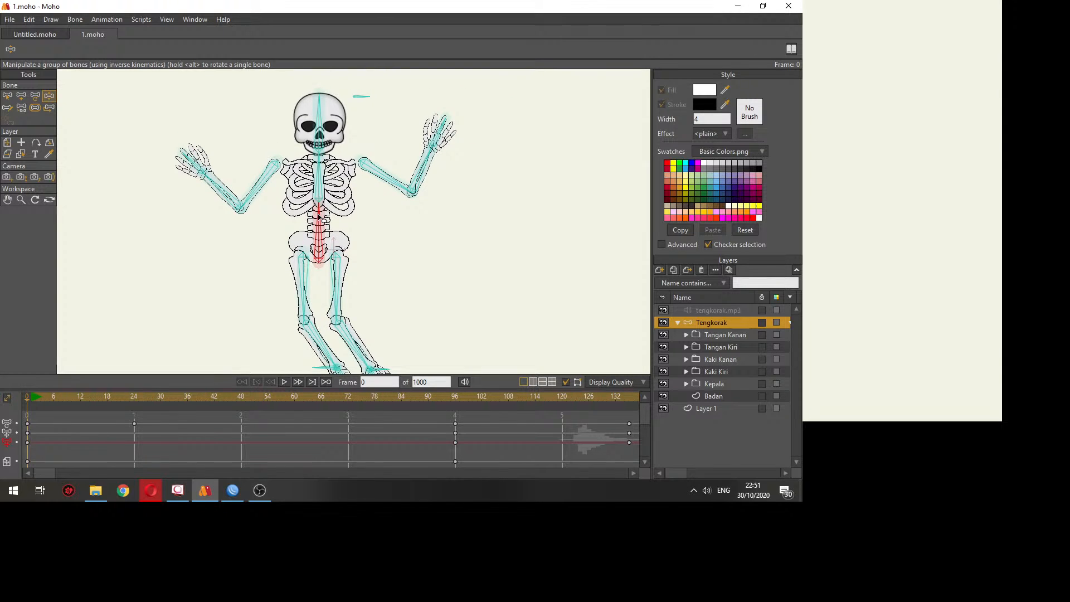
{"action": "left_click_drag", "start_coordinate": [384, 136], "coordinate": [373, 138]}
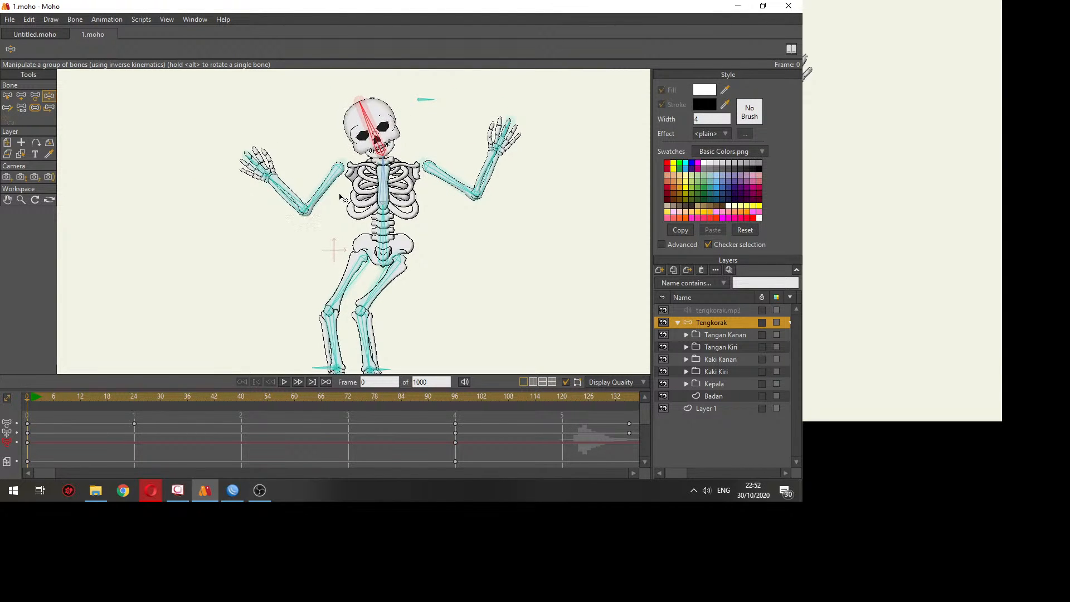
Step: Switch to the YouTube Studio stream page in Opera, post "haloo" in the live chat and maximize the window
{"action": "left_click", "coordinate": [154, 487]}
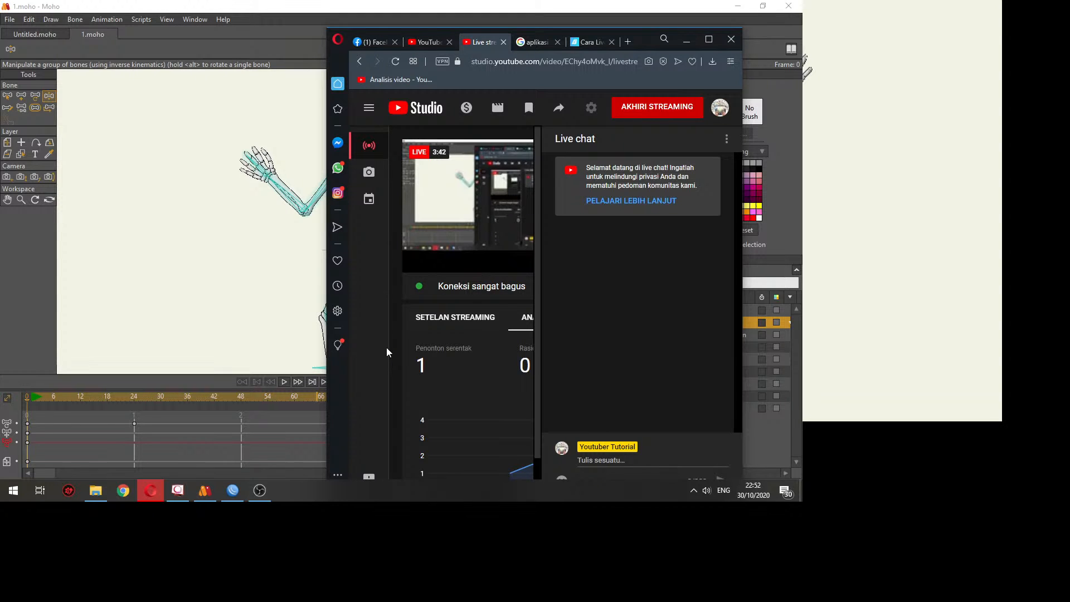
{"action": "scroll", "coordinate": [517, 427], "scroll_direction": "down", "scroll_amount": 1}
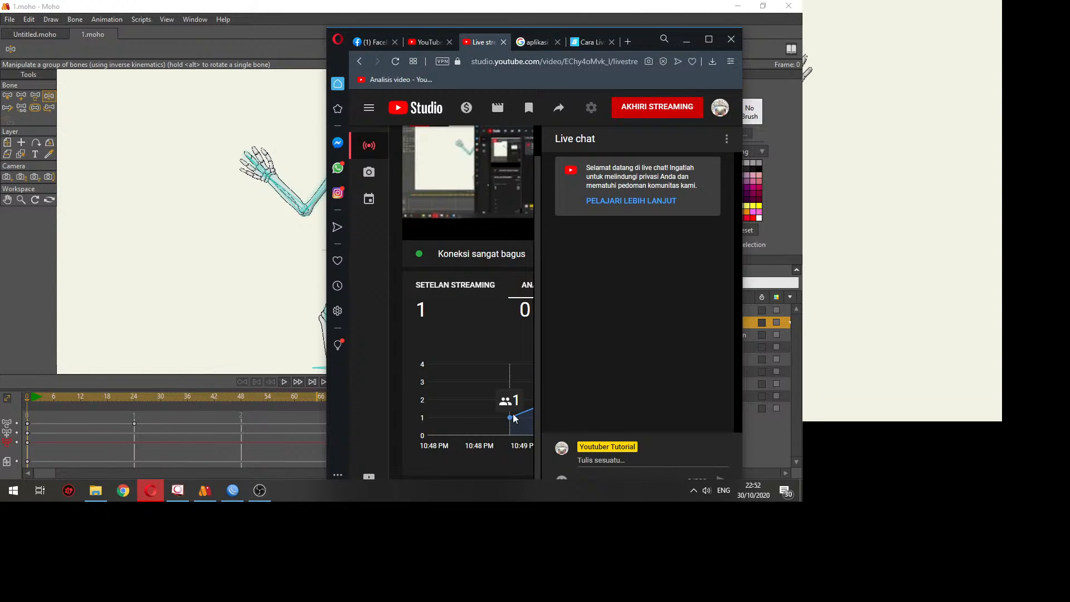
{"action": "left_click", "coordinate": [604, 459]}
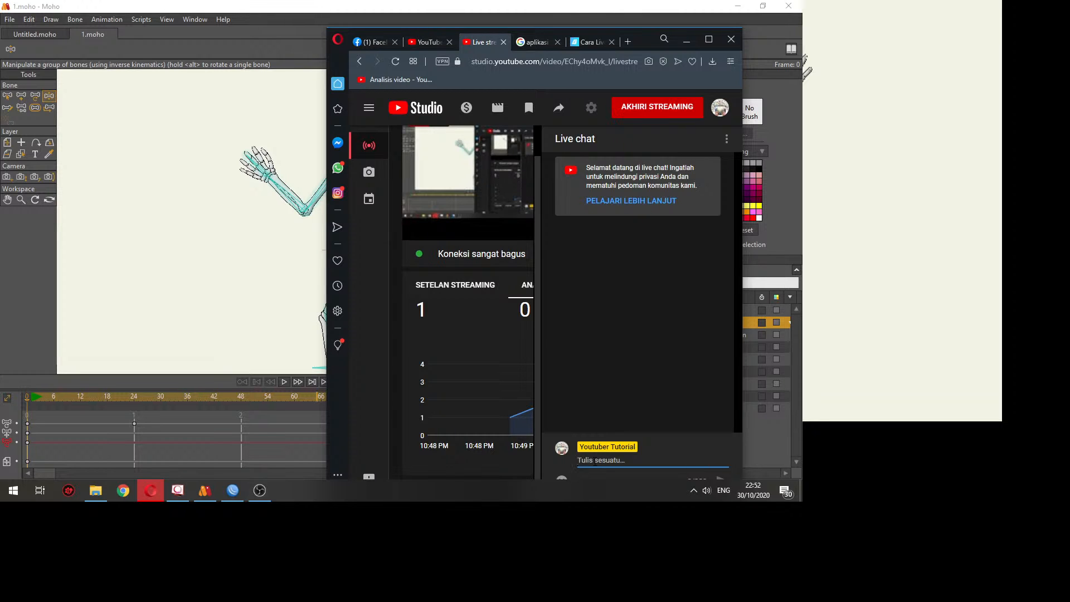
{"action": "type", "text": "haloo"}
{"action": "key", "text": "Return"}
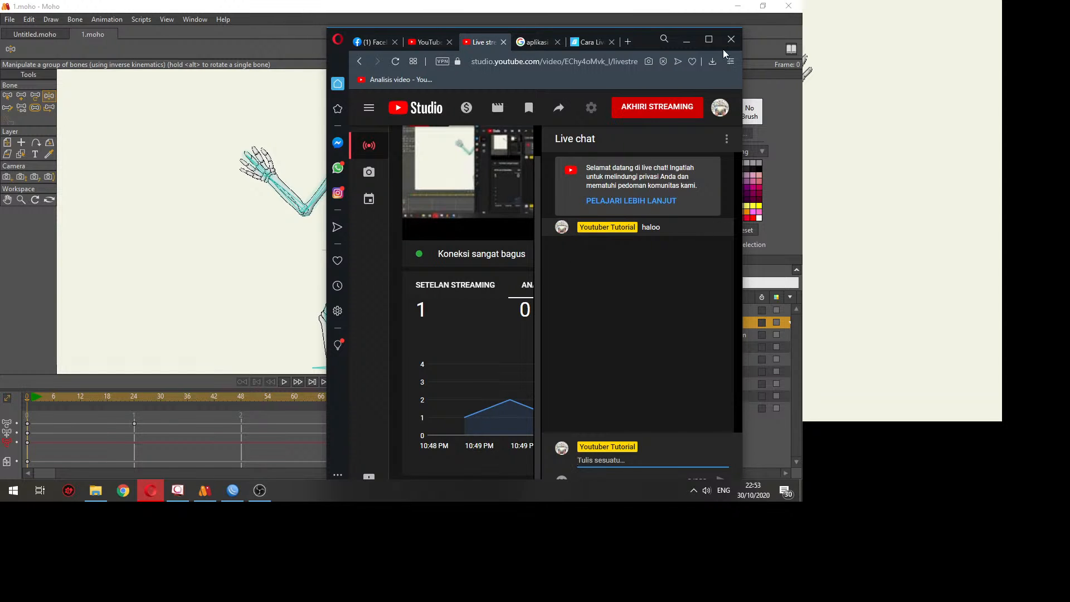
{"action": "left_click", "coordinate": [708, 39]}
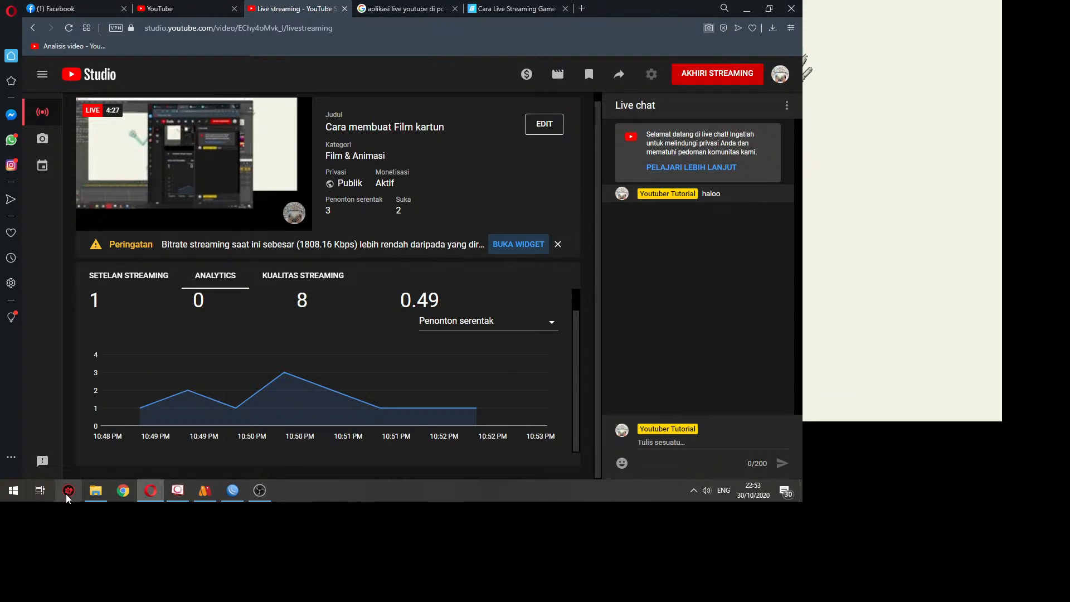
Step: Return to Moho, straighten the skeleton's head and swing its left leg outward
{"action": "left_click", "coordinate": [210, 497]}
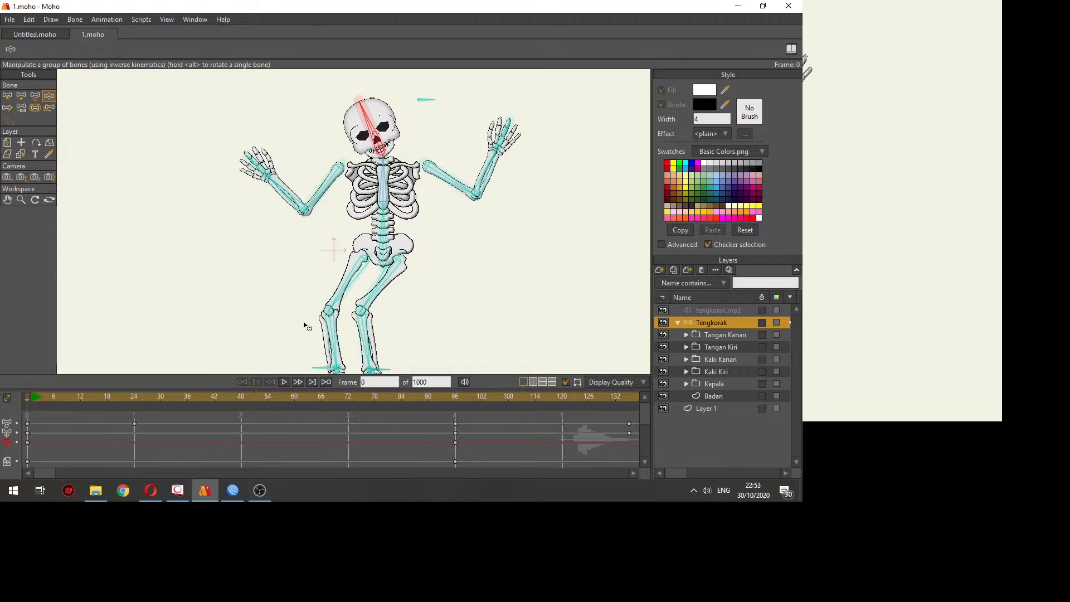
{"action": "left_click_drag", "start_coordinate": [371, 127], "coordinate": [383, 127]}
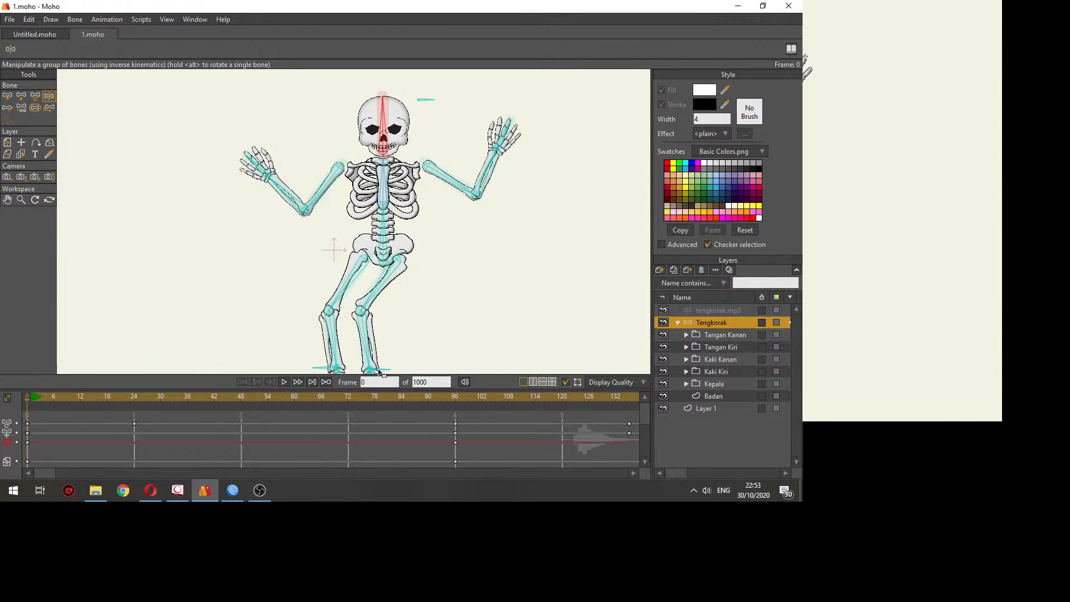
{"action": "left_click_drag", "start_coordinate": [372, 369], "coordinate": [436, 349]}
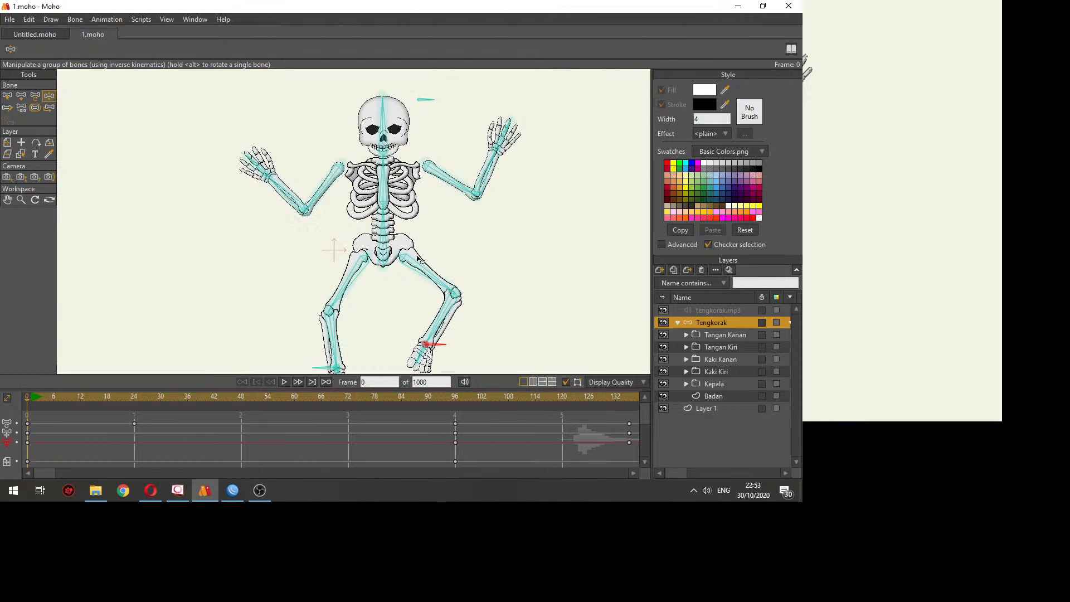
Step: Raise the skeleton's pelvis and lift its right foot so that the knee bends
{"action": "left_click_drag", "start_coordinate": [388, 245], "coordinate": [394, 186]}
{"action": "scroll", "coordinate": [363, 239], "scroll_direction": "down", "scroll_amount": 3}
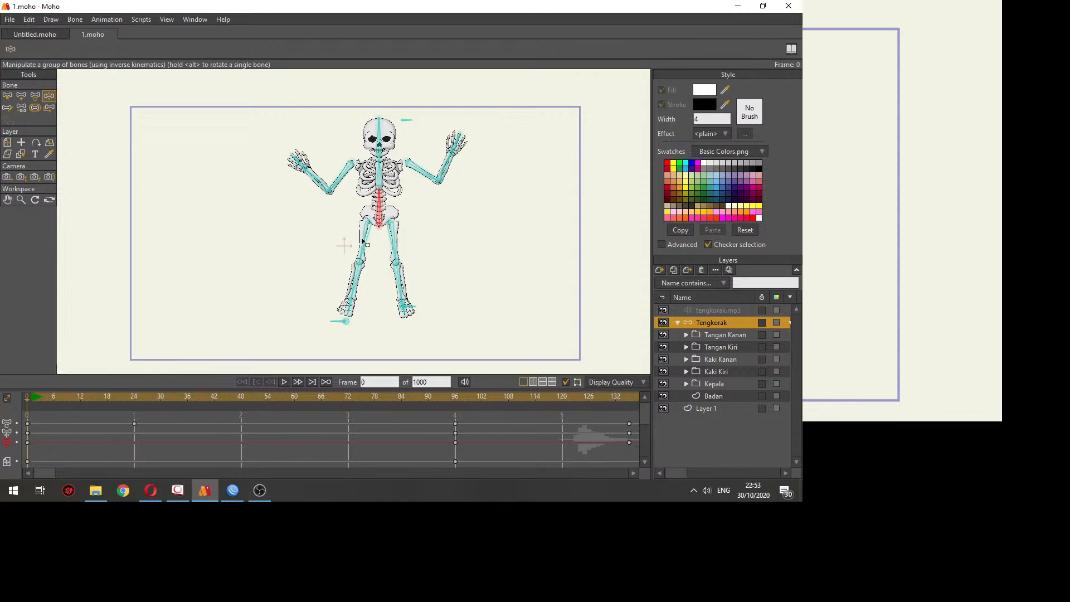
{"action": "scroll", "coordinate": [362, 240], "scroll_direction": "up", "scroll_amount": 2}
{"action": "scroll", "coordinate": [362, 241], "scroll_direction": "down", "scroll_amount": 2}
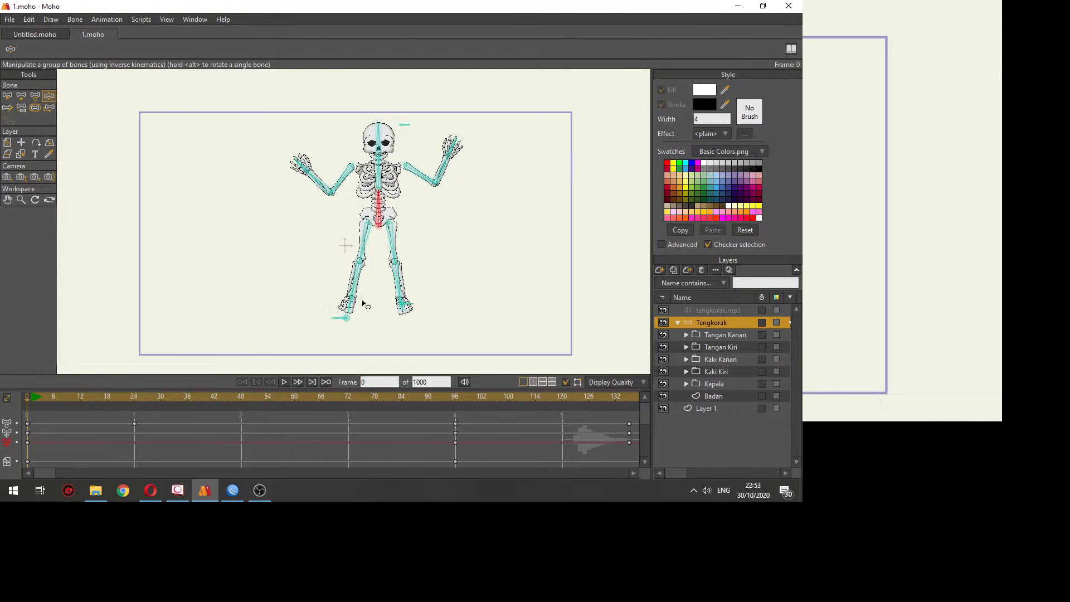
{"action": "mouse_move", "coordinate": [354, 303]}
{"action": "left_mouse_down"}
{"action": "mouse_move", "coordinate": [346, 310]}
{"action": "mouse_move", "coordinate": [358, 284]}
{"action": "mouse_move", "coordinate": [320, 292]}
{"action": "mouse_move", "coordinate": [350, 291]}
{"action": "left_mouse_up"}
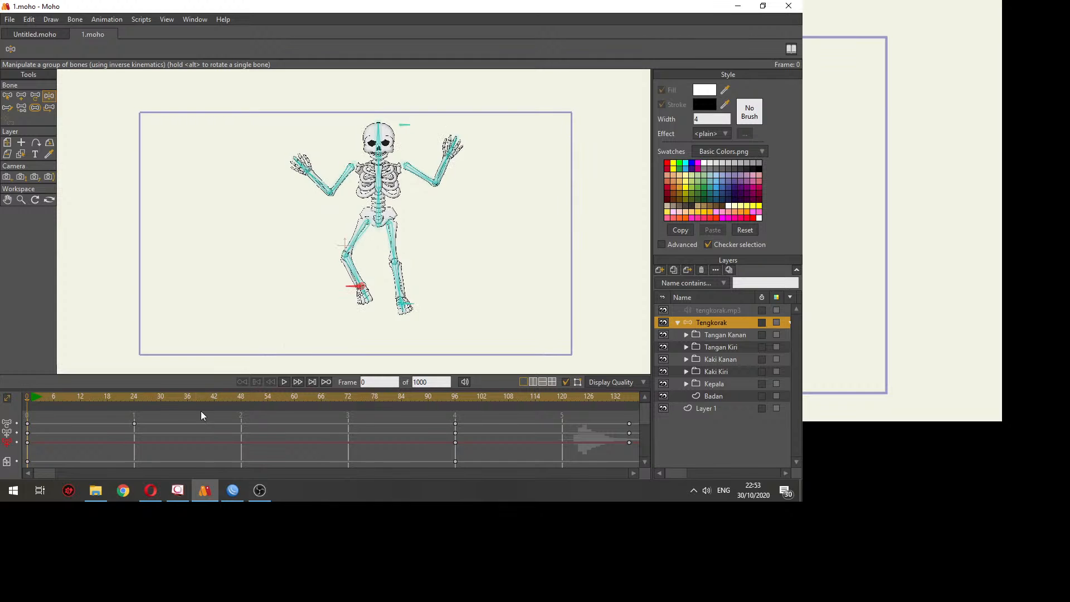
Step: Switch to the live stream page in Opera and check the analytics chart with the Penonton serentak metric
{"action": "left_click", "coordinate": [150, 490]}
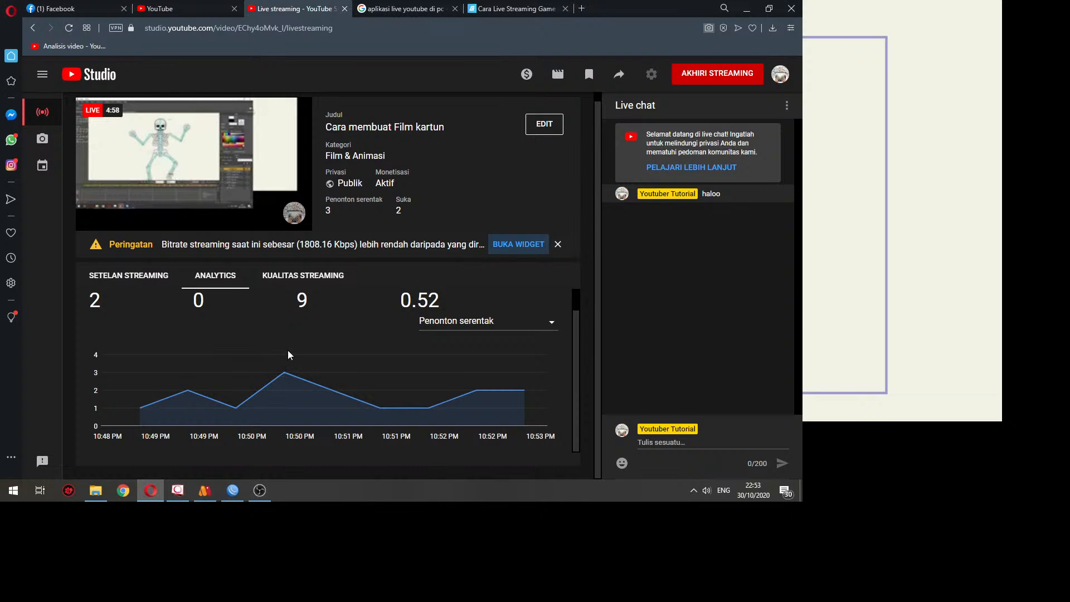
{"action": "left_click", "coordinate": [470, 323]}
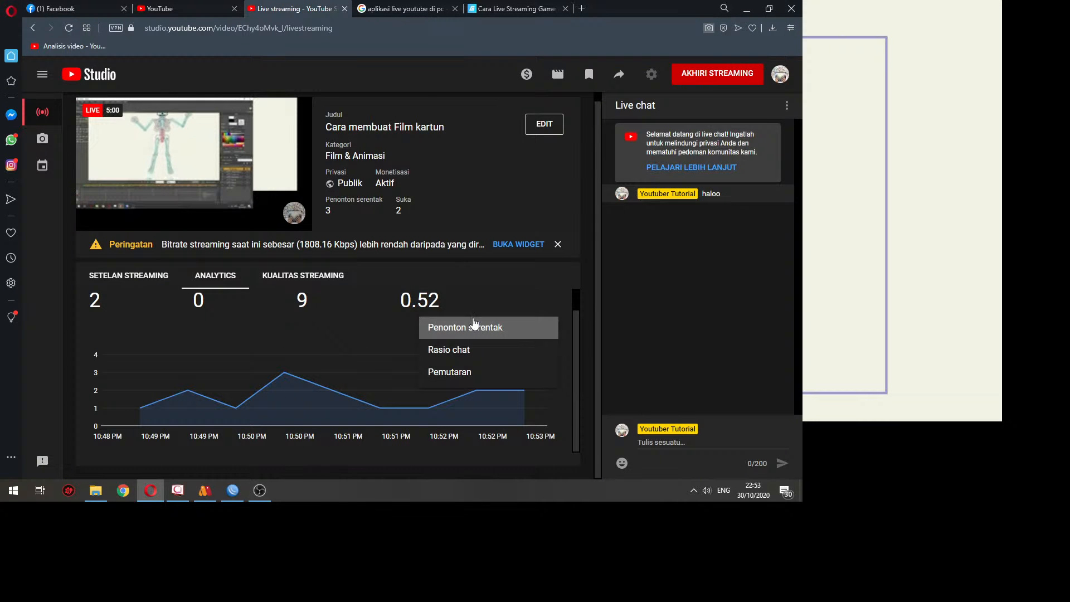
{"action": "left_click", "coordinate": [477, 327]}
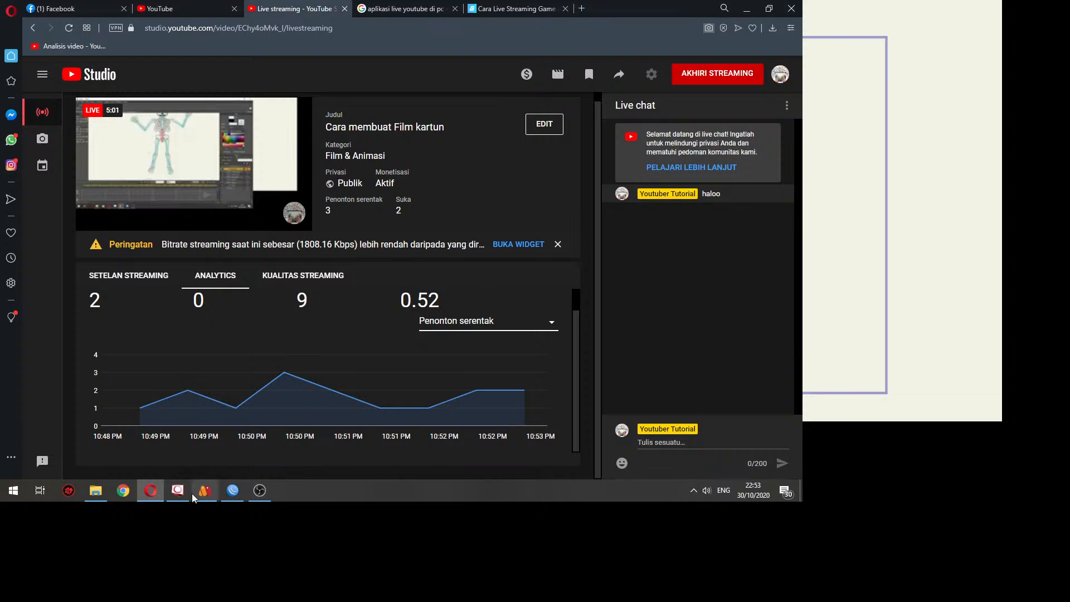
Step: Switch to Moho, glance at the Untitled.moho document and return to the 1.moho document
{"action": "left_click", "coordinate": [213, 492]}
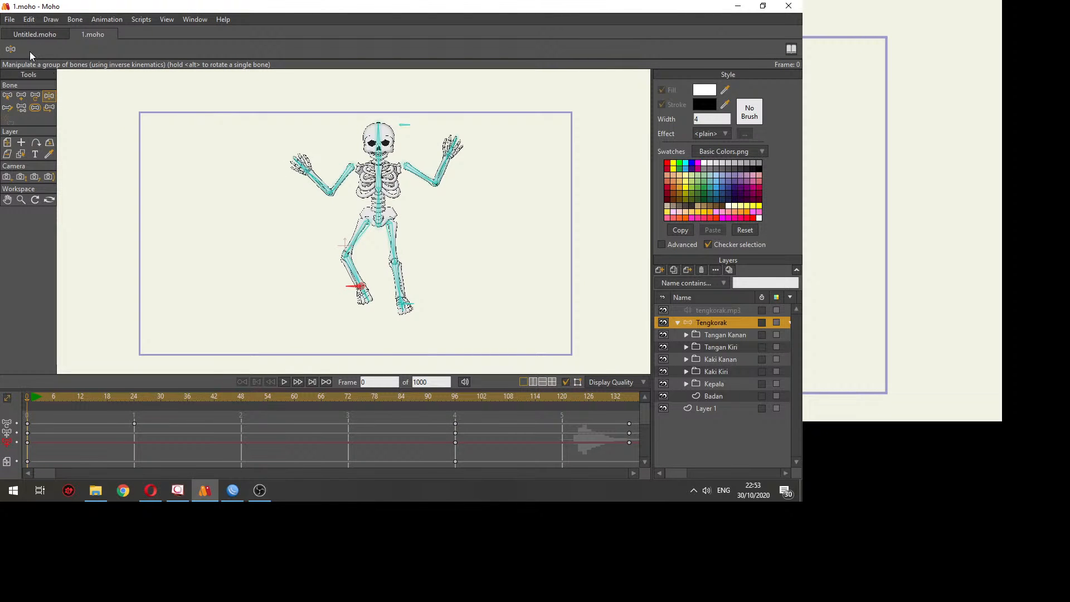
{"action": "left_click", "coordinate": [34, 34]}
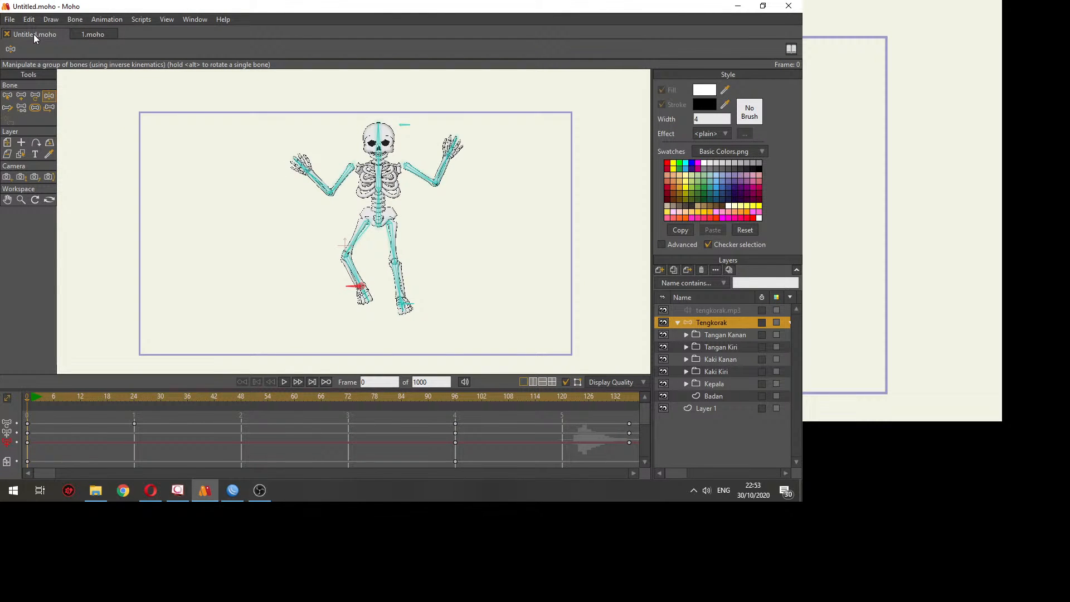
{"action": "left_click", "coordinate": [92, 34]}
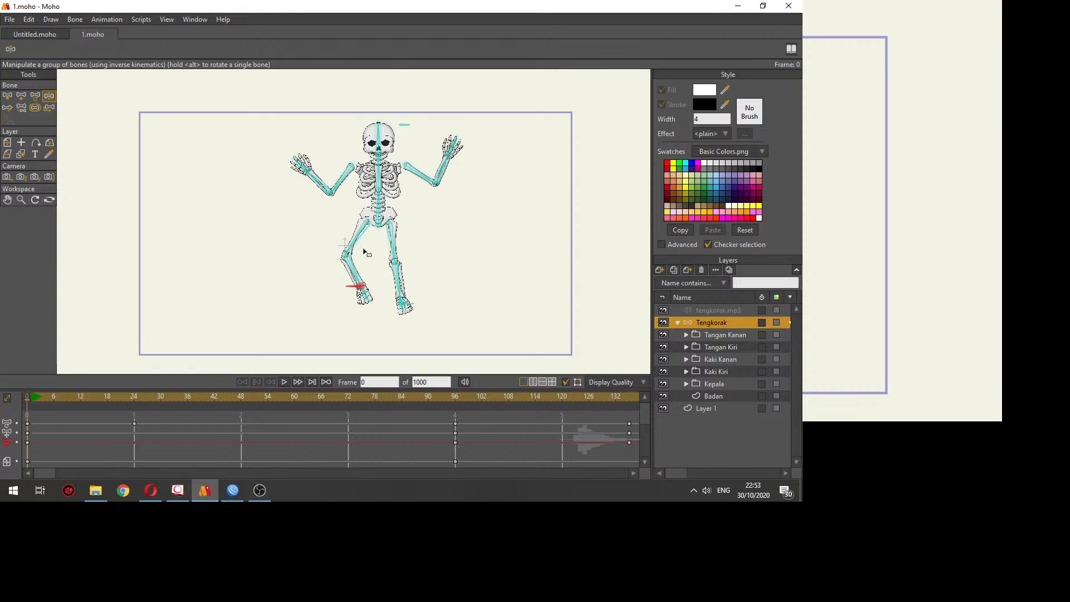
Step: Bring up the Open dialog and look through the Image folder inside ARKA DAN LUNA for Moho files
{"action": "left_click", "coordinate": [10, 19]}
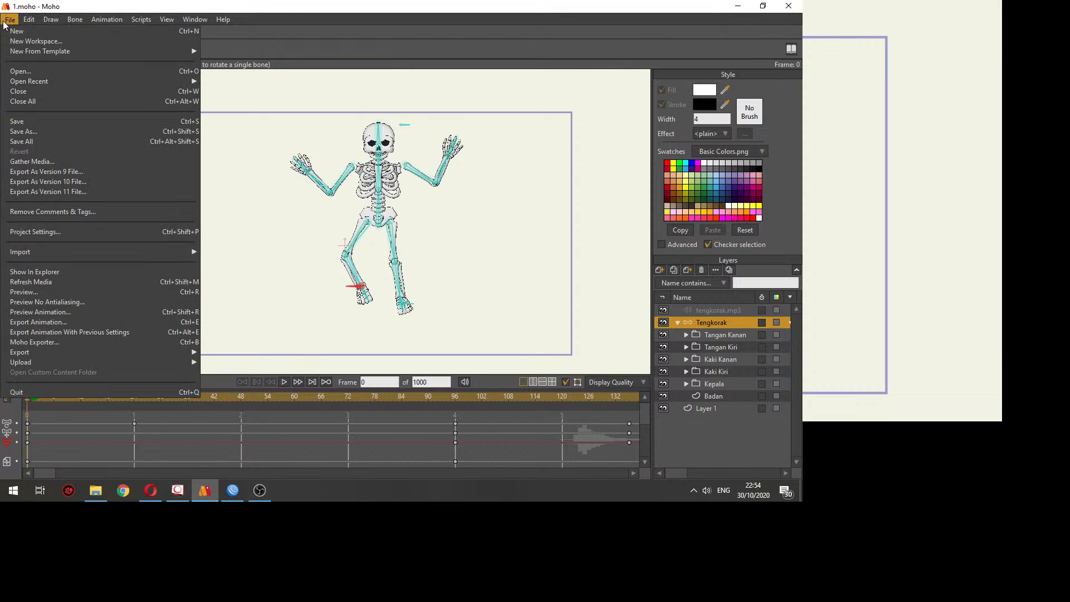
{"action": "left_click", "coordinate": [35, 72]}
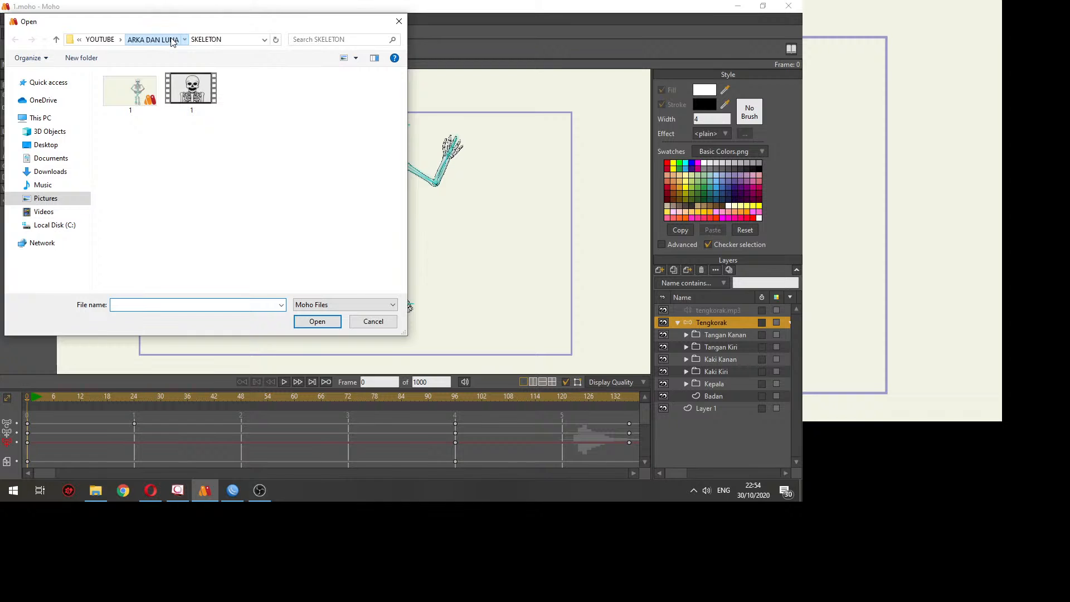
{"action": "left_click", "coordinate": [153, 40]}
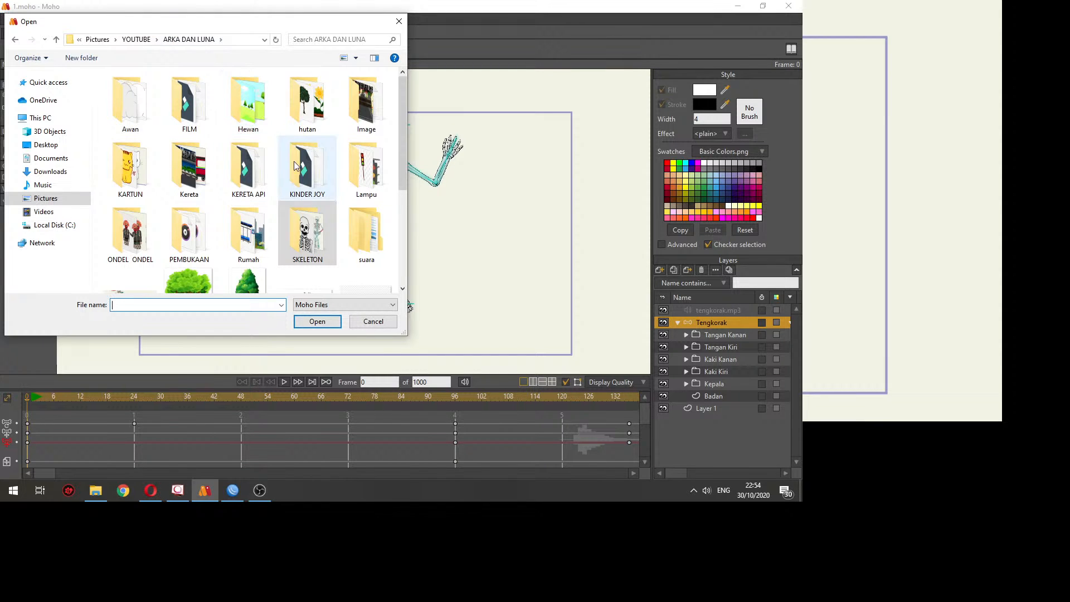
{"action": "left_click", "coordinate": [373, 100]}
{"action": "double_click", "coordinate": [374, 100]}
{"action": "scroll", "coordinate": [281, 262], "scroll_direction": "down", "scroll_amount": 3}
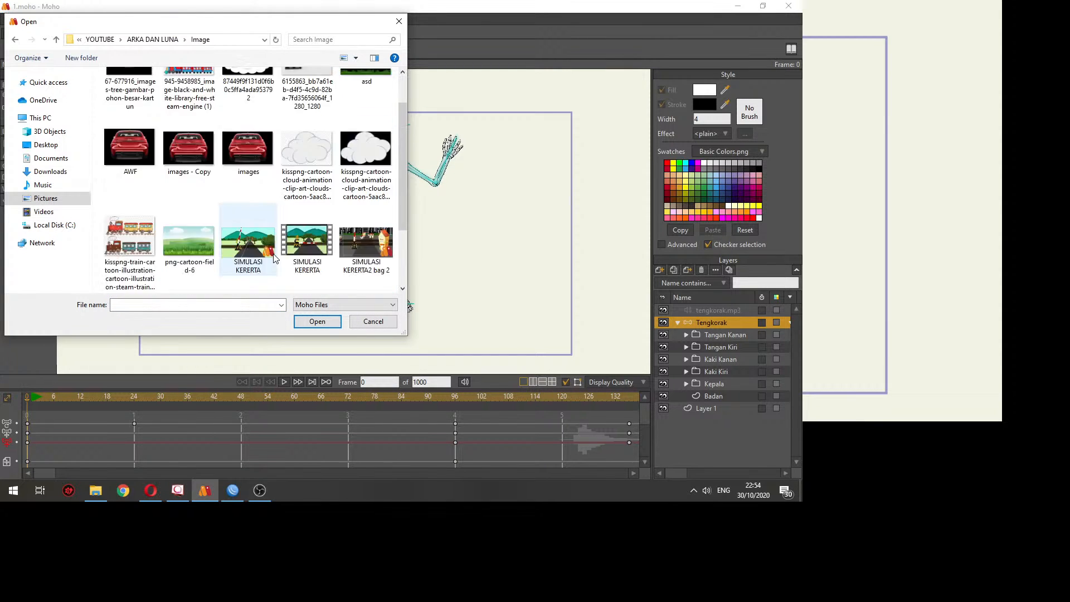
{"action": "scroll", "coordinate": [282, 263], "scroll_direction": "up", "scroll_amount": 3}
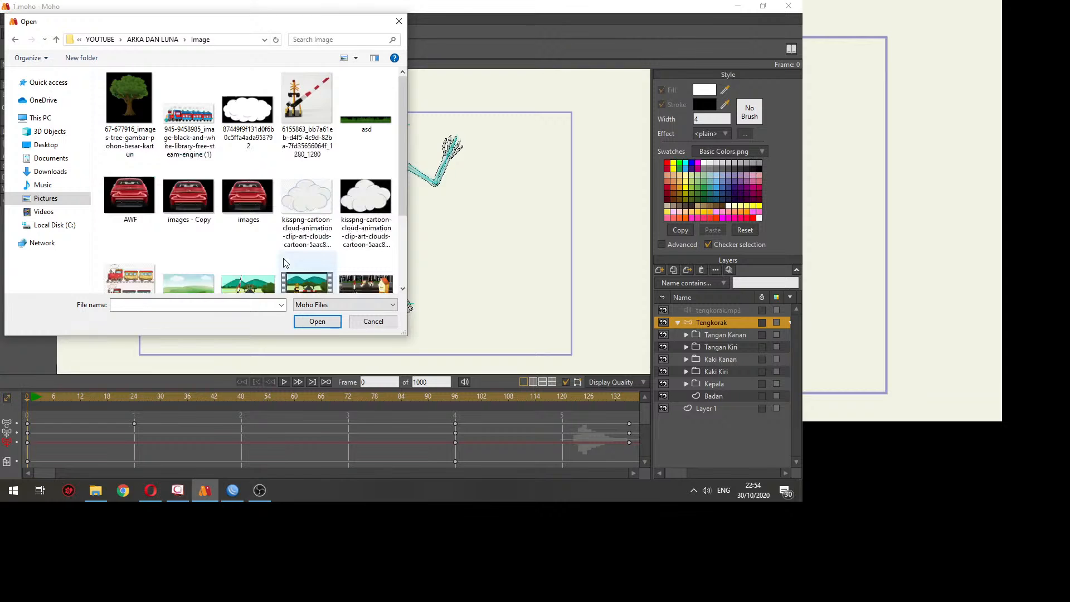
Step: Return to the ARKA DAN LUNA folder and look through its contents and the KARTUN subfolder
{"action": "key", "text": "alt+Left"}
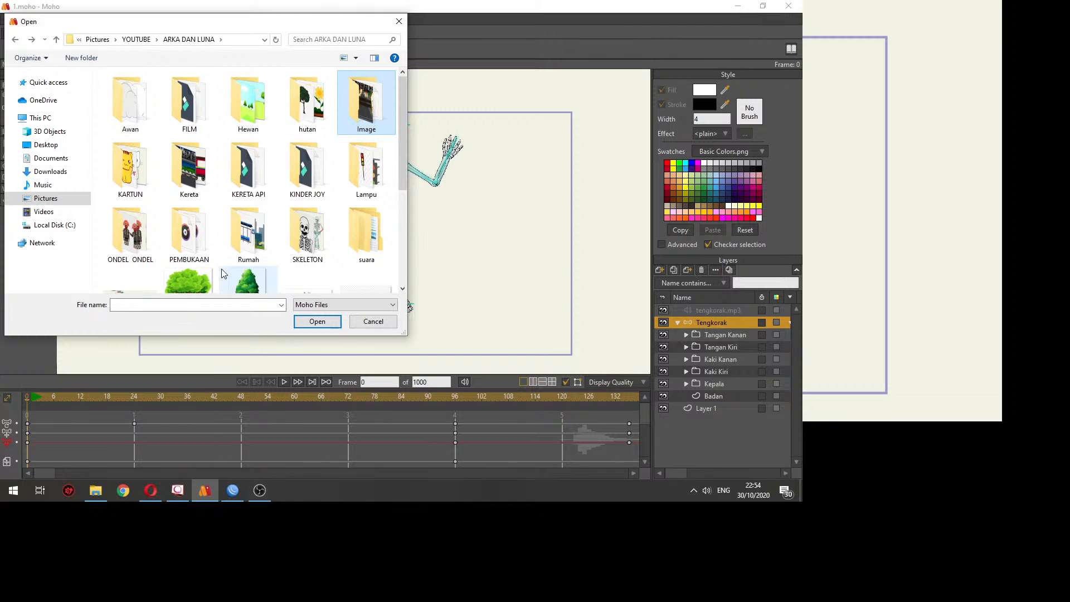
{"action": "scroll", "coordinate": [305, 240], "scroll_direction": "down", "scroll_amount": 2}
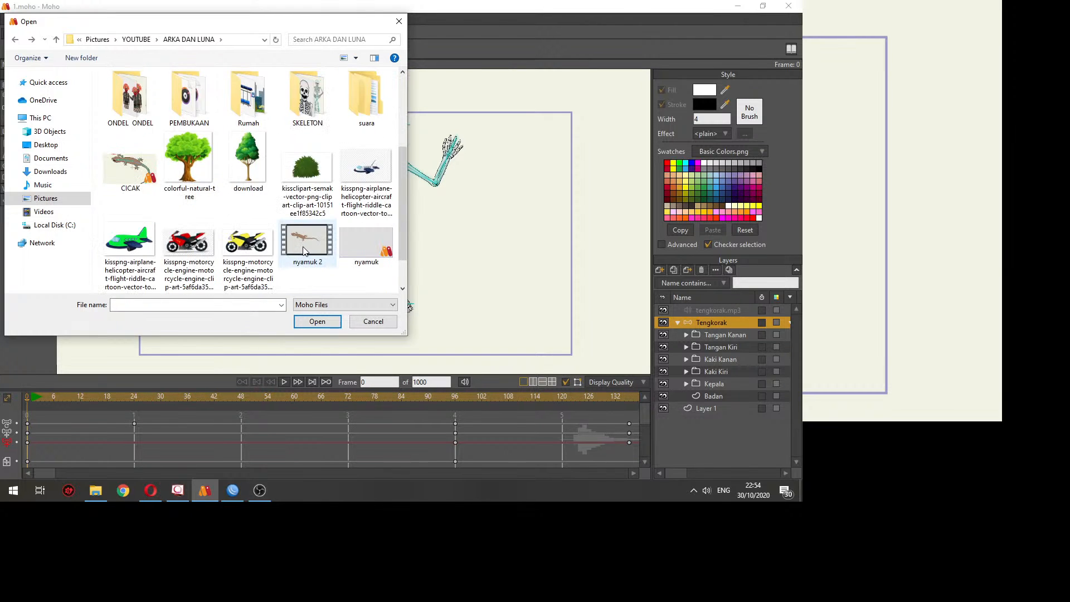
{"action": "scroll", "coordinate": [306, 251], "scroll_direction": "up", "scroll_amount": 2}
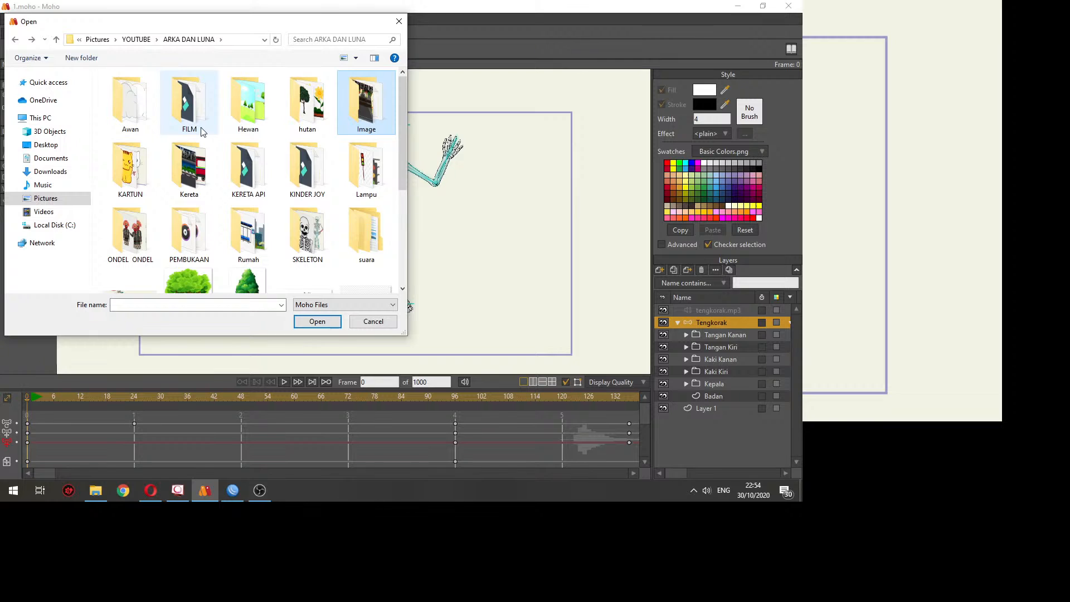
{"action": "double_click", "coordinate": [129, 167]}
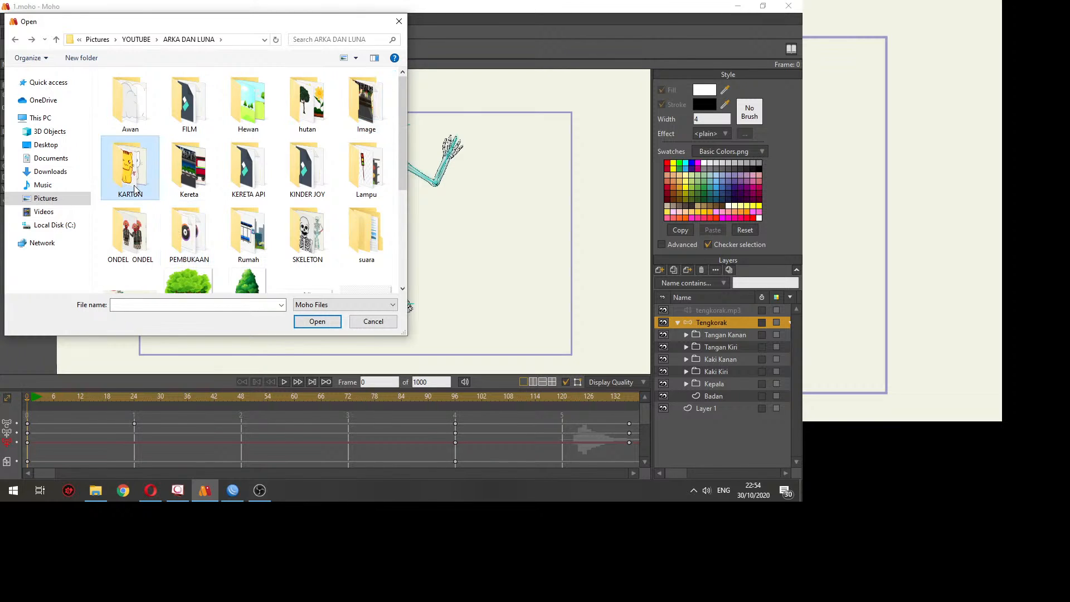
{"action": "left_click", "coordinate": [16, 39]}
{"action": "left_click", "coordinate": [16, 39]}
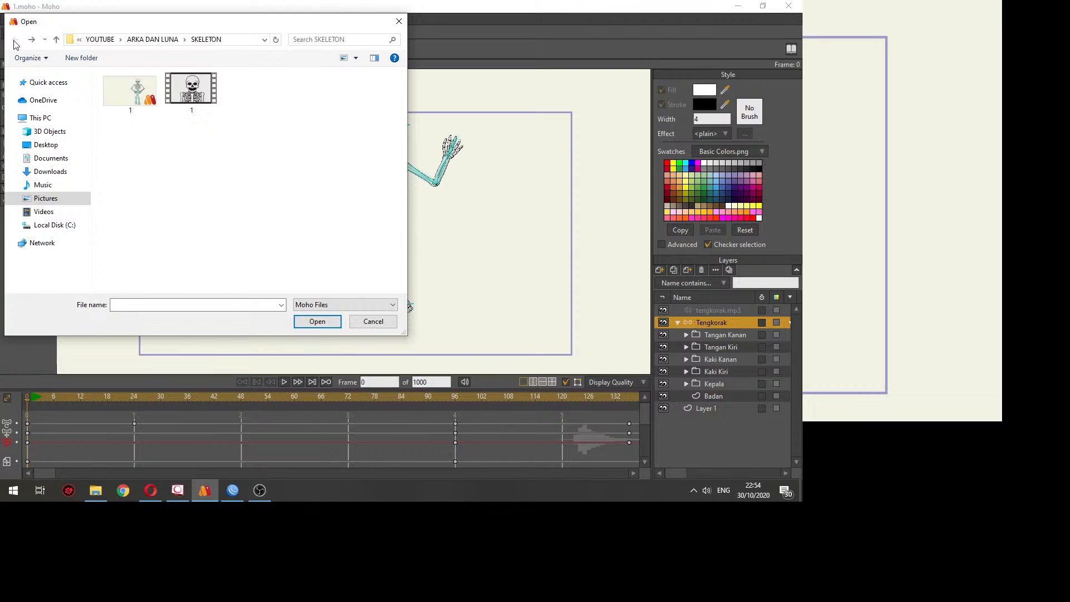
Step: Browse from the YOUTUBE folder into ARKANET Studio, MOHO and its Karakter subfolder
{"action": "left_click", "coordinate": [152, 39]}
{"action": "left_click", "coordinate": [139, 39]}
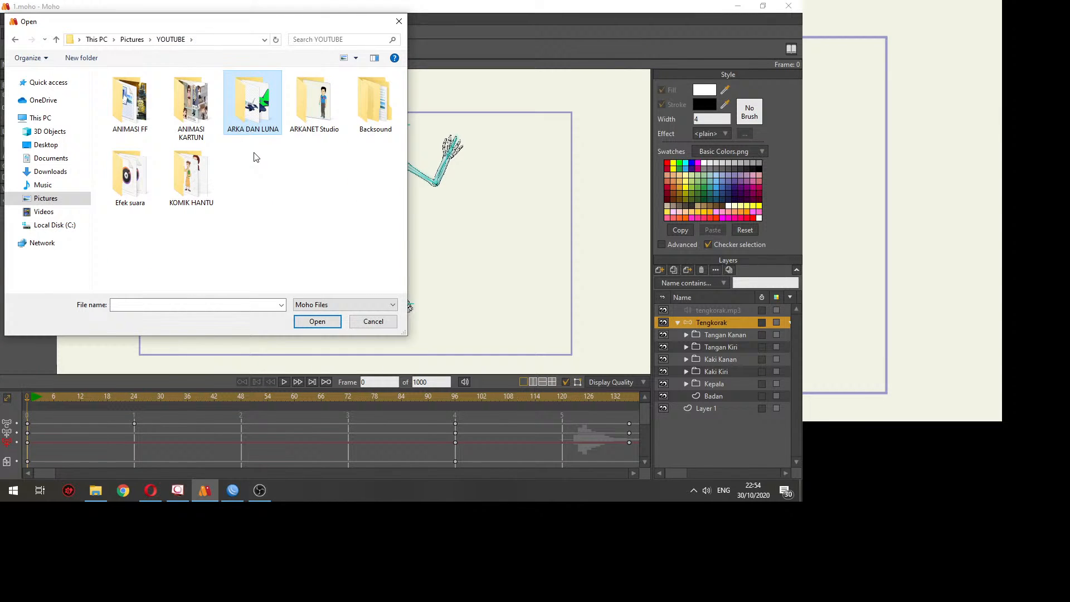
{"action": "double_click", "coordinate": [330, 131]}
{"action": "left_click", "coordinate": [184, 116]}
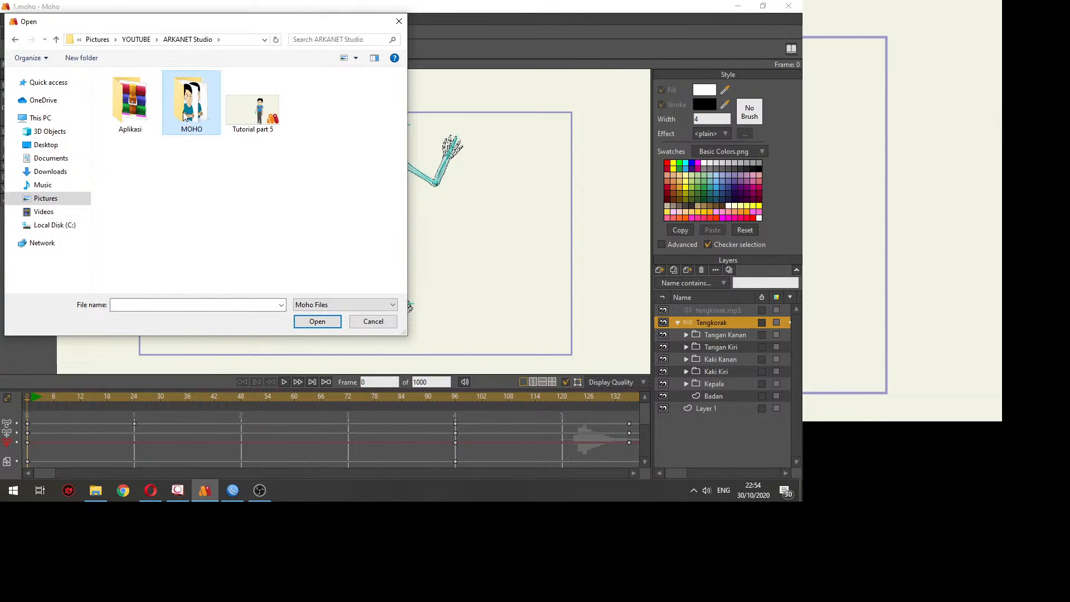
{"action": "double_click", "coordinate": [183, 116]}
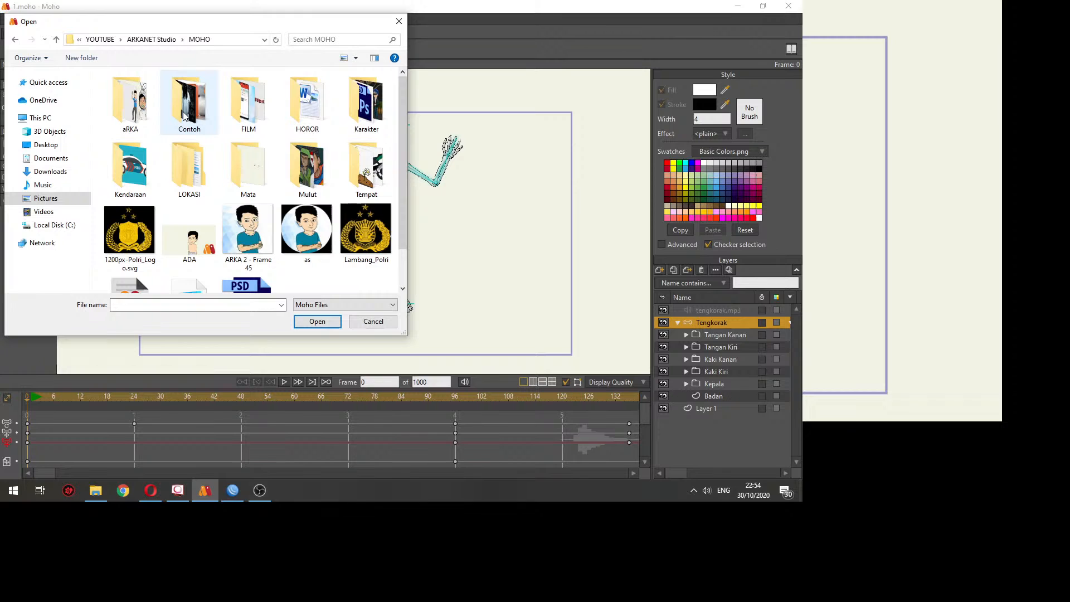
{"action": "left_click", "coordinate": [339, 118]}
{"action": "double_click", "coordinate": [339, 119]}
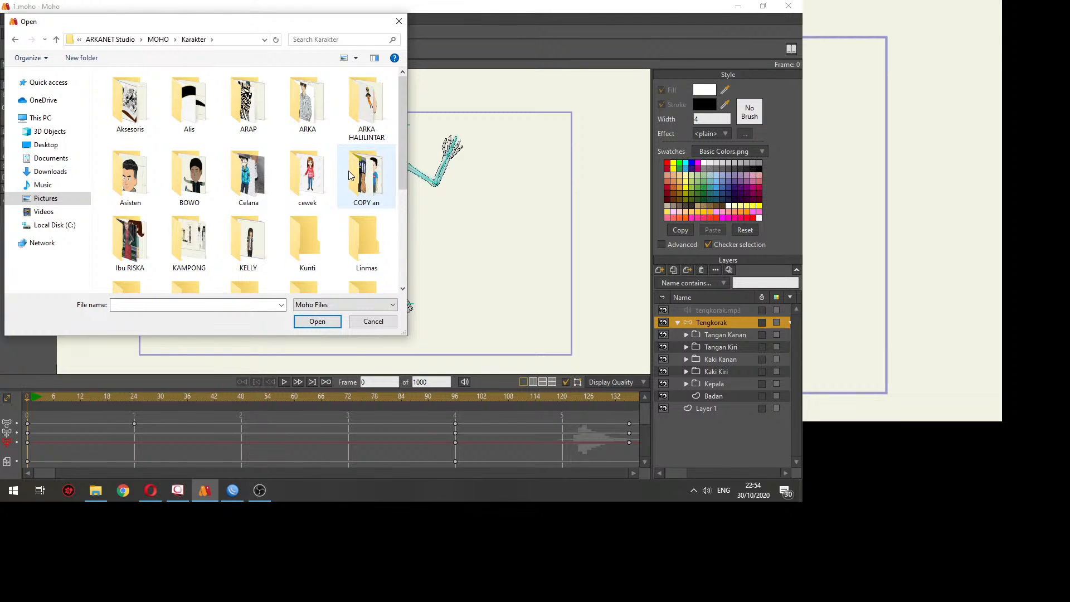
Step: Look through the character folders in Karakter, including the contents of the Tuyul folder
{"action": "scroll", "coordinate": [349, 175], "scroll_direction": "down", "scroll_amount": 3}
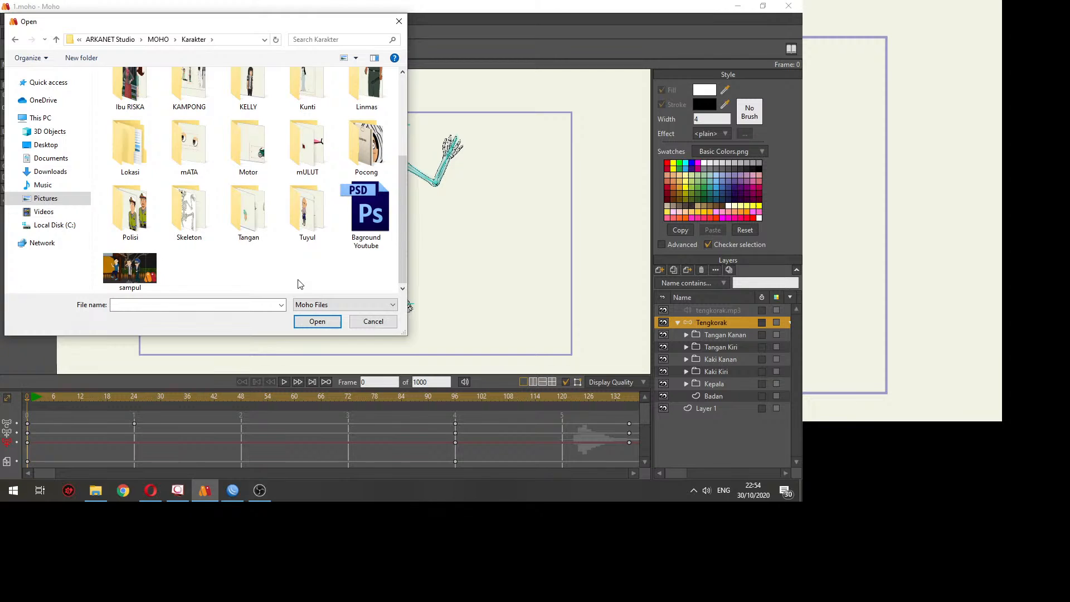
{"action": "double_click", "coordinate": [307, 211]}
{"action": "left_click", "coordinate": [15, 40]}
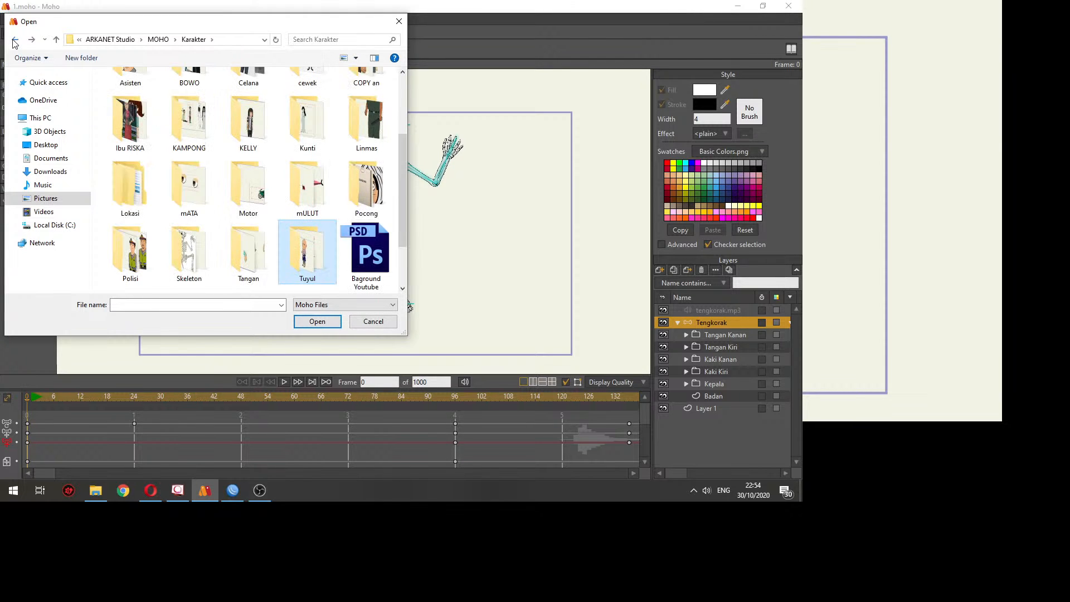
{"action": "scroll", "coordinate": [143, 179], "scroll_direction": "down", "scroll_amount": 1}
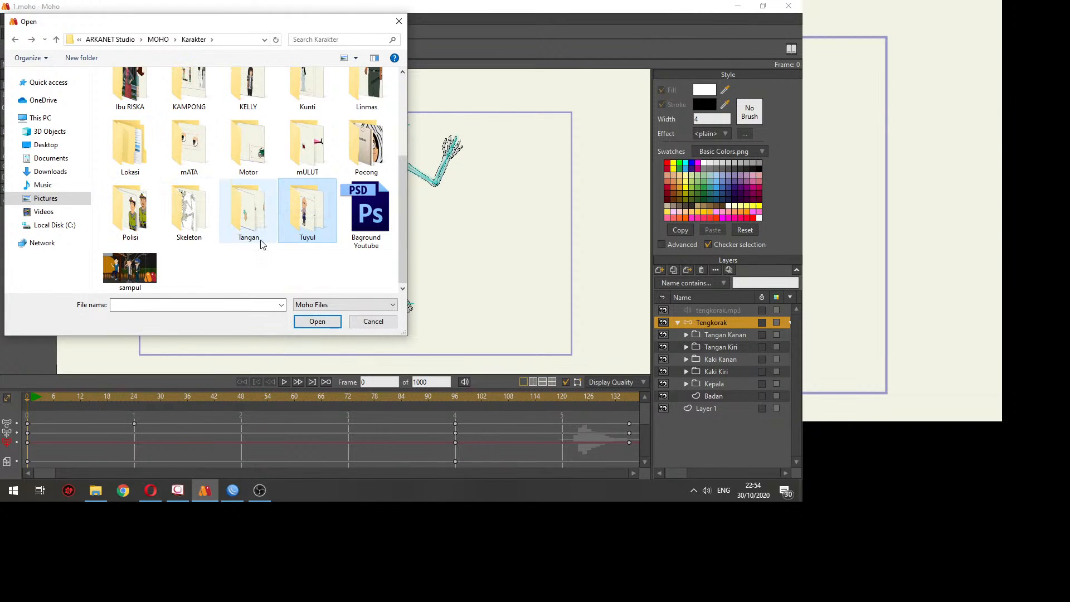
{"action": "scroll", "coordinate": [168, 175], "scroll_direction": "up", "scroll_amount": 2}
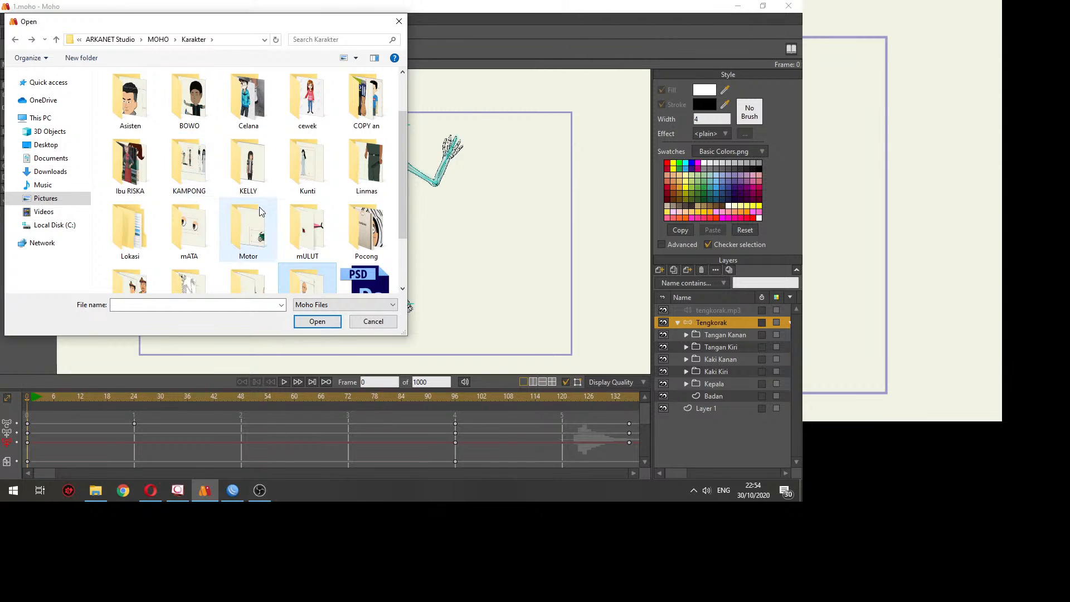
{"action": "scroll", "coordinate": [248, 184], "scroll_direction": "up", "scroll_amount": 2}
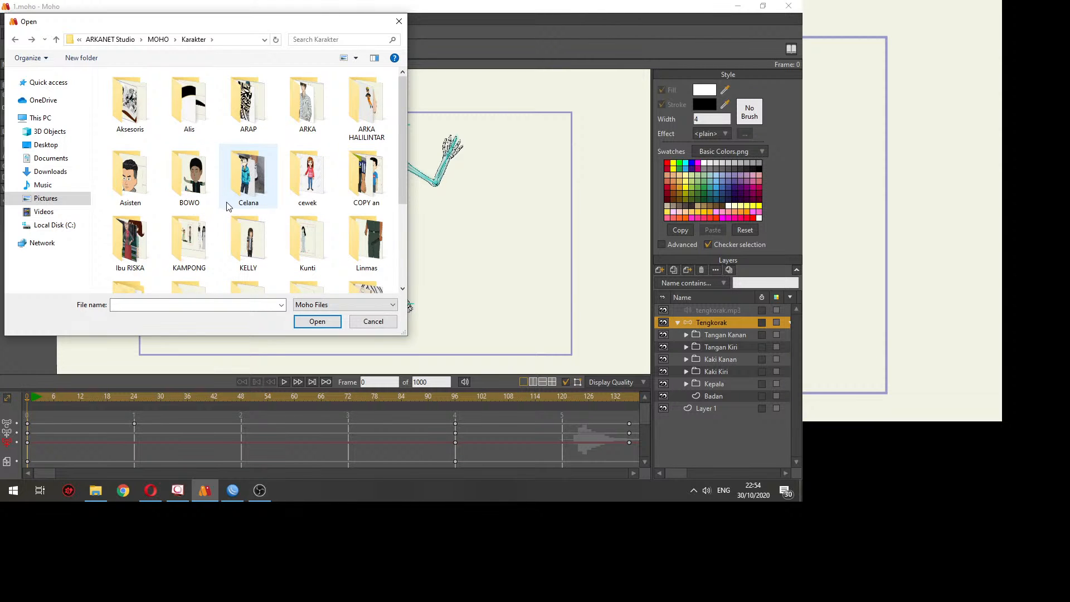
{"action": "scroll", "coordinate": [228, 208], "scroll_direction": "down", "scroll_amount": 3}
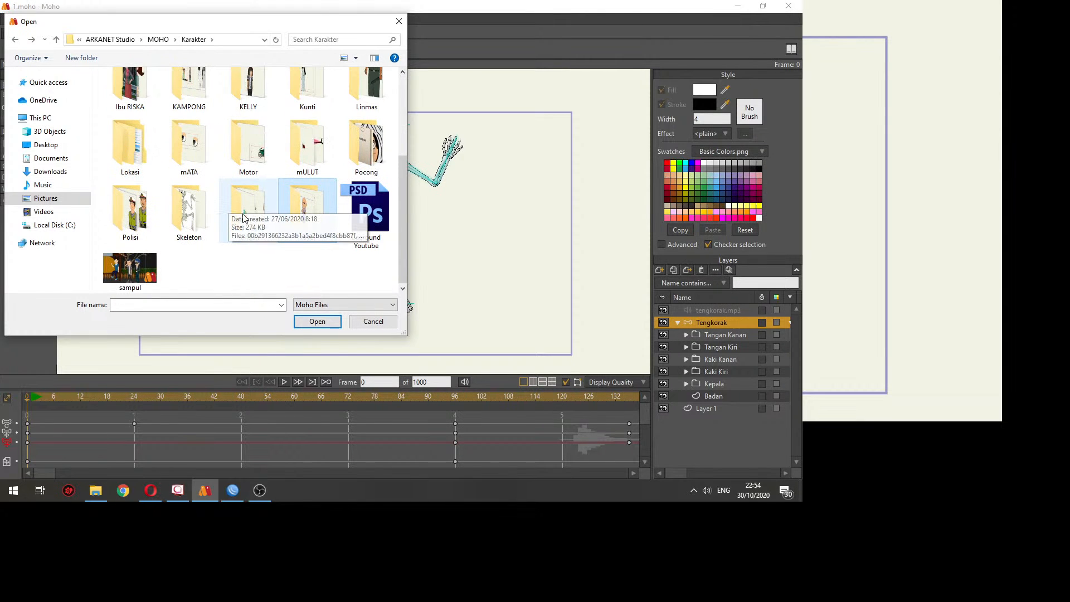
{"action": "scroll", "coordinate": [251, 239], "scroll_direction": "up", "scroll_amount": 1}
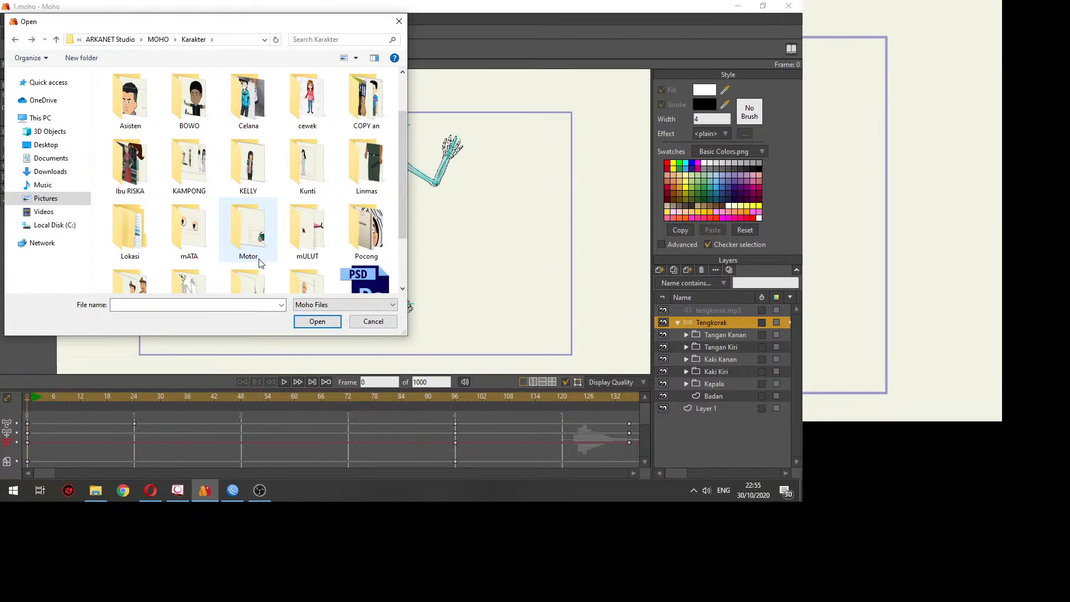
{"action": "scroll", "coordinate": [259, 263], "scroll_direction": "up", "scroll_amount": 1}
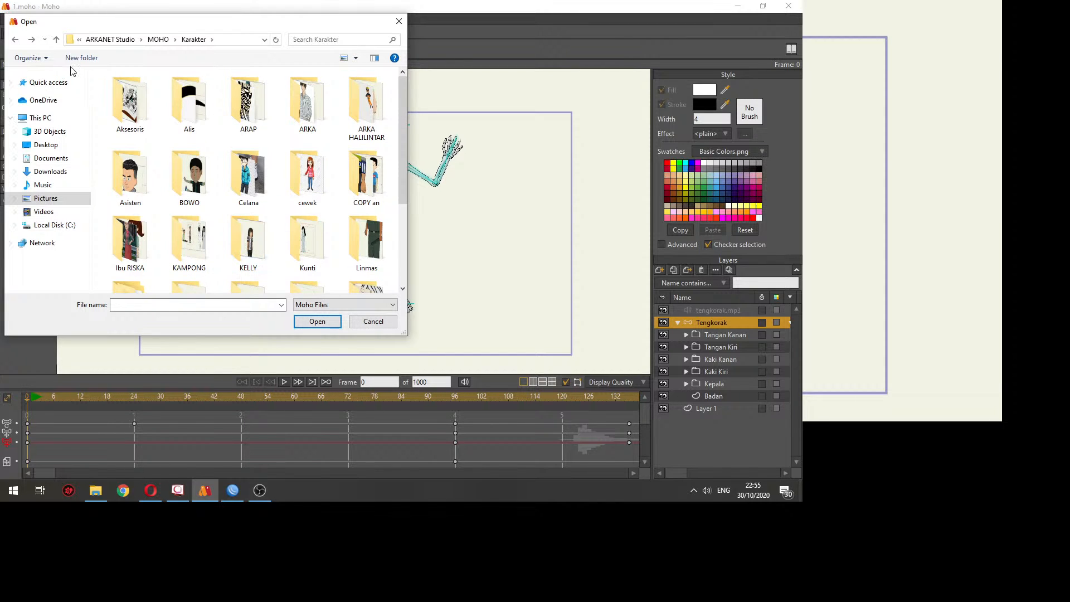
Step: Go up to the MOHO folder, look over its contents and reopen the Karakter folder
{"action": "left_click", "coordinate": [56, 40]}
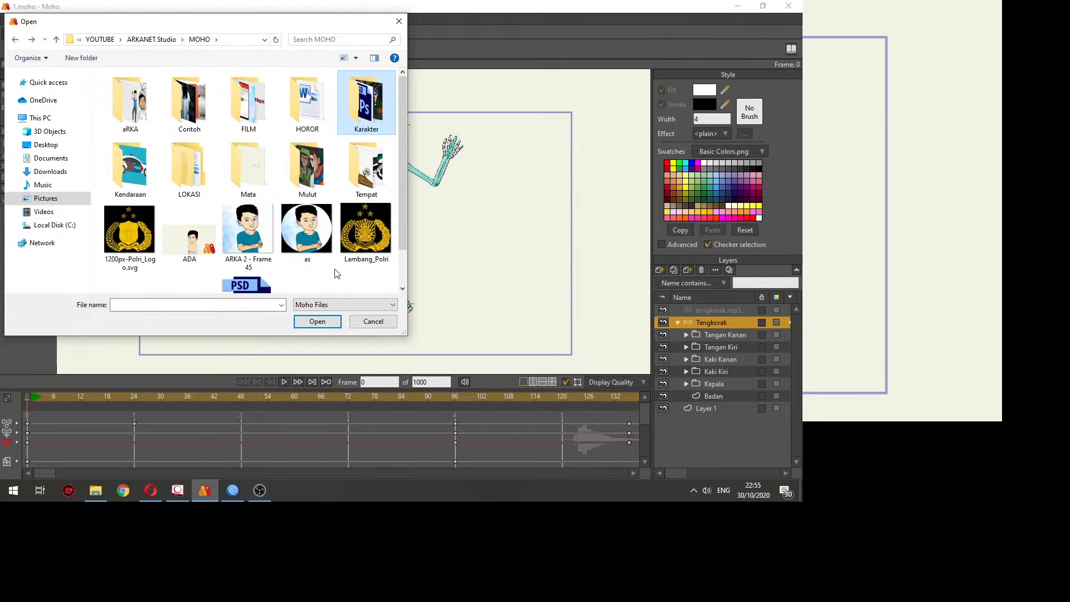
{"action": "scroll", "coordinate": [337, 273], "scroll_direction": "down", "scroll_amount": 1}
{"action": "scroll", "coordinate": [336, 274], "scroll_direction": "up", "scroll_amount": 1}
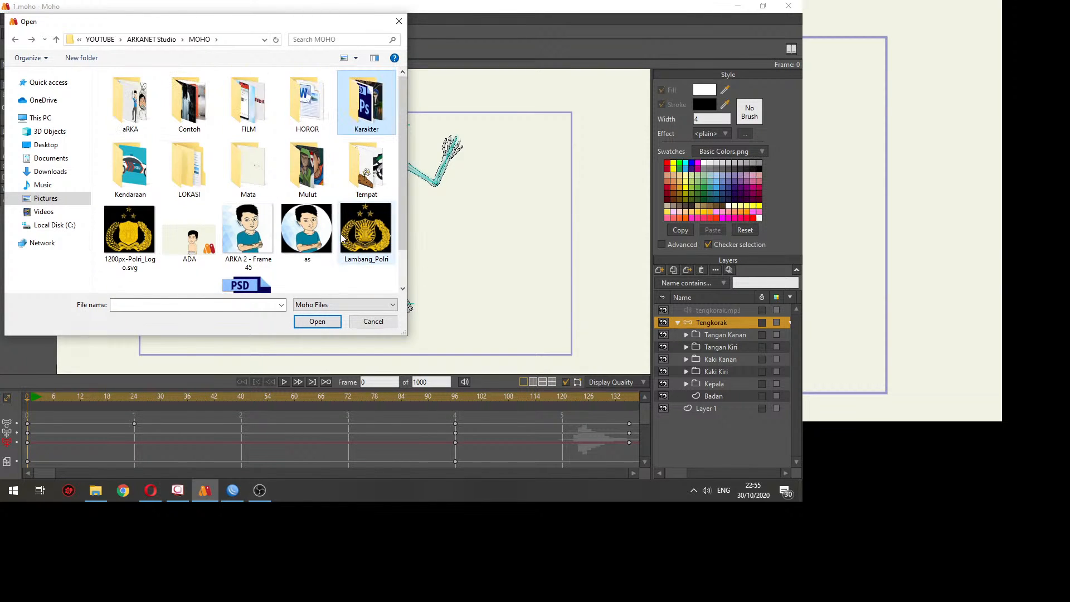
{"action": "left_click", "coordinate": [309, 107]}
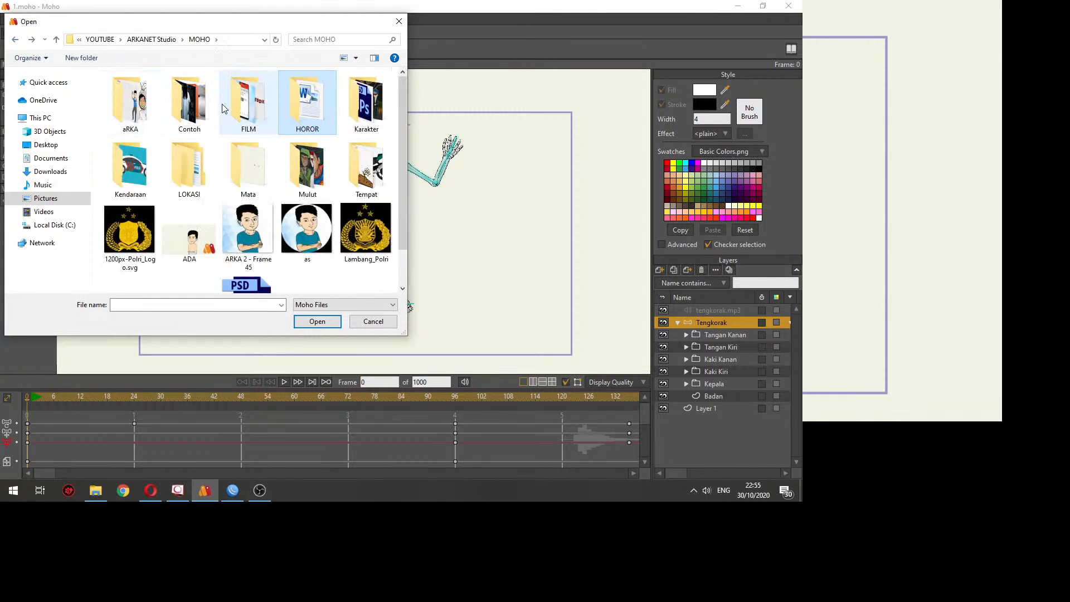
{"action": "double_click", "coordinate": [352, 108]}
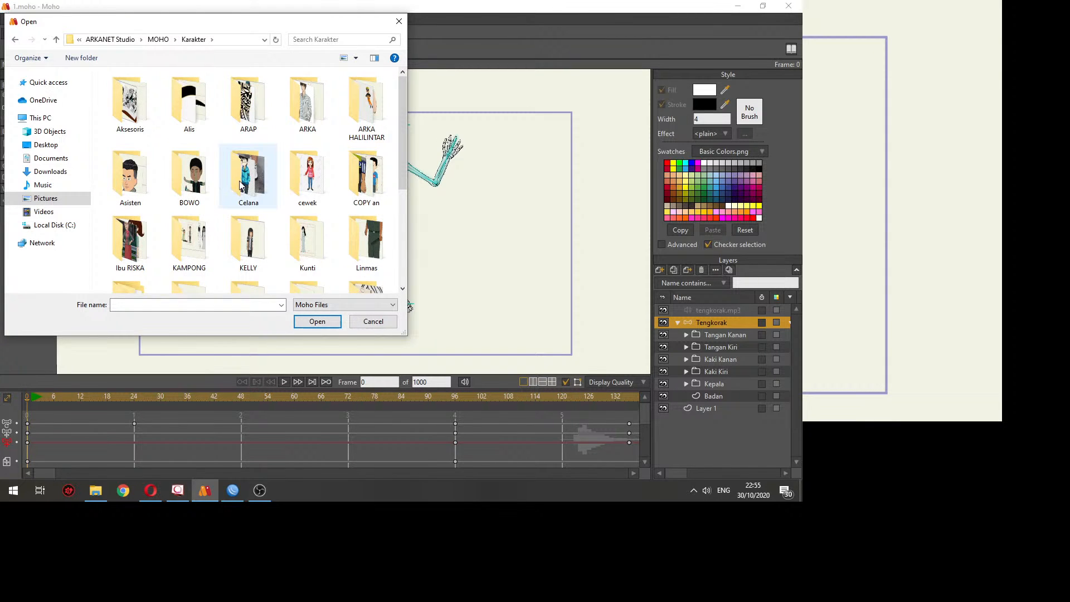
Step: Look through the Karakter folders once more and close the Open dialog without opening a file
{"action": "scroll", "coordinate": [240, 185], "scroll_direction": "down", "scroll_amount": 3}
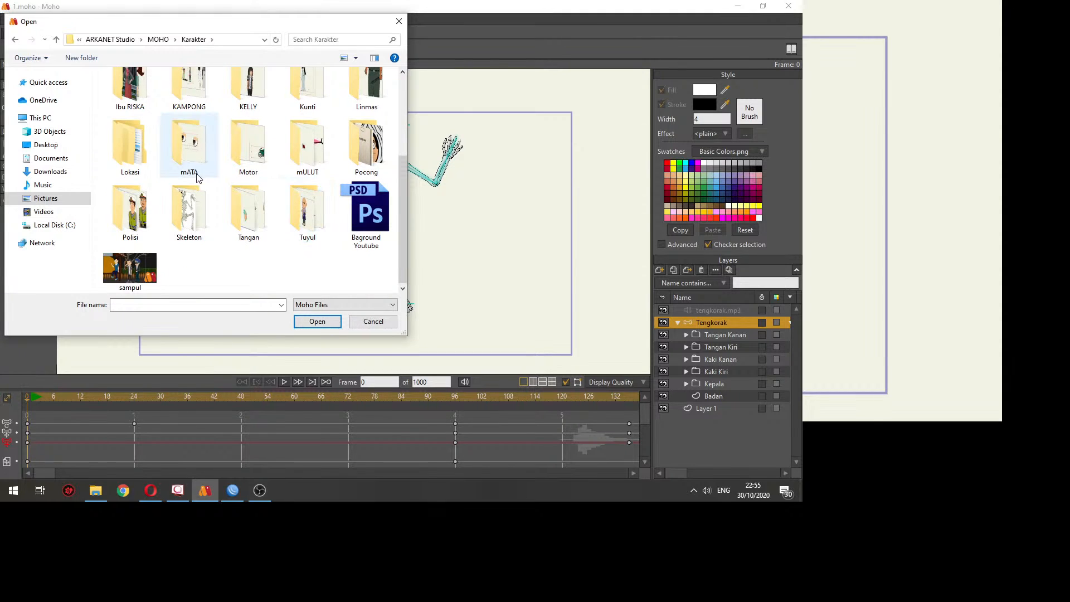
{"action": "scroll", "coordinate": [167, 187], "scroll_direction": "up", "scroll_amount": 2}
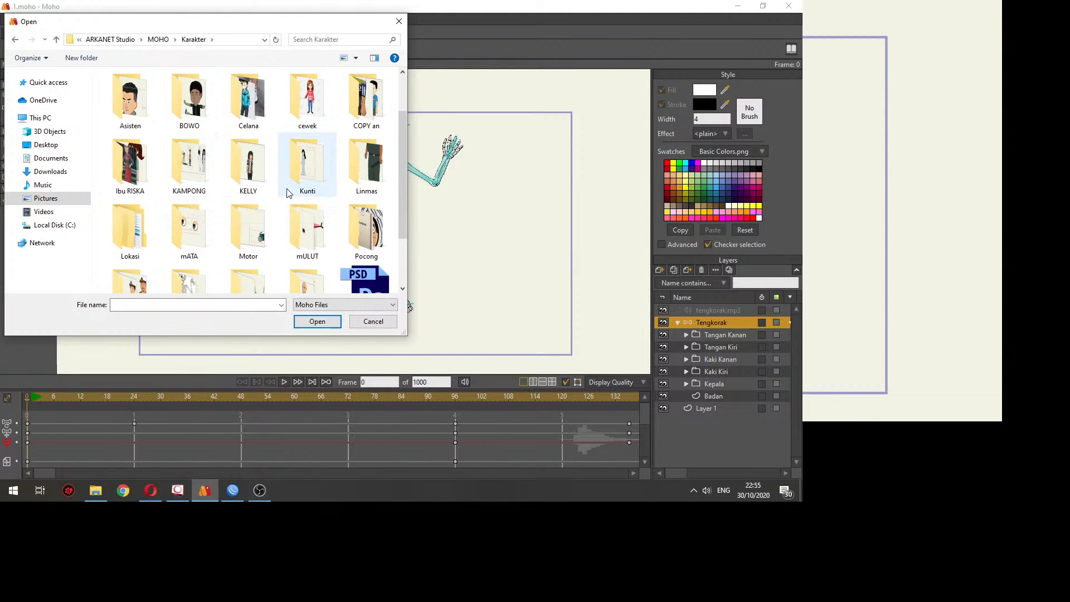
{"action": "scroll", "coordinate": [289, 193], "scroll_direction": "up", "scroll_amount": 1}
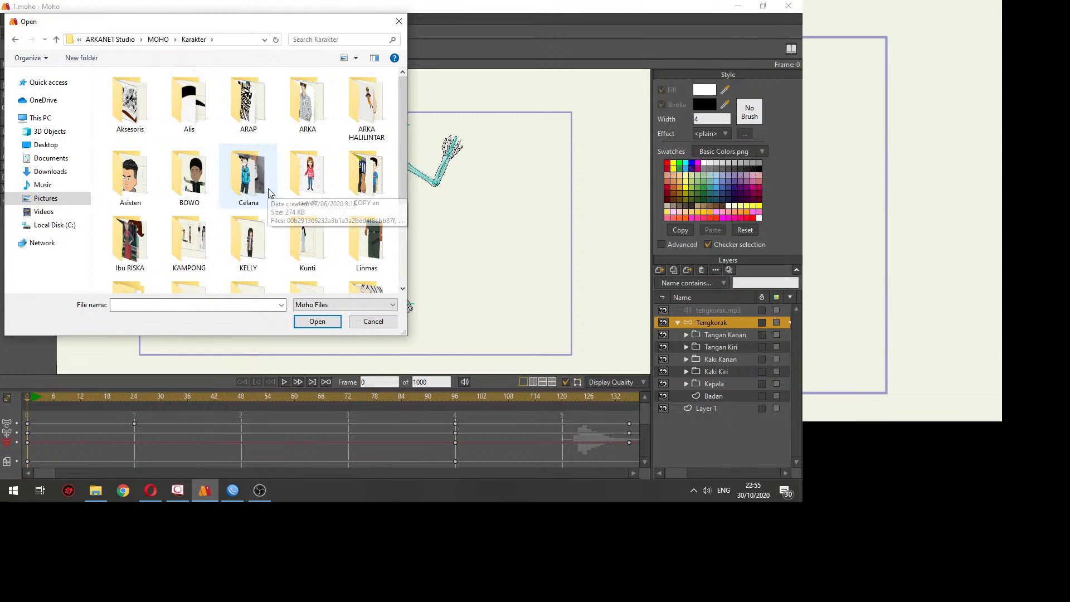
{"action": "scroll", "coordinate": [334, 162], "scroll_direction": "down", "scroll_amount": 2}
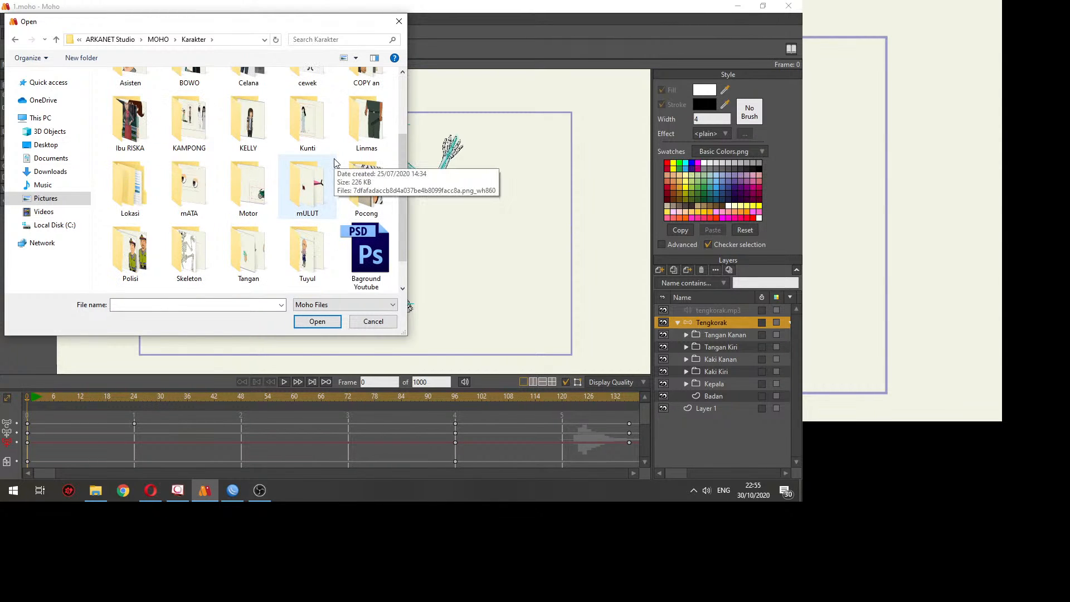
{"action": "scroll", "coordinate": [335, 162], "scroll_direction": "down", "scroll_amount": 1}
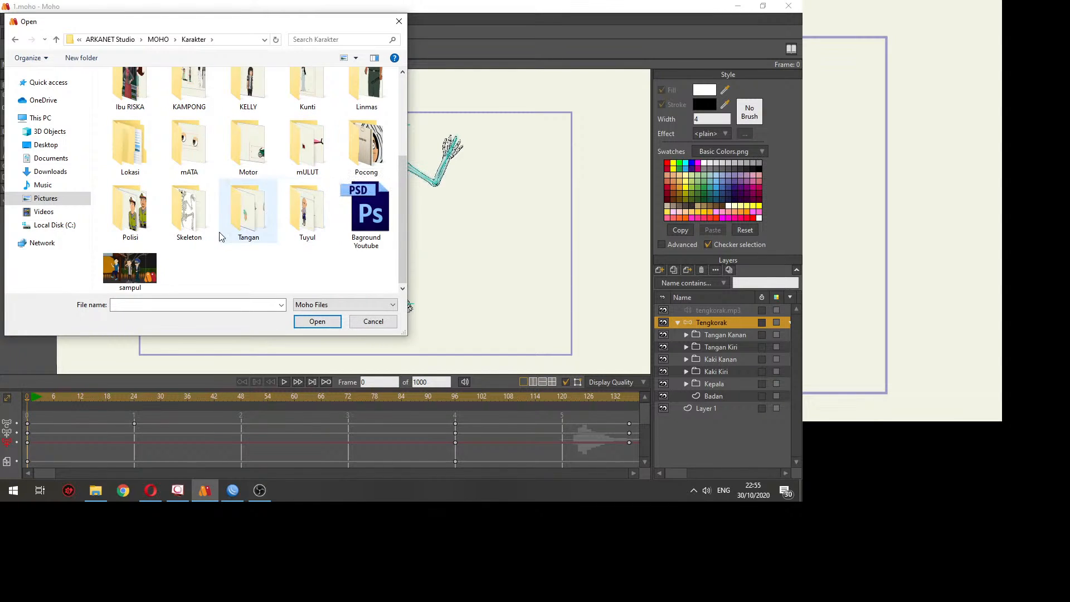
{"action": "left_click", "coordinate": [402, 24]}
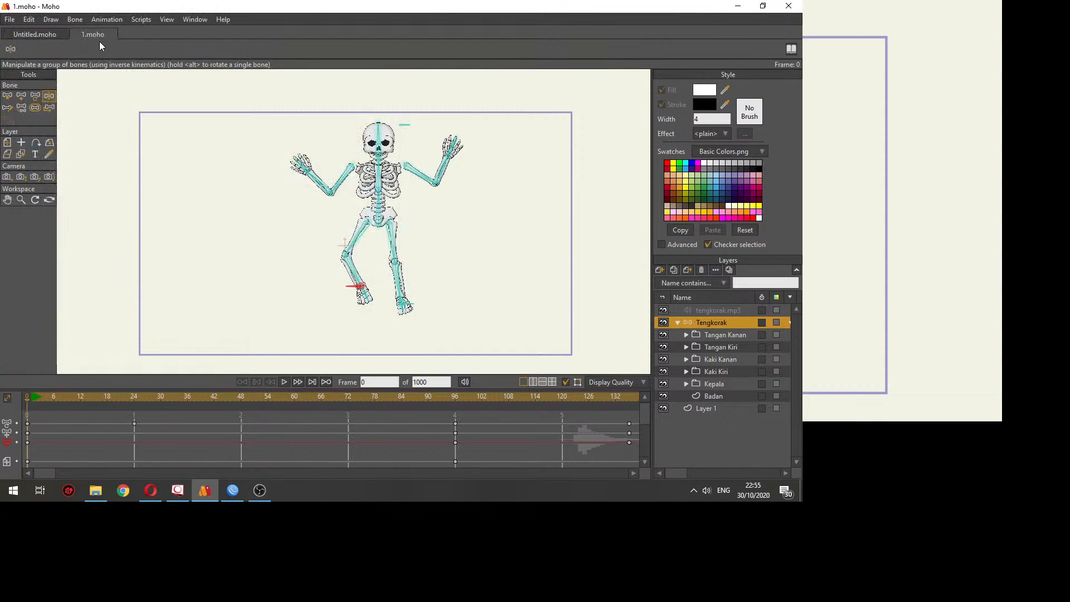
Step: Close the 1.moho document, switch to Chrome and search Google Images for "genderuwo kartun"
{"action": "left_click", "coordinate": [78, 35]}
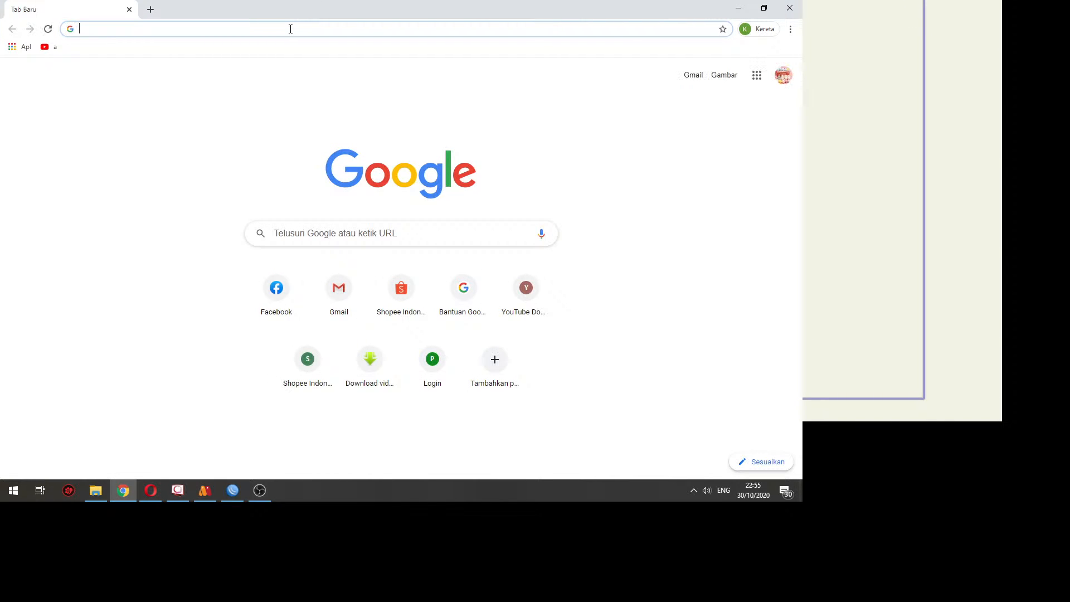
{"action": "type", "text": "gende"}
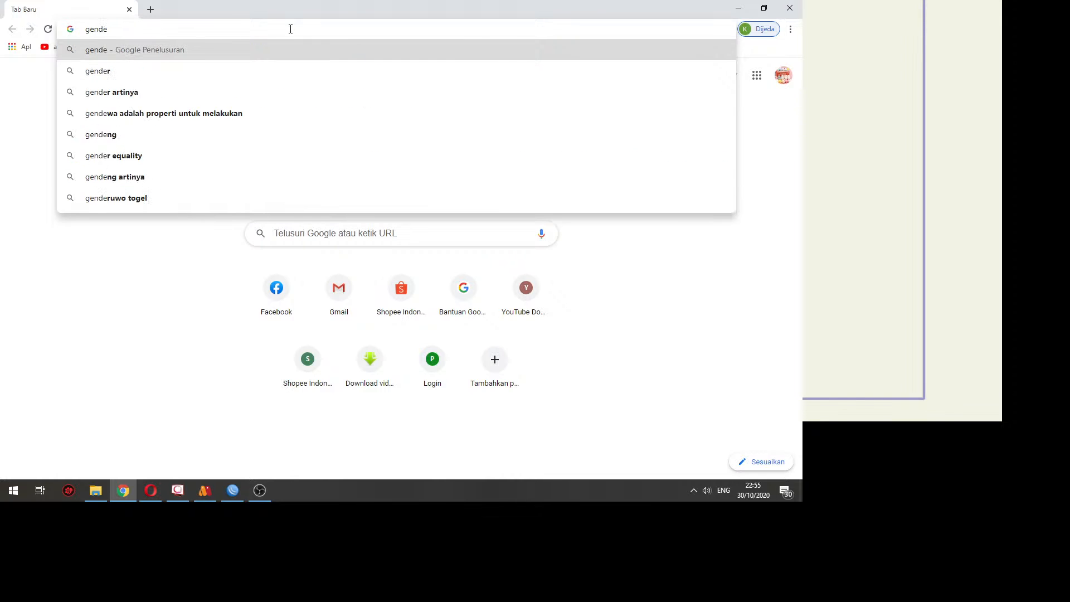
{"action": "type", "text": "ruo ka"}
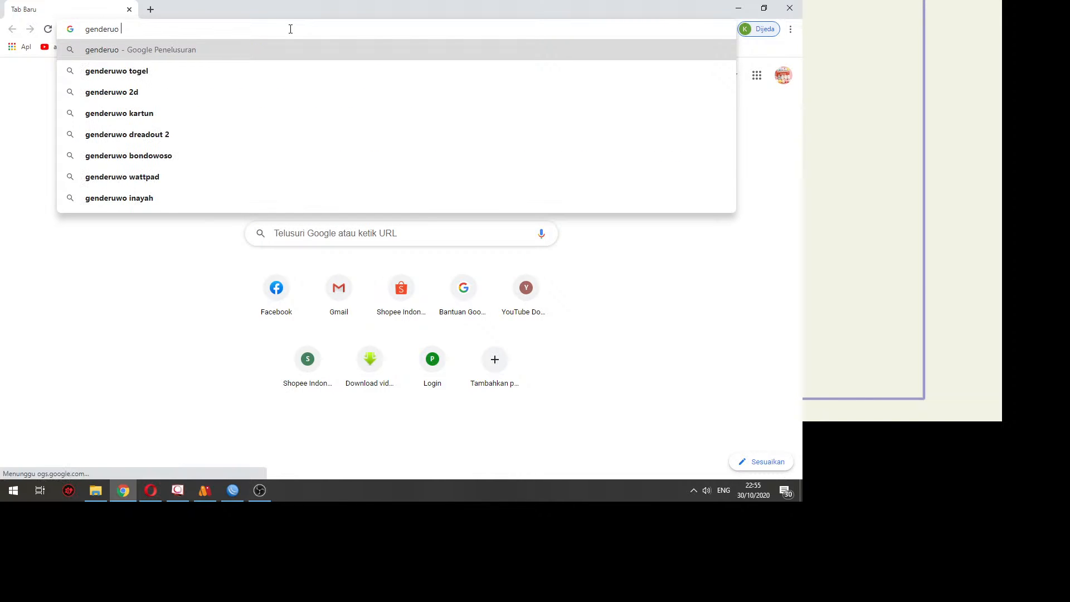
{"action": "type", "text": "rtun"}
{"action": "key", "text": "Return"}
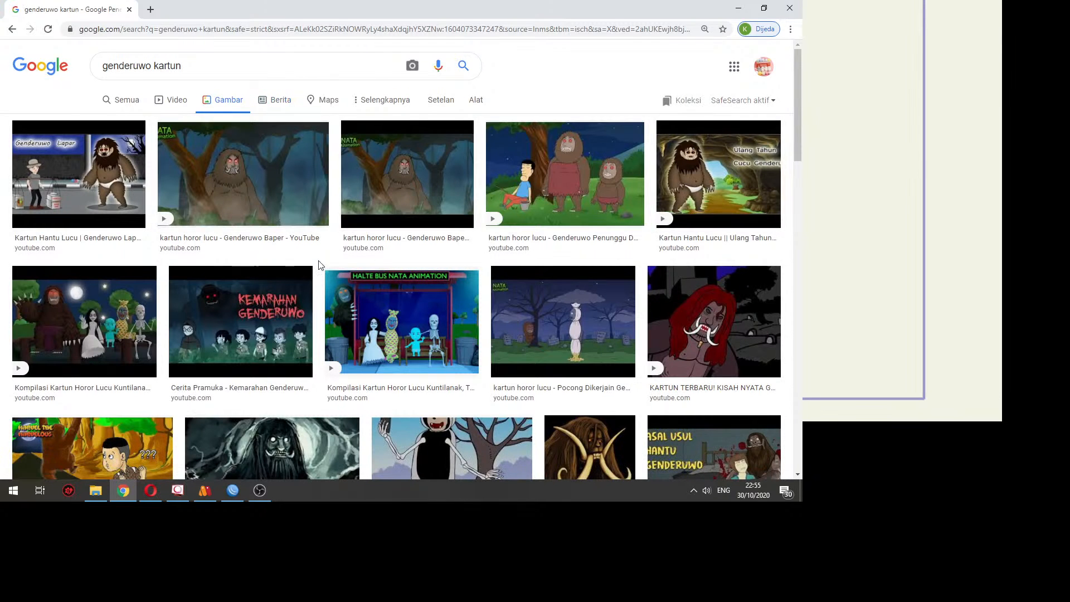
Step: Look through the genderuwo image results and related images, and bring up the moonlit painting of the full-bodied, white-eyed creature
{"action": "scroll", "coordinate": [270, 310], "scroll_direction": "down", "scroll_amount": 1}
{"action": "scroll", "coordinate": [337, 300], "scroll_direction": "down", "scroll_amount": 2}
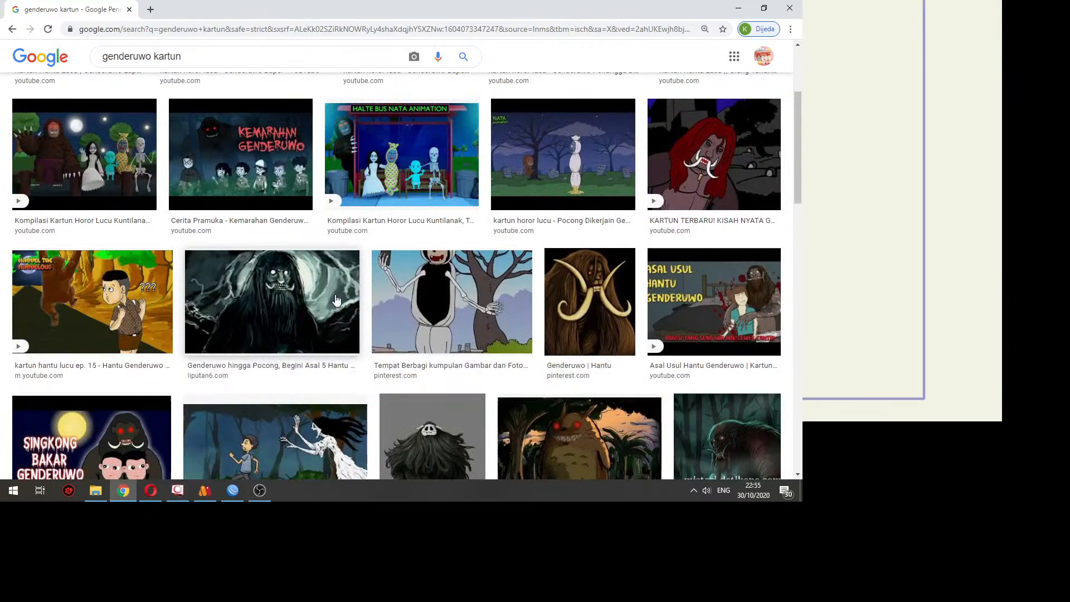
{"action": "scroll", "coordinate": [336, 299], "scroll_direction": "down", "scroll_amount": 5}
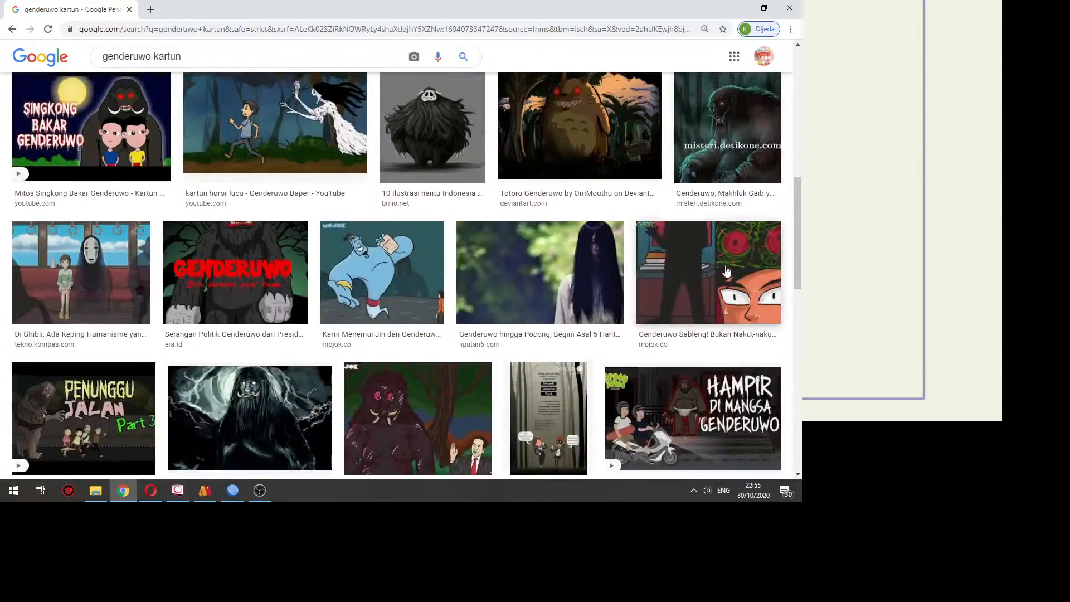
{"action": "left_click", "coordinate": [747, 136]}
{"action": "scroll", "coordinate": [680, 202], "scroll_direction": "down", "scroll_amount": 5}
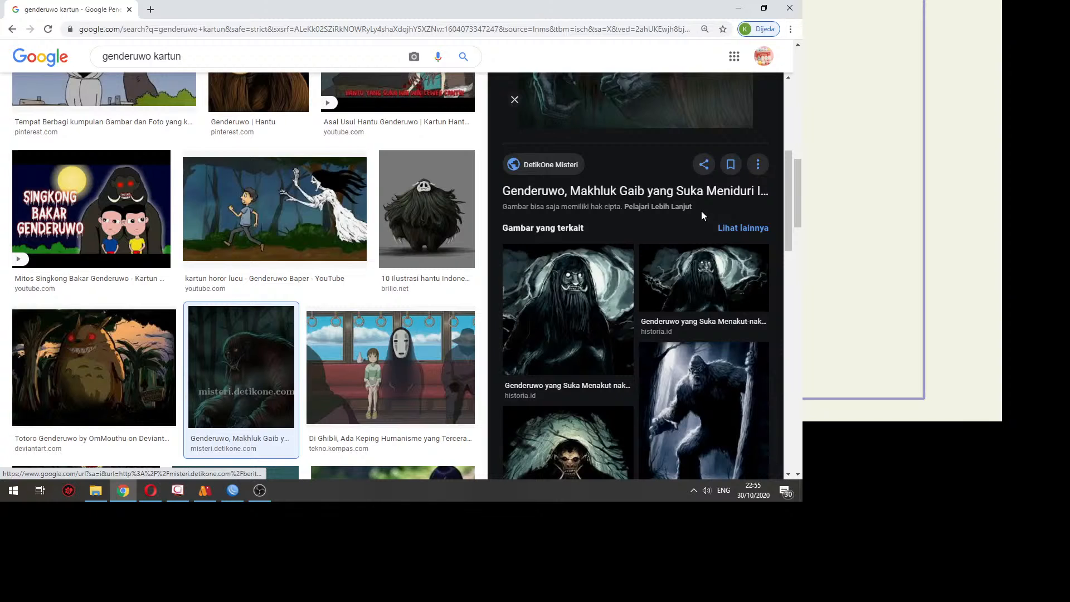
{"action": "left_click", "coordinate": [623, 281]}
{"action": "scroll", "coordinate": [623, 286], "scroll_direction": "down", "scroll_amount": 8}
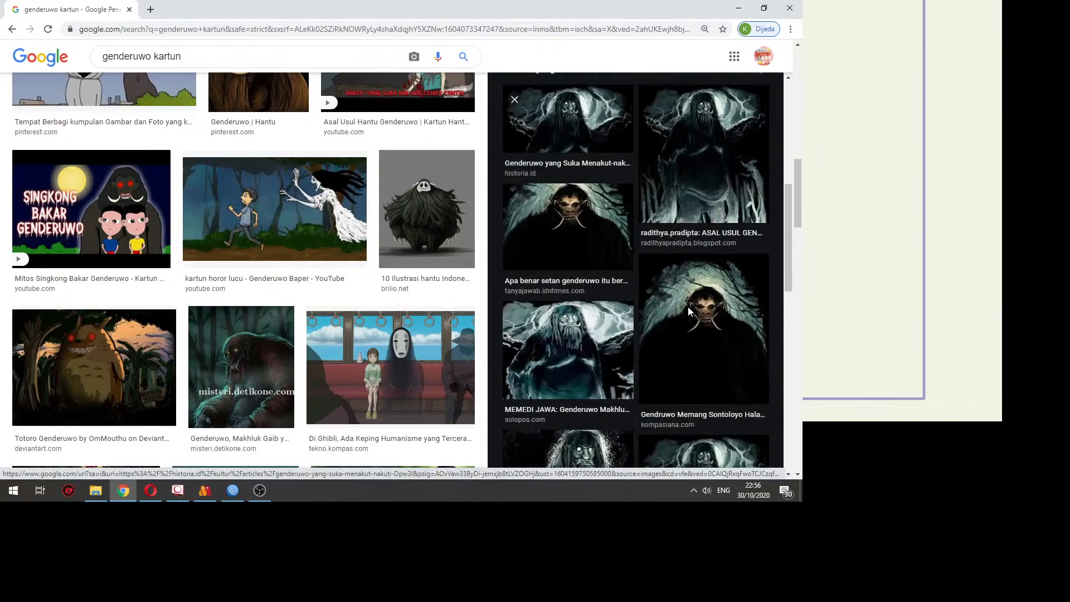
{"action": "scroll", "coordinate": [688, 307], "scroll_direction": "up", "scroll_amount": 1}
{"action": "left_click", "coordinate": [727, 233]}
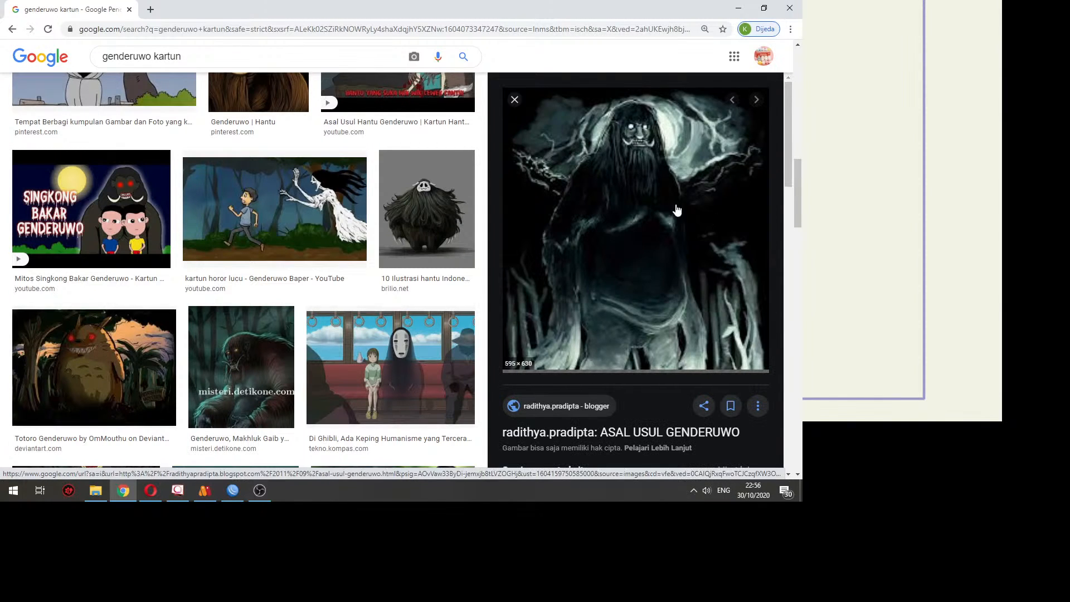
Step: Open the genderuwo picture in its own tab and save it to the Music folder as genderuwo_new_by_unded in JPG format
{"action": "right_click", "coordinate": [636, 201]}
{"action": "left_click", "coordinate": [685, 269]}
{"action": "left_click", "coordinate": [192, 4]}
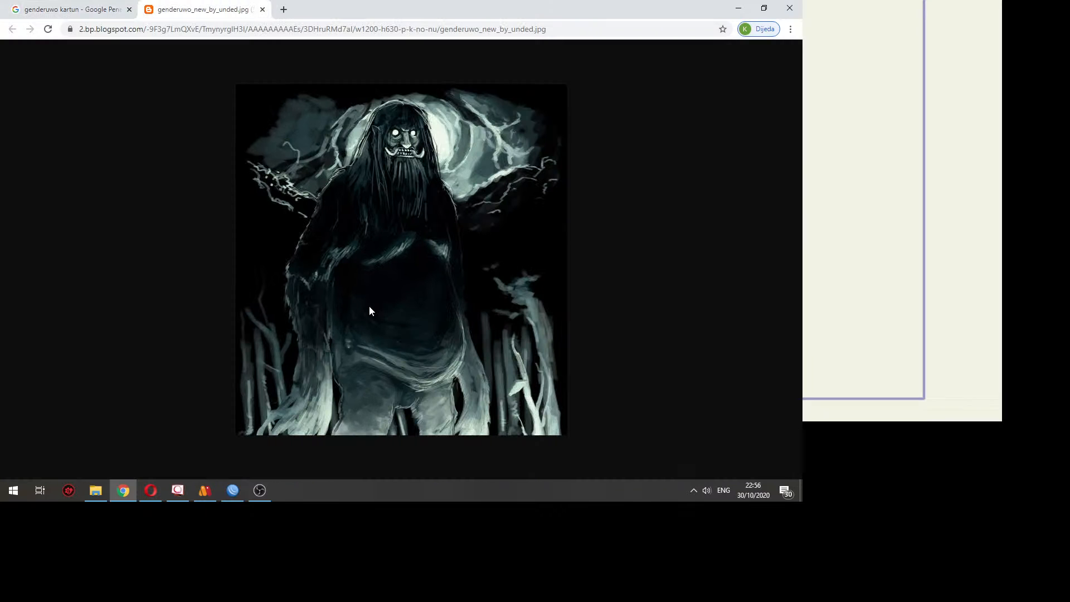
{"action": "right_click", "coordinate": [343, 165]}
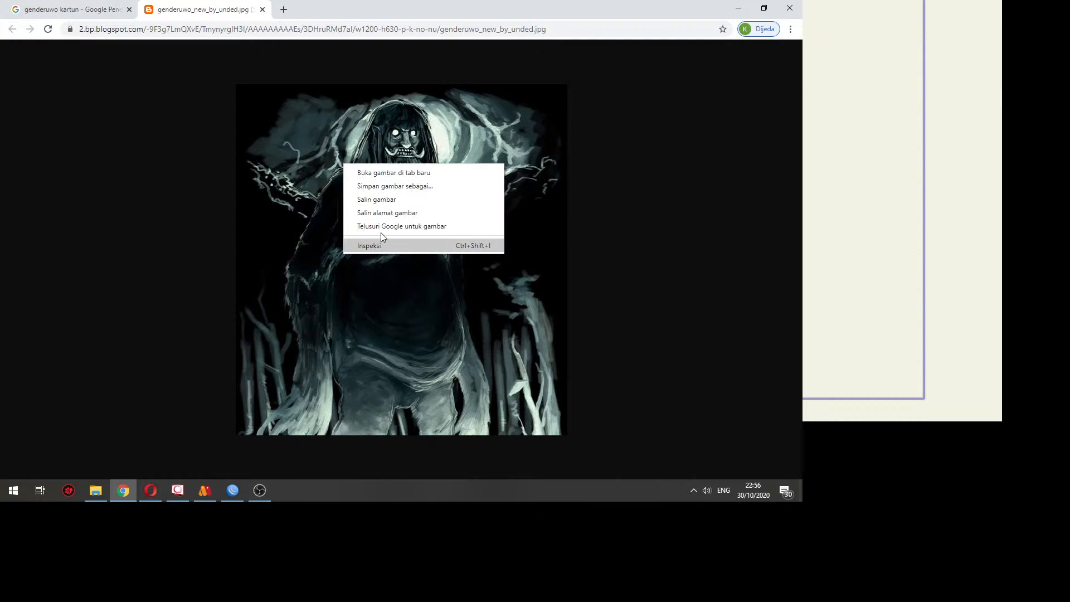
{"action": "left_click", "coordinate": [379, 187]}
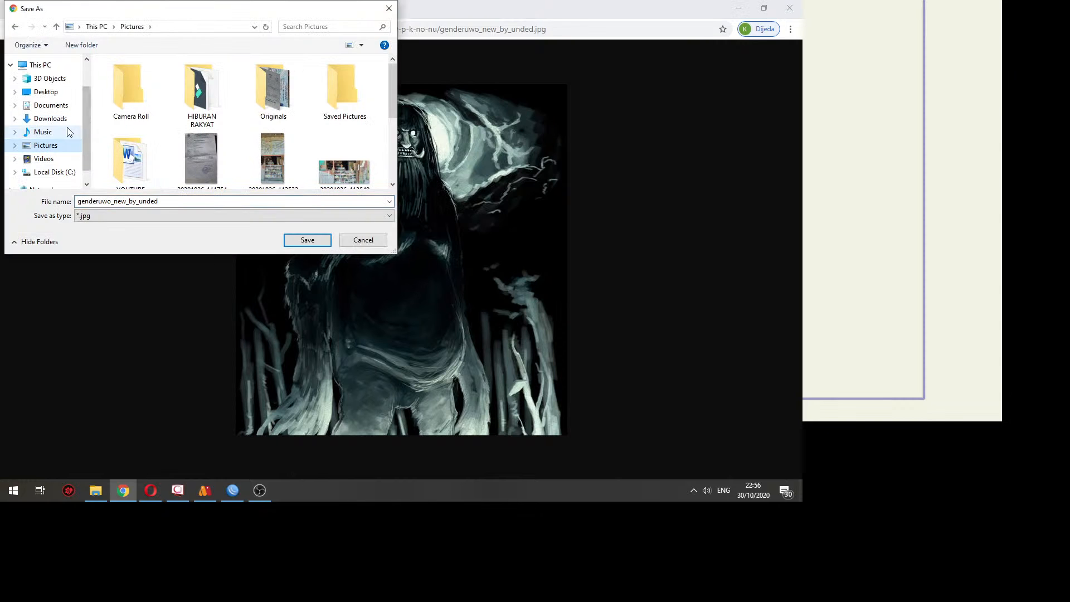
{"action": "left_click", "coordinate": [55, 132]}
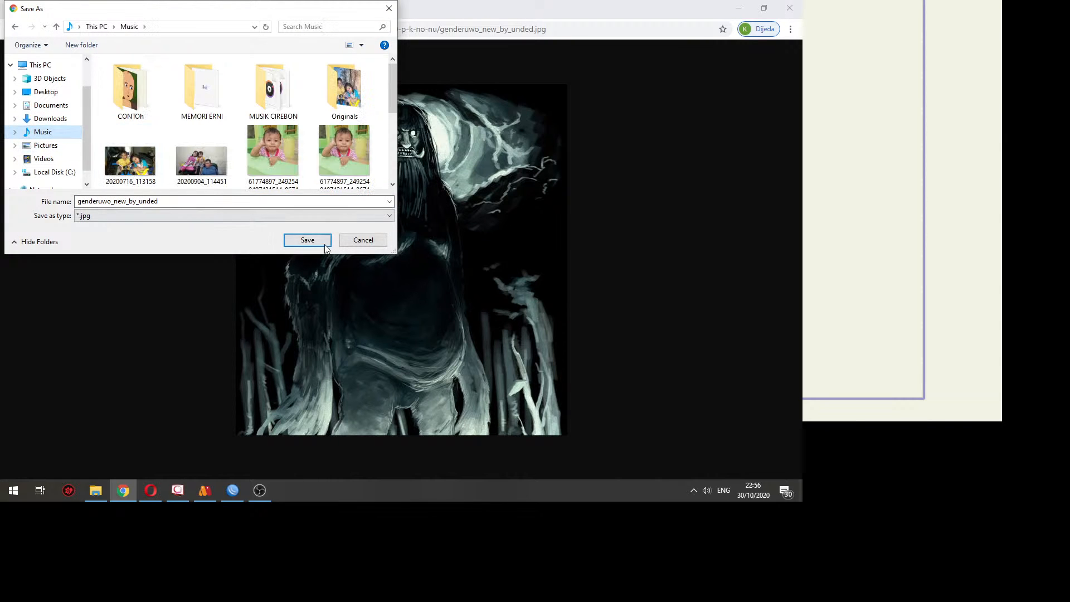
{"action": "left_click", "coordinate": [307, 240]}
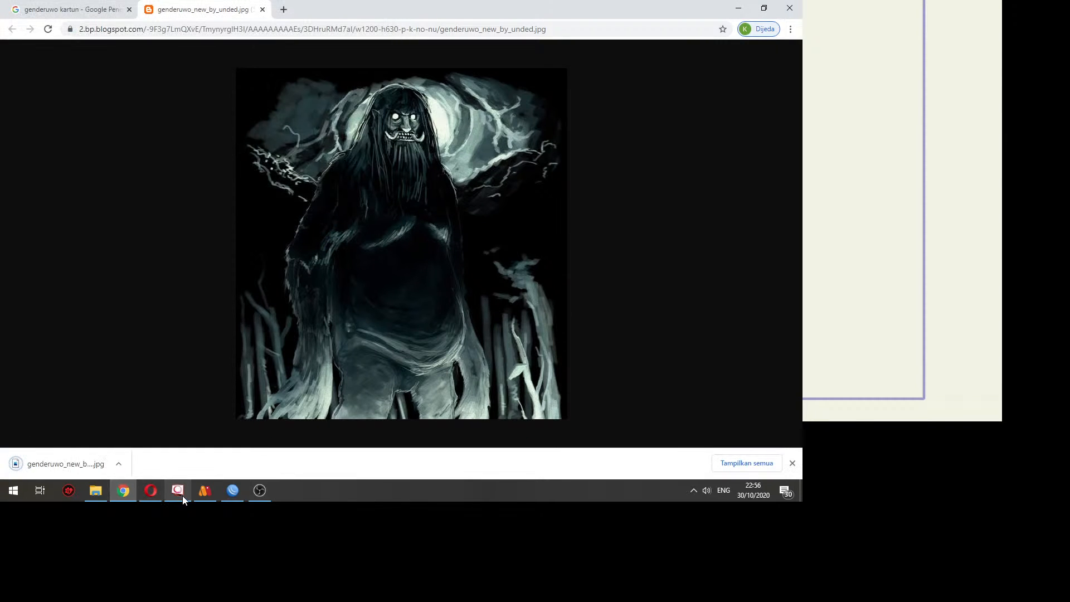
Step: Switch to Moho and add an image layer from genderuwo_new_by_unded in the Music folder
{"action": "left_click", "coordinate": [202, 493]}
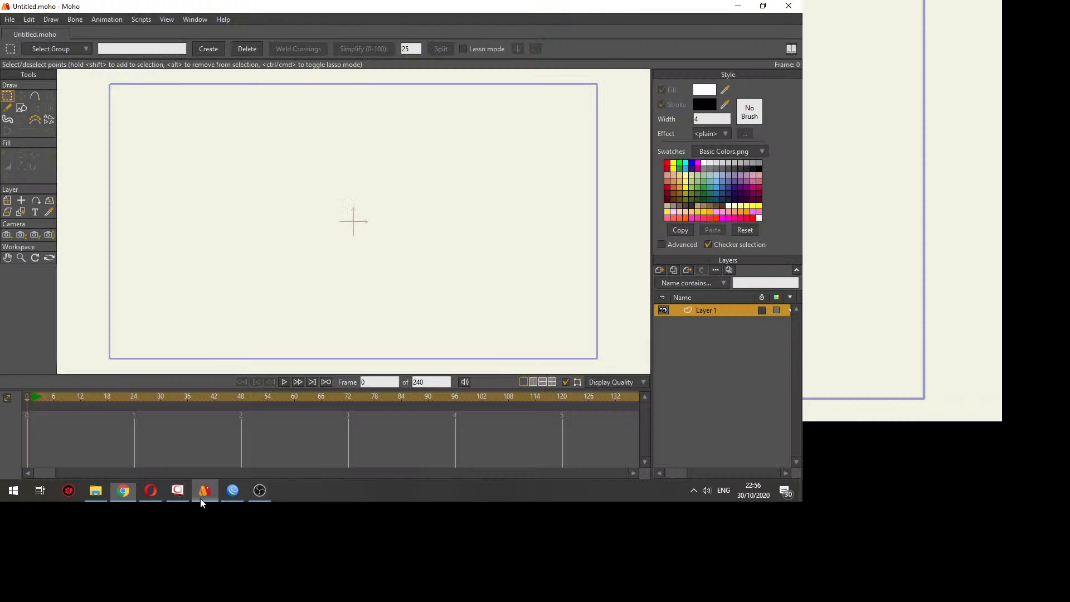
{"action": "left_click", "coordinate": [661, 270]}
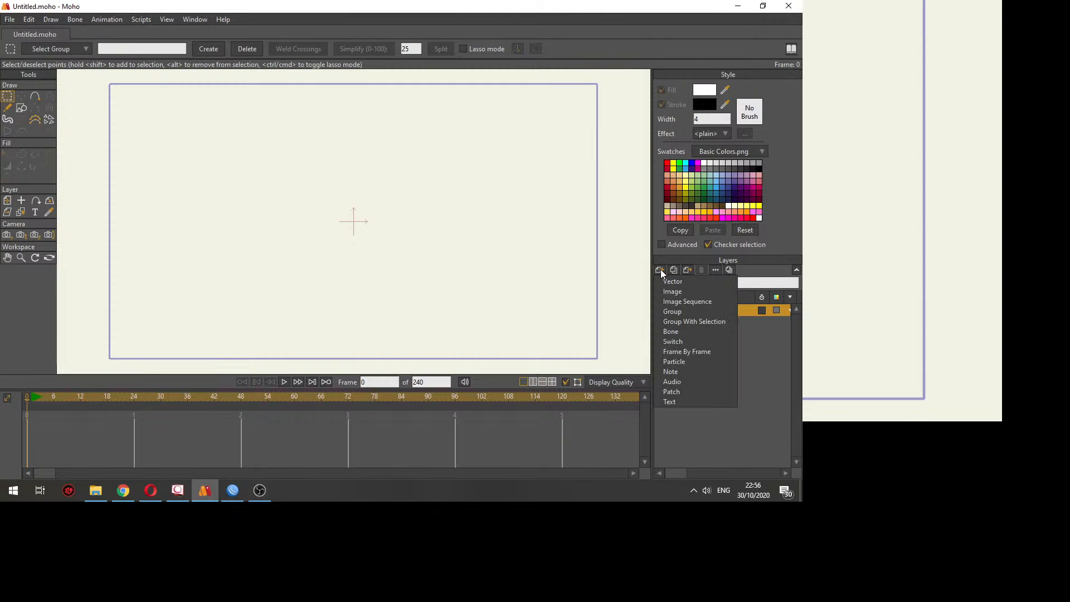
{"action": "left_click", "coordinate": [683, 292]}
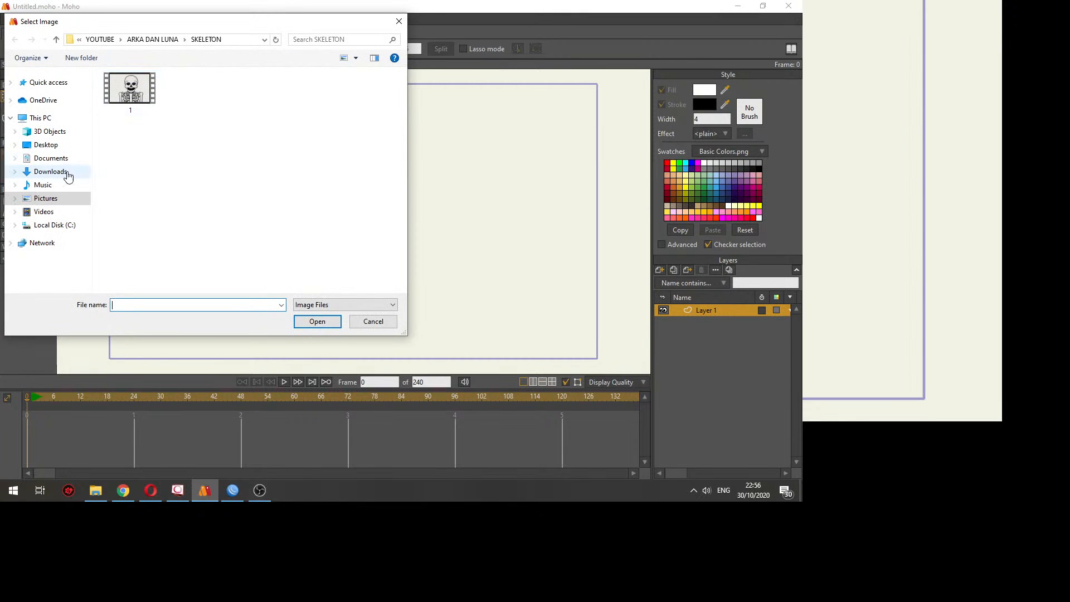
{"action": "left_click", "coordinate": [63, 185]}
{"action": "scroll", "coordinate": [252, 216], "scroll_direction": "down", "scroll_amount": 3}
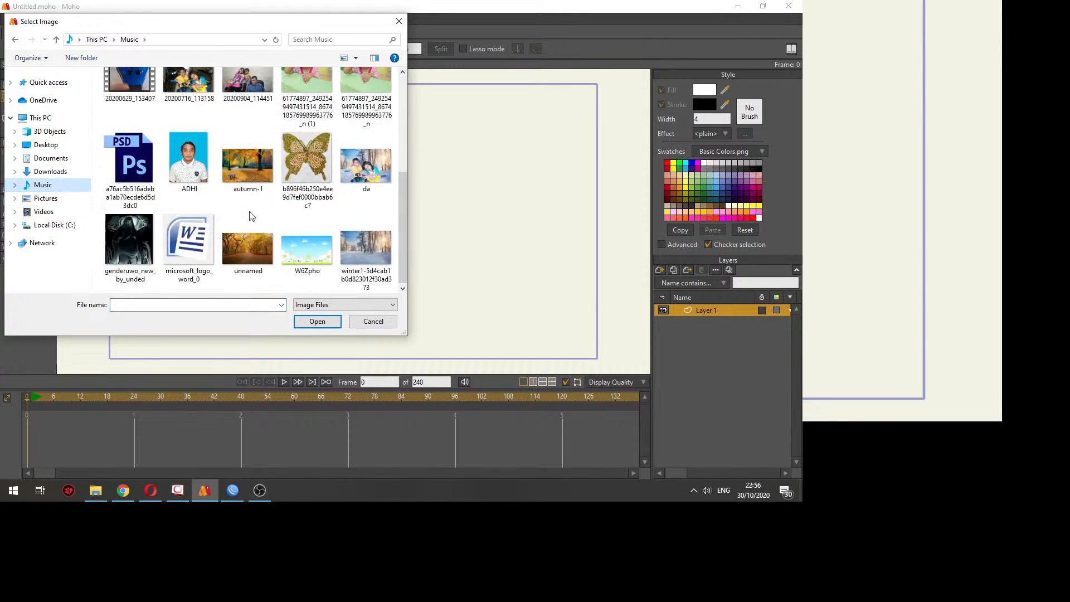
{"action": "double_click", "coordinate": [129, 241]}
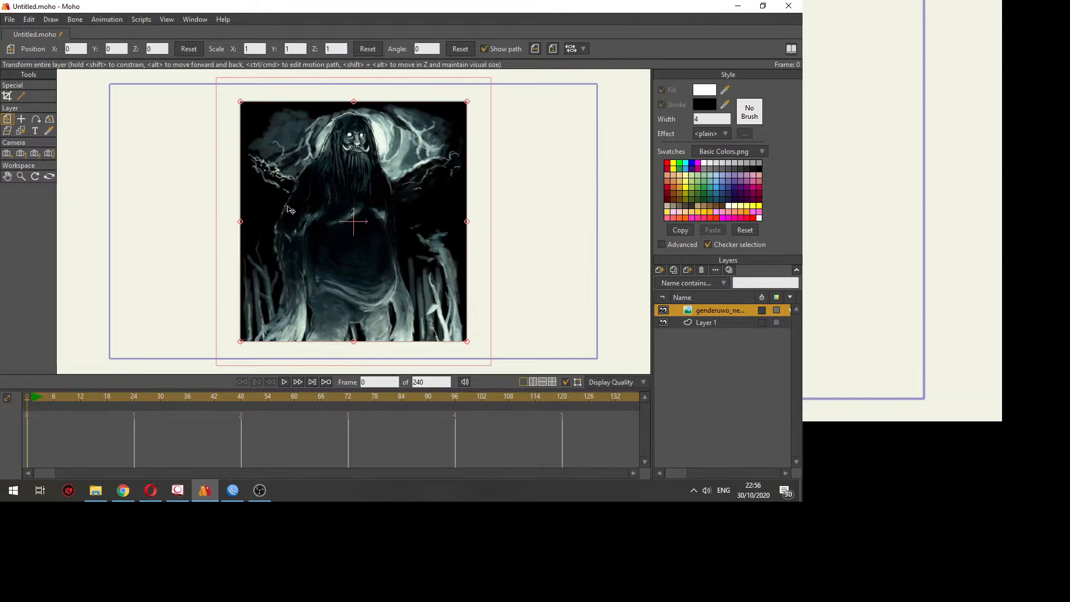
Step: Draw an oval on Layer 1 over the creature's face, spanning from forehead to beard
{"action": "scroll", "coordinate": [289, 209], "scroll_direction": "up", "scroll_amount": 4}
{"action": "scroll", "coordinate": [303, 219], "scroll_direction": "down", "scroll_amount": 5}
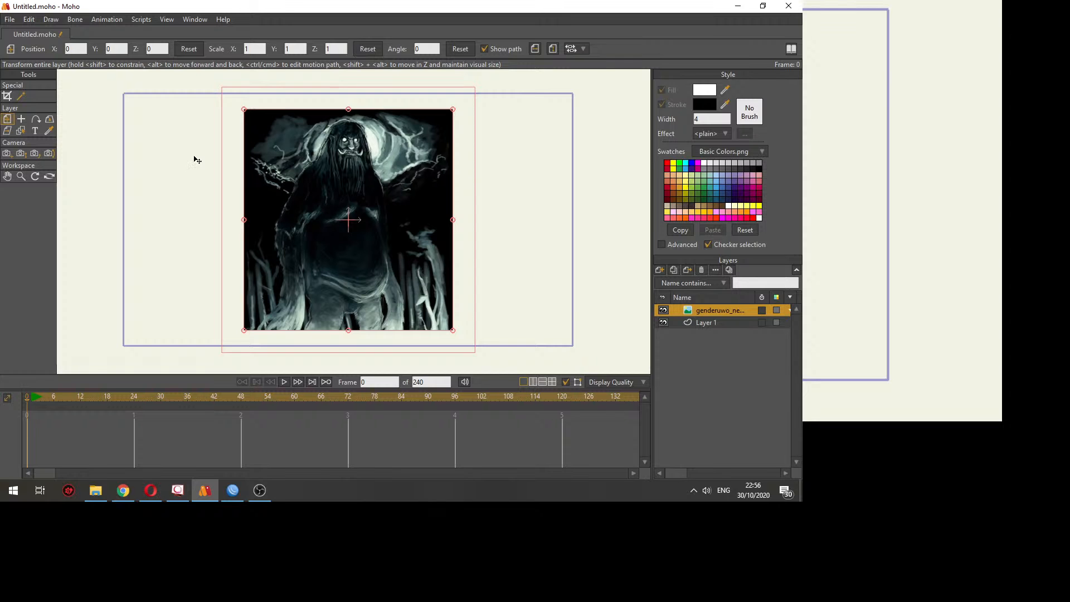
{"action": "scroll", "coordinate": [191, 227], "scroll_direction": "up", "scroll_amount": 2}
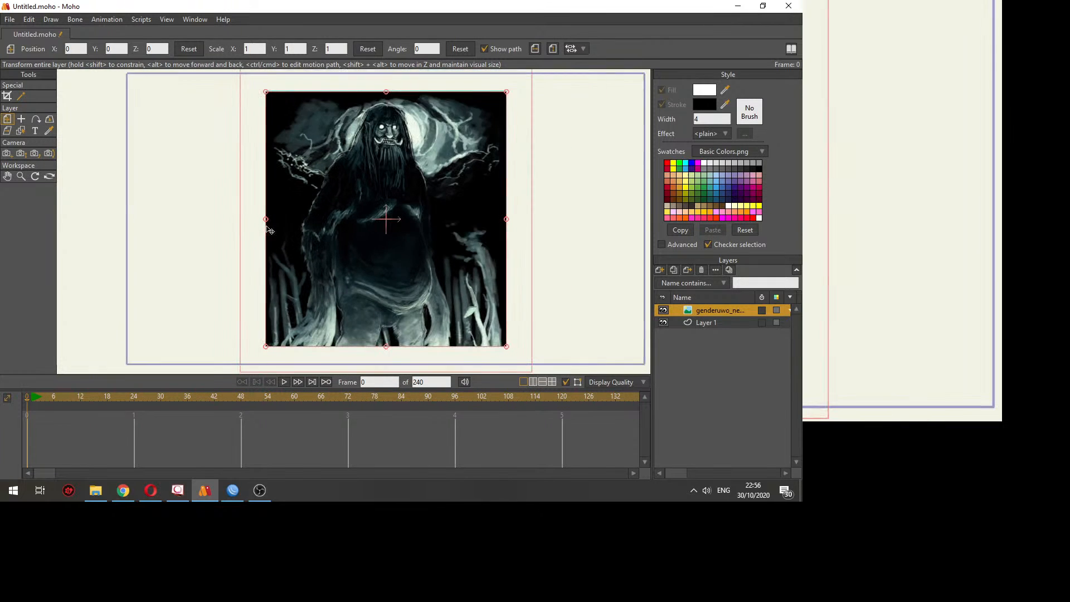
{"action": "scroll", "coordinate": [460, 248], "scroll_direction": "down", "scroll_amount": 2}
{"action": "scroll", "coordinate": [448, 246], "scroll_direction": "up", "scroll_amount": 3}
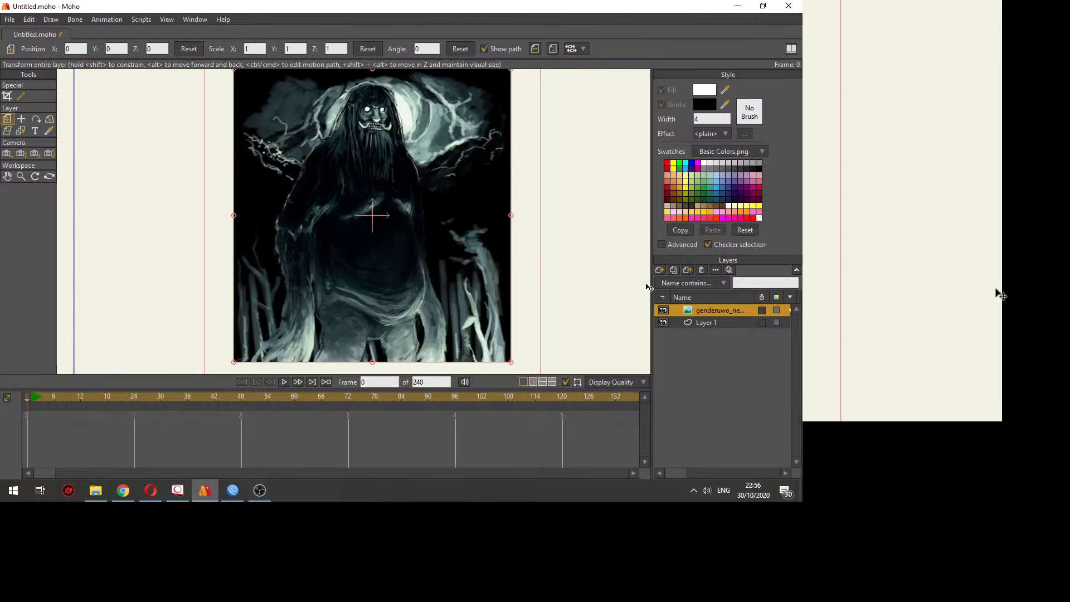
{"action": "left_click", "coordinate": [708, 323]}
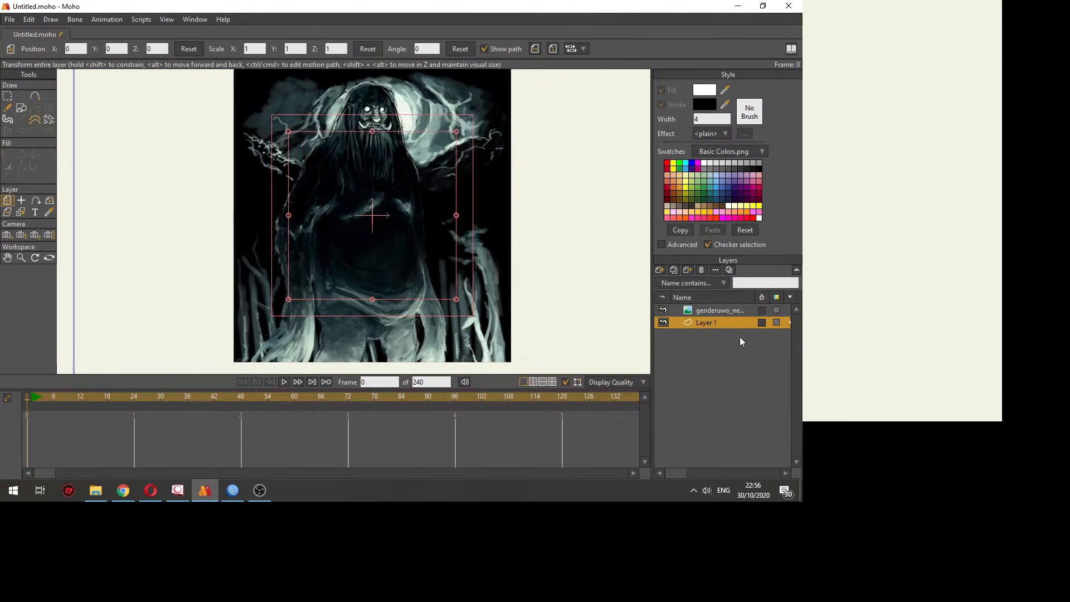
{"action": "left_click", "coordinate": [21, 108]}
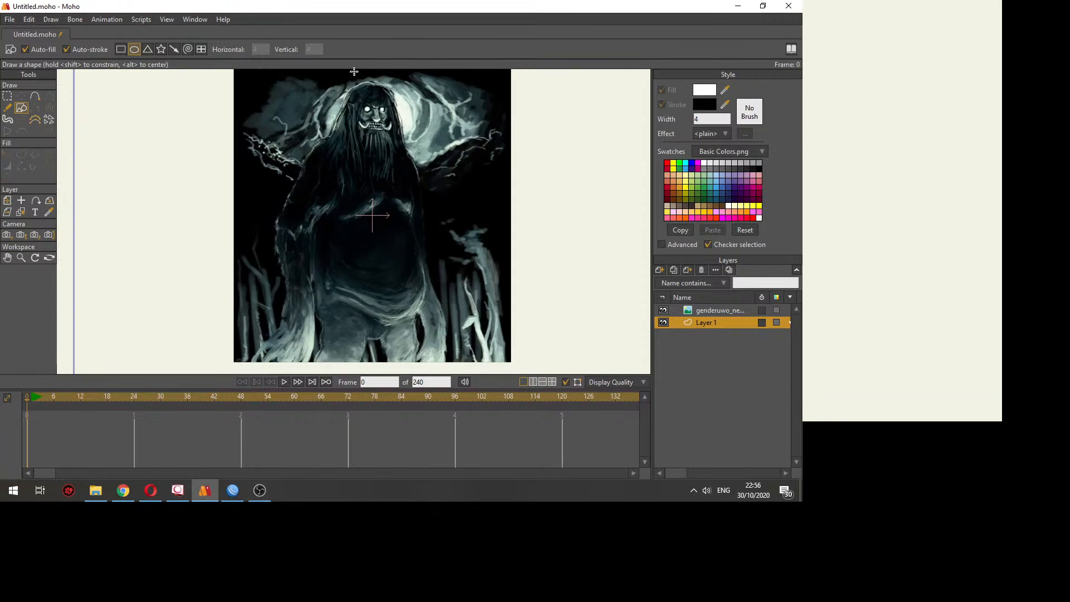
{"action": "scroll", "coordinate": [373, 122], "scroll_direction": "up", "scroll_amount": 2}
{"action": "scroll", "coordinate": [383, 81], "scroll_direction": "up", "scroll_amount": 2}
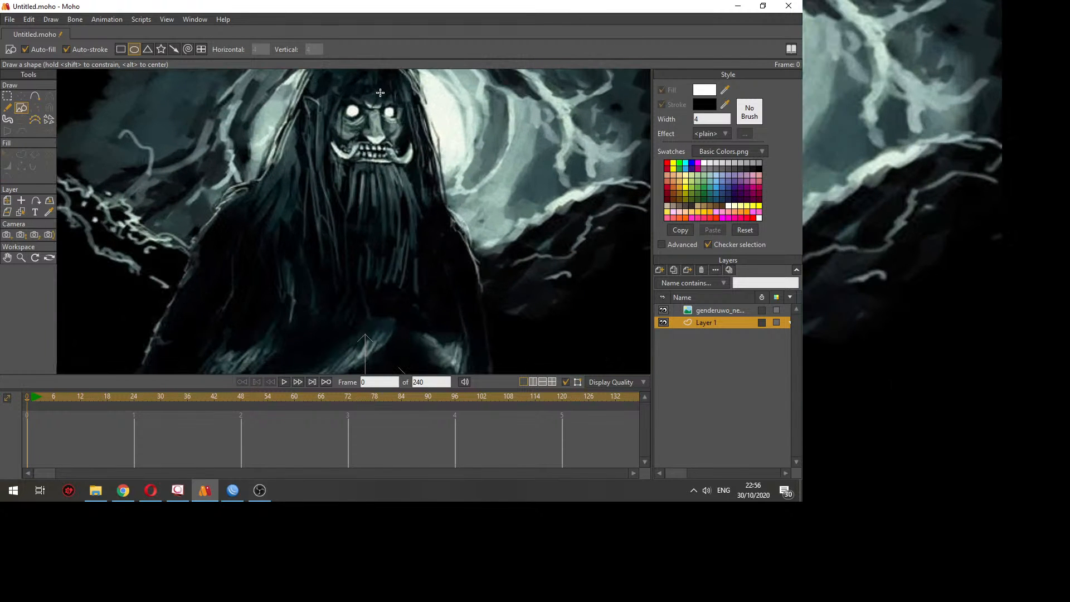
{"action": "scroll", "coordinate": [380, 92], "scroll_direction": "up", "scroll_amount": 1}
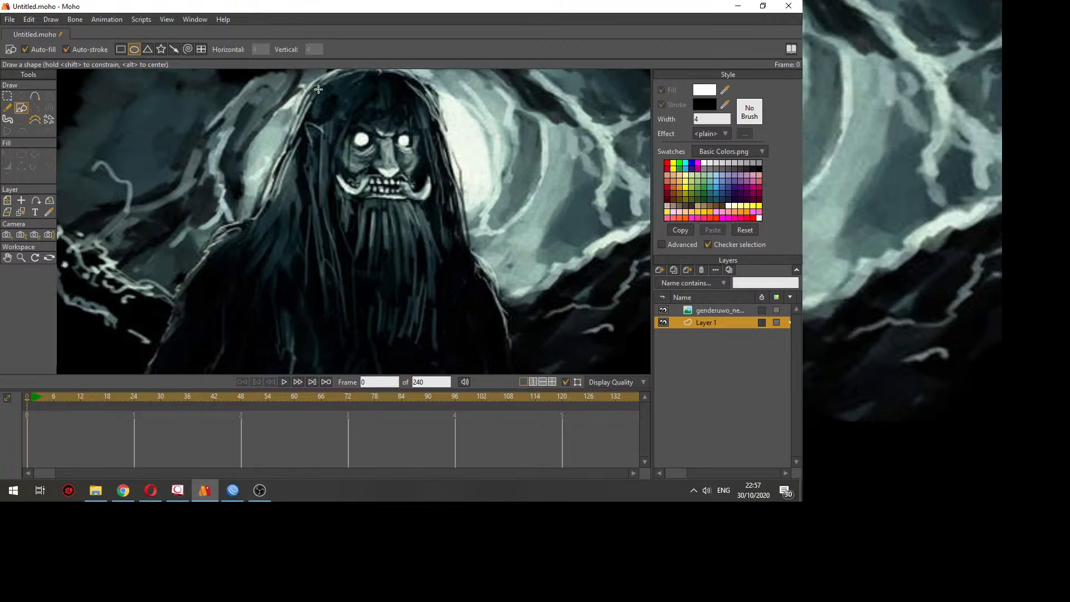
{"action": "left_click_drag", "start_coordinate": [317, 102], "coordinate": [425, 229]}
Step: Move the face oval's four points so that the outline fits the creature's face more closely
{"action": "left_click", "coordinate": [21, 96]}
{"action": "left_click", "coordinate": [352, 120]}
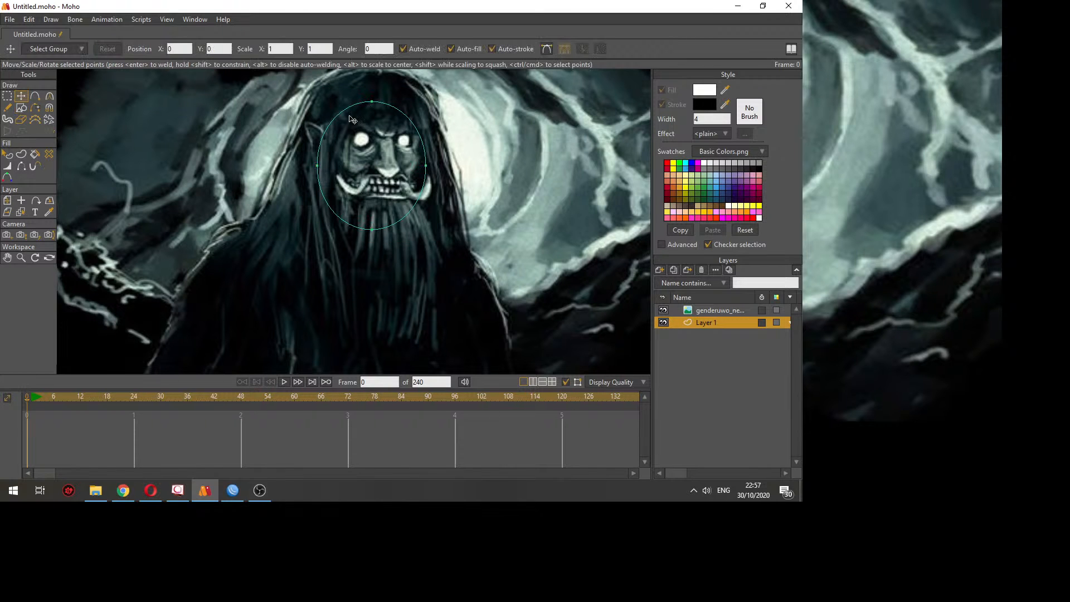
{"action": "left_click_drag", "start_coordinate": [369, 101], "coordinate": [385, 101]}
{"action": "left_click_drag", "start_coordinate": [327, 171], "coordinate": [336, 163]}
{"action": "left_click_drag", "start_coordinate": [389, 103], "coordinate": [373, 98]}
{"action": "left_click_drag", "start_coordinate": [427, 167], "coordinate": [423, 162]}
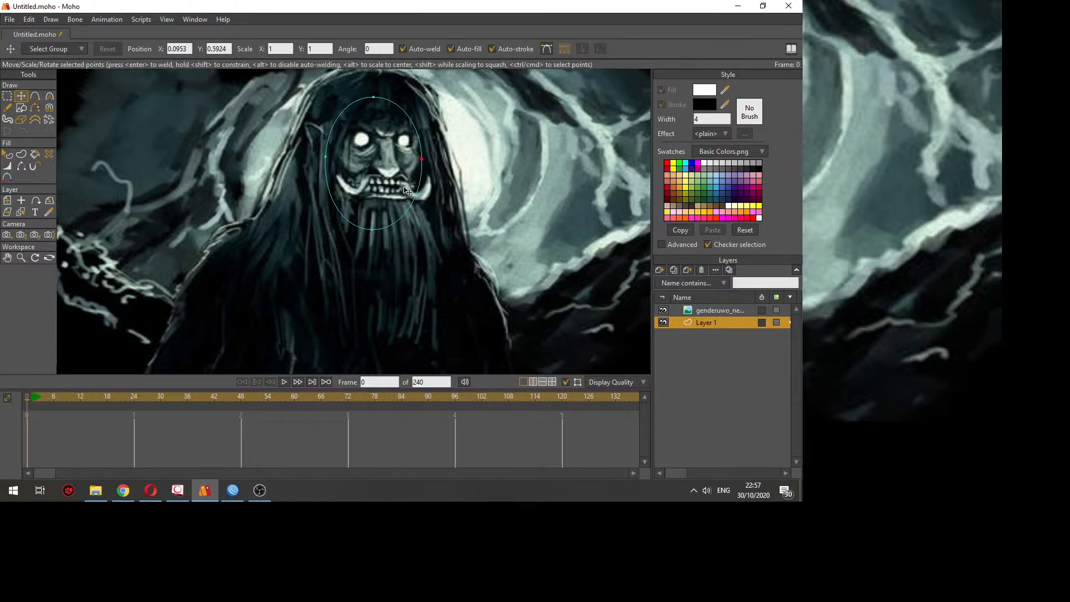
{"action": "scroll", "coordinate": [390, 220], "scroll_direction": "up", "scroll_amount": 3}
{"action": "left_click_drag", "start_coordinate": [382, 229], "coordinate": [387, 203]}
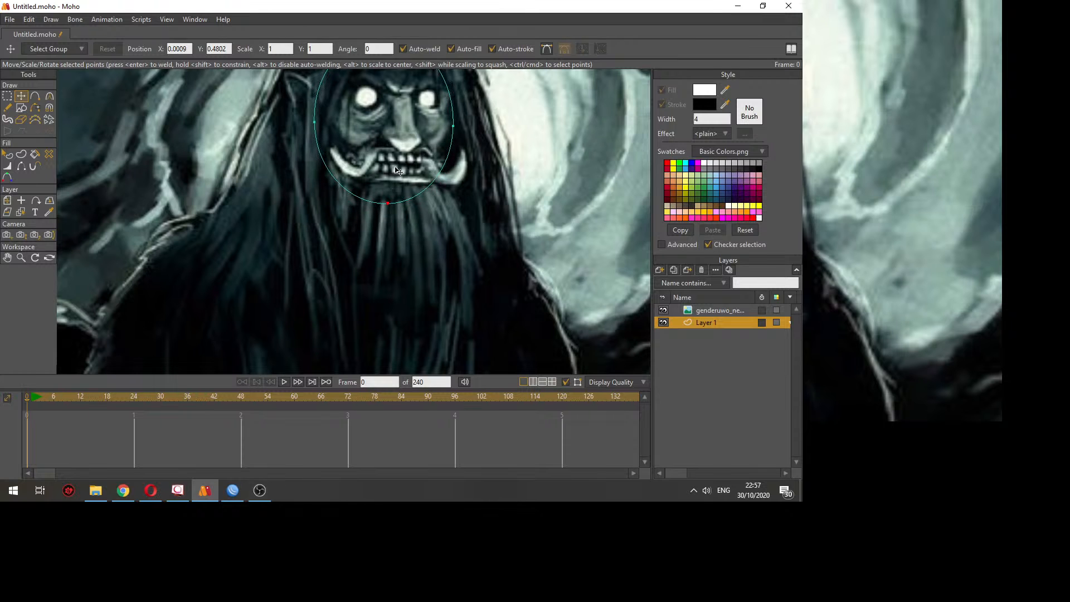
Step: Draw a small oval on Layer 1 over the creature's pointed ear beside the face oval
{"action": "scroll", "coordinate": [390, 111], "scroll_direction": "down", "scroll_amount": 4}
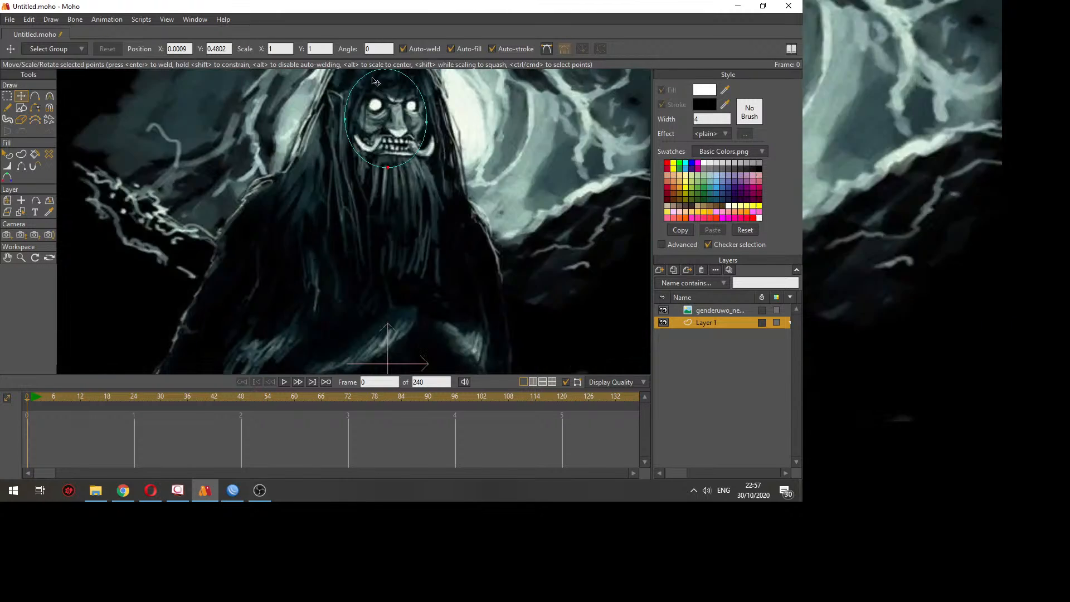
{"action": "scroll", "coordinate": [378, 84], "scroll_direction": "up", "scroll_amount": 4}
{"action": "scroll", "coordinate": [444, 109], "scroll_direction": "up", "scroll_amount": 1}
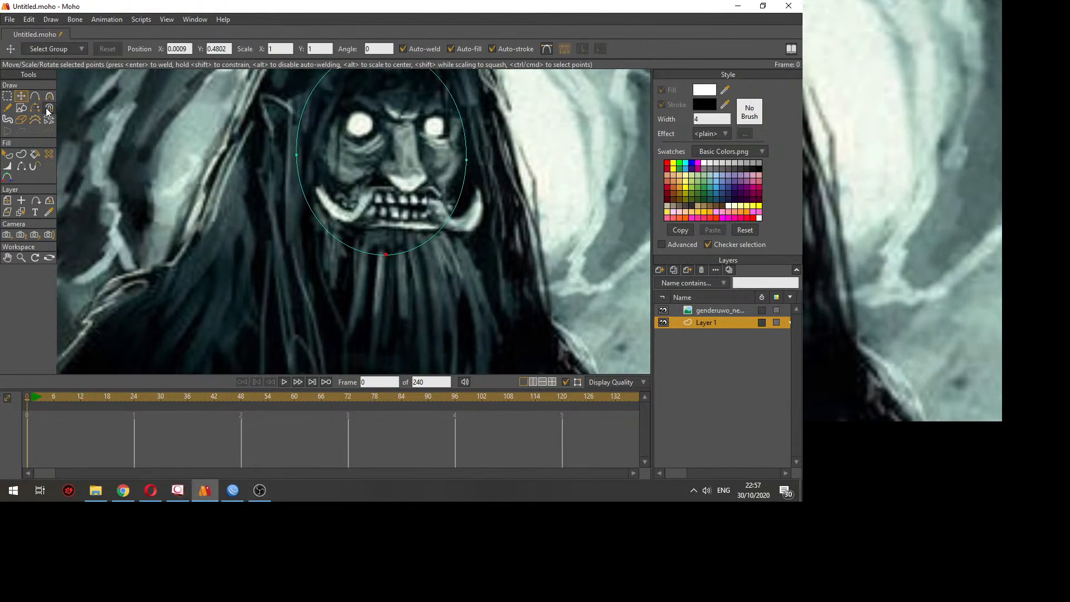
{"action": "left_click", "coordinate": [21, 107]}
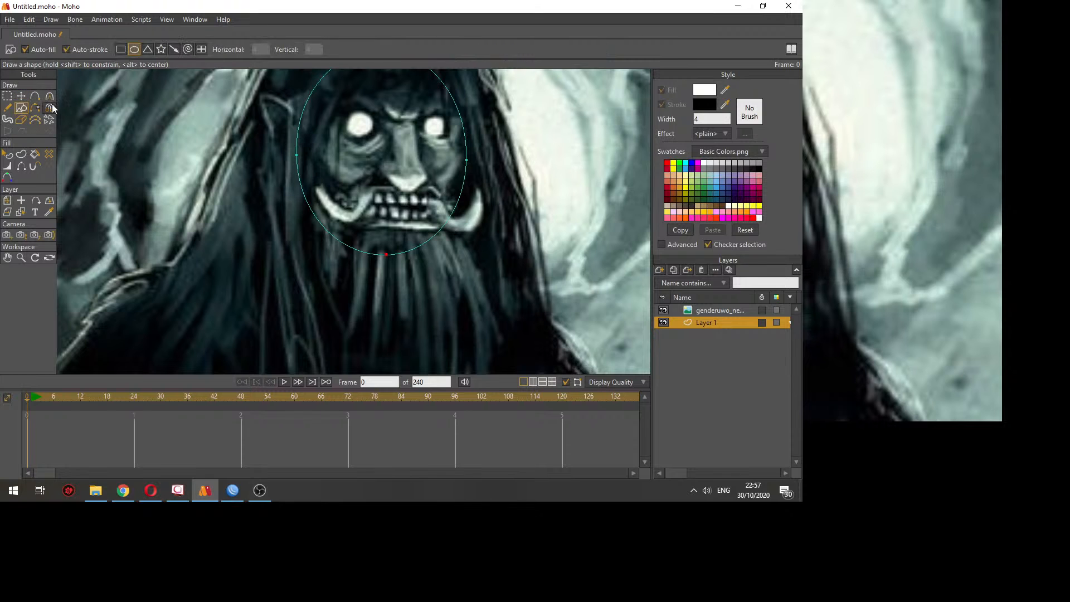
{"action": "left_click_drag", "start_coordinate": [262, 98], "coordinate": [308, 153]}
Step: Reshape the small ear oval on Layer 1 by moving its points to follow the creature's pointed ear
{"action": "left_click", "coordinate": [21, 96]}
{"action": "left_click", "coordinate": [233, 118]}
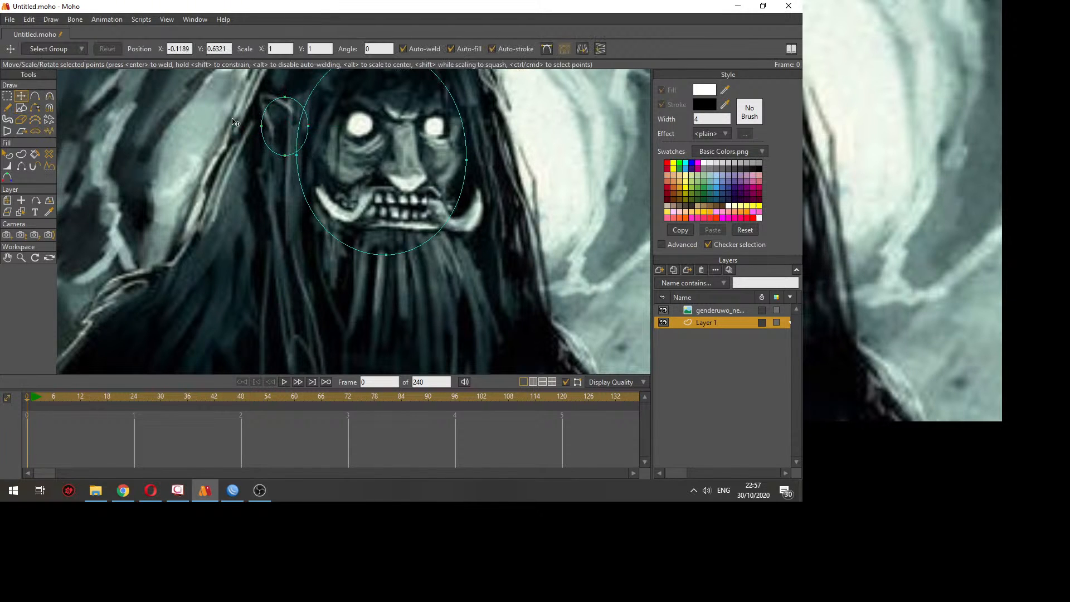
{"action": "mouse_move", "coordinate": [285, 97]}
{"action": "left_mouse_down"}
{"action": "mouse_move", "coordinate": [257, 94]}
{"action": "mouse_move", "coordinate": [268, 123]}
{"action": "mouse_move", "coordinate": [299, 112]}
{"action": "left_mouse_up"}
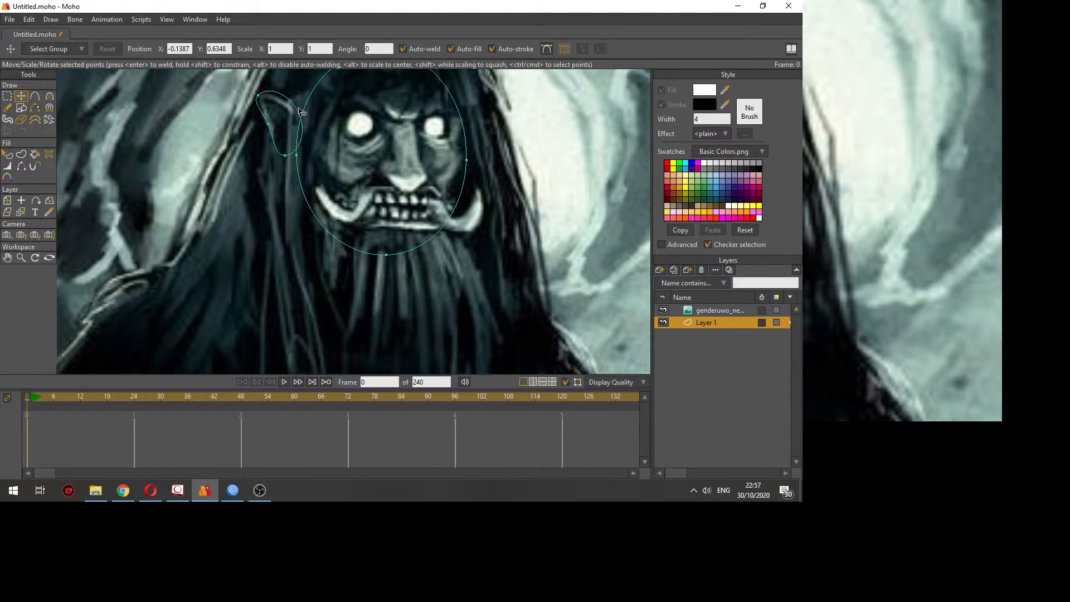
{"action": "left_click_drag", "start_coordinate": [285, 155], "coordinate": [289, 159]}
{"action": "scroll", "coordinate": [245, 89], "scroll_direction": "up", "scroll_amount": 1}
{"action": "scroll", "coordinate": [255, 120], "scroll_direction": "up", "scroll_amount": 1}
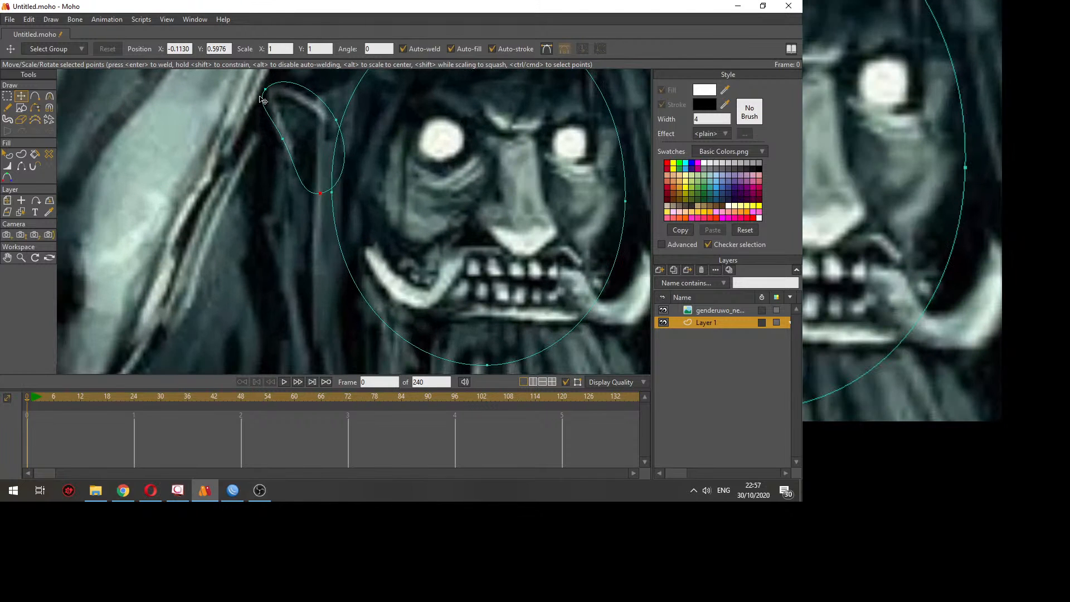
Step: Reduce the curvature of the ear outline's upper outer point so that it forms a sharp tip
{"action": "left_click", "coordinate": [263, 94]}
{"action": "key", "text": "c"}
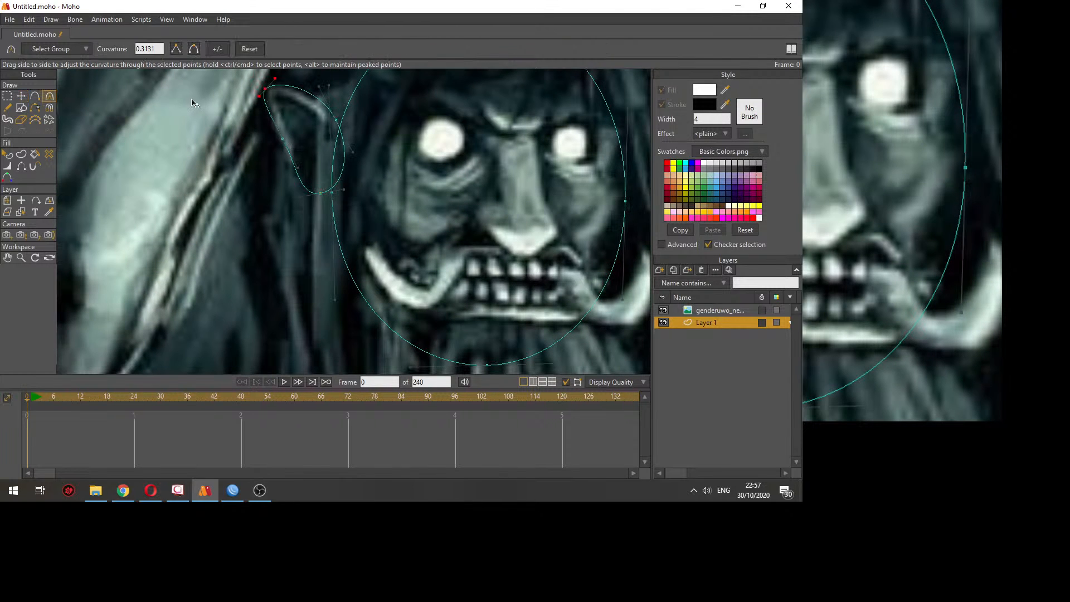
{"action": "left_click_drag", "start_coordinate": [157, 94], "coordinate": [284, 145]}
{"action": "key", "text": "t"}
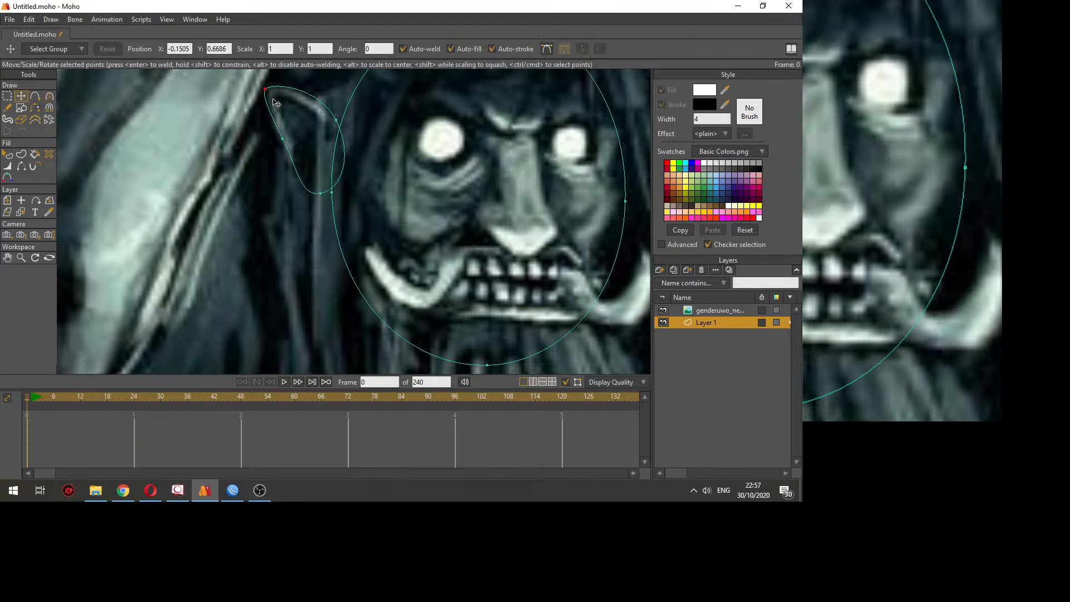
Step: Fine-tune the ear outline's tip, side and bottom points to match the ear in the reference picture
{"action": "left_click_drag", "start_coordinate": [273, 99], "coordinate": [279, 97]}
{"action": "left_click_drag", "start_coordinate": [281, 143], "coordinate": [282, 146]}
{"action": "left_click_drag", "start_coordinate": [336, 119], "coordinate": [332, 121]}
{"action": "left_click", "coordinate": [319, 193]}
{"action": "left_click_drag", "start_coordinate": [317, 193], "coordinate": [324, 197]}
{"action": "scroll", "coordinate": [574, 146], "scroll_direction": "down", "scroll_amount": 2}
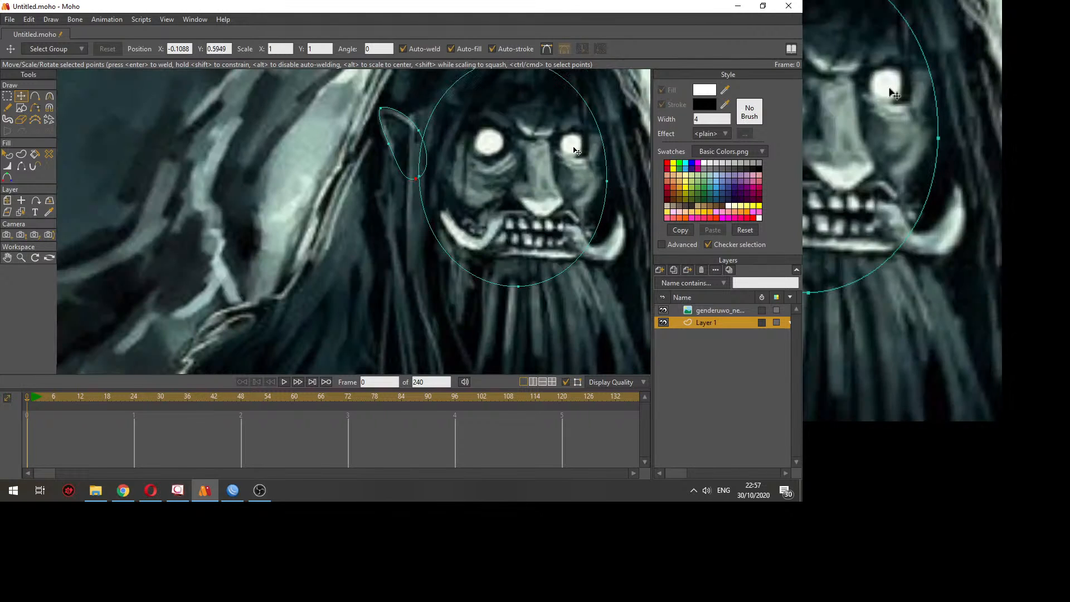
Step: Turn off the genderuwo image layer's visibility and hide the ear's edge where it overlaps the face oval
{"action": "scroll", "coordinate": [588, 89], "scroll_direction": "down", "scroll_amount": 3}
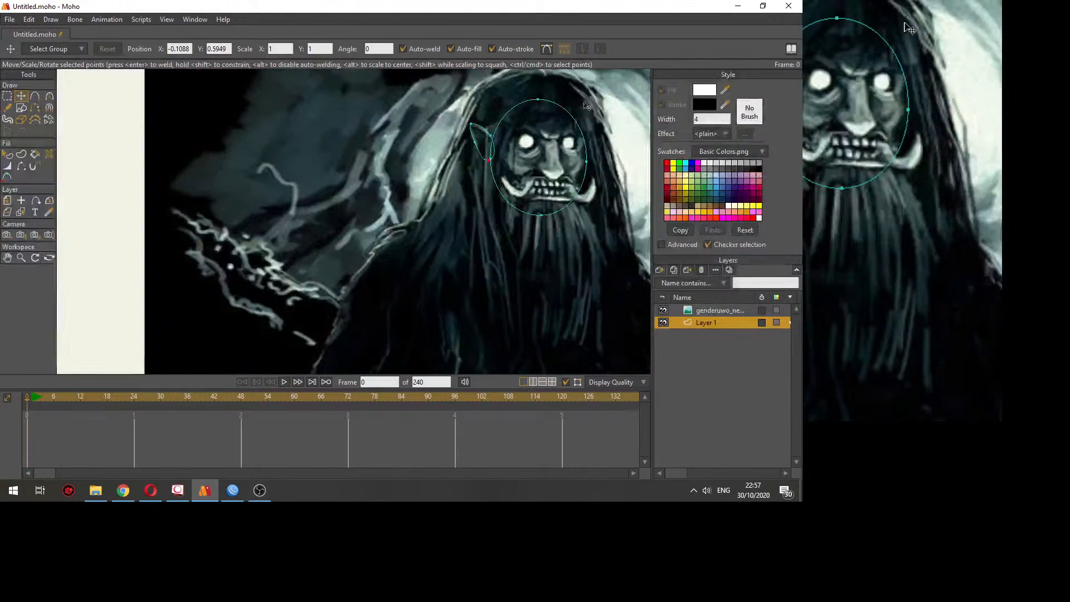
{"action": "scroll", "coordinate": [588, 88], "scroll_direction": "up", "scroll_amount": 4}
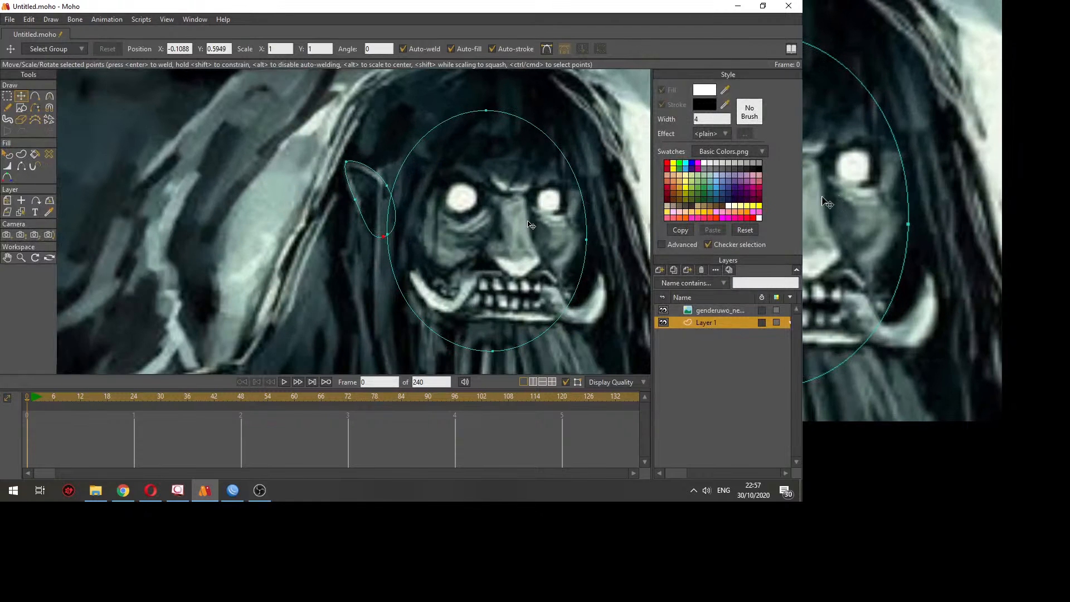
{"action": "scroll", "coordinate": [527, 227], "scroll_direction": "down", "scroll_amount": 1}
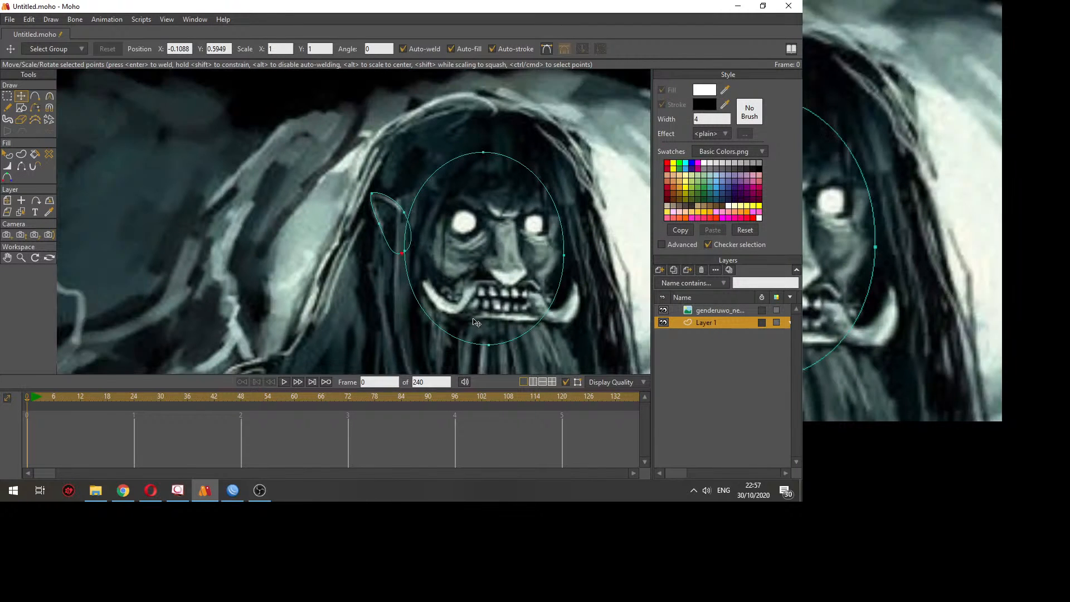
{"action": "scroll", "coordinate": [629, 340], "scroll_direction": "down", "scroll_amount": 3}
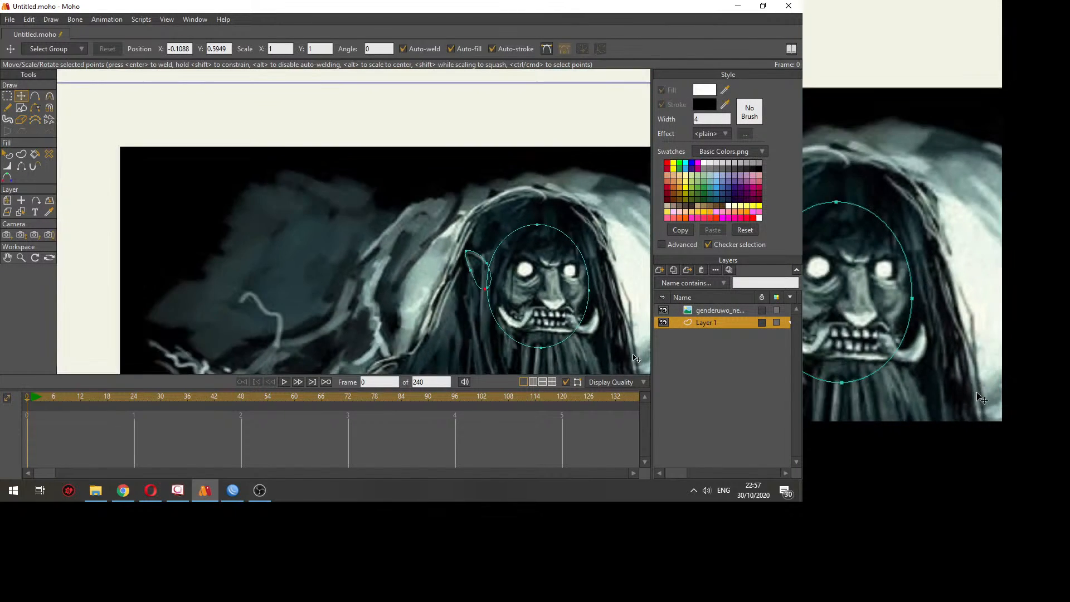
{"action": "scroll", "coordinate": [607, 372], "scroll_direction": "up", "scroll_amount": 3}
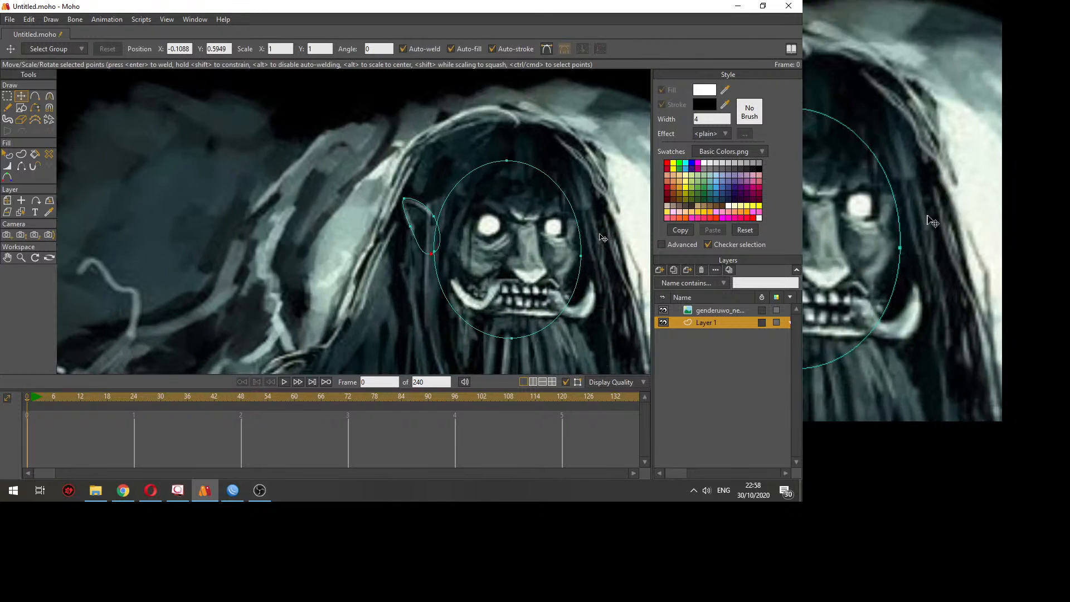
{"action": "left_click", "coordinate": [662, 310]}
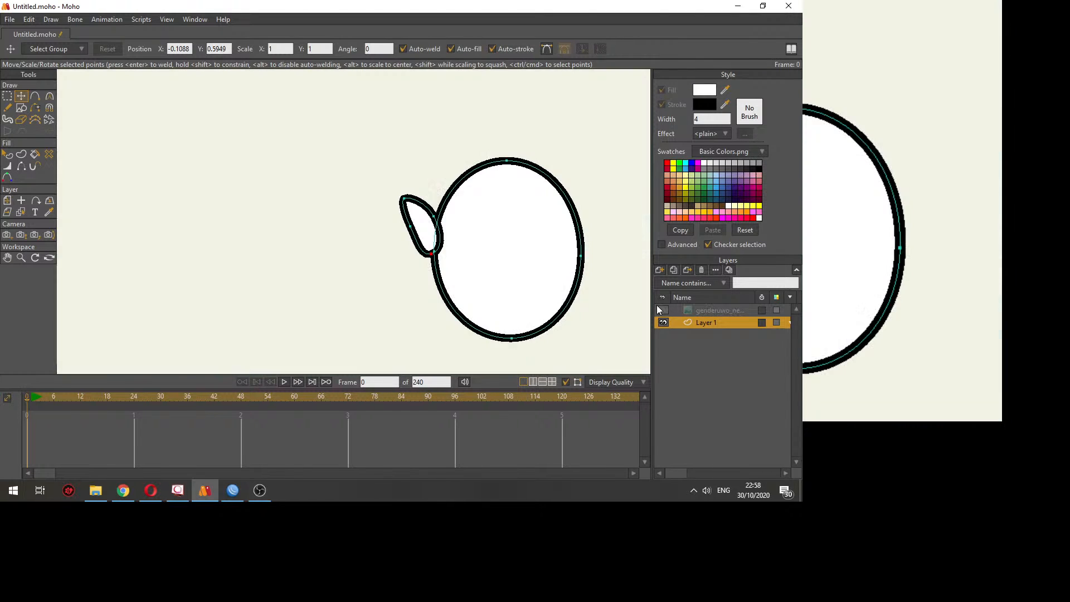
{"action": "left_click", "coordinate": [7, 154]}
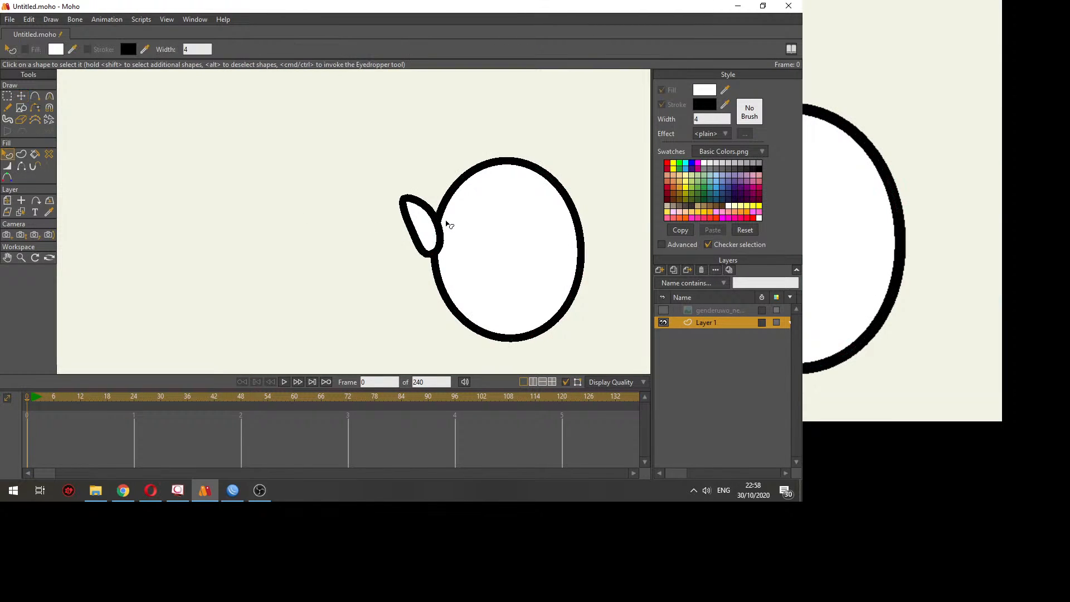
{"action": "left_click", "coordinate": [436, 241]}
{"action": "left_click", "coordinate": [380, 241]}
{"action": "scroll", "coordinate": [477, 250], "scroll_direction": "up", "scroll_amount": 3}
{"action": "left_click", "coordinate": [22, 166]}
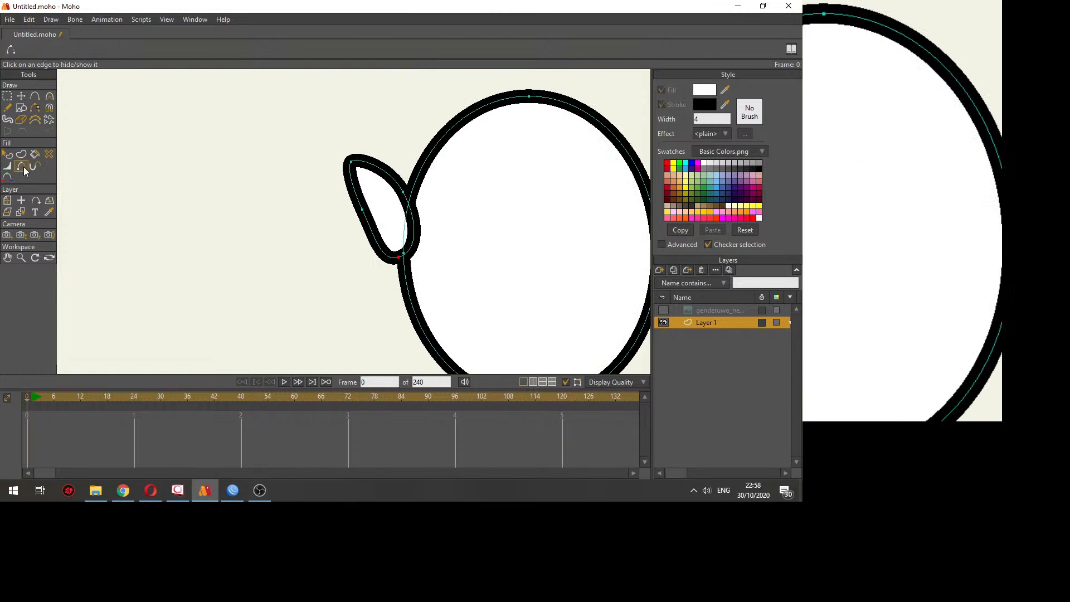
{"action": "left_click", "coordinate": [415, 237]}
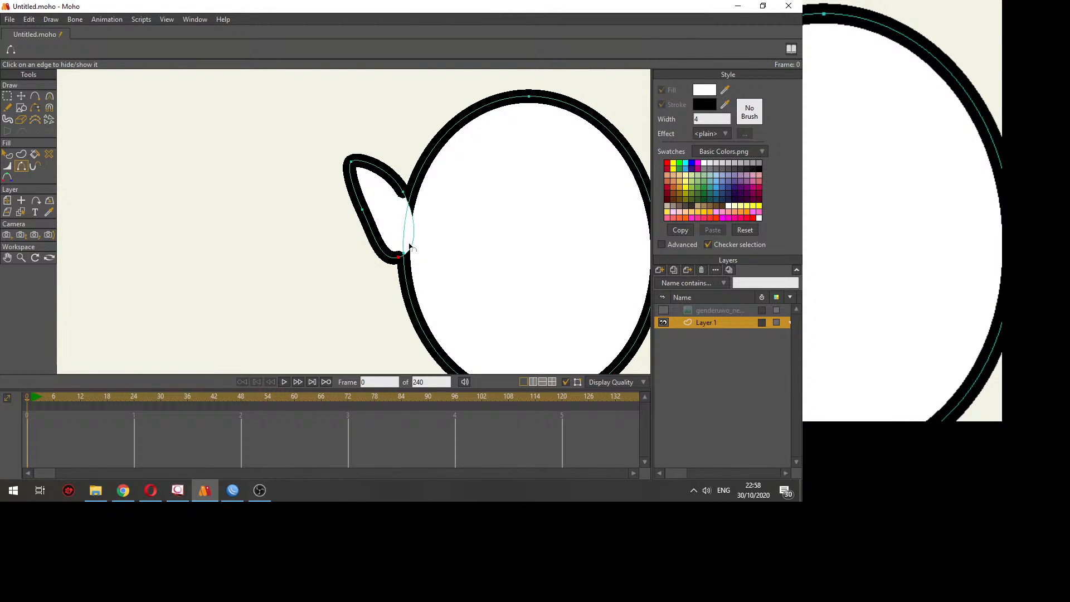
Step: Fill the face oval and the ear shape with the same dark grey-brown swatch
{"action": "left_click", "coordinate": [8, 154]}
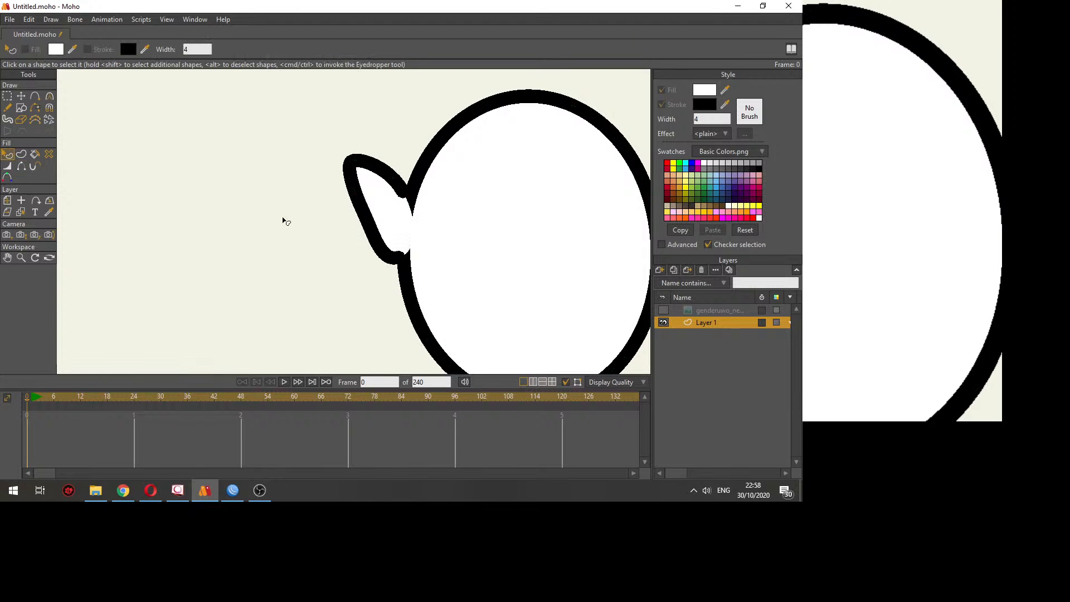
{"action": "left_click", "coordinate": [502, 268]}
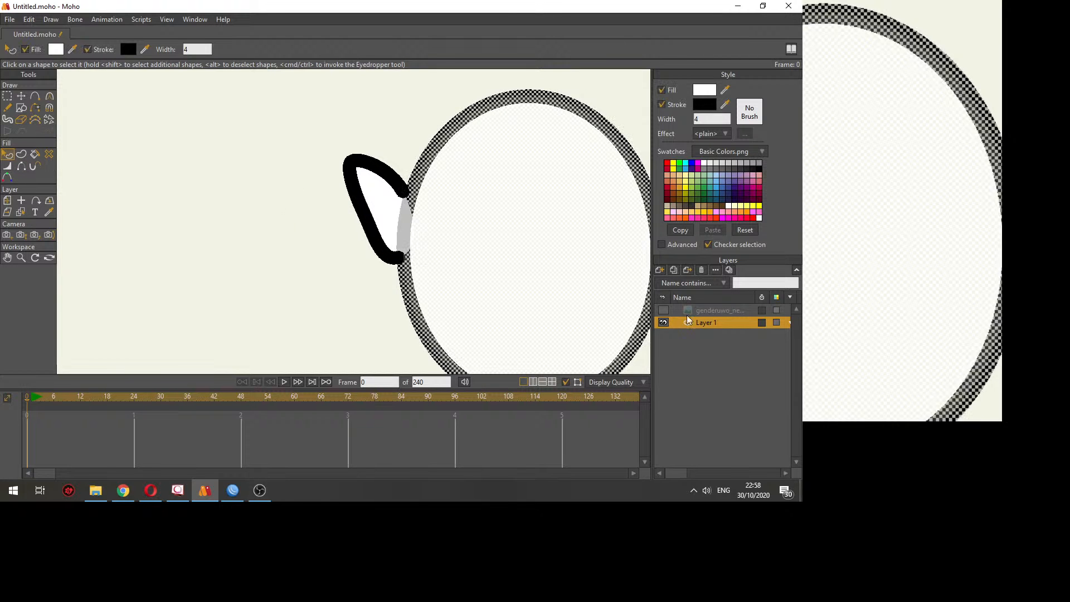
{"action": "left_click", "coordinate": [663, 310]}
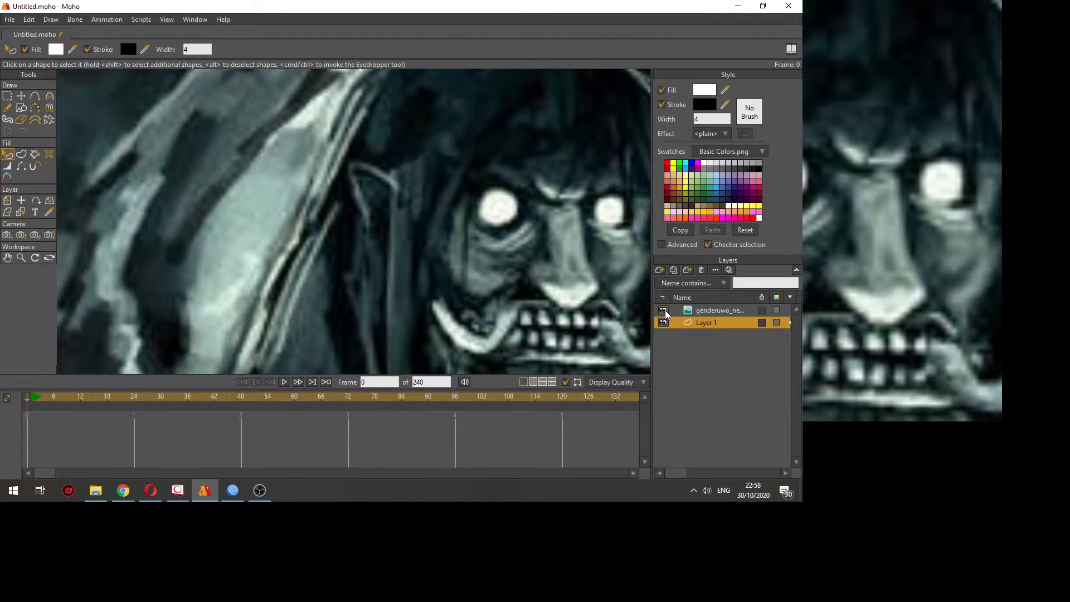
{"action": "left_click", "coordinate": [663, 310]}
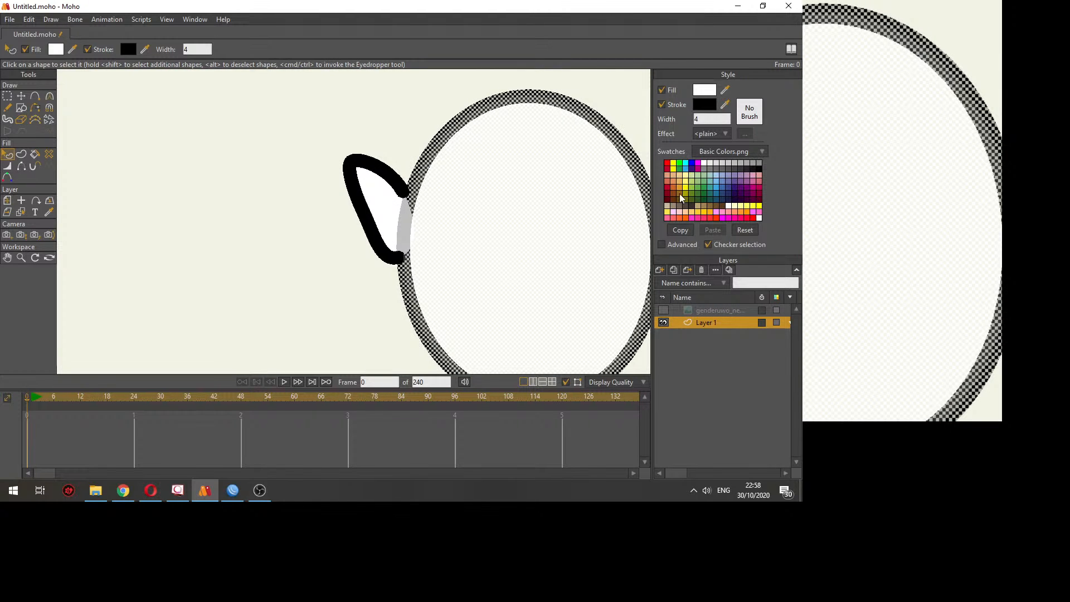
{"action": "left_click", "coordinate": [691, 206]}
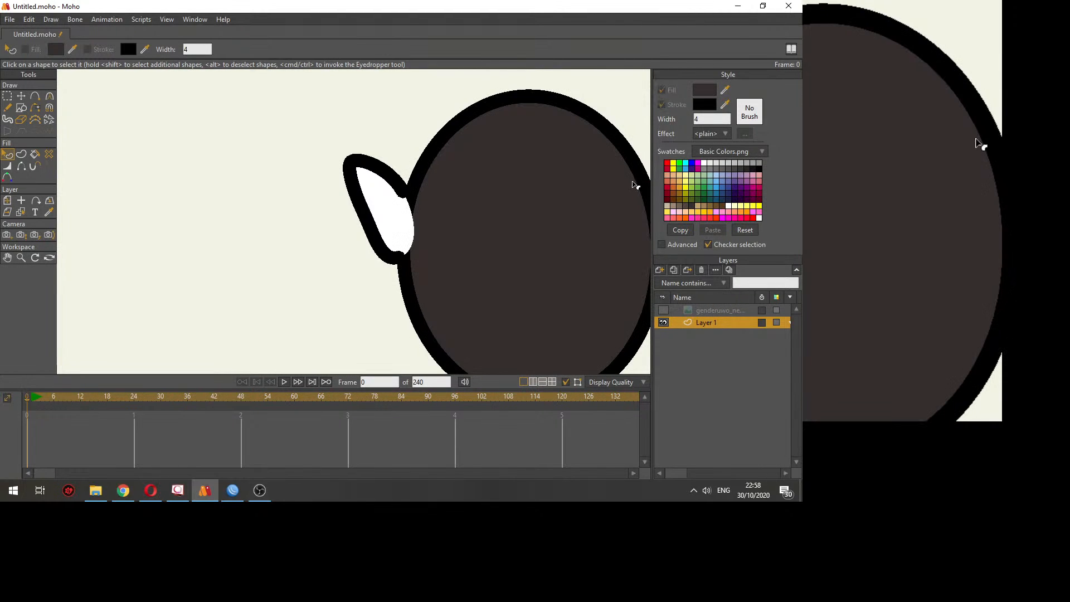
{"action": "left_click", "coordinate": [386, 215]}
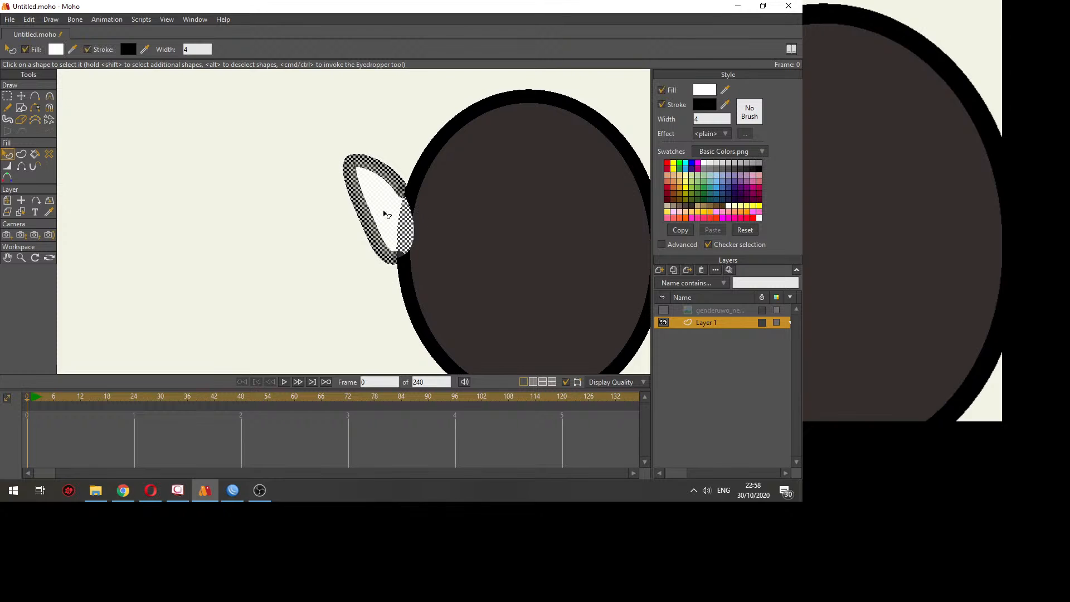
{"action": "left_click", "coordinate": [691, 208]}
{"action": "left_click", "coordinate": [453, 112]}
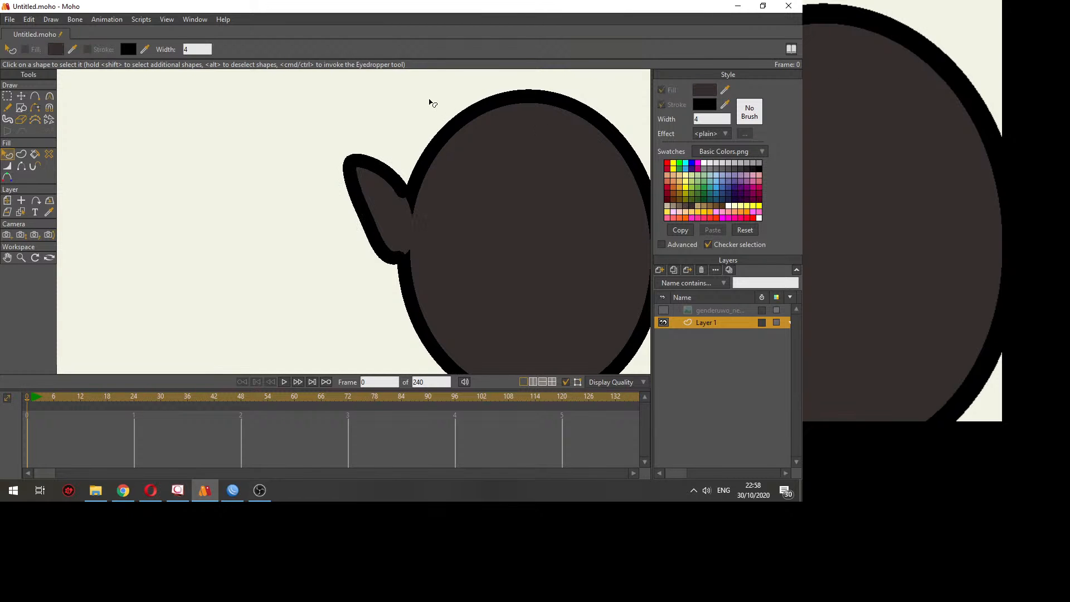
Step: Make the genderuwo reference image layer visible again and rename Layer 1 as Wajah
{"action": "left_click", "coordinate": [22, 96]}
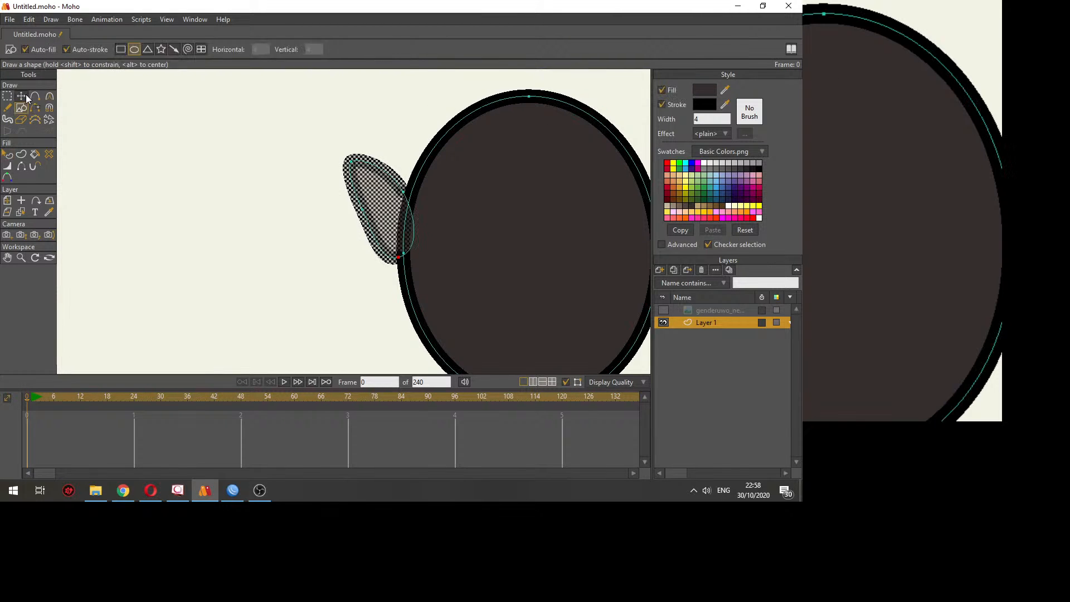
{"action": "left_click", "coordinate": [662, 310]}
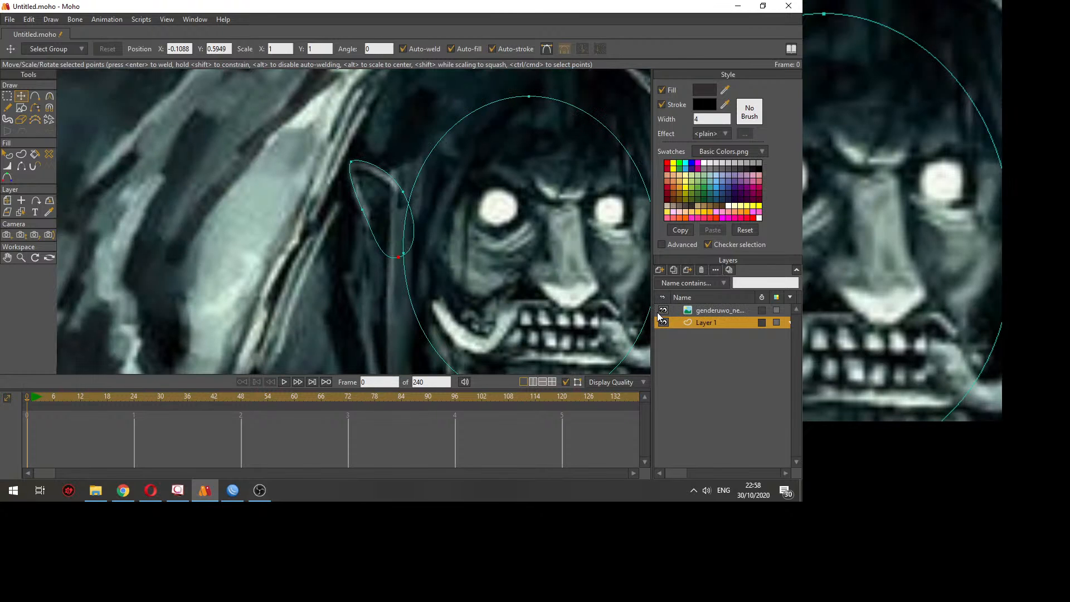
{"action": "scroll", "coordinate": [579, 333], "scroll_direction": "down", "scroll_amount": 3}
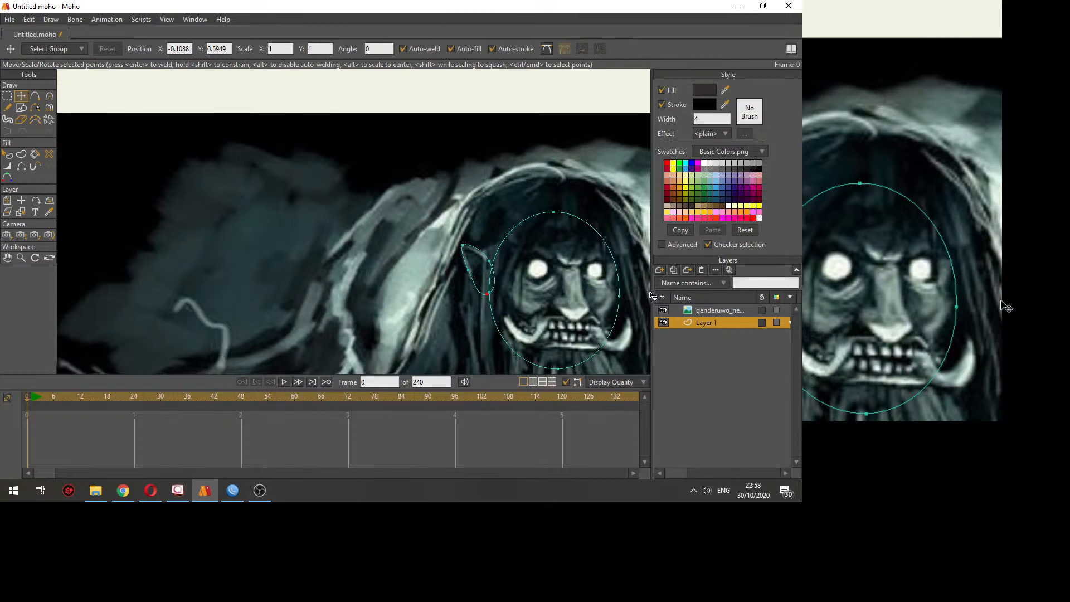
{"action": "left_click_drag", "start_coordinate": [649, 292], "coordinate": [515, 199]}
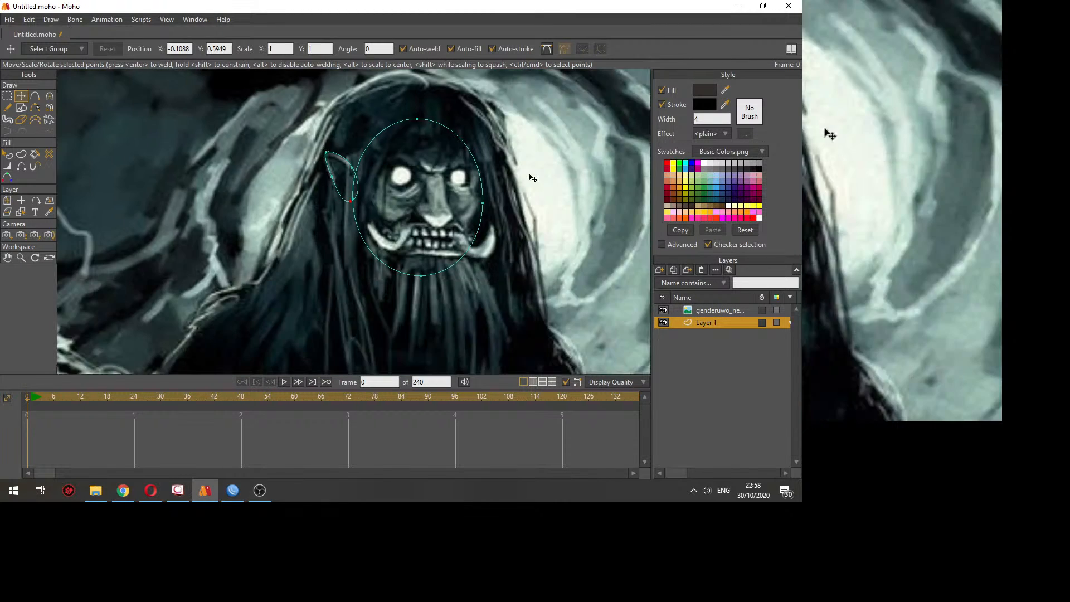
{"action": "scroll", "coordinate": [532, 177], "scroll_direction": "up", "scroll_amount": 1}
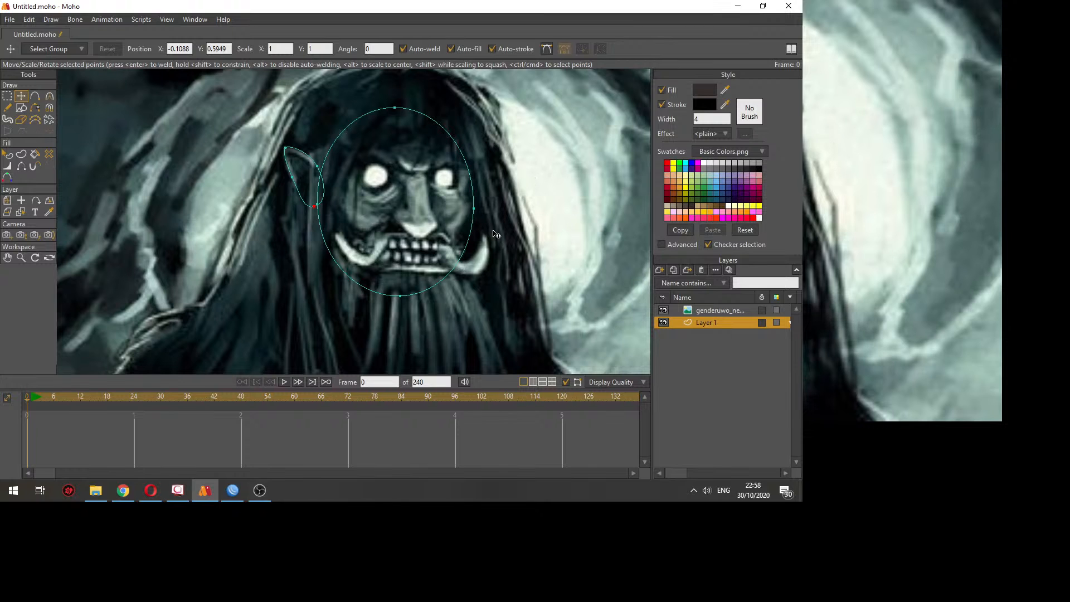
{"action": "scroll", "coordinate": [351, 269], "scroll_direction": "down", "scroll_amount": 1}
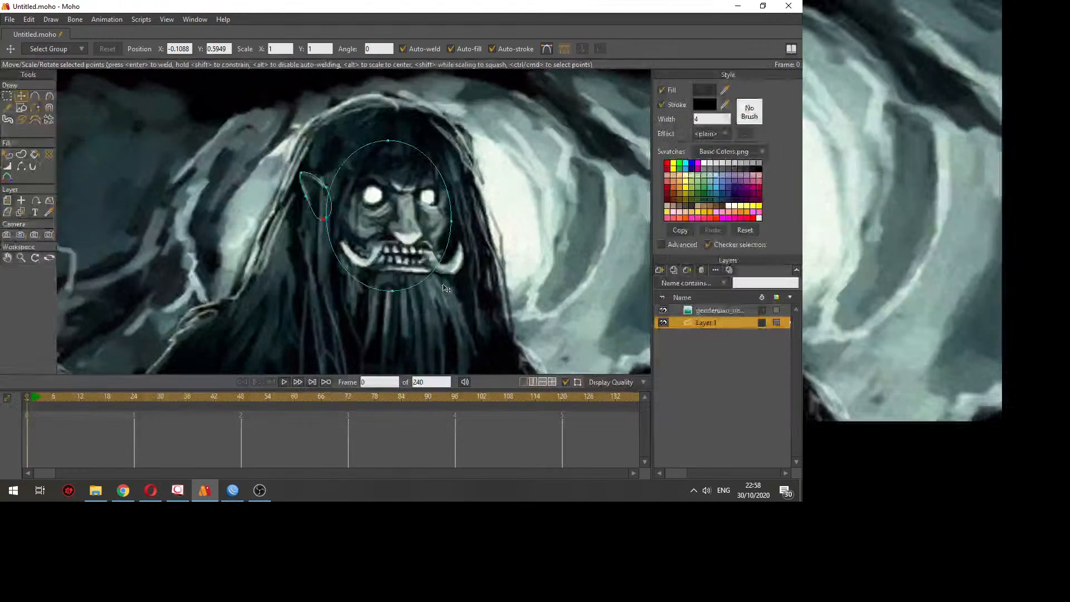
{"action": "left_click_drag", "start_coordinate": [444, 286], "coordinate": [407, 218]}
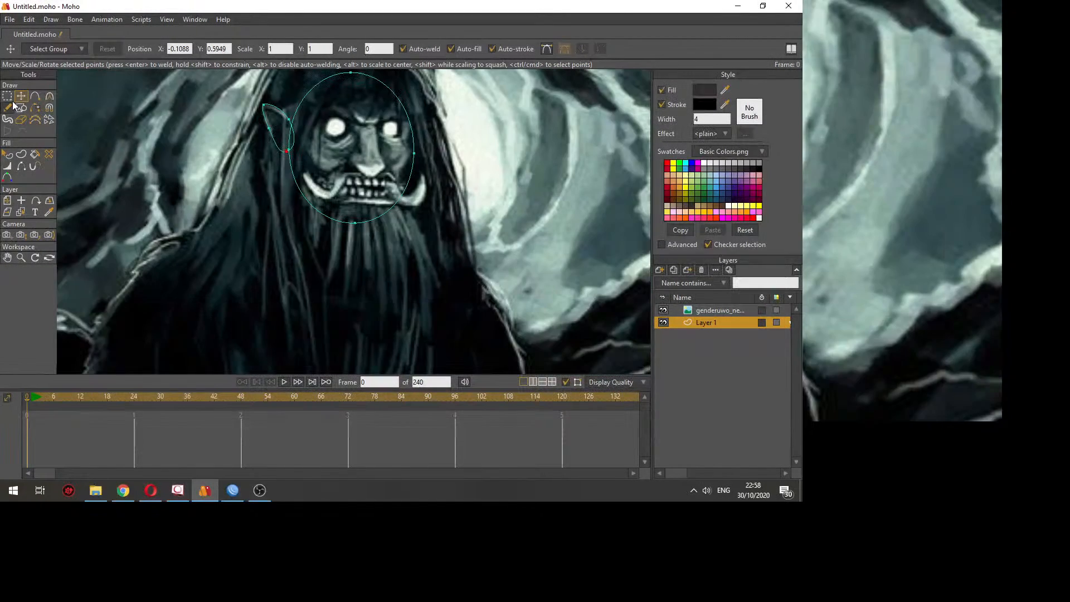
{"action": "left_click", "coordinate": [35, 96]}
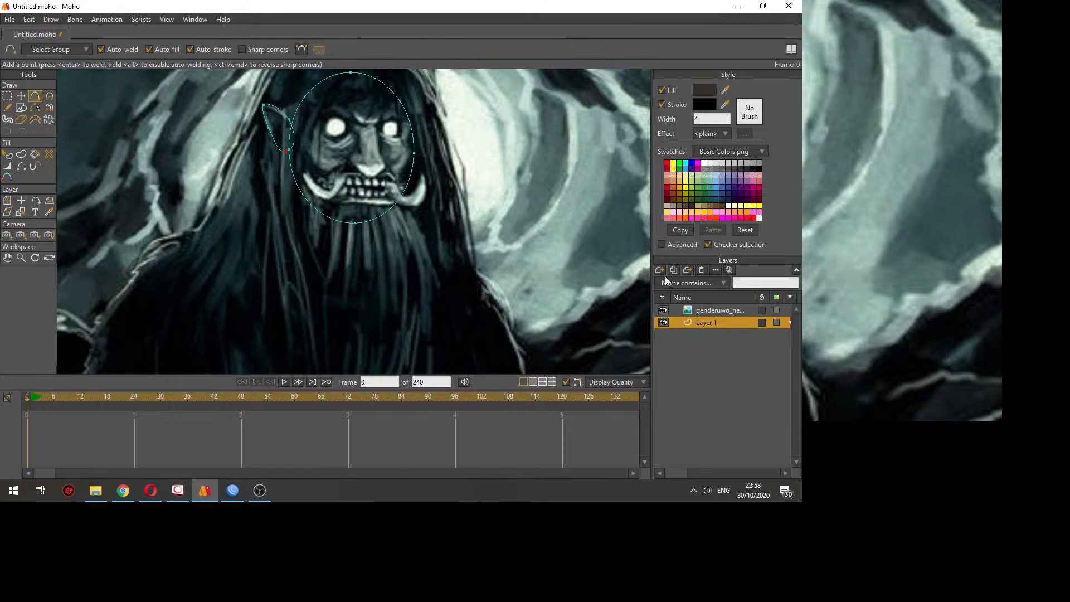
{"action": "double_click", "coordinate": [698, 322]}
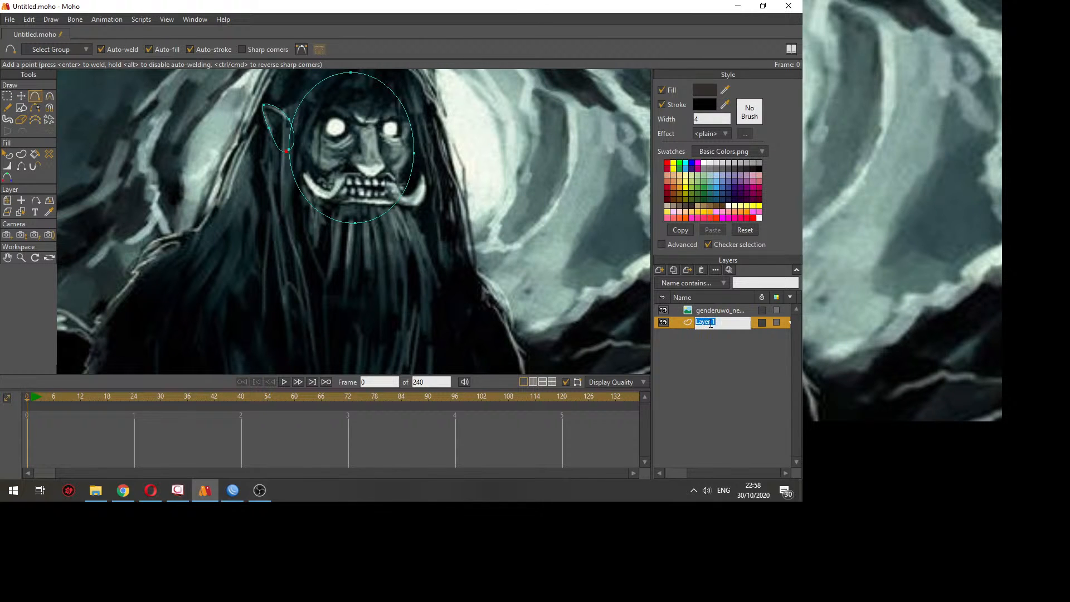
{"action": "type", "text": "Wajah"}
Step: Add a new vector layer above Wajah and name it Rambut
{"action": "left_click", "coordinate": [661, 270]}
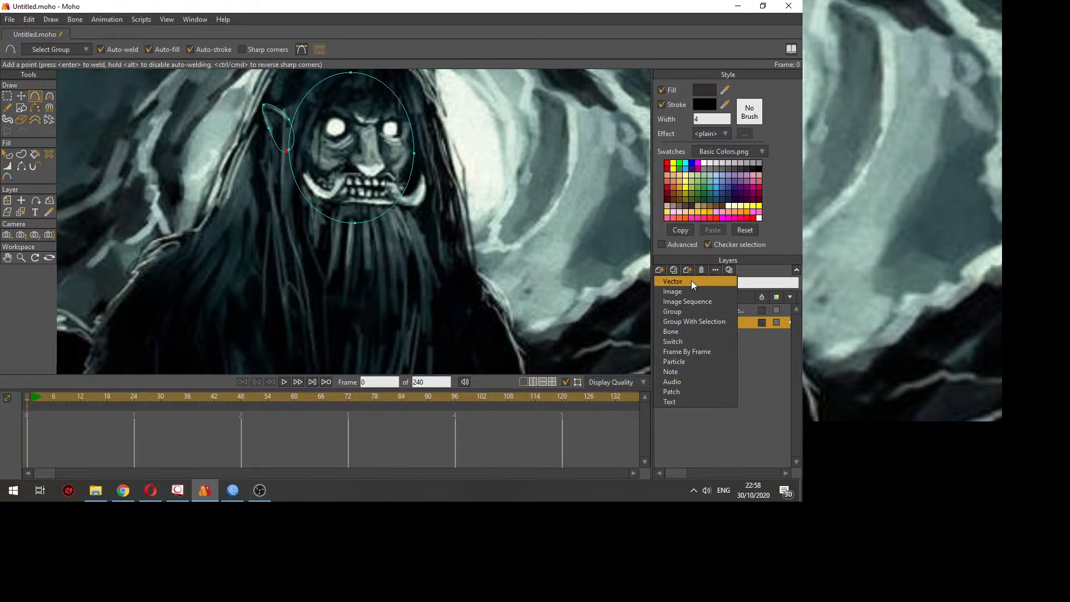
{"action": "left_click", "coordinate": [711, 296]}
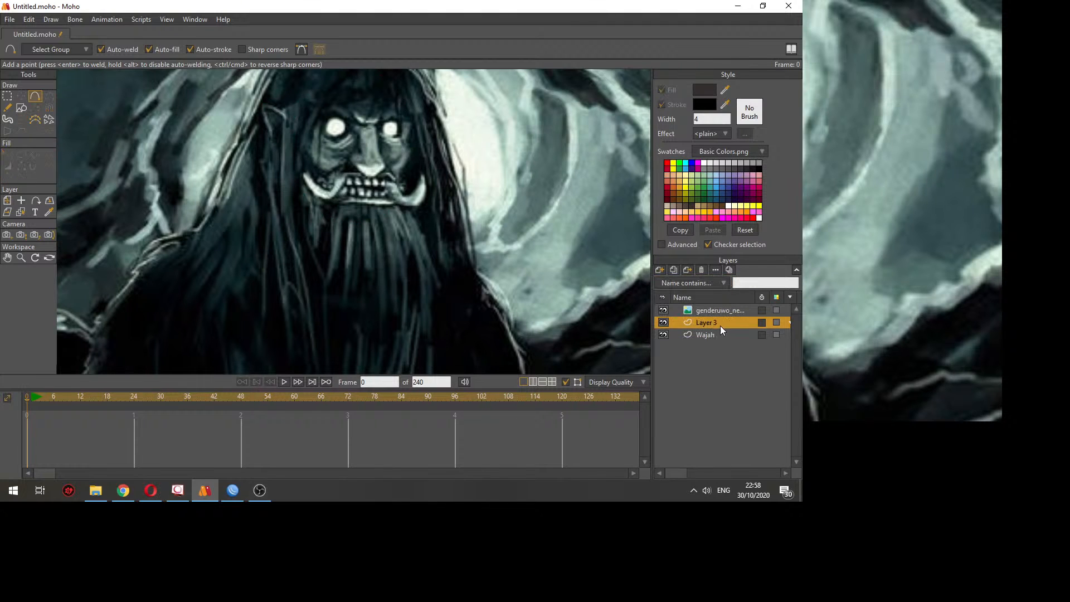
{"action": "double_click", "coordinate": [720, 325]}
{"action": "type", "text": "Rambut"}
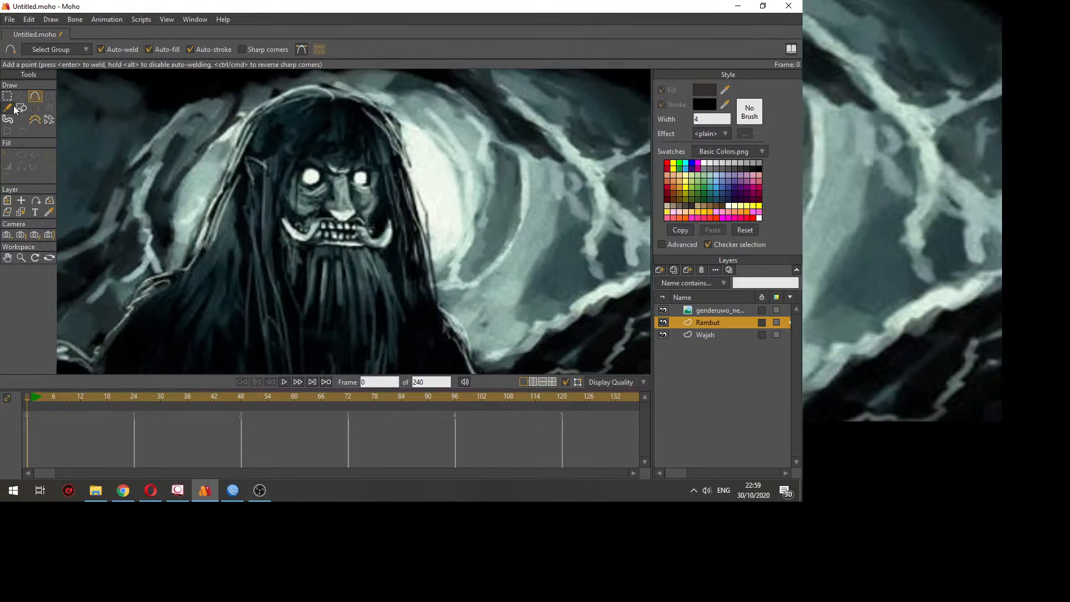
{"action": "left_click", "coordinate": [8, 107]}
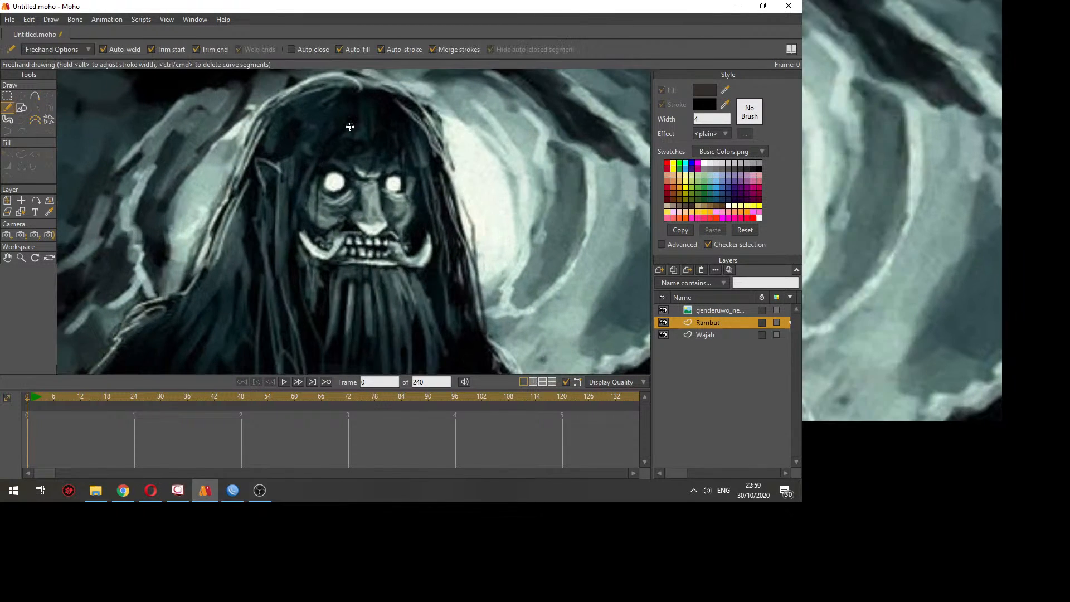
{"action": "mouse_move", "coordinate": [349, 127]}
{"action": "left_mouse_down"}
{"action": "mouse_move", "coordinate": [300, 187]}
{"action": "mouse_move", "coordinate": [303, 179]}
{"action": "mouse_move", "coordinate": [289, 220]}
{"action": "mouse_move", "coordinate": [297, 356]}
{"action": "mouse_move", "coordinate": [284, 338]}
{"action": "mouse_move", "coordinate": [177, 311]}
{"action": "mouse_move", "coordinate": [190, 274]}
{"action": "mouse_move", "coordinate": [170, 289]}
{"action": "mouse_move", "coordinate": [219, 220]}
{"action": "mouse_move", "coordinate": [257, 115]}
{"action": "mouse_move", "coordinate": [408, 91]}
{"action": "mouse_move", "coordinate": [456, 163]}
{"action": "mouse_move", "coordinate": [451, 155]}
{"action": "mouse_move", "coordinate": [459, 186]}
{"action": "mouse_move", "coordinate": [449, 165]}
{"action": "mouse_move", "coordinate": [447, 177]}
{"action": "mouse_move", "coordinate": [468, 236]}
{"action": "left_mouse_up"}
{"action": "left_click_drag", "start_coordinate": [486, 300], "coordinate": [489, 330]}
{"action": "mouse_move", "coordinate": [488, 330]}
{"action": "left_mouse_down"}
{"action": "mouse_move", "coordinate": [472, 258]}
{"action": "mouse_move", "coordinate": [448, 253]}
{"action": "mouse_move", "coordinate": [432, 226]}
{"action": "mouse_move", "coordinate": [436, 304]}
{"action": "mouse_move", "coordinate": [419, 274]}
{"action": "mouse_move", "coordinate": [396, 124]}
{"action": "mouse_move", "coordinate": [395, 140]}
{"action": "mouse_move", "coordinate": [385, 121]}
{"action": "mouse_move", "coordinate": [331, 104]}
{"action": "left_mouse_up"}
{"action": "scroll", "coordinate": [456, 185], "scroll_direction": "down", "scroll_amount": 3}
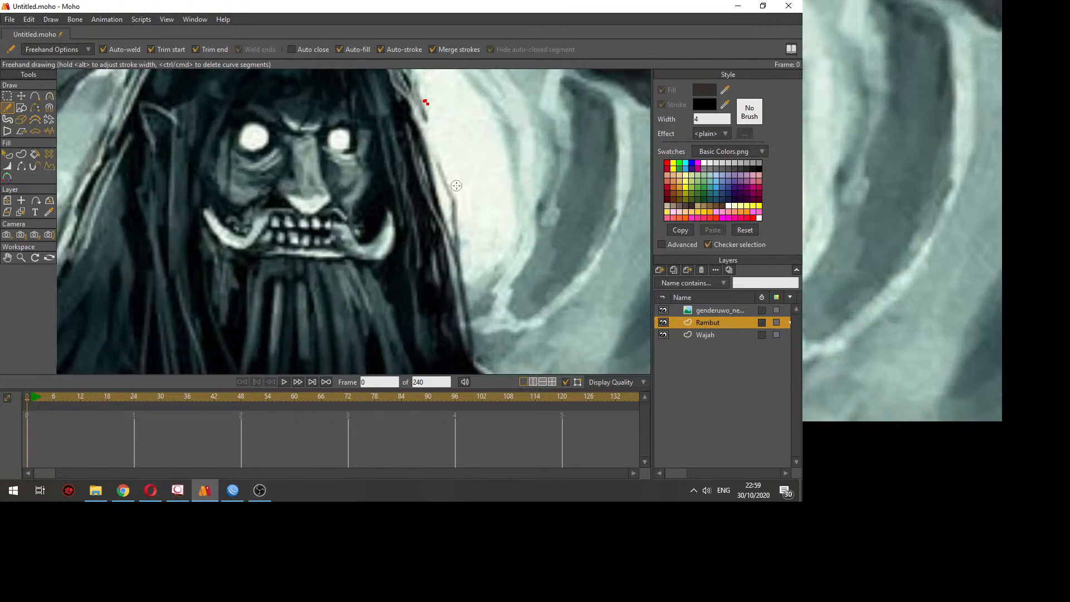
{"action": "scroll", "coordinate": [299, 163], "scroll_direction": "up", "scroll_amount": 3}
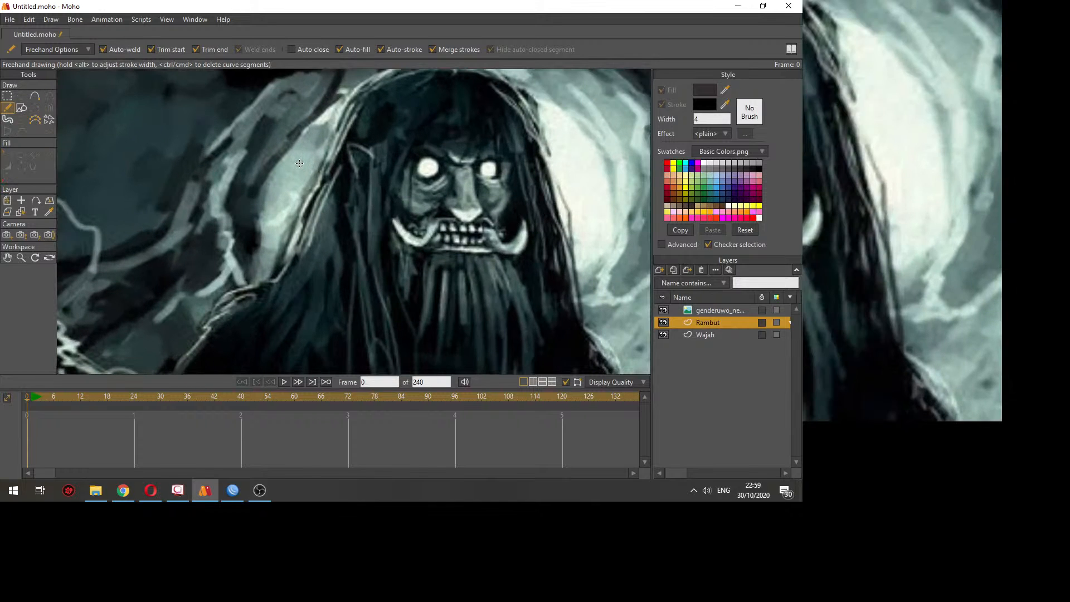
Step: Trace the long hair outline freehand on the Rambut layer, around the head and face opening, with jagged ends on the ear side
{"action": "scroll", "coordinate": [299, 163], "scroll_direction": "down", "scroll_amount": 3}
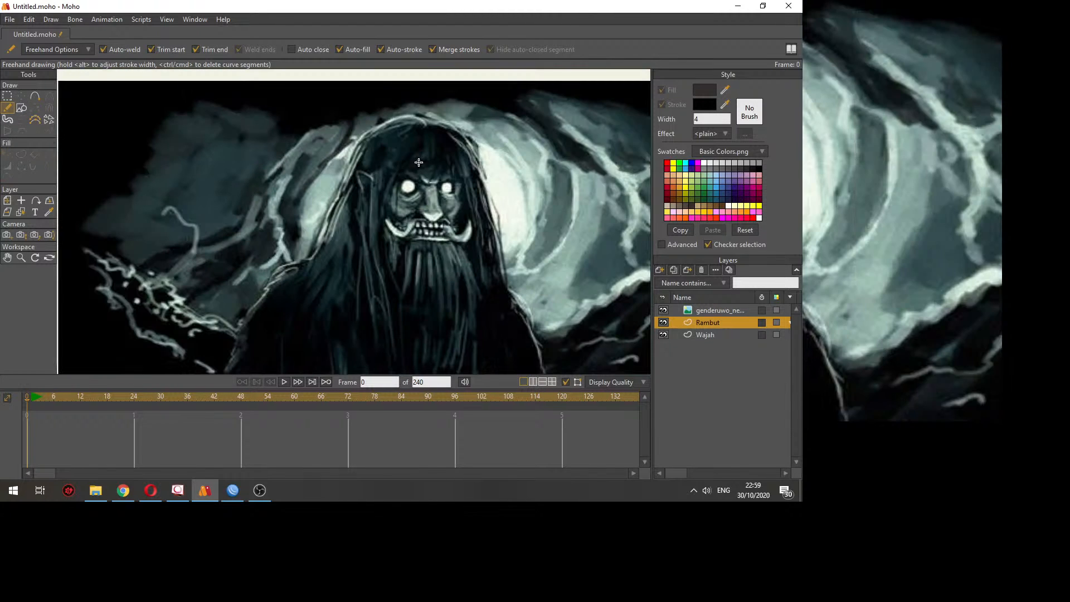
{"action": "mouse_move", "coordinate": [417, 162]}
{"action": "left_mouse_down"}
{"action": "mouse_move", "coordinate": [388, 177]}
{"action": "mouse_move", "coordinate": [381, 246]}
{"action": "mouse_move", "coordinate": [391, 298]}
{"action": "mouse_move", "coordinate": [388, 319]}
{"action": "mouse_move", "coordinate": [374, 324]}
{"action": "mouse_move", "coordinate": [317, 255]}
{"action": "mouse_move", "coordinate": [364, 139]}
{"action": "mouse_move", "coordinate": [411, 113]}
{"action": "mouse_move", "coordinate": [443, 118]}
{"action": "mouse_move", "coordinate": [479, 164]}
{"action": "mouse_move", "coordinate": [498, 246]}
{"action": "mouse_move", "coordinate": [468, 252]}
{"action": "mouse_move", "coordinate": [461, 179]}
{"action": "mouse_move", "coordinate": [418, 163]}
{"action": "left_mouse_up"}
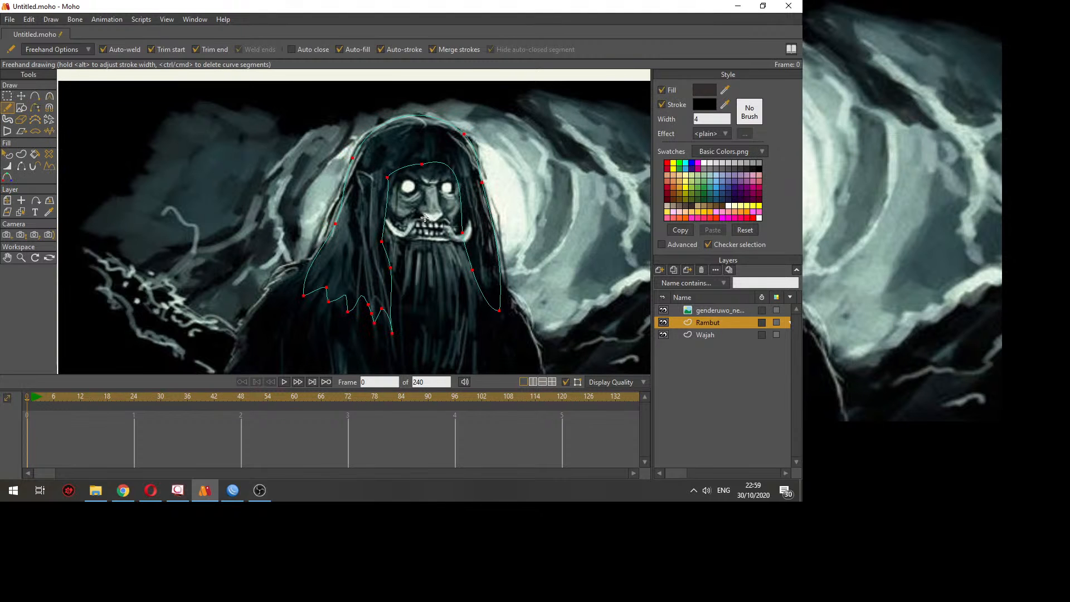
{"action": "scroll", "coordinate": [424, 217], "scroll_direction": "up", "scroll_amount": 2}
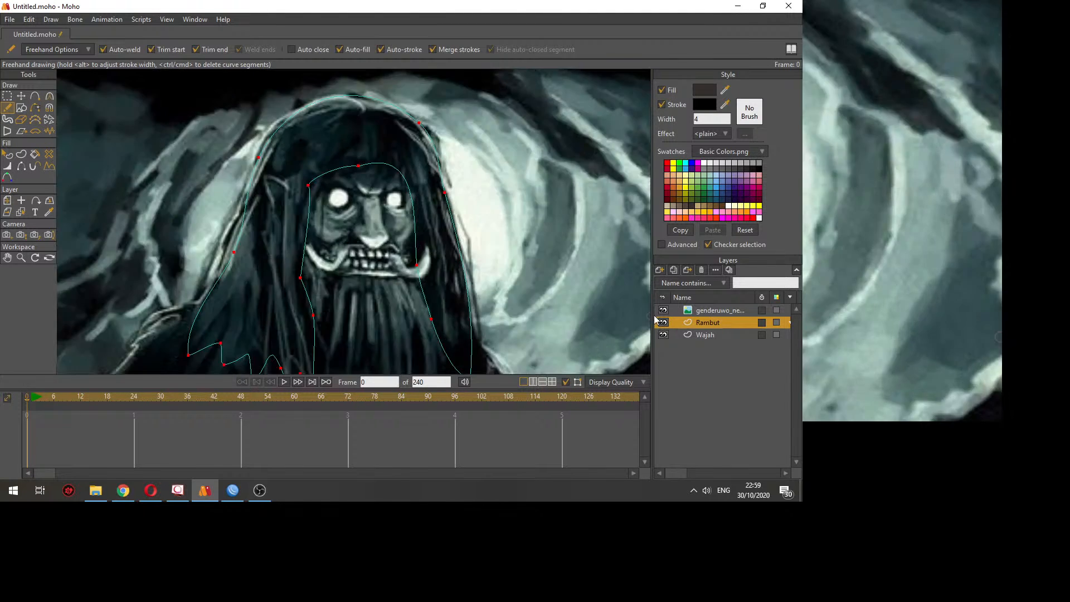
Step: Hide the genderuwo reference image and fill the hair shape with the dark brown swatch
{"action": "left_click", "coordinate": [663, 310]}
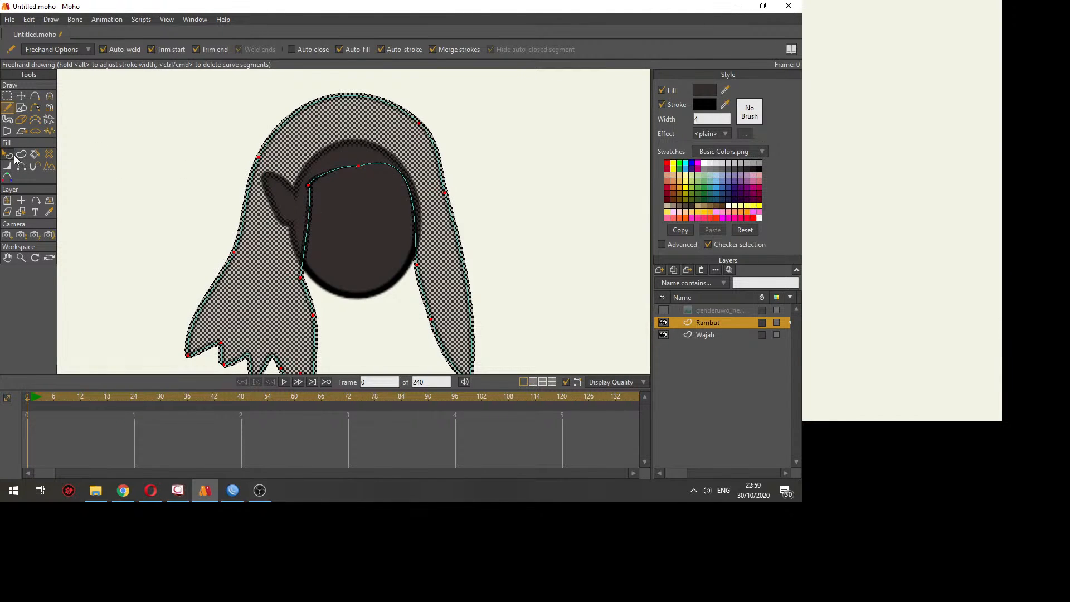
{"action": "left_click", "coordinate": [99, 118]}
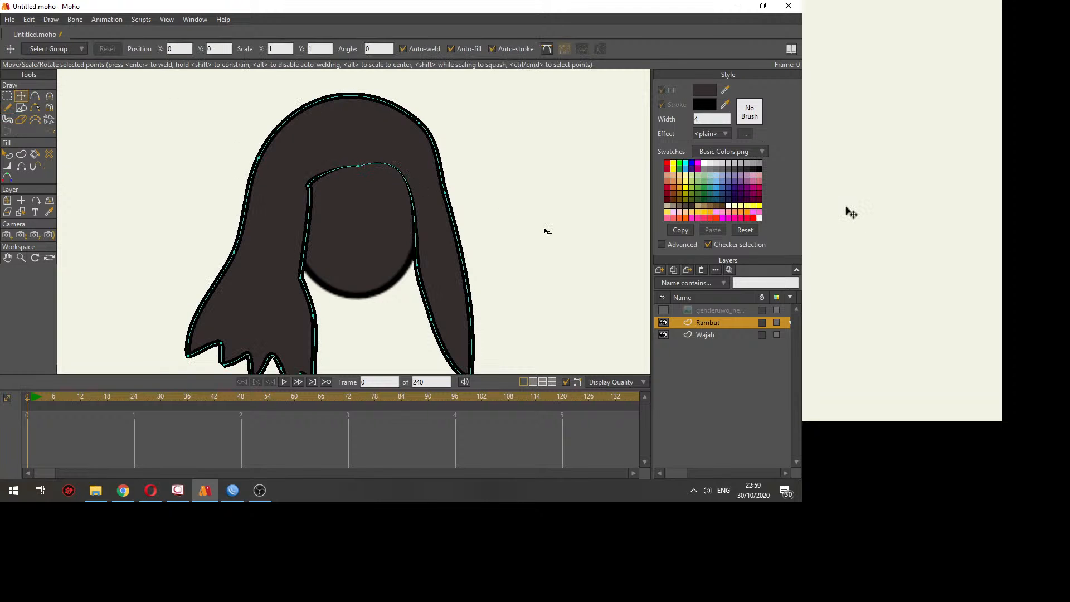
{"action": "left_click", "coordinate": [8, 154]}
{"action": "left_click", "coordinate": [320, 139]}
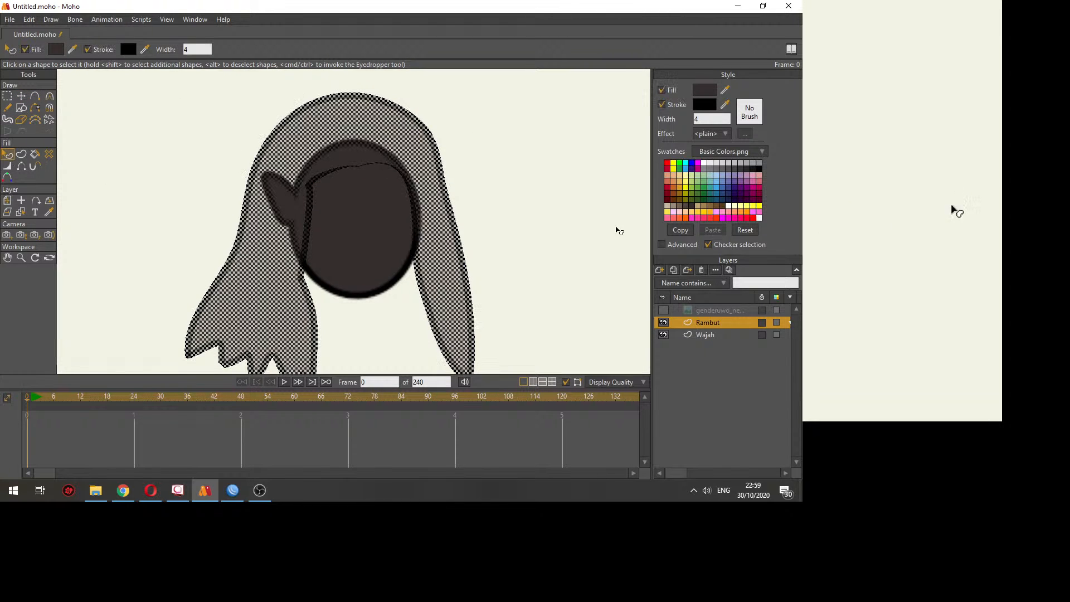
{"action": "left_click", "coordinate": [713, 211]}
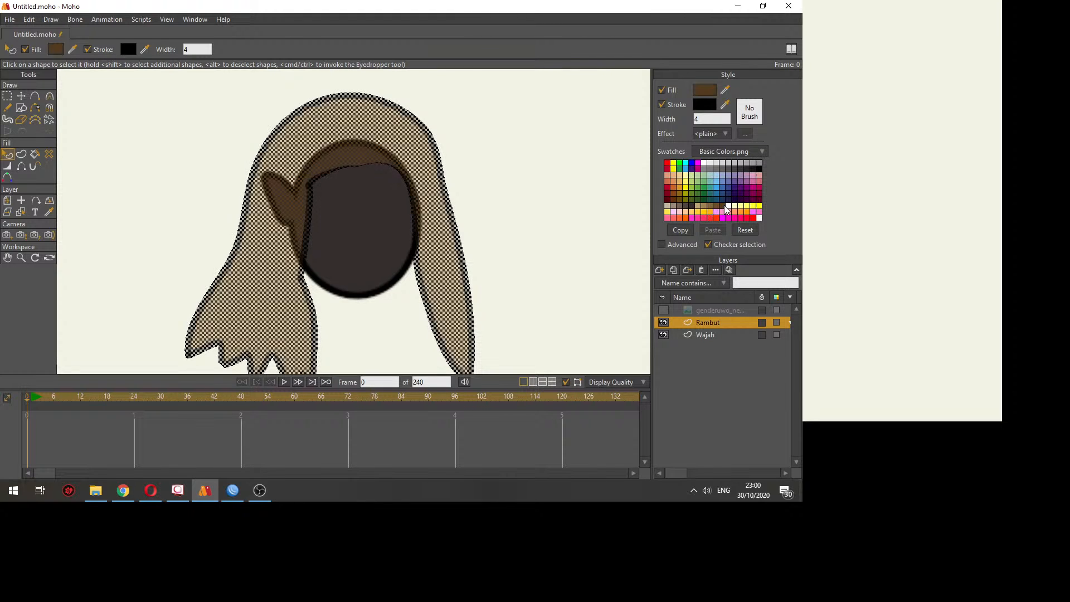
{"action": "key", "text": "Return"}
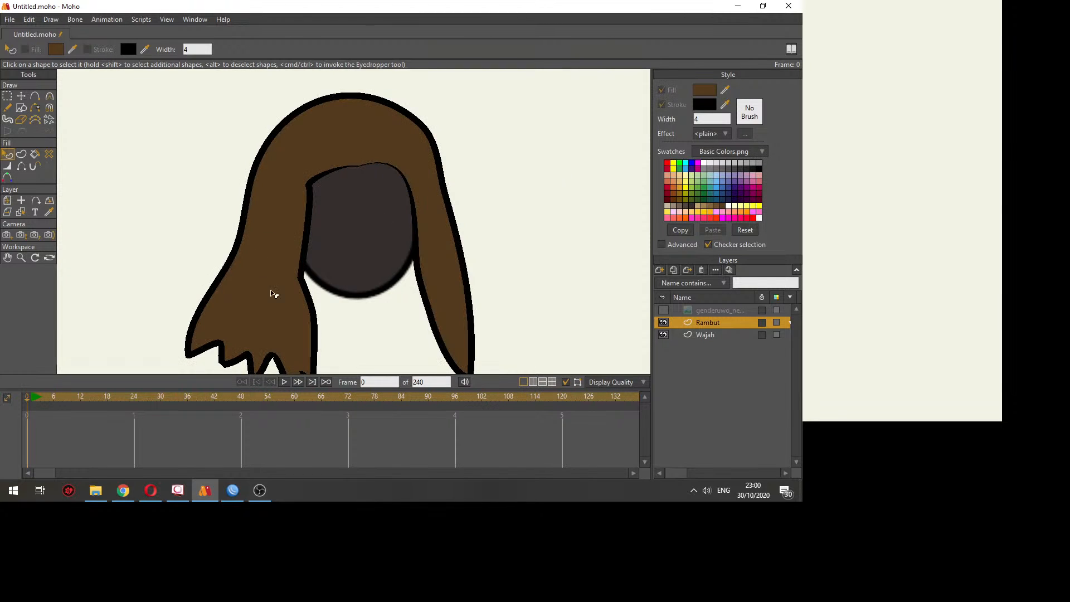
Step: Adjust the curvature of the hair's outer tip and, with the reference image visible again, of the fringe above the eyes
{"action": "left_click_drag", "start_coordinate": [254, 252], "coordinate": [255, 220]}
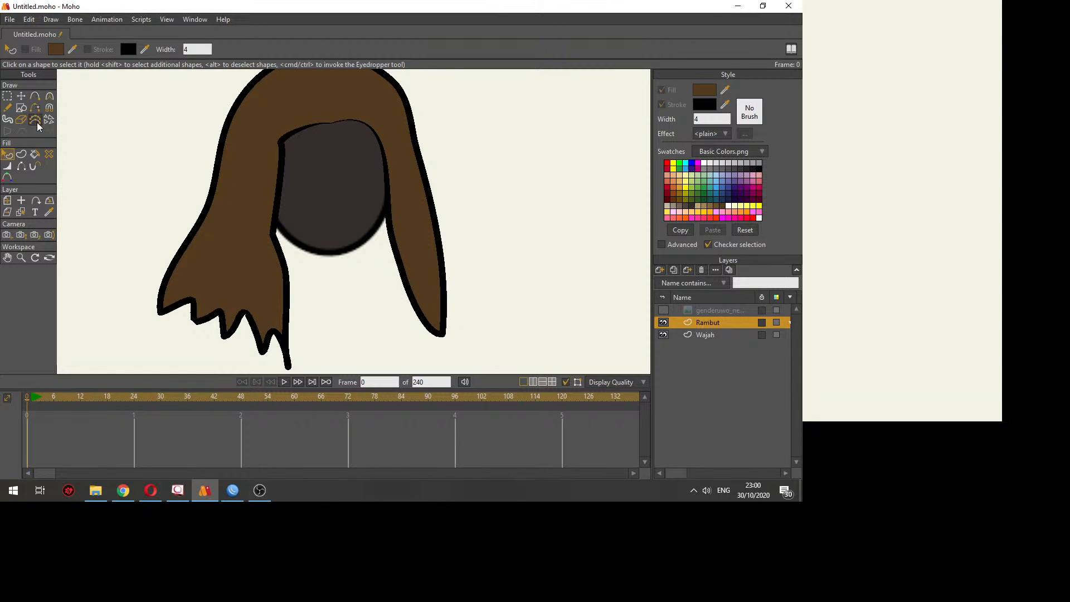
{"action": "left_click", "coordinate": [49, 95]}
{"action": "left_click_drag", "start_coordinate": [168, 311], "coordinate": [90, 353]}
{"action": "left_click", "coordinate": [664, 311]}
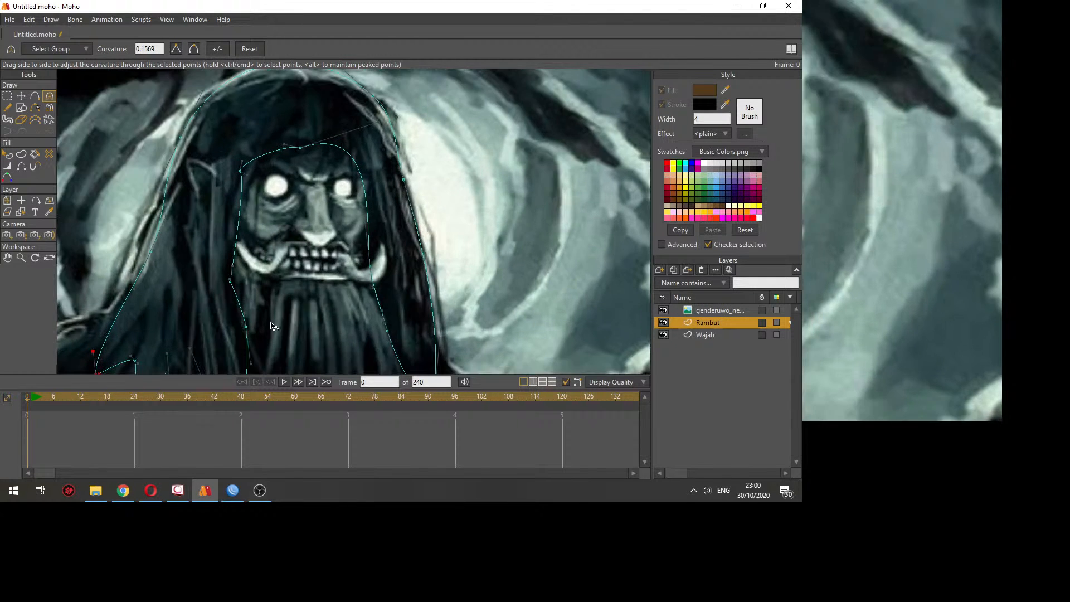
{"action": "left_click", "coordinate": [285, 144]}
{"action": "left_click_drag", "start_coordinate": [284, 144], "coordinate": [287, 150]}
{"action": "left_click_drag", "start_coordinate": [353, 154], "coordinate": [393, 147]}
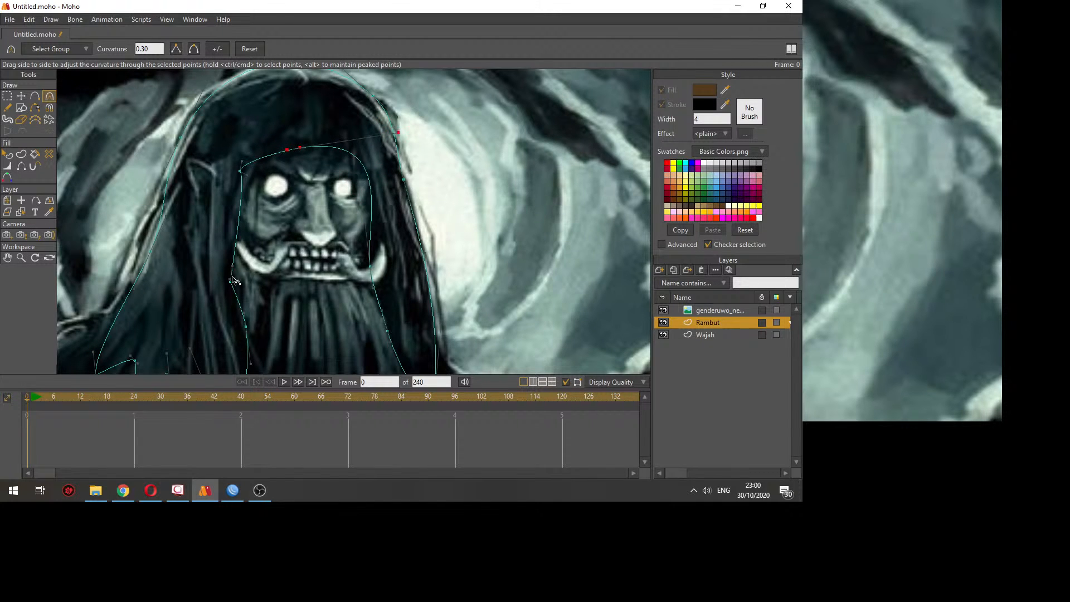
Step: Move the hair's inner-edge points beside the cheek, at the fringe corner and above the brow to fit the reference face
{"action": "key", "text": "t"}
{"action": "left_click_drag", "start_coordinate": [230, 283], "coordinate": [229, 267]}
{"action": "left_click_drag", "start_coordinate": [267, 165], "coordinate": [272, 158]}
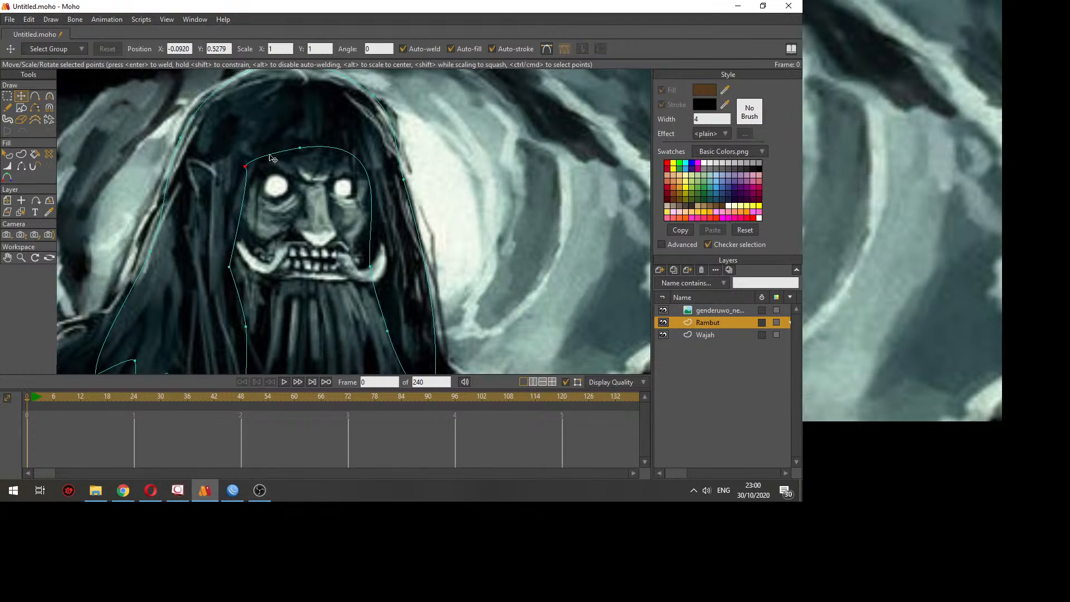
{"action": "left_click", "coordinate": [300, 147]}
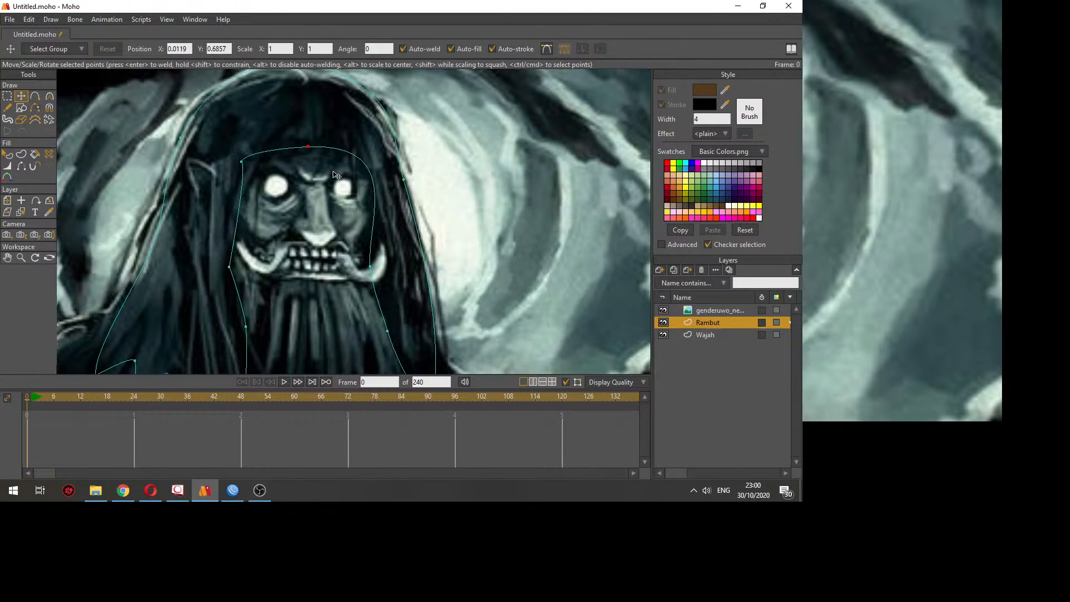
Step: Add two points along the fringe and reposition the fringe and inner-edge points down to the tusk to make the hairline wavy
{"action": "scroll", "coordinate": [279, 167], "scroll_direction": "up", "scroll_amount": 3}
{"action": "key", "text": "a"}
{"action": "left_click", "coordinate": [256, 191]}
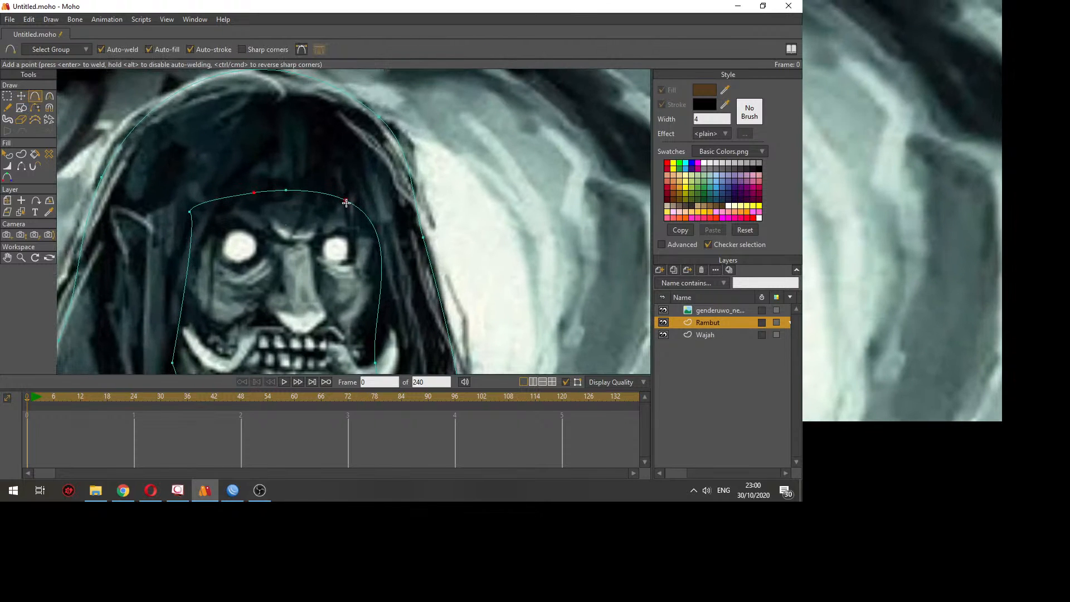
{"action": "left_click", "coordinate": [341, 196]}
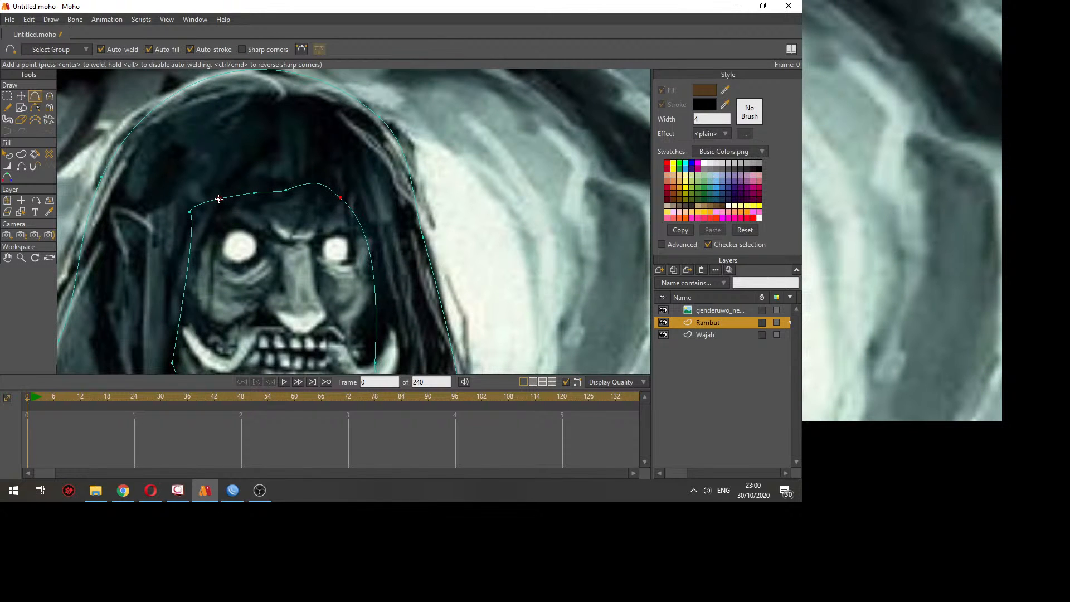
{"action": "key", "text": "t"}
{"action": "left_click_drag", "start_coordinate": [219, 199], "coordinate": [256, 194]}
{"action": "left_click_drag", "start_coordinate": [339, 202], "coordinate": [356, 211]}
{"action": "left_click_drag", "start_coordinate": [382, 265], "coordinate": [346, 171]}
{"action": "left_click_drag", "start_coordinate": [346, 257], "coordinate": [343, 262]}
{"action": "left_click_drag", "start_coordinate": [356, 273], "coordinate": [419, 159]}
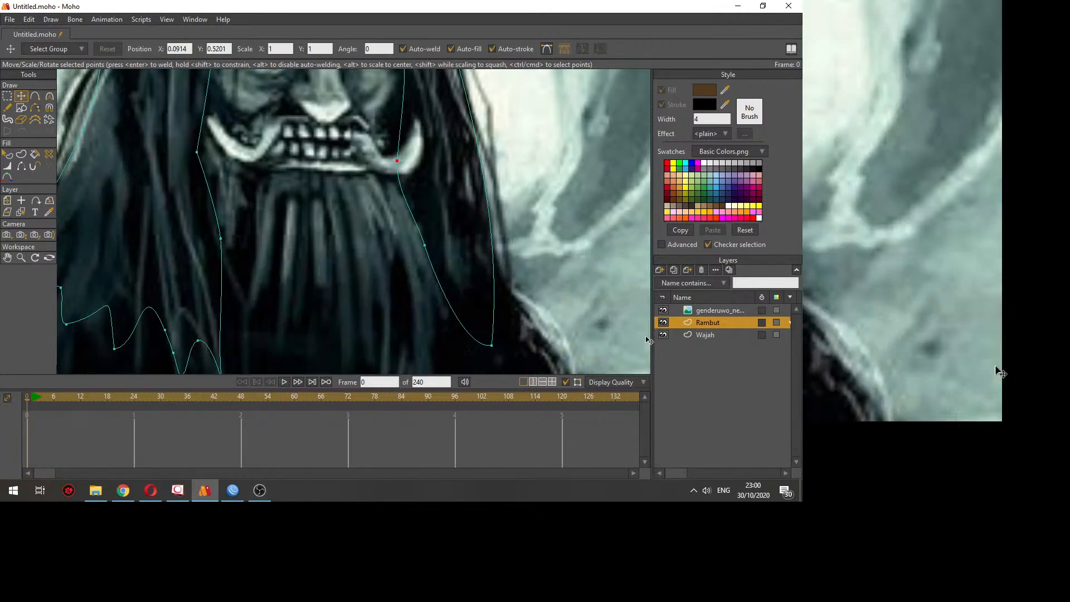
Step: Trace the beard outline freehand below the mouth on the Rambut layer, with a jagged lower edge
{"action": "key", "text": "a"}
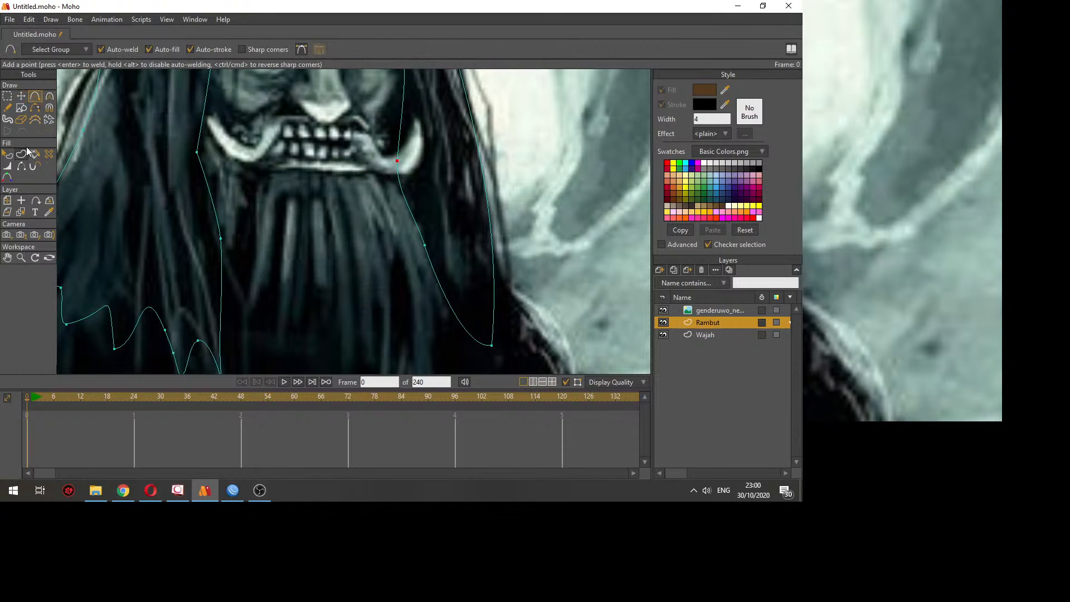
{"action": "left_click", "coordinate": [7, 107]}
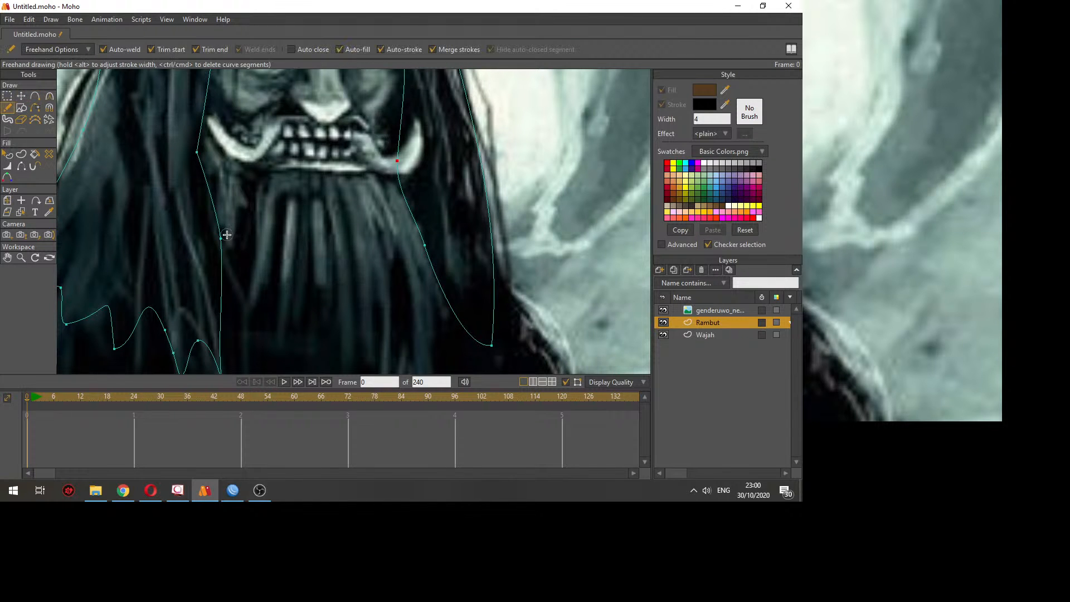
{"action": "scroll", "coordinate": [226, 228], "scroll_direction": "down", "scroll_amount": 1}
{"action": "mouse_move", "coordinate": [189, 215]}
{"action": "left_mouse_down"}
{"action": "mouse_move", "coordinate": [245, 310]}
{"action": "mouse_move", "coordinate": [250, 288]}
{"action": "mouse_move", "coordinate": [280, 327]}
{"action": "mouse_move", "coordinate": [290, 285]}
{"action": "mouse_move", "coordinate": [313, 337]}
{"action": "mouse_move", "coordinate": [319, 291]}
{"action": "mouse_move", "coordinate": [388, 243]}
{"action": "mouse_move", "coordinate": [371, 178]}
{"action": "mouse_move", "coordinate": [195, 170]}
{"action": "left_mouse_up"}
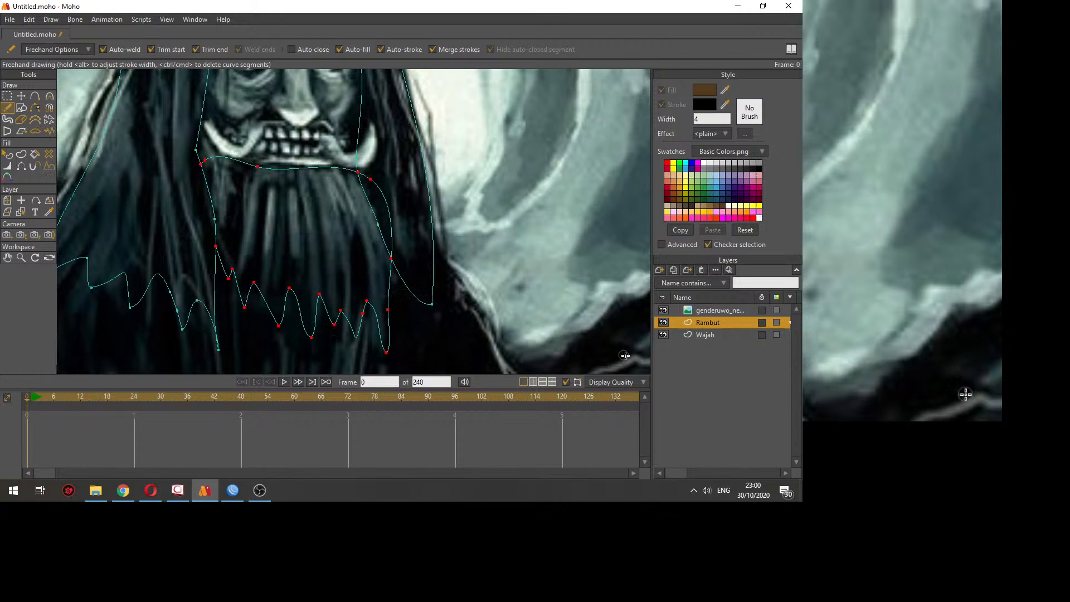
Step: Hide the reference image and create a brown filled and stroked shape from the beard outline
{"action": "left_click", "coordinate": [663, 310]}
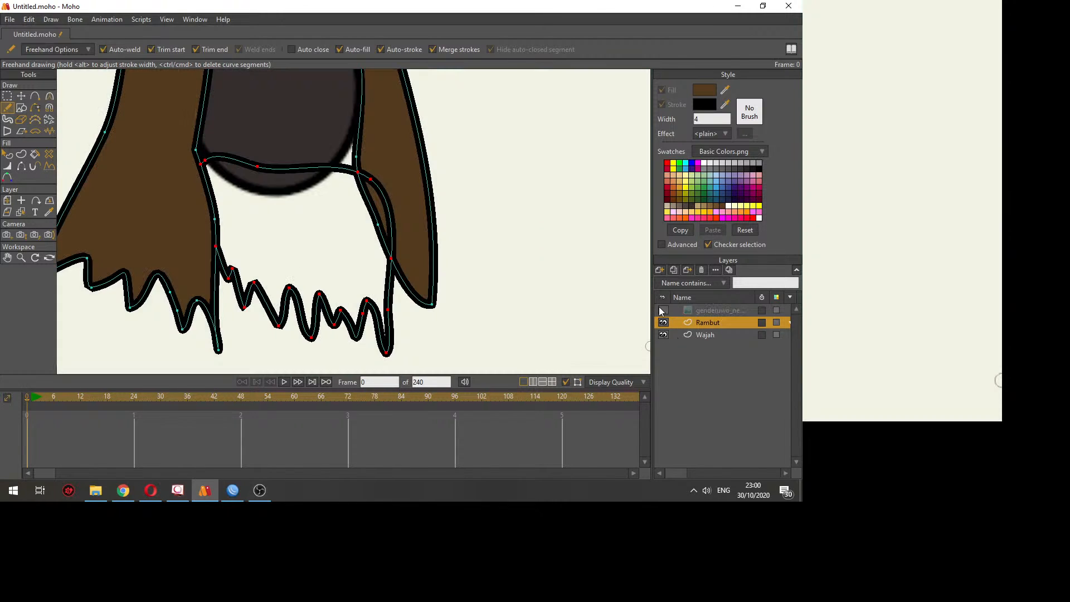
{"action": "left_click", "coordinate": [24, 156]}
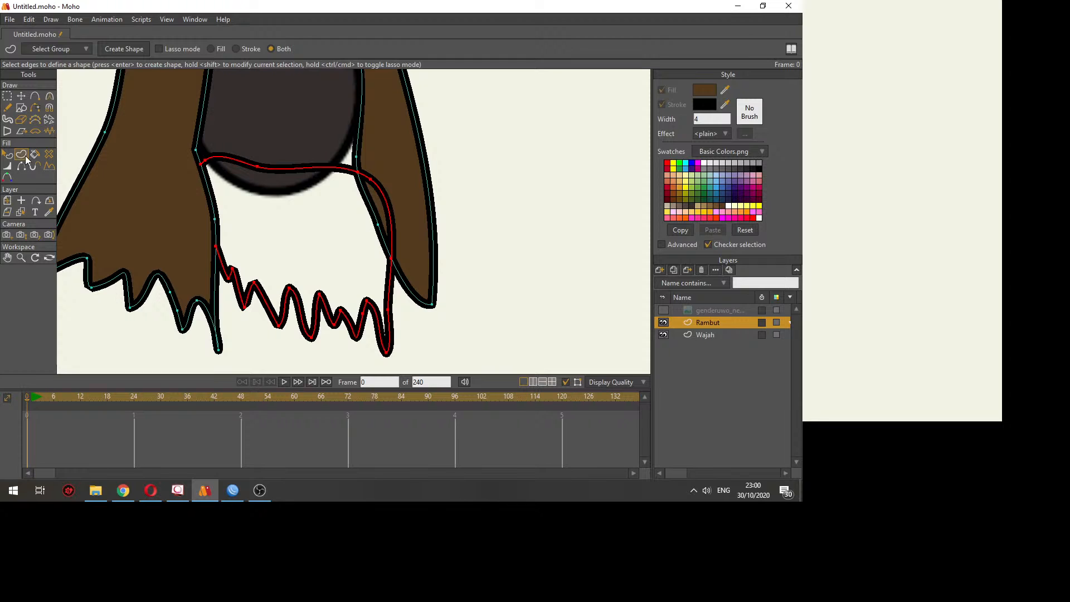
{"action": "left_click", "coordinate": [233, 245]}
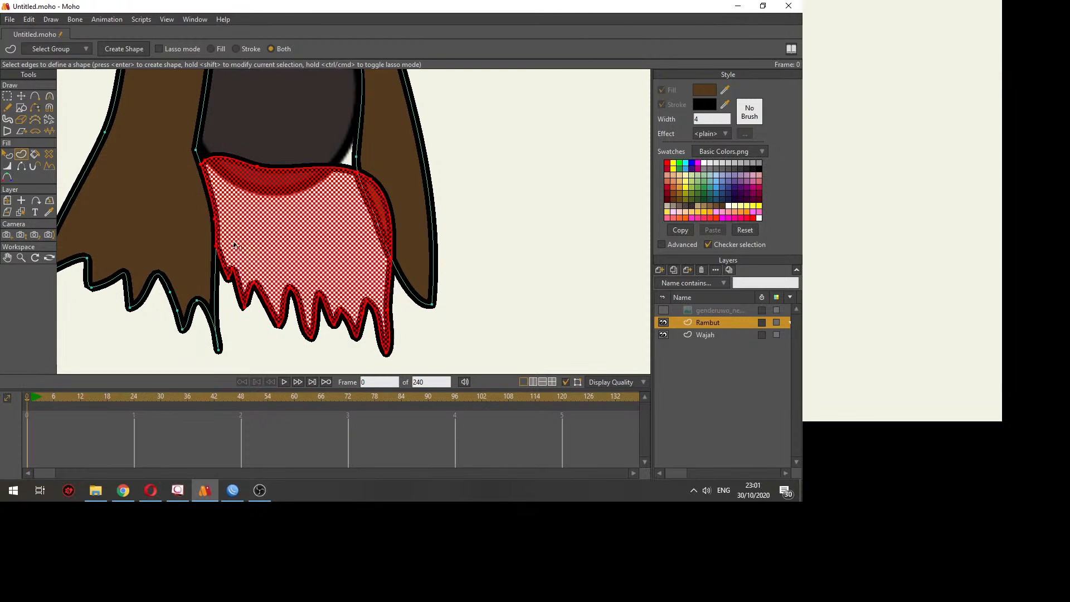
{"action": "left_click", "coordinate": [125, 49]}
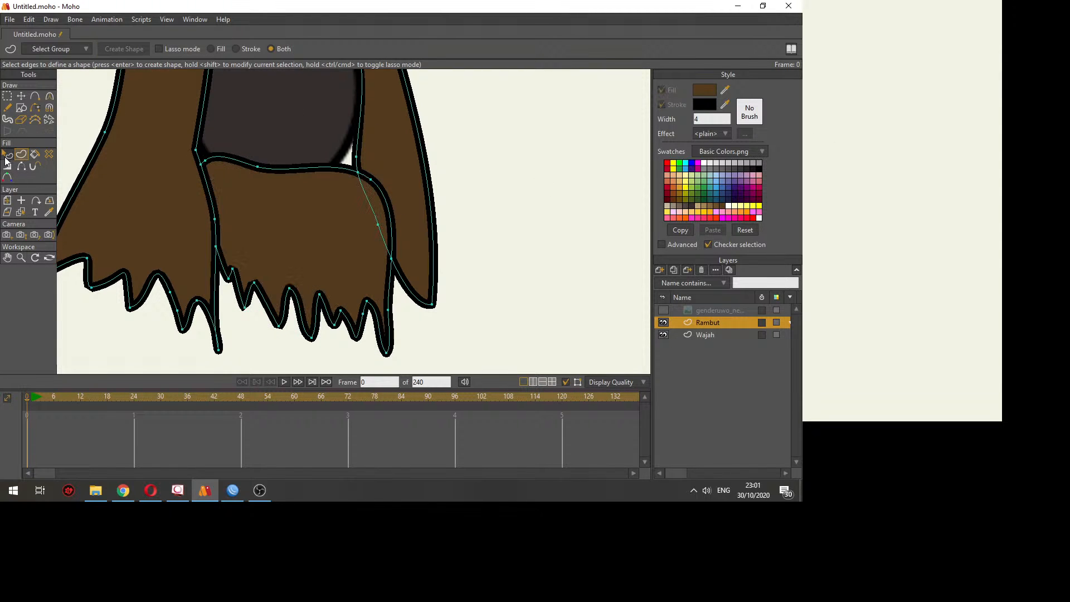
{"action": "scroll", "coordinate": [497, 195], "scroll_direction": "down", "scroll_amount": 3}
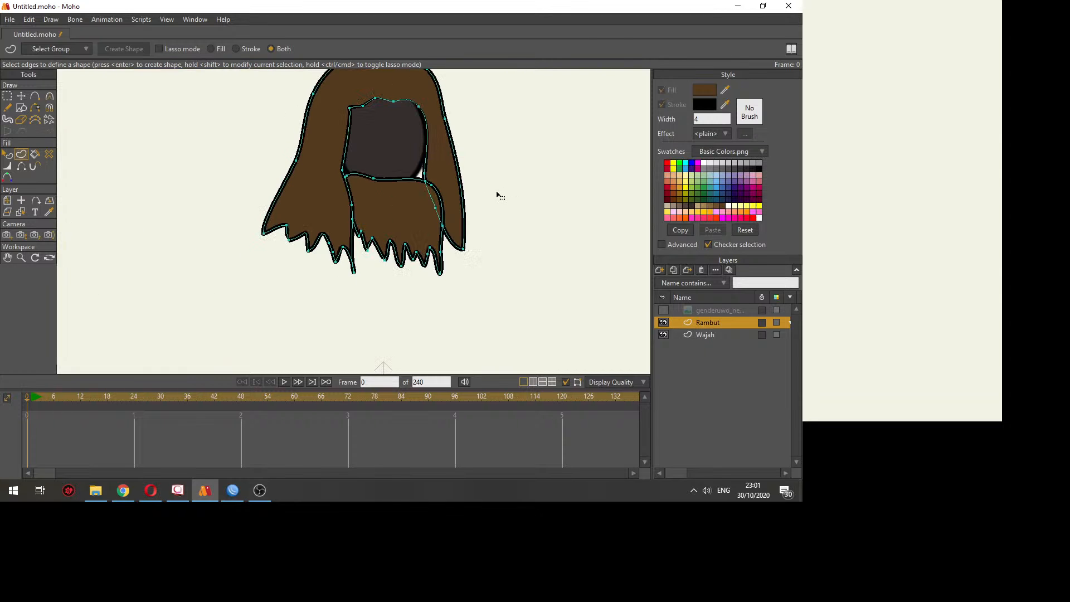
Step: Try to move the beard's upper corner point onto the hair's inner edge
{"action": "scroll", "coordinate": [497, 195], "scroll_direction": "up", "scroll_amount": 3}
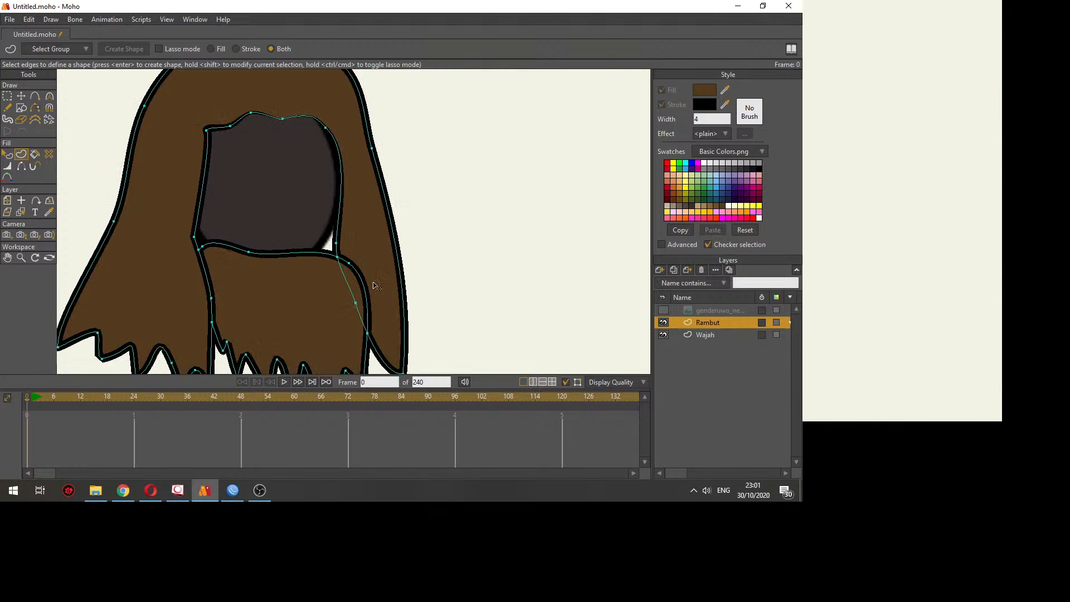
{"action": "key", "text": "t"}
{"action": "double_click", "coordinate": [343, 265]}
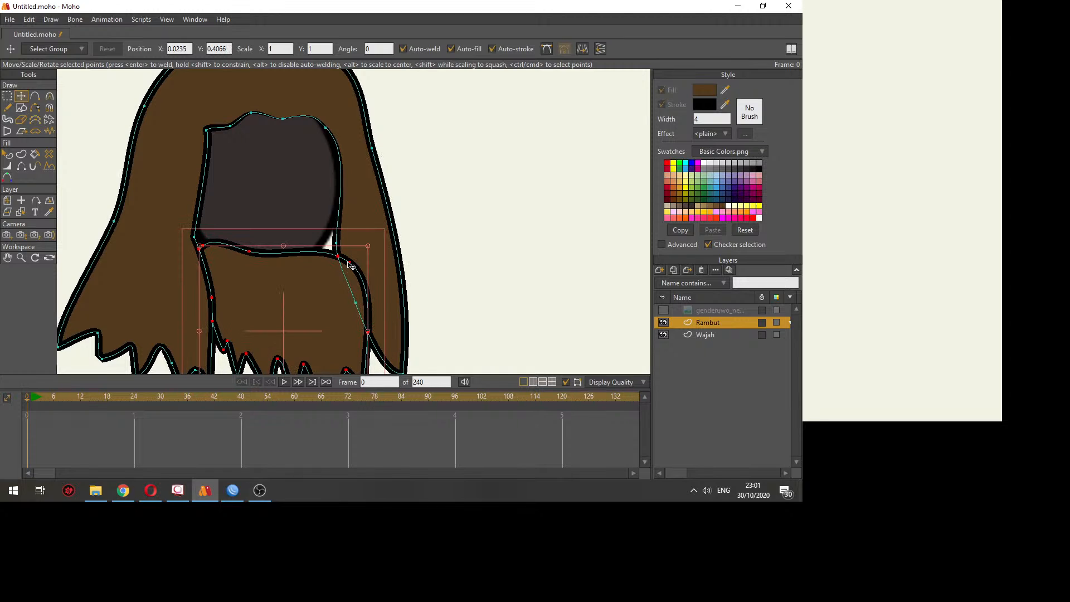
{"action": "left_click", "coordinate": [348, 262]}
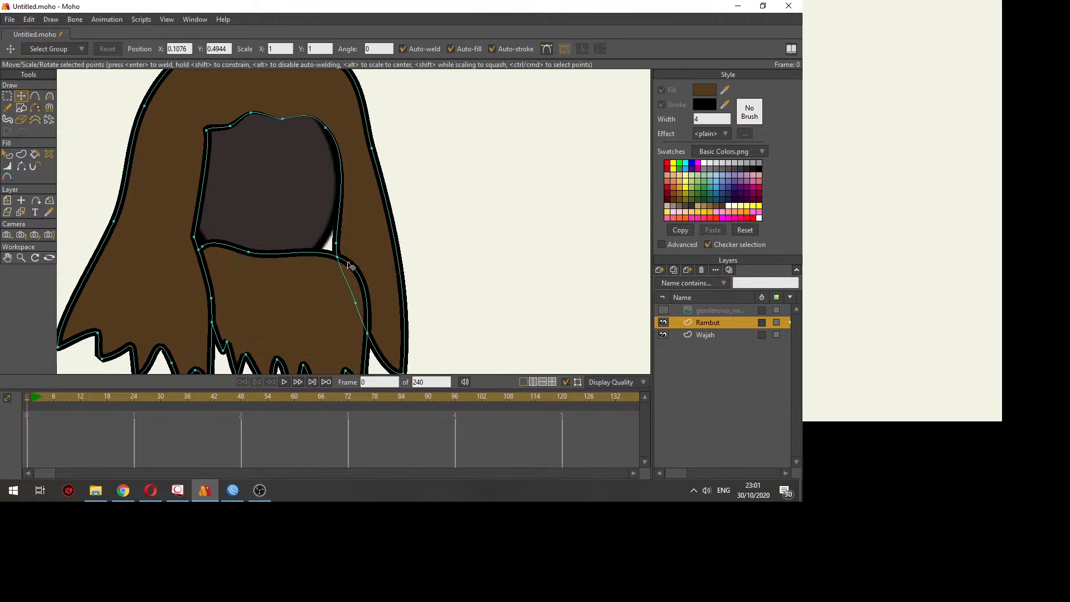
{"action": "mouse_move", "coordinate": [348, 263]}
{"action": "left_mouse_down"}
{"action": "mouse_move", "coordinate": [320, 243]}
{"action": "mouse_move", "coordinate": [346, 263]}
{"action": "left_mouse_up"}
{"action": "key", "text": "ctrl+z"}
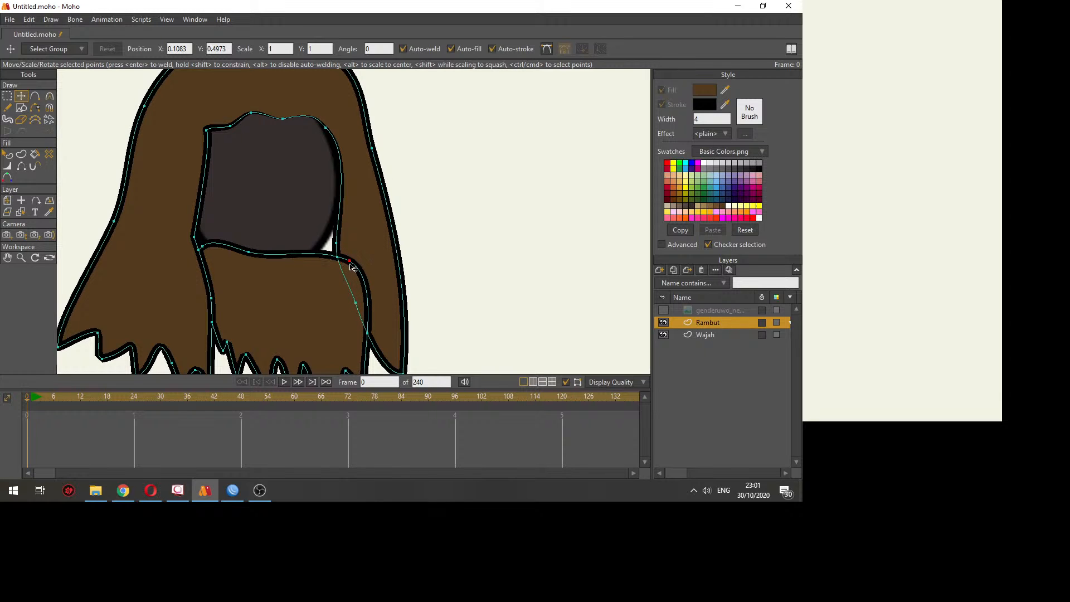
{"action": "scroll", "coordinate": [384, 284], "scroll_direction": "down", "scroll_amount": 2}
{"action": "left_click_drag", "start_coordinate": [381, 282], "coordinate": [382, 267]}
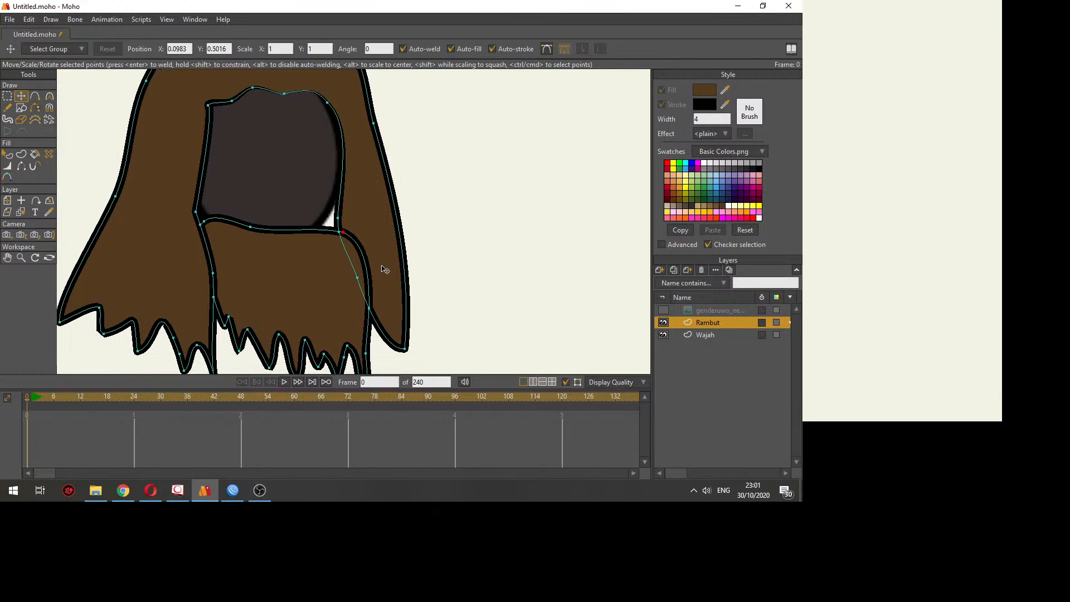
Step: Undo the beard's point edits, fill and outline on the Rambut layer
{"action": "key", "text": "ctrl+z"}
{"action": "key", "text": "ctrl+z"}
{"action": "key", "text": "ctrl+z"}
{"action": "key", "text": "ctrl+z"}
{"action": "key", "text": "ctrl+z"}
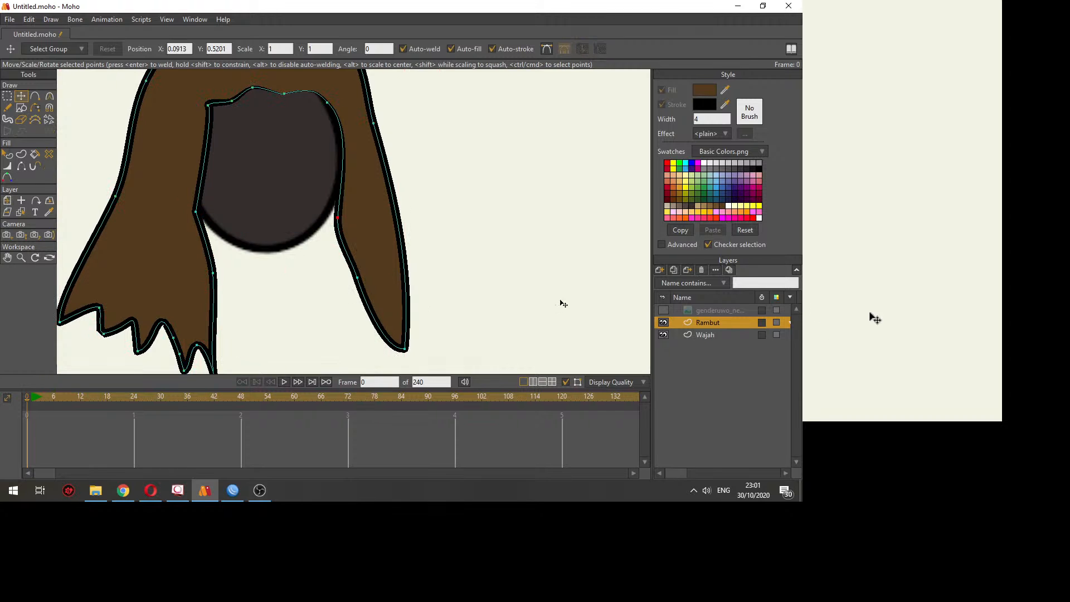
Step: Show the reference image and add a vector layer named Jenggot above the Rambut layer
{"action": "left_click", "coordinate": [663, 310]}
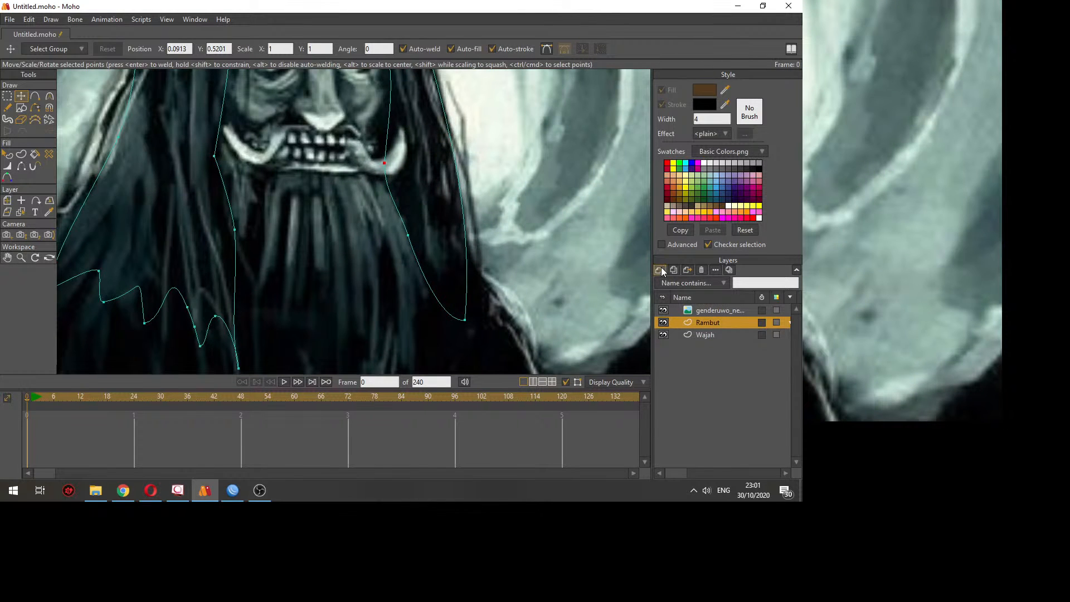
{"action": "left_click", "coordinate": [661, 270]}
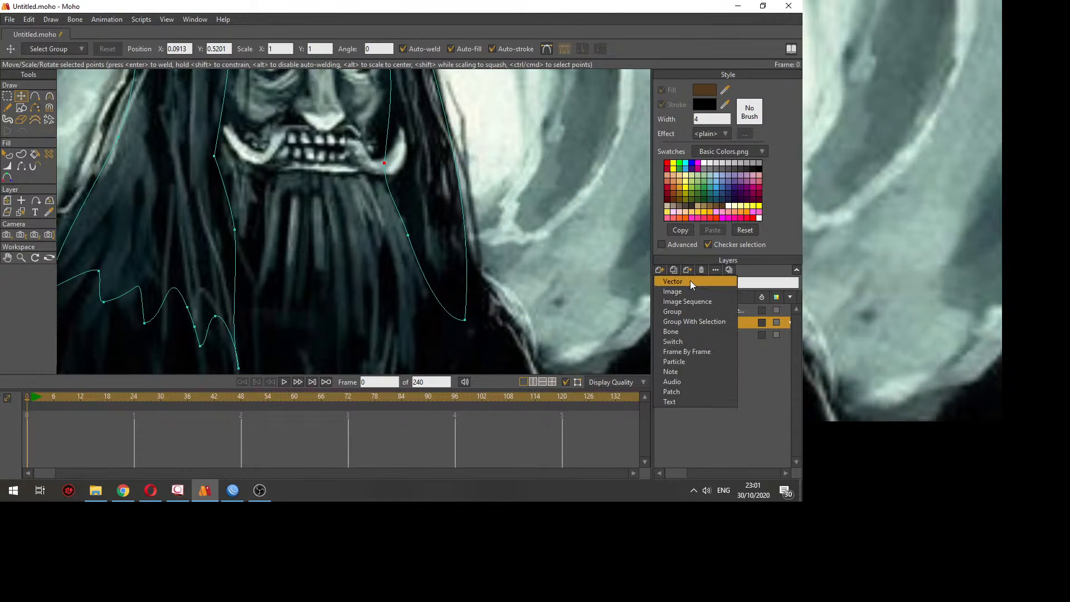
{"action": "left_click", "coordinate": [689, 281]}
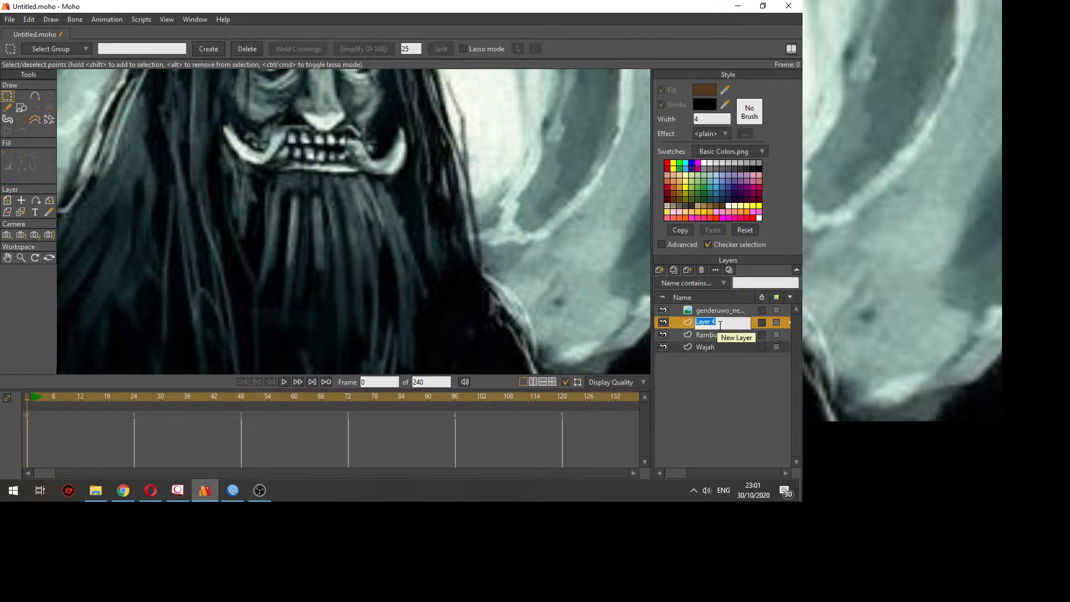
{"action": "type", "text": "Jenggot"}
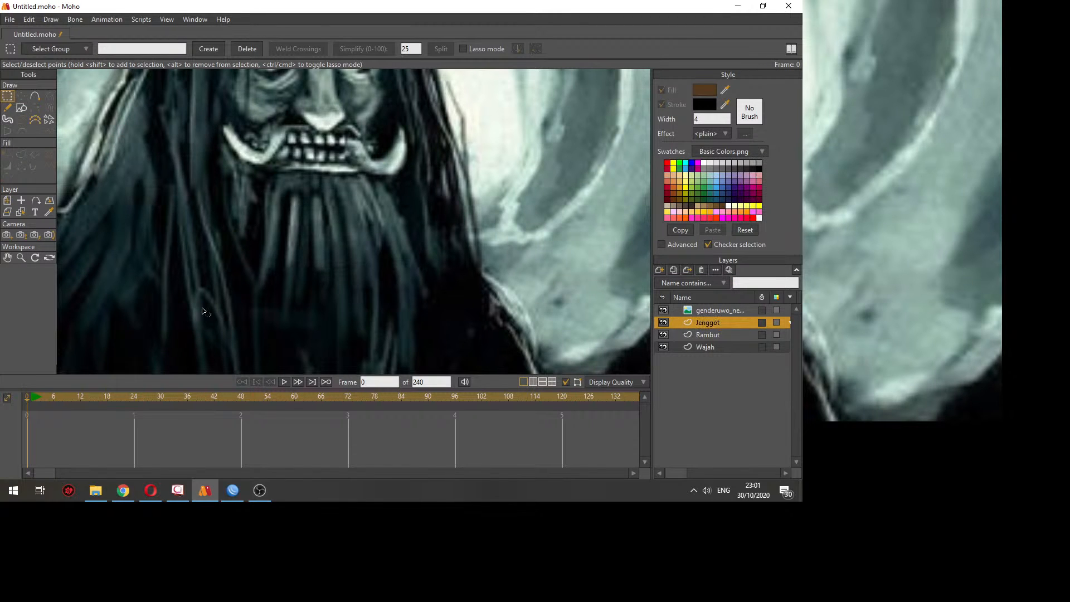
Step: Trace the beard outline freehand below the mouth on the Jenggot layer, closing it with a jagged lower edge
{"action": "type", "text": "a"}
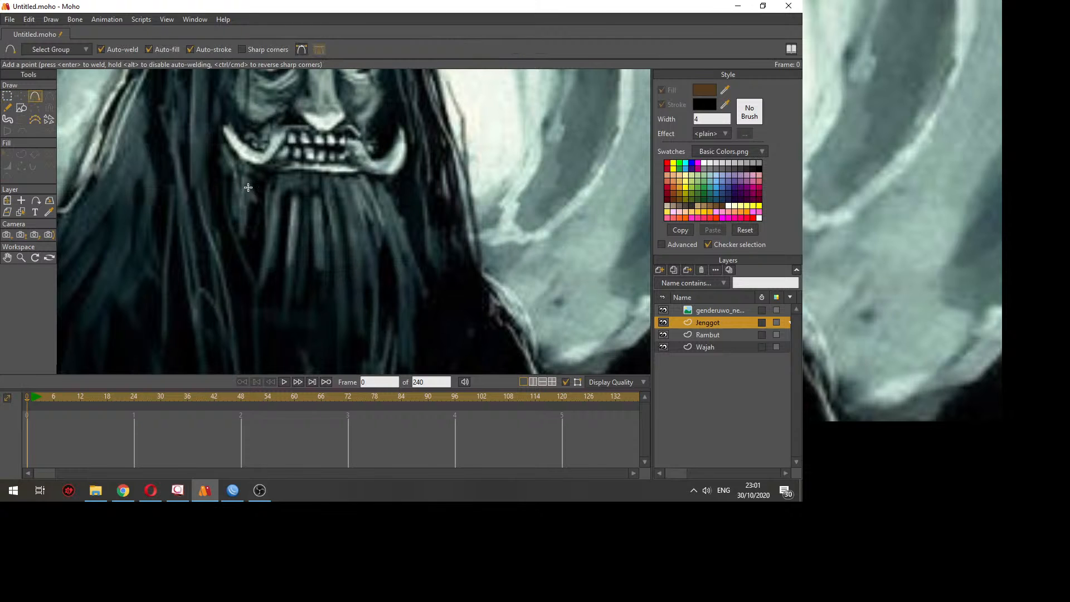
{"action": "left_click_drag", "start_coordinate": [387, 186], "coordinate": [429, 297]}
{"action": "key", "text": "f"}
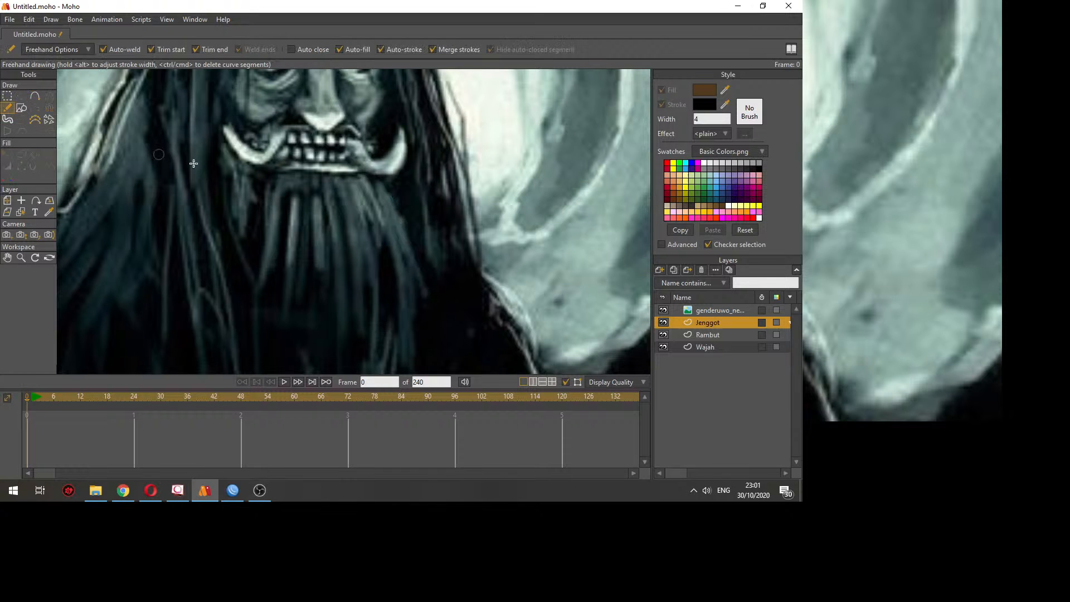
{"action": "scroll", "coordinate": [416, 262], "scroll_direction": "down", "scroll_amount": 4}
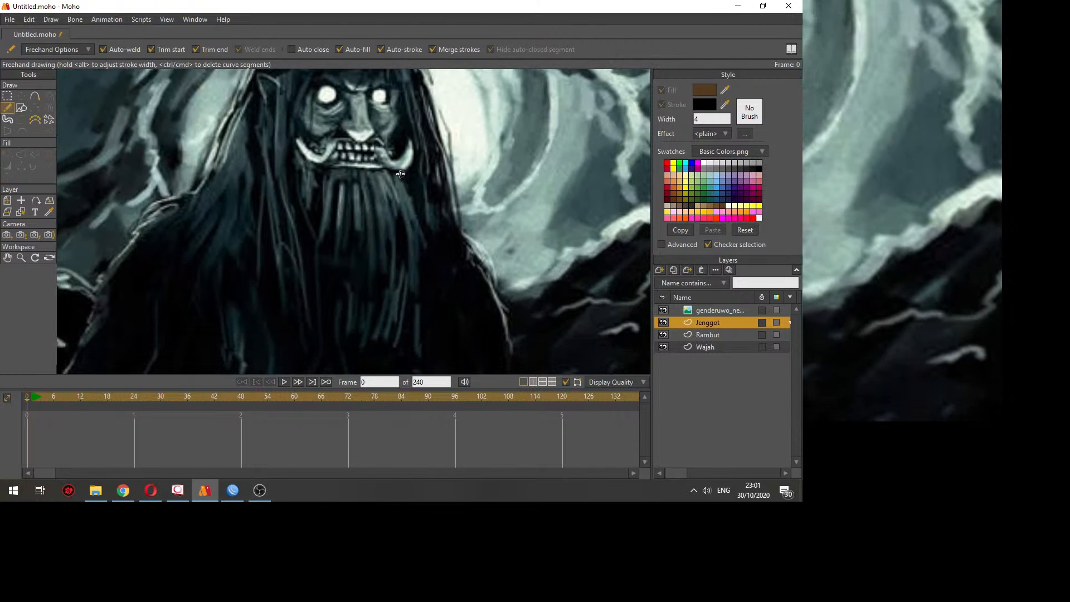
{"action": "mouse_move", "coordinate": [397, 175]}
{"action": "left_mouse_down"}
{"action": "mouse_move", "coordinate": [433, 258]}
{"action": "mouse_move", "coordinate": [381, 316]}
{"action": "mouse_move", "coordinate": [332, 326]}
{"action": "mouse_move", "coordinate": [297, 252]}
{"action": "mouse_move", "coordinate": [301, 160]}
{"action": "mouse_move", "coordinate": [397, 176]}
{"action": "left_mouse_up"}
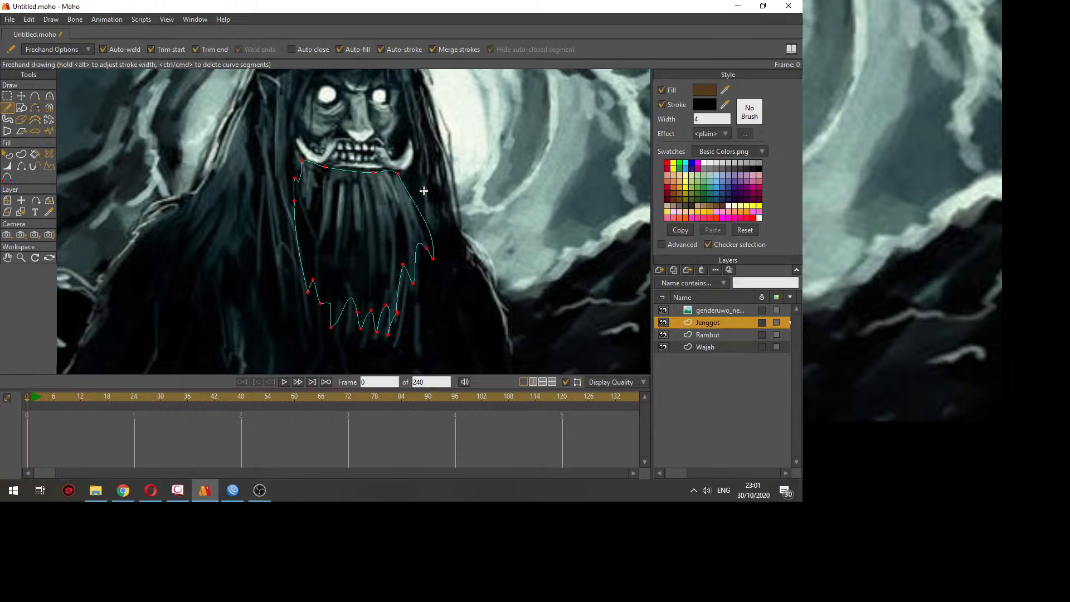
{"action": "scroll", "coordinate": [248, 211], "scroll_direction": "up", "scroll_amount": 3}
{"action": "scroll", "coordinate": [248, 211], "scroll_direction": "down", "scroll_amount": 2}
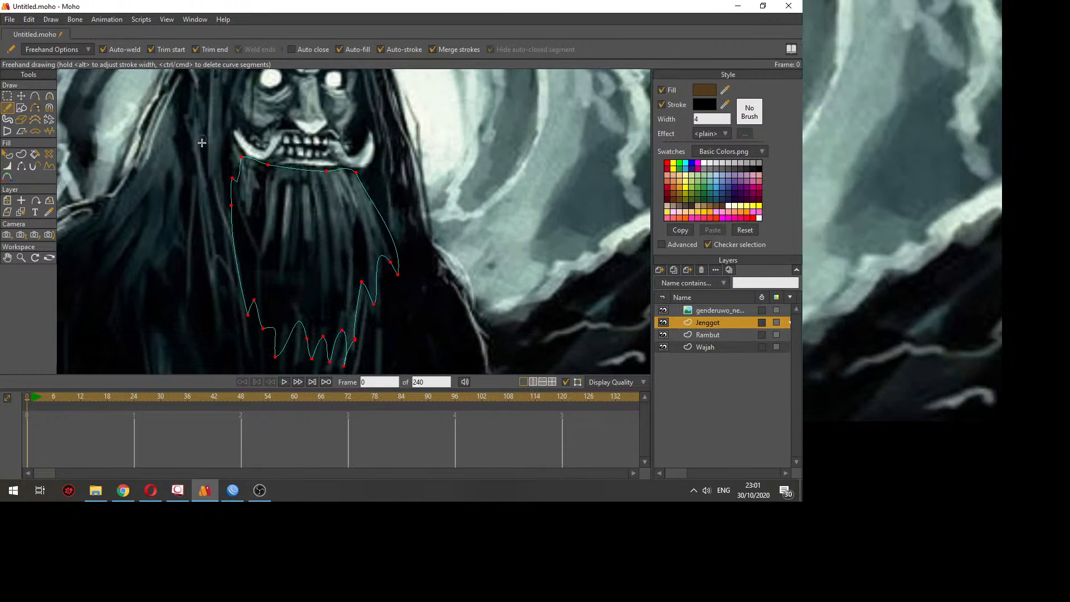
{"action": "scroll", "coordinate": [326, 134], "scroll_direction": "up", "scroll_amount": 1}
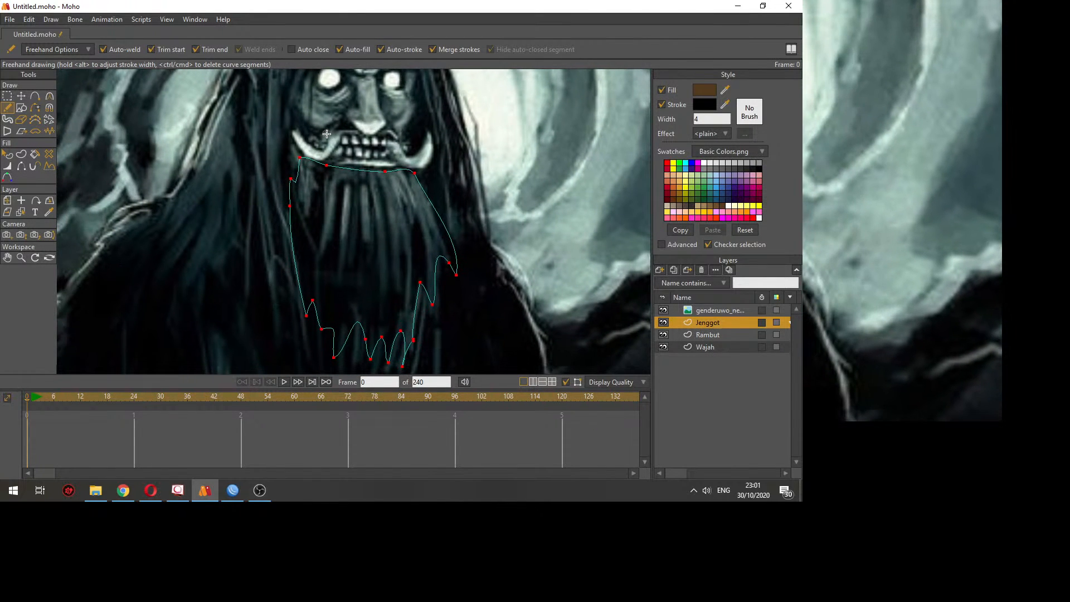
Step: Open the GENDERUO project from the Genderuo folder in Pictures, YOUTUBE, ARKANET Studio, MOHO, Karakter, KAMPONG, KARAKTER
{"action": "left_click", "coordinate": [9, 19]}
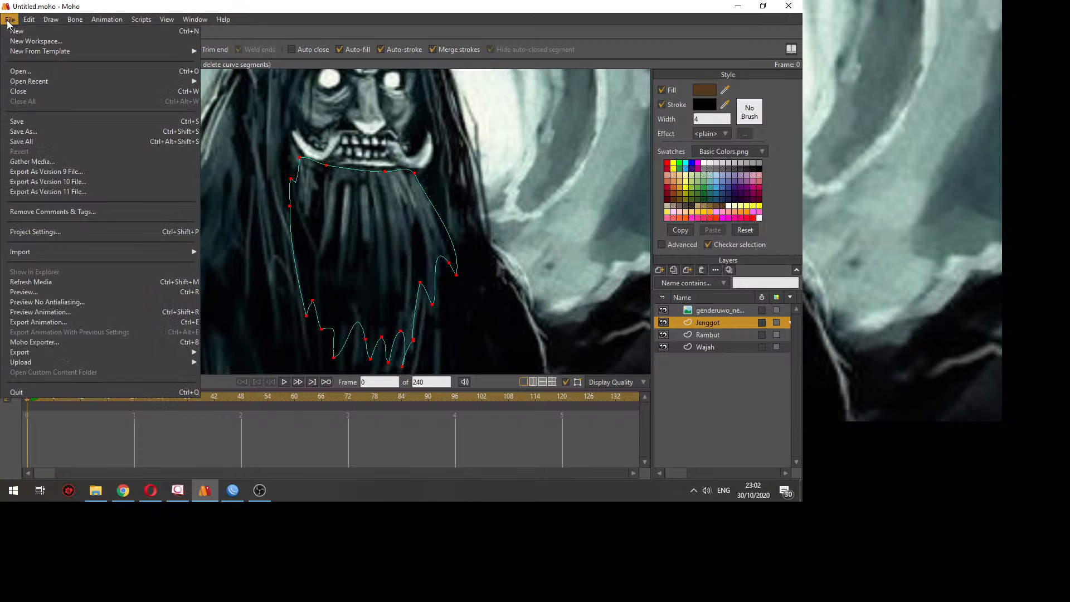
{"action": "left_click", "coordinate": [35, 71]}
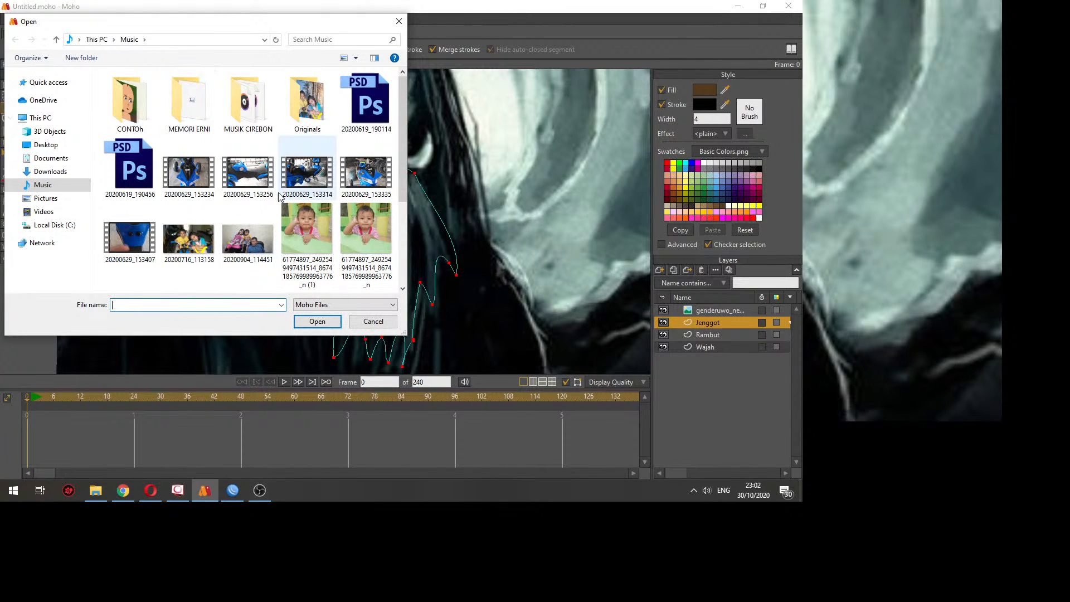
{"action": "left_click", "coordinate": [61, 198]}
{"action": "double_click", "coordinate": [356, 110]}
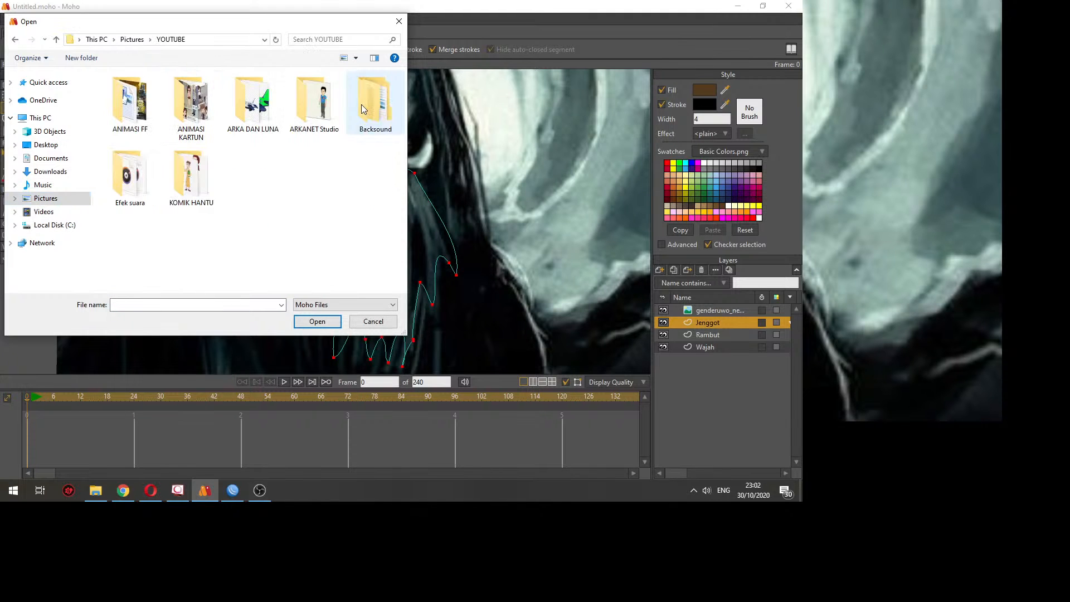
{"action": "double_click", "coordinate": [328, 110]}
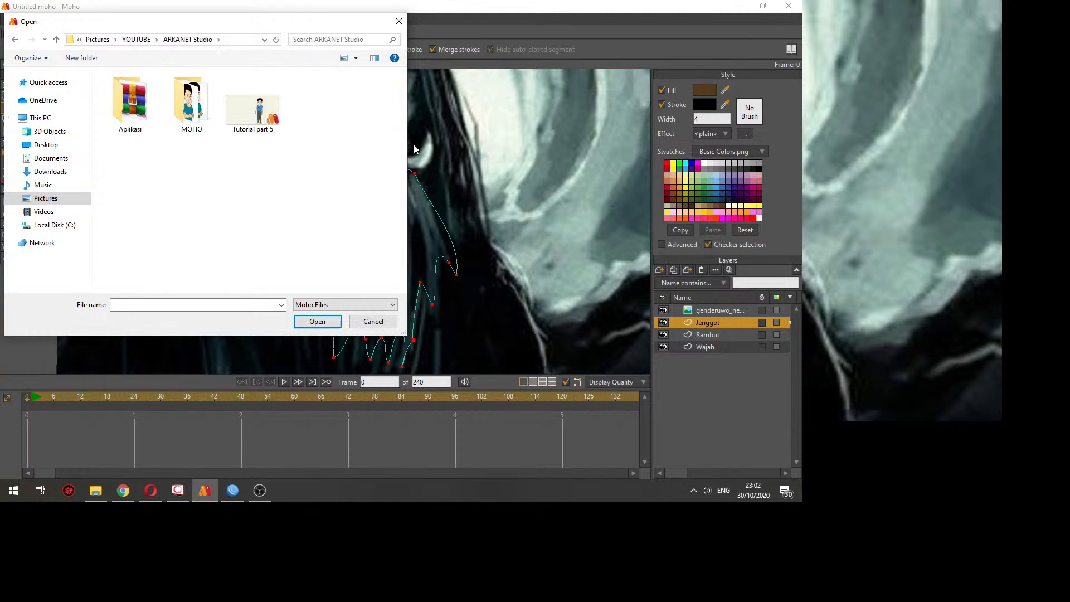
{"action": "double_click", "coordinate": [195, 108]}
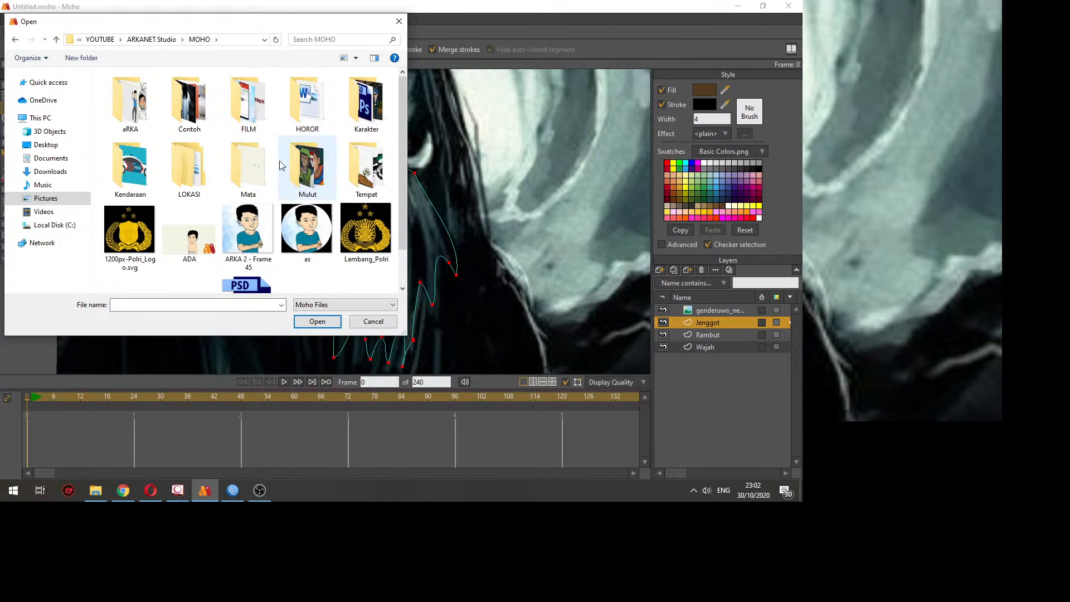
{"action": "double_click", "coordinate": [354, 115]}
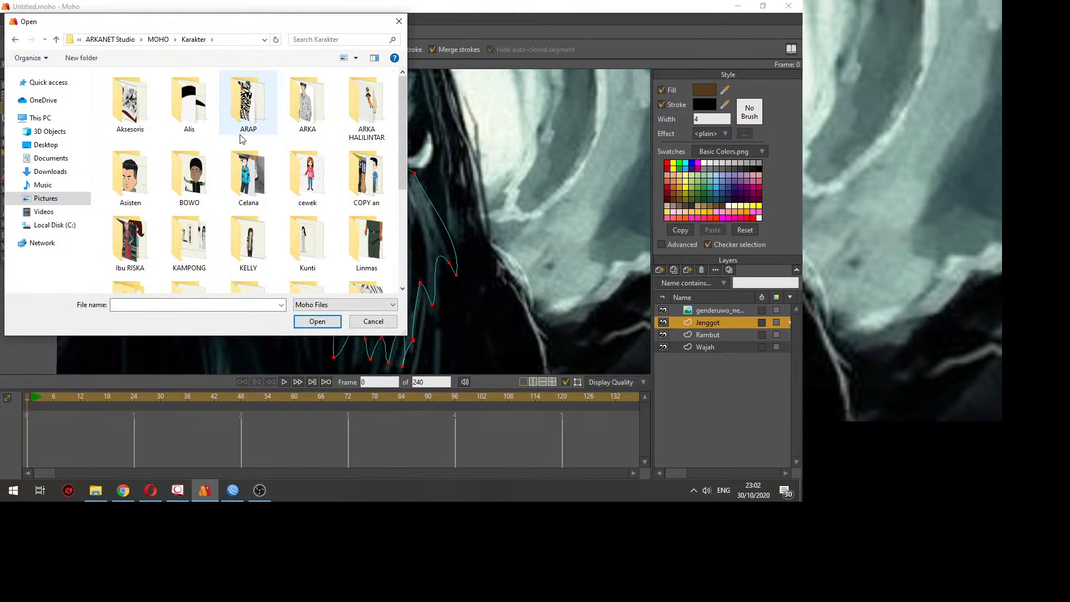
{"action": "scroll", "coordinate": [241, 138], "scroll_direction": "down", "scroll_amount": 2}
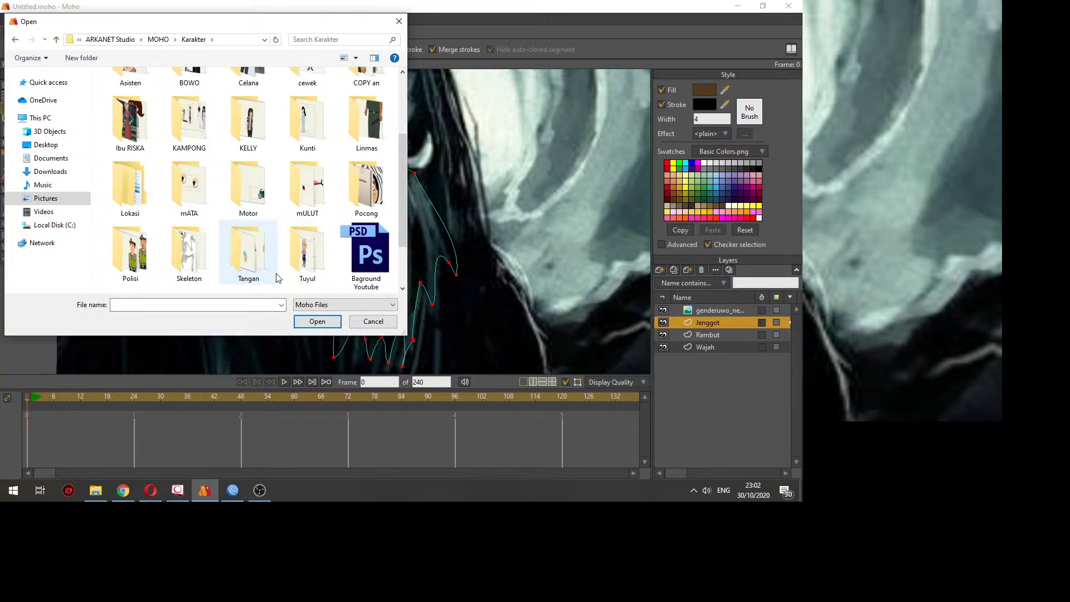
{"action": "scroll", "coordinate": [279, 245], "scroll_direction": "up", "scroll_amount": 2}
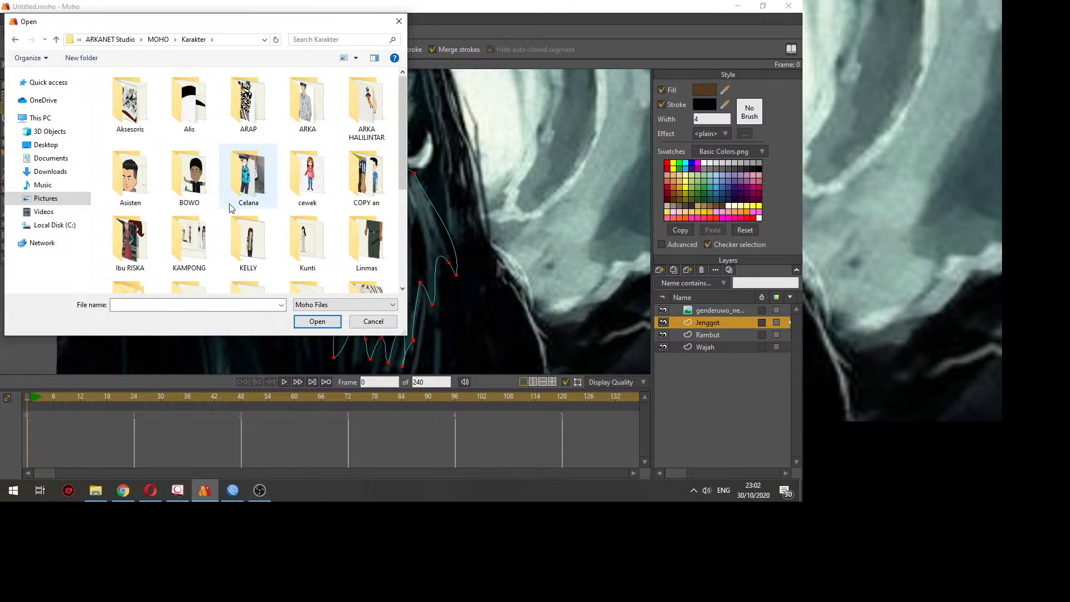
{"action": "double_click", "coordinate": [189, 240]}
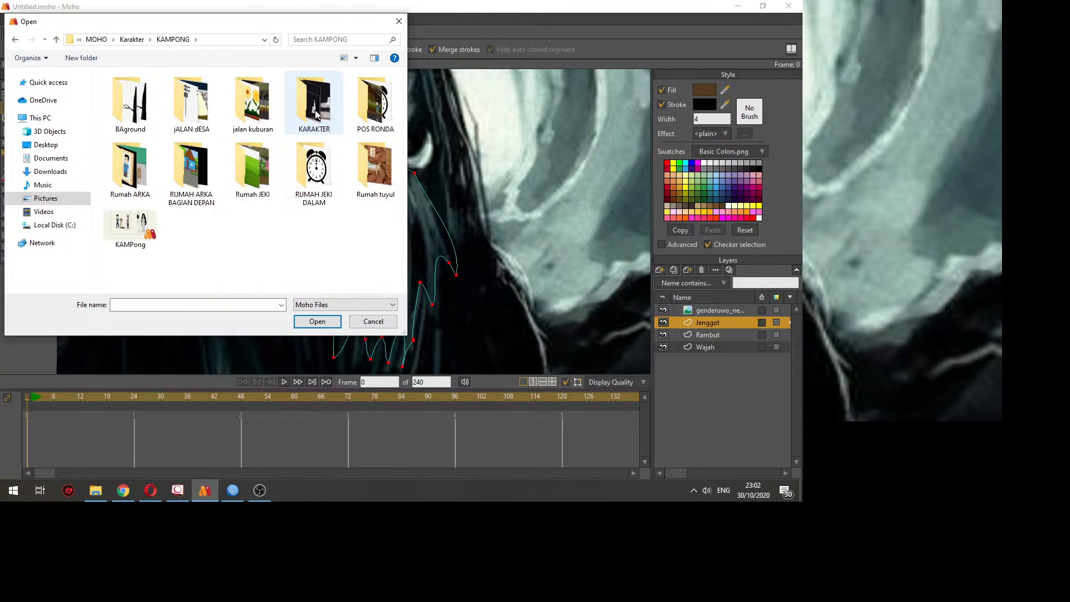
{"action": "double_click", "coordinate": [312, 101]}
{"action": "double_click", "coordinate": [254, 113]}
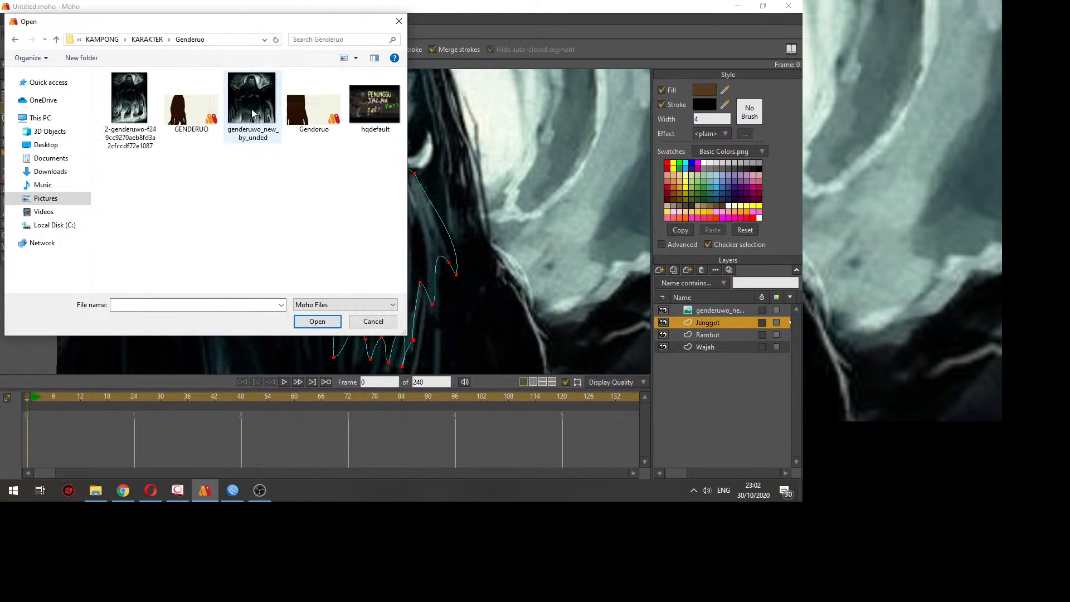
{"action": "left_click", "coordinate": [187, 124]}
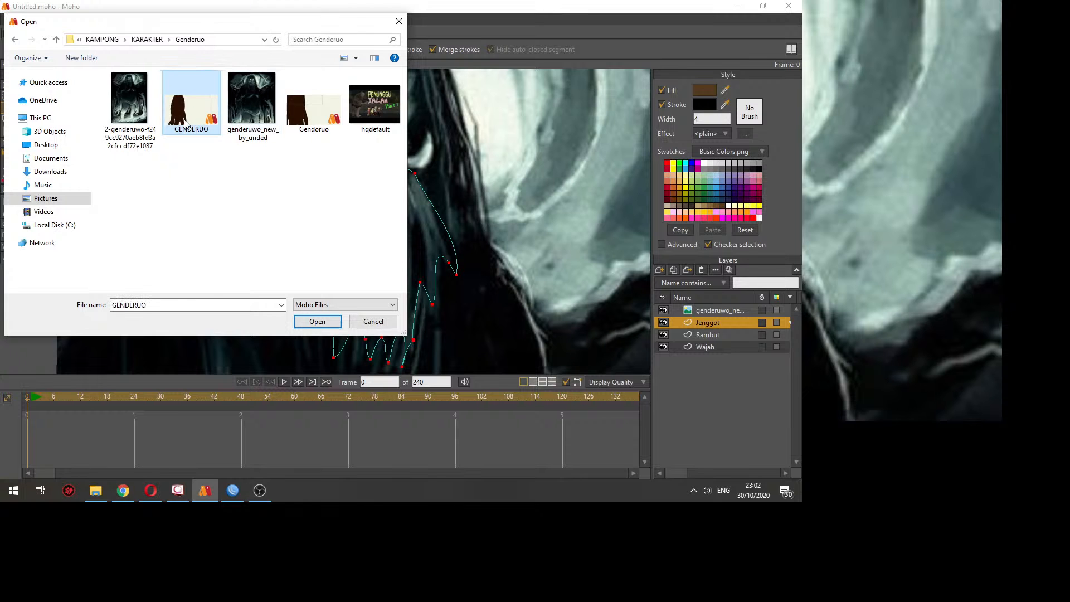
{"action": "double_click", "coordinate": [185, 123]}
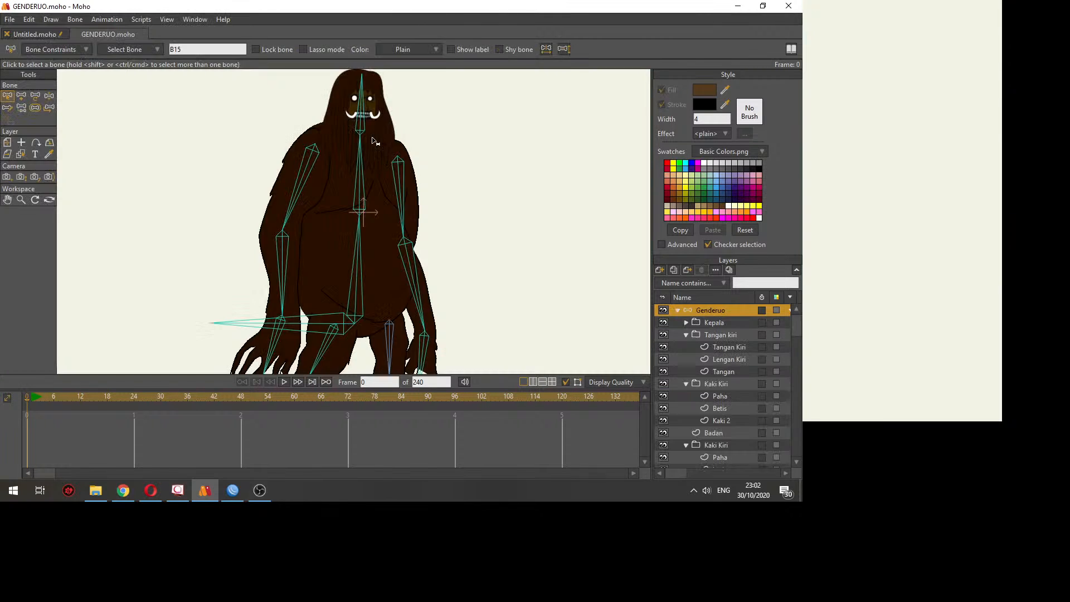
Step: Examine the hair, beard and face of the finished GENDERUO character up close, and return to the Untitled project
{"action": "scroll", "coordinate": [373, 138], "scroll_direction": "up", "scroll_amount": 5}
{"action": "left_click_drag", "start_coordinate": [372, 133], "coordinate": [274, 222]}
{"action": "scroll", "coordinate": [339, 229], "scroll_direction": "down", "scroll_amount": 3}
{"action": "scroll", "coordinate": [274, 222], "scroll_direction": "up", "scroll_amount": 2}
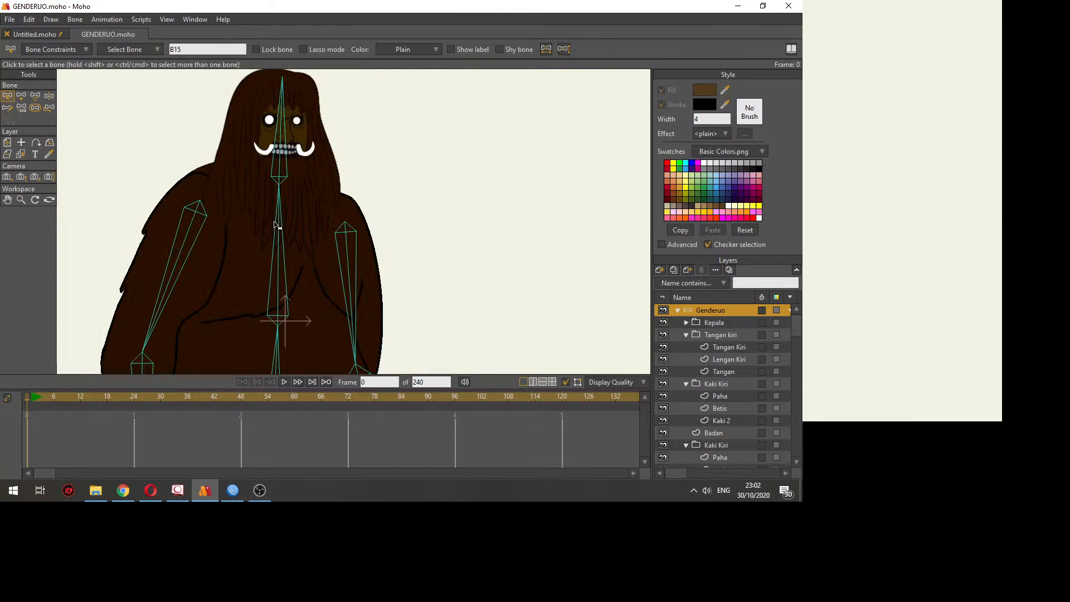
{"action": "left_click_drag", "start_coordinate": [256, 178], "coordinate": [265, 245]}
{"action": "scroll", "coordinate": [252, 232], "scroll_direction": "up", "scroll_amount": 4}
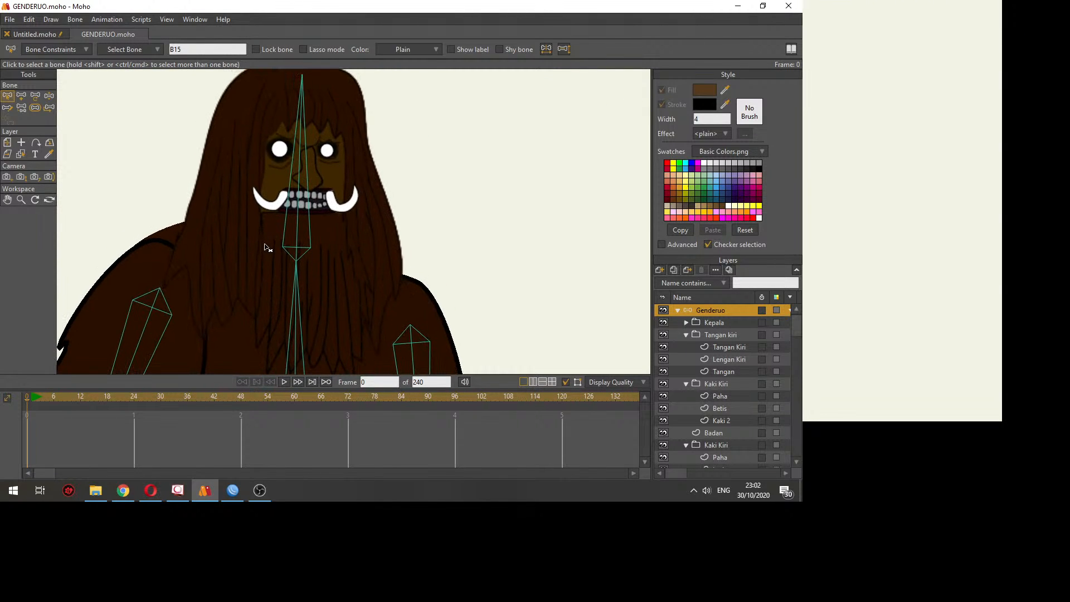
{"action": "scroll", "coordinate": [266, 247], "scroll_direction": "down", "scroll_amount": 1}
{"action": "left_click", "coordinate": [43, 34]}
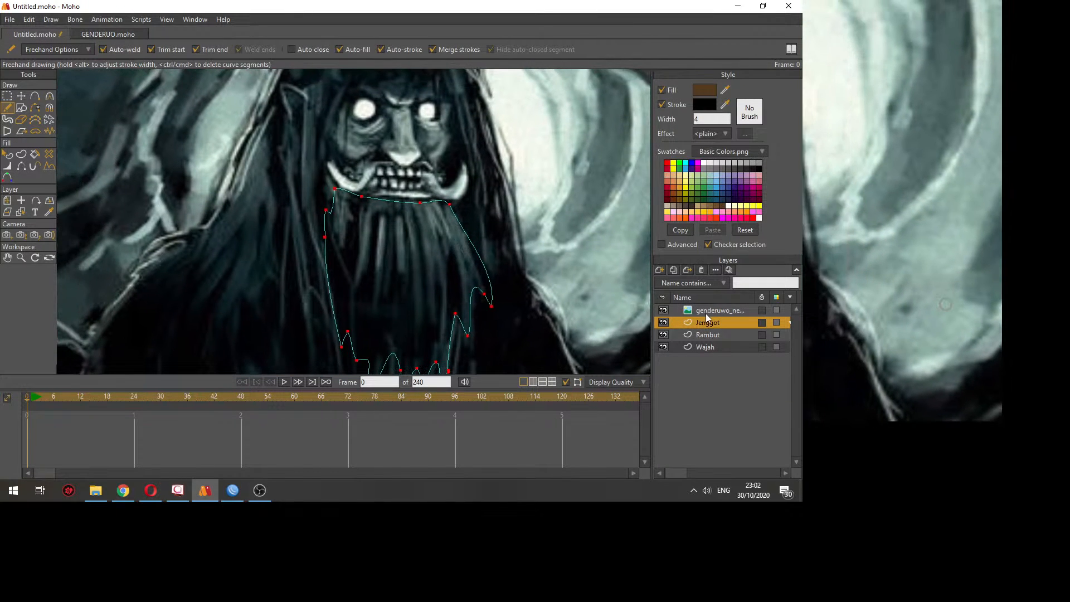
Step: Hide the reference image and move the beard's upper corner point to close the gap beside the face and hair
{"action": "left_click", "coordinate": [664, 311]}
{"action": "left_click_drag", "start_coordinate": [545, 276], "coordinate": [529, 261]}
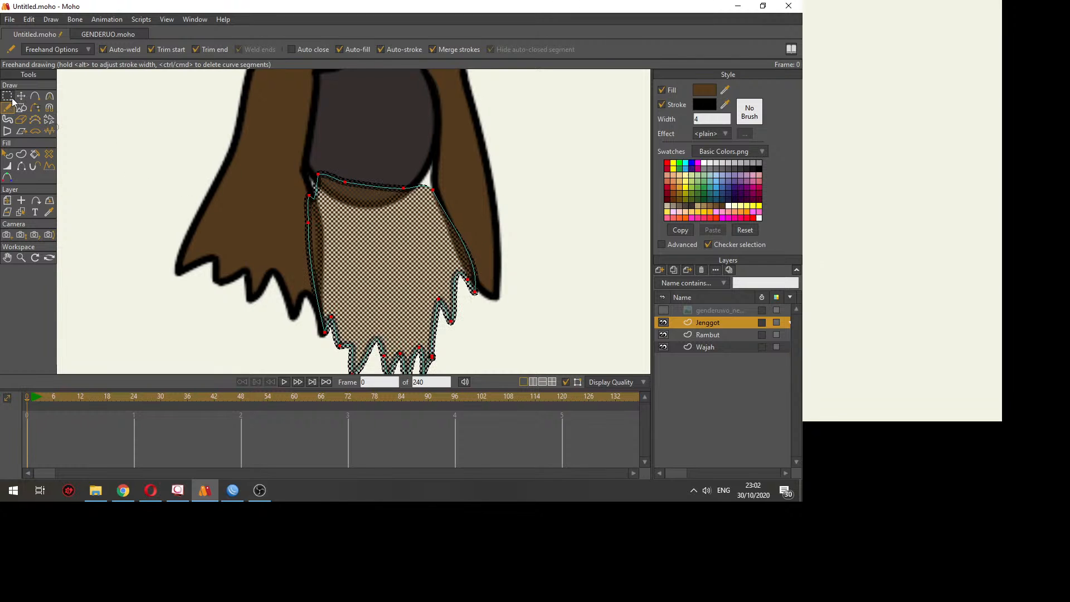
{"action": "key", "text": "t"}
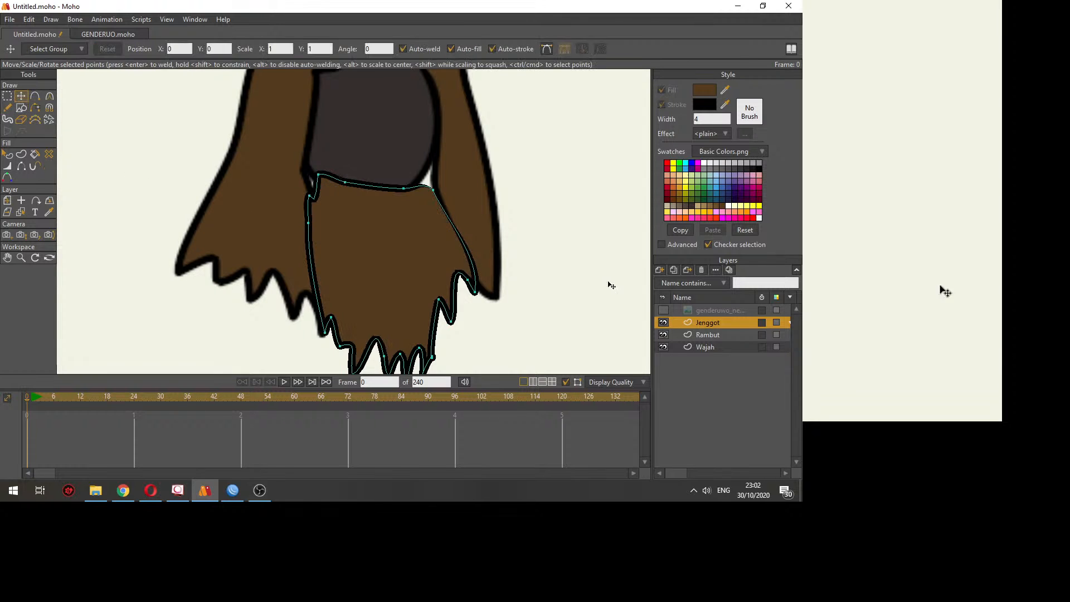
{"action": "left_click", "coordinate": [663, 311]}
{"action": "left_click", "coordinate": [663, 311]}
{"action": "left_click_drag", "start_coordinate": [433, 190], "coordinate": [404, 209]}
Step: Show the reference image and adjust the curvature at the beard's upper corner points with the Curvature tool
{"action": "left_click", "coordinate": [663, 311]}
{"action": "scroll", "coordinate": [385, 195], "scroll_direction": "up", "scroll_amount": 2}
{"action": "key", "text": "c"}
{"action": "left_click_drag", "start_coordinate": [407, 149], "coordinate": [413, 180]}
{"action": "left_click_drag", "start_coordinate": [484, 240], "coordinate": [469, 260]}
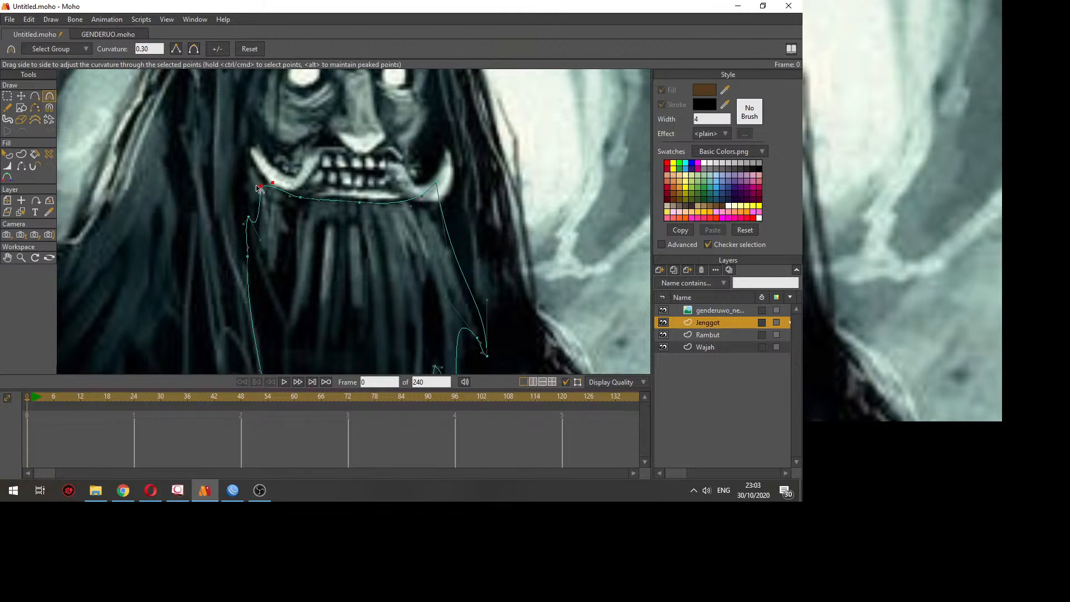
{"action": "left_click_drag", "start_coordinate": [259, 186], "coordinate": [241, 187]}
{"action": "left_click_drag", "start_coordinate": [367, 303], "coordinate": [375, 248]}
{"action": "left_click_drag", "start_coordinate": [532, 283], "coordinate": [508, 283]}
Step: Reshape the curve at the tip of the narrow hair lock beside the beard on the Rambut layer
{"action": "left_click", "coordinate": [691, 336]}
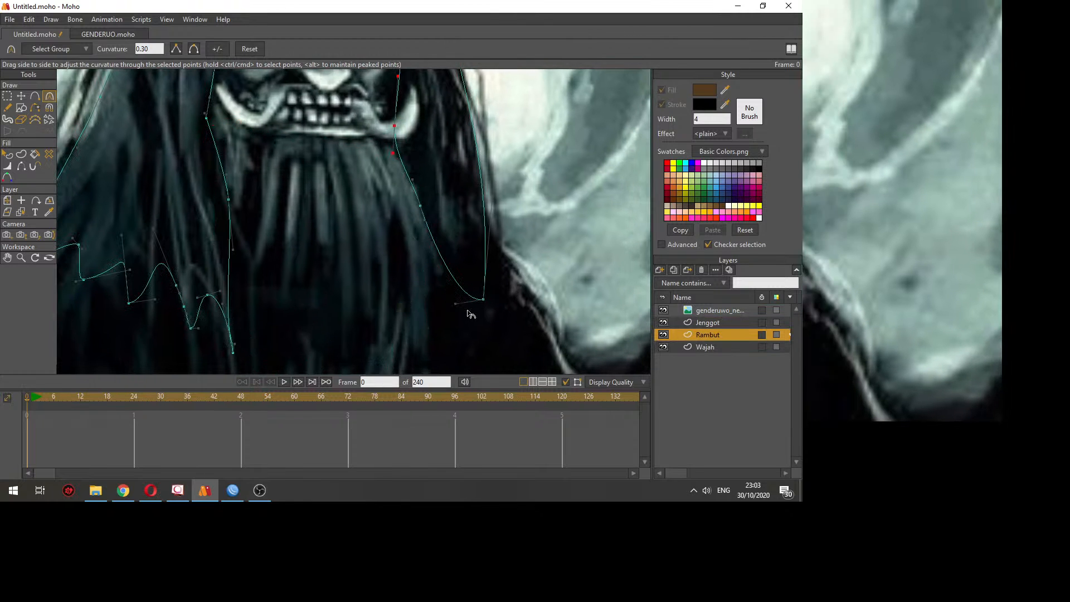
{"action": "scroll", "coordinate": [468, 312], "scroll_direction": "down", "scroll_amount": 1}
{"action": "left_click_drag", "start_coordinate": [492, 228], "coordinate": [518, 262]}
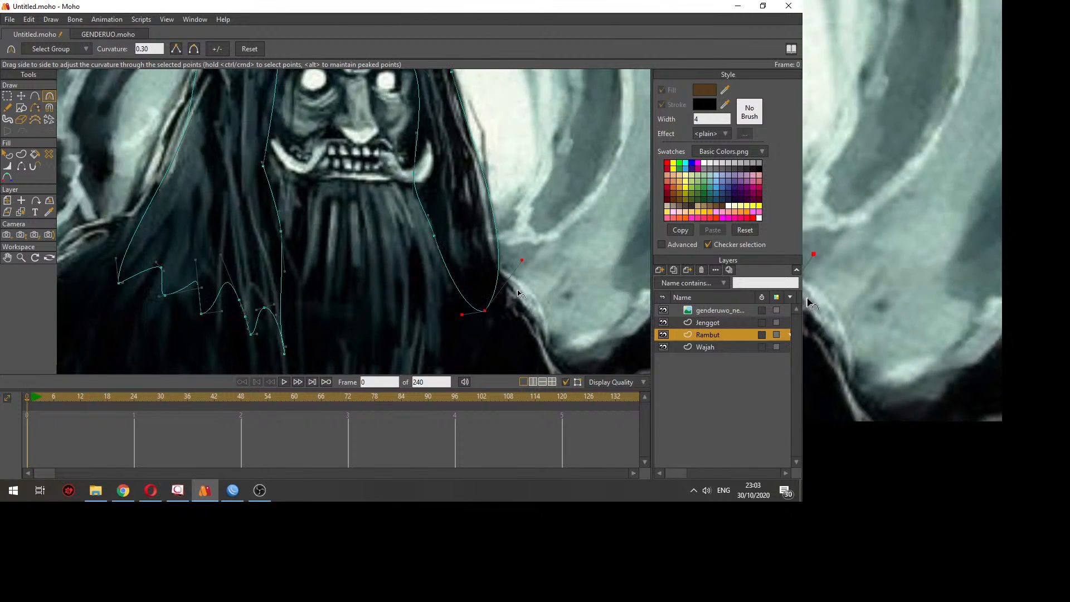
{"action": "left_click_drag", "start_coordinate": [493, 220], "coordinate": [482, 336]}
Step: Adjust the curve handles of the hair outline over the crown to follow the reference head
{"action": "left_click_drag", "start_coordinate": [448, 163], "coordinate": [453, 157]}
{"action": "left_click_drag", "start_coordinate": [403, 132], "coordinate": [402, 152]}
{"action": "left_click_drag", "start_coordinate": [357, 98], "coordinate": [347, 143]}
{"action": "left_click_drag", "start_coordinate": [331, 104], "coordinate": [340, 111]}
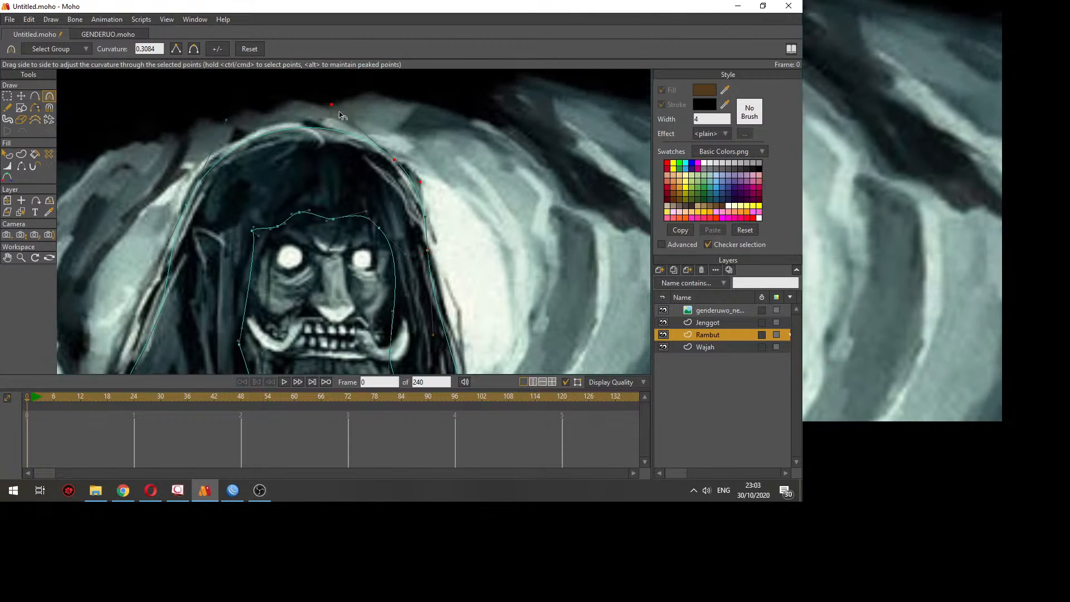
{"action": "left_click_drag", "start_coordinate": [233, 118], "coordinate": [279, 76]}
{"action": "left_click_drag", "start_coordinate": [159, 239], "coordinate": [158, 264]}
Step: Move the hair outline's upper side point up along the crown and flatten its curve to match the reference
{"action": "key", "text": "t"}
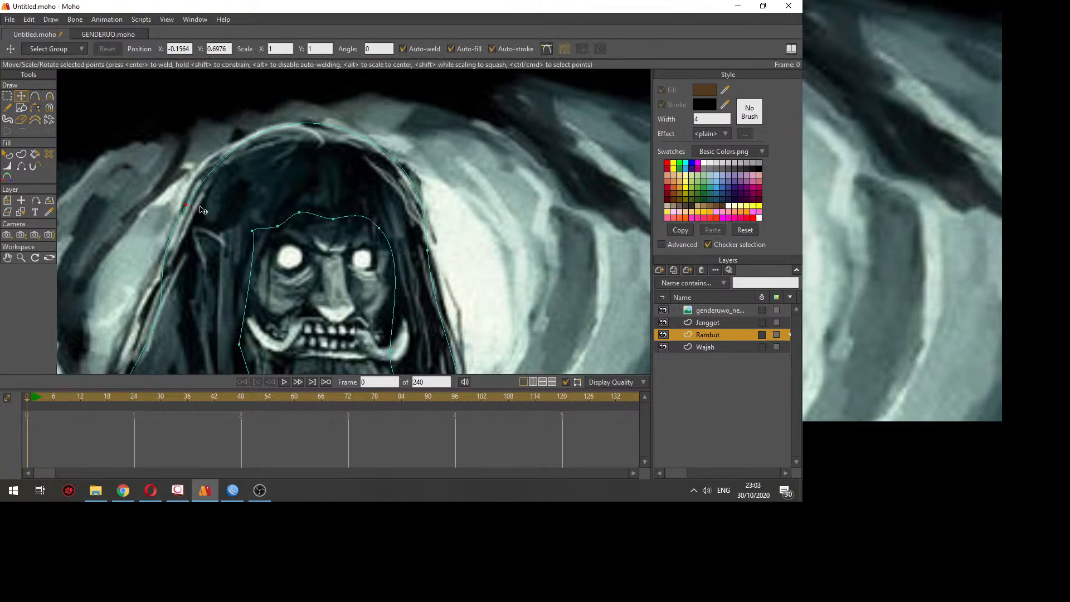
{"action": "left_click_drag", "start_coordinate": [200, 207], "coordinate": [219, 160]}
{"action": "key", "text": "c"}
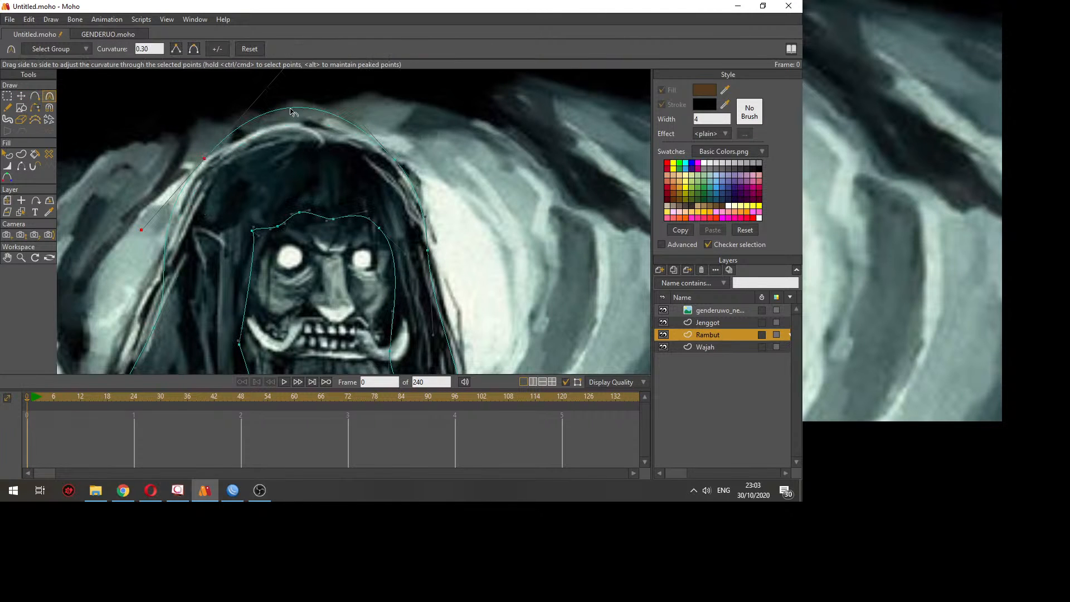
{"action": "left_click_drag", "start_coordinate": [292, 86], "coordinate": [288, 167]}
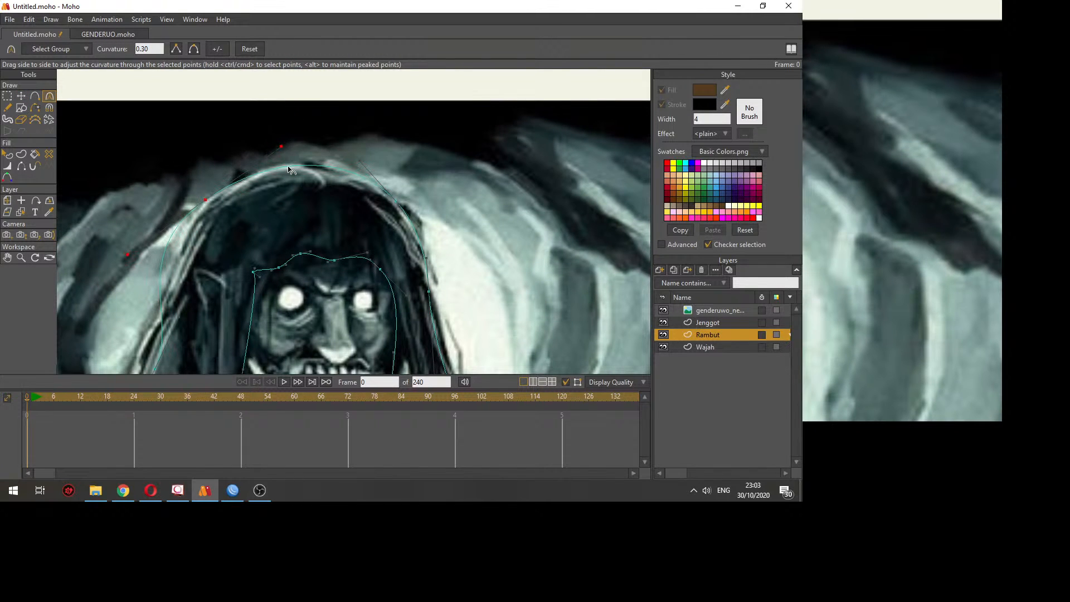
{"action": "left_click_drag", "start_coordinate": [166, 276], "coordinate": [233, 159]}
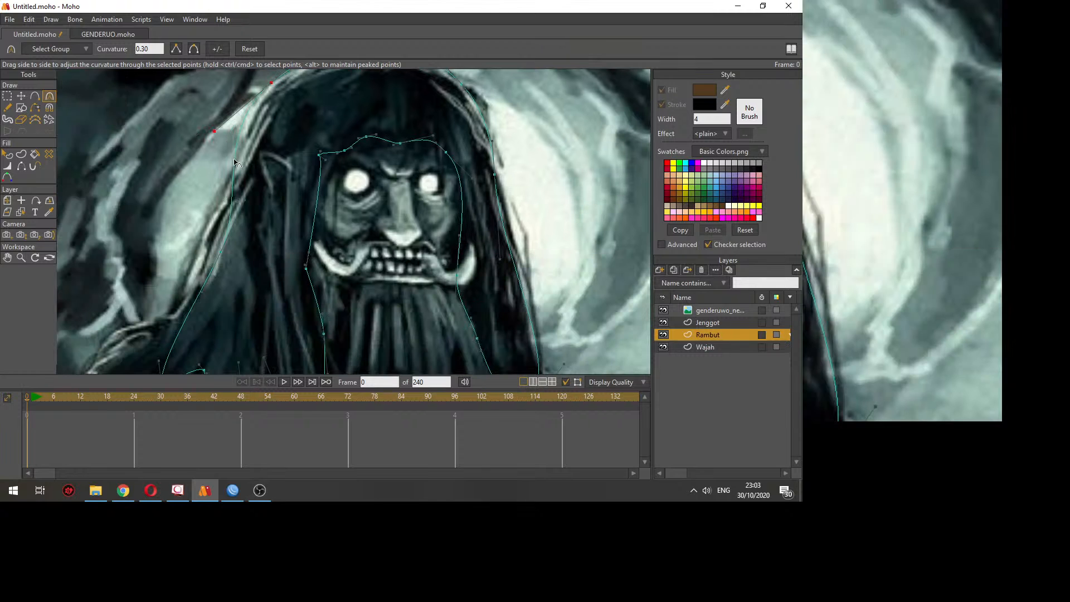
Step: Move the side point of the Rambut hair outline outward beside the face to follow the reference picture
{"action": "left_click", "coordinate": [225, 230]}
{"action": "key", "text": "t"}
{"action": "left_click_drag", "start_coordinate": [226, 244], "coordinate": [205, 234]}
{"action": "left_click_drag", "start_coordinate": [234, 228], "coordinate": [238, 244]}
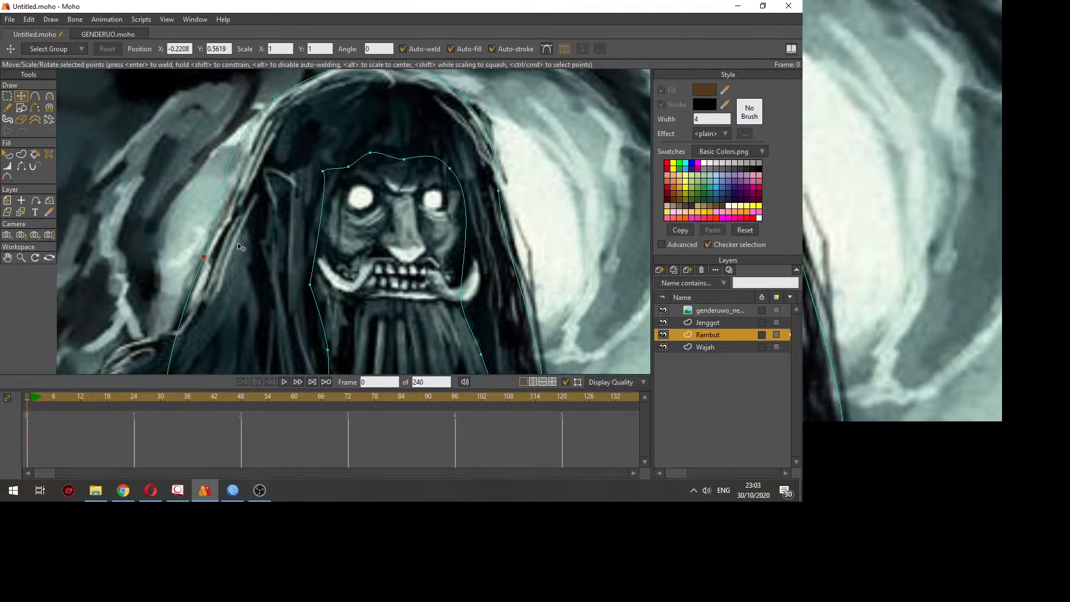
{"action": "key", "text": "c"}
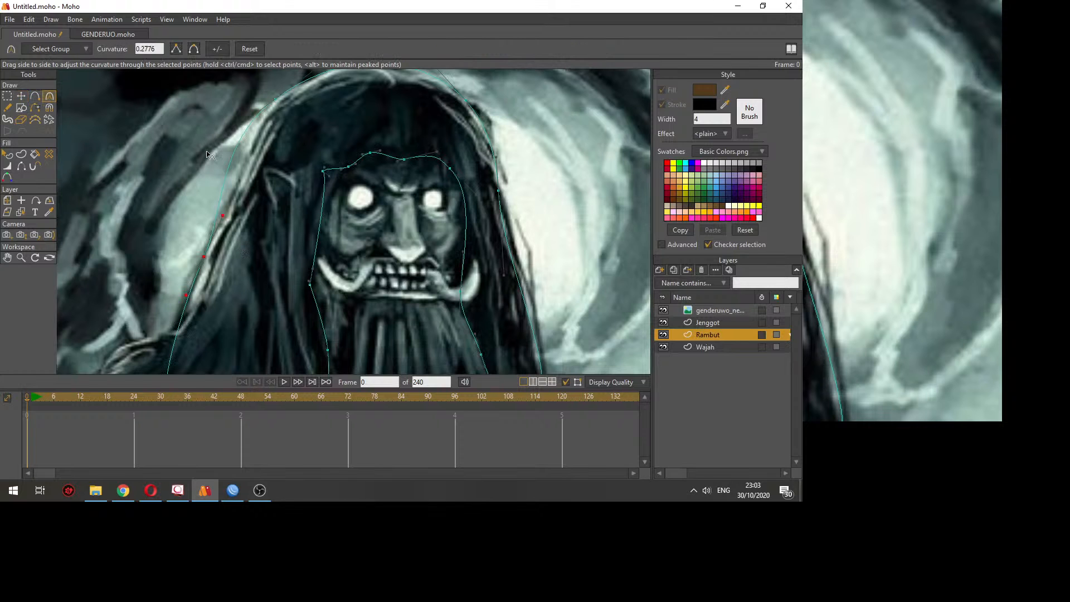
Step: Adjust the curvature of the hair outline down its outer side and at the lower corner with the Curvature tool
{"action": "left_click", "coordinate": [275, 99]}
{"action": "left_click_drag", "start_coordinate": [327, 96], "coordinate": [322, 178]}
{"action": "left_click_drag", "start_coordinate": [338, 118], "coordinate": [312, 147]}
{"action": "left_click_drag", "start_coordinate": [234, 315], "coordinate": [238, 201]}
{"action": "left_click_drag", "start_coordinate": [238, 288], "coordinate": [203, 166]}
{"action": "left_click_drag", "start_coordinate": [134, 246], "coordinate": [140, 252]}
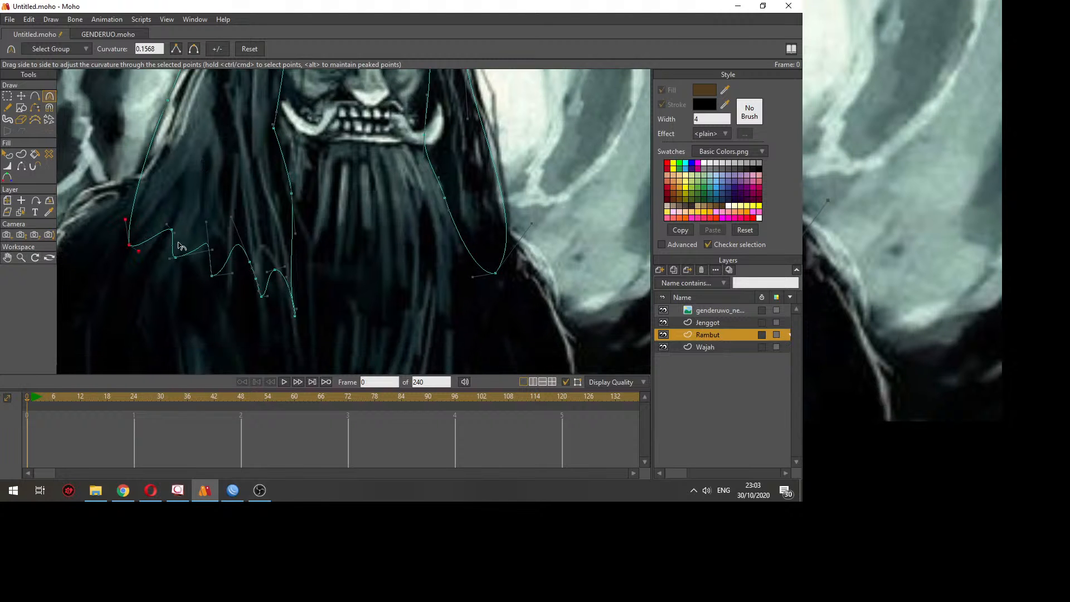
{"action": "left_click_drag", "start_coordinate": [297, 265], "coordinate": [279, 292]}
Step: Hide the reference image and draw four long strand lines in the wide hair lock, running between its interior and the jagged ends
{"action": "left_click", "coordinate": [663, 310]}
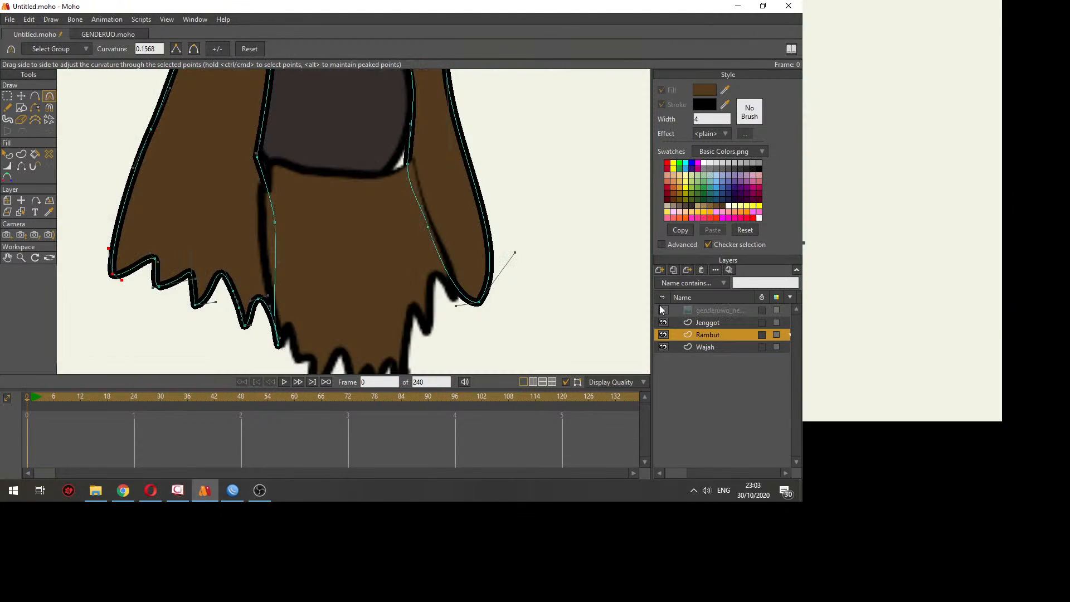
{"action": "key", "text": "a"}
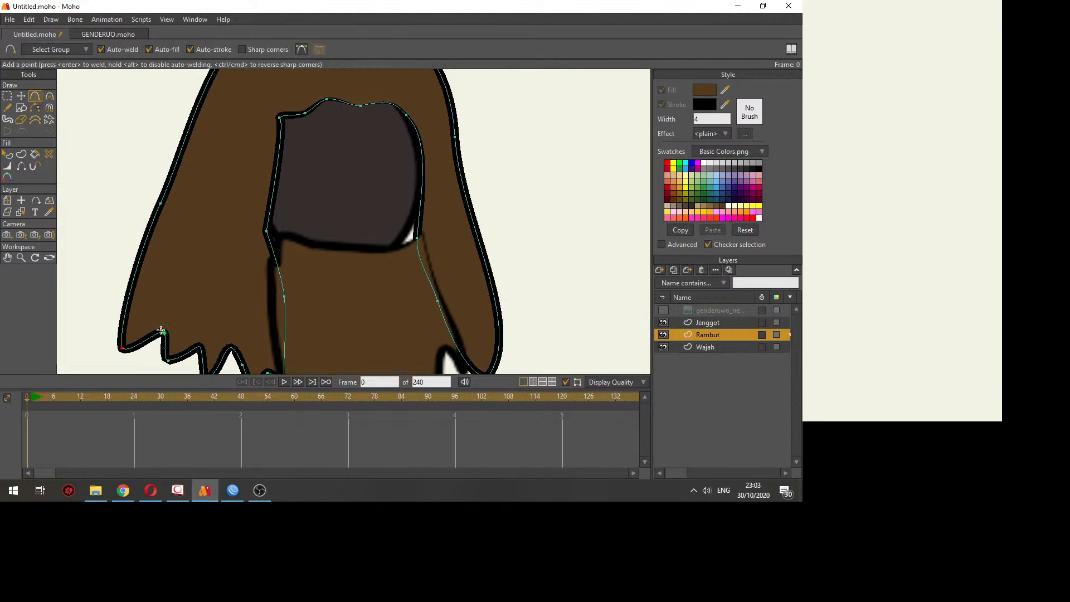
{"action": "left_click_drag", "start_coordinate": [164, 334], "coordinate": [214, 150]}
{"action": "left_click_drag", "start_coordinate": [122, 348], "coordinate": [190, 173]}
{"action": "mouse_move", "coordinate": [236, 228]}
{"action": "left_mouse_down"}
{"action": "mouse_move", "coordinate": [225, 208]}
{"action": "mouse_move", "coordinate": [218, 221]}
{"action": "left_mouse_up"}
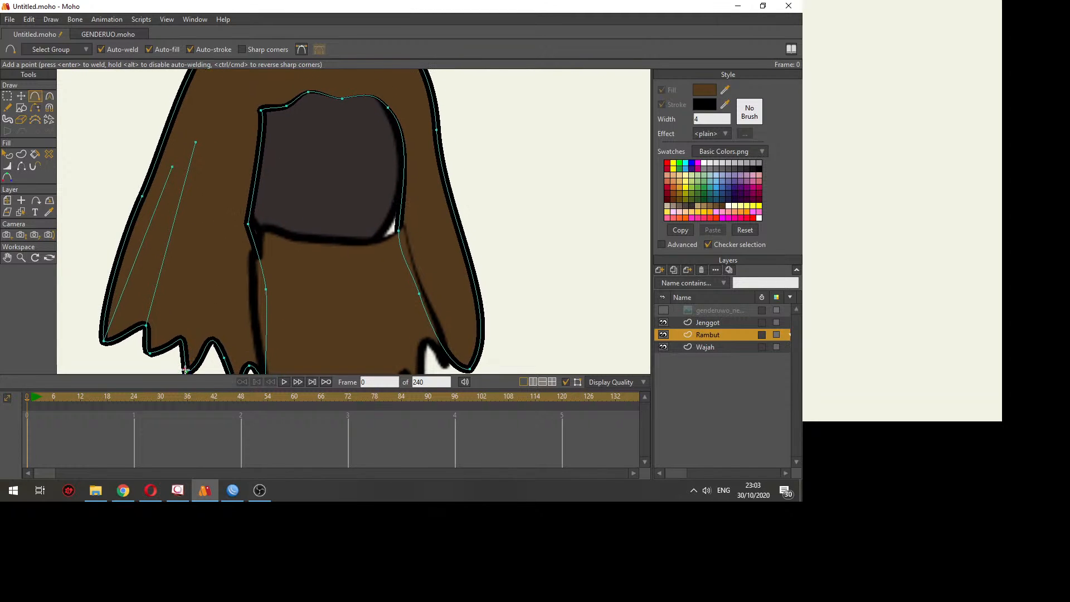
{"action": "left_click_drag", "start_coordinate": [185, 369], "coordinate": [235, 76]}
{"action": "left_click_drag", "start_coordinate": [169, 344], "coordinate": [203, 186]}
Step: Select all edges on the Rambut layer and create a shape with fill and stroke that includes the new strand lines
{"action": "key", "text": "ctrl+a"}
{"action": "key", "text": "u"}
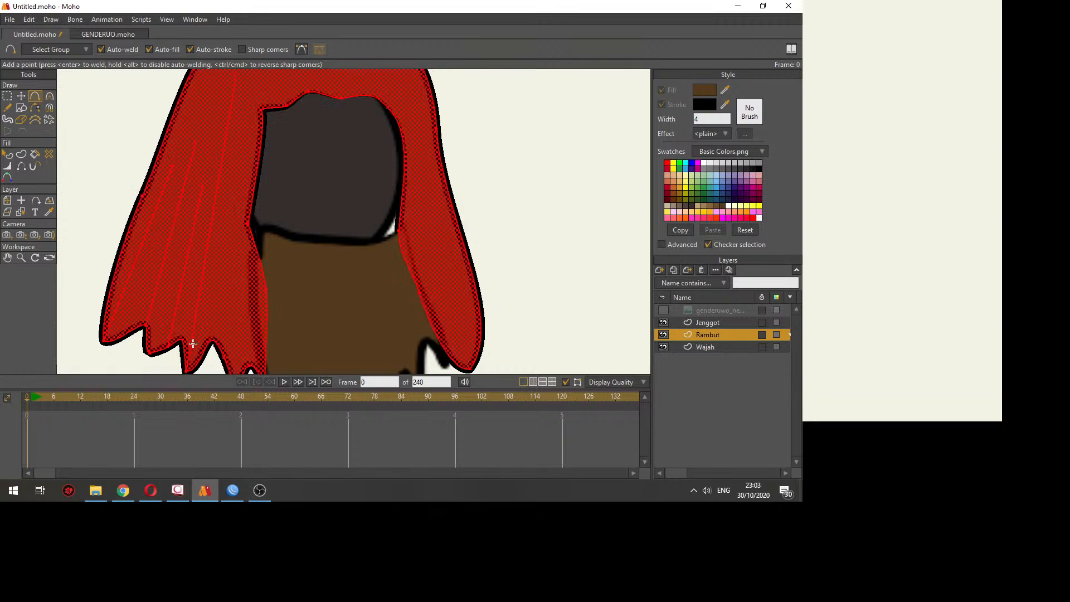
{"action": "key", "text": "space"}
Step: Add another strand line in the wide hair lock beside the face and two strand lines in the narrow lock opposite
{"action": "key", "text": "a"}
{"action": "mouse_move", "coordinate": [221, 347]}
{"action": "left_mouse_down"}
{"action": "mouse_move", "coordinate": [210, 316]}
{"action": "mouse_move", "coordinate": [227, 318]}
{"action": "mouse_move", "coordinate": [217, 321]}
{"action": "left_mouse_up"}
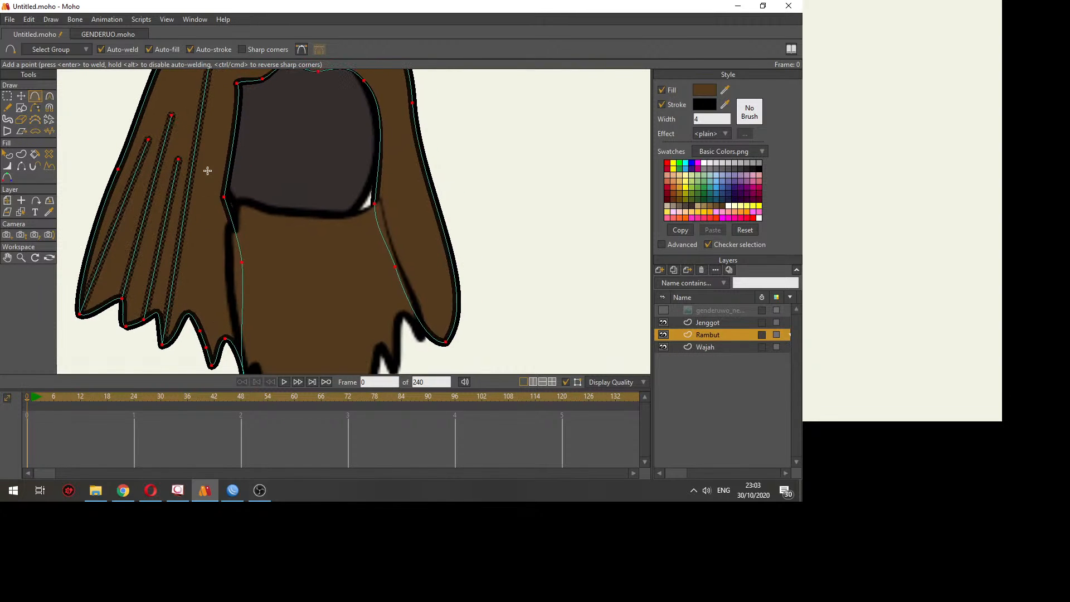
{"action": "mouse_move", "coordinate": [212, 155]}
{"action": "left_mouse_down"}
{"action": "mouse_move", "coordinate": [199, 229]}
{"action": "mouse_move", "coordinate": [203, 357]}
{"action": "mouse_move", "coordinate": [200, 331]}
{"action": "left_mouse_up"}
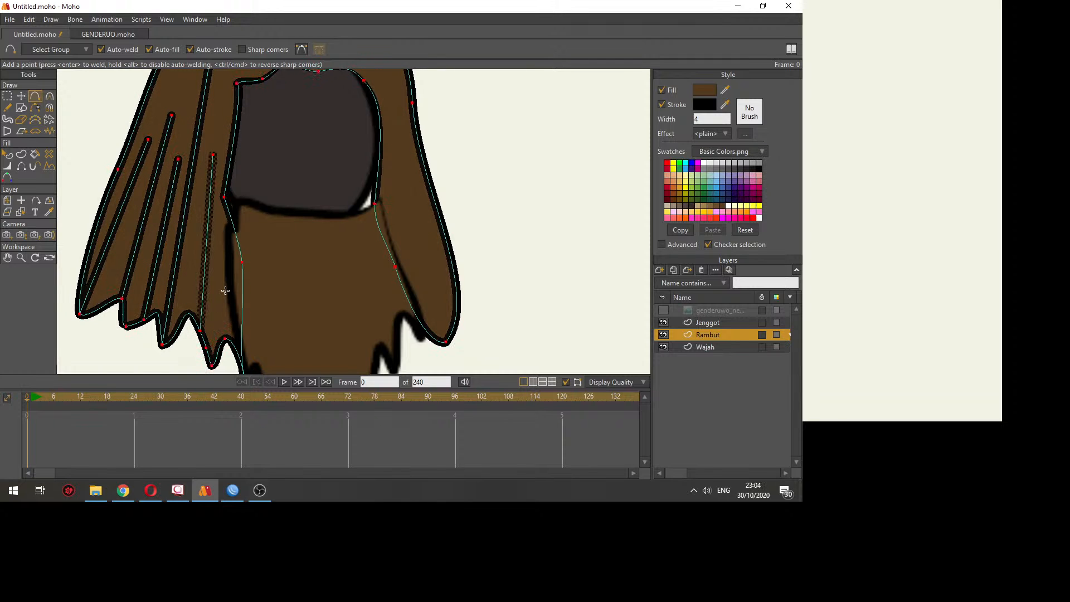
{"action": "left_click_drag", "start_coordinate": [312, 280], "coordinate": [313, 308]}
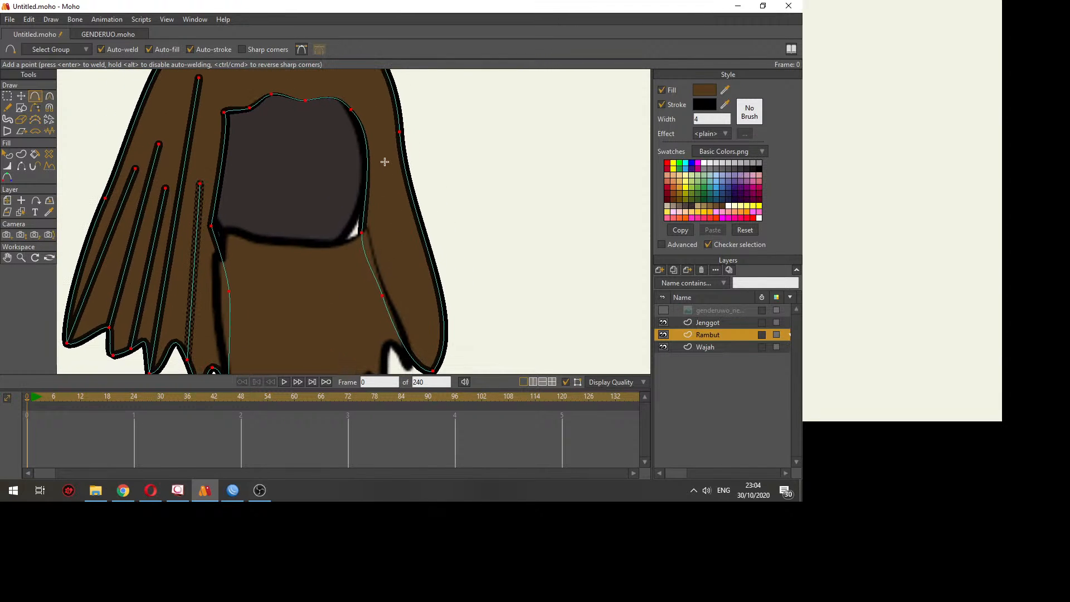
{"action": "mouse_move", "coordinate": [385, 162]}
{"action": "left_mouse_down"}
{"action": "mouse_move", "coordinate": [412, 373]}
{"action": "mouse_move", "coordinate": [433, 370]}
{"action": "left_mouse_up"}
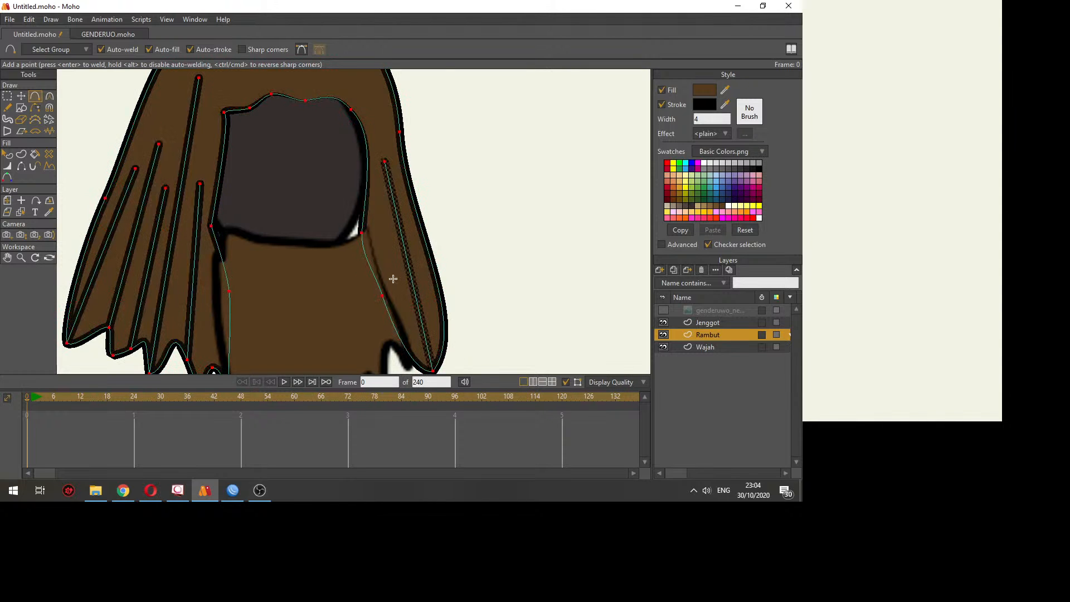
{"action": "left_click_drag", "start_coordinate": [383, 295], "coordinate": [379, 212]}
{"action": "left_click_drag", "start_coordinate": [430, 303], "coordinate": [429, 344]}
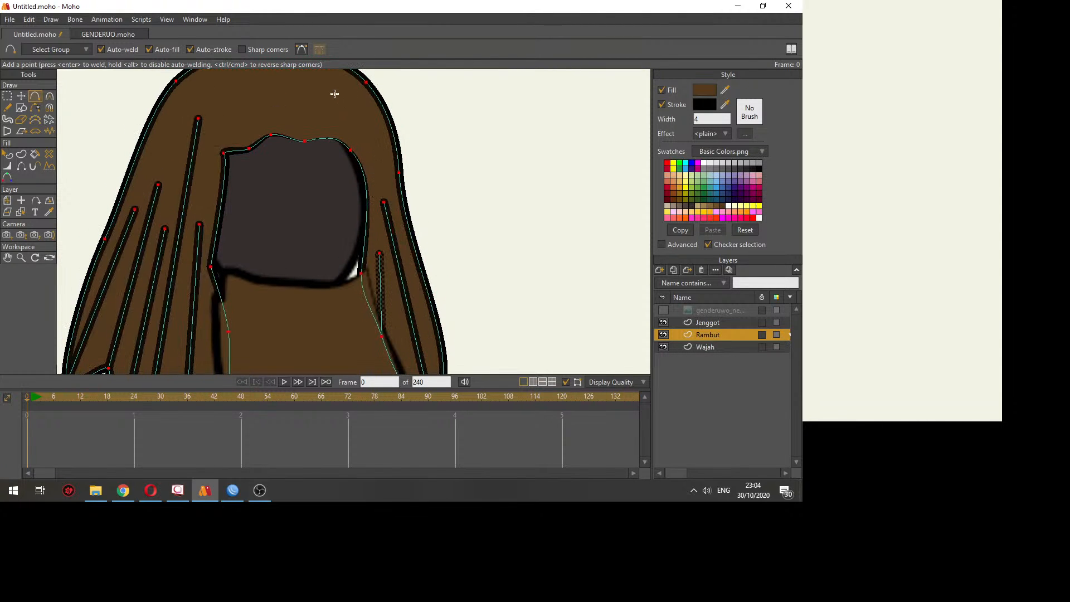
Step: Draw short diagonal strand lines across the crown and fringe above the forehead
{"action": "left_click_drag", "start_coordinate": [337, 94], "coordinate": [399, 172]}
{"action": "left_click_drag", "start_coordinate": [304, 166], "coordinate": [346, 244]}
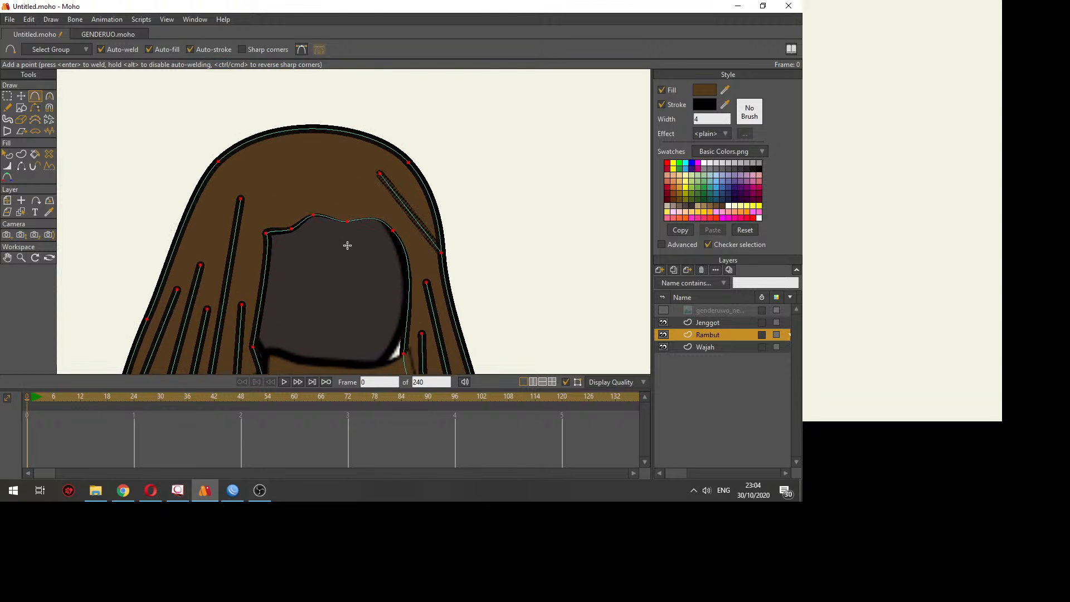
{"action": "left_click_drag", "start_coordinate": [329, 149], "coordinate": [253, 218]}
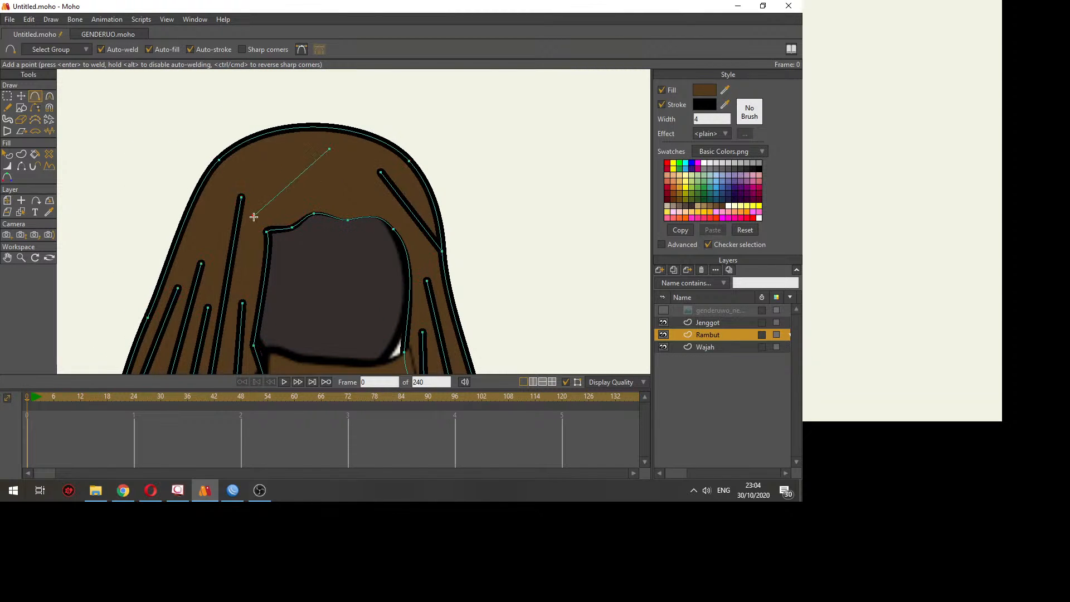
{"action": "mouse_move", "coordinate": [315, 181]}
{"action": "left_mouse_down"}
{"action": "mouse_move", "coordinate": [292, 226]}
{"action": "mouse_move", "coordinate": [342, 177]}
{"action": "mouse_move", "coordinate": [393, 228]}
{"action": "left_mouse_up"}
{"action": "left_click_drag", "start_coordinate": [294, 275], "coordinate": [306, 220]}
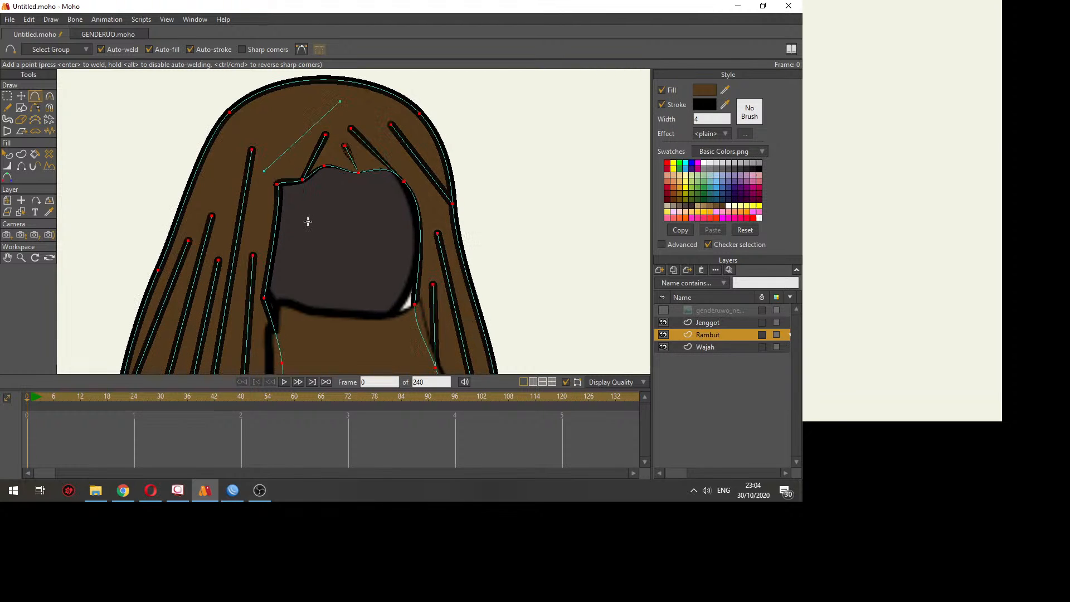
Step: Deselect all hair points and bend the strand lines of the side locks and fringe into gentle curves with the Curvature tool
{"action": "left_click", "coordinate": [8, 154]}
{"action": "scroll", "coordinate": [194, 252], "scroll_direction": "down", "scroll_amount": 2}
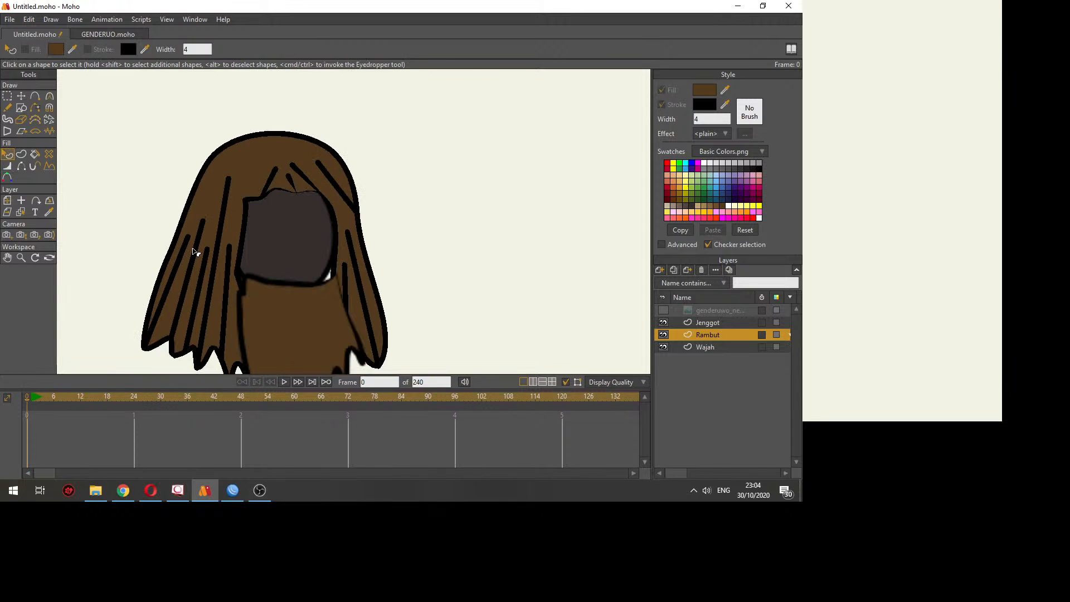
{"action": "scroll", "coordinate": [194, 252], "scroll_direction": "up", "scroll_amount": 1}
{"action": "key", "text": "c"}
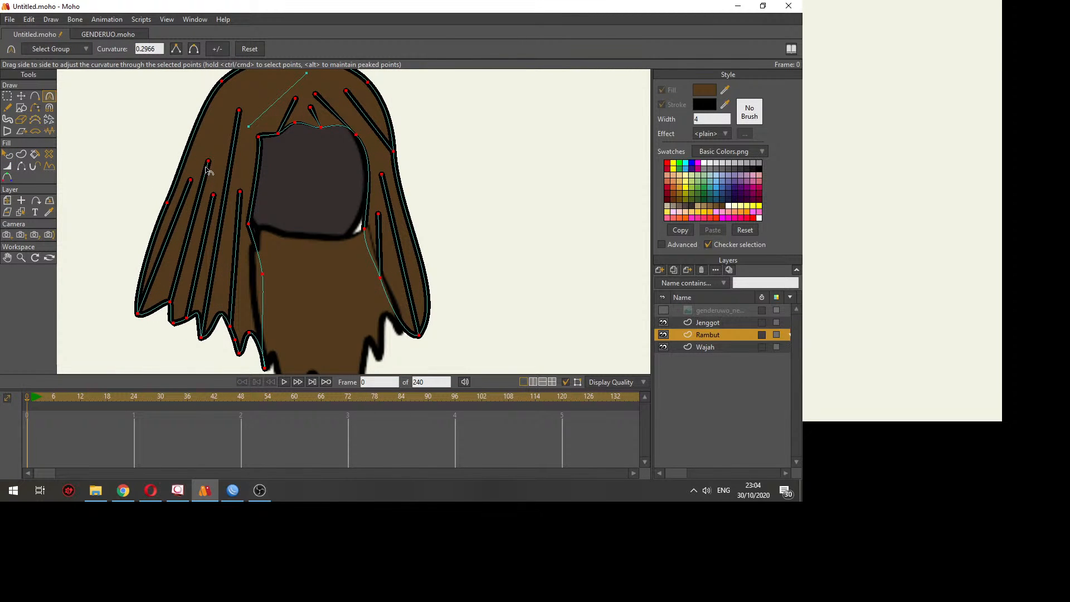
{"action": "left_click", "coordinate": [7, 96]}
{"action": "left_click", "coordinate": [128, 121]}
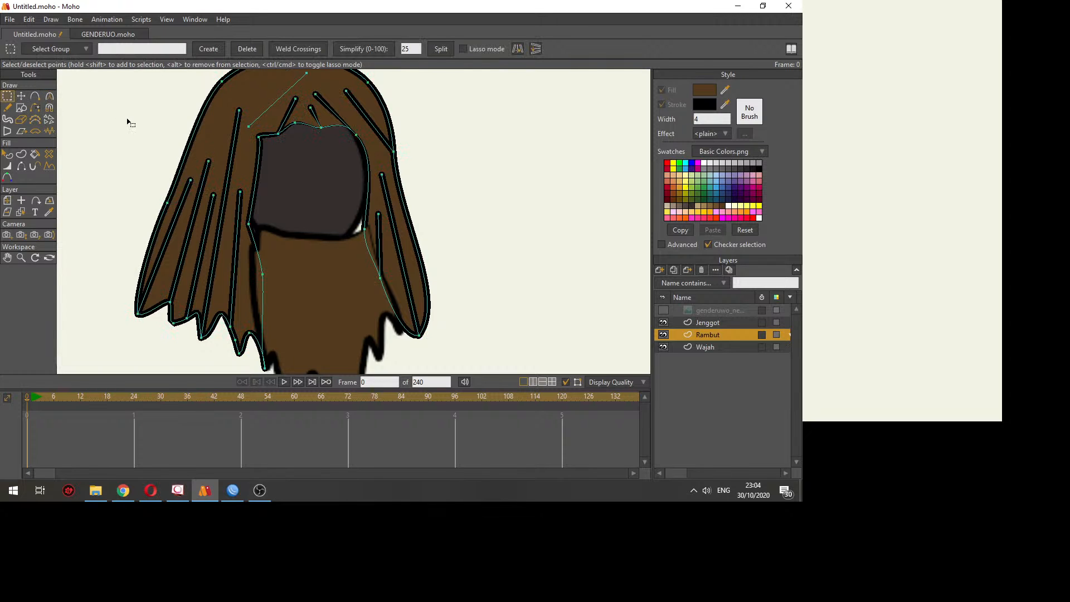
{"action": "key", "text": "c"}
{"action": "left_click_drag", "start_coordinate": [196, 208], "coordinate": [172, 247]}
{"action": "left_click_drag", "start_coordinate": [173, 225], "coordinate": [186, 245]}
{"action": "left_click_drag", "start_coordinate": [235, 150], "coordinate": [221, 188]}
{"action": "key", "text": "ctrl+z"}
{"action": "mouse_move", "coordinate": [236, 243]}
{"action": "left_mouse_down"}
{"action": "mouse_move", "coordinate": [251, 252]}
{"action": "mouse_move", "coordinate": [227, 254]}
{"action": "left_mouse_up"}
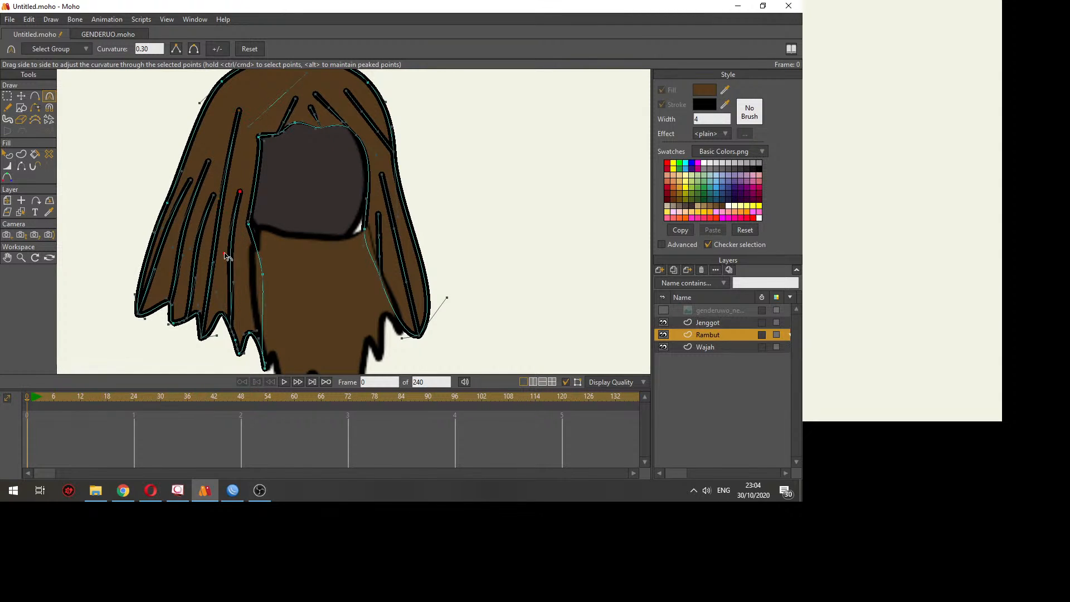
{"action": "left_click_drag", "start_coordinate": [280, 123], "coordinate": [368, 153]}
{"action": "left_click_drag", "start_coordinate": [388, 260], "coordinate": [401, 258]}
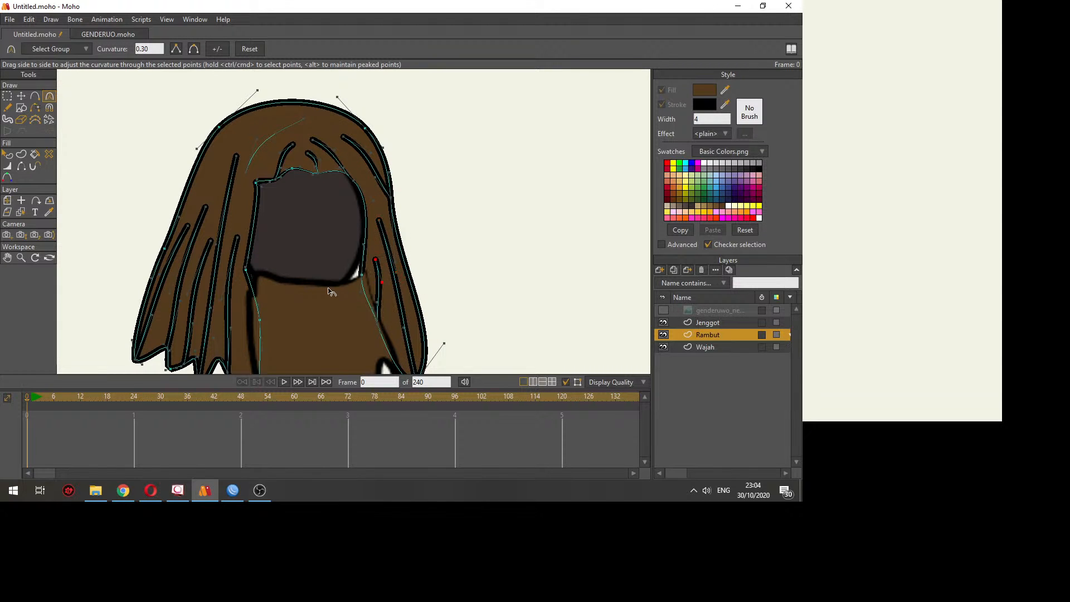
Step: On the Jenggot layer, draw a row of long strand lines down the beard to its jagged tips
{"action": "scroll", "coordinate": [329, 291], "scroll_direction": "down", "scroll_amount": 3}
{"action": "key", "text": "a"}
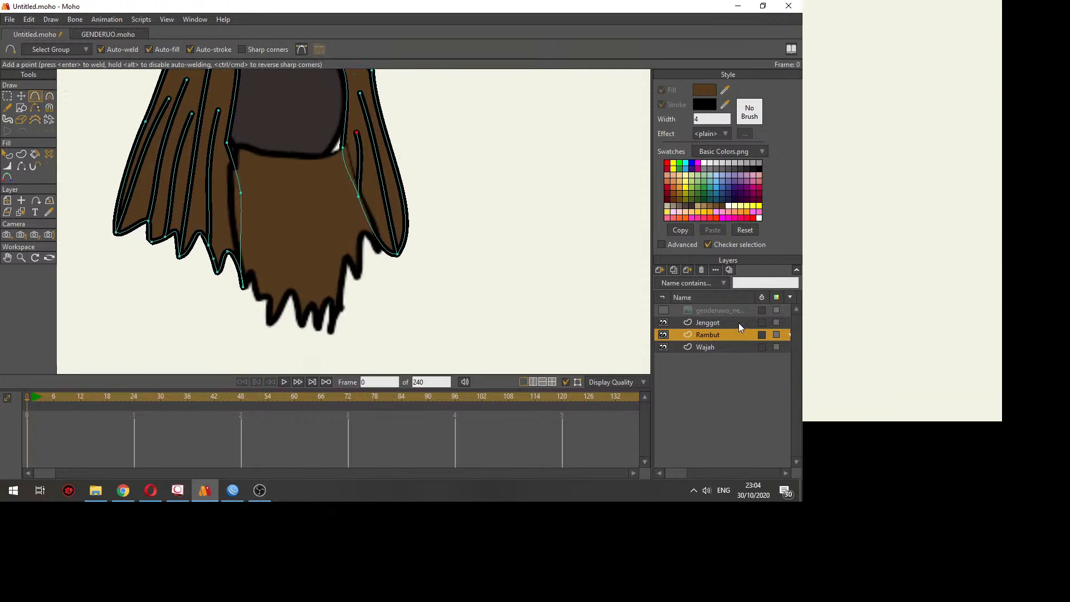
{"action": "left_click", "coordinate": [739, 323]}
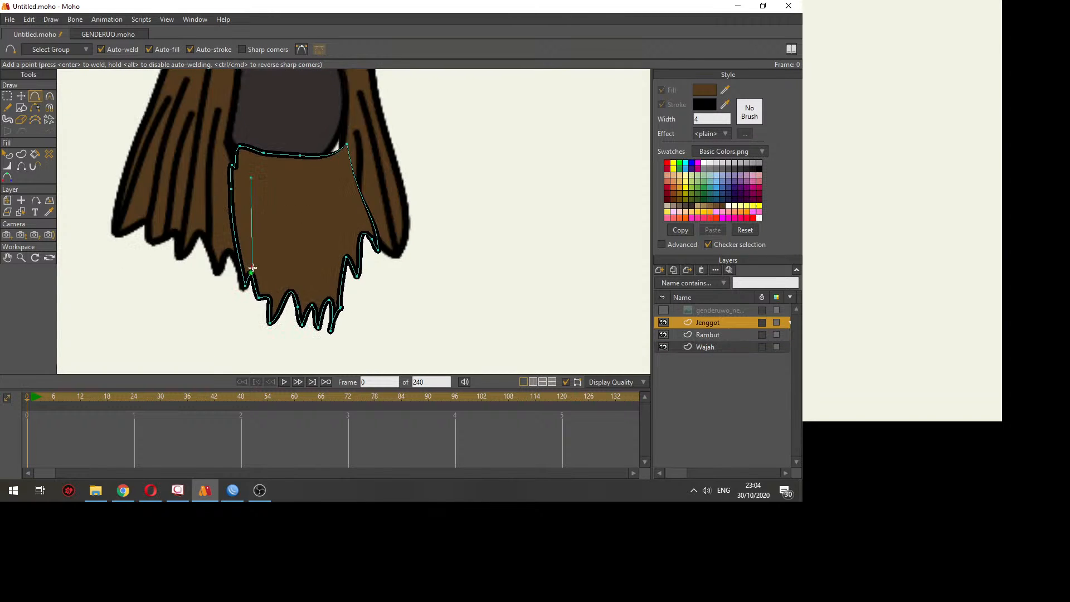
{"action": "mouse_move", "coordinate": [251, 178]}
{"action": "left_mouse_down"}
{"action": "mouse_move", "coordinate": [246, 287]}
{"action": "mouse_move", "coordinate": [270, 238]}
{"action": "mouse_move", "coordinate": [261, 296]}
{"action": "left_mouse_up"}
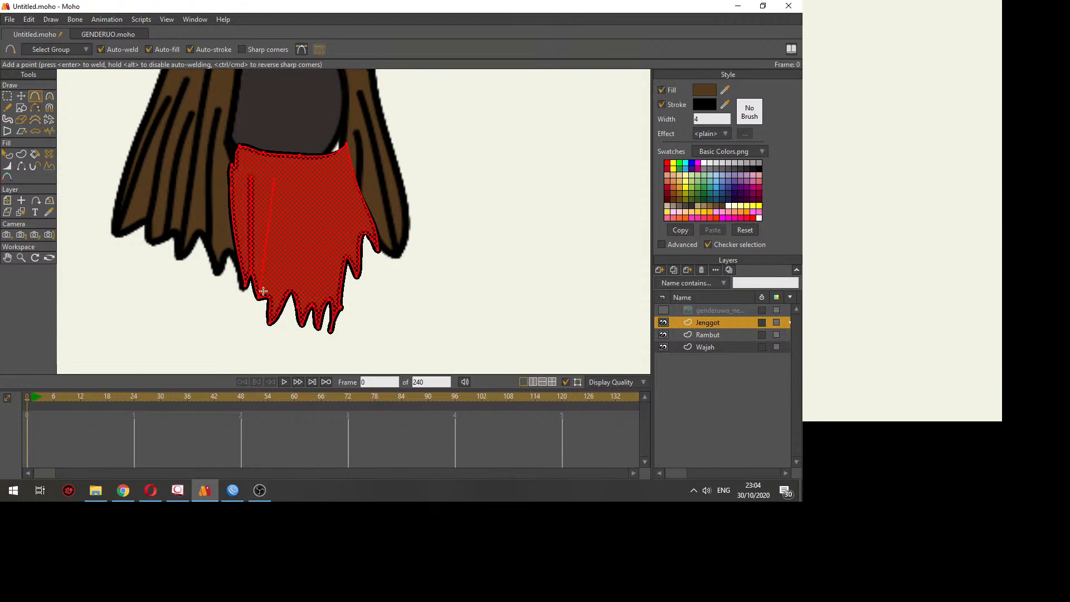
{"action": "left_click_drag", "start_coordinate": [290, 189], "coordinate": [270, 323]}
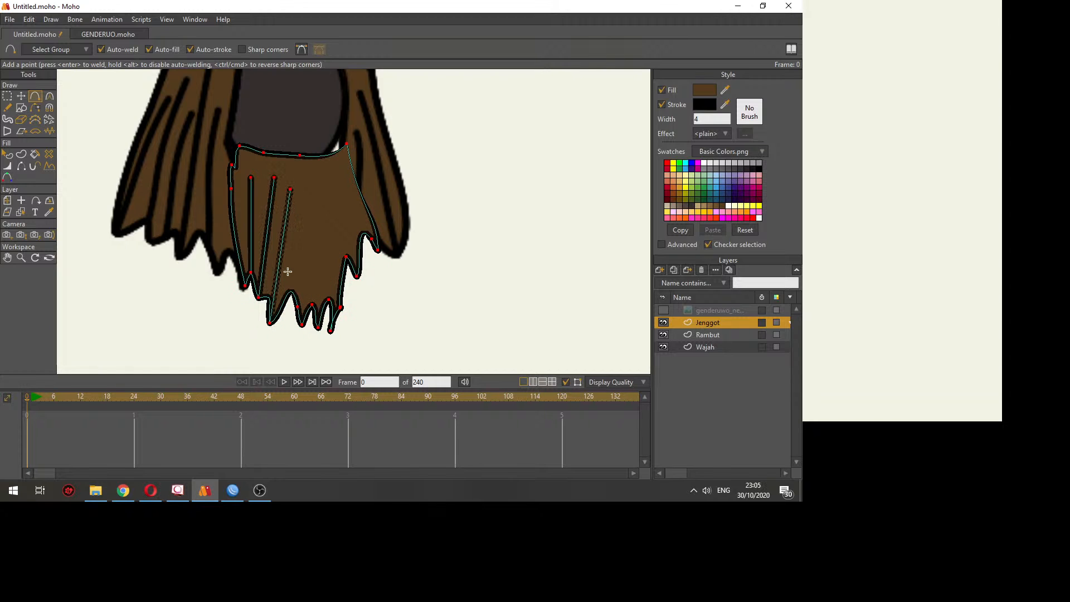
{"action": "left_click_drag", "start_coordinate": [301, 188], "coordinate": [298, 306]}
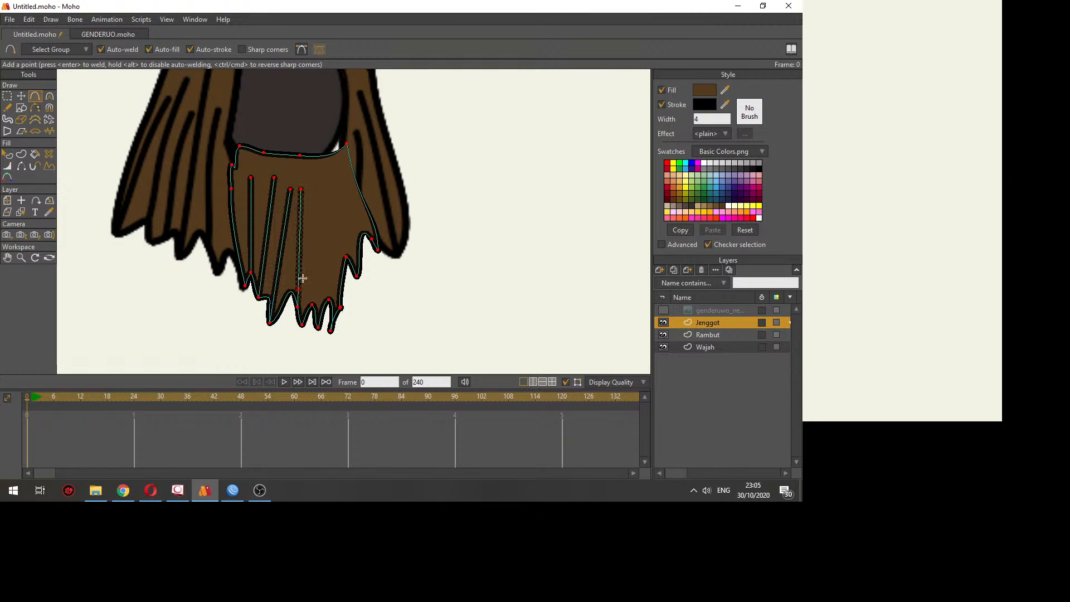
{"action": "mouse_move", "coordinate": [321, 188]}
{"action": "left_mouse_down"}
{"action": "mouse_move", "coordinate": [312, 304]}
{"action": "mouse_move", "coordinate": [328, 300]}
{"action": "left_mouse_up"}
{"action": "left_click_drag", "start_coordinate": [343, 185], "coordinate": [346, 257]}
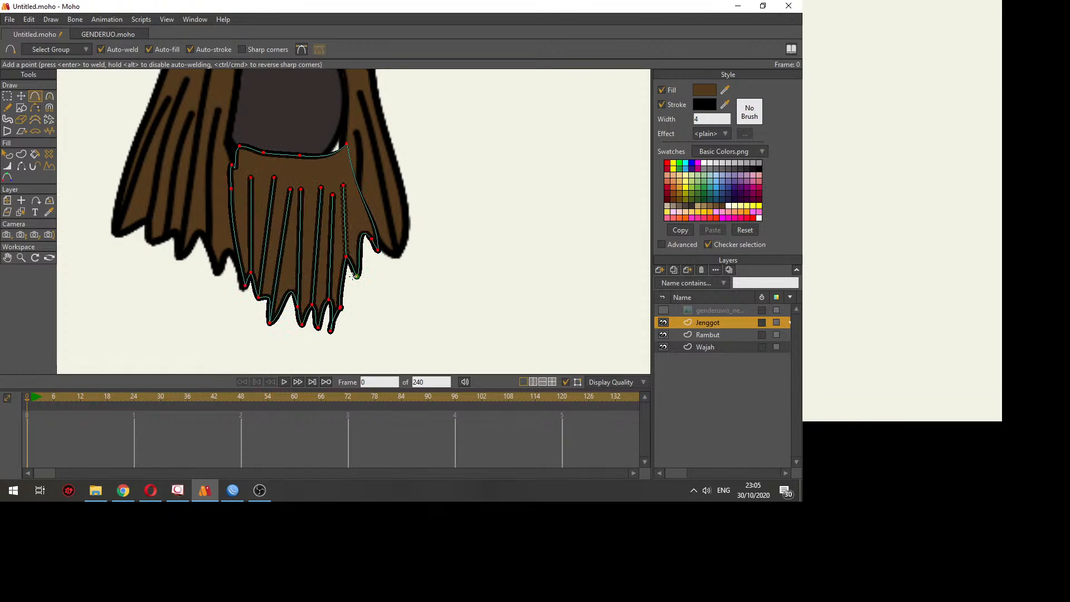
Step: Bend the beard's strand lines into slight curves with the Curvature tool
{"action": "left_click", "coordinate": [49, 96]}
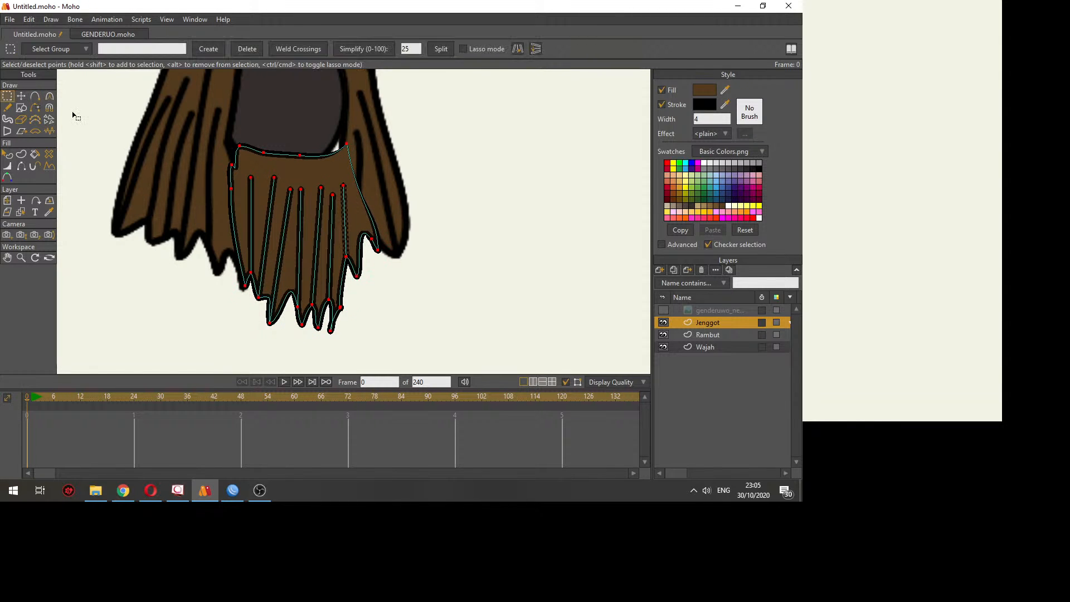
{"action": "left_click", "coordinate": [258, 209]}
{"action": "left_click_drag", "start_coordinate": [268, 216], "coordinate": [321, 234]}
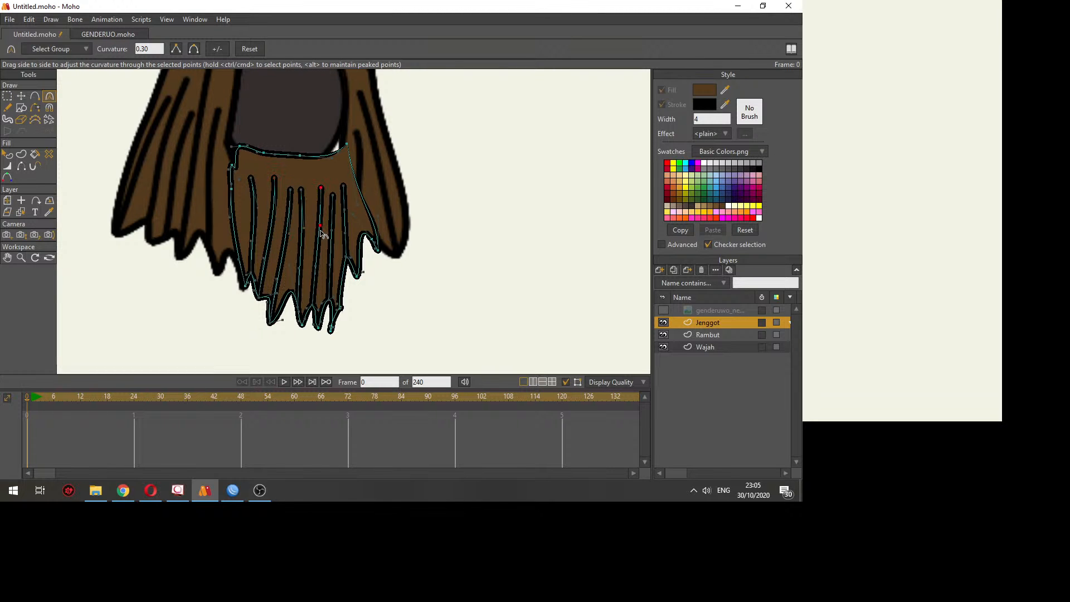
{"action": "scroll", "coordinate": [322, 234], "scroll_direction": "down", "scroll_amount": 4}
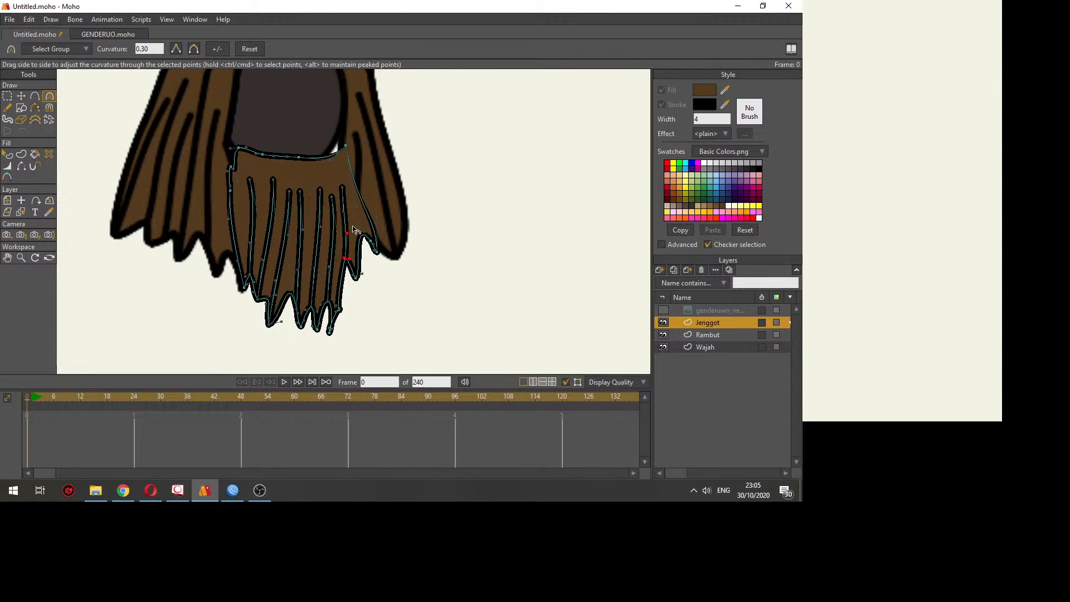
Step: Try to set the stroke width to 2 for the whole beard by selecting all its edges with the Create Shape tool
{"action": "left_click", "coordinate": [23, 156]}
{"action": "left_click_drag", "start_coordinate": [181, 199], "coordinate": [358, 375]}
{"action": "left_click_drag", "start_coordinate": [192, 134], "coordinate": [342, 381]}
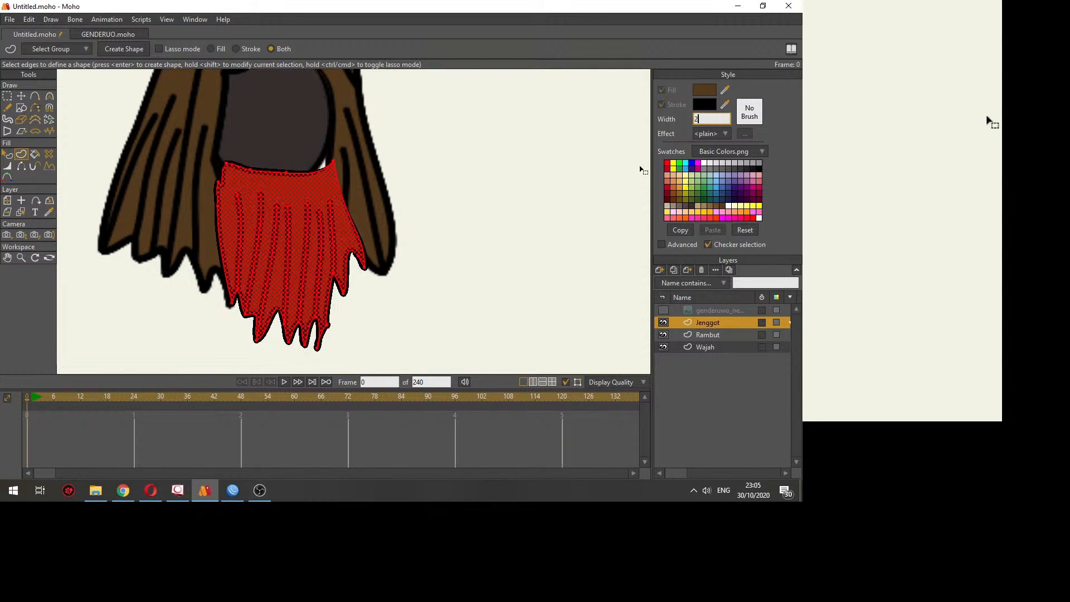
{"action": "key", "text": "Return"}
{"action": "left_click_drag", "start_coordinate": [441, 147], "coordinate": [148, 338]}
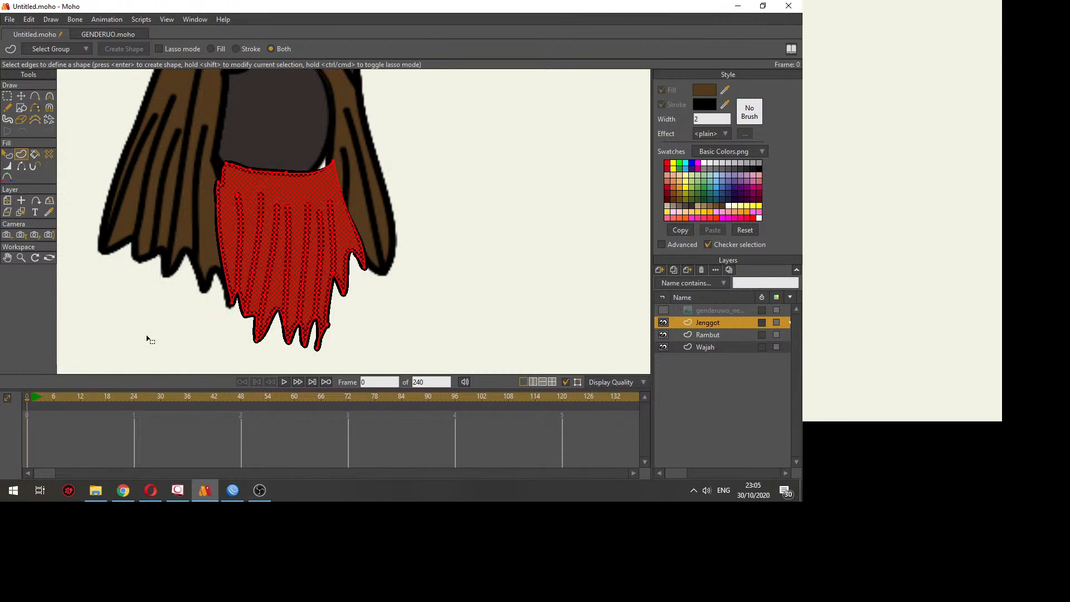
Step: Select the beard's strand line shapes and set their stroke width to 2
{"action": "left_click", "coordinate": [7, 157]}
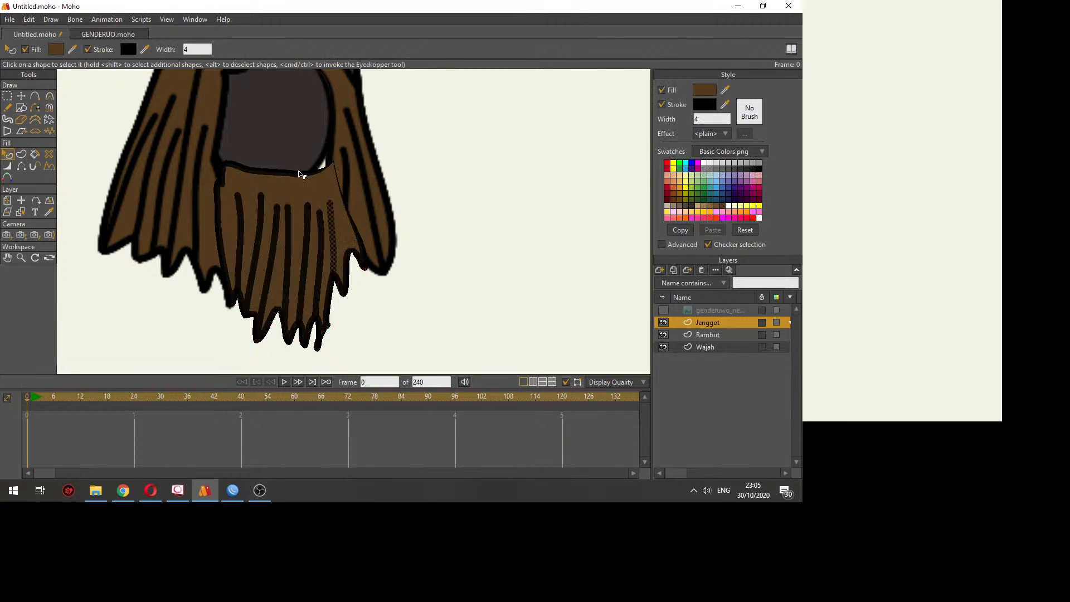
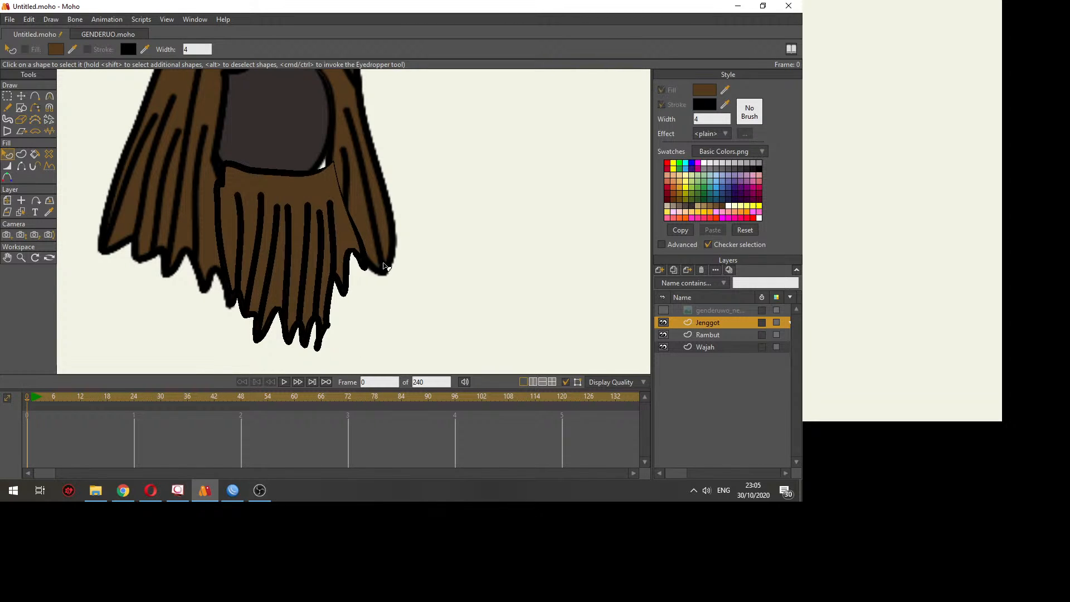
{"action": "double_click", "coordinate": [708, 122]}
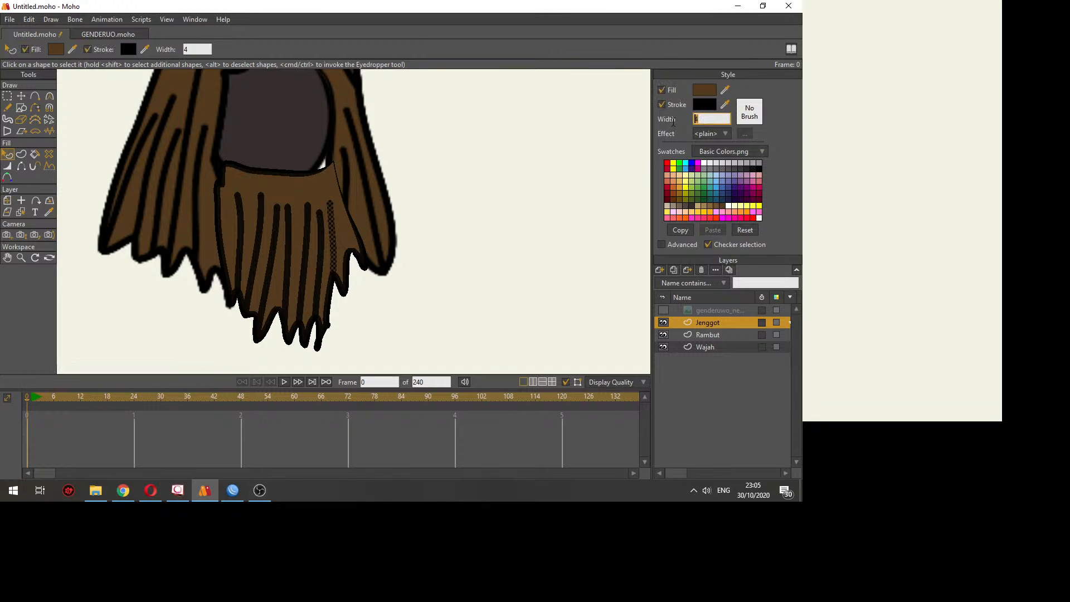
{"action": "type", "text": "2"}
{"action": "left_click", "coordinate": [500, 245]}
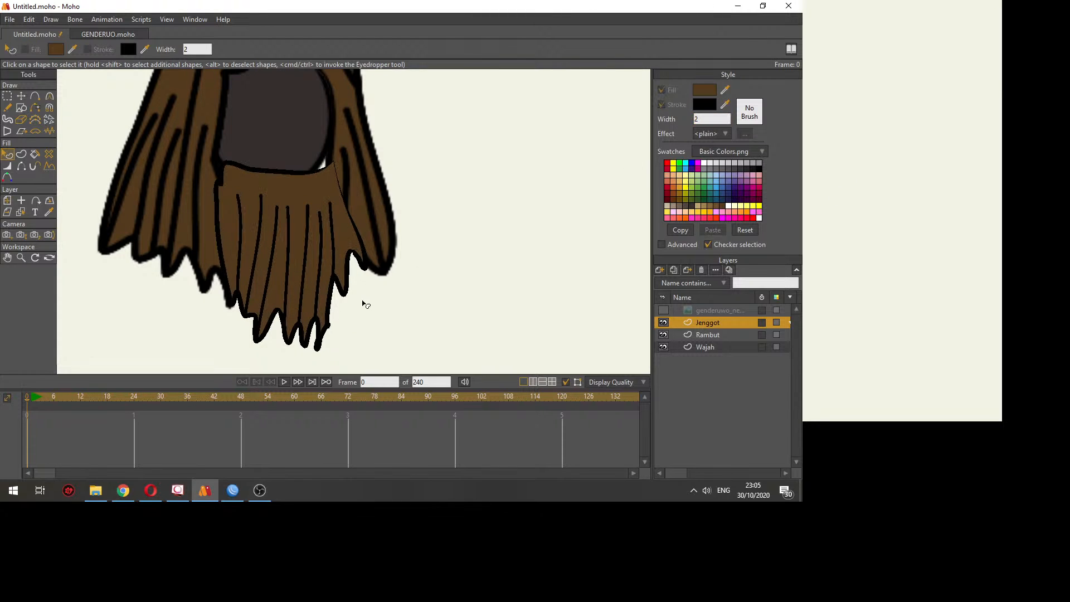
Step: Hide the edges along the beard's upper border below the face with the Hide Edge tool
{"action": "left_click_drag", "start_coordinate": [362, 304], "coordinate": [395, 386]}
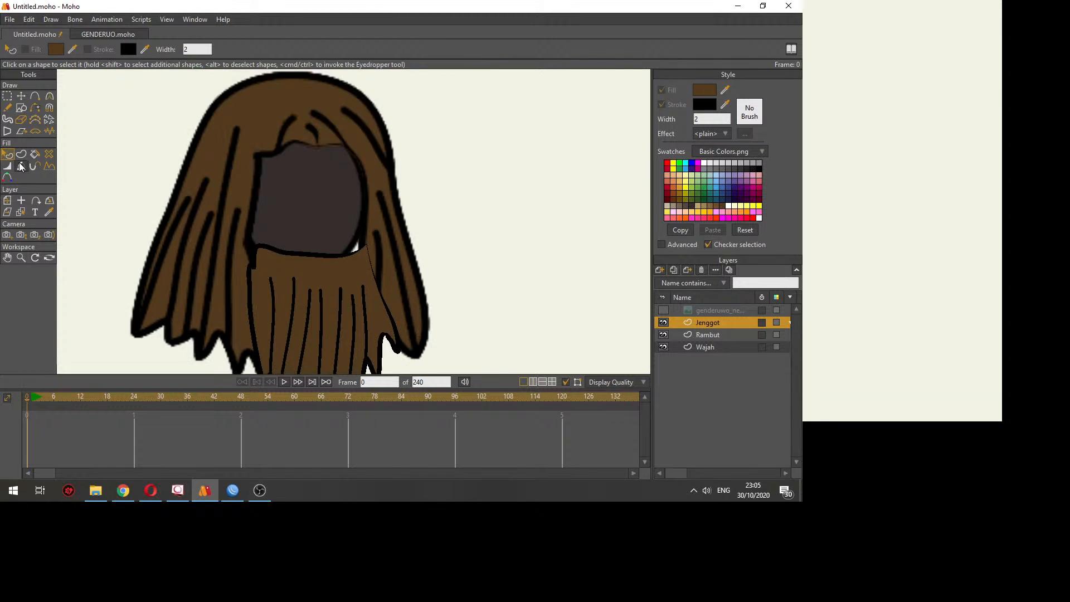
{"action": "left_click", "coordinate": [21, 166]}
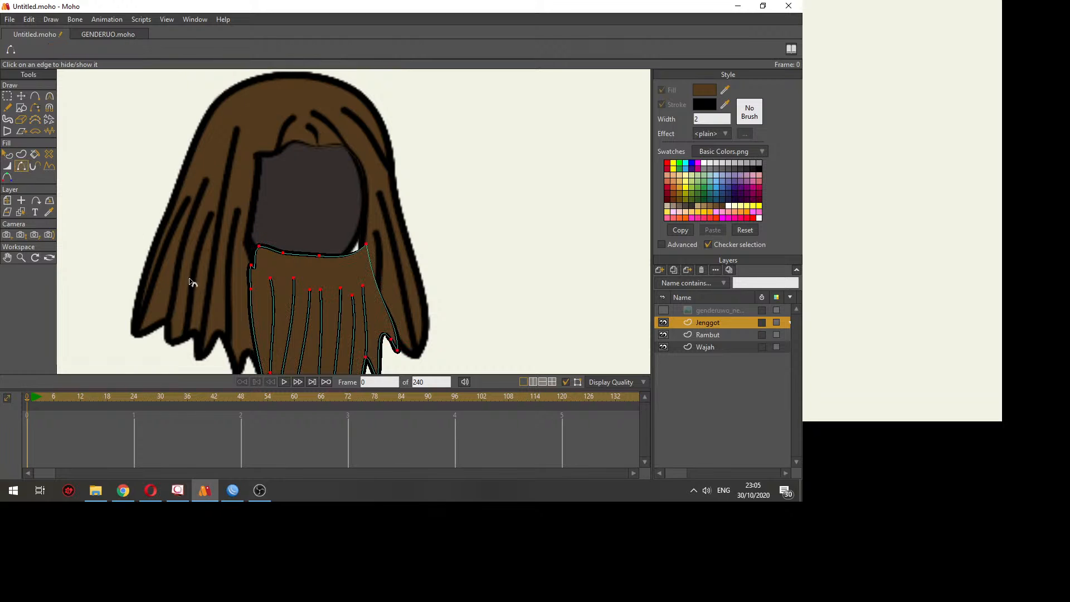
{"action": "left_click", "coordinate": [346, 254]}
{"action": "left_click", "coordinate": [276, 251]}
{"action": "left_click", "coordinate": [8, 156]}
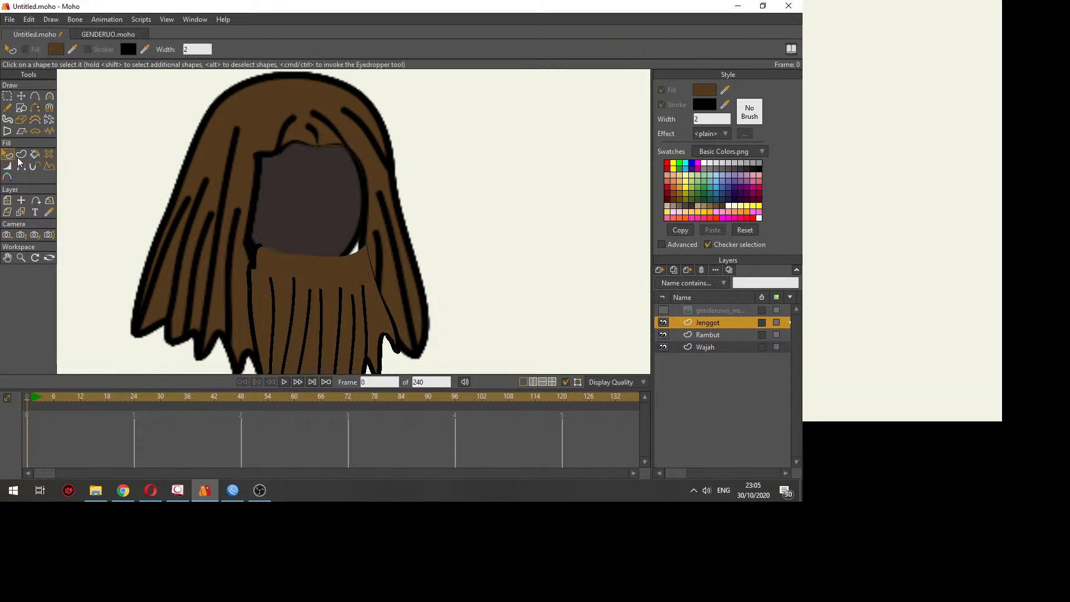
Step: Select the main hair shape on the Rambut layer and set its stroke width to 2
{"action": "left_click", "coordinate": [715, 337]}
{"action": "left_click", "coordinate": [186, 177]}
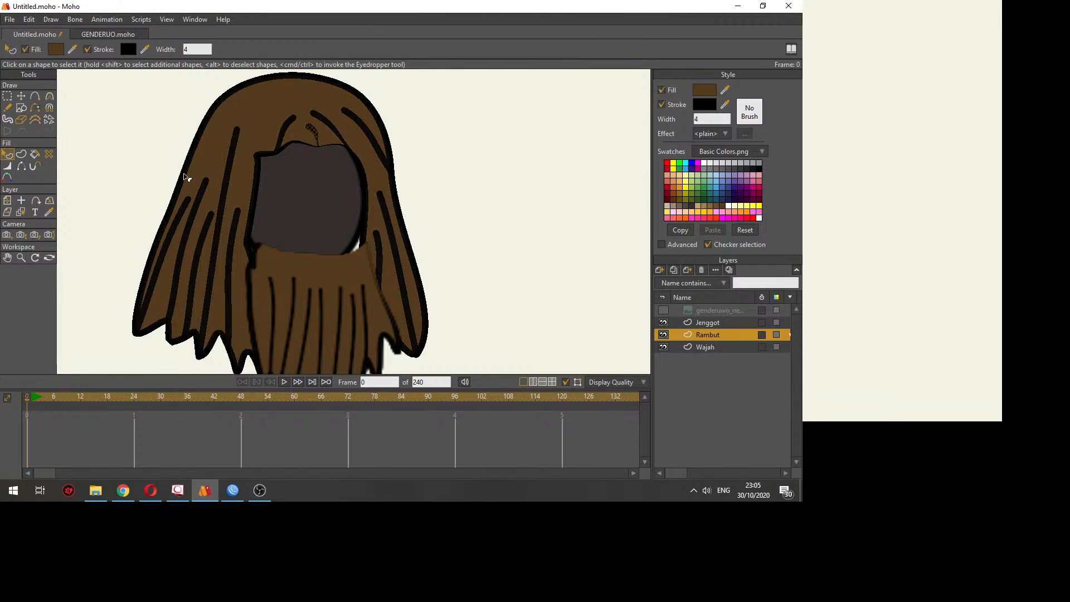
{"action": "left_click_drag", "start_coordinate": [703, 119], "coordinate": [685, 122]}
{"action": "type", "text": "2"}
{"action": "key", "text": "Return"}
{"action": "left_click", "coordinate": [551, 189]}
{"action": "scroll", "coordinate": [516, 318], "scroll_direction": "down", "scroll_amount": 2}
{"action": "mouse_move", "coordinate": [515, 319]}
{"action": "left_mouse_down"}
{"action": "mouse_move", "coordinate": [469, 244]}
{"action": "mouse_move", "coordinate": [505, 339]}
{"action": "left_mouse_up"}
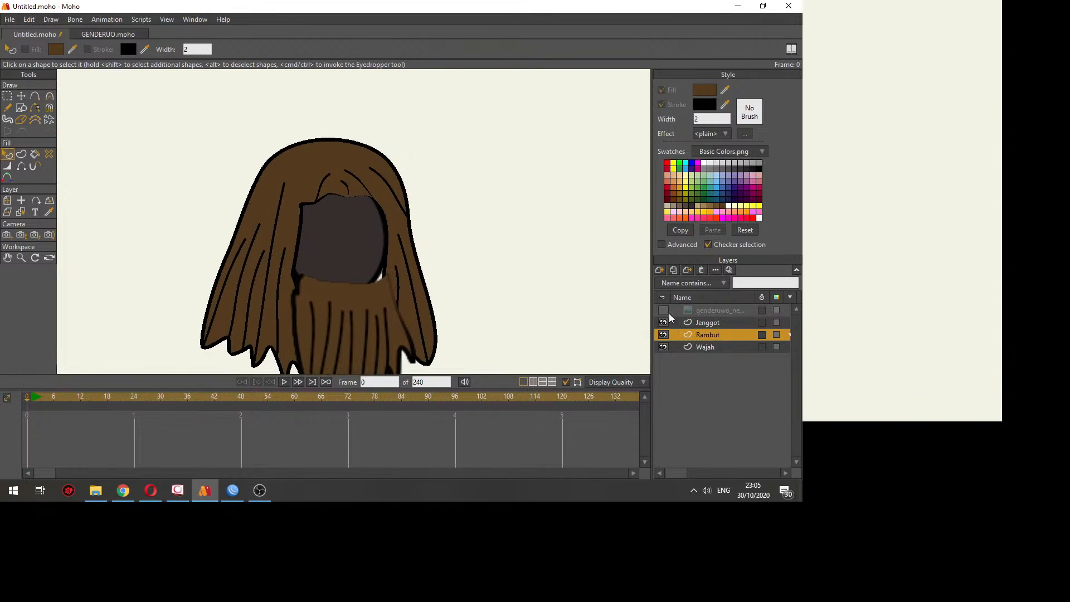
Step: Show the reference image and add a vector layer named Mata directly above Jenggot
{"action": "left_click", "coordinate": [663, 311]}
{"action": "scroll", "coordinate": [452, 217], "scroll_direction": "up", "scroll_amount": 4}
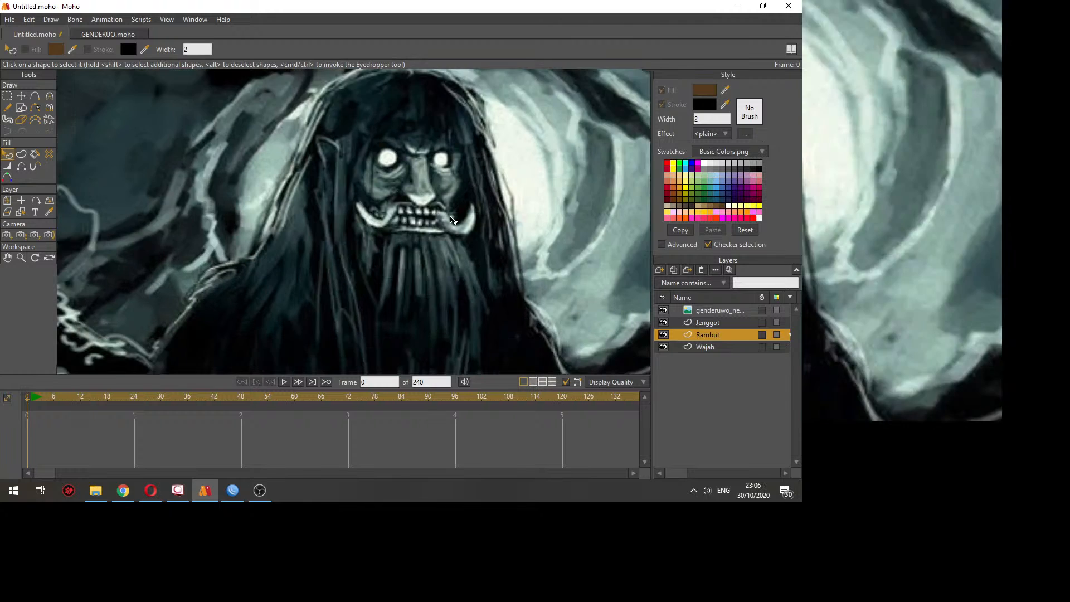
{"action": "left_click", "coordinate": [691, 322]}
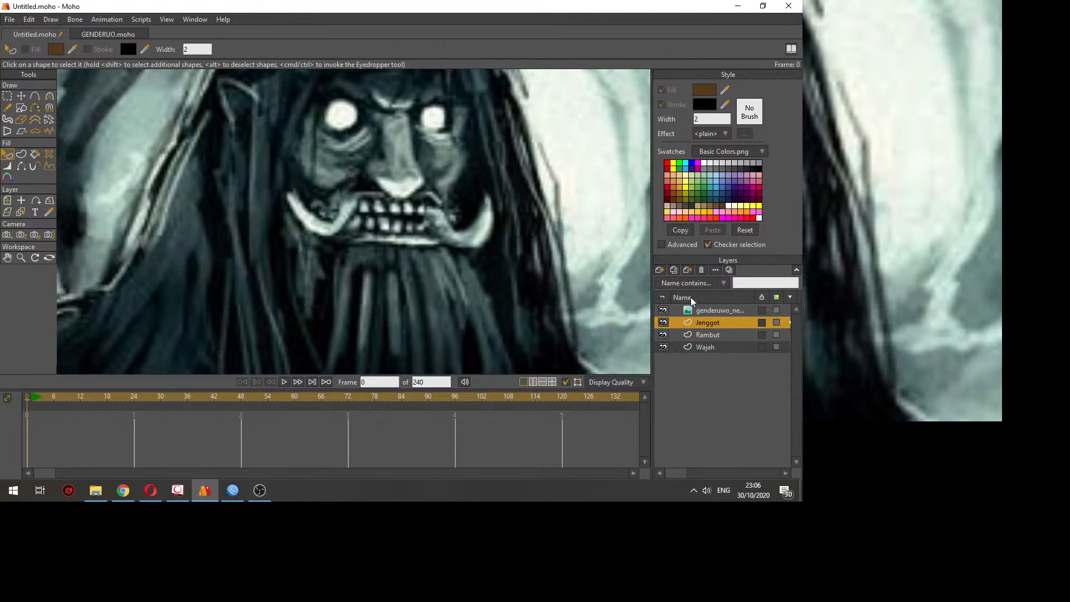
{"action": "left_click", "coordinate": [660, 270]}
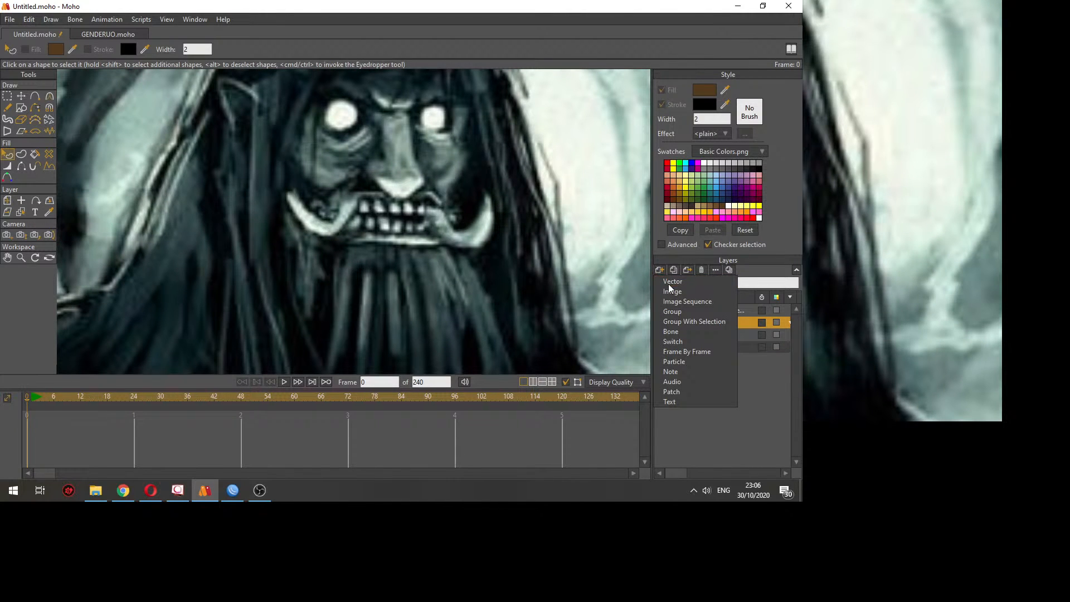
{"action": "left_click", "coordinate": [670, 282]}
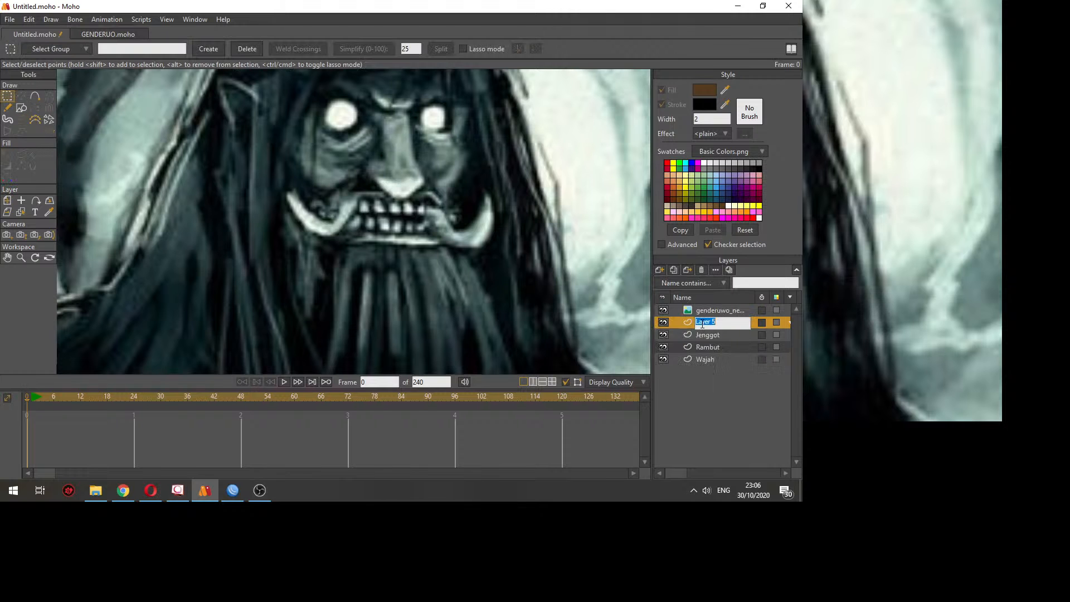
{"action": "type", "text": "Mata"}
{"action": "key", "text": "Return"}
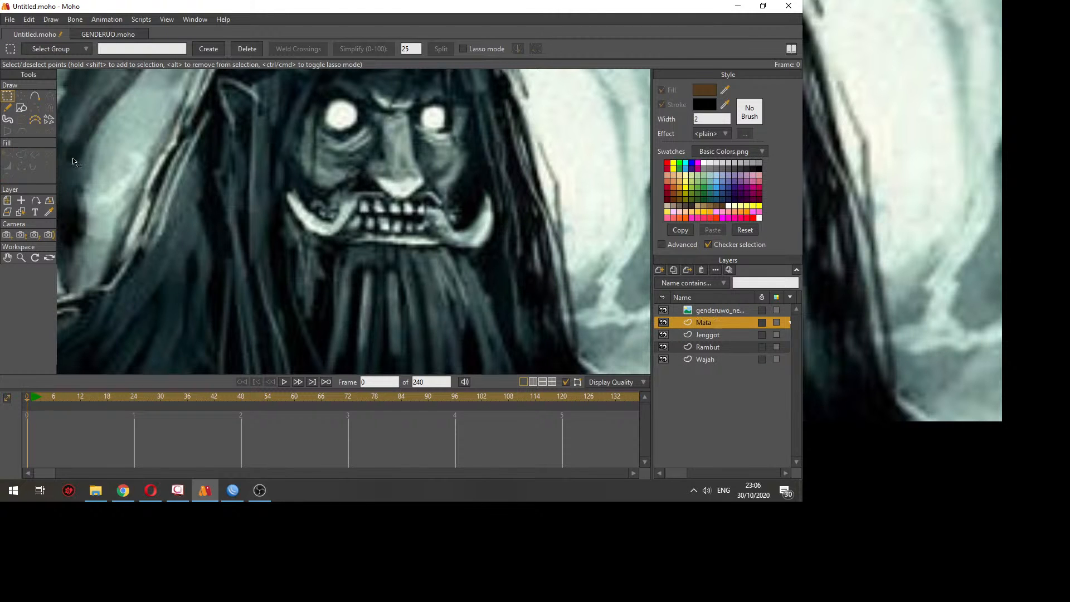
Step: Draw an auto-filled, auto-stroked ellipse over each of the reference's two glowing eyes
{"action": "left_click", "coordinate": [21, 108]}
{"action": "scroll", "coordinate": [275, 176], "scroll_direction": "up", "scroll_amount": 3}
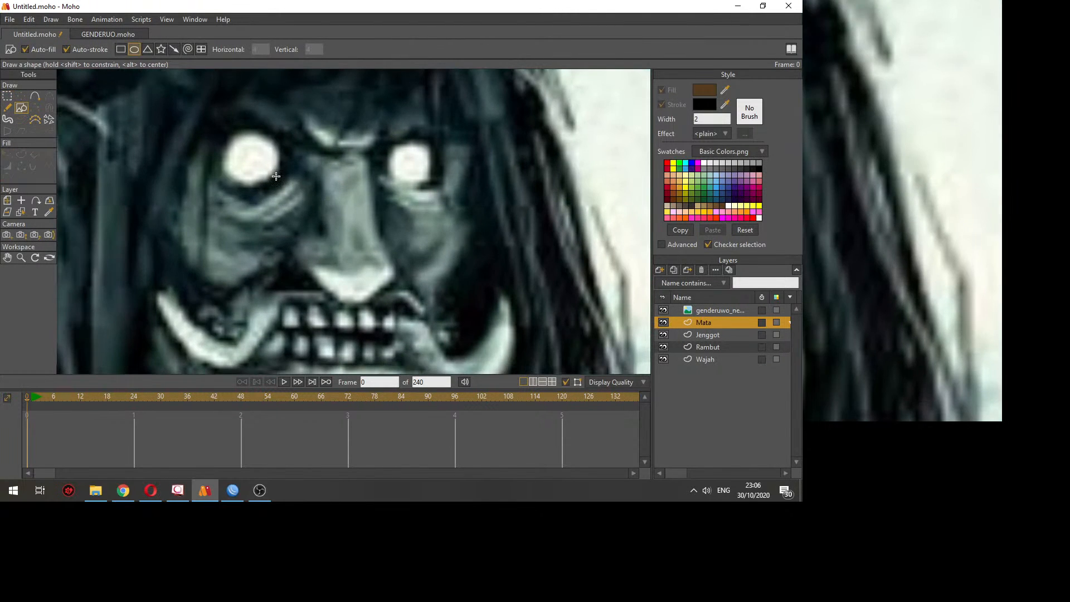
{"action": "left_click_drag", "start_coordinate": [218, 128], "coordinate": [281, 190]}
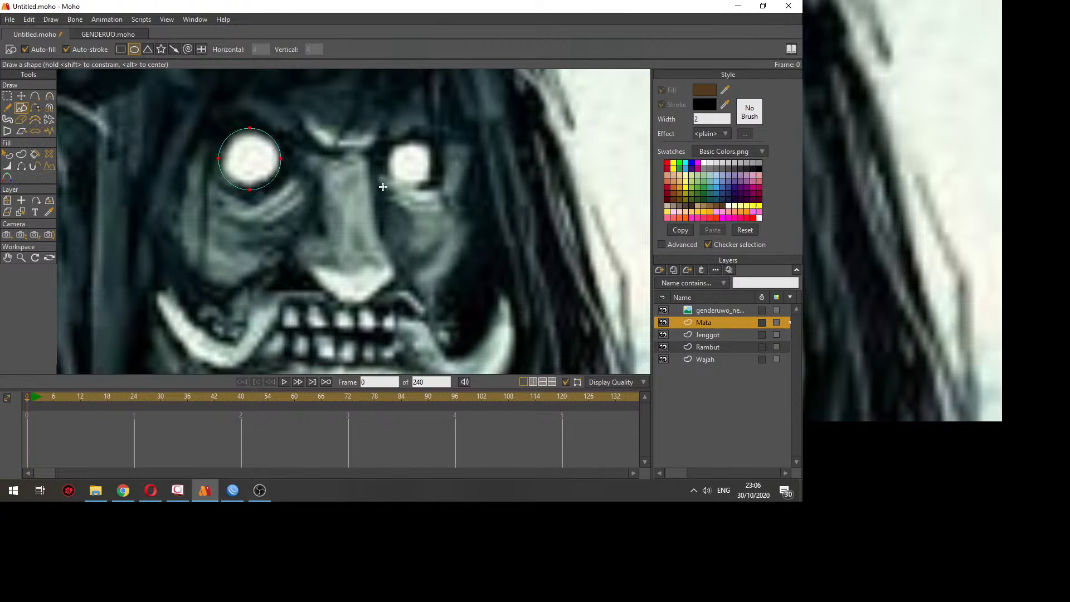
{"action": "left_click_drag", "start_coordinate": [389, 139], "coordinate": [432, 185]}
Step: Nudge the smaller eye's upper and lower points inward to fit the reference eye more closely
{"action": "key", "text": "c"}
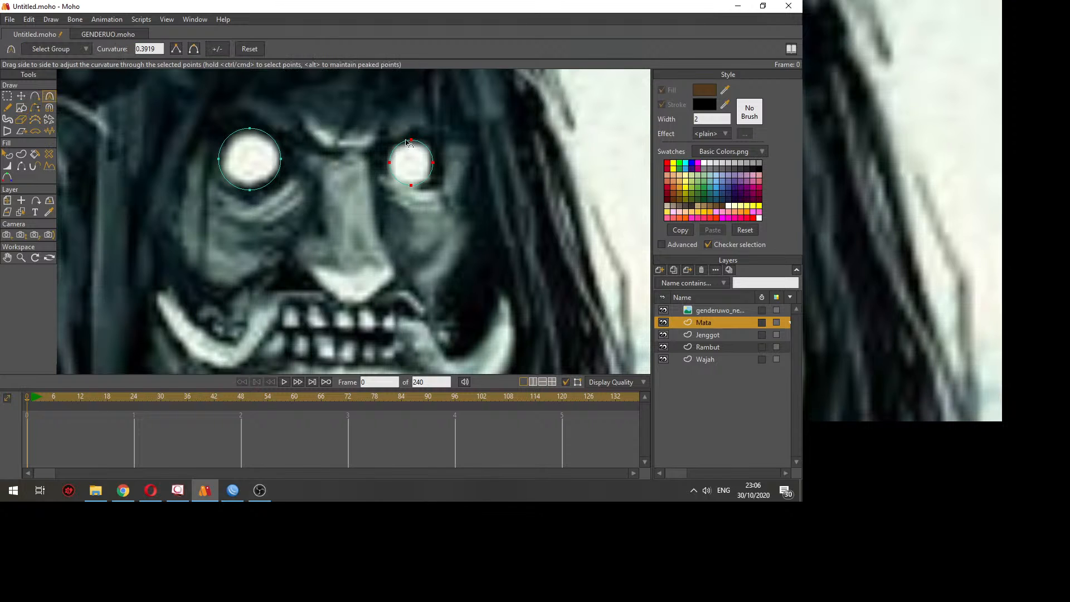
{"action": "left_click", "coordinate": [14, 95]}
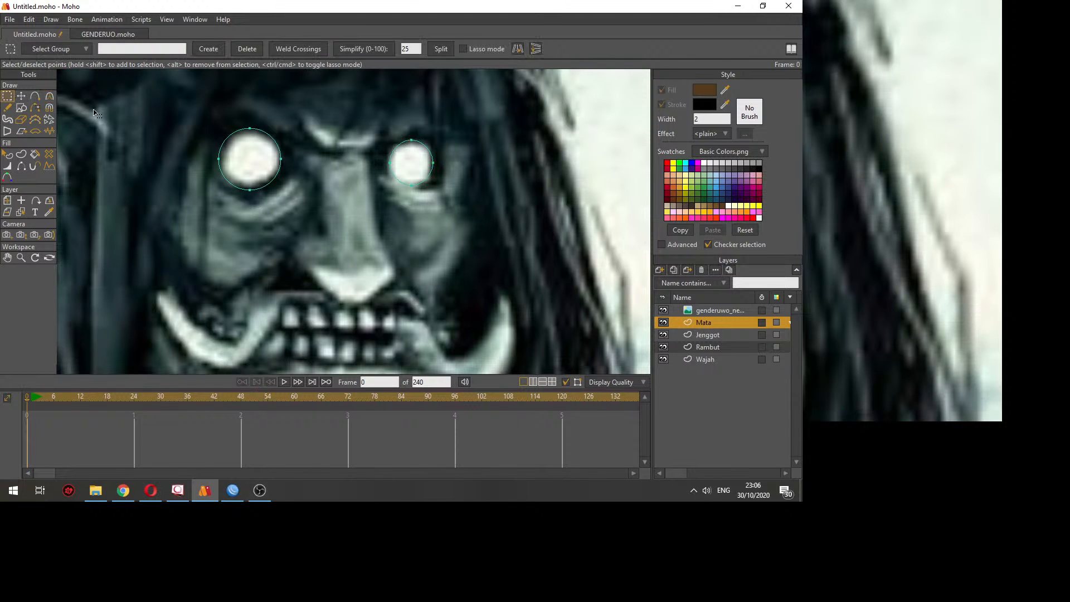
{"action": "left_click", "coordinate": [49, 98]}
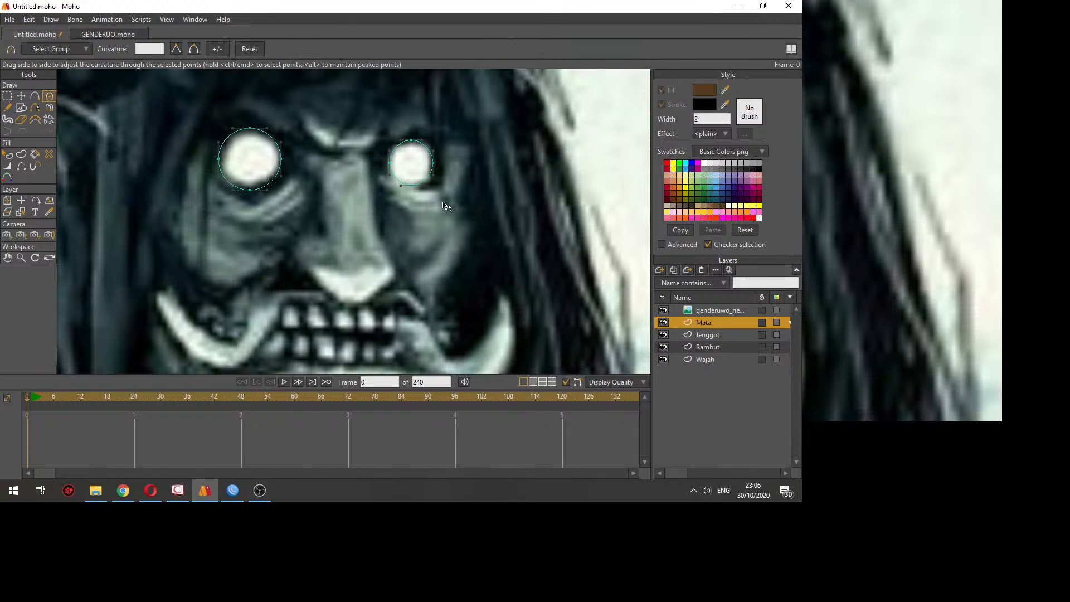
{"action": "left_click_drag", "start_coordinate": [433, 162], "coordinate": [408, 185]}
{"action": "left_click", "coordinate": [407, 186]}
{"action": "key", "text": "t"}
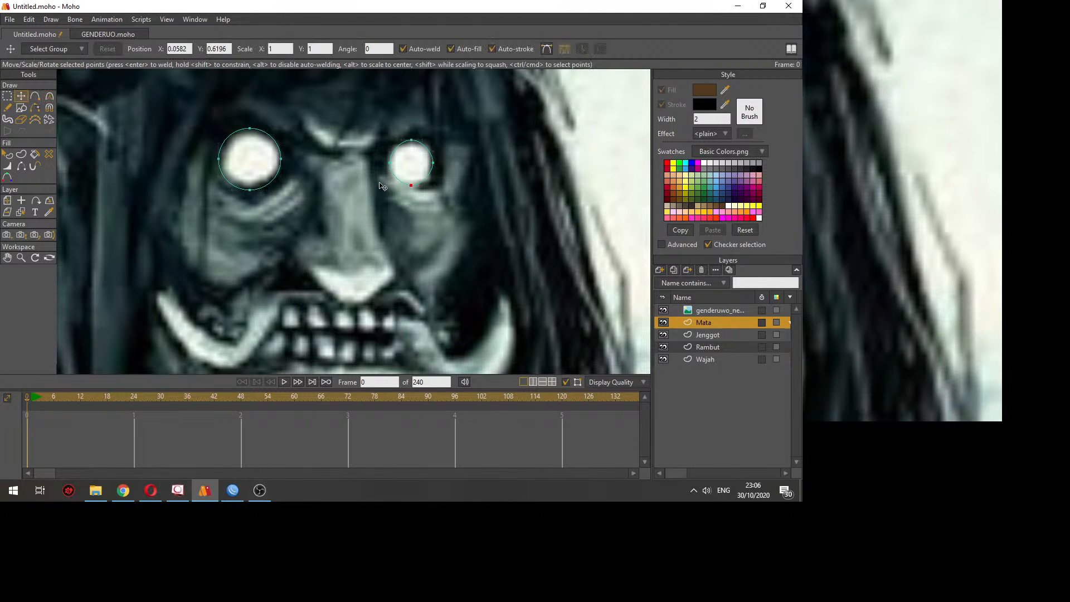
{"action": "left_click", "coordinate": [411, 141]}
{"action": "left_click_drag", "start_coordinate": [408, 141], "coordinate": [408, 176]}
{"action": "left_click", "coordinate": [408, 178]}
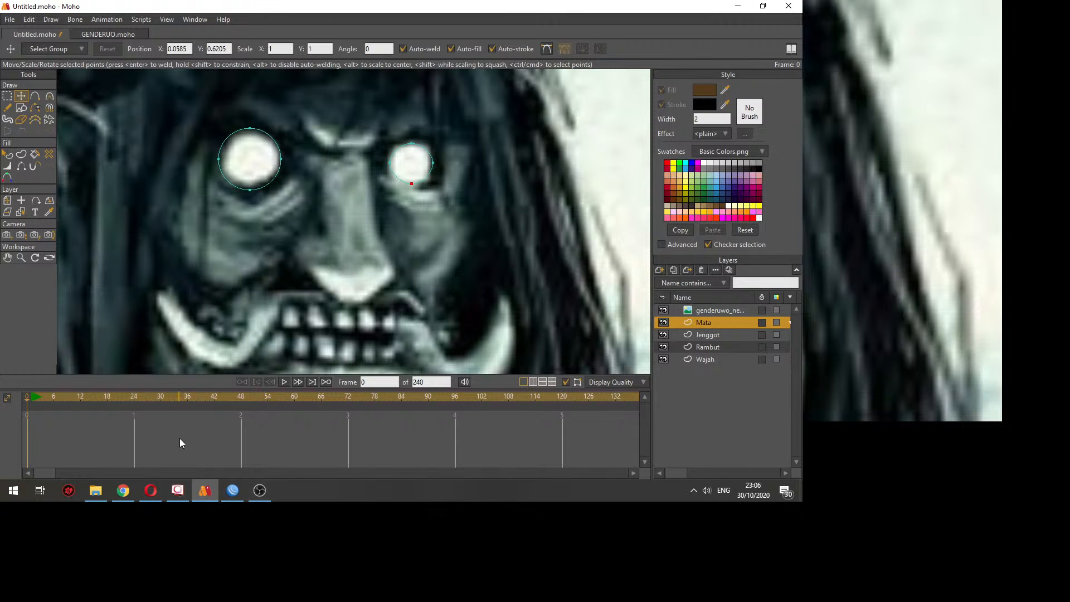
Step: Check the live stream's analytics and chat in YouTube Studio, and return to Moho
{"action": "left_click", "coordinate": [161, 494]}
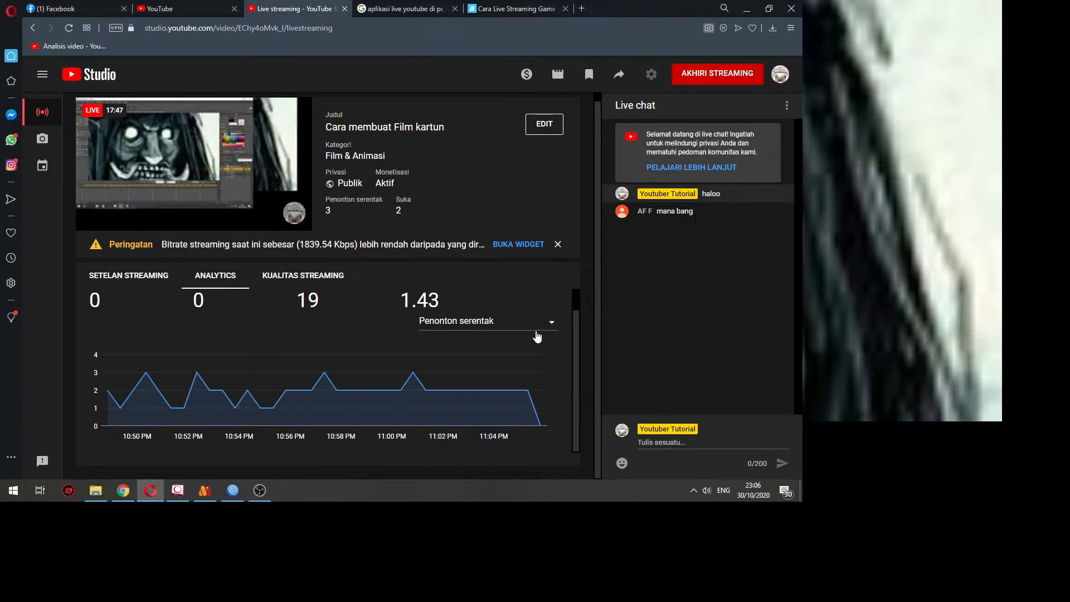
{"action": "left_click", "coordinate": [206, 493]}
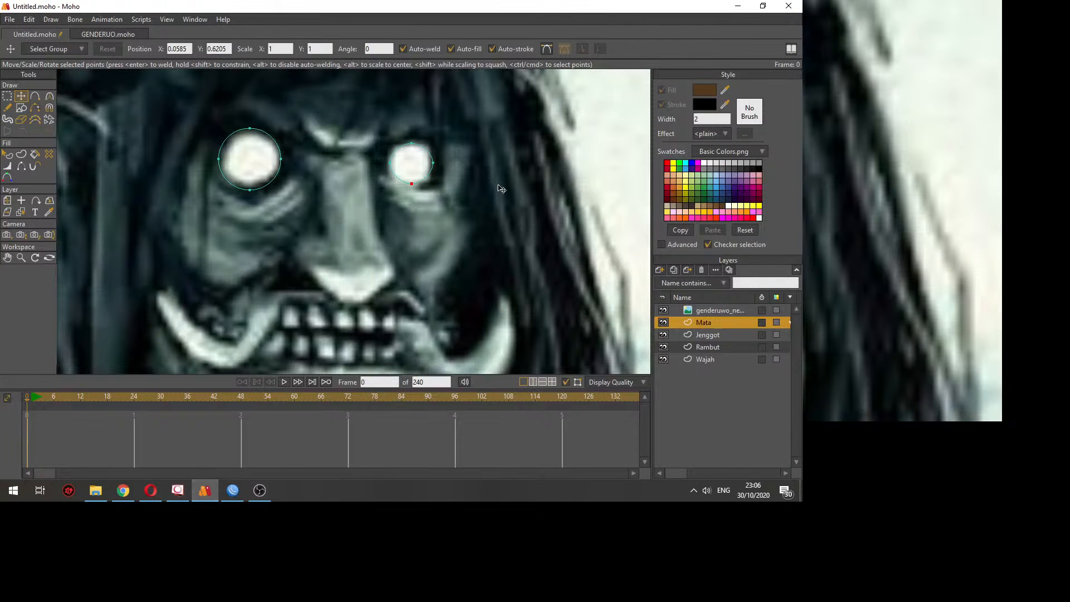
Step: Hide the reference image and set the fill colour of both eye shapes to white, FFFFFF
{"action": "left_click", "coordinate": [663, 310]}
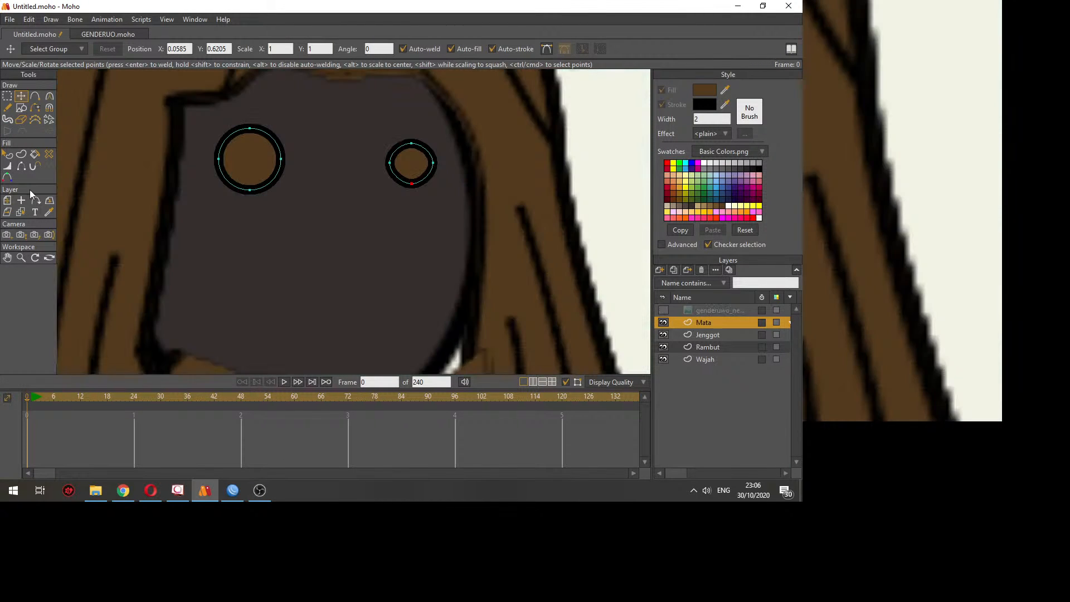
{"action": "left_click", "coordinate": [7, 157]}
{"action": "left_click", "coordinate": [267, 159]}
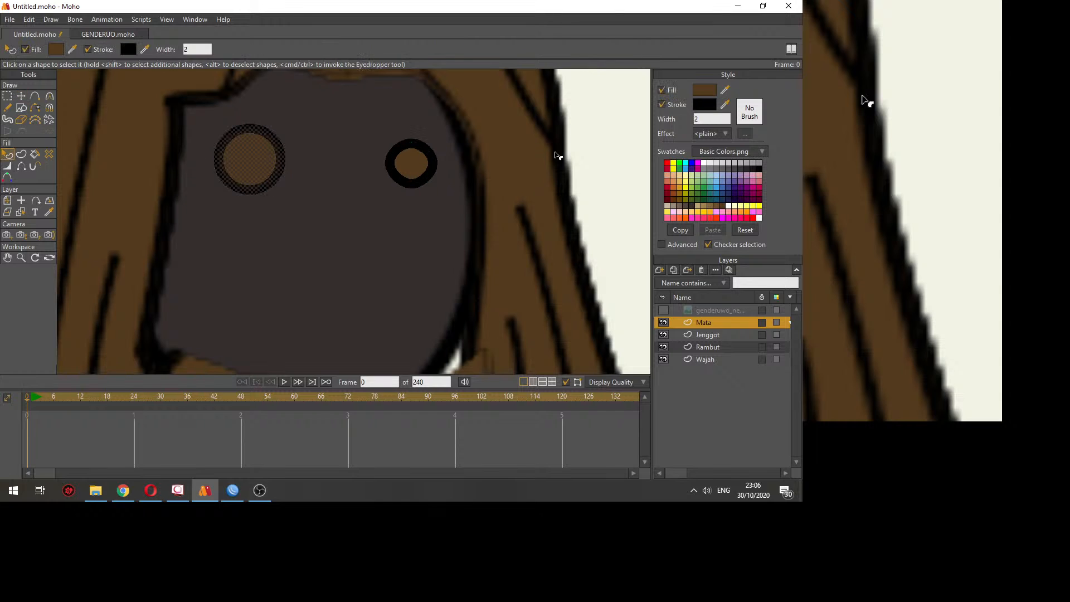
{"action": "left_click", "coordinate": [704, 91]}
{"action": "type", "text": "FFFFFF"}
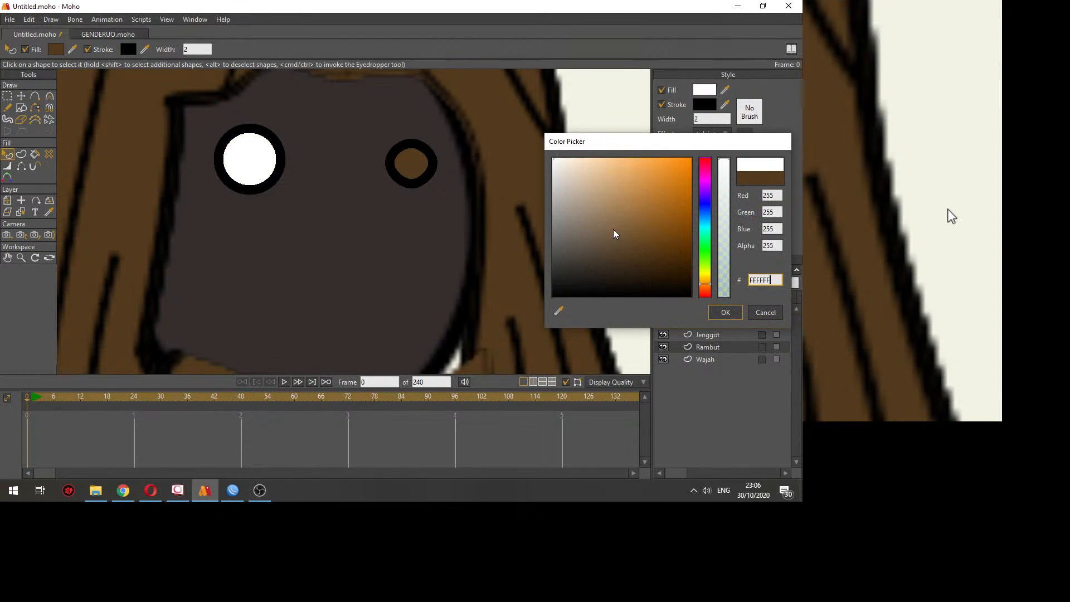
{"action": "key", "text": "Return"}
{"action": "left_click", "coordinate": [411, 163]}
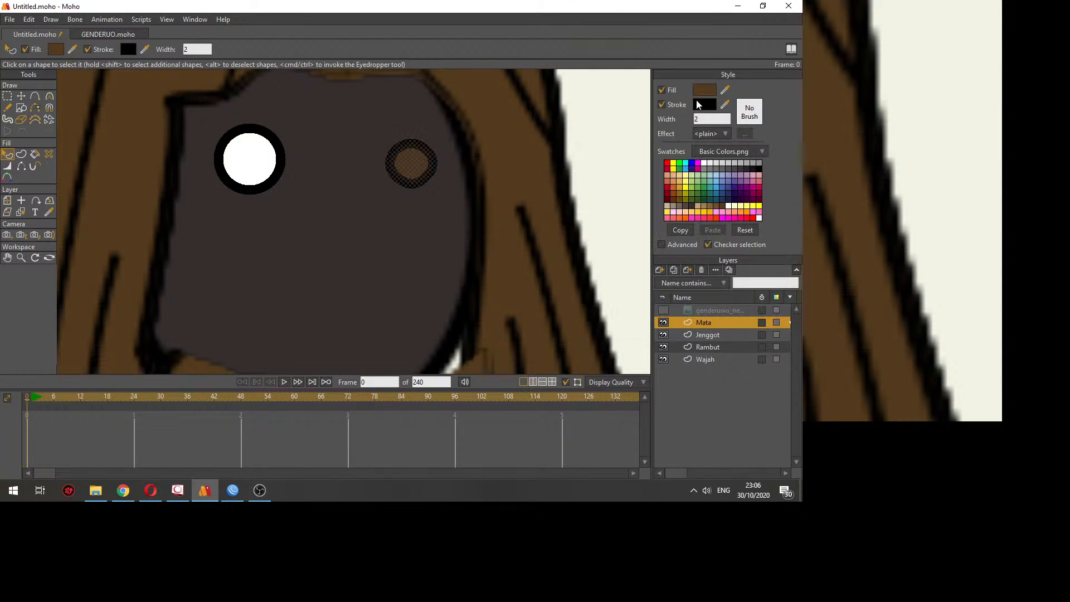
{"action": "left_click", "coordinate": [706, 93]}
{"action": "type", "text": "FFFFFF"}
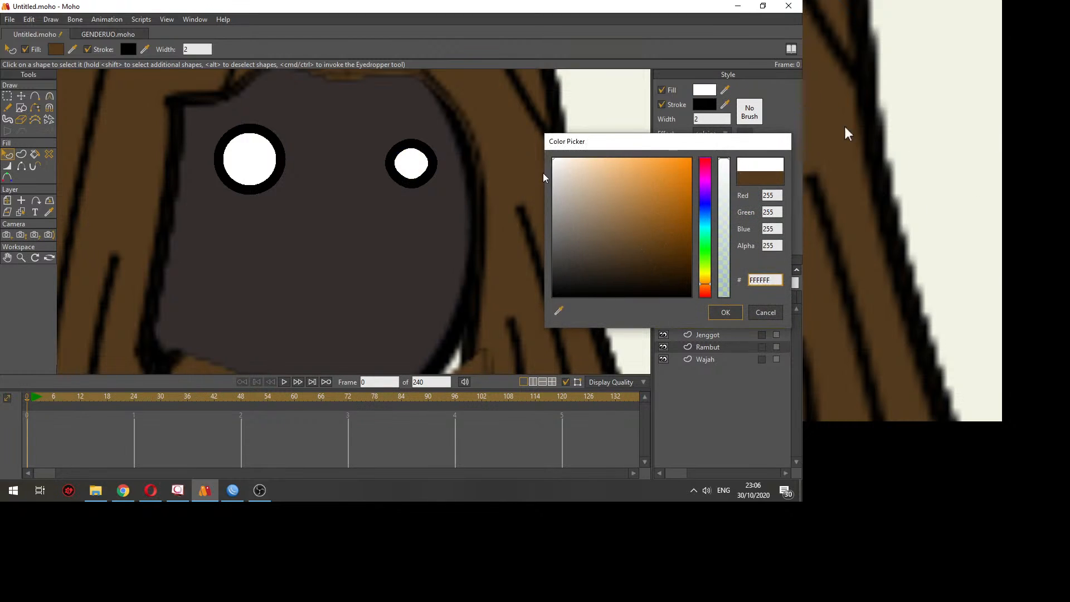
{"action": "left_click", "coordinate": [725, 312]}
{"action": "left_click", "coordinate": [612, 227]}
Step: Set the stroke width of both eye shapes to 1
{"action": "scroll", "coordinate": [611, 227], "scroll_direction": "down", "scroll_amount": 3}
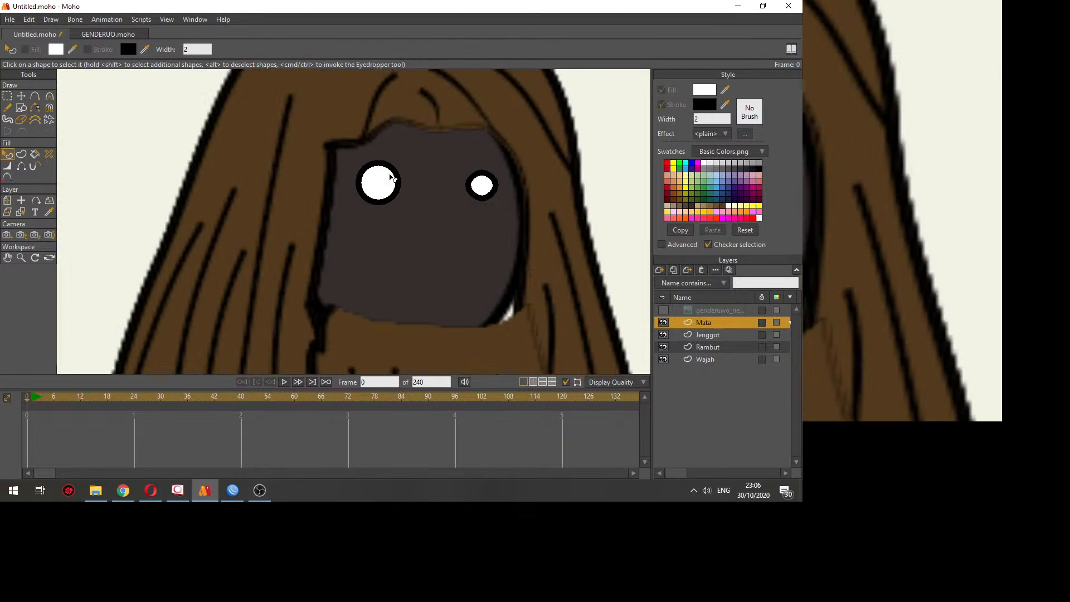
{"action": "left_click", "coordinate": [390, 178]}
{"action": "double_click", "coordinate": [705, 119]}
{"action": "type", "text": "1"}
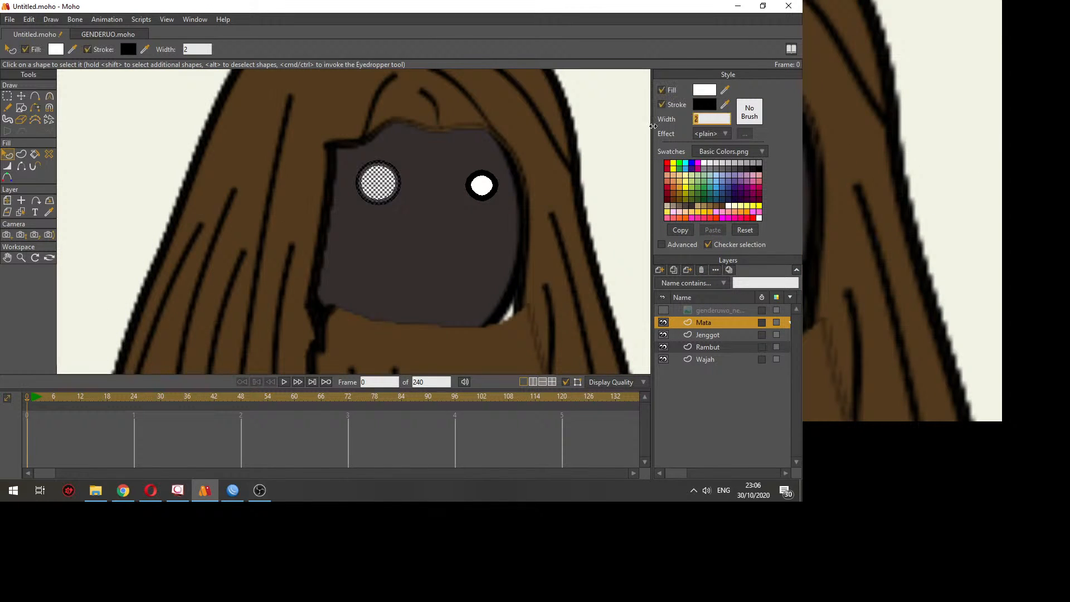
{"action": "left_click", "coordinate": [576, 139]}
{"action": "left_click", "coordinate": [492, 179]}
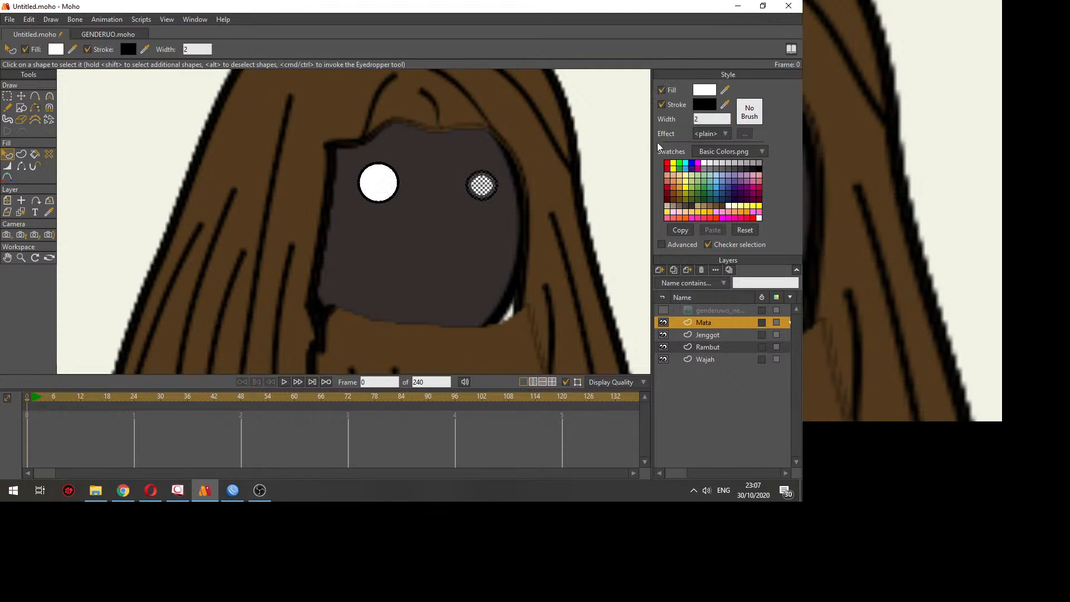
{"action": "double_click", "coordinate": [705, 119]}
{"action": "type", "text": "1"}
{"action": "left_click", "coordinate": [618, 188]}
{"action": "scroll", "coordinate": [573, 241], "scroll_direction": "down", "scroll_amount": 3}
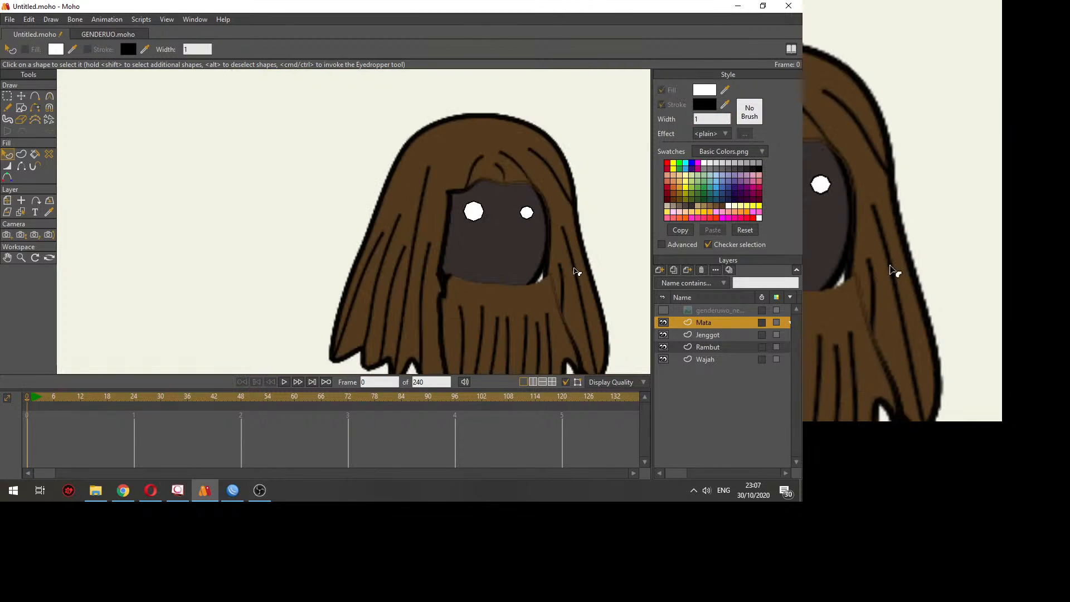
{"action": "left_click_drag", "start_coordinate": [576, 276], "coordinate": [508, 260]}
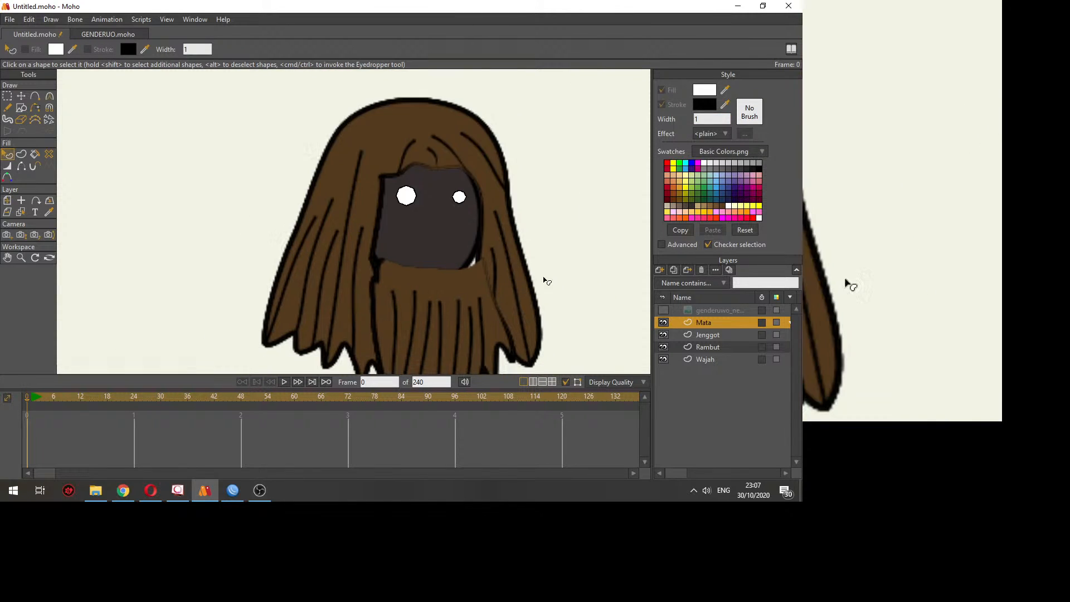
{"action": "scroll", "coordinate": [583, 312], "scroll_direction": "up", "scroll_amount": 2}
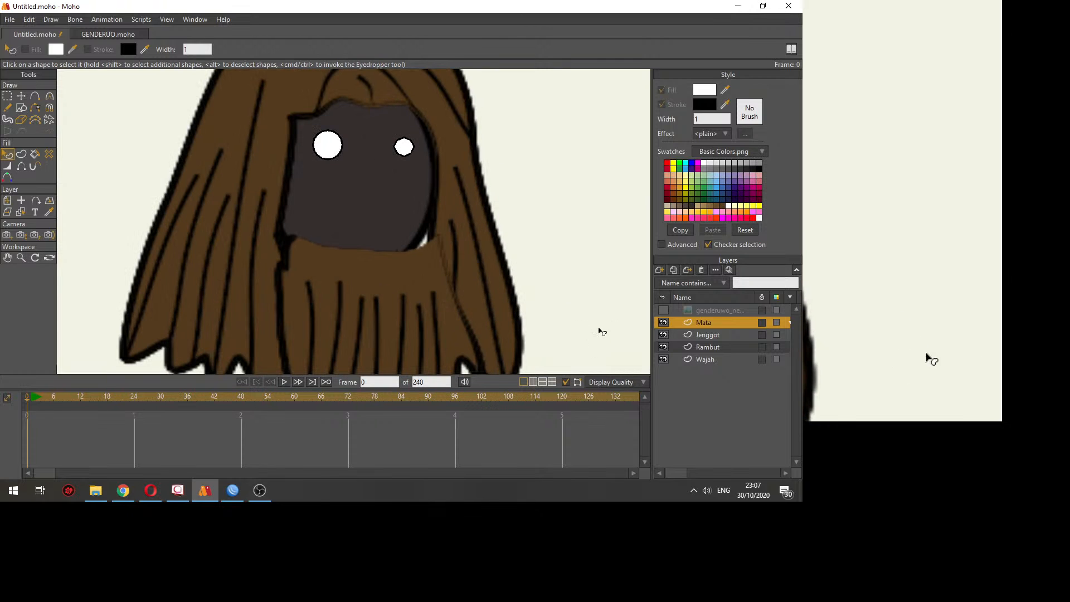
Step: Show the reference image again and add a vector layer named Hidung above Mata
{"action": "left_click", "coordinate": [662, 310]}
{"action": "scroll", "coordinate": [484, 295], "scroll_direction": "up", "scroll_amount": 2}
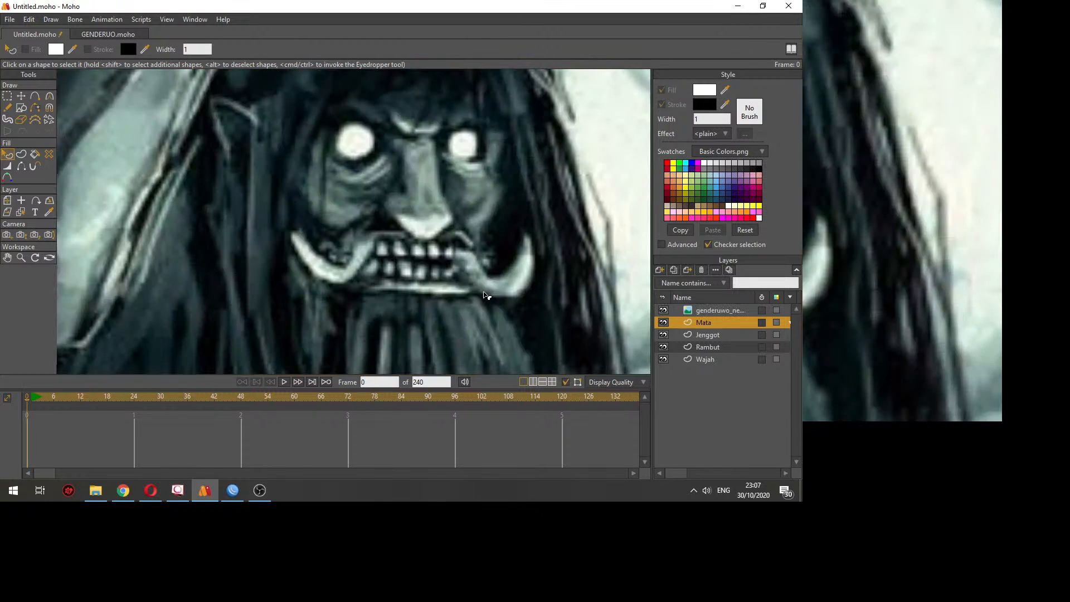
{"action": "scroll", "coordinate": [485, 295], "scroll_direction": "down", "scroll_amount": 1}
{"action": "key", "text": "a"}
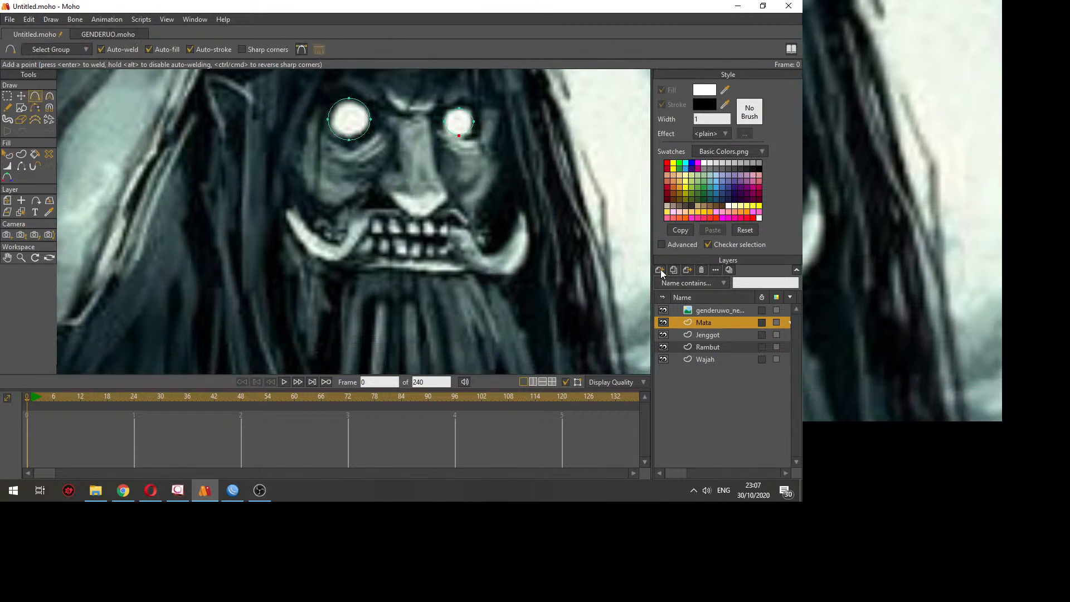
{"action": "left_click", "coordinate": [659, 270]}
{"action": "left_click", "coordinate": [677, 281]}
{"action": "key", "text": "Return"}
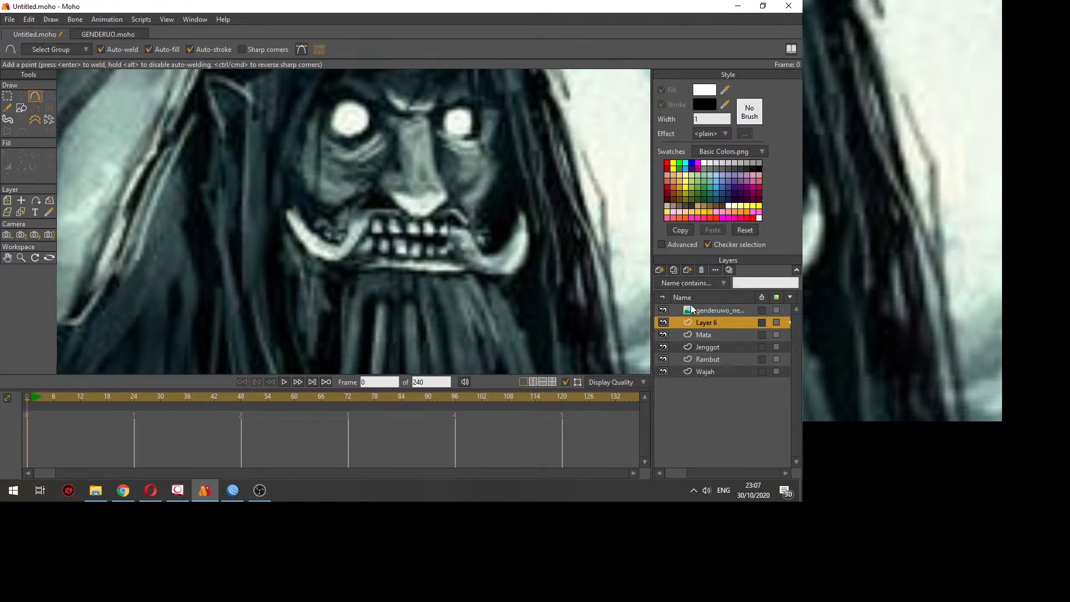
{"action": "double_click", "coordinate": [704, 324]}
{"action": "type", "text": "Hidung"}
{"action": "key", "text": "Return"}
Step: Trace the reference's nose from the bridge around the nostrils and tip as one closed outline with Add Point
{"action": "scroll", "coordinate": [430, 130], "scroll_direction": "up", "scroll_amount": 1}
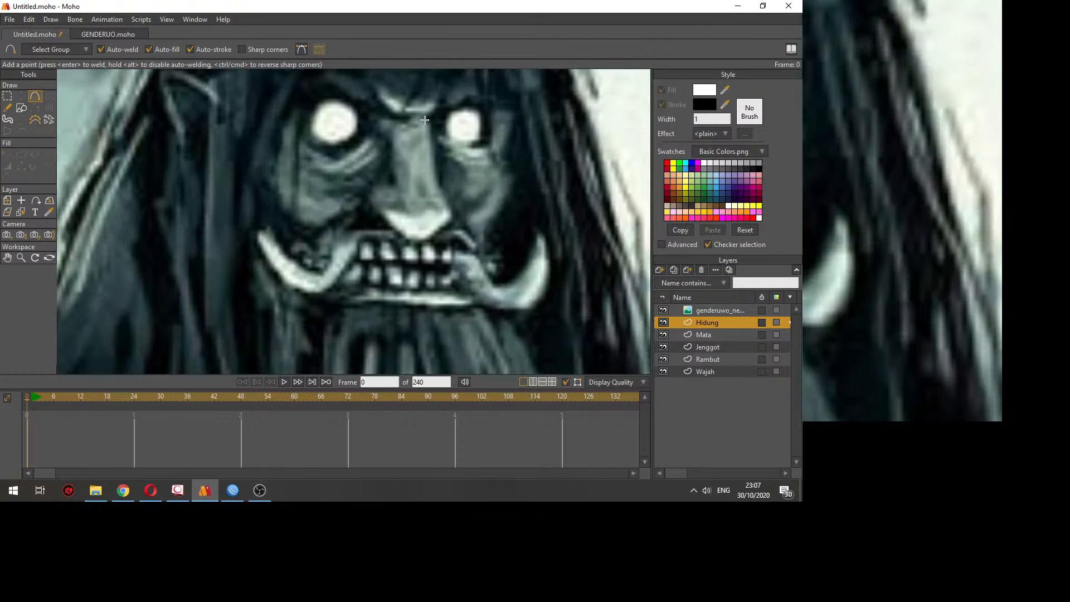
{"action": "left_click_drag", "start_coordinate": [425, 120], "coordinate": [454, 216]}
{"action": "left_click_drag", "start_coordinate": [454, 215], "coordinate": [424, 119]}
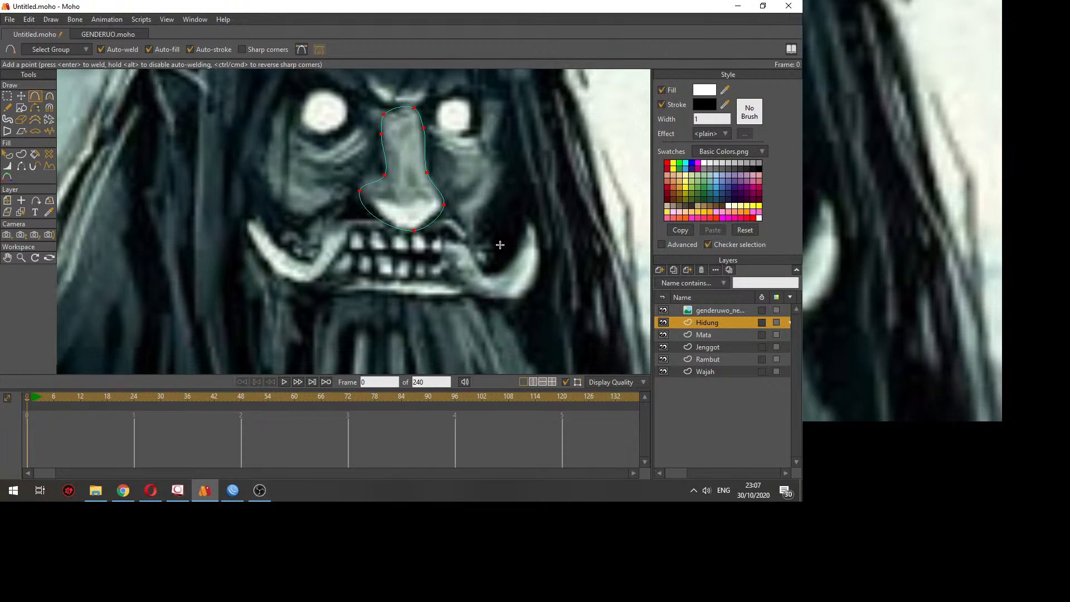
Step: Hide the reference image and fill the nose shape with the dark face colour sampled from the canvas
{"action": "left_click", "coordinate": [663, 310]}
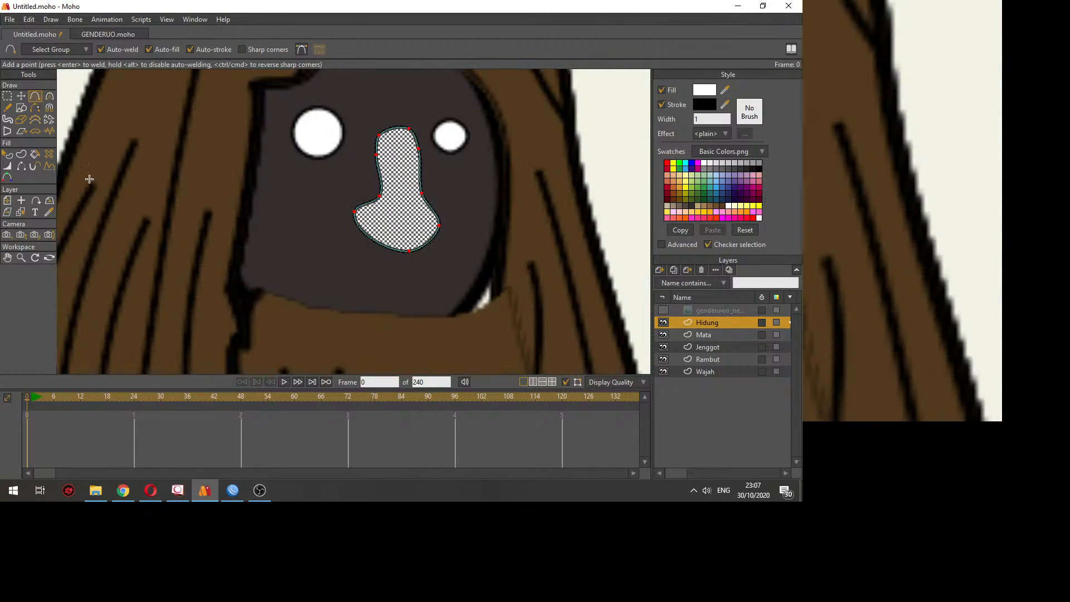
{"action": "key", "text": "q"}
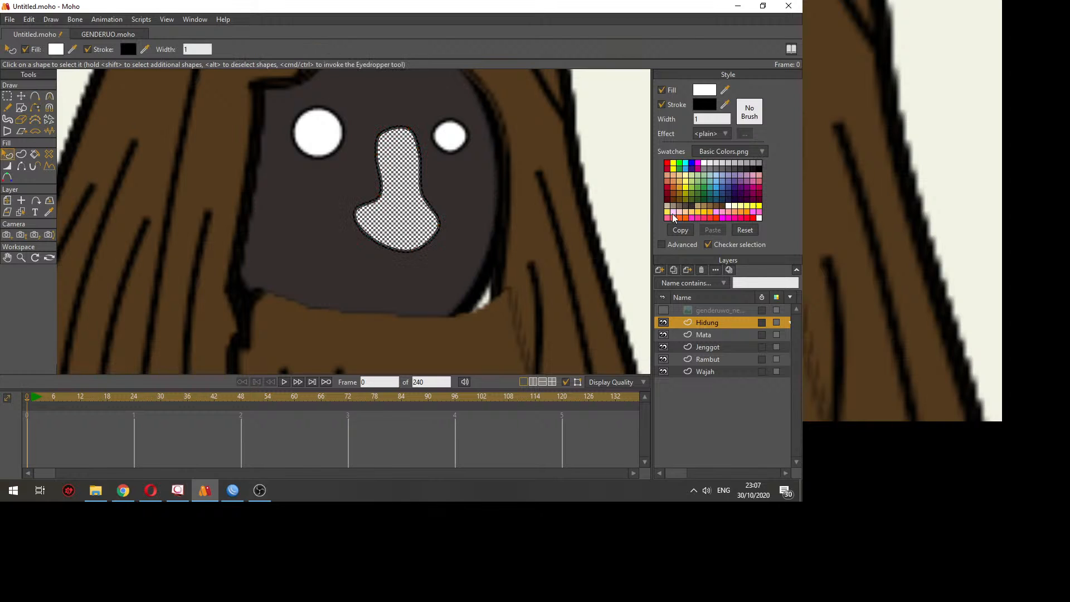
{"action": "left_click", "coordinate": [724, 89]}
{"action": "left_click", "coordinate": [470, 174]}
{"action": "left_click", "coordinate": [470, 174]}
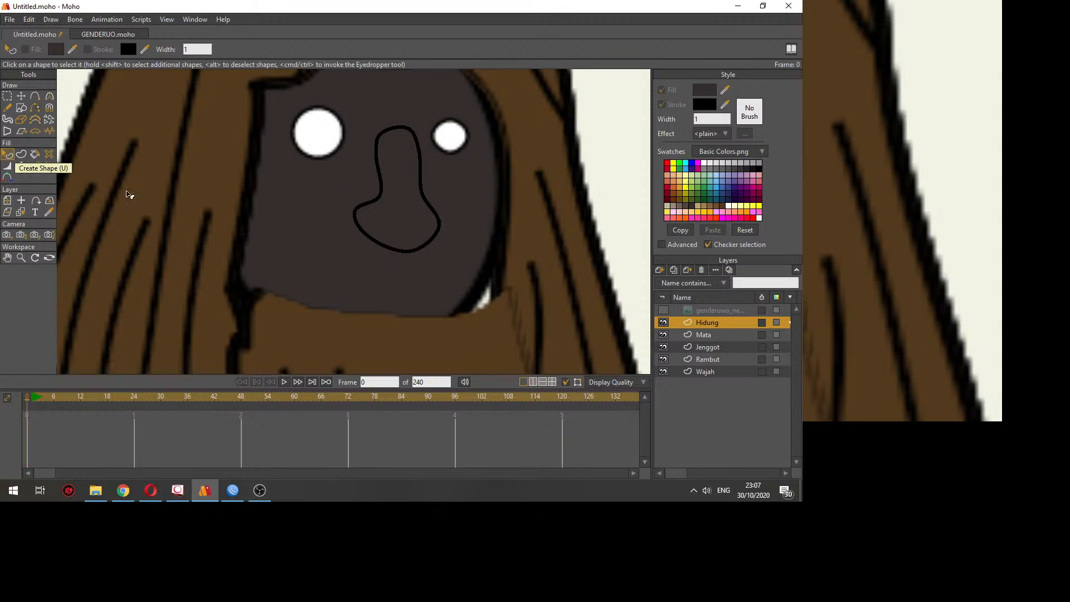
Step: Adjust the nose shape's fill to the dark grey-brown 383433
{"action": "left_click", "coordinate": [419, 195]}
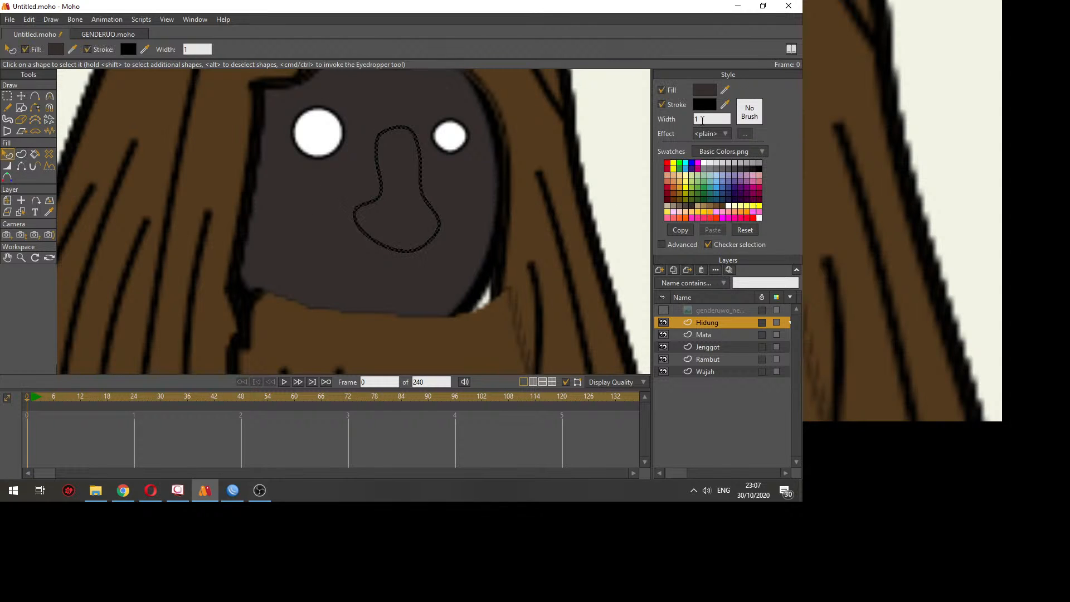
{"action": "left_click", "coordinate": [704, 92]}
{"action": "left_click", "coordinate": [565, 273]}
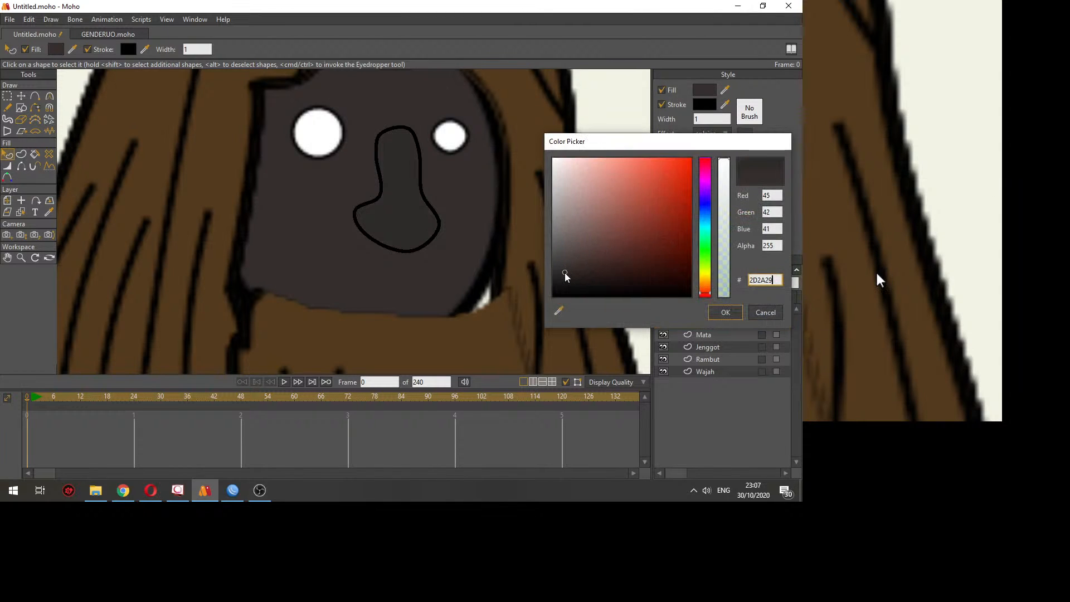
{"action": "left_click_drag", "start_coordinate": [564, 273], "coordinate": [561, 273]}
{"action": "left_click_drag", "start_coordinate": [559, 267], "coordinate": [564, 268]}
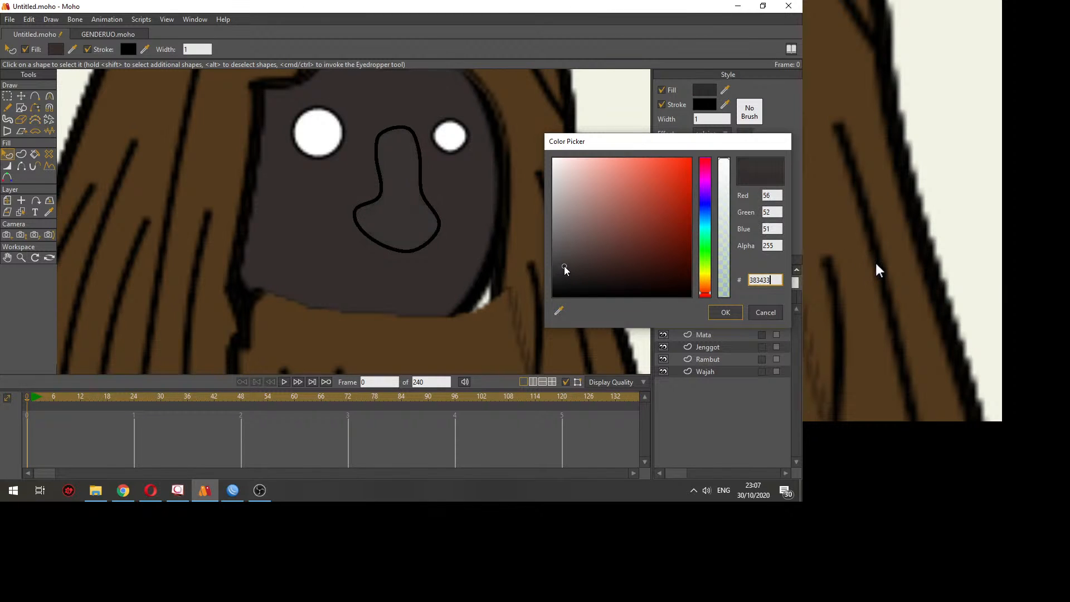
{"action": "left_click", "coordinate": [725, 312]}
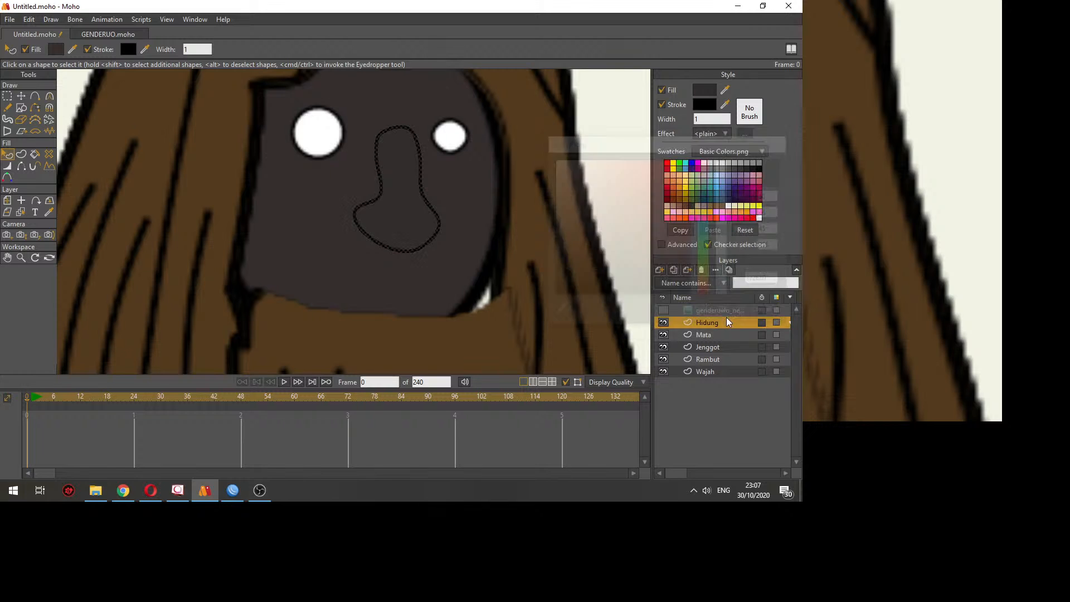
Step: Examine the finished face in GENDERUO.moho, then return to the untitled project's face
{"action": "left_click", "coordinate": [108, 34]}
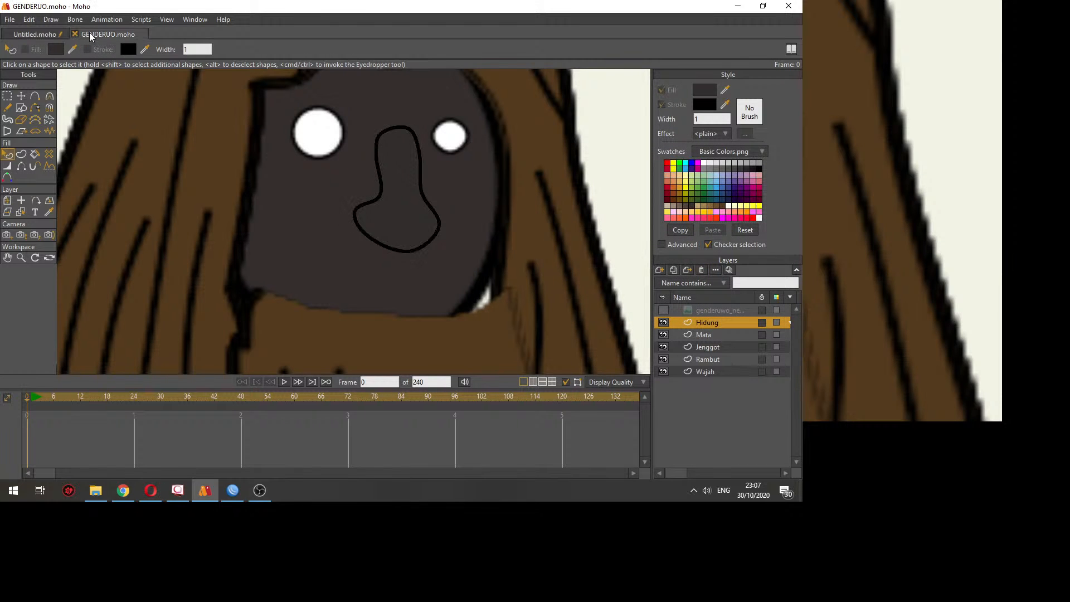
{"action": "left_click_drag", "start_coordinate": [314, 209], "coordinate": [324, 194]}
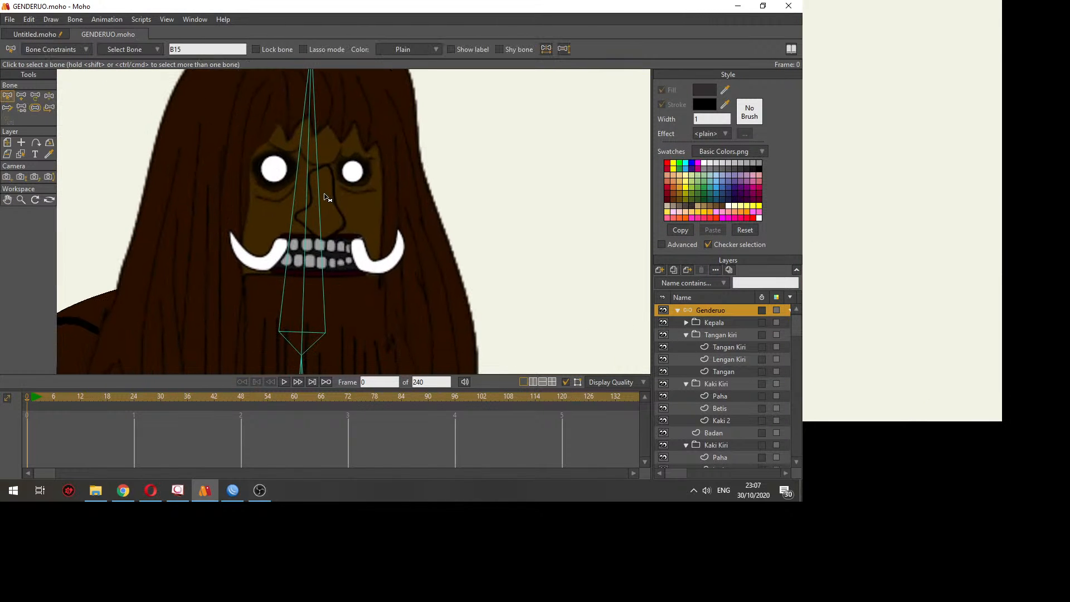
{"action": "scroll", "coordinate": [324, 193], "scroll_direction": "up", "scroll_amount": 1}
{"action": "left_click", "coordinate": [50, 35]}
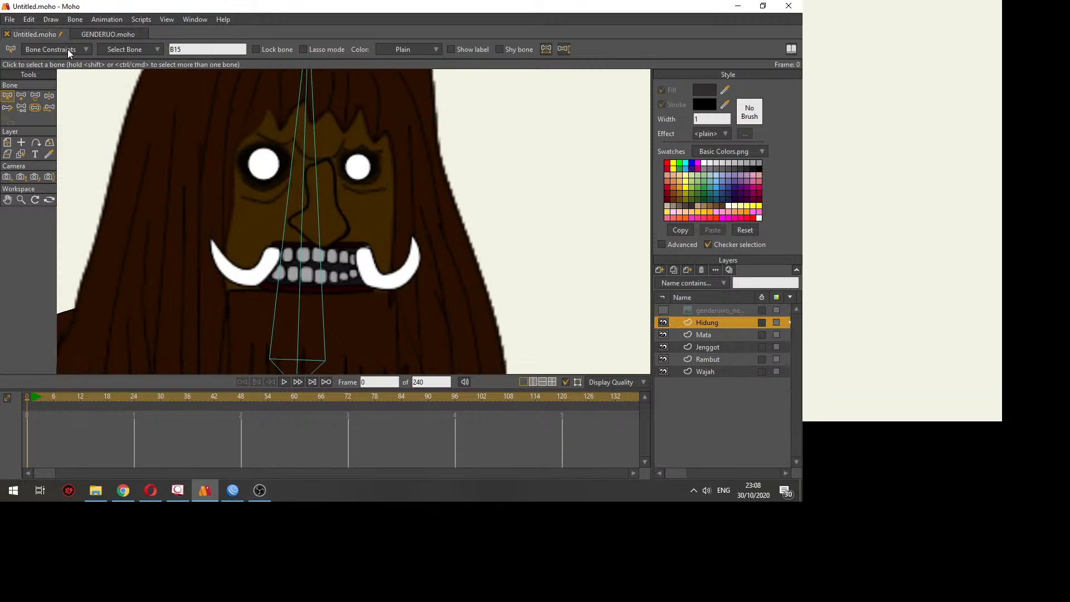
{"action": "mouse_move", "coordinate": [398, 224]}
{"action": "left_mouse_down"}
{"action": "mouse_move", "coordinate": [368, 209]}
{"action": "mouse_move", "coordinate": [376, 244]}
{"action": "left_mouse_up"}
{"action": "scroll", "coordinate": [367, 208], "scroll_direction": "up", "scroll_amount": 1}
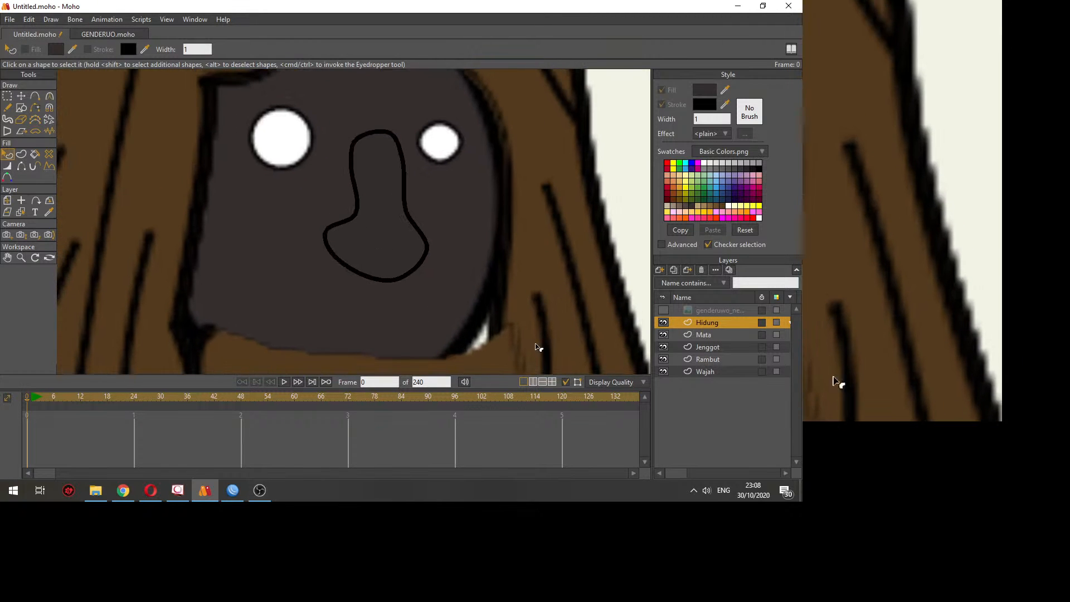
Step: Show the reference image again and trace two wrinkle lines under each eye on the Wajah layer with Add Point
{"action": "left_click", "coordinate": [663, 310]}
{"action": "left_click_drag", "start_coordinate": [304, 183], "coordinate": [311, 200]}
{"action": "key", "text": "a"}
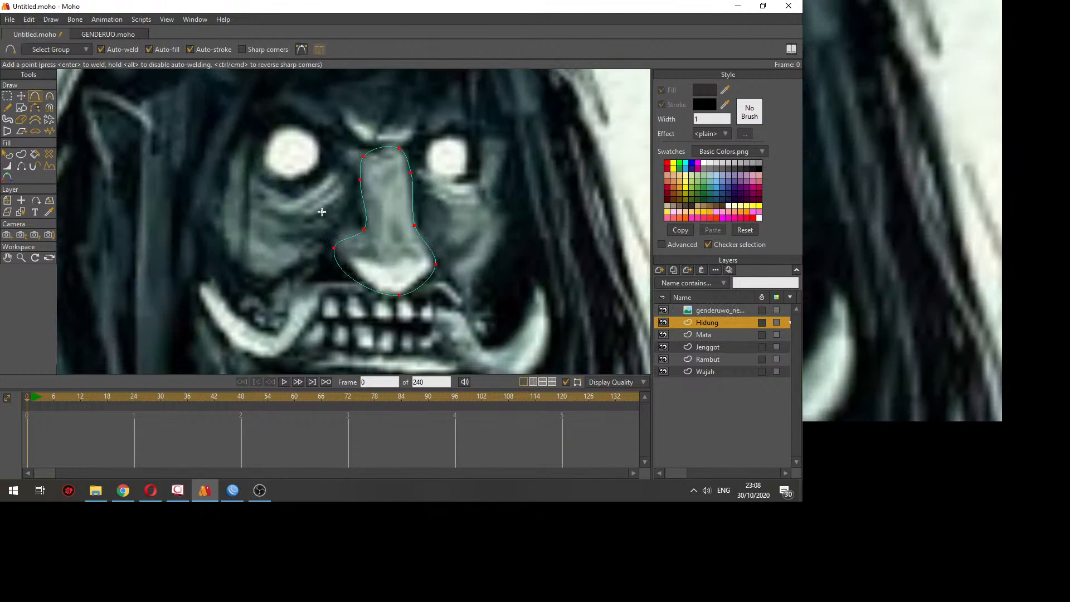
{"action": "scroll", "coordinate": [321, 183], "scroll_direction": "up", "scroll_amount": 2}
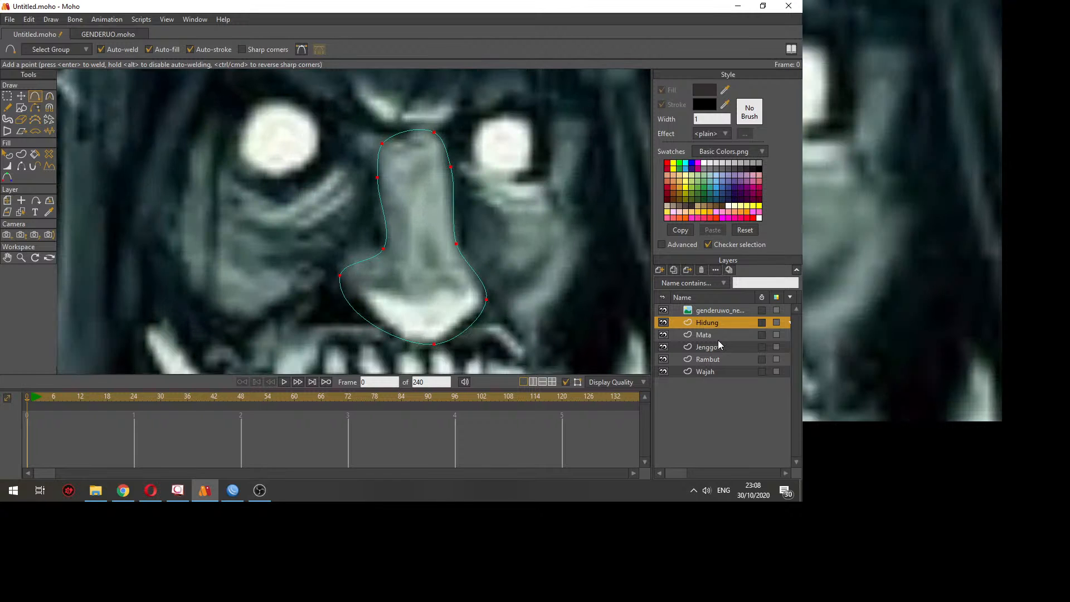
{"action": "left_click", "coordinate": [704, 372]}
{"action": "scroll", "coordinate": [370, 240], "scroll_direction": "down", "scroll_amount": 3}
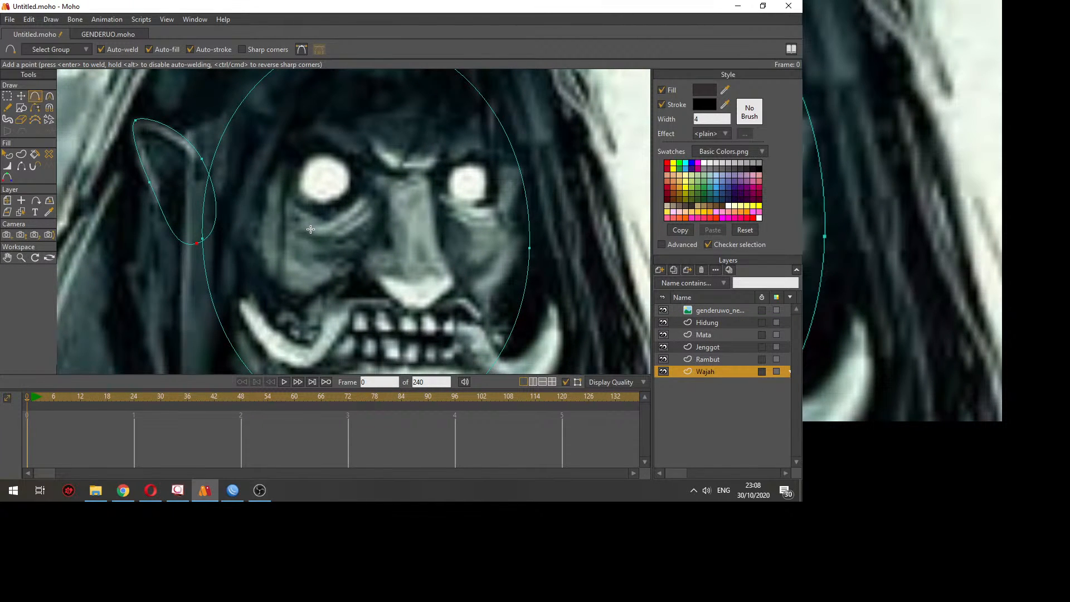
{"action": "mouse_move", "coordinate": [298, 225]}
{"action": "left_mouse_down"}
{"action": "mouse_move", "coordinate": [327, 234]}
{"action": "mouse_move", "coordinate": [373, 209]}
{"action": "mouse_move", "coordinate": [369, 198]}
{"action": "mouse_move", "coordinate": [377, 212]}
{"action": "mouse_move", "coordinate": [343, 239]}
{"action": "mouse_move", "coordinate": [318, 242]}
{"action": "left_mouse_up"}
{"action": "left_click_drag", "start_coordinate": [466, 217], "coordinate": [511, 227]}
{"action": "scroll", "coordinate": [419, 202], "scroll_direction": "up", "scroll_amount": 1}
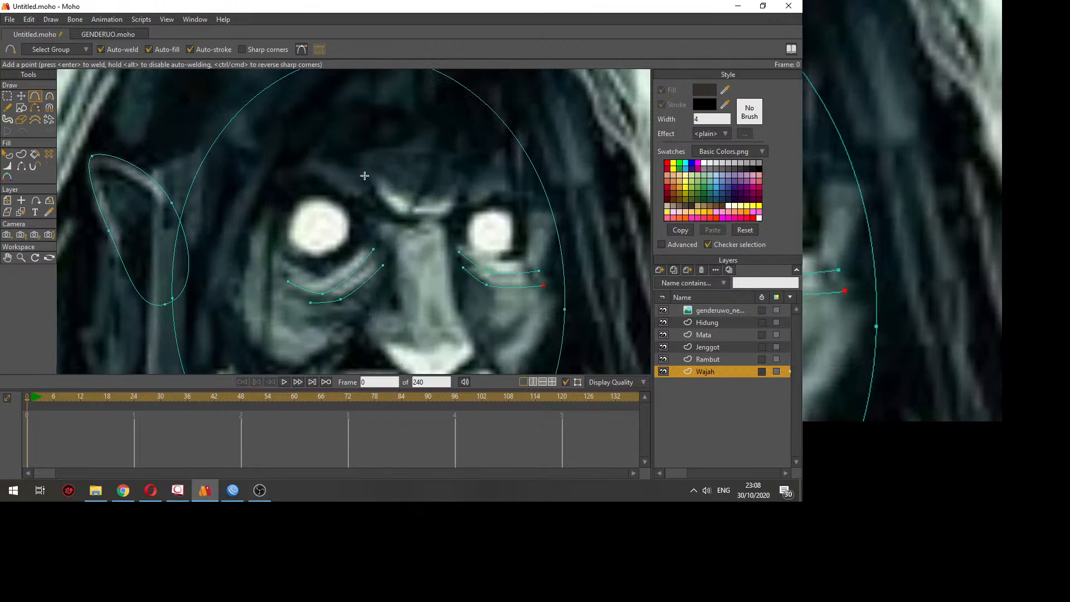
Step: Trace the crease running down to the nose bridge and a curved brow line above each eye on the Wajah layer
{"action": "left_click_drag", "start_coordinate": [364, 176], "coordinate": [387, 206]}
{"action": "left_click_drag", "start_coordinate": [387, 206], "coordinate": [414, 220]}
{"action": "scroll", "coordinate": [414, 220], "scroll_direction": "down", "scroll_amount": 3}
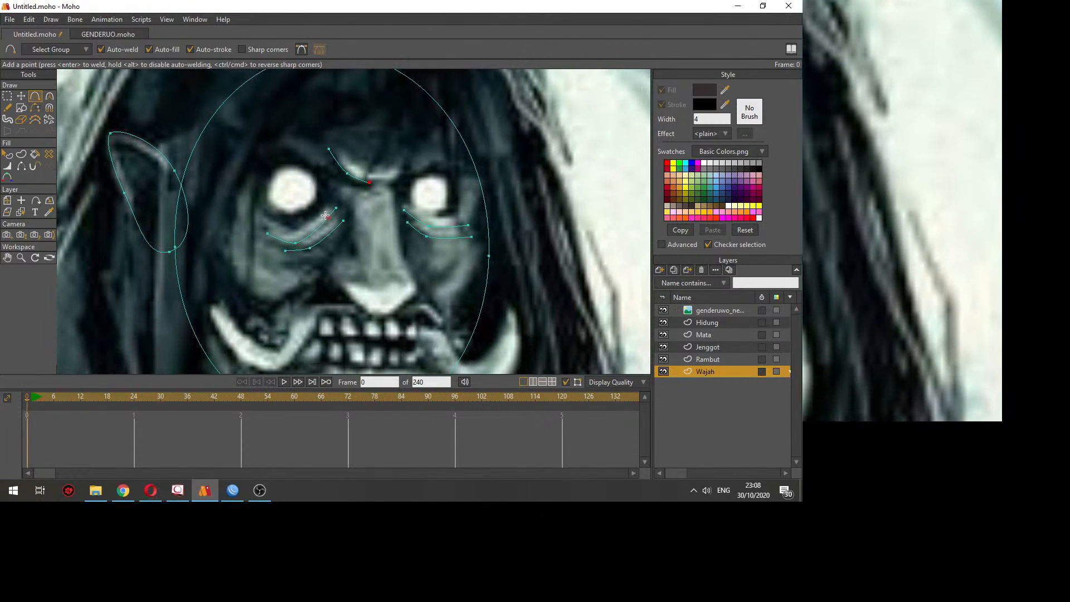
{"action": "scroll", "coordinate": [325, 216], "scroll_direction": "up", "scroll_amount": 1}
{"action": "left_click_drag", "start_coordinate": [333, 199], "coordinate": [274, 201]}
{"action": "left_click_drag", "start_coordinate": [458, 225], "coordinate": [443, 227]}
{"action": "mouse_move", "coordinate": [443, 227]}
{"action": "left_mouse_down"}
{"action": "mouse_move", "coordinate": [474, 218]}
{"action": "mouse_move", "coordinate": [433, 234]}
{"action": "left_mouse_up"}
{"action": "scroll", "coordinate": [426, 256], "scroll_direction": "down", "scroll_amount": 1}
{"action": "left_click_drag", "start_coordinate": [426, 278], "coordinate": [415, 207]}
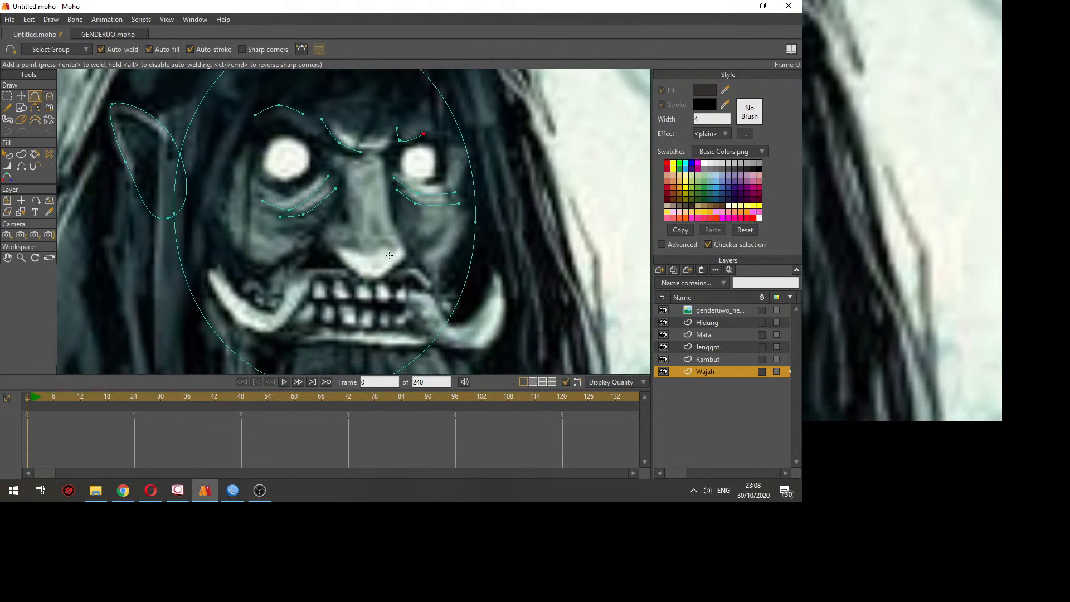
{"action": "left_click_drag", "start_coordinate": [380, 278], "coordinate": [370, 239]}
{"action": "scroll", "coordinate": [356, 268], "scroll_direction": "down", "scroll_amount": 2}
{"action": "scroll", "coordinate": [334, 250], "scroll_direction": "up", "scroll_amount": 2}
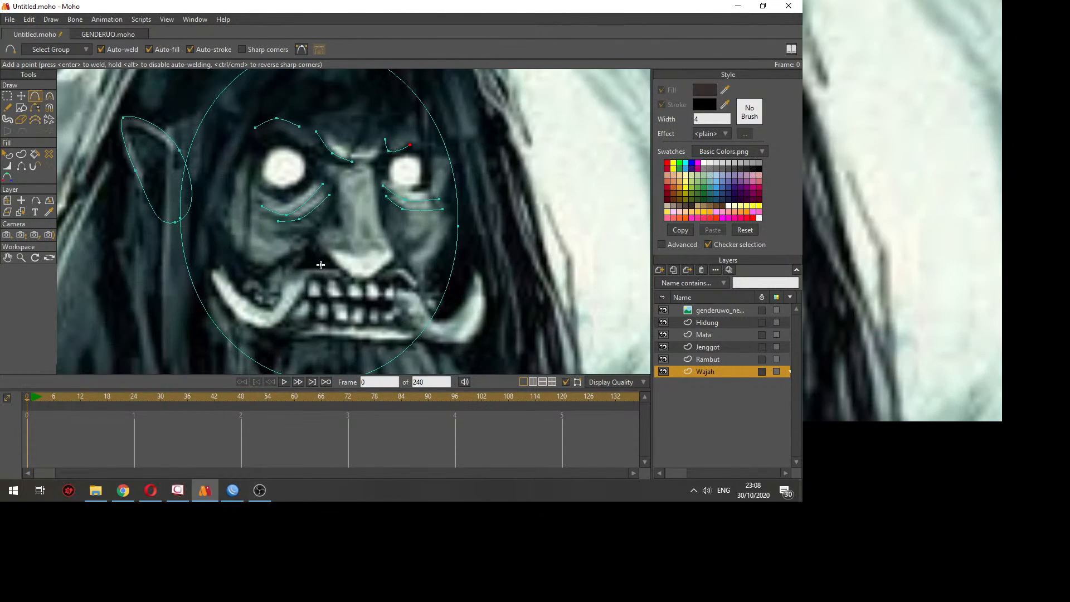
Step: Hide the reference image and create a shape from all the wrinkle and brow lines on Wajah with stroke width 1
{"action": "left_click", "coordinate": [21, 155]}
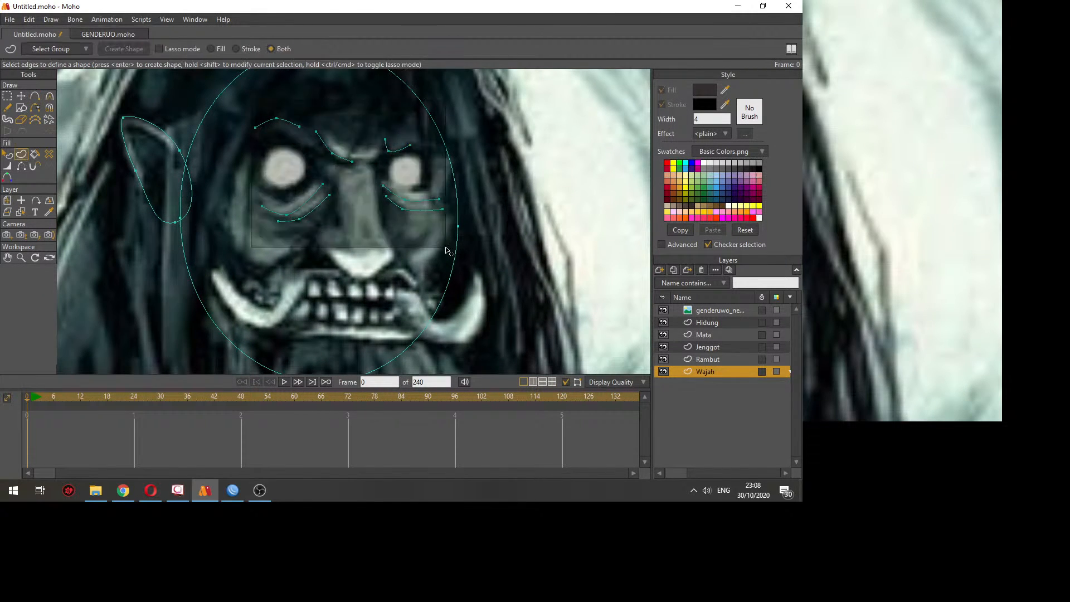
{"action": "left_click_drag", "start_coordinate": [248, 109], "coordinate": [448, 254]}
{"action": "left_click", "coordinate": [113, 49]}
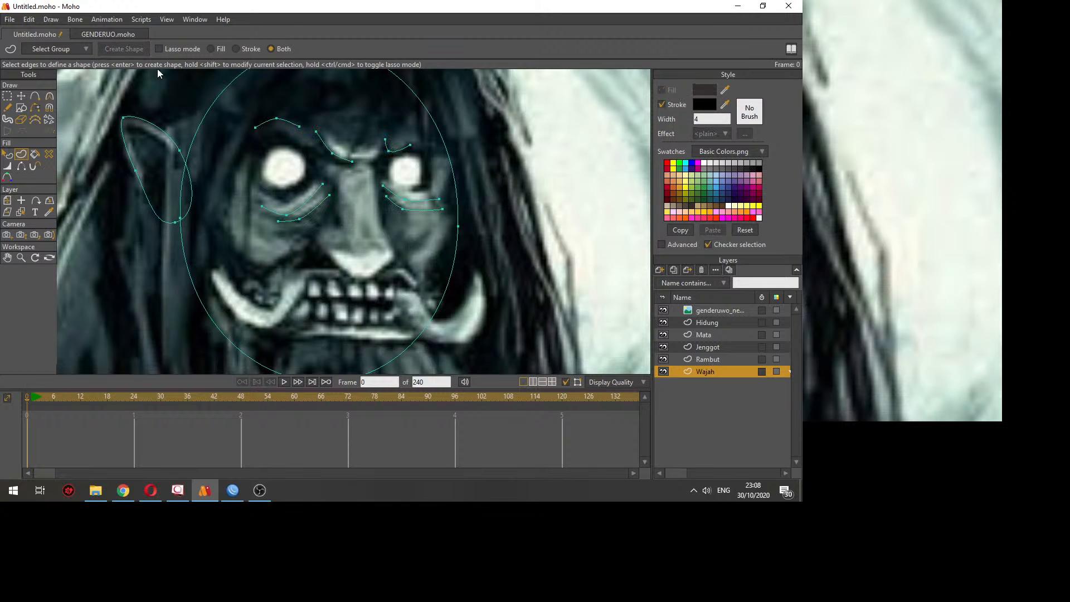
{"action": "key", "text": "ctrl+z"}
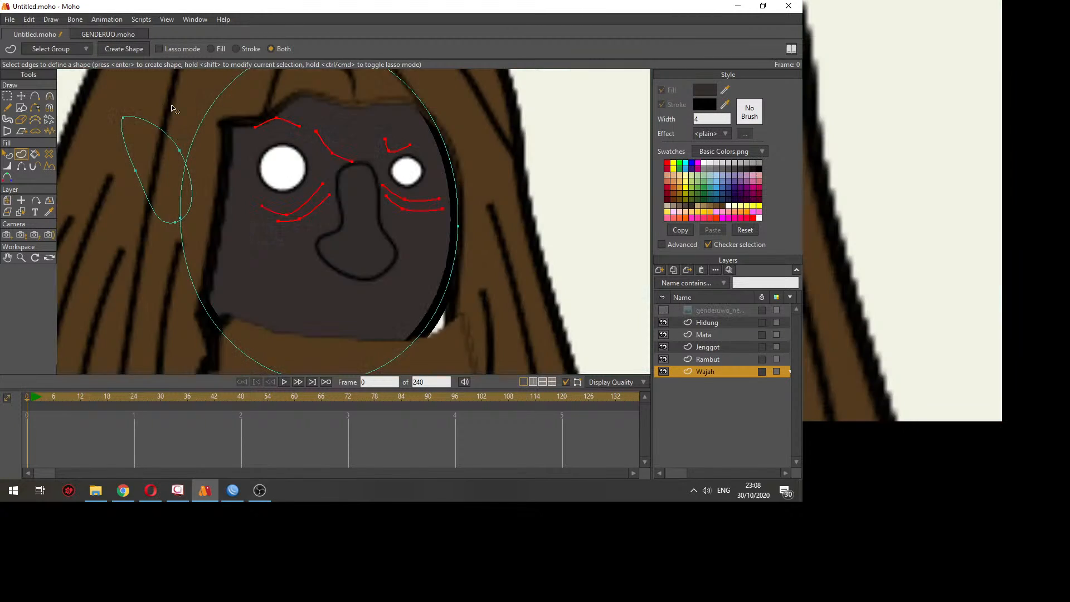
{"action": "left_click", "coordinate": [703, 120]}
{"action": "type", "text": "1"}
{"action": "left_click", "coordinate": [130, 49]}
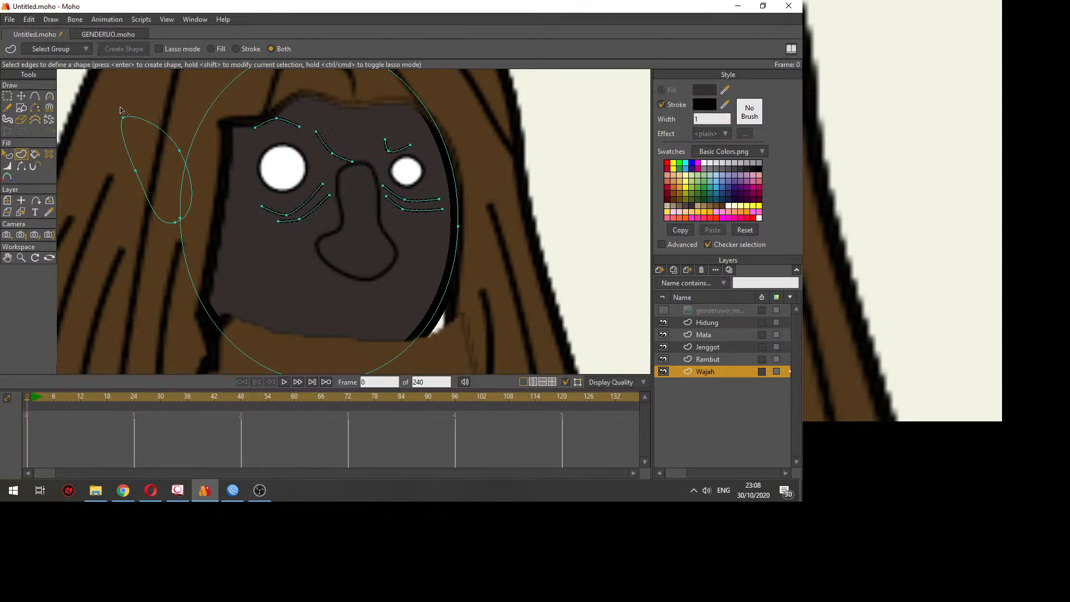
Step: Show the reference image and trace an open curve around the larger eye on the Wajah layer
{"action": "left_click", "coordinate": [7, 154]}
{"action": "scroll", "coordinate": [429, 268], "scroll_direction": "down", "scroll_amount": 5}
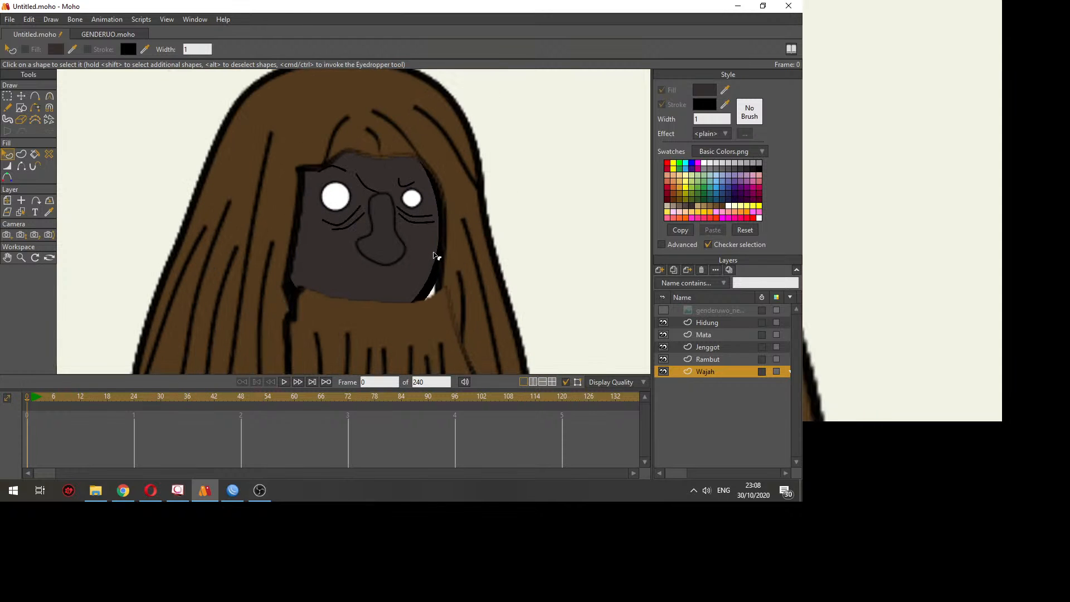
{"action": "left_click", "coordinate": [668, 313]}
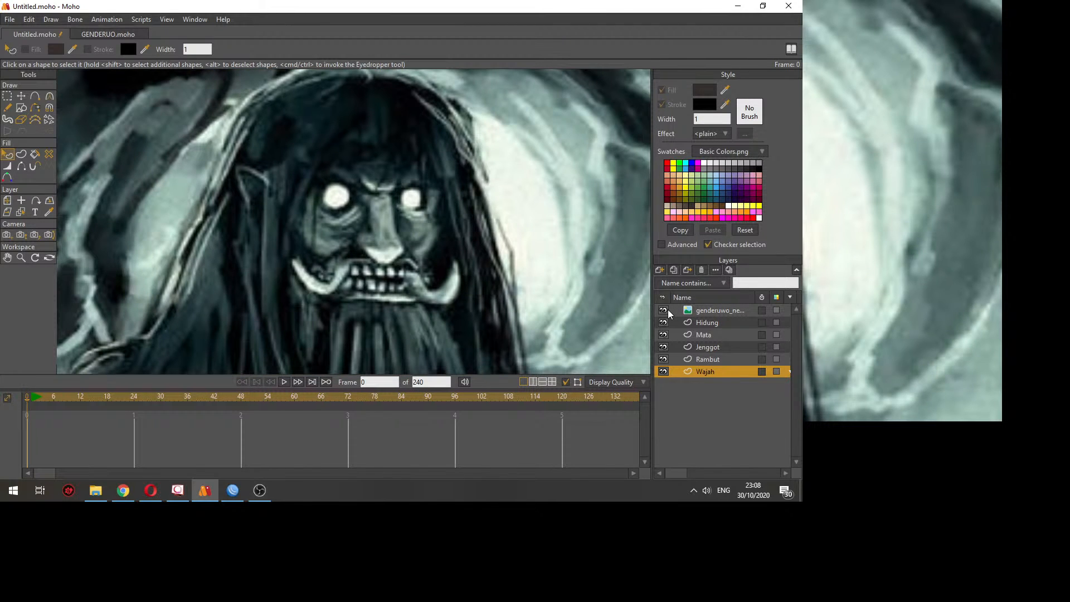
{"action": "left_click", "coordinate": [668, 313]}
{"action": "scroll", "coordinate": [327, 205], "scroll_direction": "up", "scroll_amount": 5}
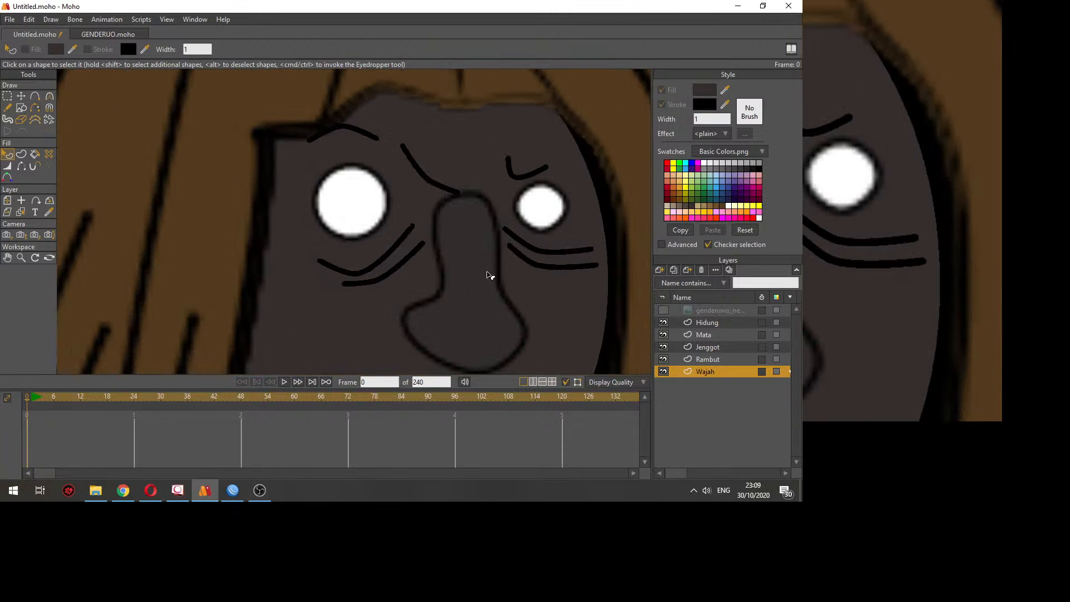
{"action": "left_click", "coordinate": [665, 310]}
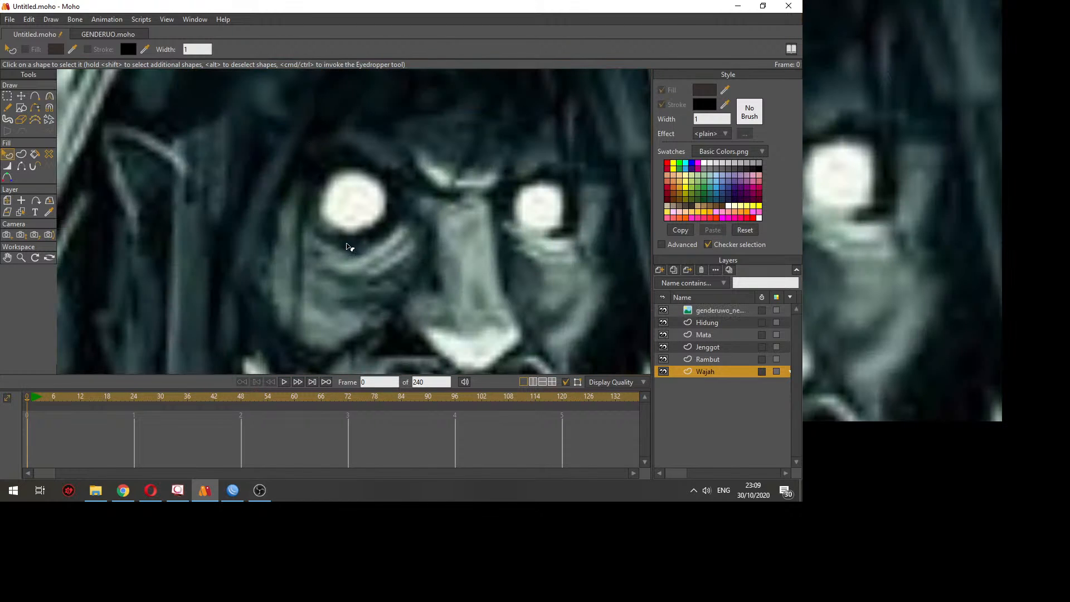
{"action": "left_click", "coordinate": [342, 244]}
{"action": "left_click", "coordinate": [37, 98]}
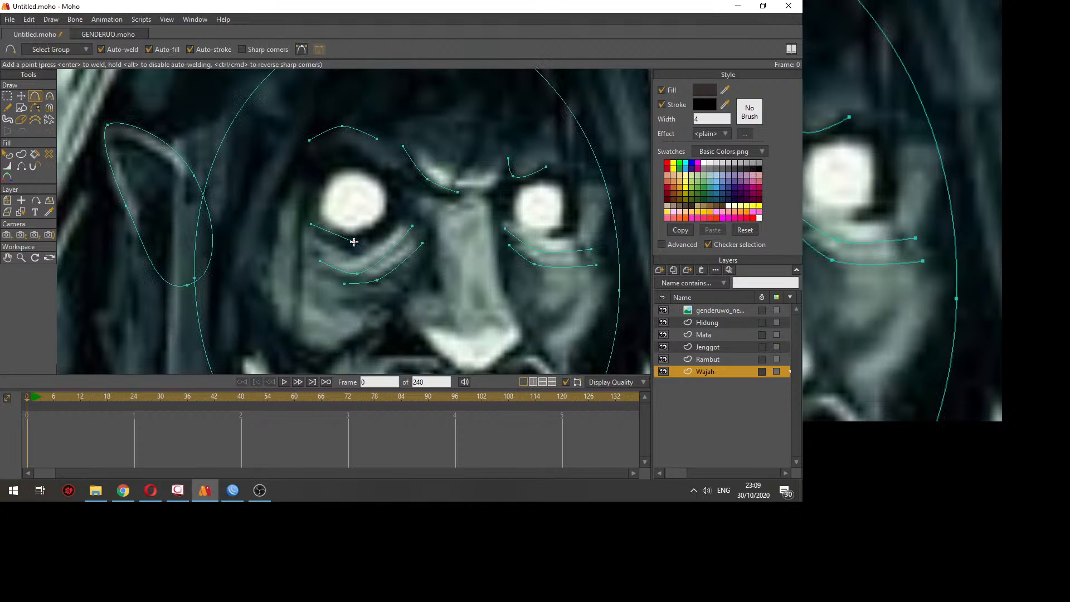
{"action": "left_click_drag", "start_coordinate": [403, 199], "coordinate": [304, 171]}
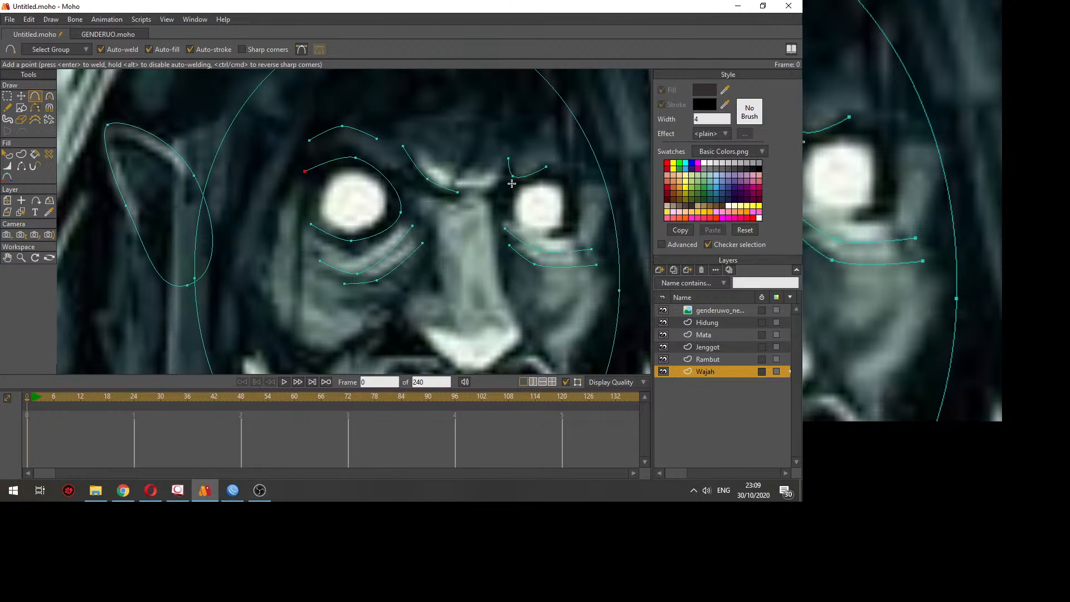
Step: Trace an open curve around the smaller eye, and hide the reference image
{"action": "mouse_move", "coordinate": [503, 200]}
{"action": "left_mouse_down"}
{"action": "mouse_move", "coordinate": [506, 224]}
{"action": "mouse_move", "coordinate": [545, 239]}
{"action": "mouse_move", "coordinate": [574, 230]}
{"action": "left_mouse_up"}
{"action": "left_click_drag", "start_coordinate": [545, 177], "coordinate": [569, 179]}
{"action": "left_click_drag", "start_coordinate": [569, 179], "coordinate": [574, 229]}
{"action": "left_click", "coordinate": [663, 309]}
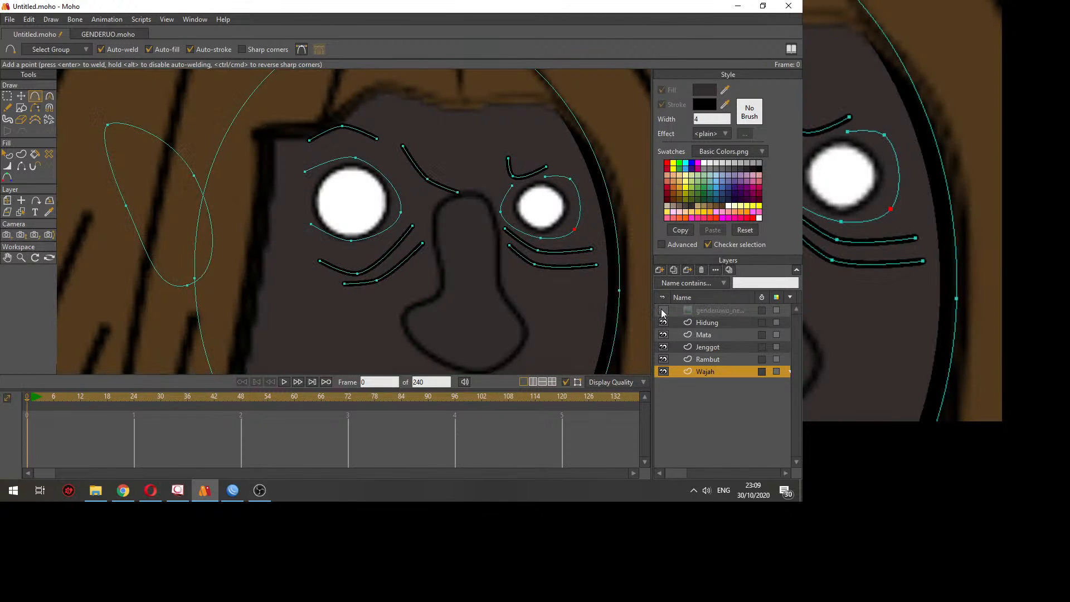
Step: Create one black stroke shape of width 4 from the curves around both eyes
{"action": "left_click", "coordinate": [21, 155]}
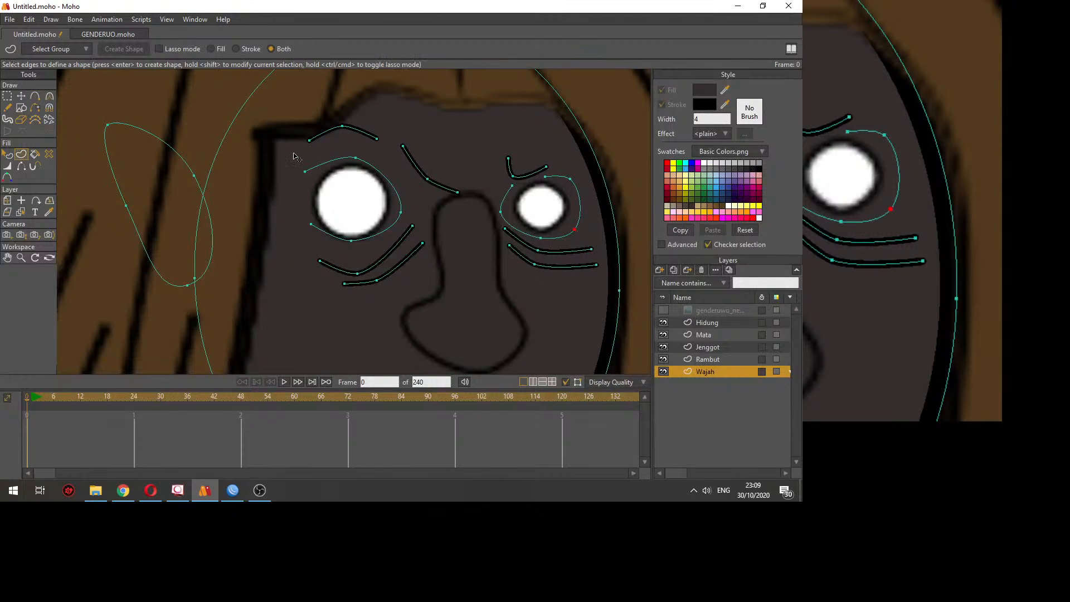
{"action": "left_click", "coordinate": [333, 226]}
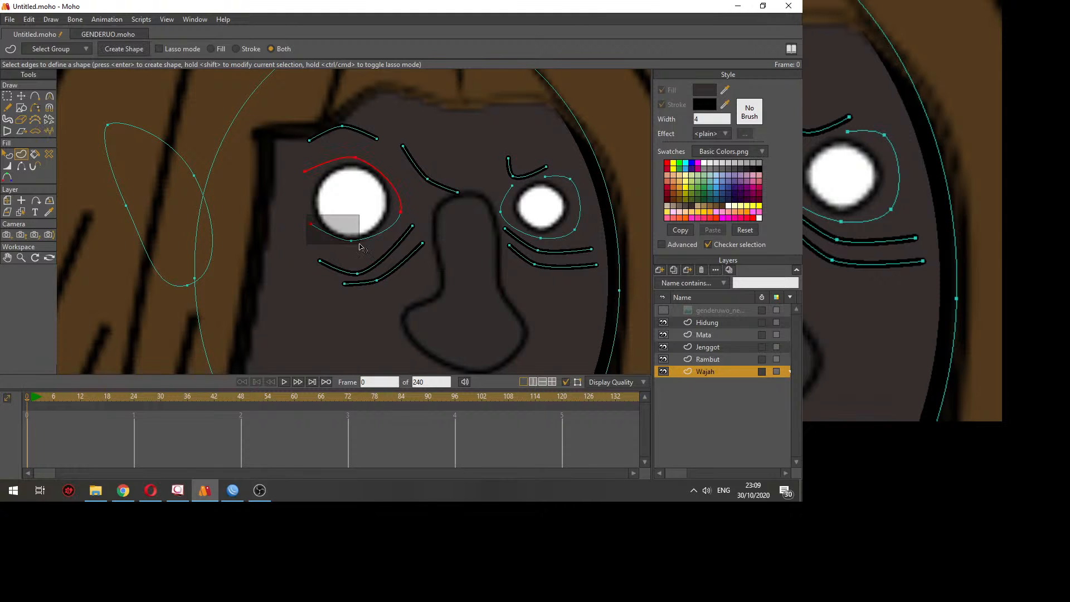
{"action": "left_click_drag", "start_coordinate": [518, 216], "coordinate": [582, 237]}
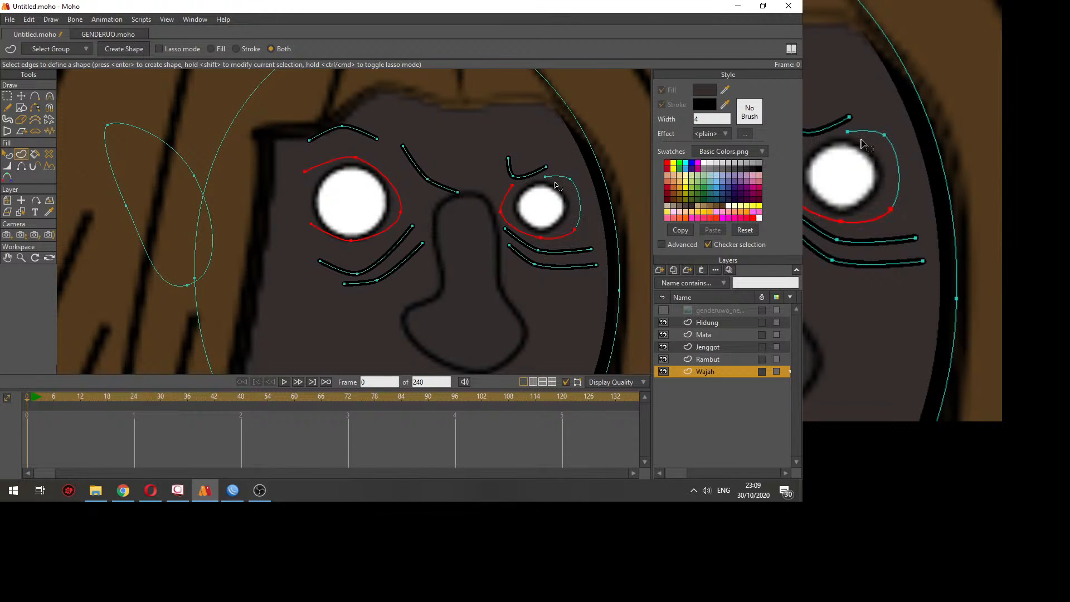
{"action": "left_click_drag", "start_coordinate": [541, 175], "coordinate": [574, 190]}
{"action": "left_click", "coordinate": [274, 243]}
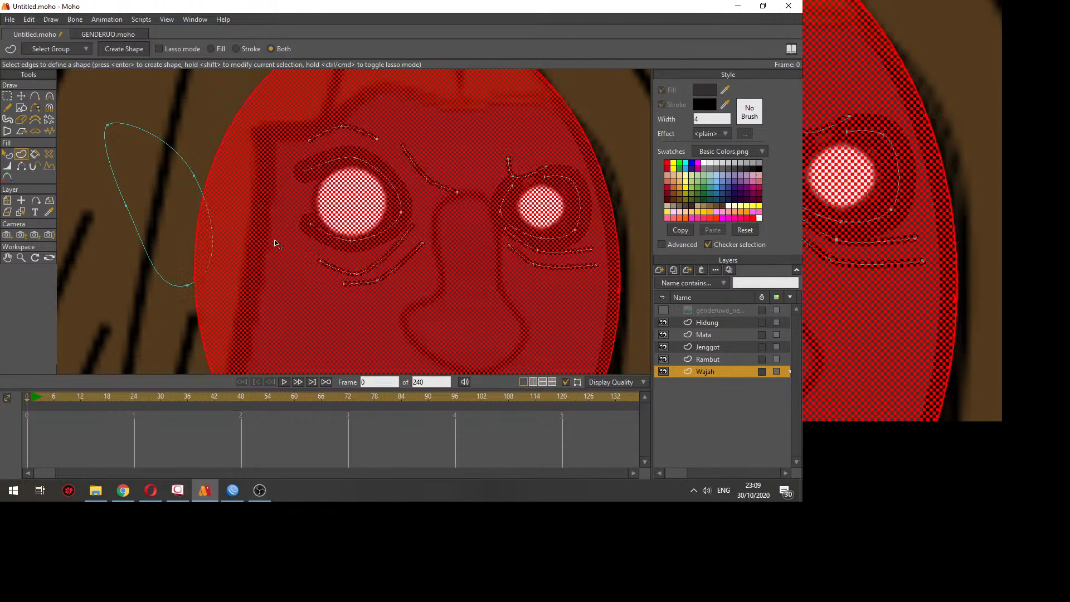
{"action": "key", "text": "g"}
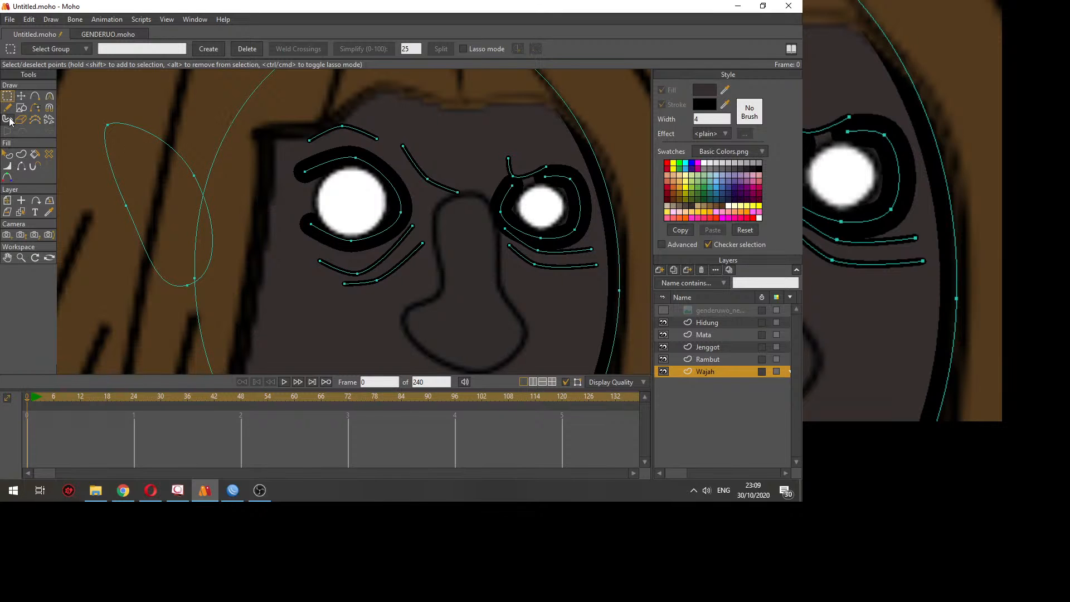
Step: Select the outline shape around both eyes and set its stroke width to 3
{"action": "left_click", "coordinate": [8, 154]}
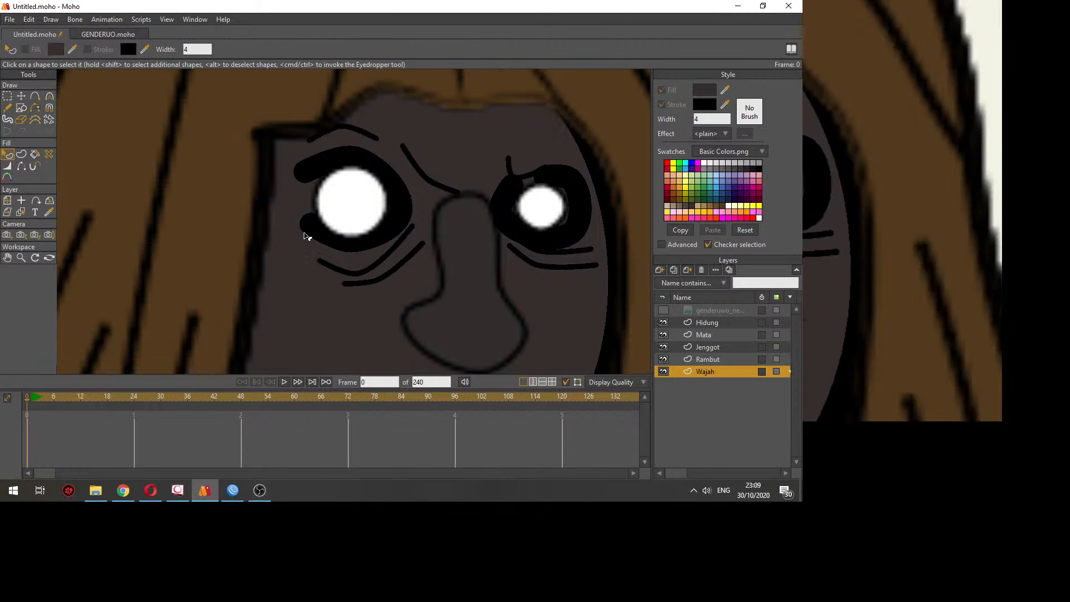
{"action": "scroll", "coordinate": [305, 233], "scroll_direction": "down", "scroll_amount": 2}
{"action": "left_click_drag", "start_coordinate": [448, 291], "coordinate": [434, 250]}
{"action": "scroll", "coordinate": [421, 250], "scroll_direction": "up", "scroll_amount": 2}
{"action": "left_click", "coordinate": [336, 153]}
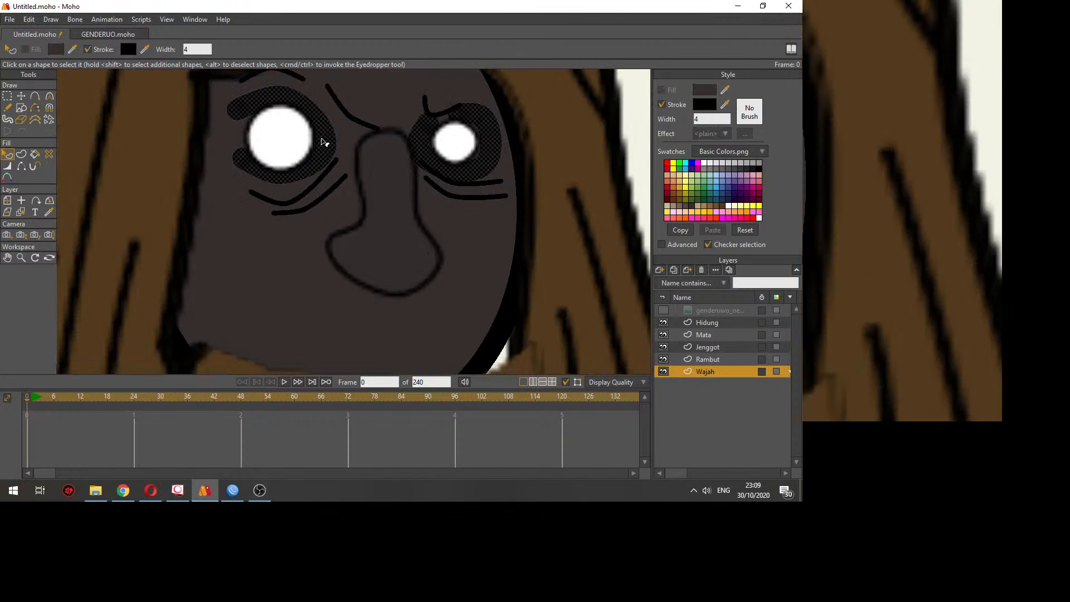
{"action": "scroll", "coordinate": [358, 160], "scroll_direction": "up", "scroll_amount": 3}
{"action": "left_click", "coordinate": [695, 119]}
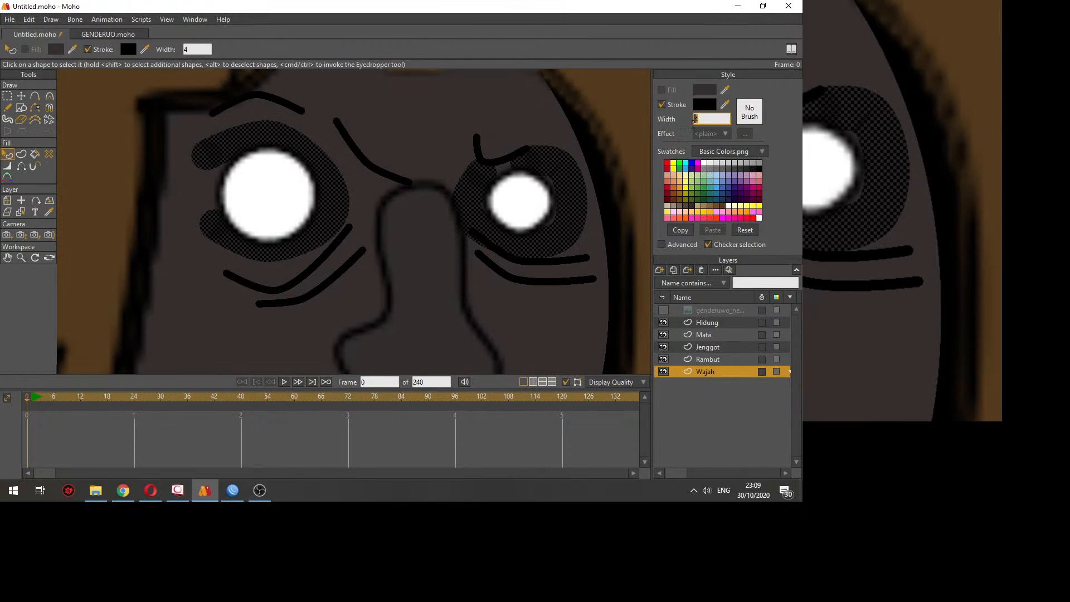
{"action": "type", "text": "3"}
{"action": "key", "text": "Return"}
{"action": "key", "text": "Return"}
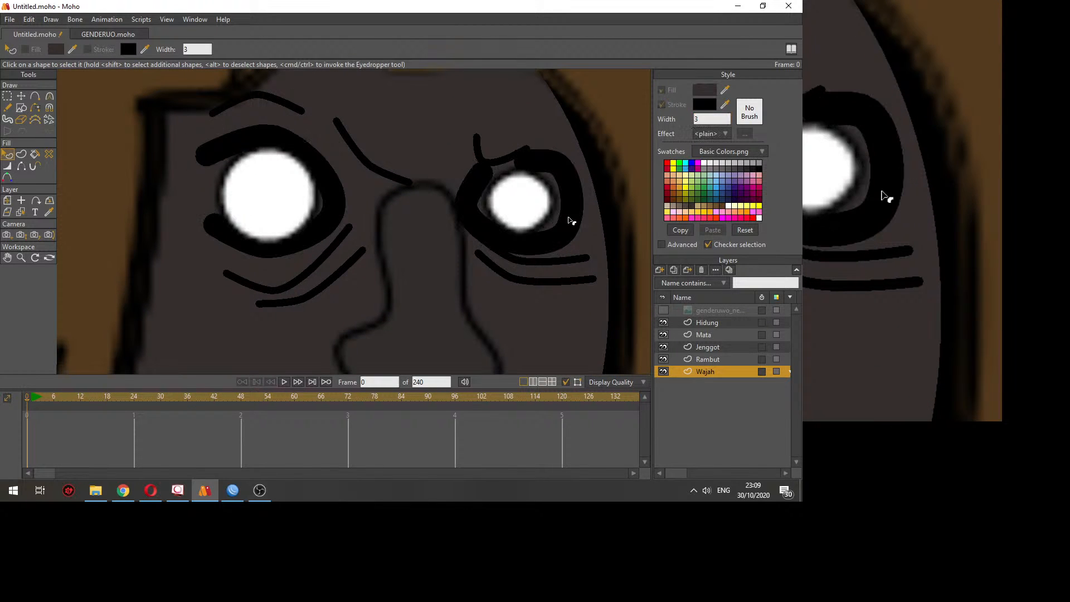
Step: Adjust the curvature of the eye outlines and move the smaller eye's outline points inward, closer to the eye
{"action": "left_click", "coordinate": [49, 97]}
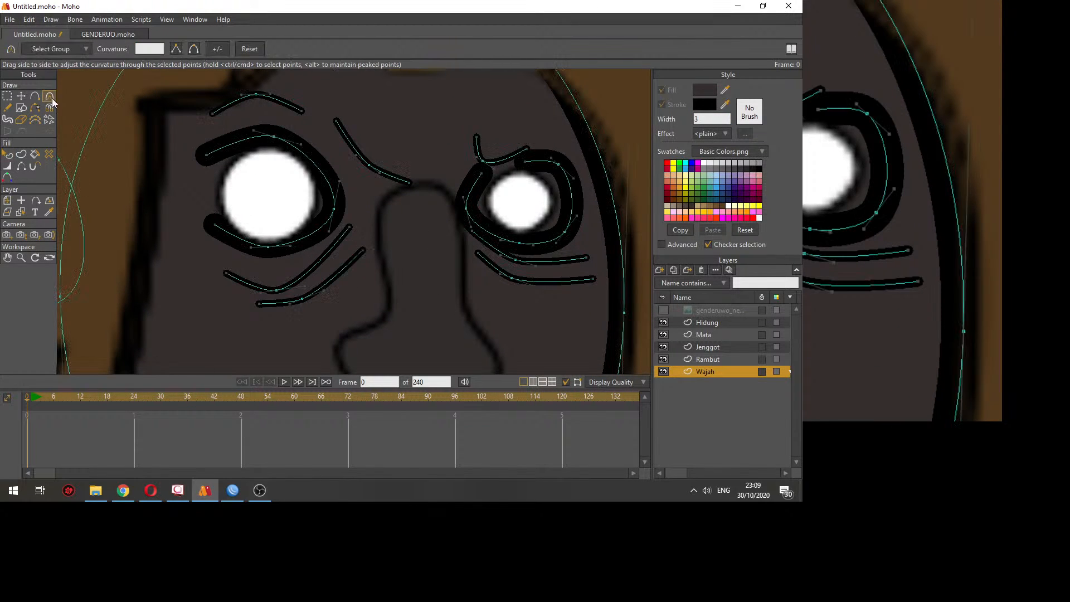
{"action": "left_click_drag", "start_coordinate": [288, 221], "coordinate": [208, 163]}
{"action": "left_click_drag", "start_coordinate": [251, 247], "coordinate": [238, 244]}
{"action": "left_click_drag", "start_coordinate": [465, 208], "coordinate": [391, 209]}
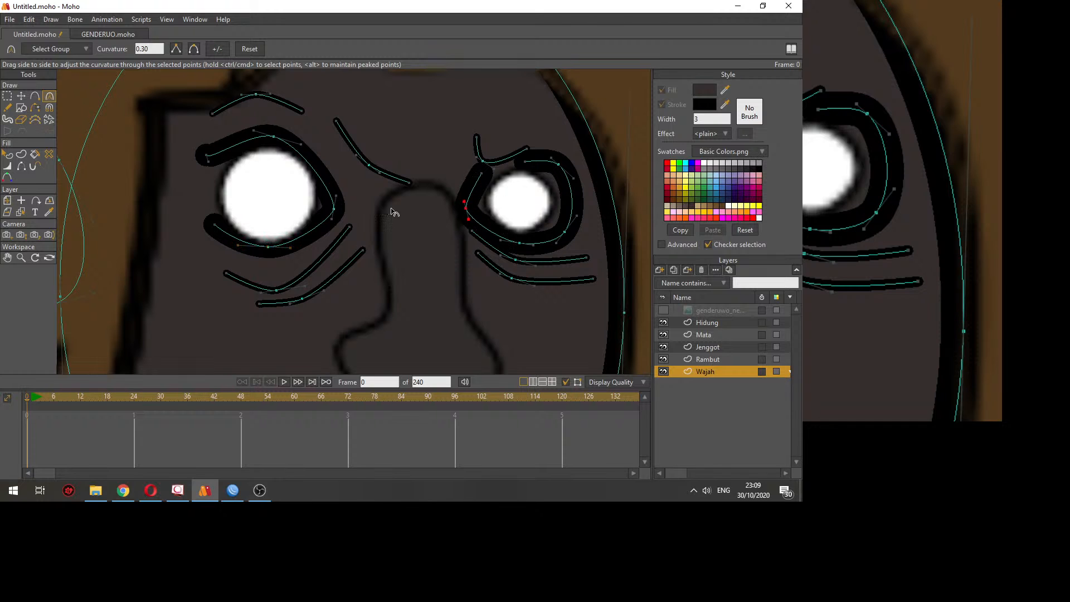
{"action": "key", "text": "t"}
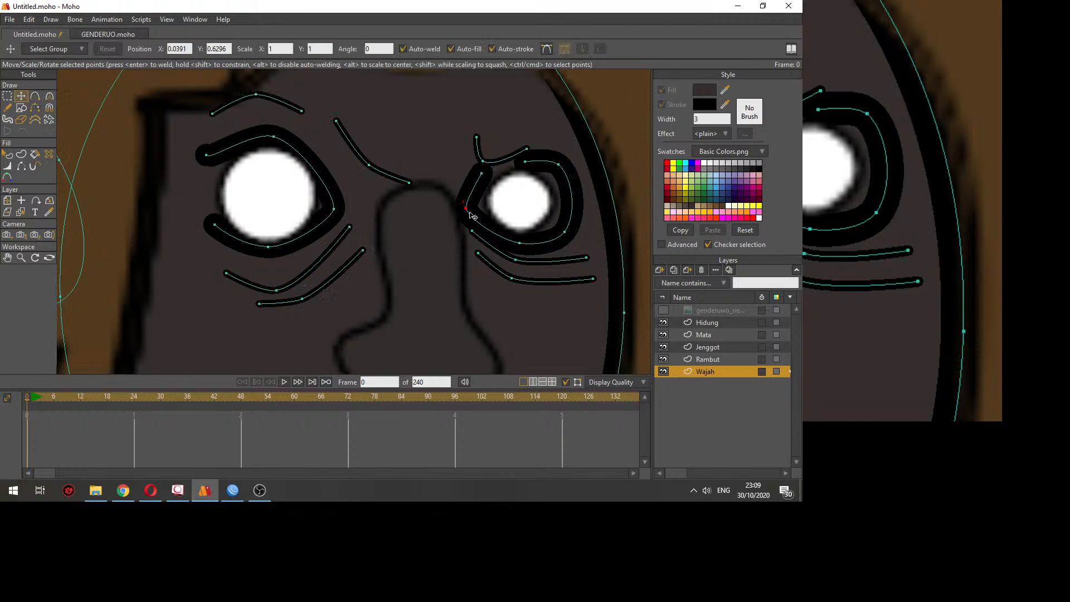
{"action": "left_click", "coordinate": [546, 171]}
{"action": "left_click_drag", "start_coordinate": [554, 179], "coordinate": [535, 244]}
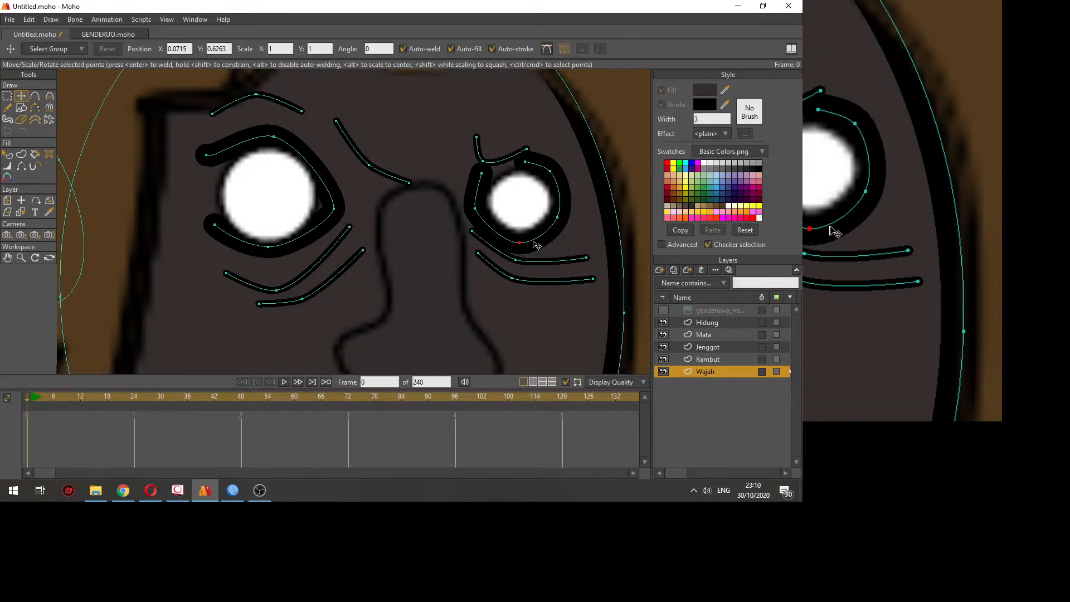
Step: Make the black eye outline shape semi-transparent by lowering its stroke colour's alpha to about 142
{"action": "key", "text": "q"}
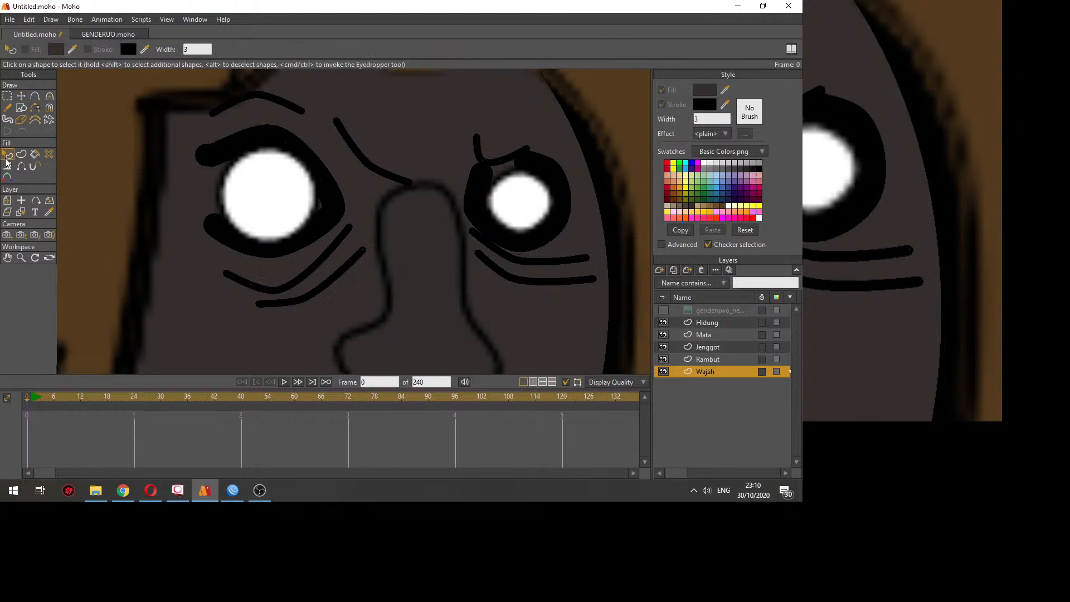
{"action": "left_click", "coordinate": [334, 208]}
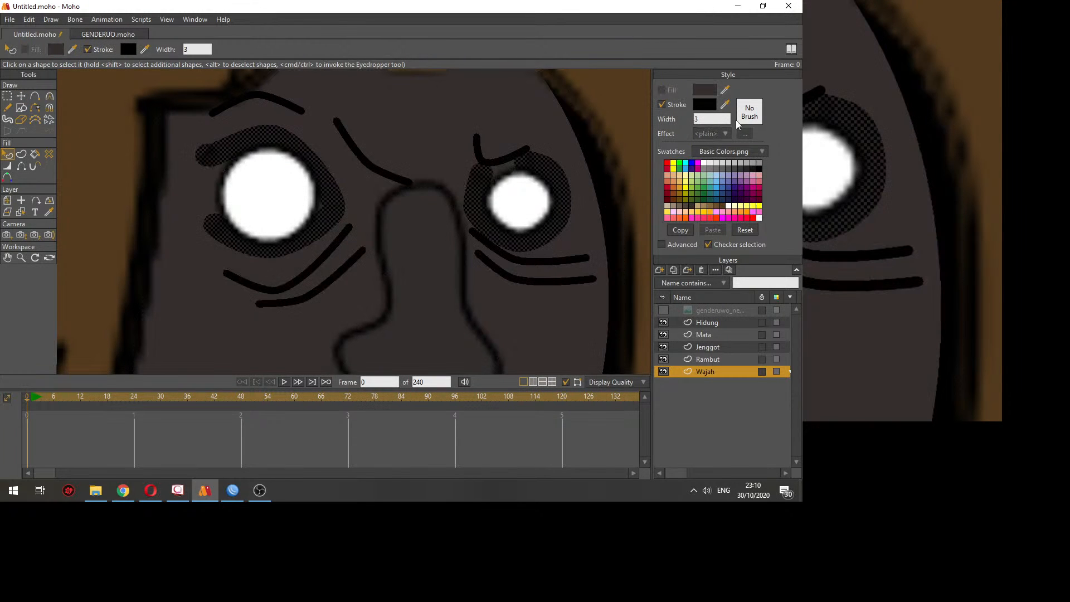
{"action": "left_click", "coordinate": [710, 107]}
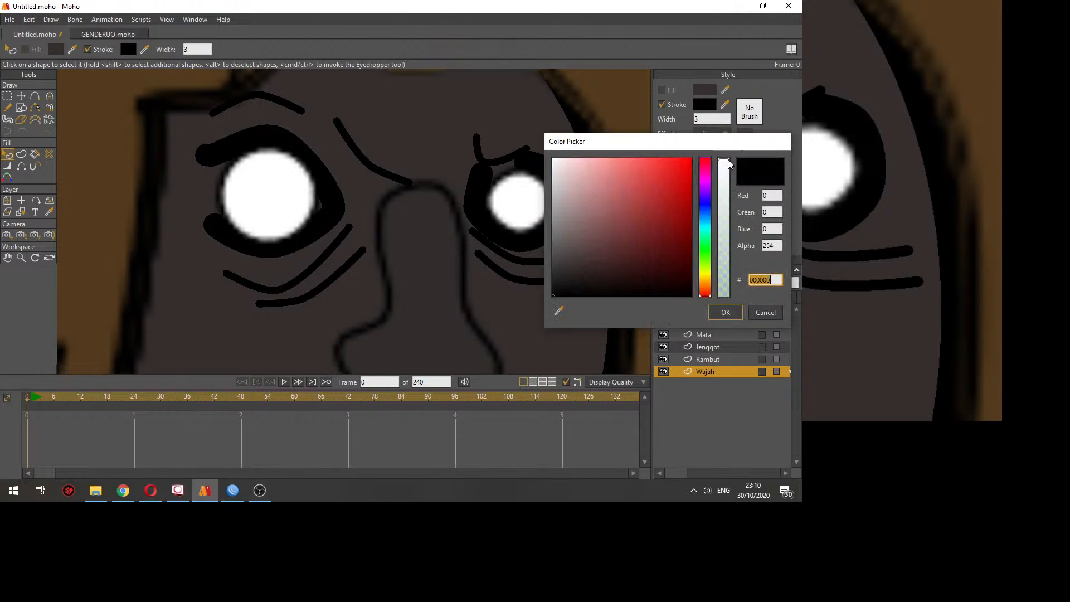
{"action": "mouse_move", "coordinate": [723, 217]}
{"action": "left_mouse_down"}
{"action": "mouse_move", "coordinate": [727, 255]}
{"action": "mouse_move", "coordinate": [723, 192]}
{"action": "mouse_move", "coordinate": [720, 223]}
{"action": "left_mouse_up"}
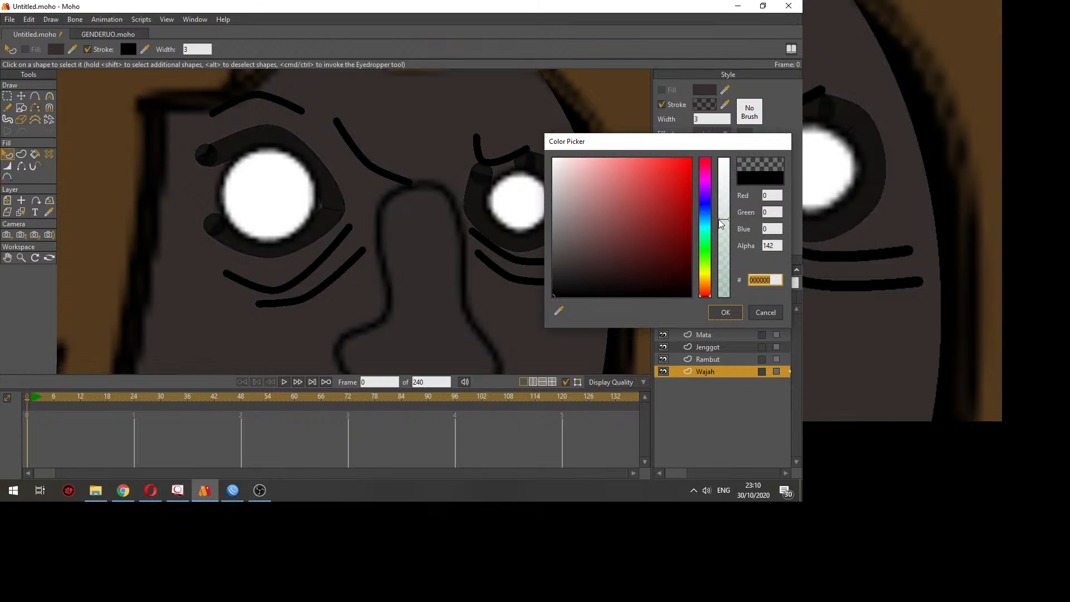
{"action": "left_click", "coordinate": [725, 312]}
{"action": "scroll", "coordinate": [535, 234], "scroll_direction": "down", "scroll_amount": 3}
{"action": "scroll", "coordinate": [545, 216], "scroll_direction": "down", "scroll_amount": 2}
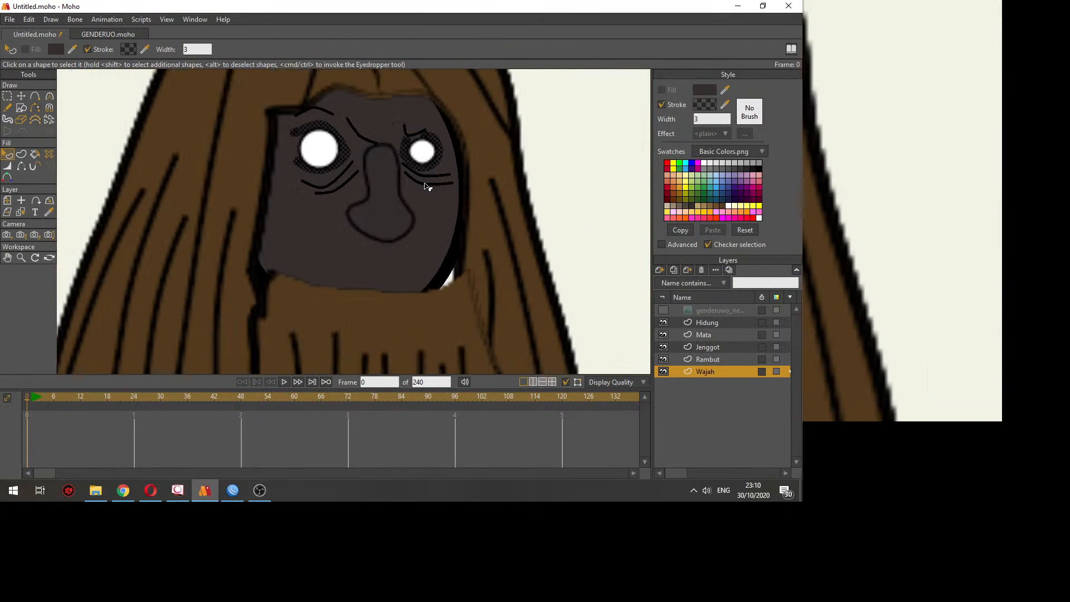
{"action": "scroll", "coordinate": [327, 255], "scroll_direction": "down", "scroll_amount": 1}
{"action": "left_click", "coordinate": [174, 167]}
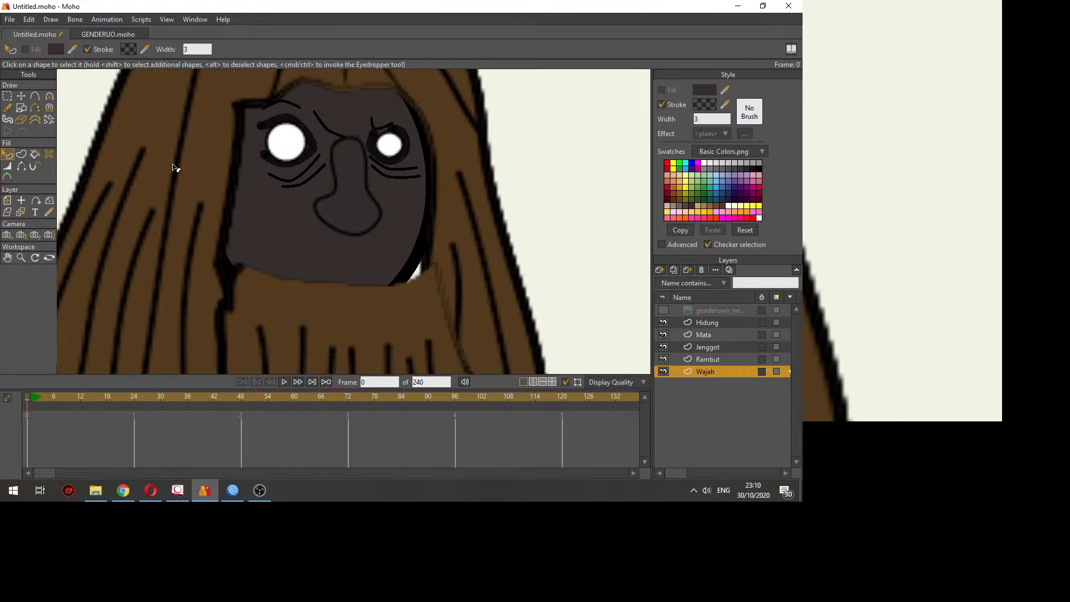
Step: Change the fill colour of the beard shape on the Jenggot layer to a very dark brown
{"action": "left_click", "coordinate": [411, 299]}
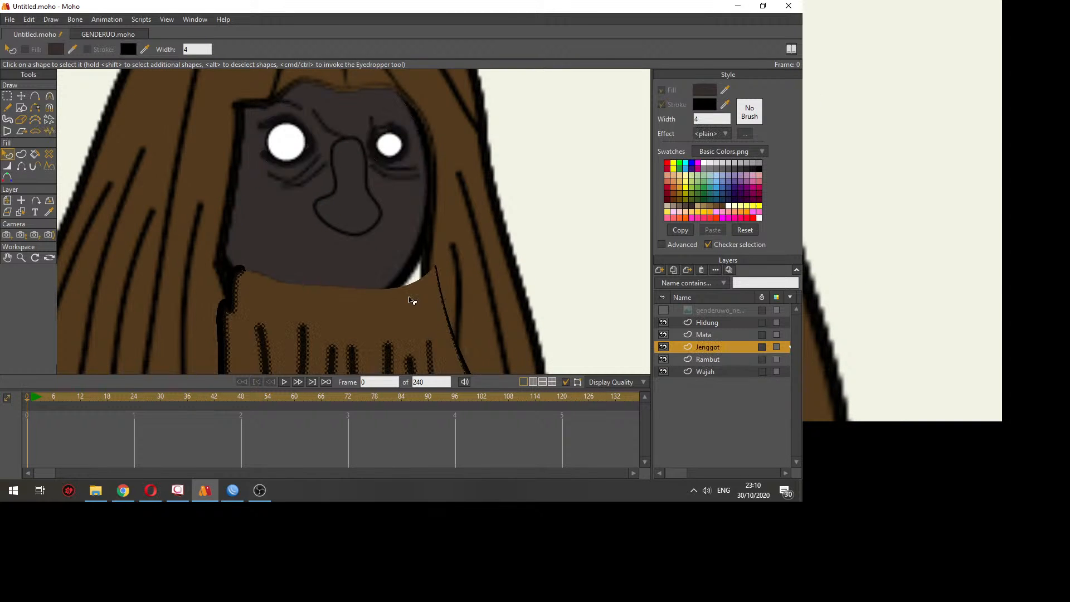
{"action": "scroll", "coordinate": [507, 317], "scroll_direction": "down", "scroll_amount": 2}
{"action": "scroll", "coordinate": [490, 169], "scroll_direction": "down", "scroll_amount": 2}
{"action": "left_click", "coordinate": [696, 94]}
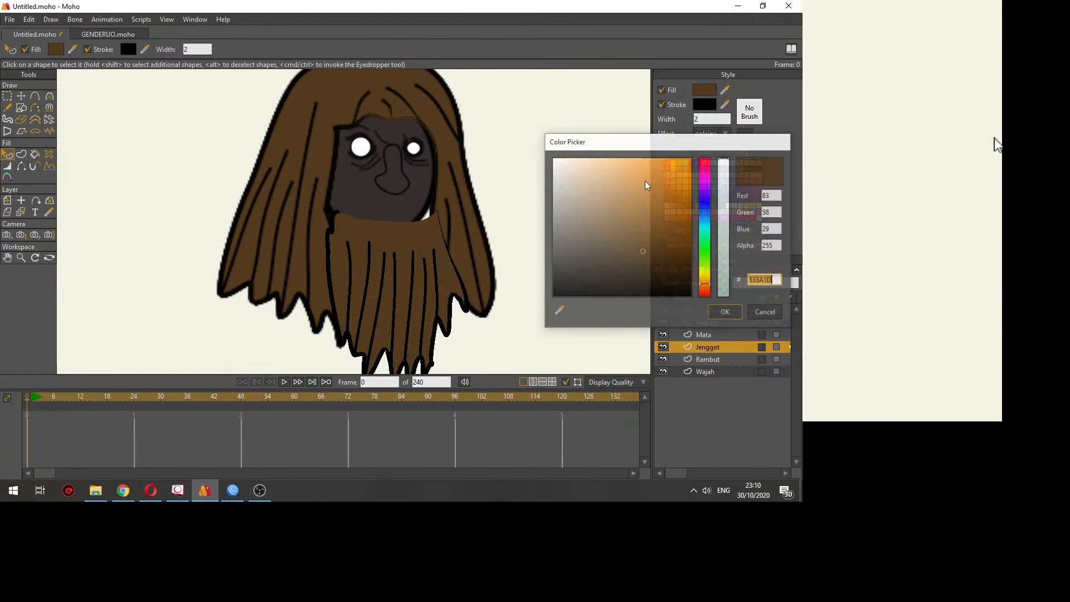
{"action": "mouse_move", "coordinate": [658, 256]}
{"action": "left_mouse_down"}
{"action": "mouse_move", "coordinate": [669, 292]}
{"action": "mouse_move", "coordinate": [648, 279]}
{"action": "left_mouse_up"}
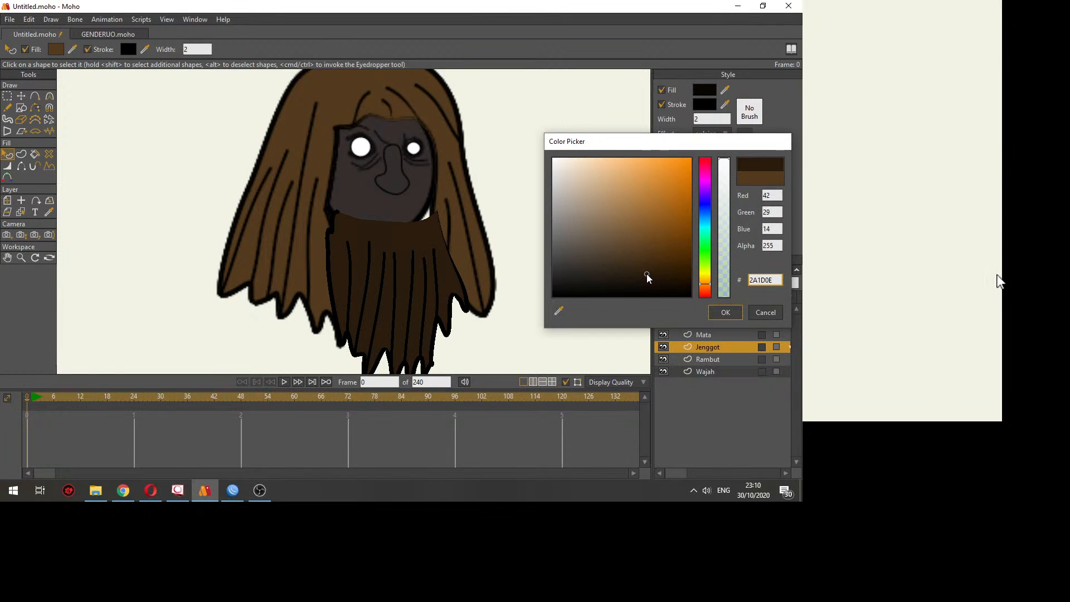
{"action": "left_click", "coordinate": [724, 312]}
{"action": "left_click", "coordinate": [480, 196]}
Step: Match the fill of the hair shape on the Rambut layer to the beard's dark brown by sampling it
{"action": "left_click", "coordinate": [713, 364]}
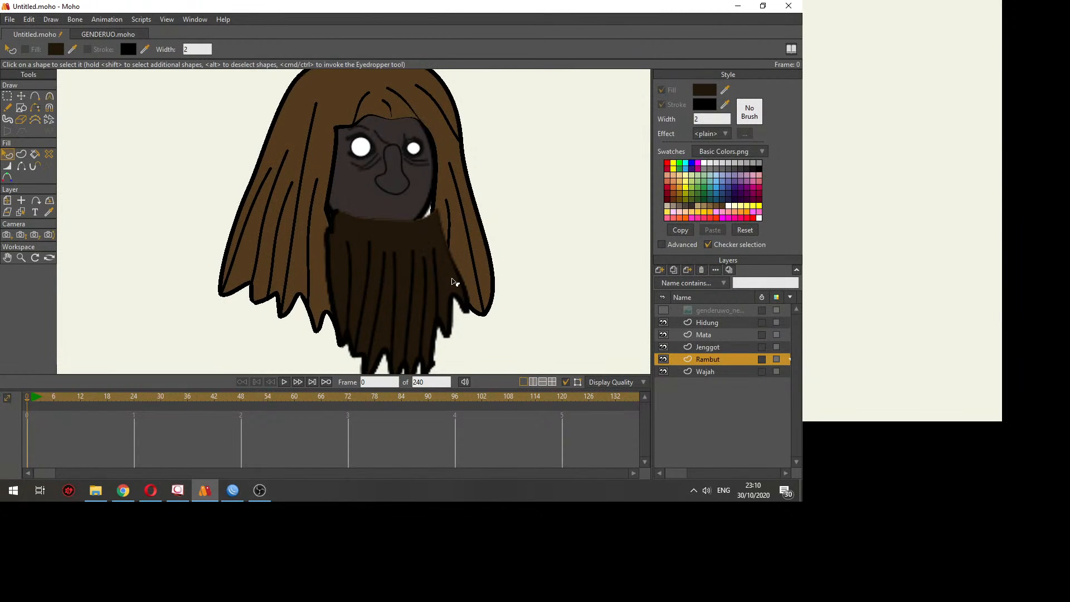
{"action": "left_click", "coordinate": [468, 219]}
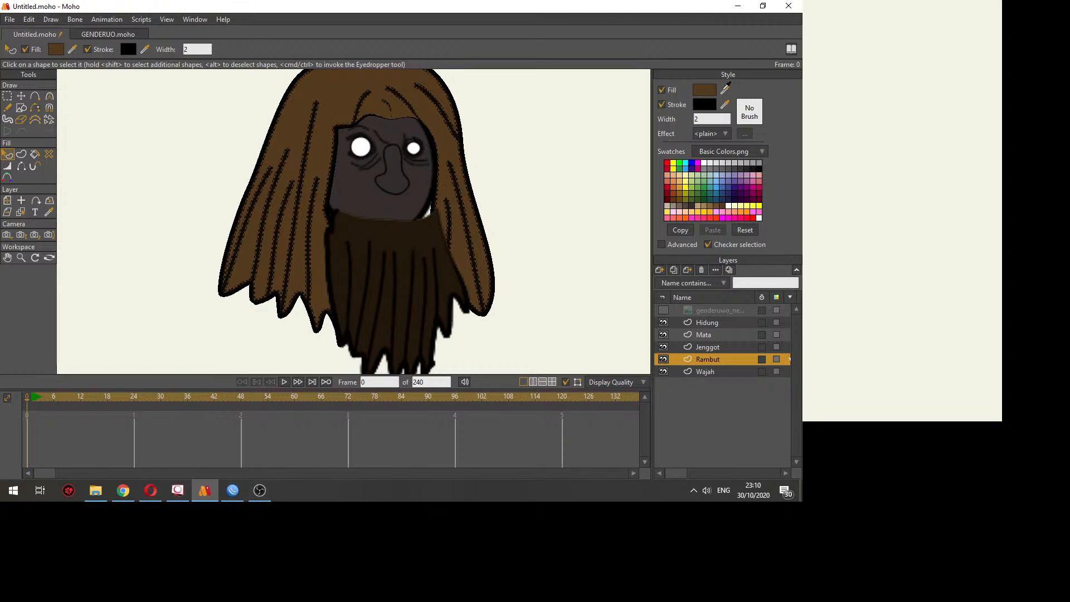
{"action": "left_click_drag", "start_coordinate": [724, 89], "coordinate": [426, 251]}
{"action": "left_click", "coordinate": [558, 263]}
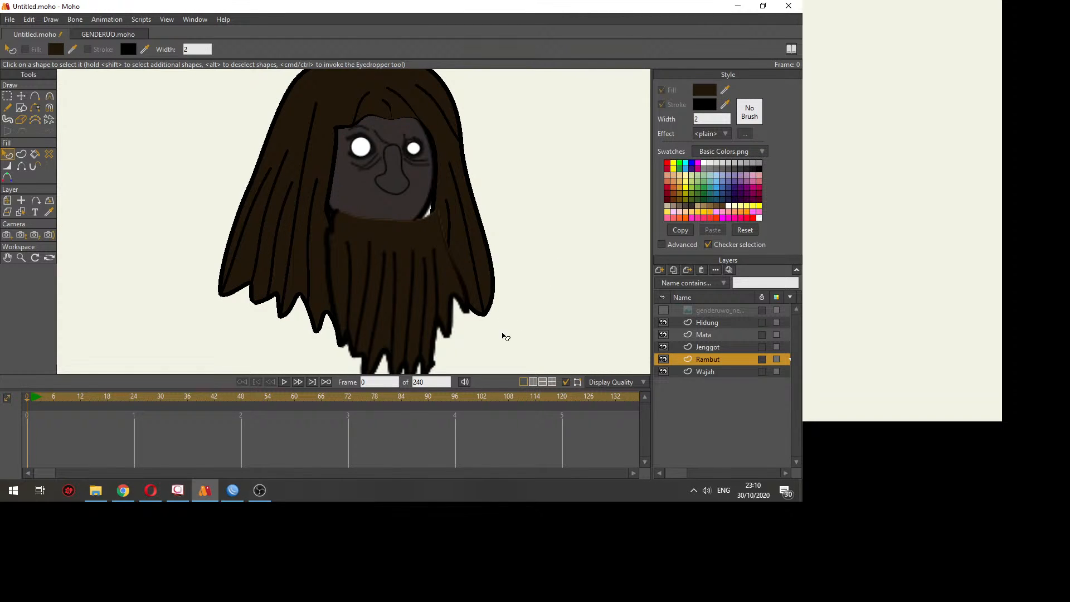
Step: Switch to the Opera browser to check the YouTube Studio livestream page, and return to the Moho drawing
{"action": "left_click", "coordinate": [163, 490]}
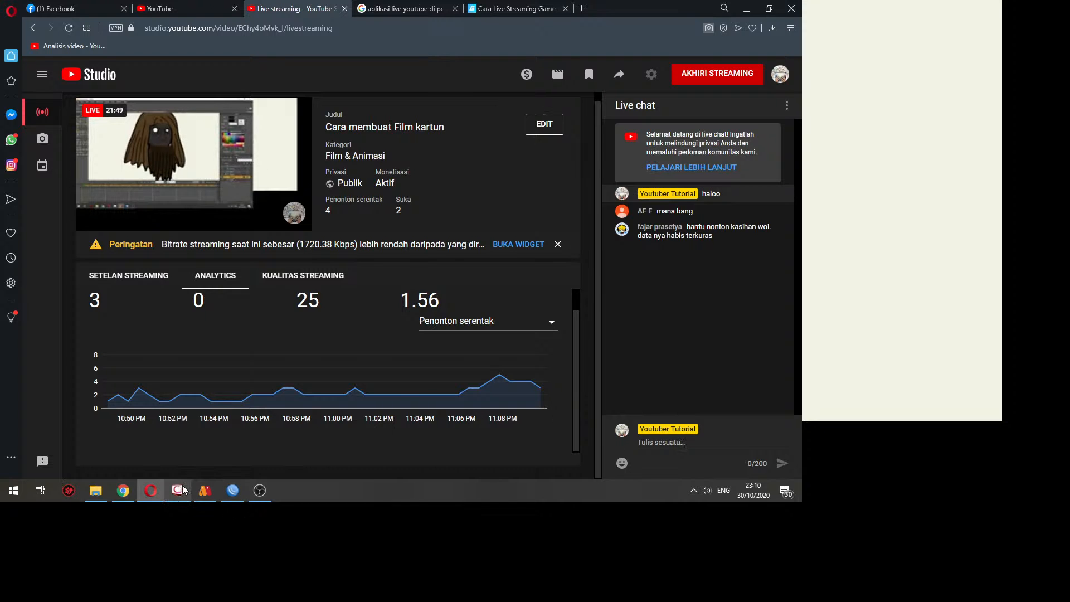
{"action": "left_click", "coordinate": [202, 492]}
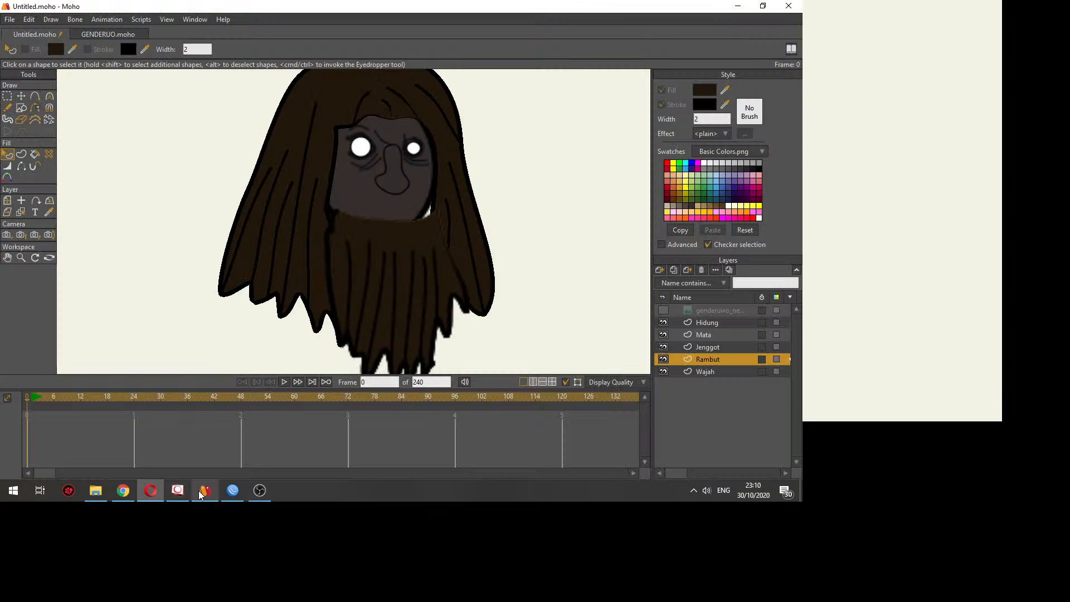
{"action": "scroll", "coordinate": [407, 271], "scroll_direction": "up", "scroll_amount": 5}
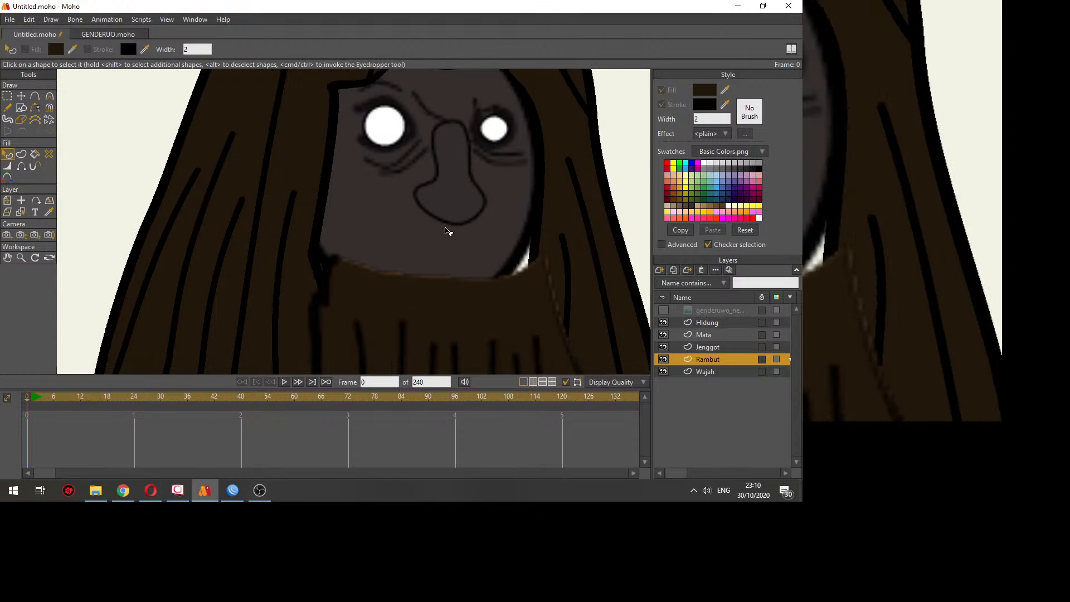
Step: Add a new vector layer above the Hidung layer and name it mulut
{"action": "scroll", "coordinate": [443, 245], "scroll_direction": "down", "scroll_amount": 3}
{"action": "scroll", "coordinate": [438, 256], "scroll_direction": "up", "scroll_amount": 1}
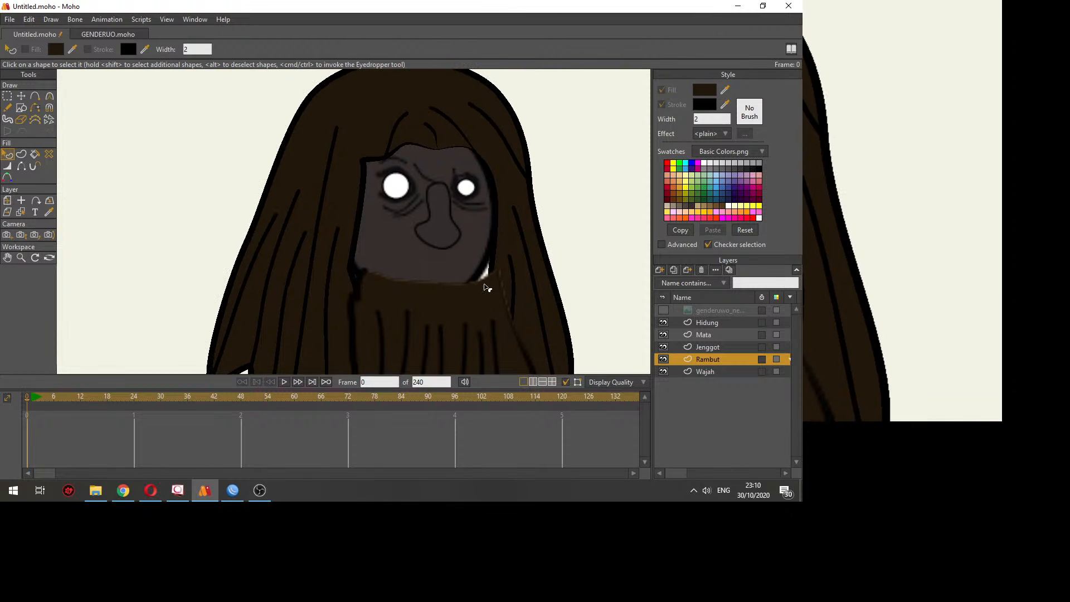
{"action": "scroll", "coordinate": [484, 278], "scroll_direction": "up", "scroll_amount": 4}
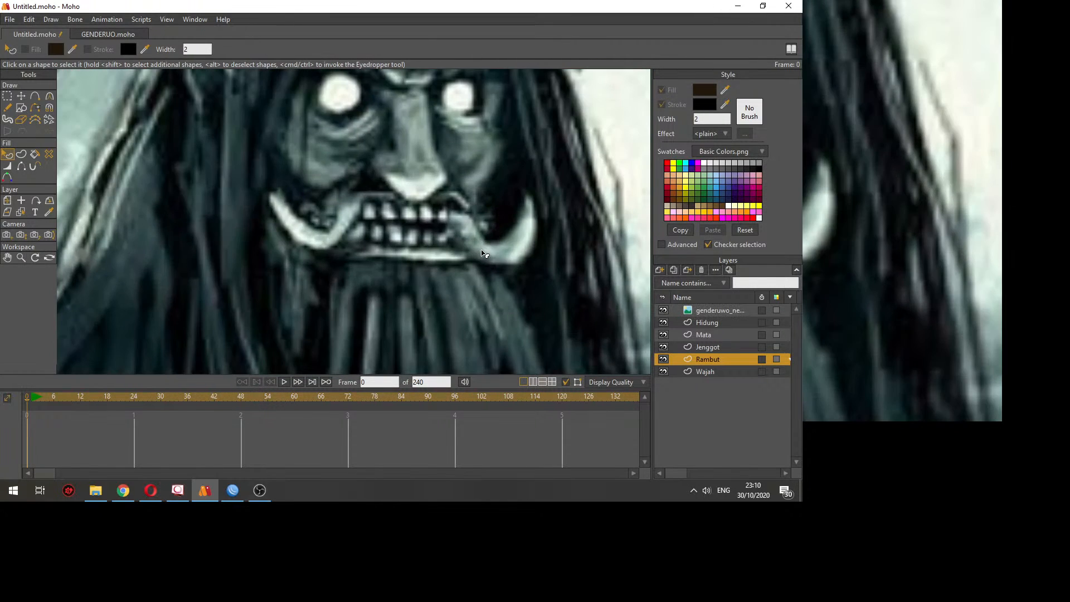
{"action": "left_click", "coordinate": [738, 322]}
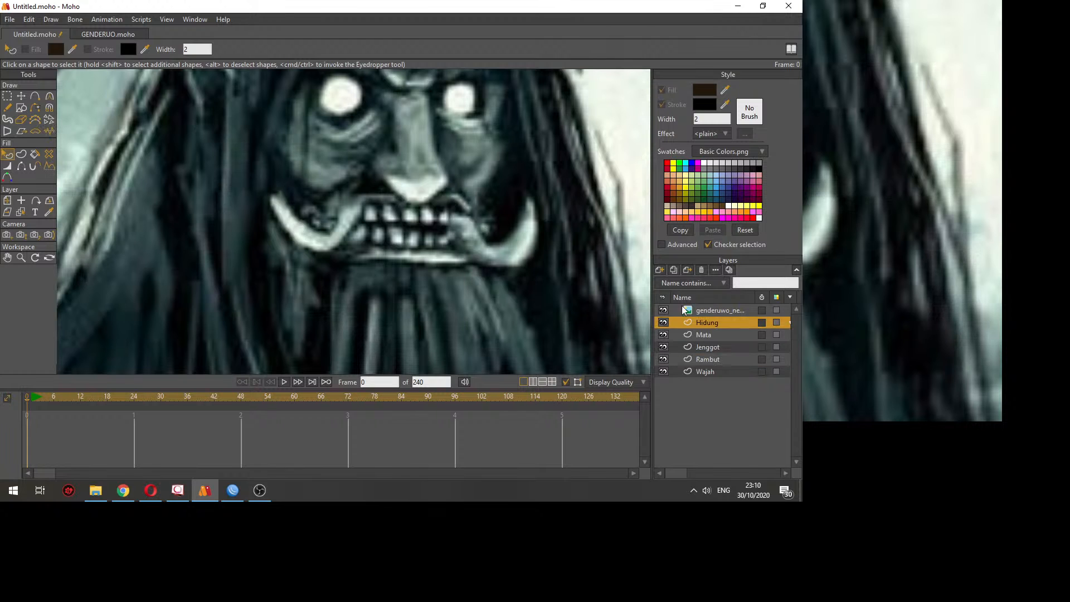
{"action": "left_click", "coordinate": [659, 270]}
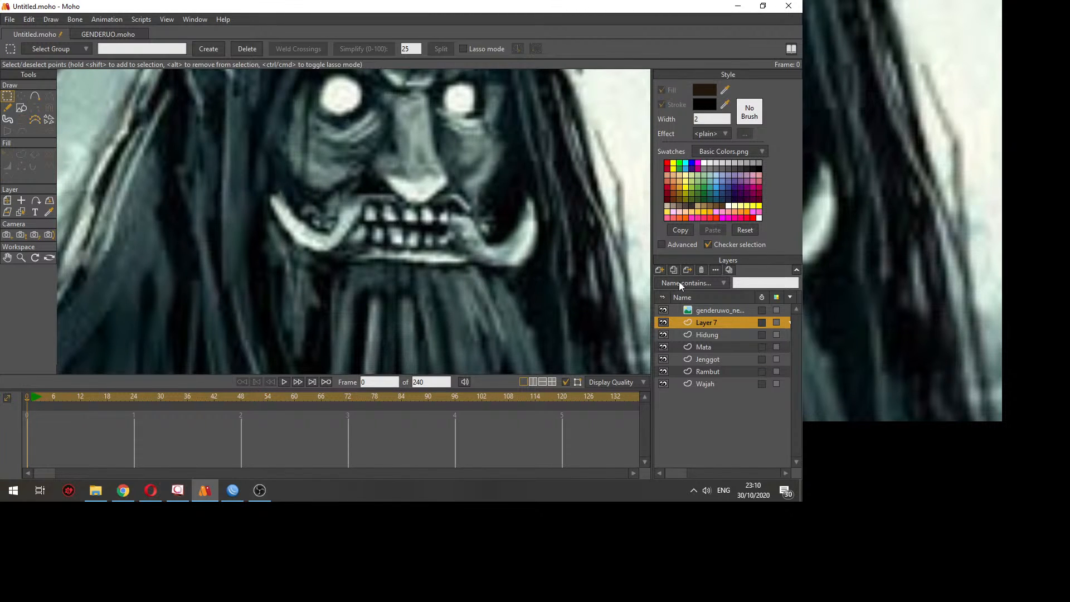
{"action": "left_click", "coordinate": [708, 332]}
{"action": "double_click", "coordinate": [708, 332]}
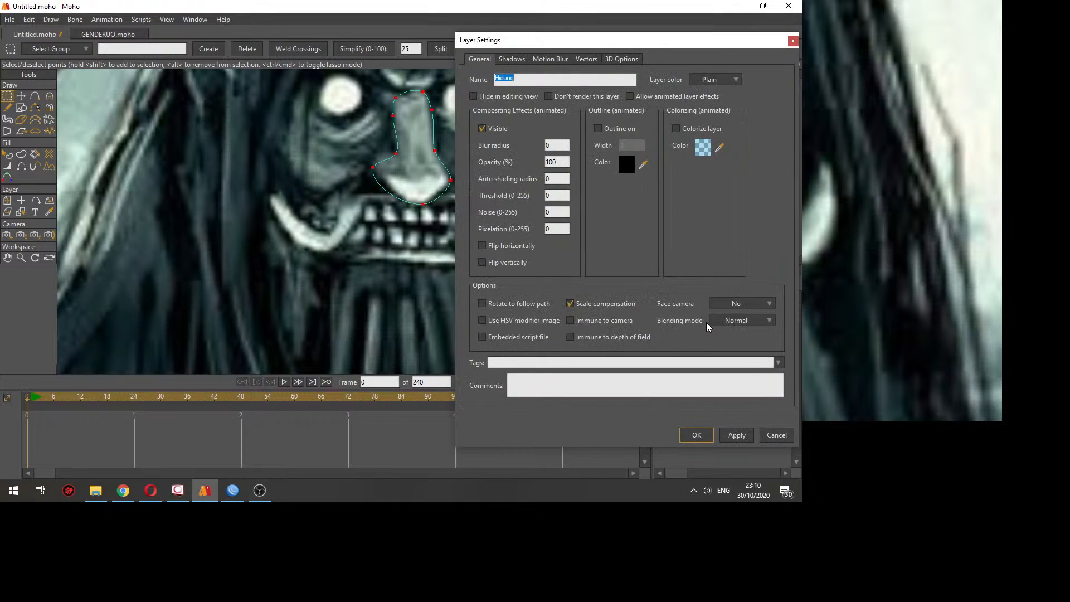
{"action": "left_click", "coordinate": [776, 435]}
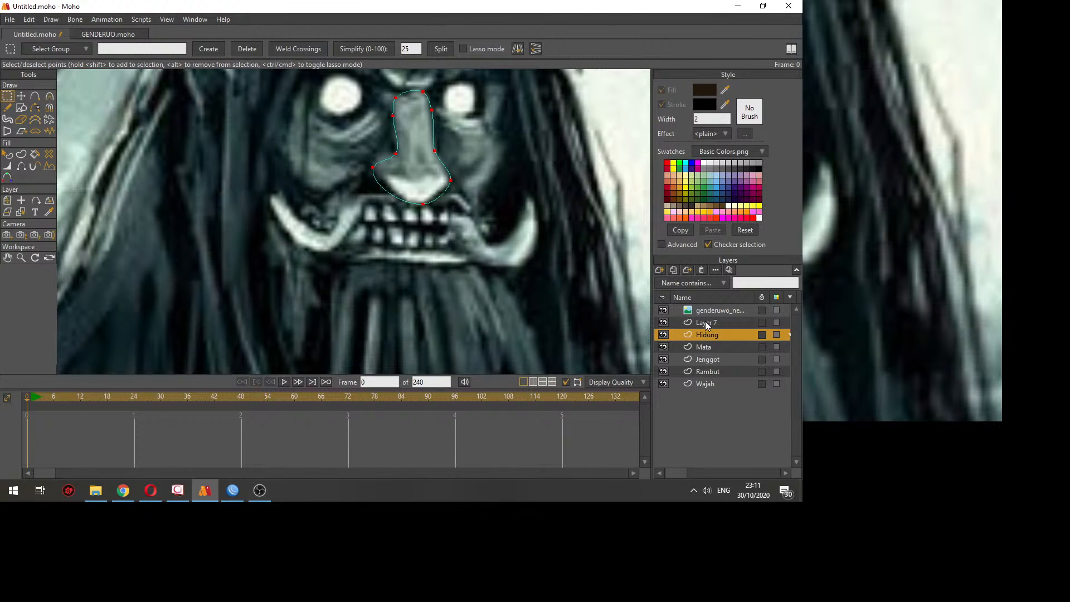
{"action": "double_click", "coordinate": [707, 323]}
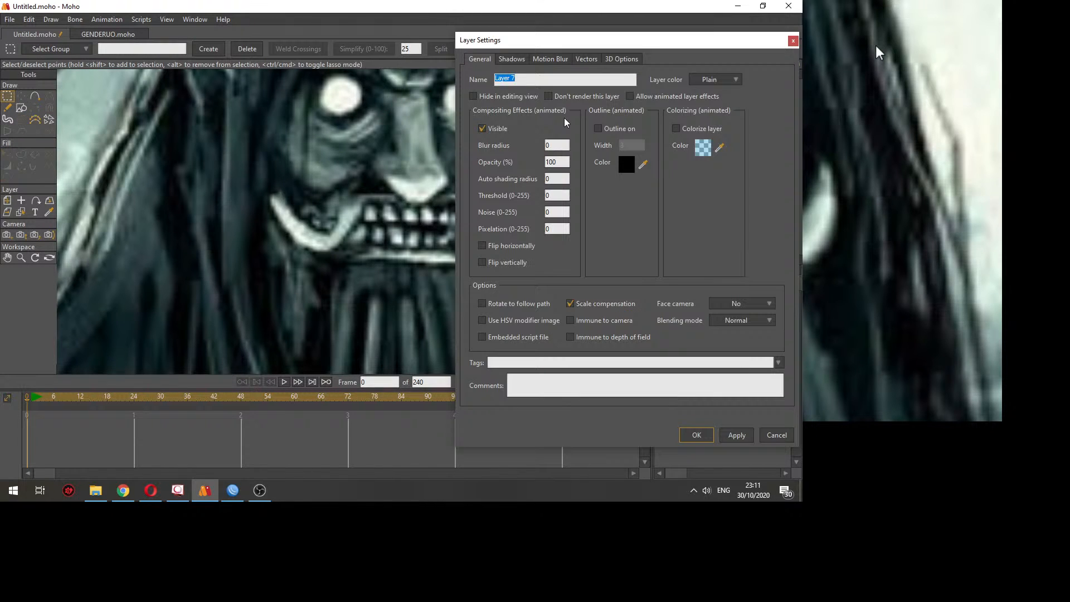
{"action": "type", "text": "mulu"}
{"action": "key", "text": "Return"}
Step: Check the YouTube Studio livestream page in Opera, switch to Chrome and load youtube.com
{"action": "left_click", "coordinate": [153, 490]}
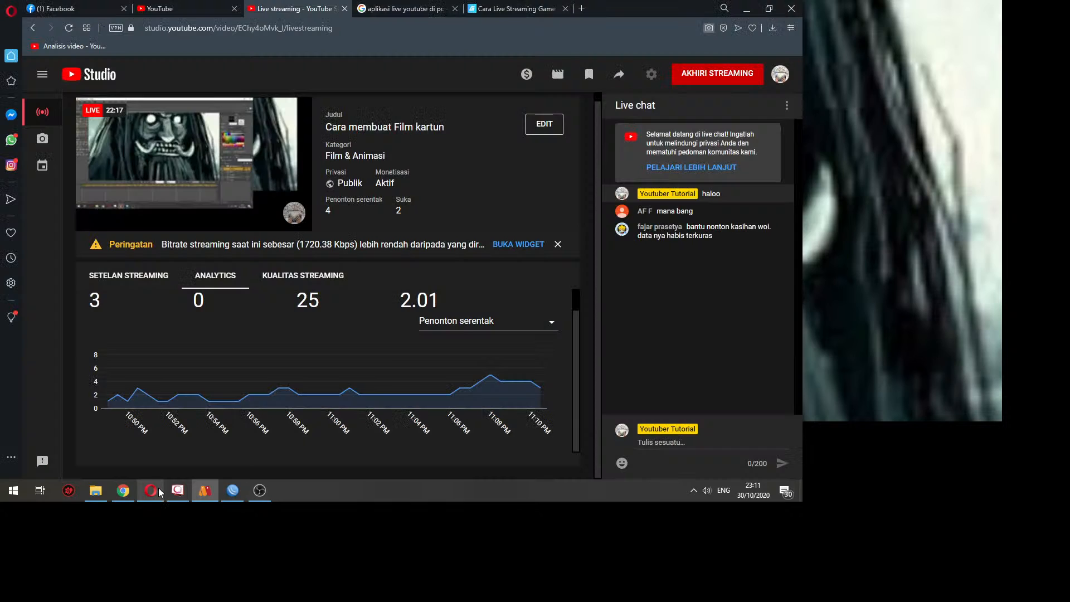
{"action": "left_click", "coordinate": [130, 490]}
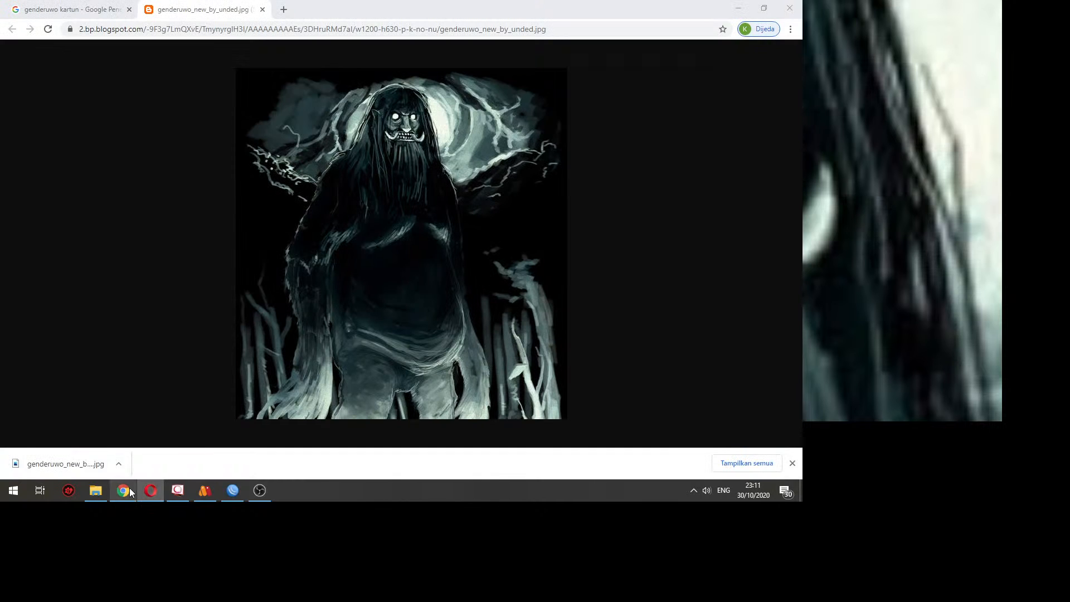
{"action": "left_click", "coordinate": [218, 32]}
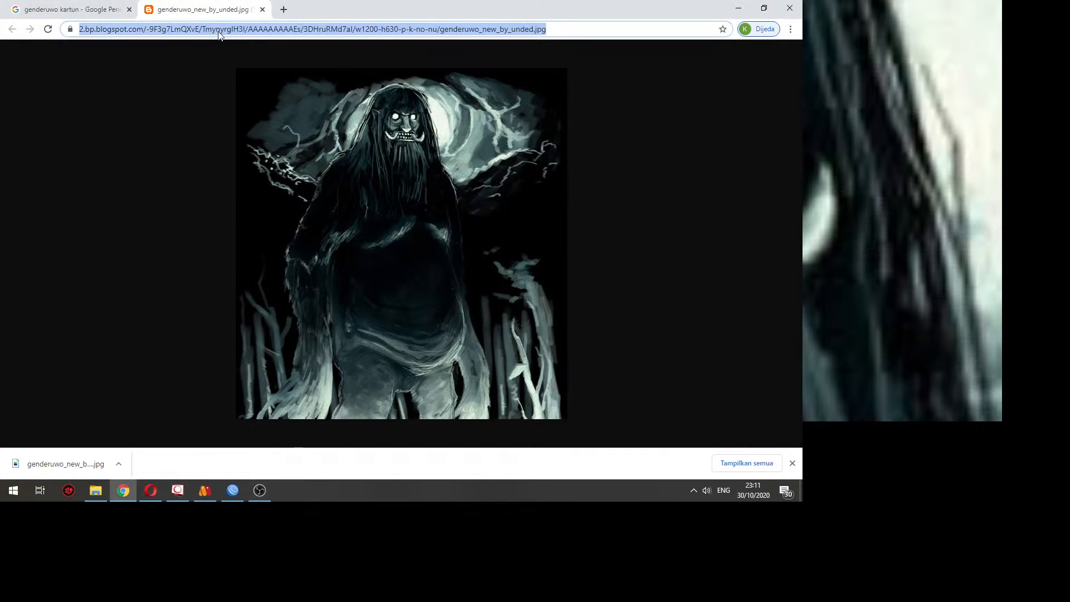
{"action": "type", "text": "youtube.com"}
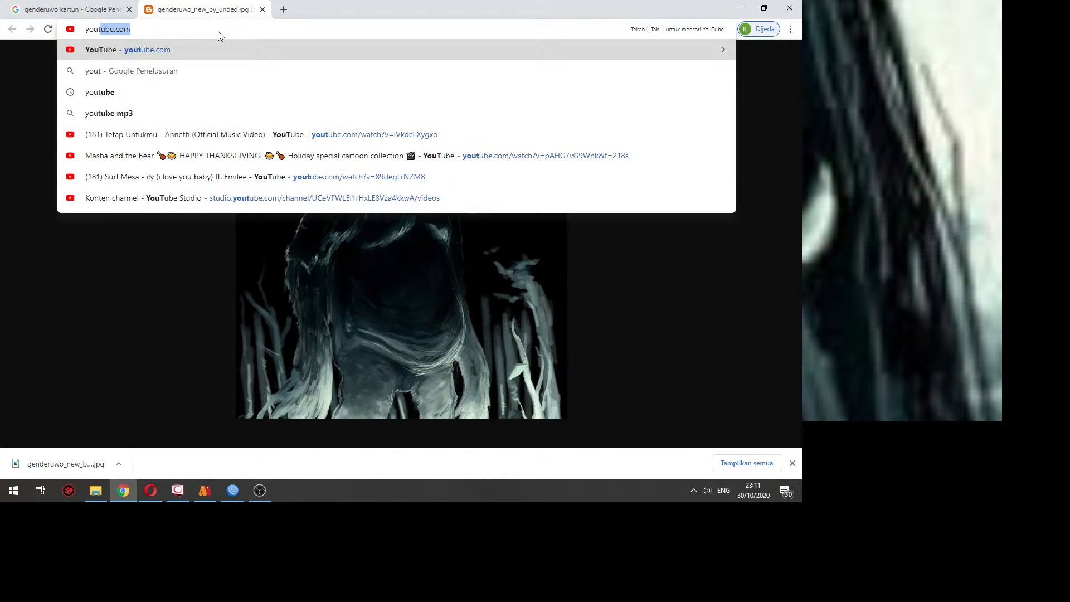
{"action": "key", "text": "Return"}
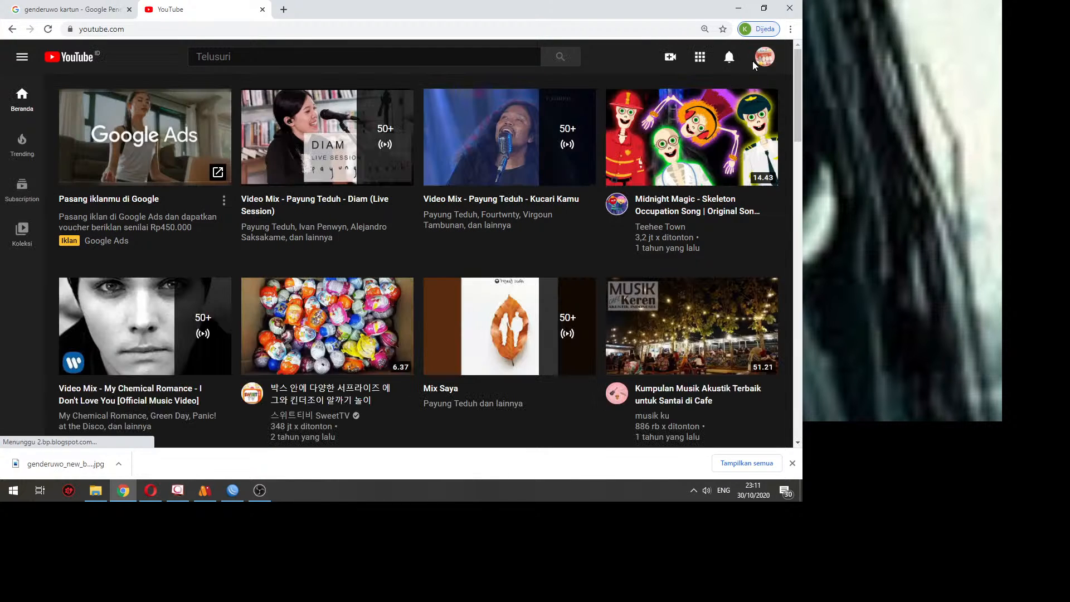
Step: Expand the full YouTube subscription list and open the Arka Studio channel
{"action": "left_click", "coordinate": [25, 60]}
{"action": "scroll", "coordinate": [72, 347], "scroll_direction": "down", "scroll_amount": 3}
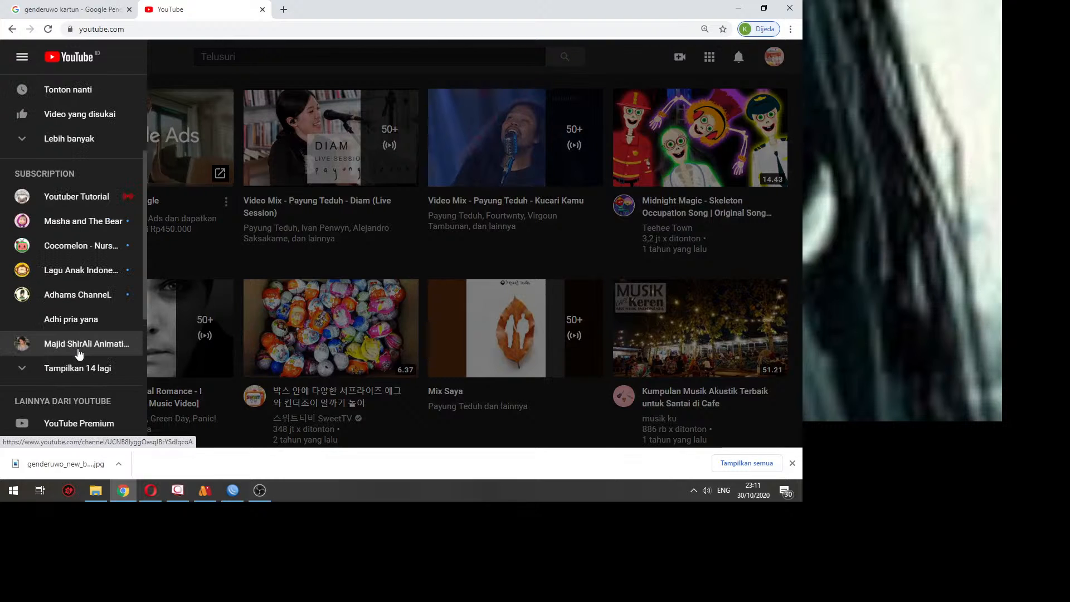
{"action": "left_click", "coordinate": [77, 366]}
{"action": "scroll", "coordinate": [87, 380], "scroll_direction": "down", "scroll_amount": 3}
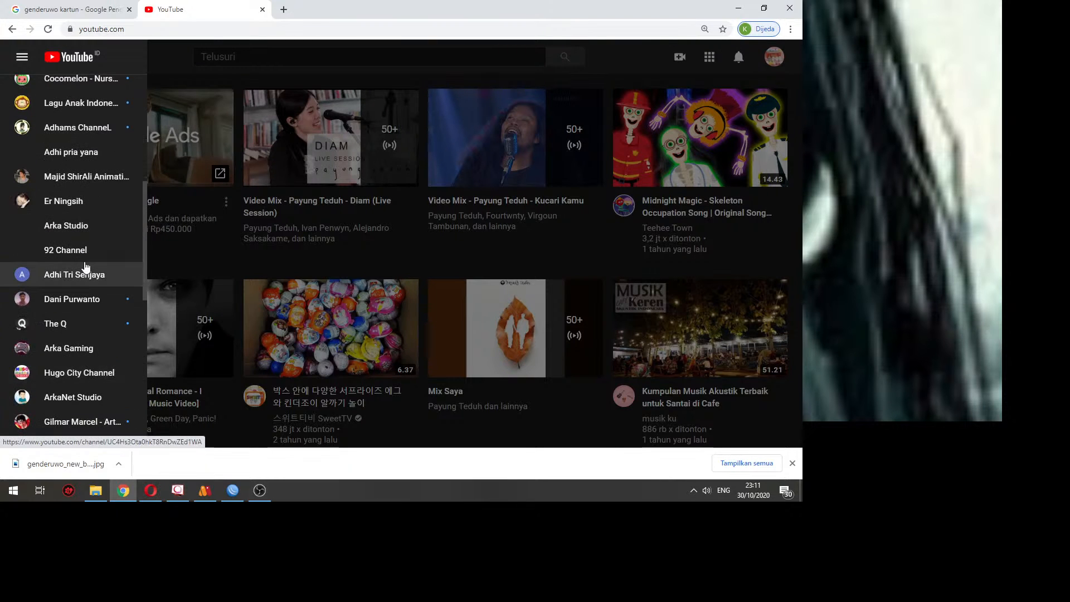
{"action": "left_click", "coordinate": [71, 225]}
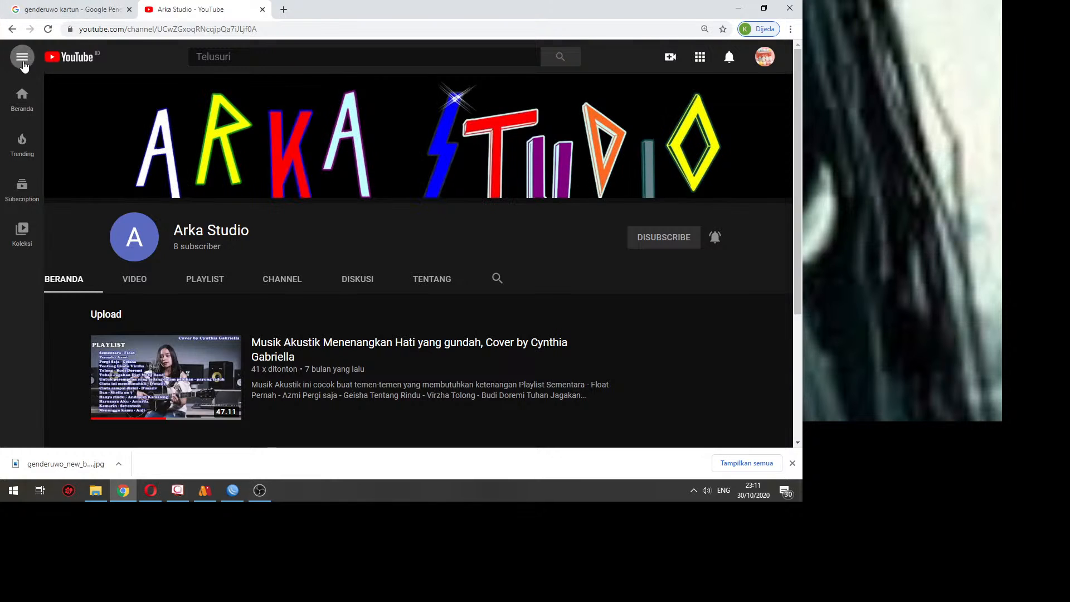
Step: Open the ArkaNet Studio channel from the subscription list
{"action": "left_click", "coordinate": [22, 56]}
{"action": "scroll", "coordinate": [79, 253], "scroll_direction": "down", "scroll_amount": 3}
{"action": "scroll", "coordinate": [83, 253], "scroll_direction": "up", "scroll_amount": 2}
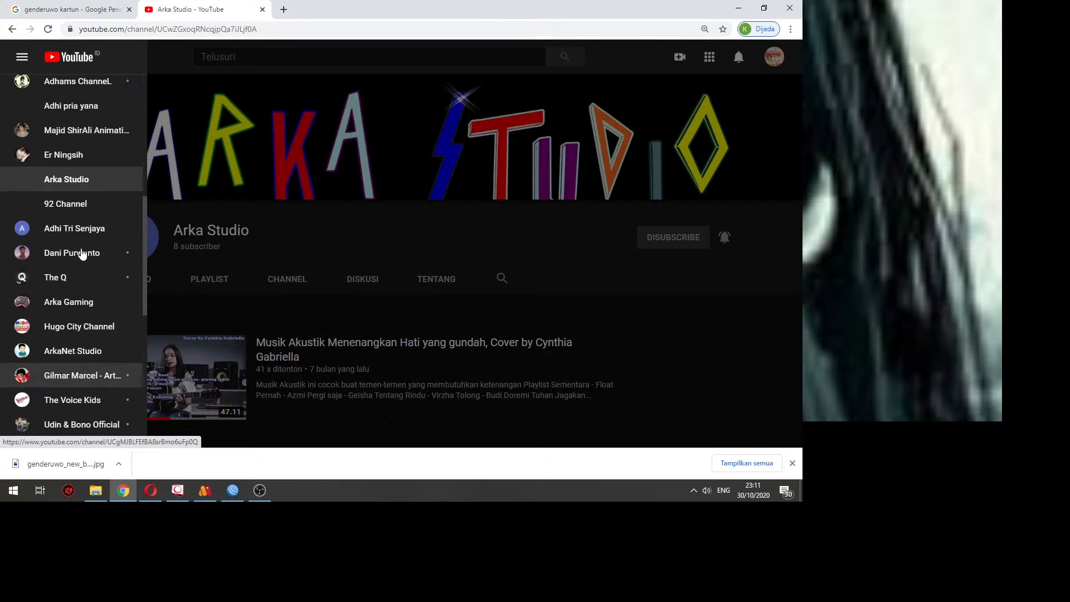
{"action": "scroll", "coordinate": [72, 323], "scroll_direction": "down", "scroll_amount": 1}
{"action": "left_click", "coordinate": [58, 289]}
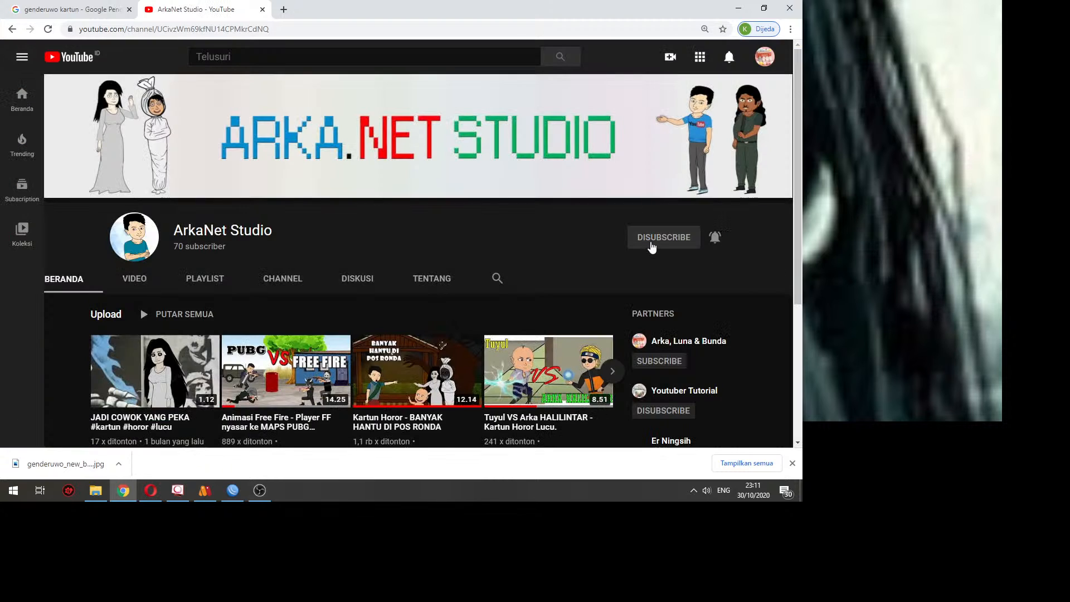
Step: Look through the uploaded cartoon videos on the ArkaNet Studio channel
{"action": "scroll", "coordinate": [158, 283], "scroll_direction": "down", "scroll_amount": 1}
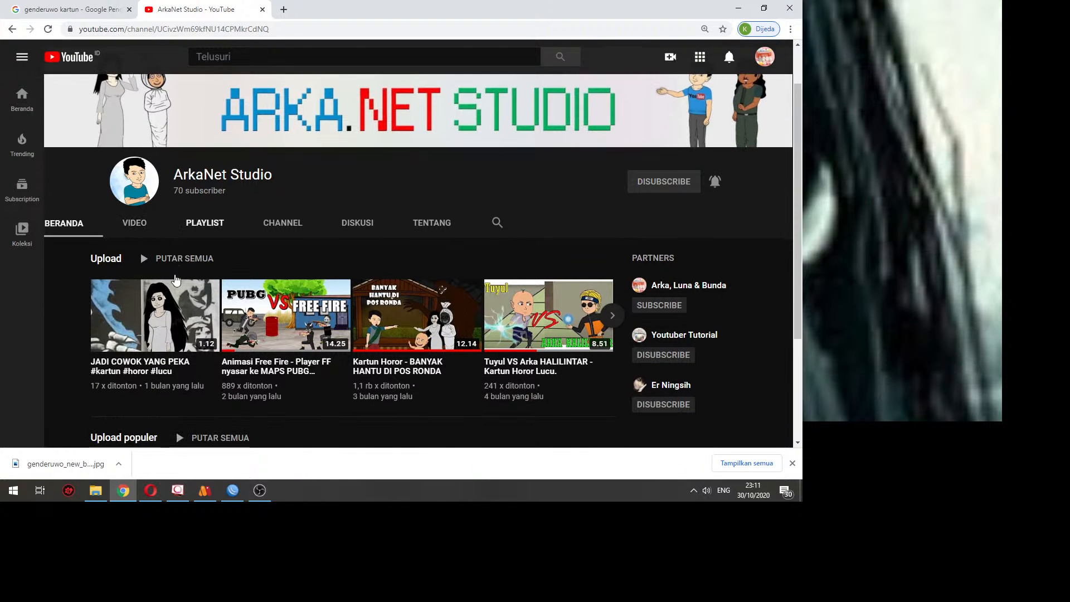
{"action": "left_click", "coordinate": [134, 223]}
{"action": "scroll", "coordinate": [120, 339], "scroll_direction": "down", "scroll_amount": 1}
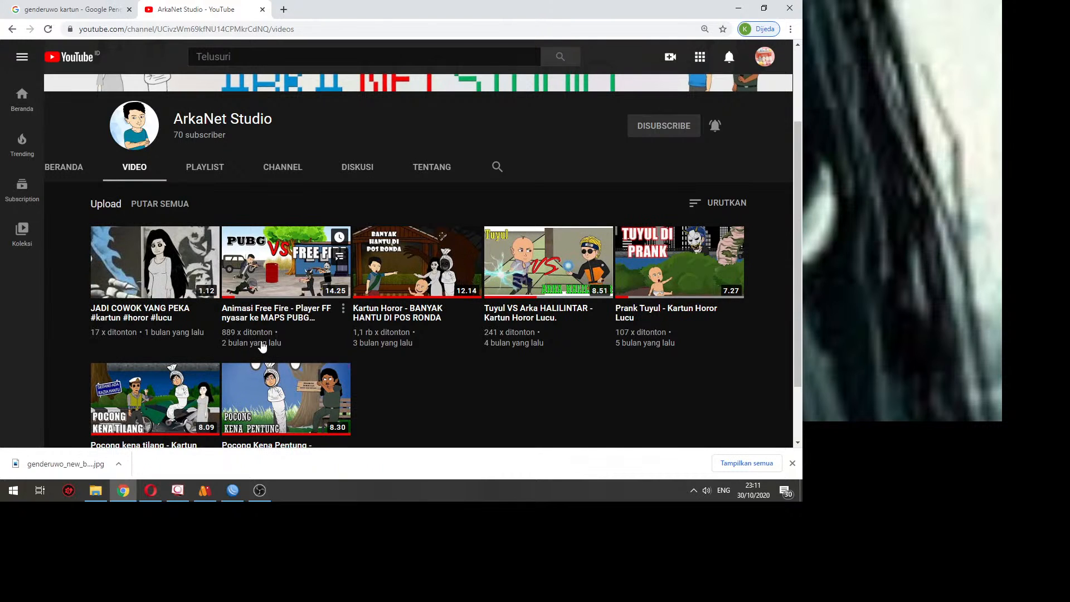
{"action": "scroll", "coordinate": [390, 341], "scroll_direction": "down", "scroll_amount": 1}
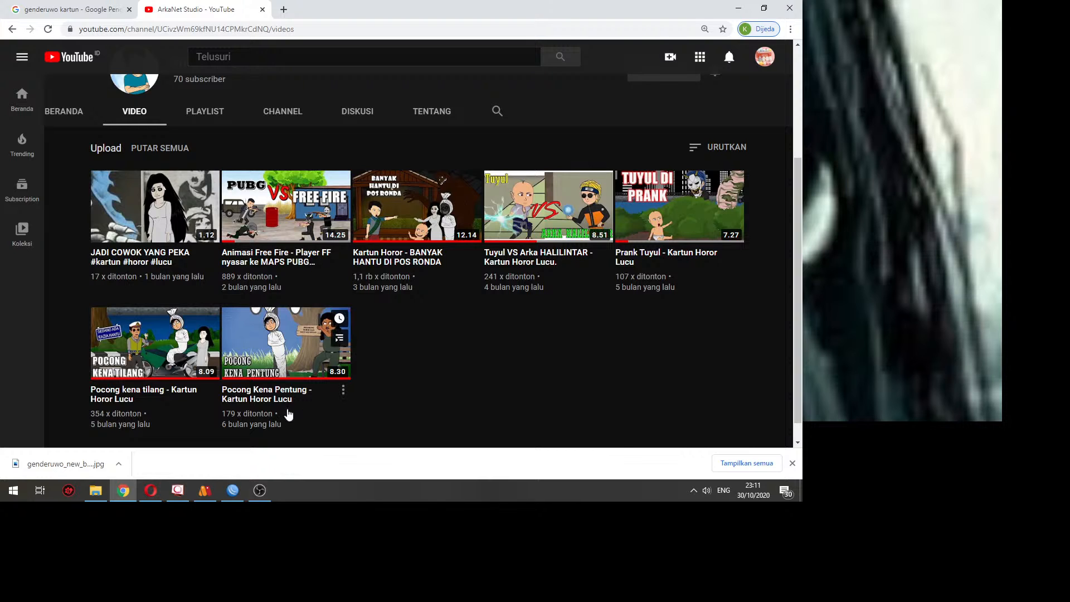
{"action": "mouse_move", "coordinate": [415, 222]}
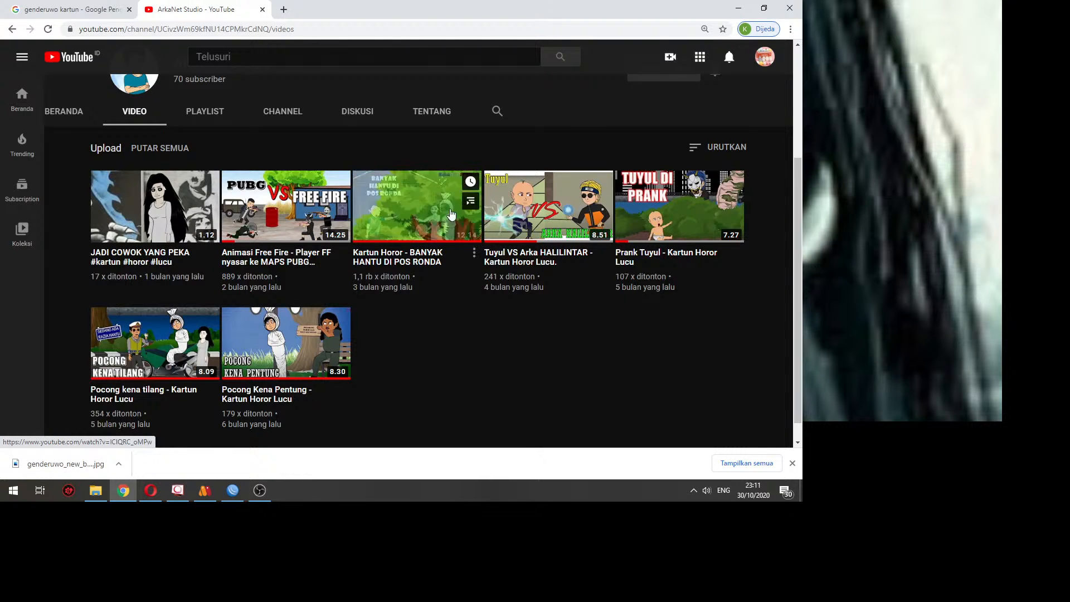
Step: Return to Moho and compare the drawn head with the genderuwo reference by hiding the image layer and showing it again
{"action": "left_click", "coordinate": [215, 487]}
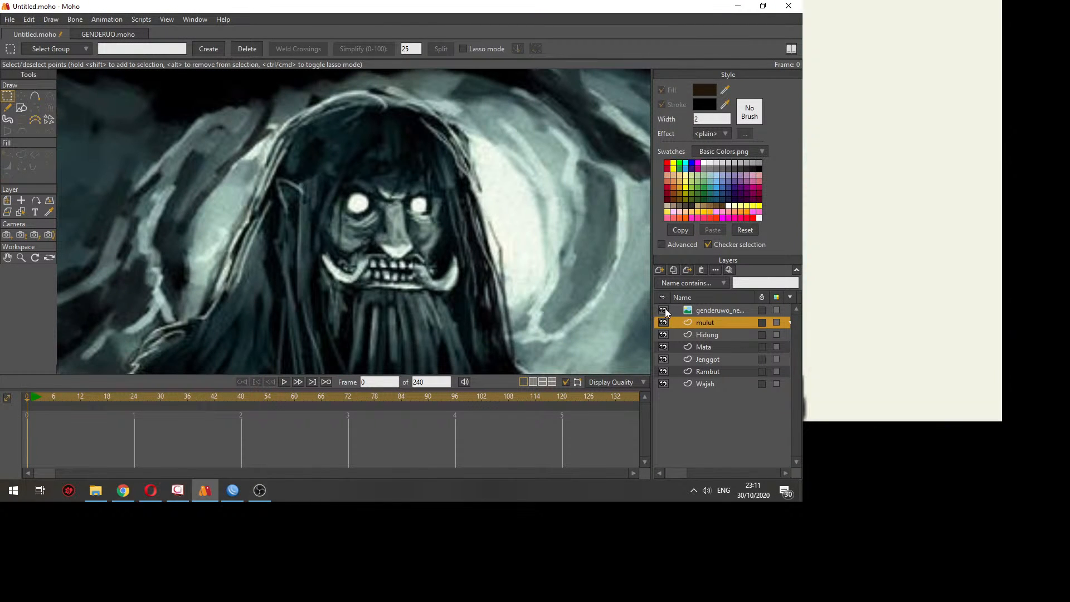
{"action": "left_click", "coordinate": [663, 311]}
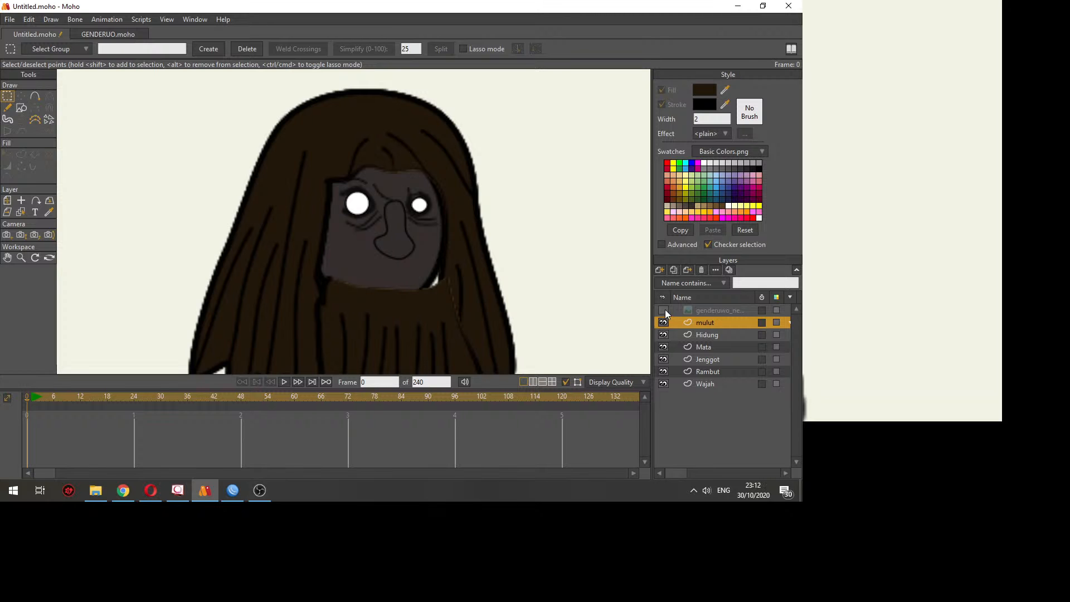
{"action": "left_click", "coordinate": [663, 310]}
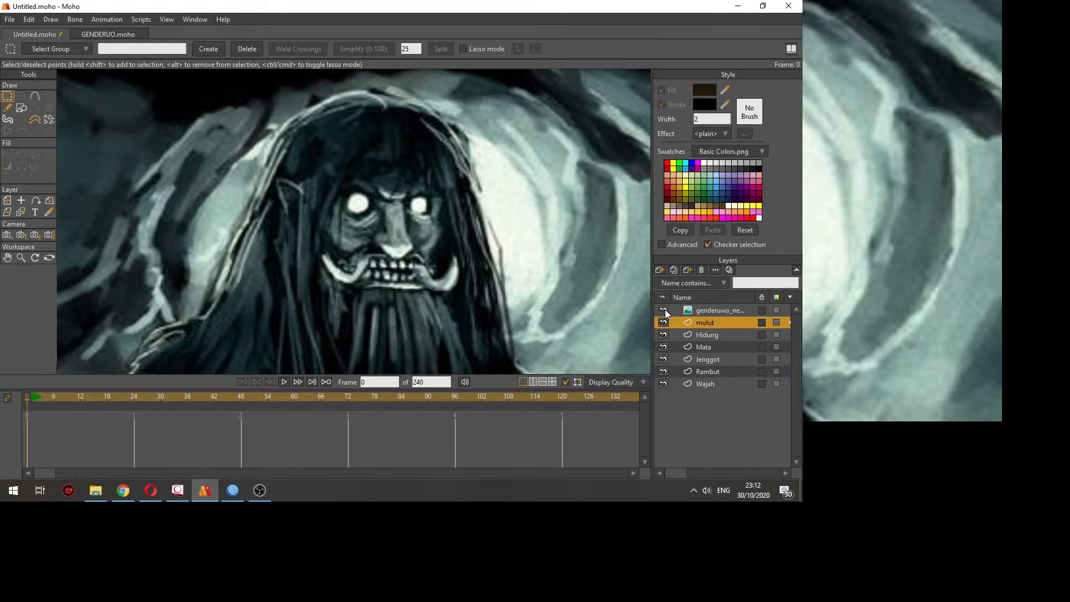
{"action": "scroll", "coordinate": [401, 295], "scroll_direction": "up", "scroll_amount": 3}
{"action": "key", "text": "a"}
{"action": "scroll", "coordinate": [325, 271], "scroll_direction": "up", "scroll_amount": 3}
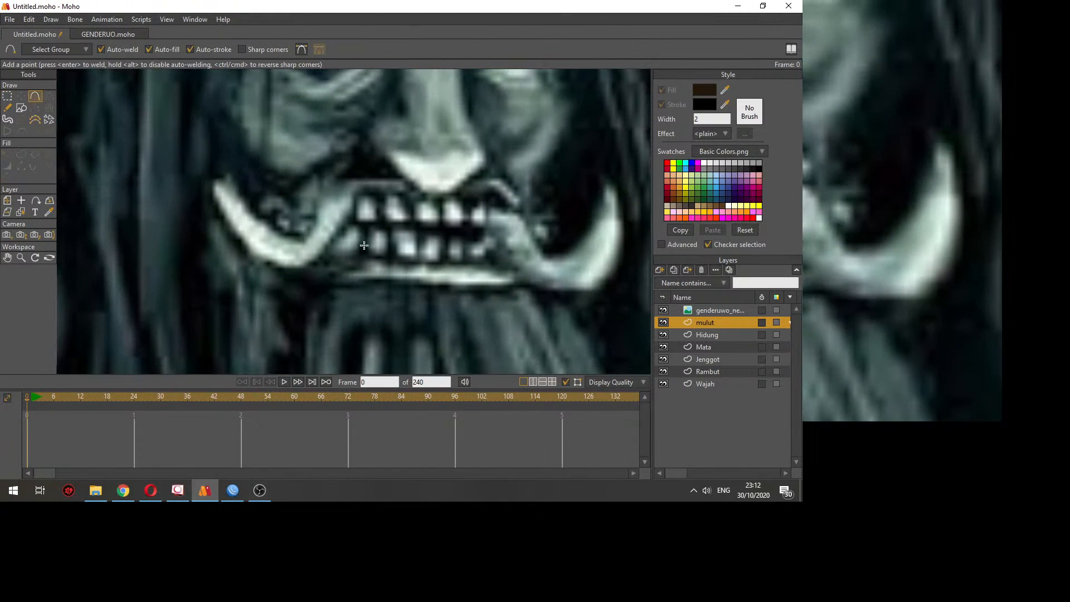
{"action": "left_click_drag", "start_coordinate": [353, 194], "coordinate": [275, 274]}
{"action": "key", "text": "ctrl+z"}
{"action": "key", "text": "ctrl+z"}
Step: Trace the left tusk of the reference mouth as a closed outline on the mulut layer using Add Point
{"action": "left_click_drag", "start_coordinate": [347, 211], "coordinate": [201, 167]}
{"action": "mouse_move", "coordinate": [201, 167]}
{"action": "left_mouse_down"}
{"action": "mouse_move", "coordinate": [295, 241]}
{"action": "mouse_move", "coordinate": [331, 195]}
{"action": "mouse_move", "coordinate": [319, 211]}
{"action": "mouse_move", "coordinate": [317, 191]}
{"action": "mouse_move", "coordinate": [351, 197]}
{"action": "left_mouse_up"}
{"action": "key", "text": "g"}
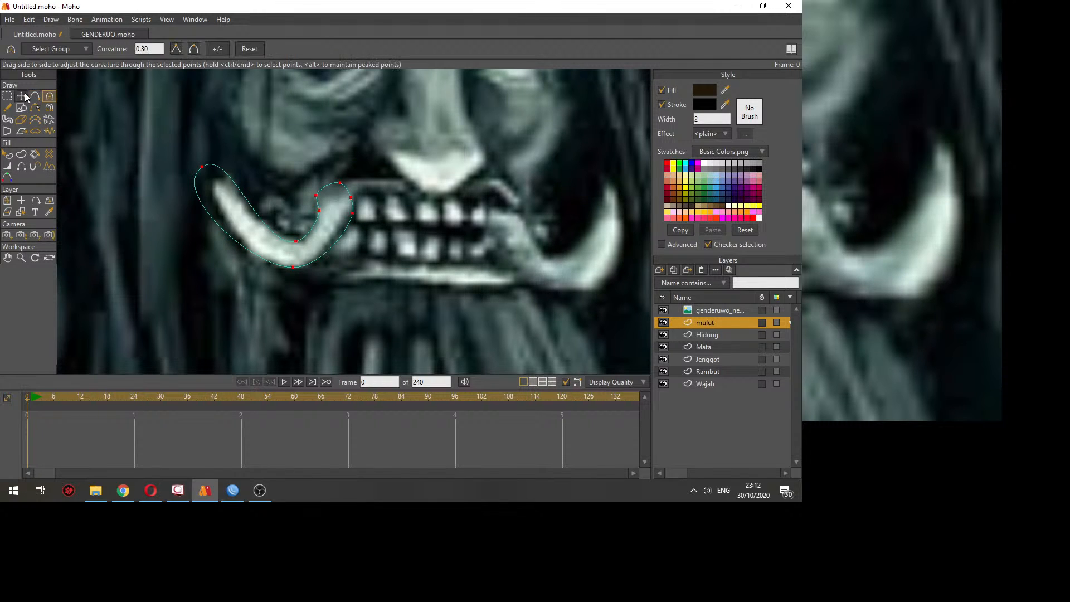
Step: Sharpen the left tusk's upper tip into a peak and move it onto the reference tusk's point
{"action": "key", "text": "c"}
{"action": "left_click_drag", "start_coordinate": [210, 179], "coordinate": [155, 248]}
{"action": "key", "text": "t"}
{"action": "mouse_move", "coordinate": [203, 177]}
{"action": "left_mouse_down"}
{"action": "mouse_move", "coordinate": [226, 166]}
{"action": "mouse_move", "coordinate": [216, 175]}
{"action": "left_mouse_up"}
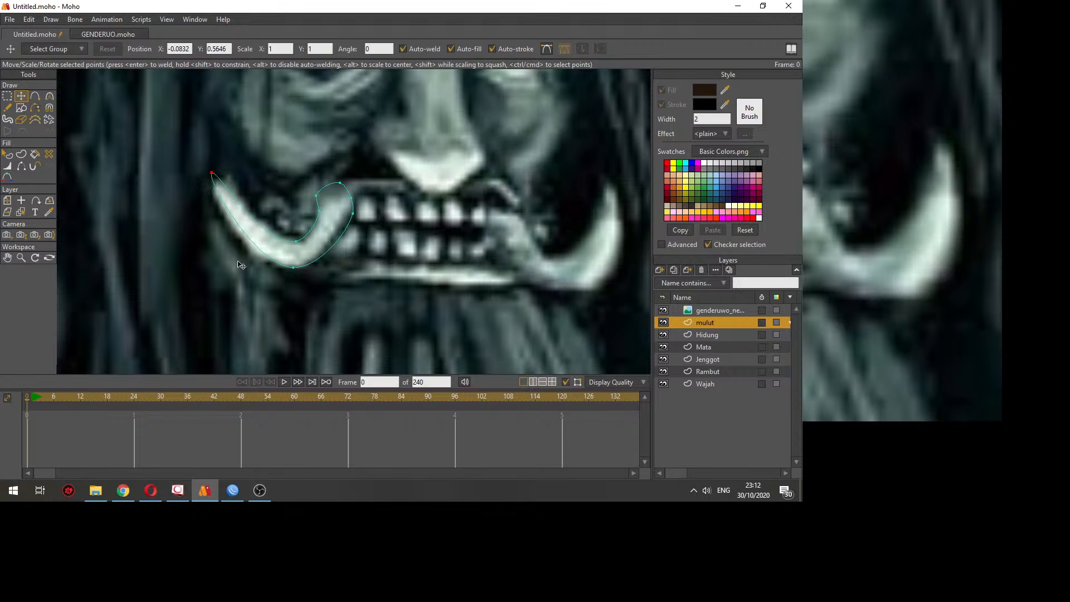
Step: Refine the left tusk's inner curve with its curvature handles, and raise the pointed tip above the reference tusk
{"action": "key", "text": "c"}
{"action": "left_click_drag", "start_coordinate": [259, 270], "coordinate": [319, 237]}
{"action": "left_click", "coordinate": [269, 246]}
{"action": "left_click_drag", "start_coordinate": [221, 170], "coordinate": [227, 183]}
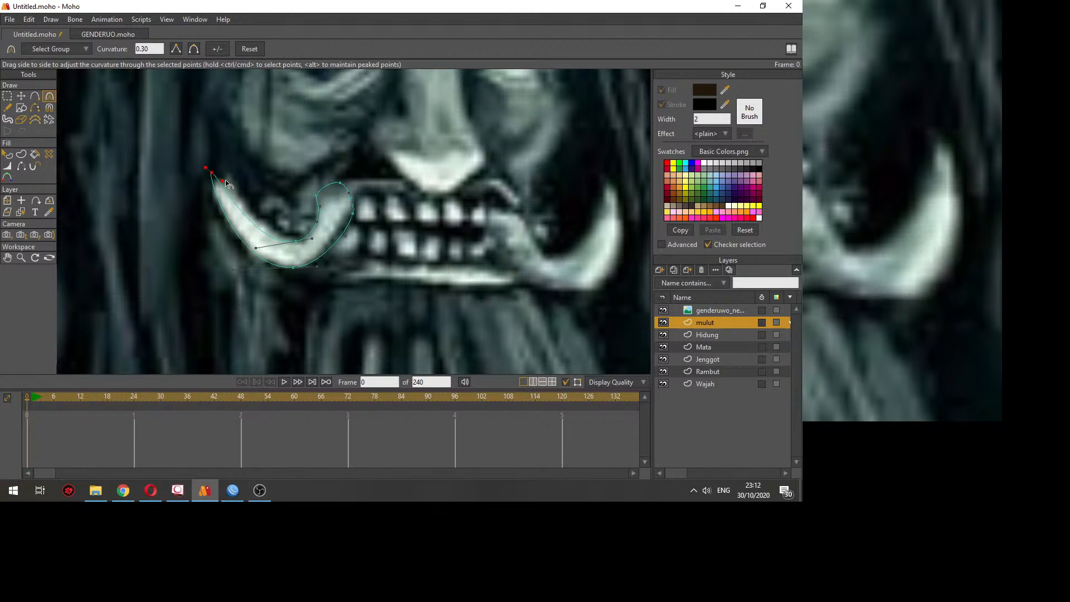
{"action": "key", "text": "t"}
{"action": "left_click_drag", "start_coordinate": [210, 167], "coordinate": [202, 144]}
{"action": "left_click_drag", "start_coordinate": [304, 241], "coordinate": [309, 237]}
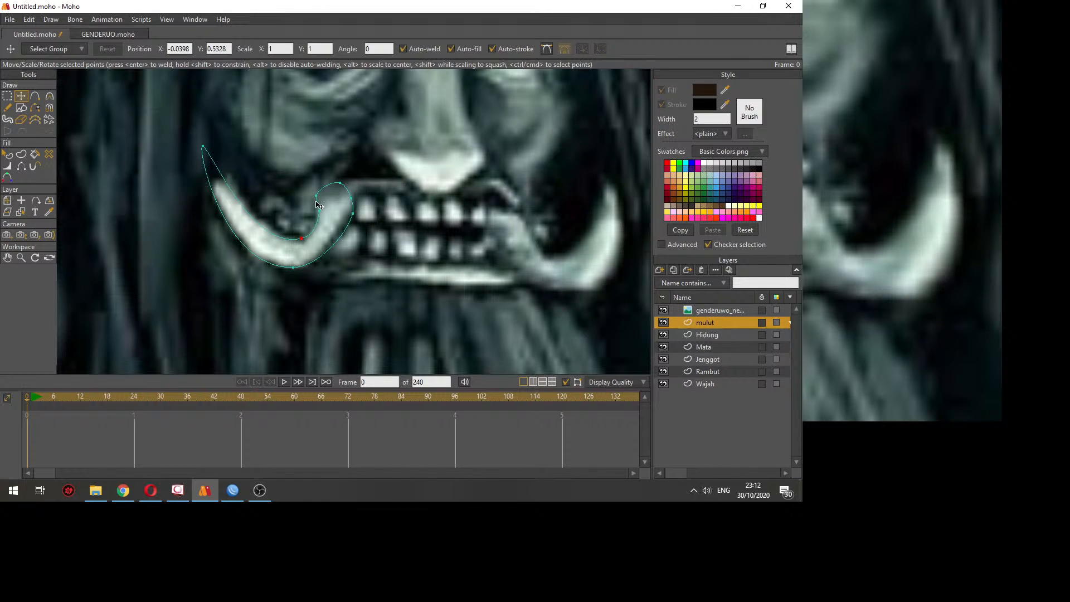
Step: Extend the left tusk's inner end into a thin upper-lip strip below the nose and adjust the curvature of its corners
{"action": "left_click", "coordinate": [351, 197]}
{"action": "mouse_move", "coordinate": [355, 199]}
{"action": "left_mouse_down"}
{"action": "mouse_move", "coordinate": [350, 187]}
{"action": "mouse_move", "coordinate": [396, 178]}
{"action": "mouse_move", "coordinate": [408, 195]}
{"action": "mouse_move", "coordinate": [363, 193]}
{"action": "left_mouse_up"}
{"action": "key", "text": "a"}
{"action": "left_click", "coordinate": [399, 181]}
{"action": "left_click", "coordinate": [352, 175]}
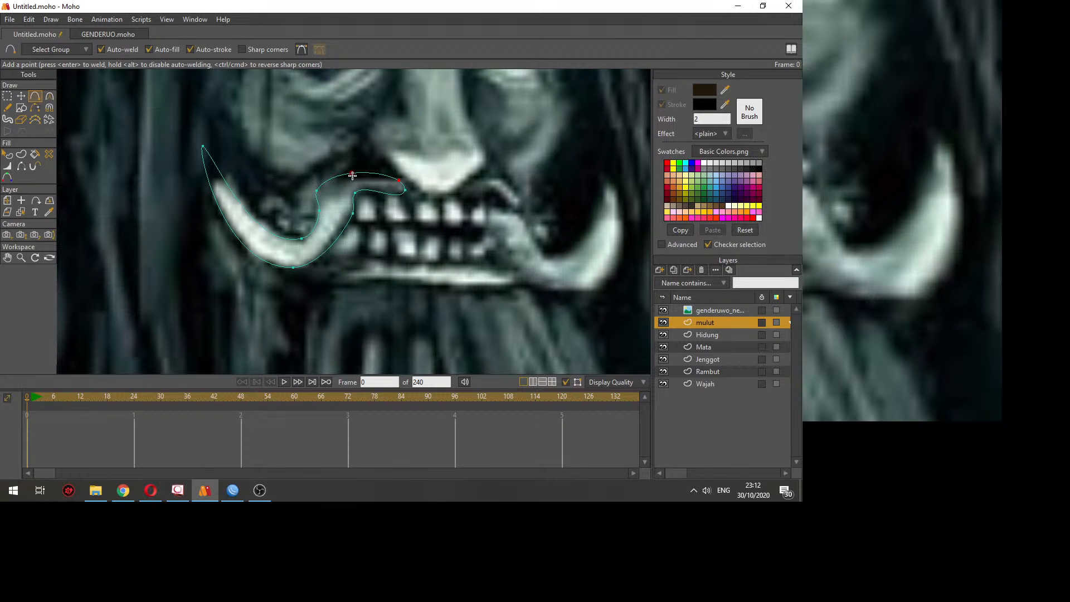
{"action": "key", "text": "c"}
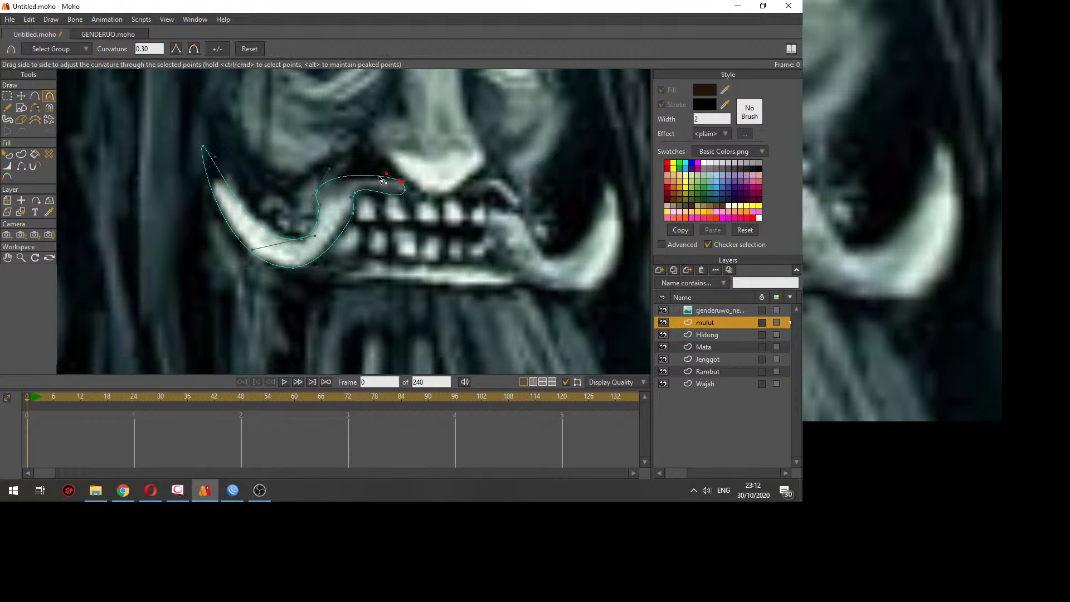
{"action": "left_click_drag", "start_coordinate": [342, 173], "coordinate": [335, 184]}
{"action": "left_click_drag", "start_coordinate": [394, 216], "coordinate": [372, 244]}
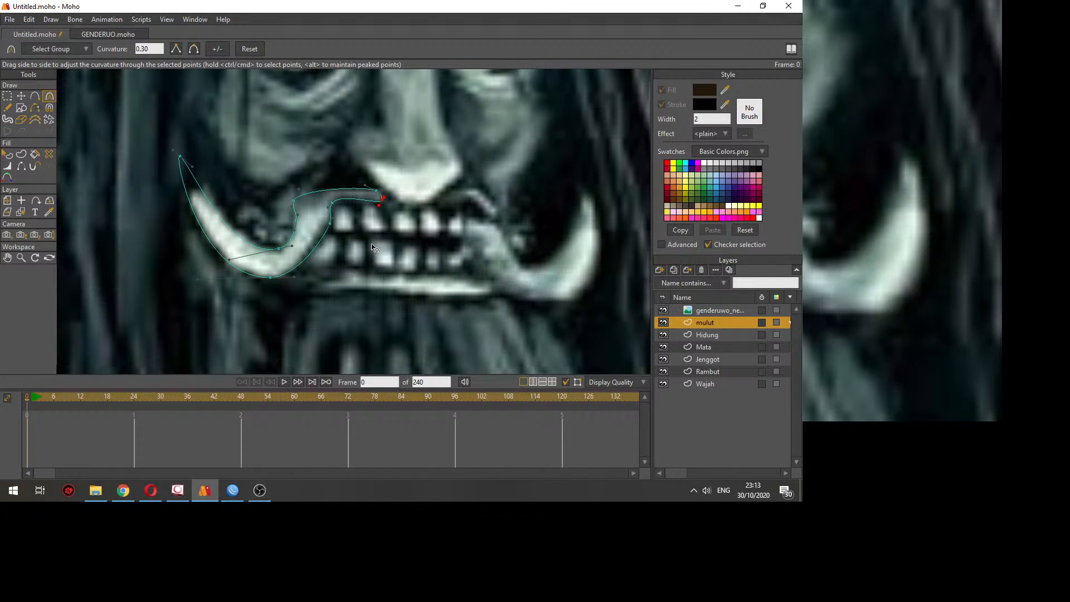
Step: Trace the right tusk of the reference mouth as a second closed outline, from the teeth to its upward tip
{"action": "key", "text": "a"}
{"action": "left_click_drag", "start_coordinate": [501, 230], "coordinate": [474, 176]}
{"action": "left_click_drag", "start_coordinate": [473, 176], "coordinate": [364, 255]}
{"action": "left_click", "coordinate": [364, 259]}
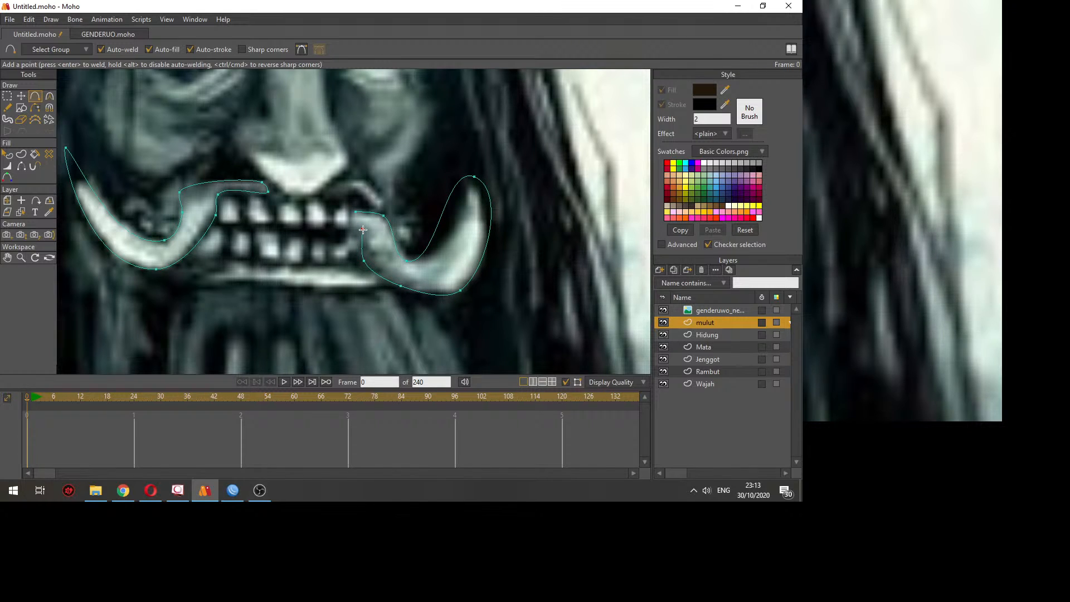
{"action": "left_click", "coordinate": [363, 230]}
{"action": "left_click", "coordinate": [350, 227]}
{"action": "left_click", "coordinate": [356, 211]}
Step: Sharpen the right tusk's upper tip into a peak and reshape its inner and lower curves with the curvature handles
{"action": "key", "text": "c"}
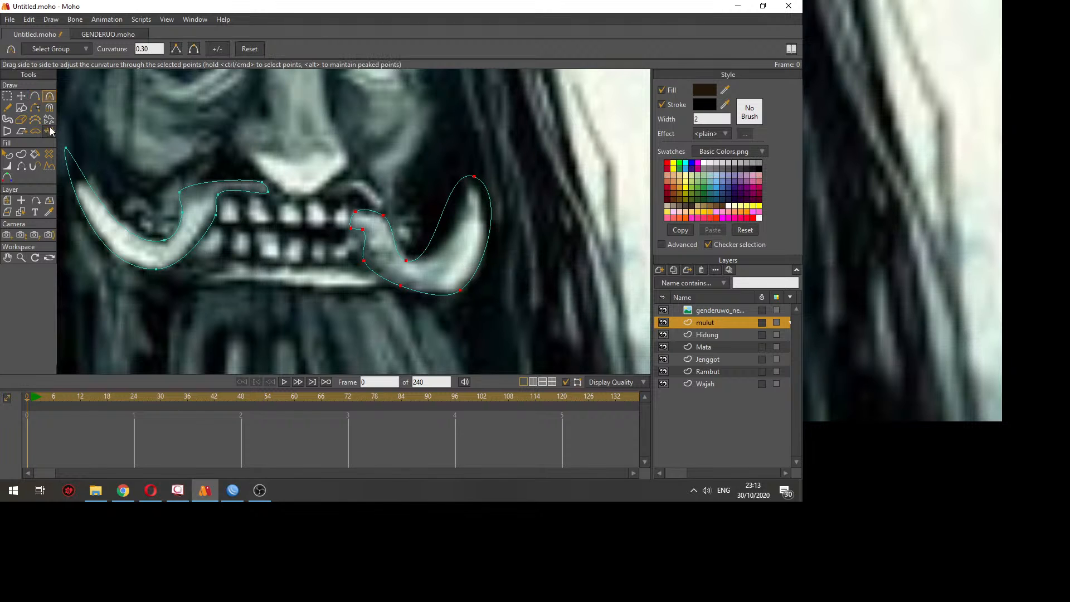
{"action": "left_click", "coordinate": [9, 97]}
{"action": "left_click", "coordinate": [21, 97]}
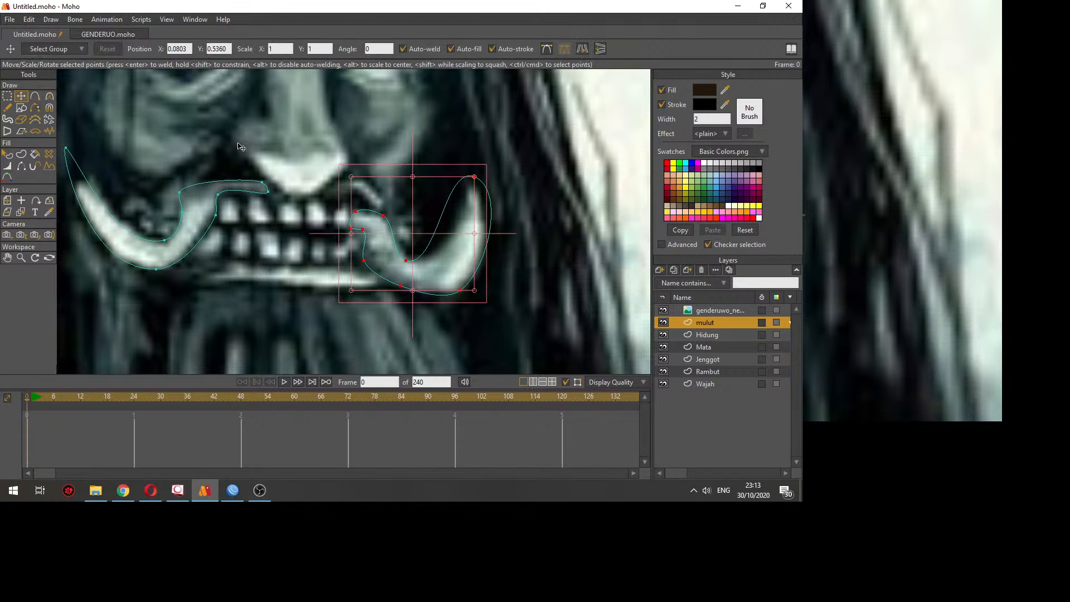
{"action": "left_click", "coordinate": [241, 147]}
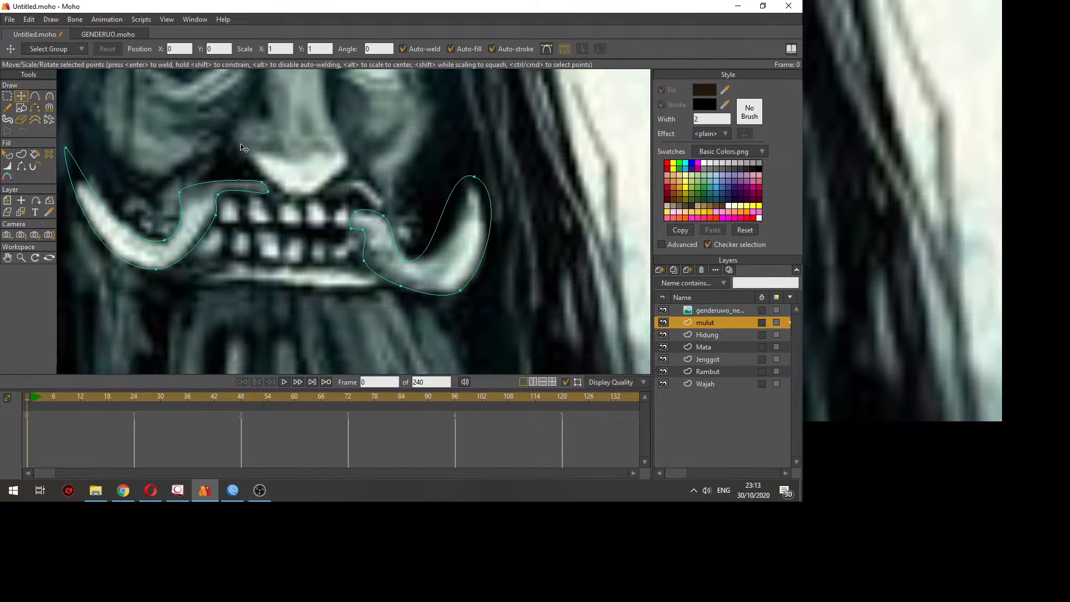
{"action": "key", "text": "c"}
{"action": "left_click_drag", "start_coordinate": [473, 176], "coordinate": [350, 199]}
{"action": "left_click_drag", "start_coordinate": [435, 168], "coordinate": [436, 236]}
{"action": "left_click_drag", "start_coordinate": [495, 279], "coordinate": [523, 279]}
{"action": "left_click_drag", "start_coordinate": [438, 268], "coordinate": [371, 277]}
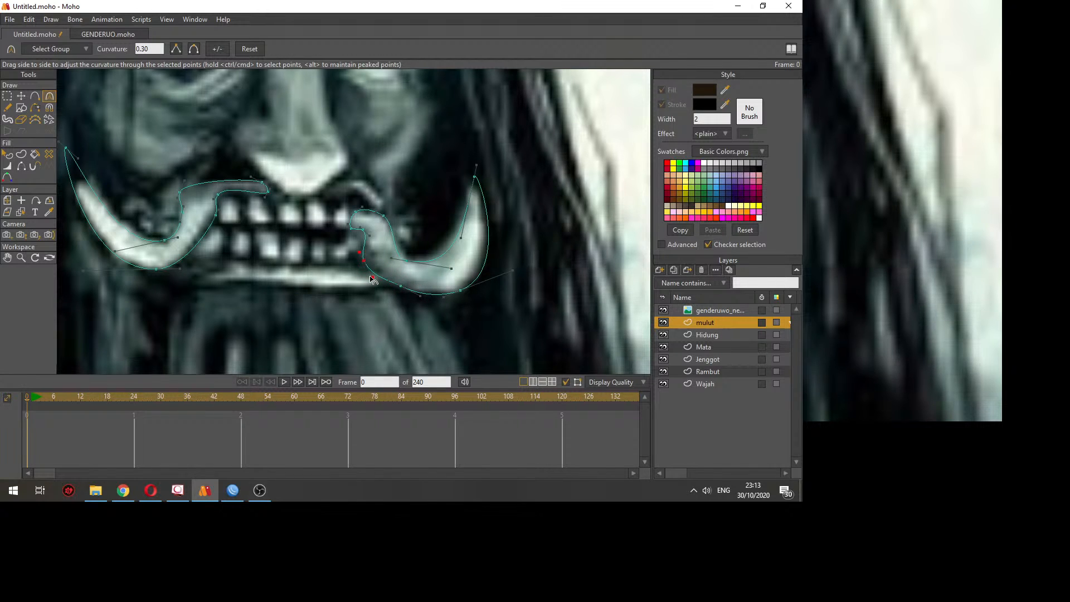
Step: Shift the right tusk's inner bend point slightly outward and raise its tip above the reference tusk
{"action": "key", "text": "t"}
{"action": "left_click_drag", "start_coordinate": [409, 260], "coordinate": [414, 257]}
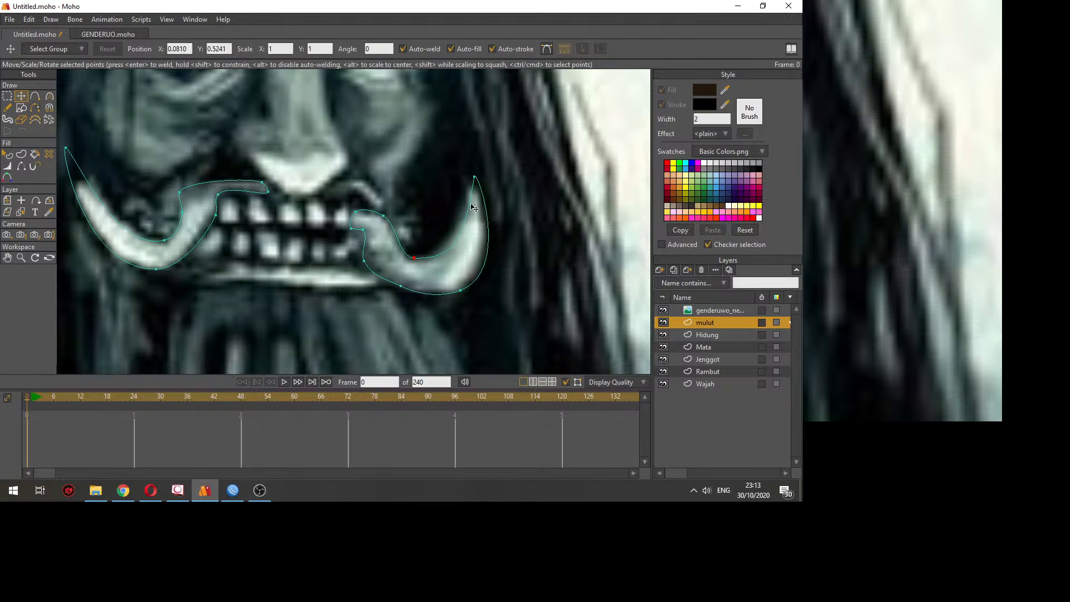
{"action": "left_click_drag", "start_coordinate": [474, 177], "coordinate": [464, 156]}
Step: Hide the reference image and give the left tusk a grey fill of 9C9C9C and a stroke width of 1
{"action": "left_click", "coordinate": [674, 311]}
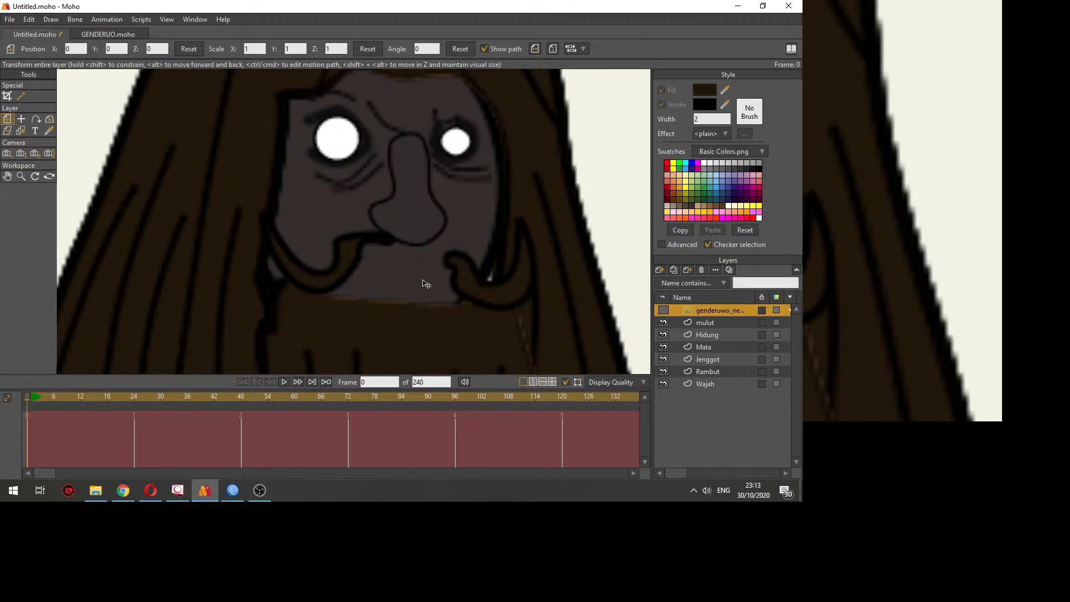
{"action": "left_click", "coordinate": [703, 323]}
{"action": "left_click", "coordinate": [8, 159]}
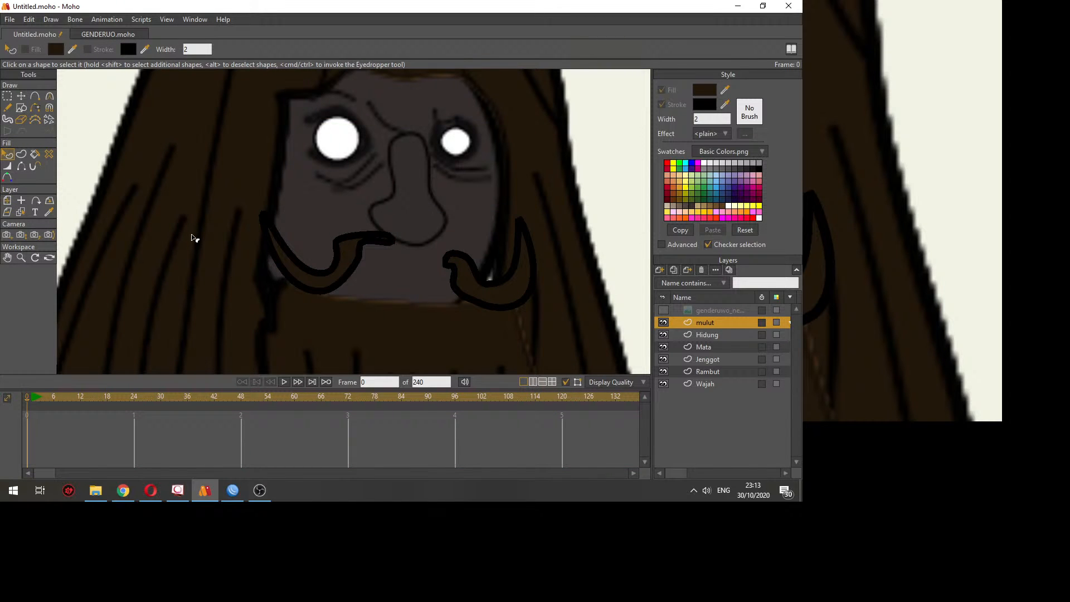
{"action": "left_click", "coordinate": [306, 267]}
{"action": "left_click", "coordinate": [704, 89]}
{"action": "mouse_move", "coordinate": [595, 236]}
{"action": "left_mouse_down"}
{"action": "mouse_move", "coordinate": [540, 237]}
{"action": "mouse_move", "coordinate": [535, 199]}
{"action": "mouse_move", "coordinate": [529, 218]}
{"action": "left_mouse_up"}
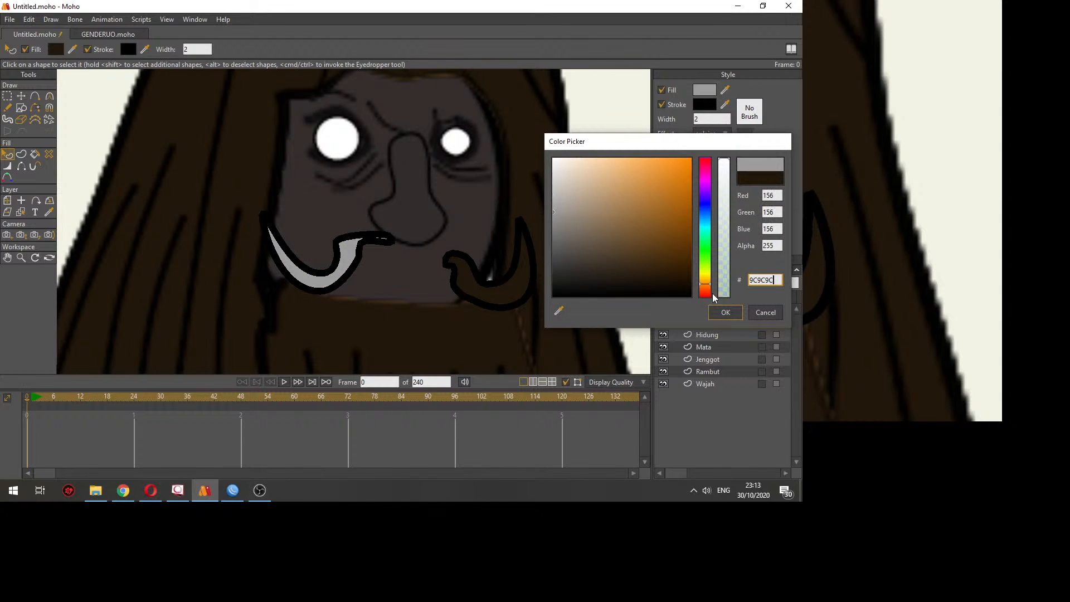
{"action": "left_click", "coordinate": [725, 312]}
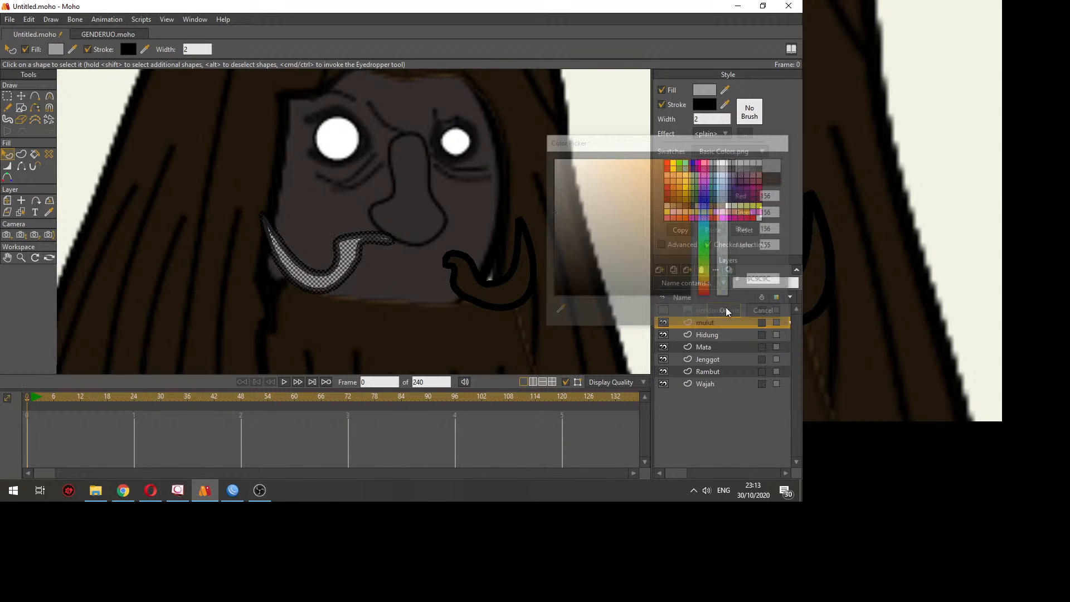
{"action": "left_click_drag", "start_coordinate": [701, 117], "coordinate": [679, 120]}
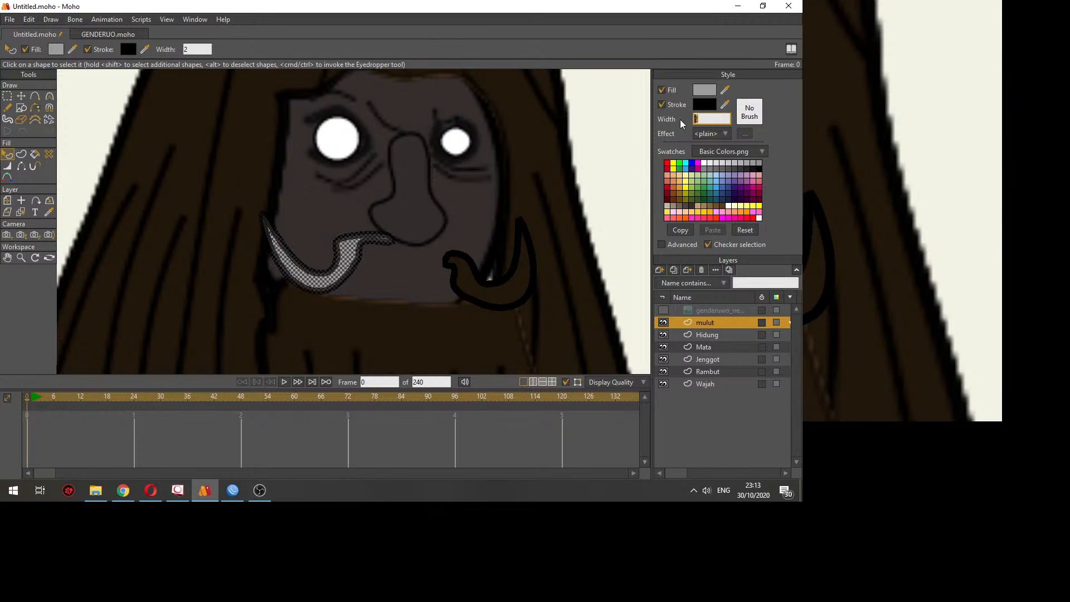
{"action": "type", "text": "1"}
{"action": "left_click", "coordinate": [564, 222]}
Step: Set the right tusk's stroke width to 1 and sample the left tusk's grey as its fill
{"action": "left_click", "coordinate": [512, 286]}
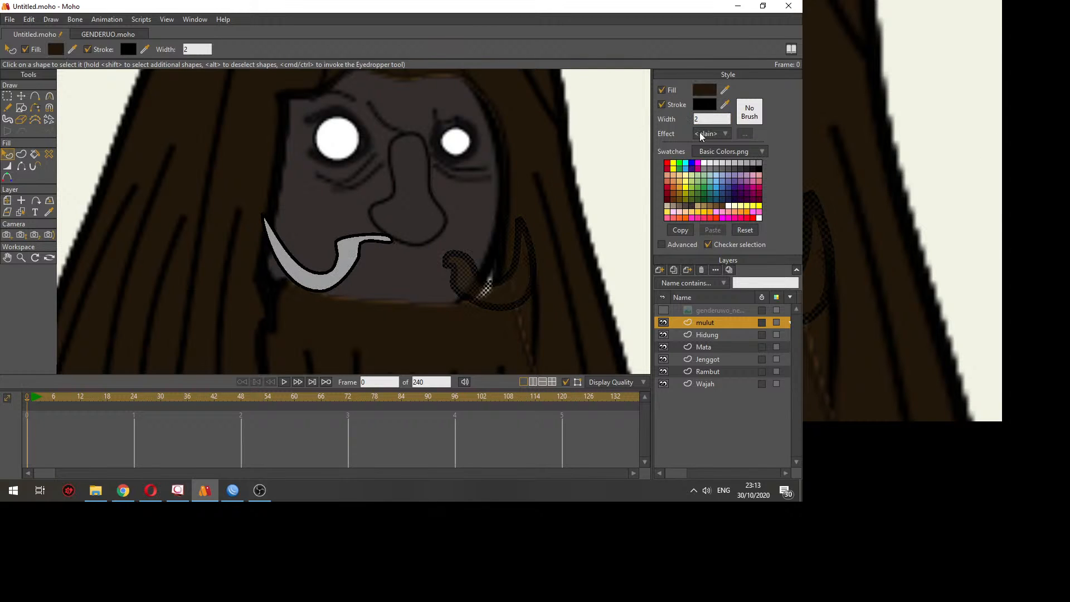
{"action": "left_click", "coordinate": [706, 119]}
{"action": "left_click_drag", "start_coordinate": [707, 117], "coordinate": [682, 119]}
{"action": "type", "text": "1"}
{"action": "left_click", "coordinate": [526, 298]}
{"action": "left_click", "coordinate": [512, 286]}
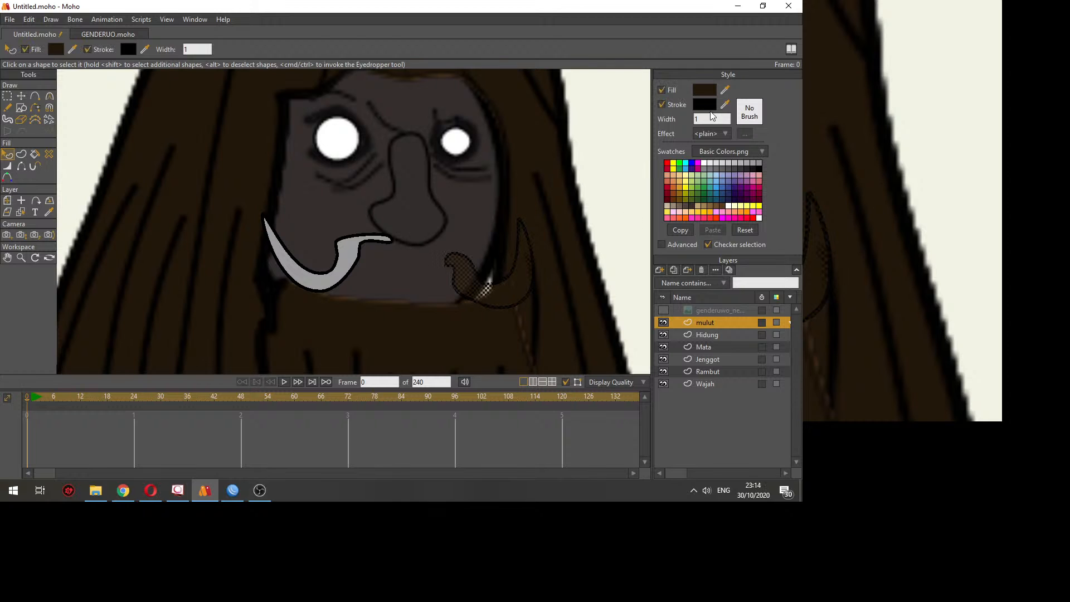
{"action": "left_click_drag", "start_coordinate": [726, 90], "coordinate": [350, 247]}
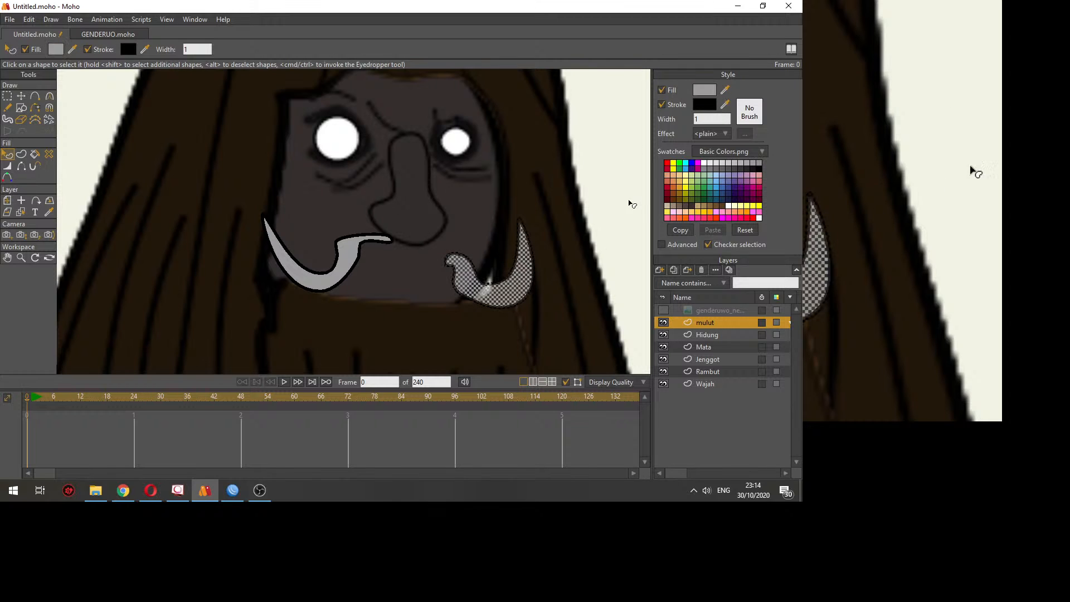
{"action": "left_click", "coordinate": [637, 199]}
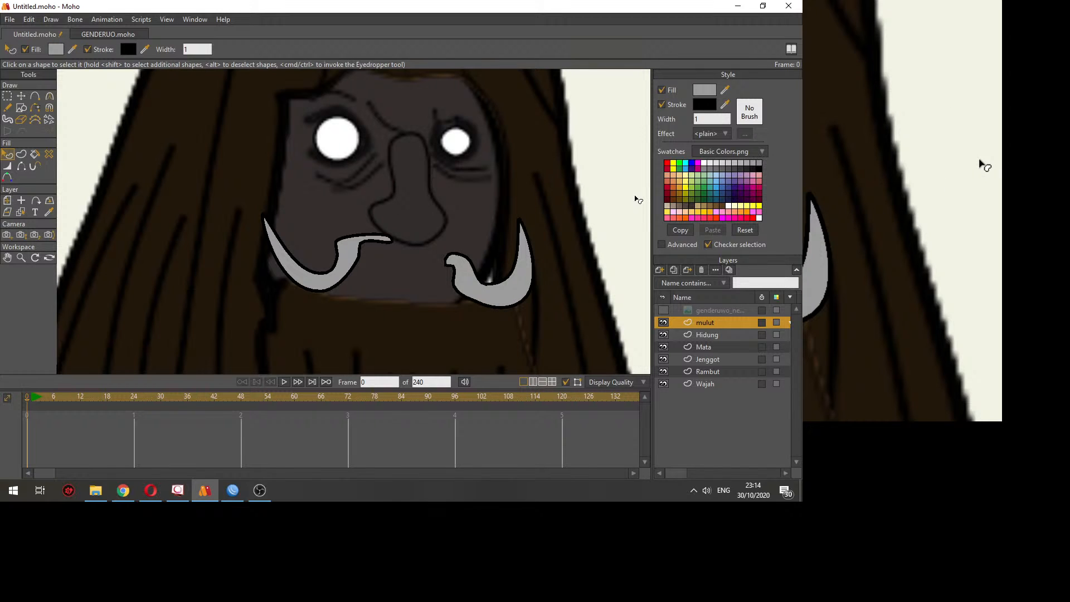
Step: Show the reference image and trace the lower lip as a thin closed outline joined to the right tusk's base
{"action": "scroll", "coordinate": [637, 199], "scroll_direction": "down", "scroll_amount": 2}
{"action": "left_click", "coordinate": [663, 310]}
{"action": "scroll", "coordinate": [423, 315], "scroll_direction": "up", "scroll_amount": 5}
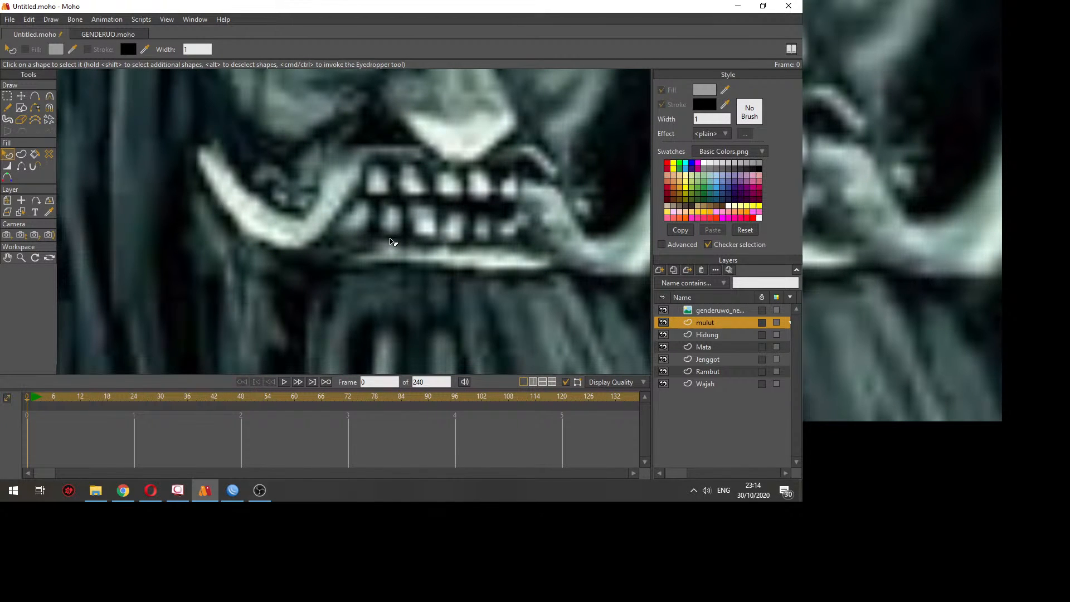
{"action": "key", "text": "a"}
{"action": "left_click_drag", "start_coordinate": [376, 239], "coordinate": [346, 251]}
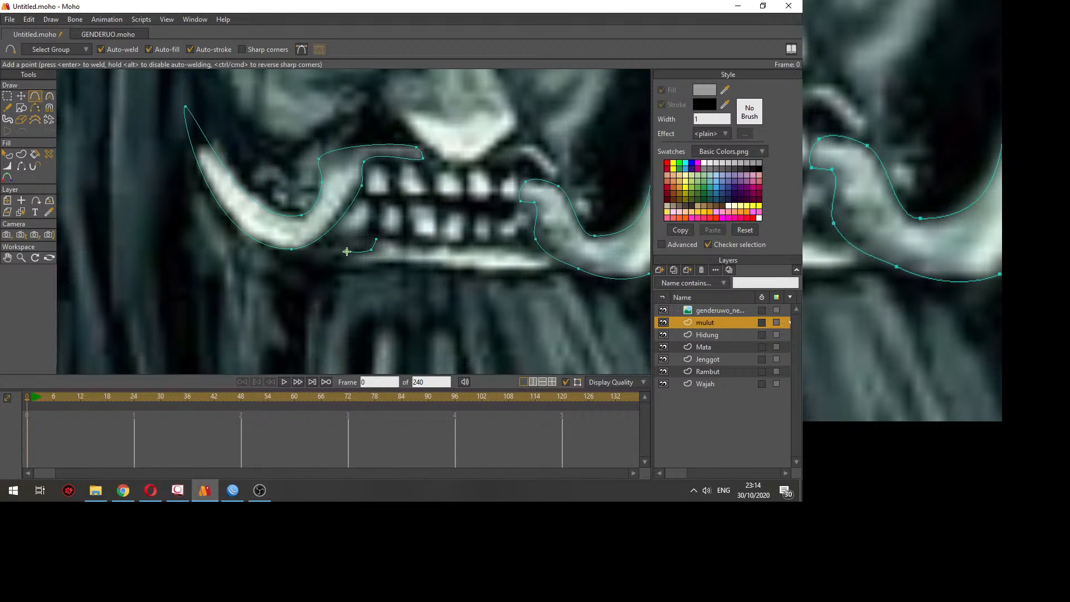
{"action": "left_click_drag", "start_coordinate": [347, 251], "coordinate": [328, 259]}
{"action": "left_click_drag", "start_coordinate": [327, 259], "coordinate": [560, 260]}
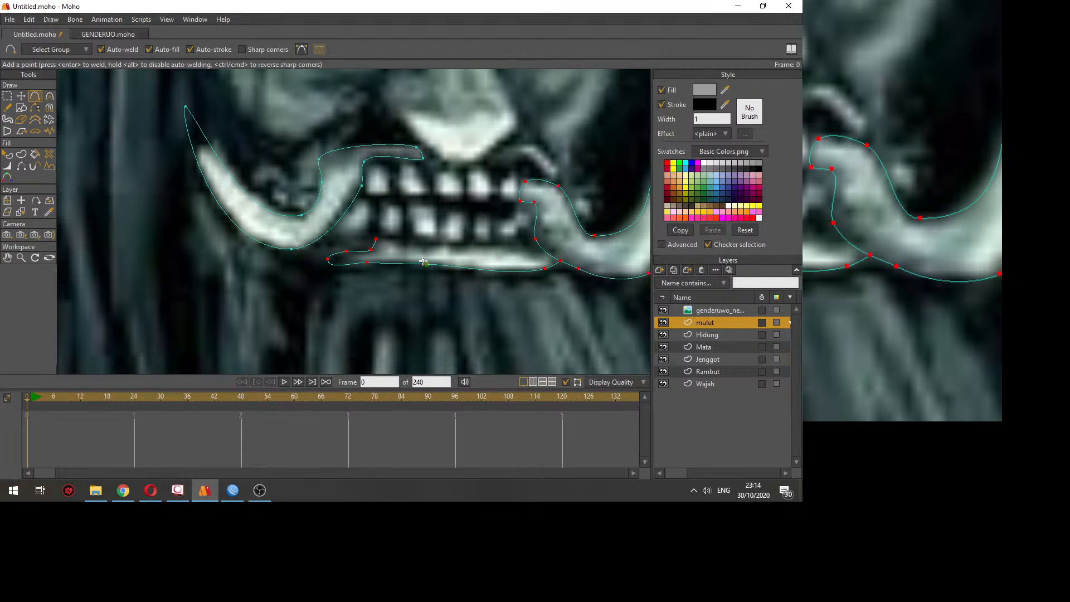
{"action": "left_click", "coordinate": [441, 263]}
{"action": "mouse_move", "coordinate": [376, 239]}
{"action": "left_mouse_down"}
{"action": "mouse_move", "coordinate": [537, 244]}
{"action": "mouse_move", "coordinate": [557, 259]}
{"action": "left_mouse_up"}
Step: Trace the arched right part of the upper lip from below the nose to the right tusk's inner end
{"action": "left_click_drag", "start_coordinate": [445, 215], "coordinate": [436, 282]}
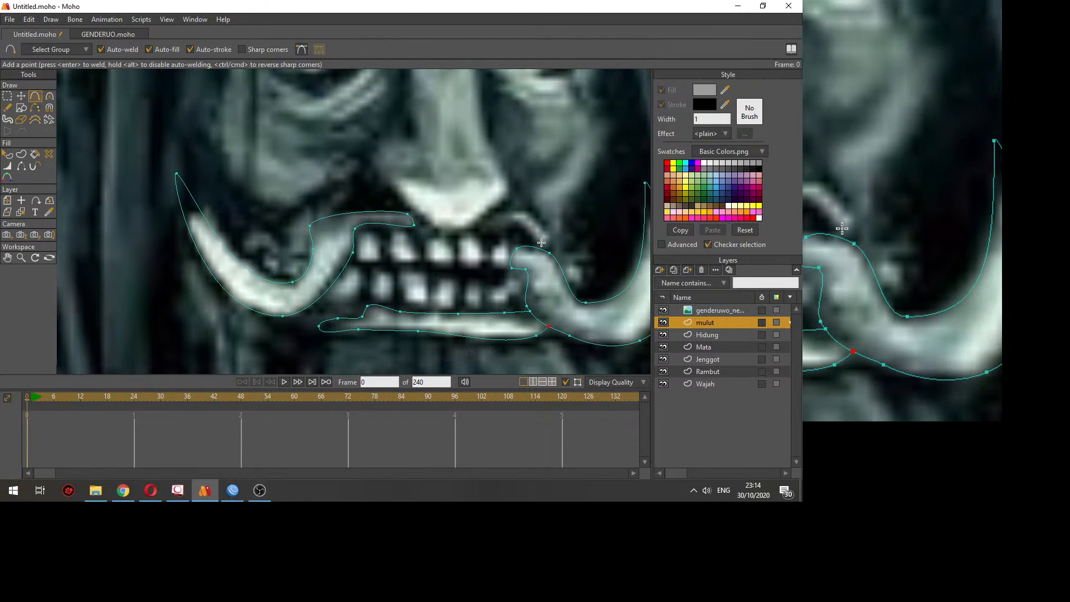
{"action": "left_click_drag", "start_coordinate": [479, 229], "coordinate": [521, 222]}
{"action": "left_click_drag", "start_coordinate": [521, 222], "coordinate": [535, 247]}
{"action": "left_click_drag", "start_coordinate": [492, 212], "coordinate": [550, 238]}
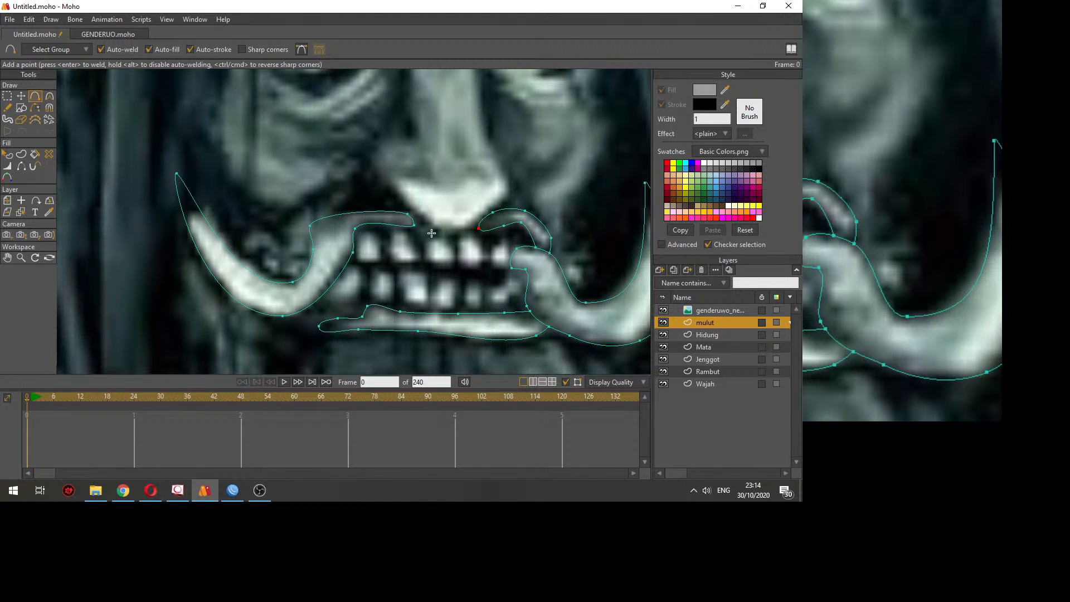
Step: Hide the reference image and create a filled and stroked shape from the lower-lip outline in a dark grey swatch
{"action": "left_click", "coordinate": [663, 310]}
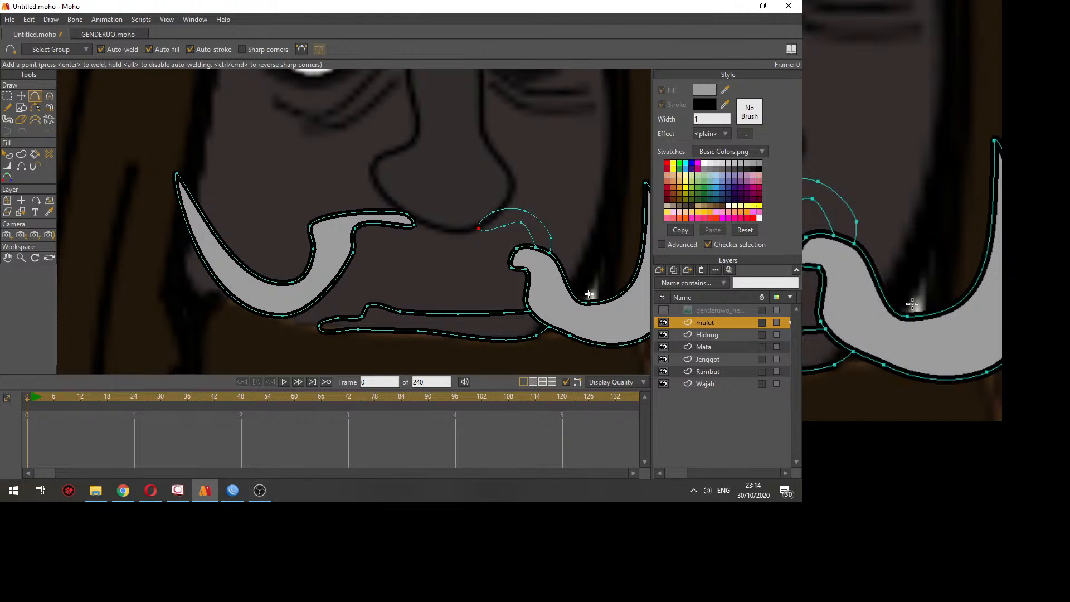
{"action": "left_click", "coordinate": [21, 155]}
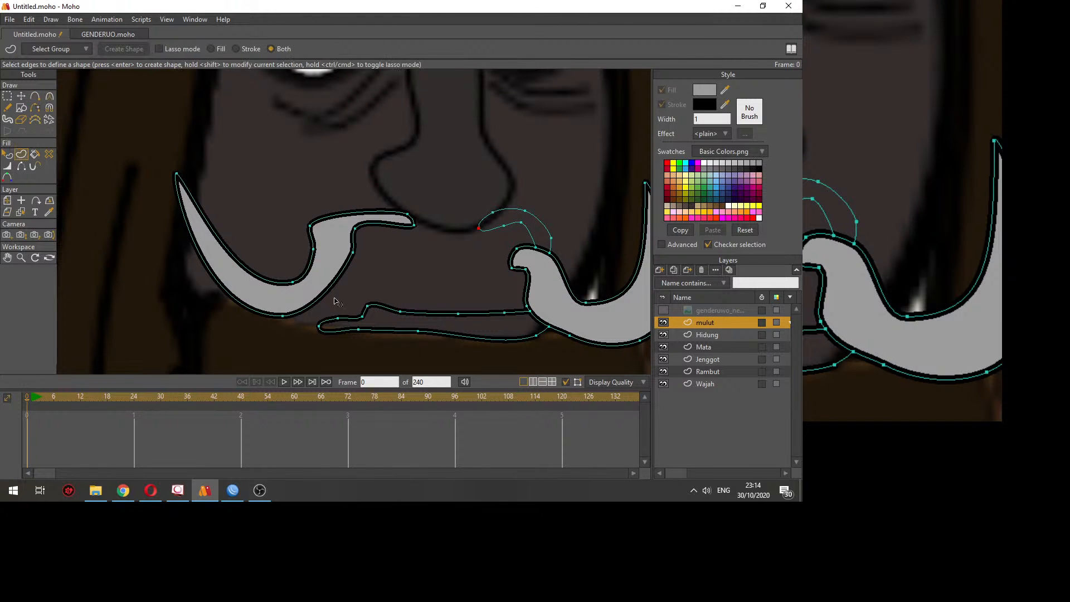
{"action": "left_click", "coordinate": [321, 320]}
{"action": "left_click_drag", "start_coordinate": [357, 293], "coordinate": [524, 370]}
{"action": "key", "text": "Return"}
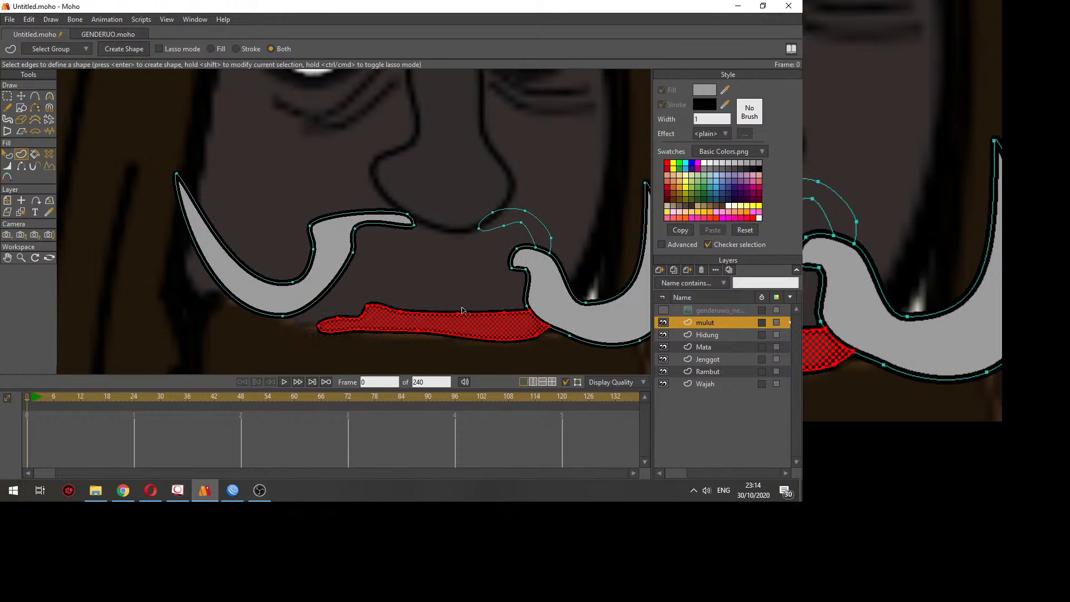
{"action": "left_click", "coordinate": [721, 168]}
{"action": "left_click", "coordinate": [751, 169]}
{"action": "left_click", "coordinate": [129, 48]}
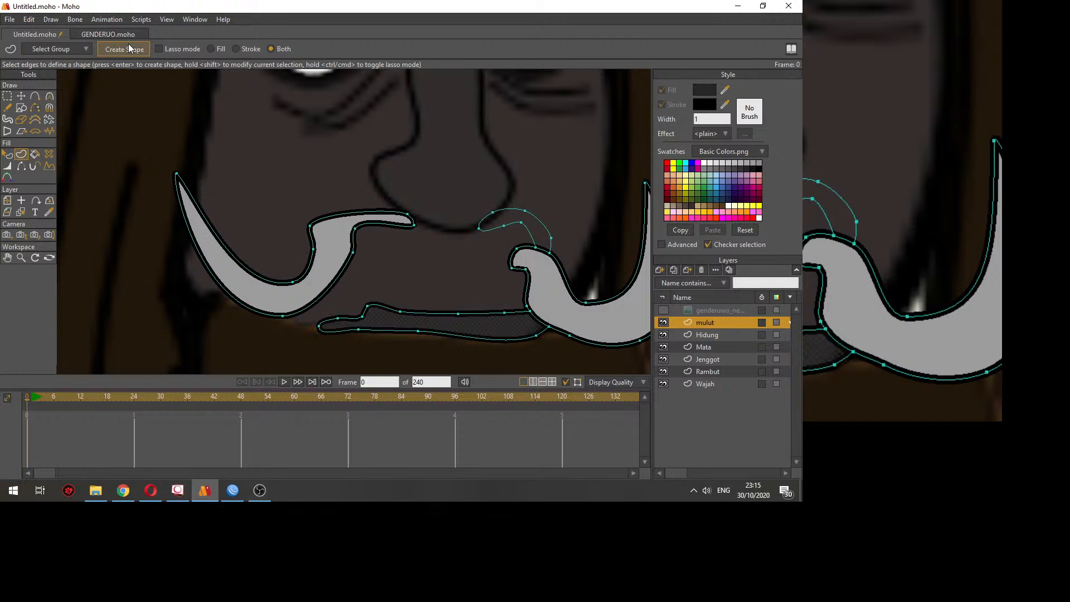
{"action": "left_click", "coordinate": [334, 172]}
Step: Compare the mouth with the reference, then create a dark grey filled and stroked shape from the right upper-lip outline
{"action": "left_click", "coordinate": [663, 310]}
{"action": "scroll", "coordinate": [576, 301], "scroll_direction": "down", "scroll_amount": 5}
{"action": "scroll", "coordinate": [633, 312], "scroll_direction": "up", "scroll_amount": 4}
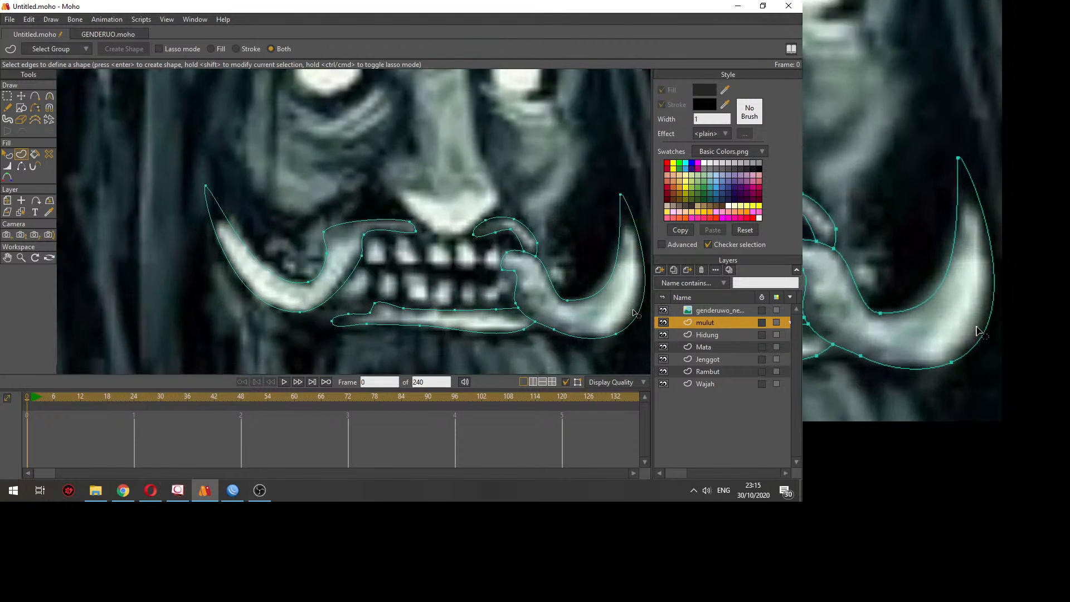
{"action": "left_click", "coordinate": [662, 310]}
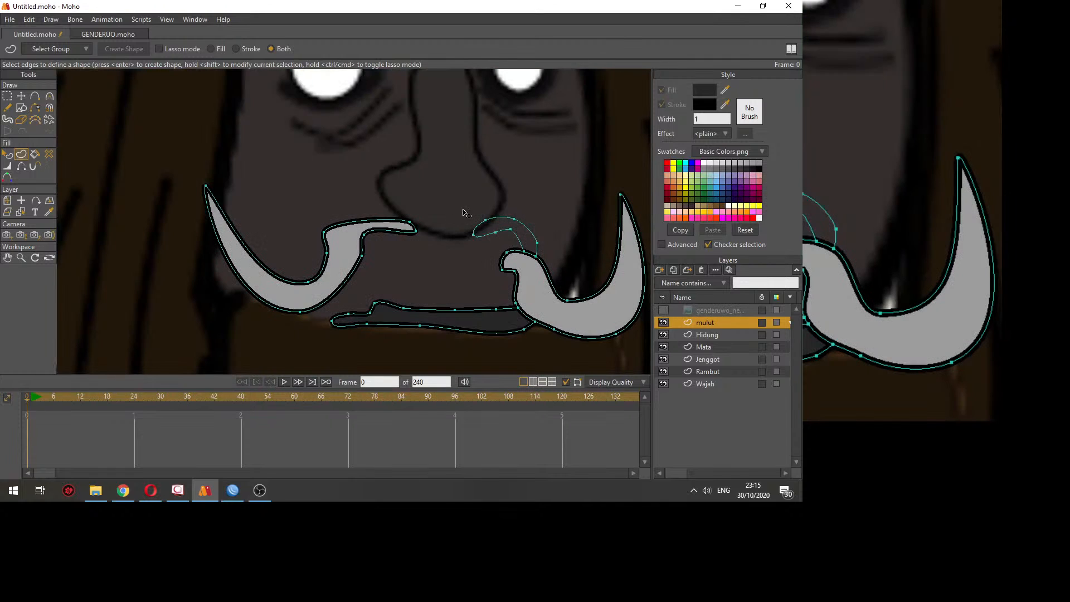
{"action": "left_click_drag", "start_coordinate": [455, 208], "coordinate": [538, 247]}
{"action": "left_click_drag", "start_coordinate": [724, 88], "coordinate": [506, 320]}
{"action": "left_click", "coordinate": [568, 231]}
{"action": "left_click_drag", "start_coordinate": [453, 205], "coordinate": [538, 259]}
{"action": "left_click", "coordinate": [131, 48]}
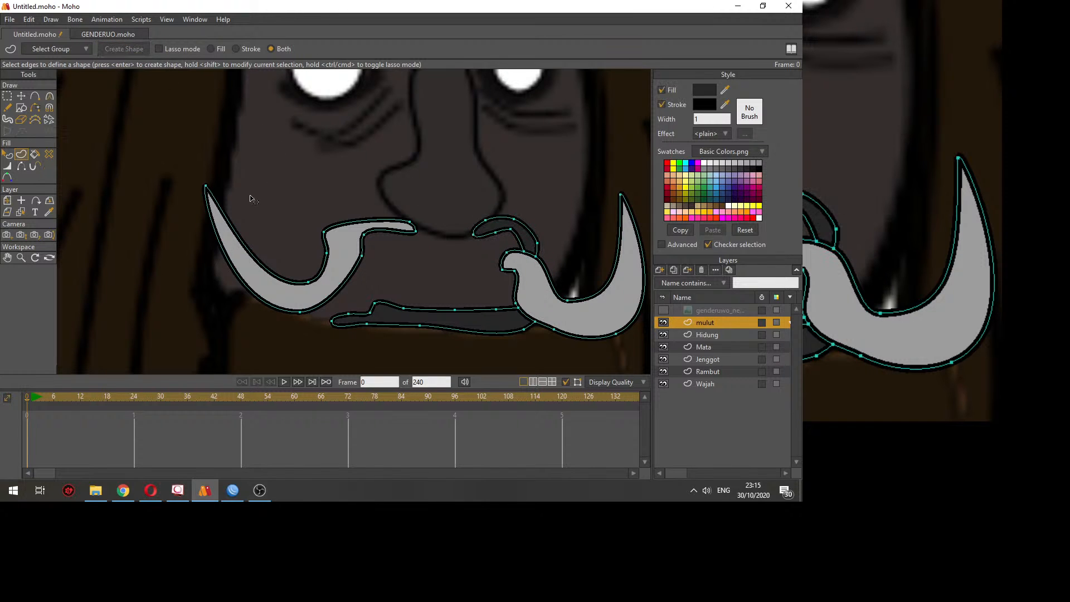
{"action": "left_click", "coordinate": [7, 154]}
{"action": "scroll", "coordinate": [391, 267], "scroll_direction": "down", "scroll_amount": 3}
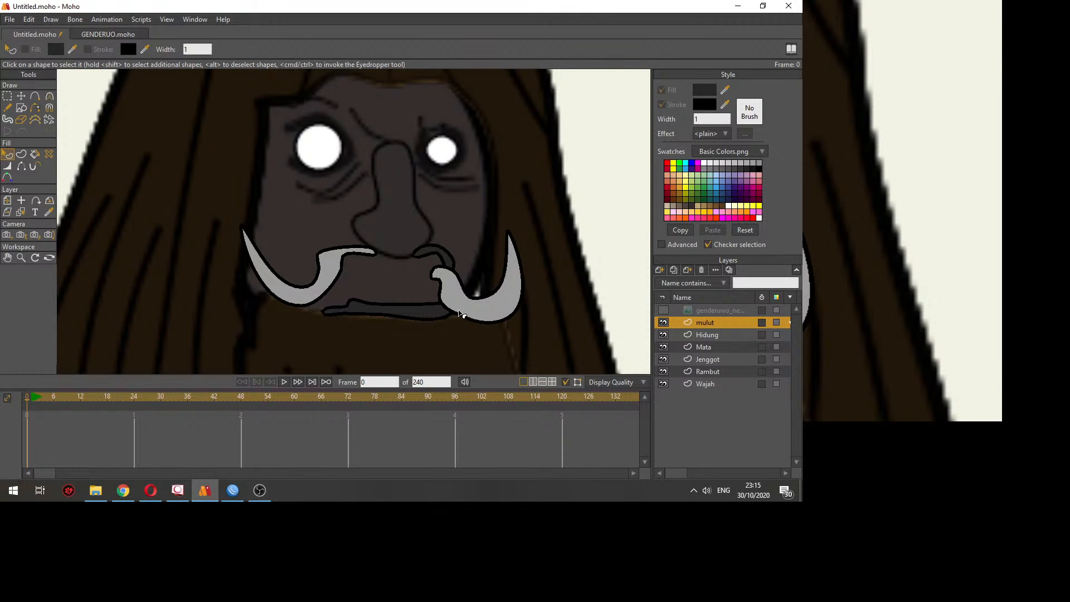
Step: Switch to the Opera browser to check the YouTube Studio live-stream dashboard, and return to Moho
{"action": "left_click", "coordinate": [153, 492]}
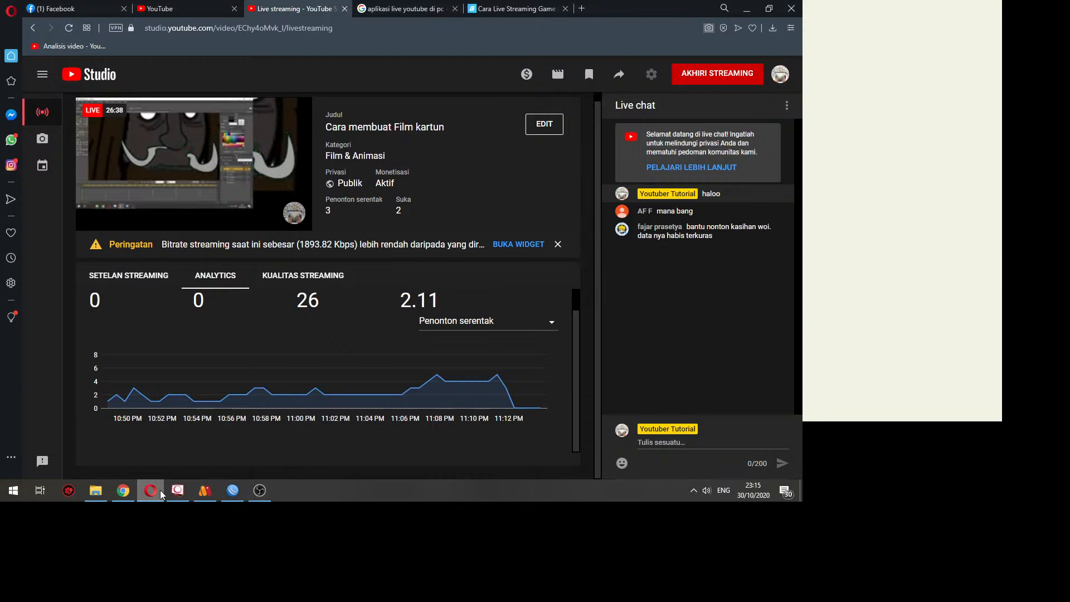
{"action": "left_click", "coordinate": [204, 490]}
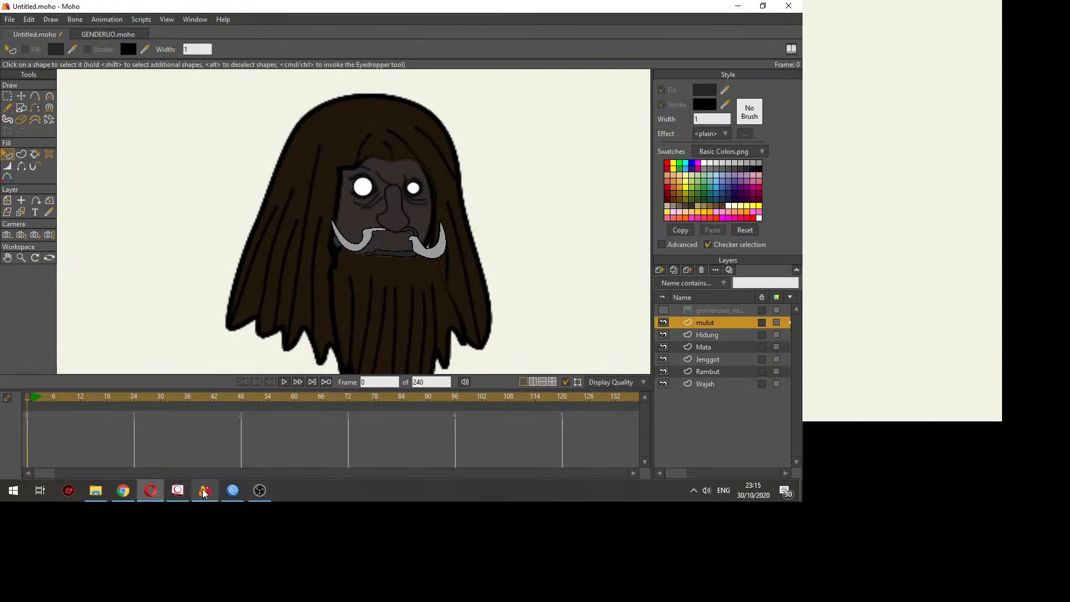
Step: Show the reference image, add a new vector layer and place it directly beneath the mulut layer
{"action": "scroll", "coordinate": [478, 275], "scroll_direction": "up", "scroll_amount": 5}
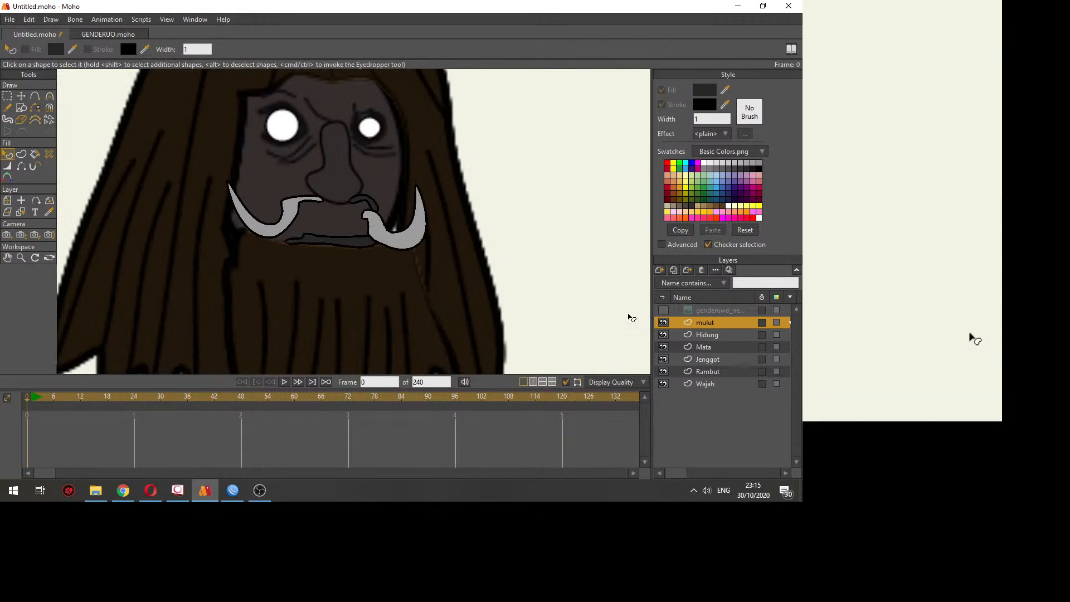
{"action": "left_click", "coordinate": [663, 310]}
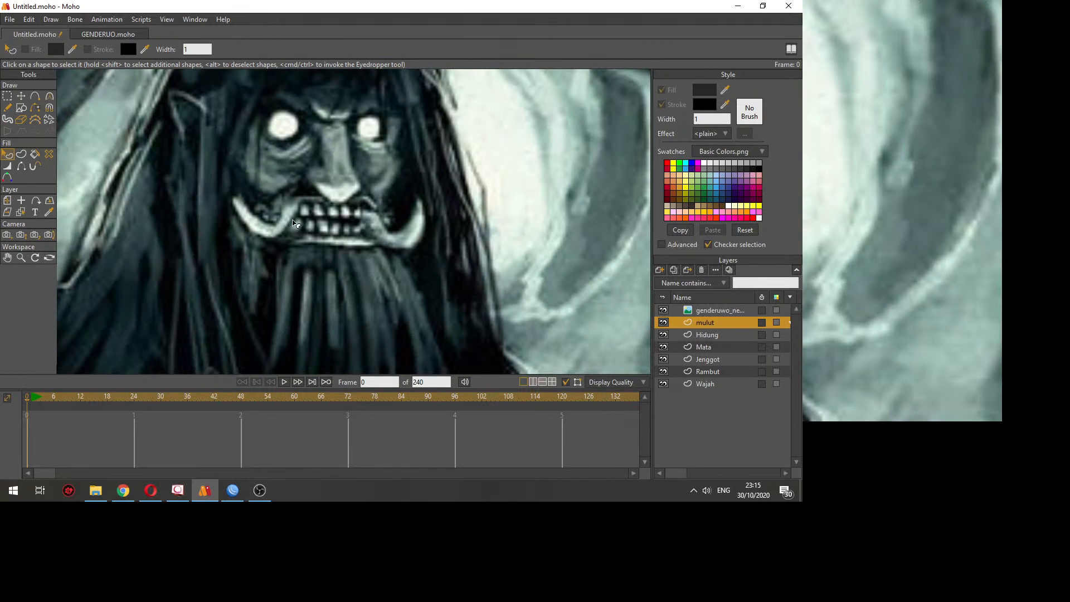
{"action": "scroll", "coordinate": [405, 236], "scroll_direction": "up", "scroll_amount": 5}
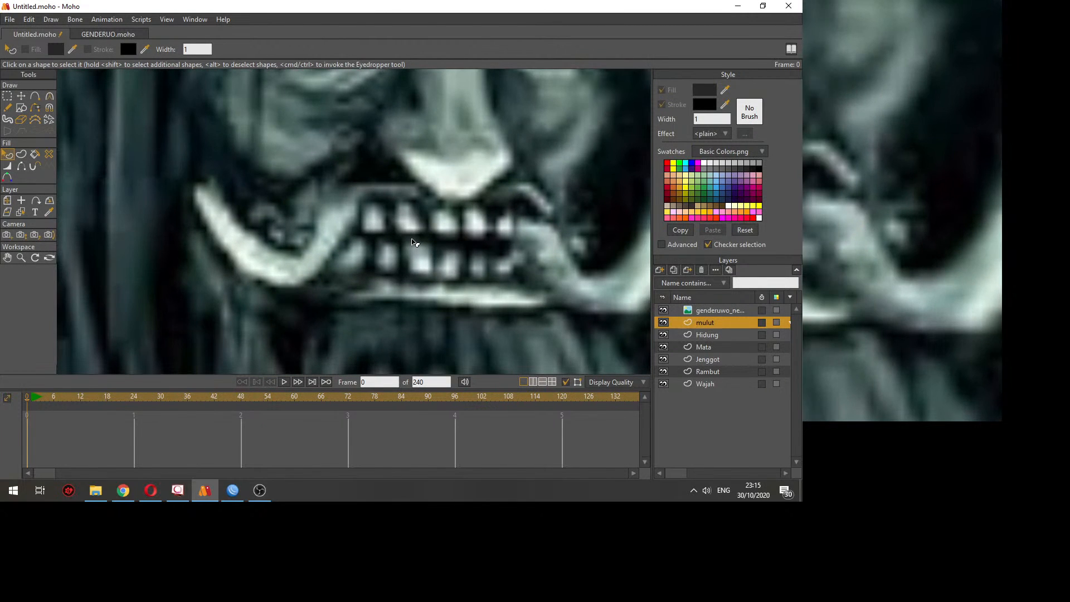
{"action": "left_click", "coordinate": [660, 270]}
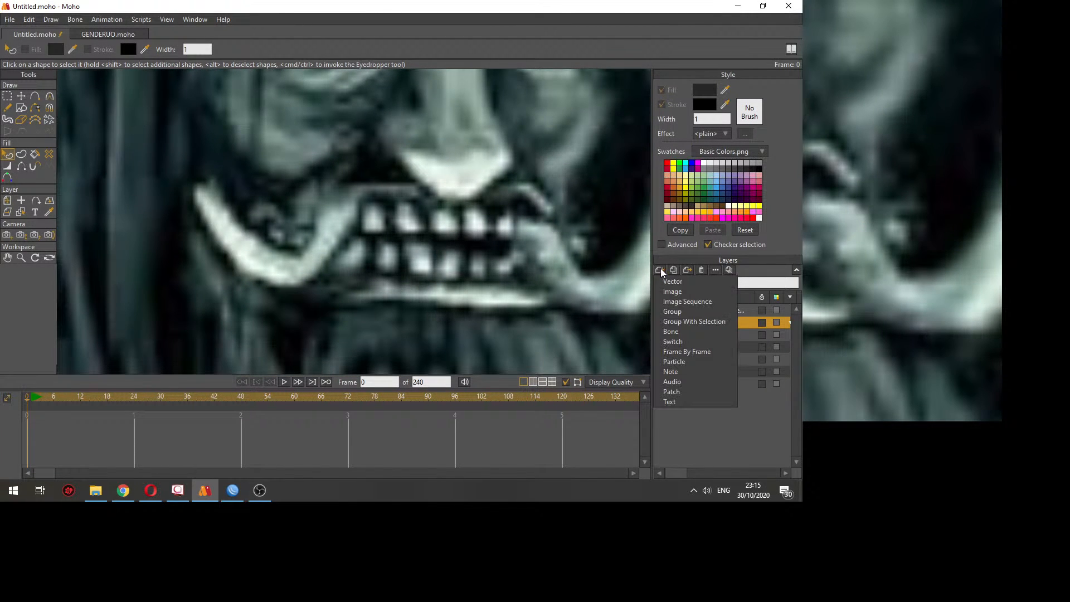
{"action": "left_click", "coordinate": [678, 282]}
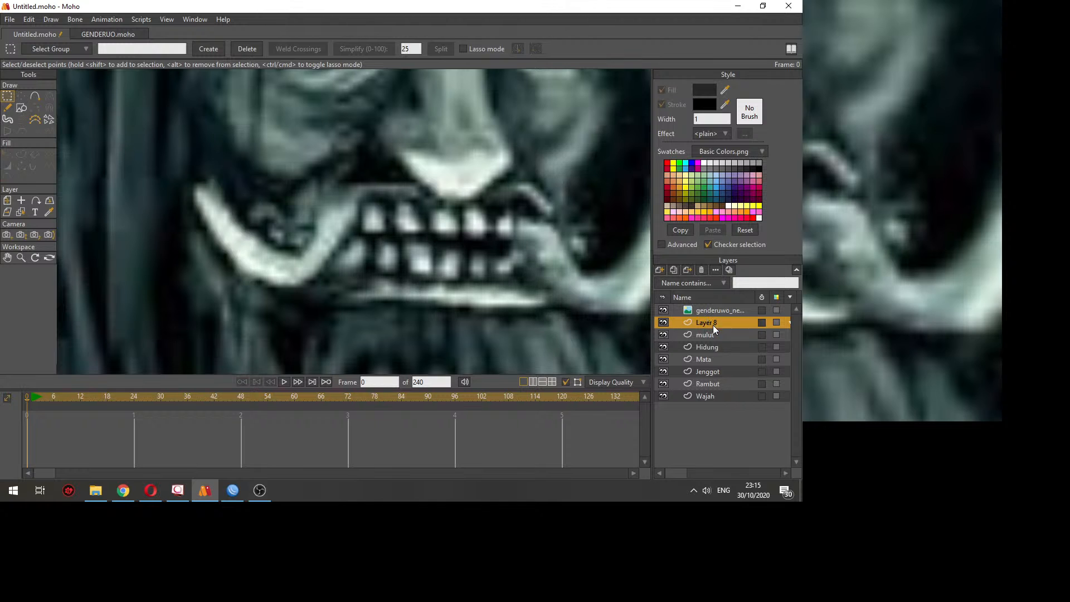
{"action": "left_click_drag", "start_coordinate": [713, 325], "coordinate": [713, 340]}
Step: Draw a wide ellipse over both rows of the reference teeth on the new layer
{"action": "key", "text": "e"}
{"action": "mouse_move", "coordinate": [341, 210]}
{"action": "left_mouse_down"}
{"action": "mouse_move", "coordinate": [485, 285]}
{"action": "mouse_move", "coordinate": [550, 293]}
{"action": "left_mouse_up"}
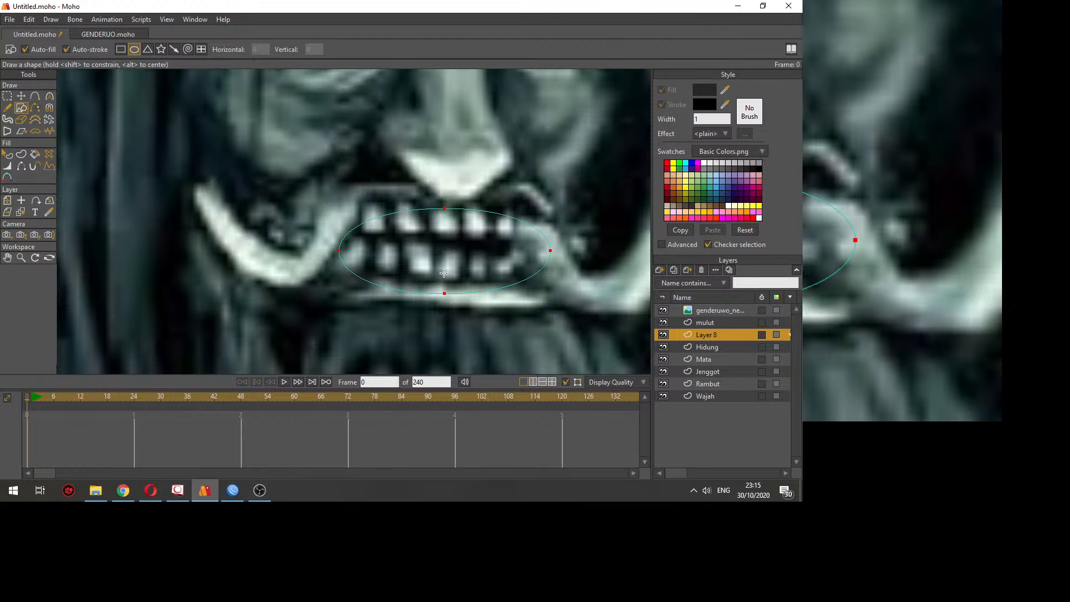
Step: Move the ellipse's points to the mouth opening's corners and add a fourth point at its lower-right corner
{"action": "key", "text": "t"}
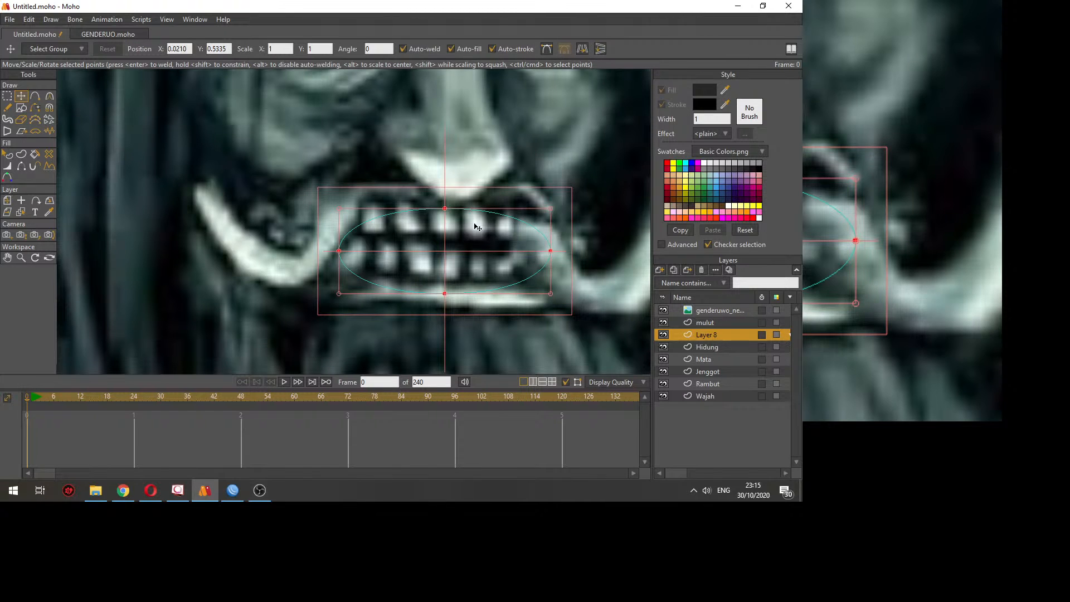
{"action": "left_click", "coordinate": [477, 227]}
{"action": "left_click_drag", "start_coordinate": [339, 251], "coordinate": [346, 209]}
{"action": "left_click_drag", "start_coordinate": [447, 295], "coordinate": [345, 276]}
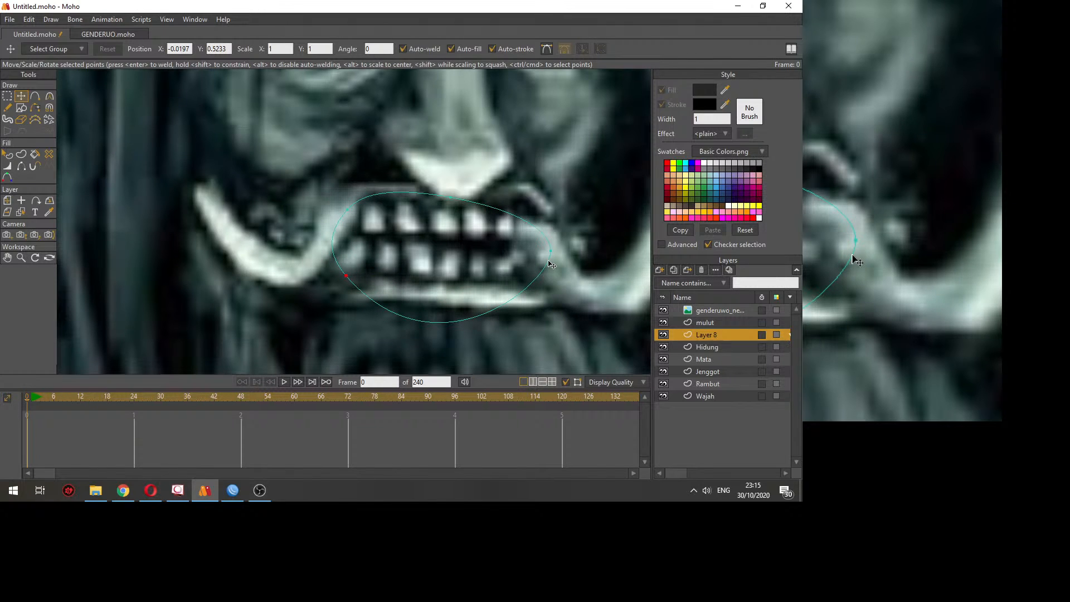
{"action": "left_click_drag", "start_coordinate": [550, 254], "coordinate": [539, 201]}
{"action": "key", "text": "a"}
{"action": "left_click", "coordinate": [511, 264]}
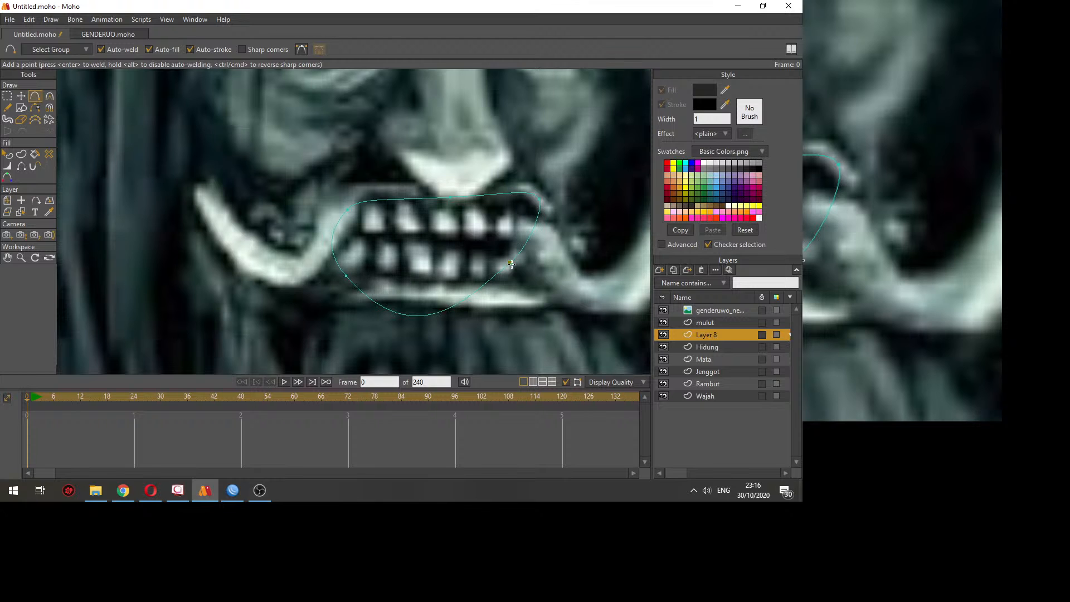
{"action": "key", "text": "t"}
{"action": "left_click_drag", "start_coordinate": [510, 263], "coordinate": [549, 290]}
Step: Reduce the curvature at the two lower corners so the mouth interior outline follows the lower lip
{"action": "key", "text": "c"}
{"action": "left_click_drag", "start_coordinate": [419, 351], "coordinate": [355, 304]}
{"action": "left_click_drag", "start_coordinate": [491, 347], "coordinate": [524, 311]}
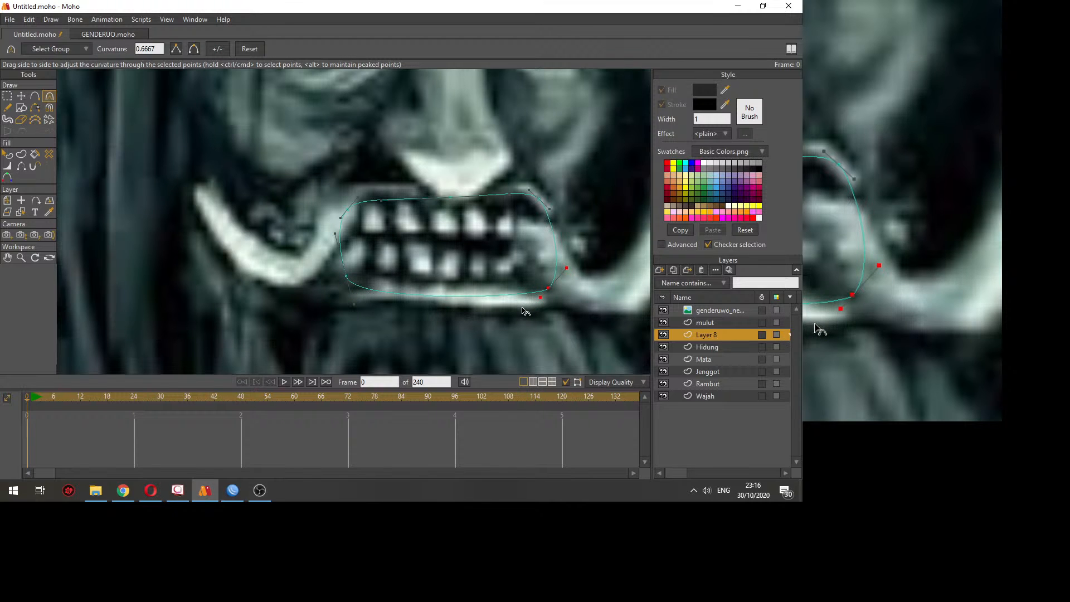
Step: Hide the reference image and set the mouth interior shape's fill to near-black 030303
{"action": "key", "text": "q"}
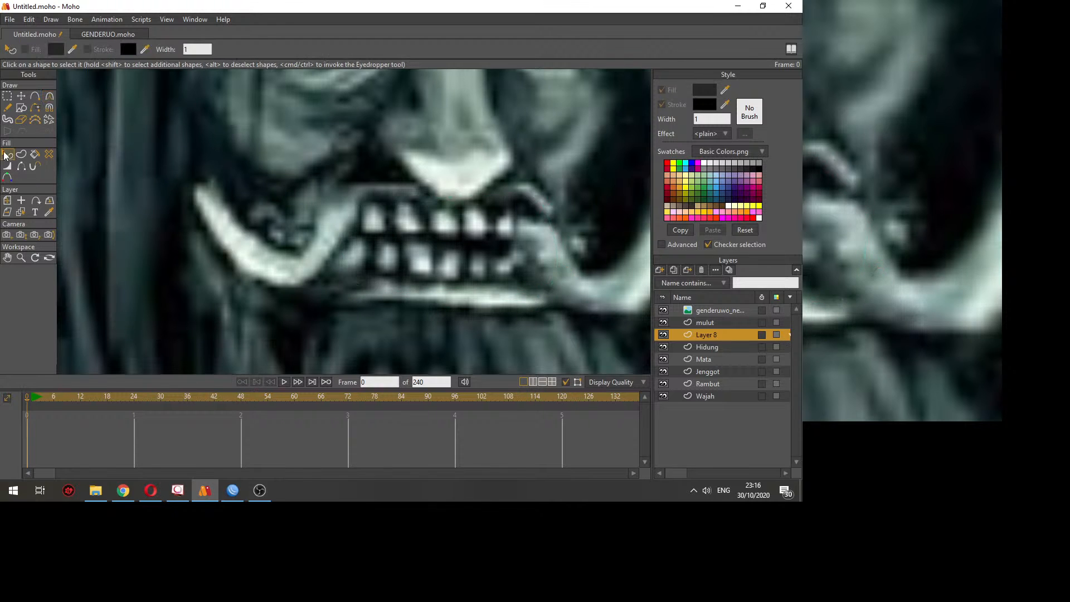
{"action": "left_click", "coordinate": [663, 312]}
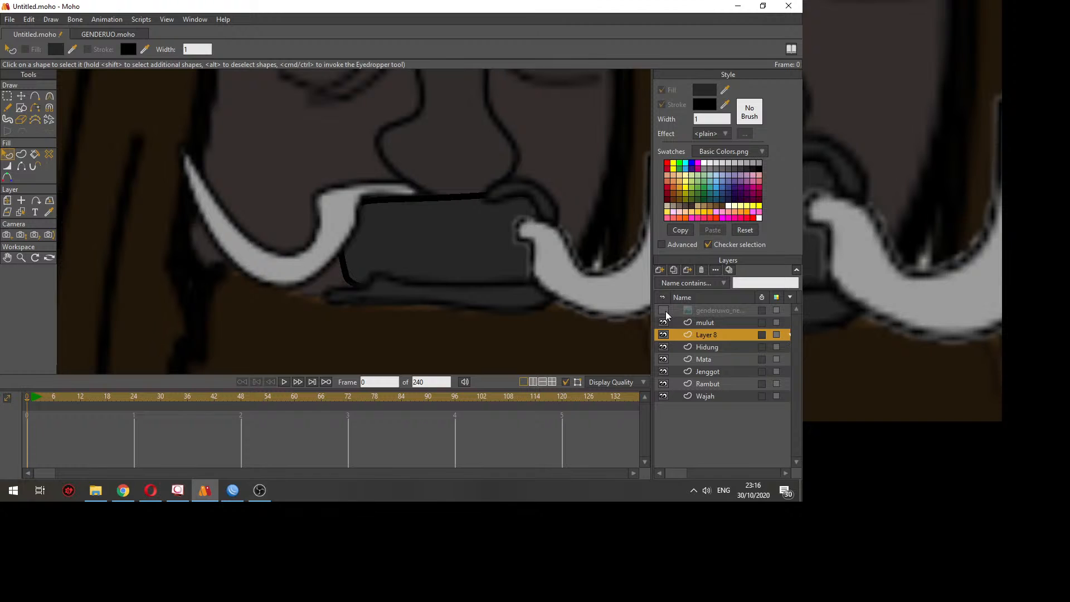
{"action": "left_click", "coordinate": [479, 251]}
{"action": "left_click", "coordinate": [705, 92]}
{"action": "left_click_drag", "start_coordinate": [606, 213], "coordinate": [478, 297]}
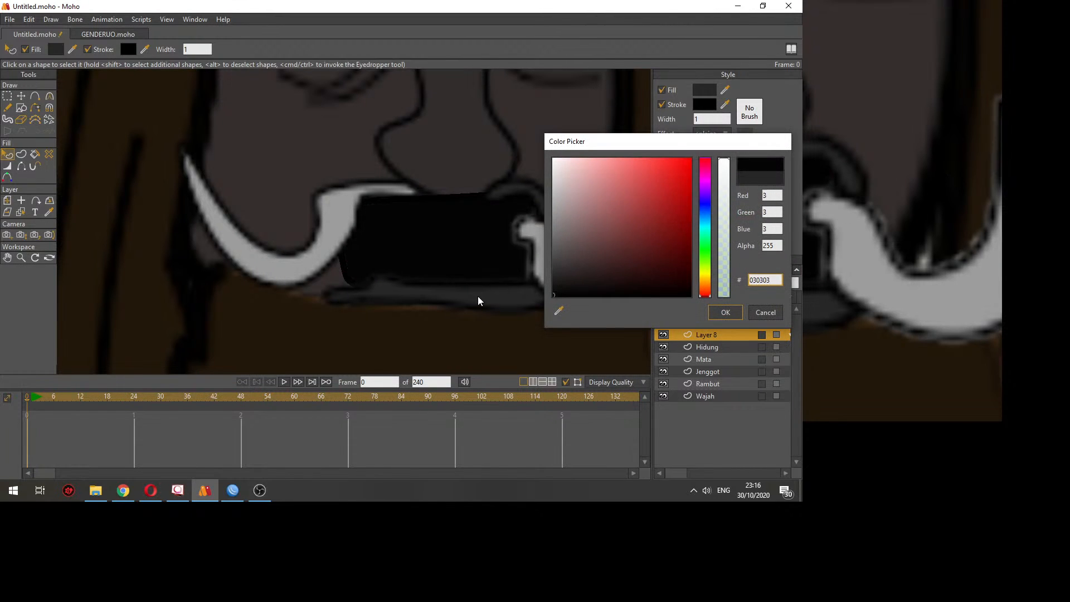
{"action": "left_click", "coordinate": [724, 312]}
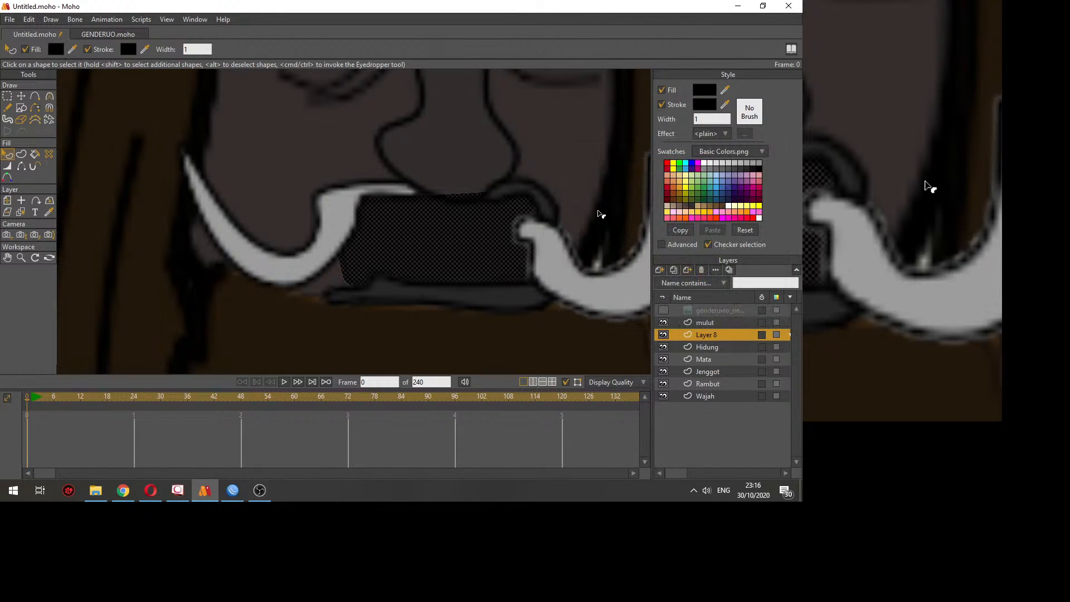
{"action": "left_click", "coordinate": [599, 214]}
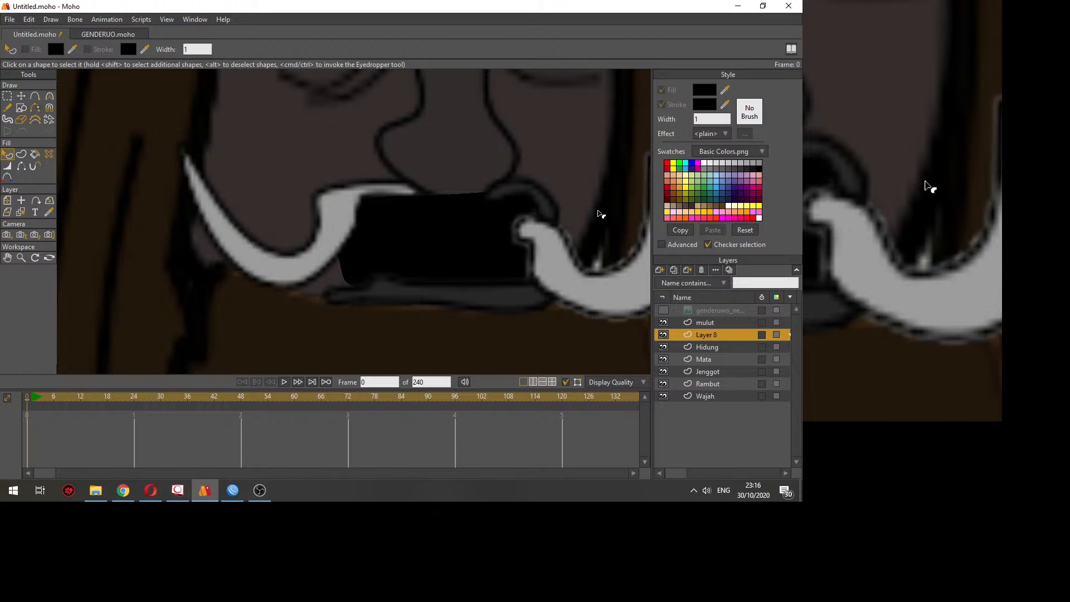
Step: Make the mulut layer active, pick up the lower lip's dark grey style and show the reference image
{"action": "scroll", "coordinate": [599, 213], "scroll_direction": "down", "scroll_amount": 5}
{"action": "left_click", "coordinate": [705, 322]}
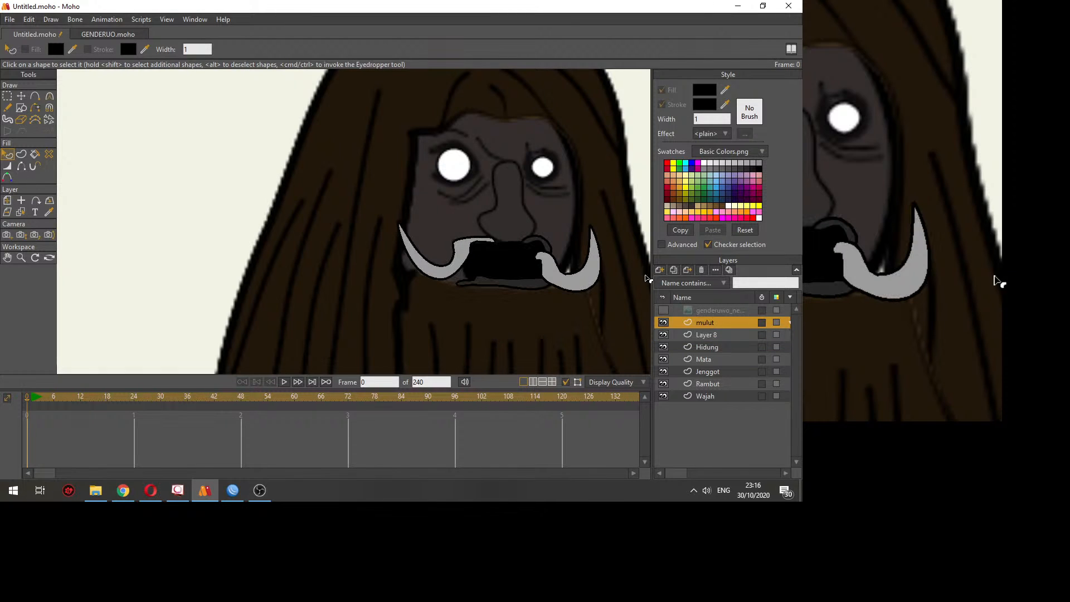
{"action": "left_click", "coordinate": [601, 290]}
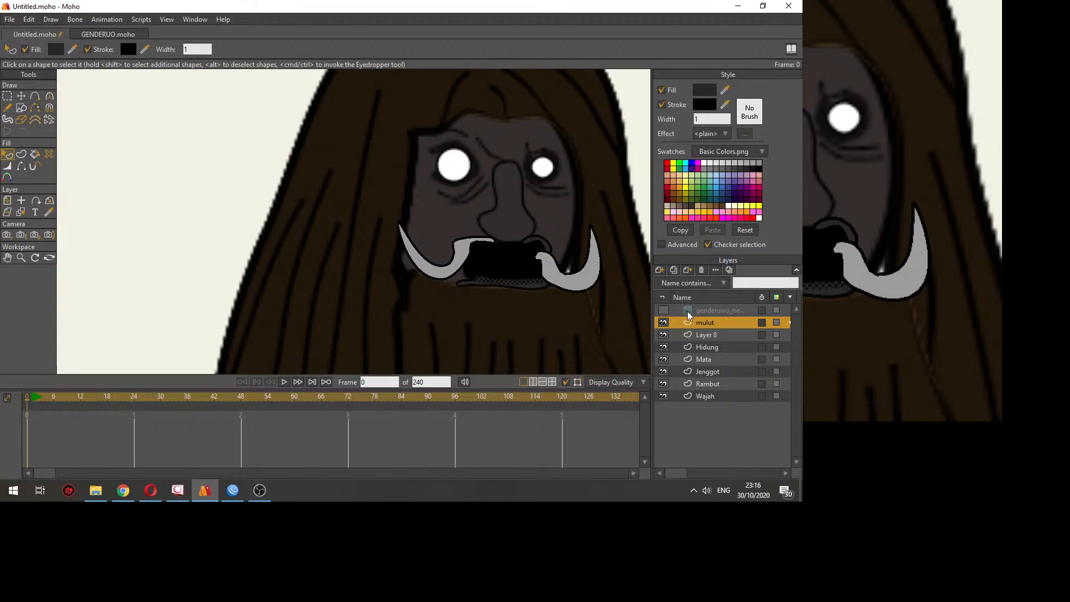
{"action": "left_click", "coordinate": [663, 310]}
{"action": "scroll", "coordinate": [506, 266], "scroll_direction": "up", "scroll_amount": 6}
Step: Draw a closed four-point outline around the leftmost upper tooth of the reference
{"action": "key", "text": "a"}
{"action": "left_click_drag", "start_coordinate": [418, 217], "coordinate": [359, 196]}
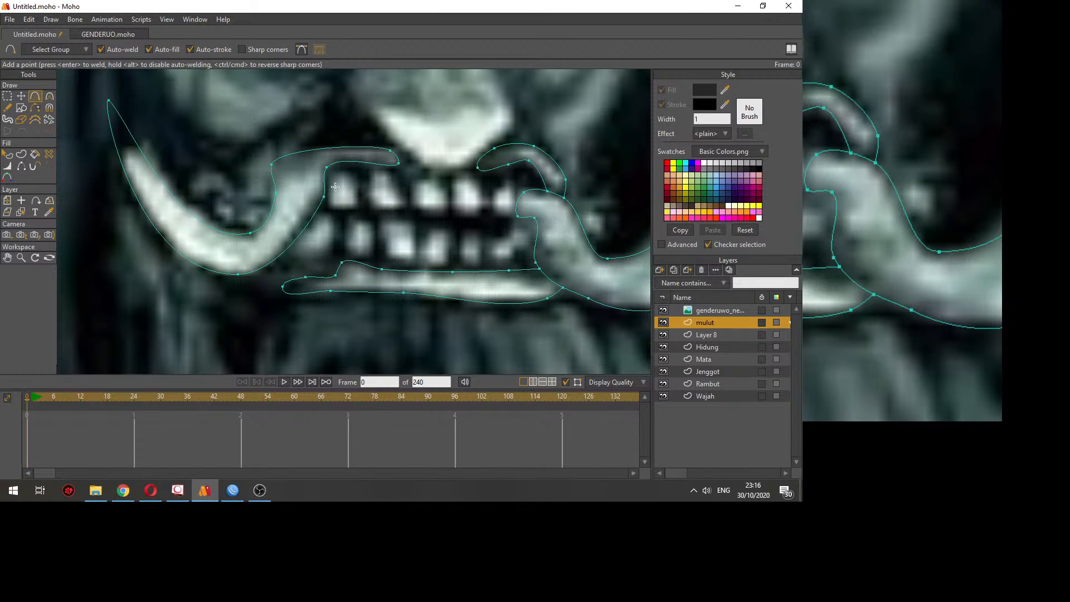
{"action": "scroll", "coordinate": [334, 186], "scroll_direction": "up", "scroll_amount": 4}
{"action": "mouse_move", "coordinate": [372, 155]}
{"action": "left_mouse_down"}
{"action": "mouse_move", "coordinate": [372, 233]}
{"action": "mouse_move", "coordinate": [295, 233]}
{"action": "left_mouse_up"}
{"action": "left_click_drag", "start_coordinate": [296, 233], "coordinate": [370, 138]}
{"action": "left_click_drag", "start_coordinate": [377, 160], "coordinate": [370, 138]}
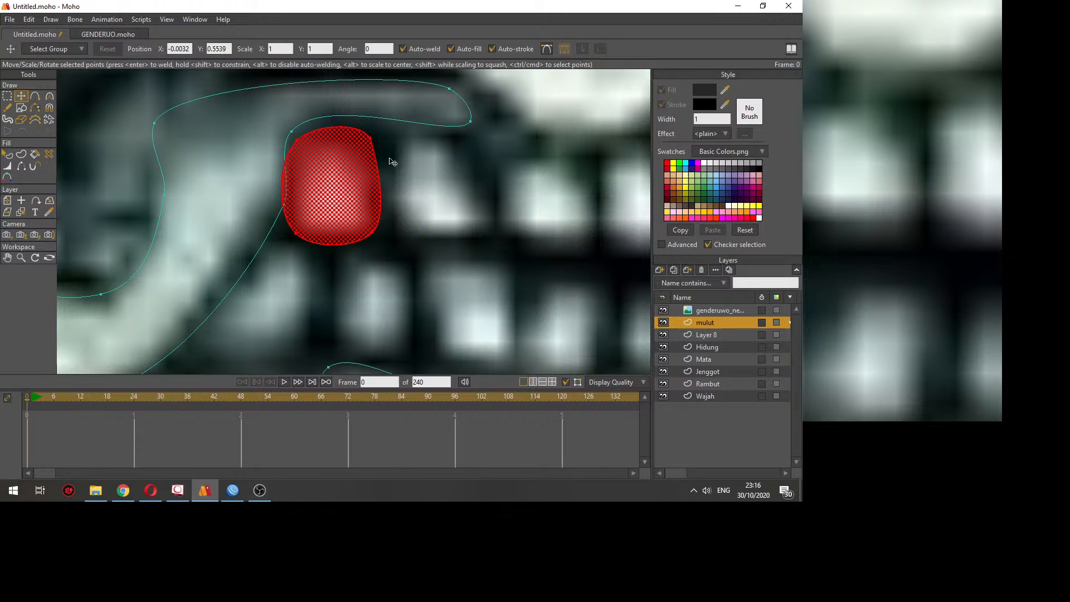
{"action": "left_click", "coordinate": [388, 276]}
Step: Reduce the curvature at the first tooth's corners to make its outline squarer
{"action": "scroll", "coordinate": [388, 275], "scroll_direction": "up", "scroll_amount": 1}
{"action": "key", "text": "c"}
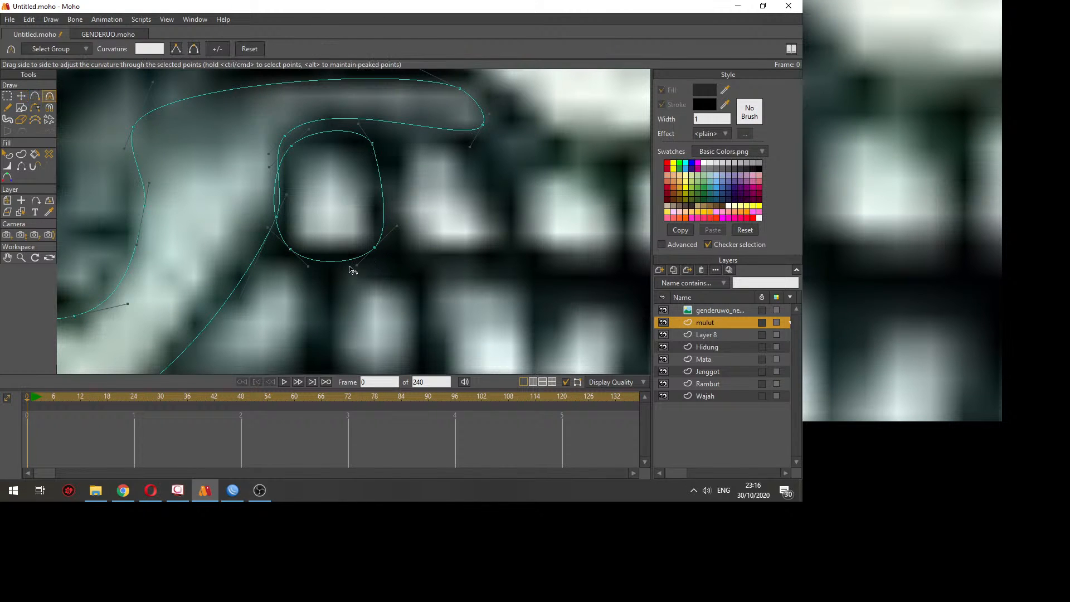
{"action": "left_click_drag", "start_coordinate": [351, 269], "coordinate": [304, 255]}
{"action": "left_click_drag", "start_coordinate": [319, 129], "coordinate": [308, 131]}
{"action": "scroll", "coordinate": [385, 200], "scroll_direction": "down", "scroll_amount": 3}
{"action": "mouse_move", "coordinate": [444, 249]}
{"action": "left_mouse_down"}
{"action": "mouse_move", "coordinate": [371, 238]}
{"action": "mouse_move", "coordinate": [351, 269]}
{"action": "mouse_move", "coordinate": [320, 271]}
{"action": "left_mouse_up"}
{"action": "scroll", "coordinate": [323, 262], "scroll_direction": "up", "scroll_amount": 2}
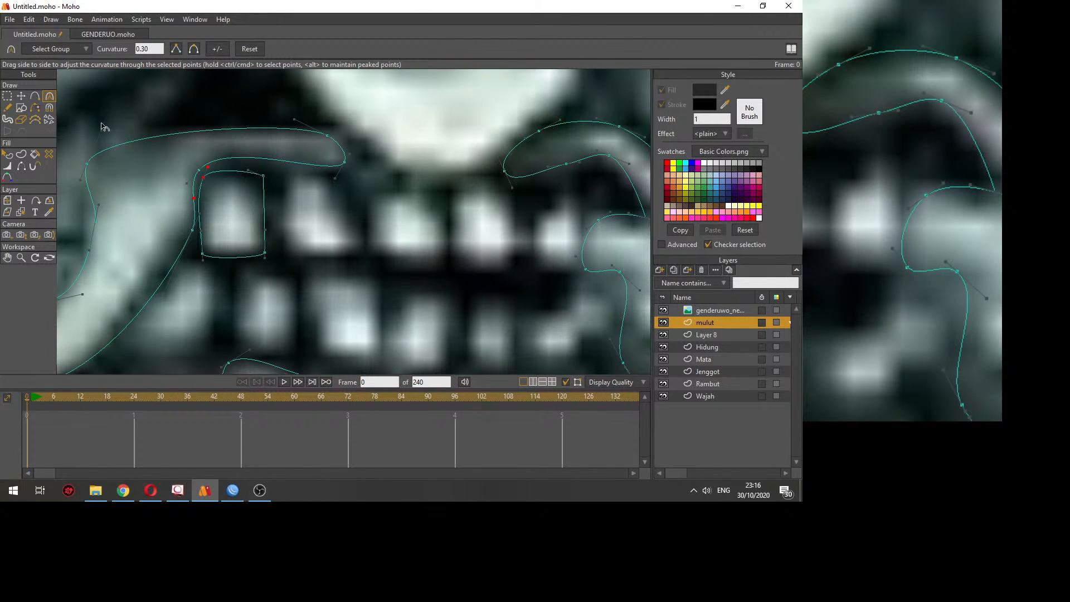
Step: Duplicate the first tooth onto the second upper tooth and fit its corner points to the reference
{"action": "left_click", "coordinate": [25, 97]}
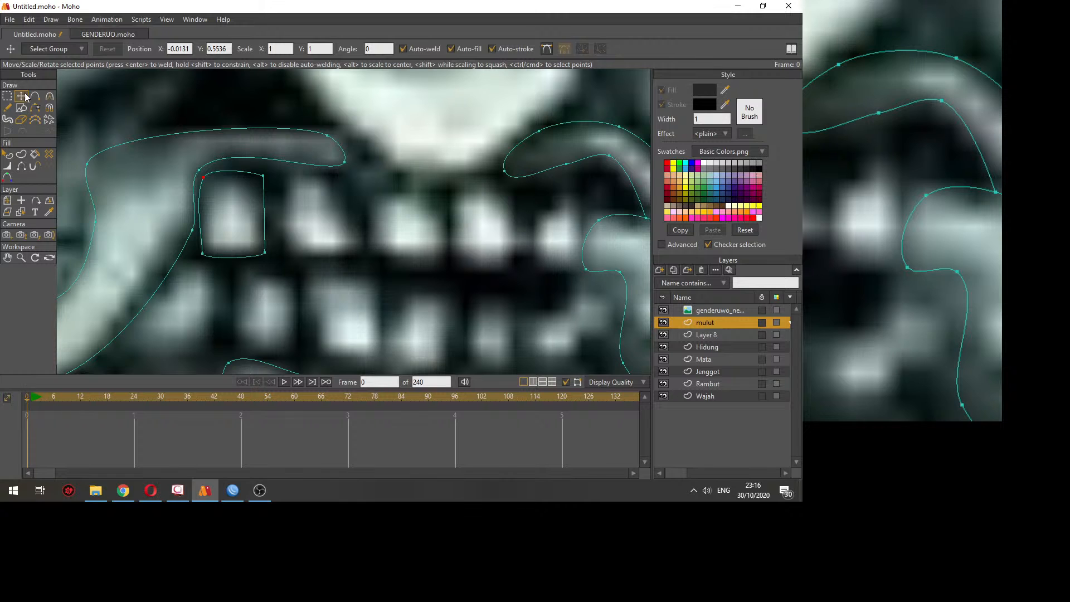
{"action": "double_click", "coordinate": [258, 224]}
{"action": "key", "text": "ctrl+c"}
{"action": "key", "text": "ctrl+v"}
{"action": "left_click_drag", "start_coordinate": [258, 224], "coordinate": [382, 258]}
{"action": "left_click", "coordinate": [366, 257]}
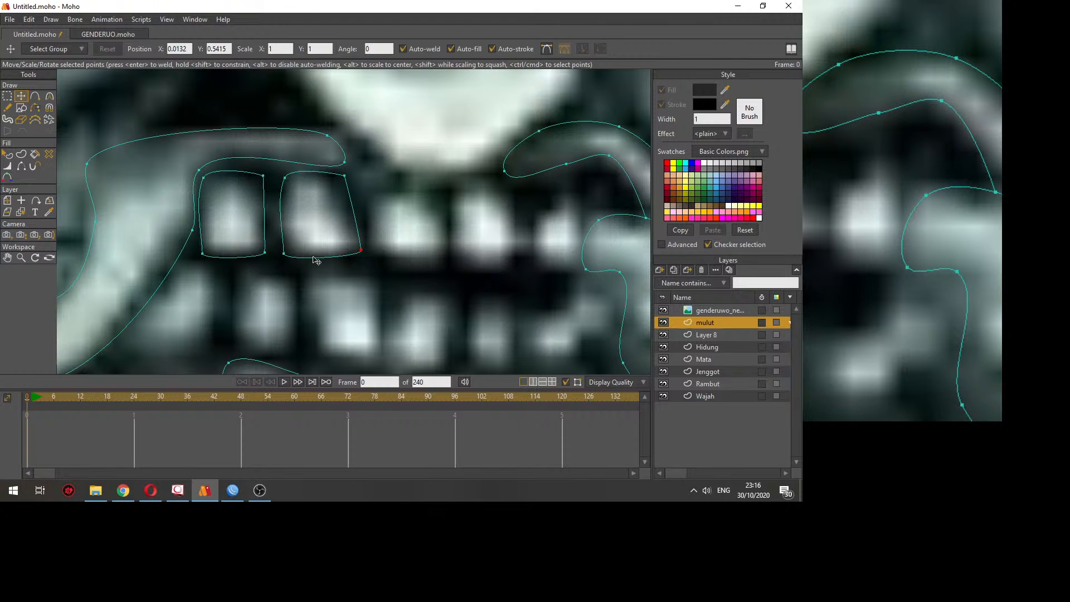
{"action": "left_click_drag", "start_coordinate": [286, 179], "coordinate": [280, 183]}
{"action": "left_click_drag", "start_coordinate": [292, 251], "coordinate": [293, 244]}
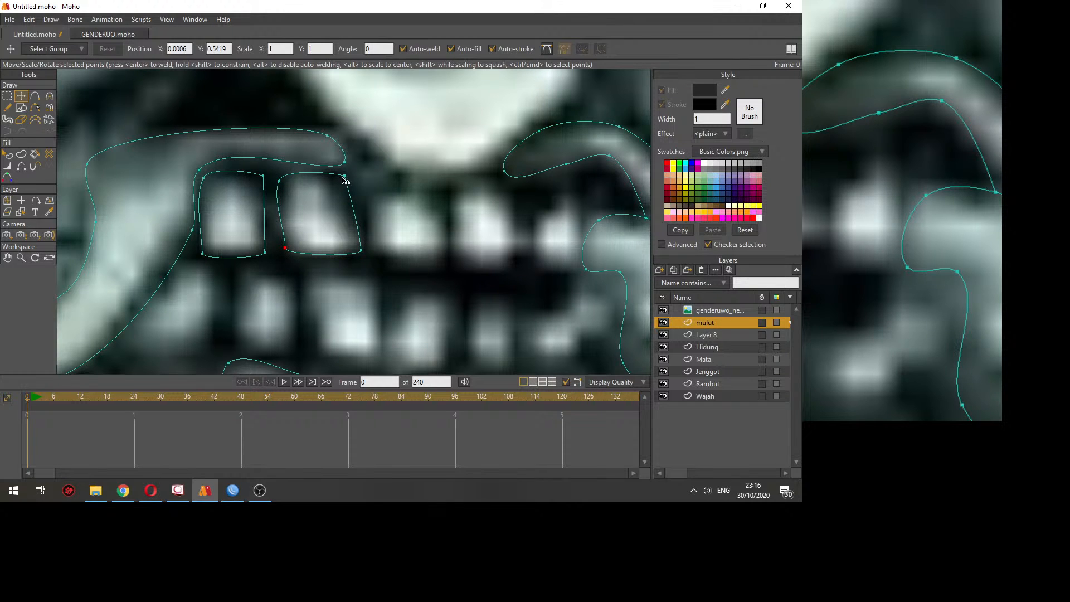
{"action": "left_click_drag", "start_coordinate": [346, 181], "coordinate": [363, 183]}
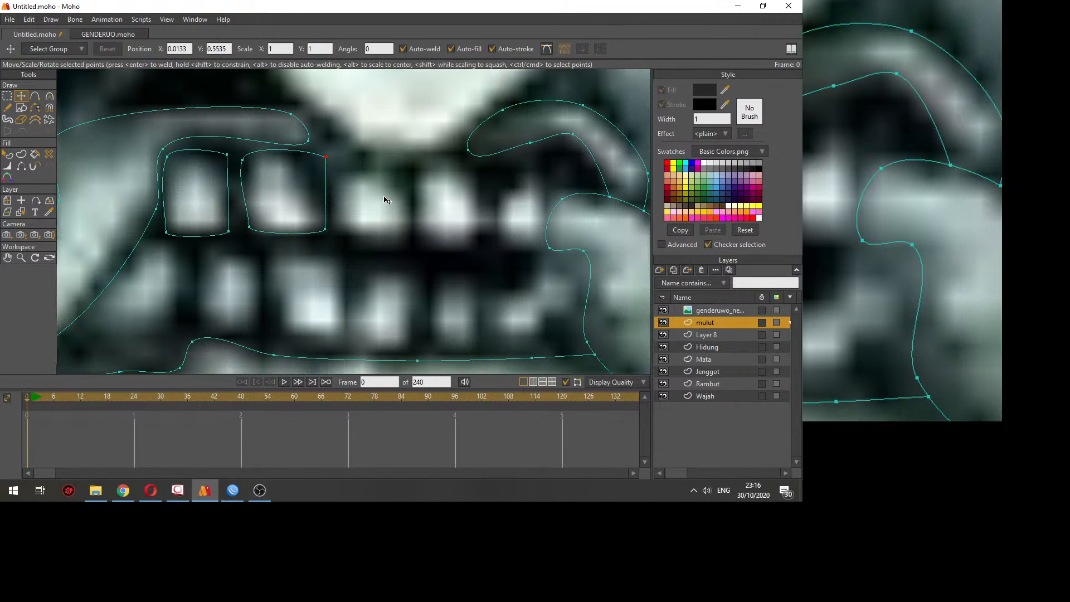
Step: Widen the first tooth slightly by moving its two right corner points towards the second tooth
{"action": "scroll", "coordinate": [358, 201], "scroll_direction": "down", "scroll_amount": 2}
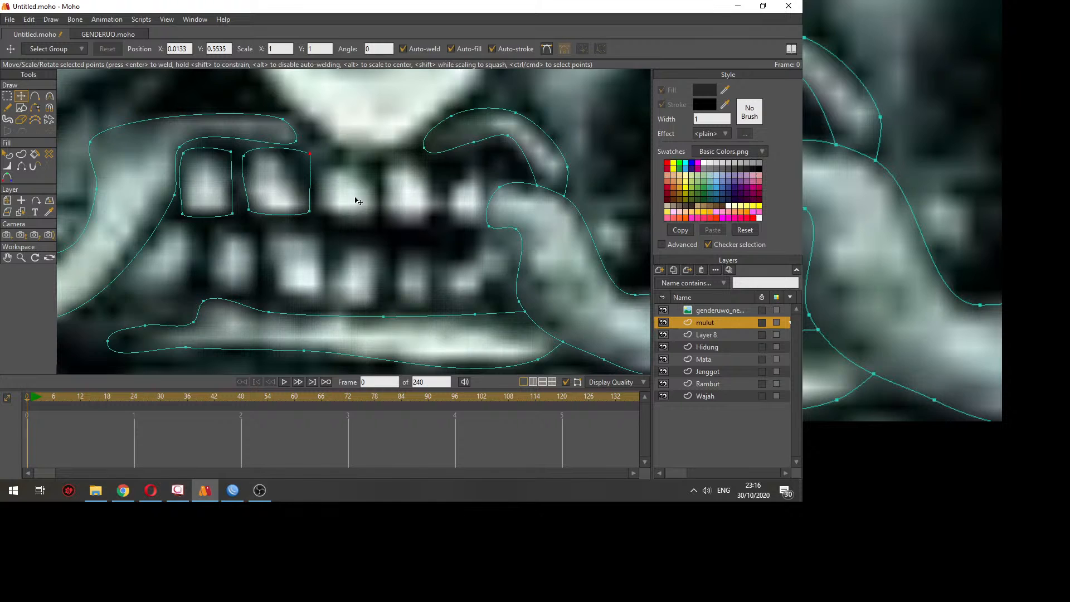
{"action": "scroll", "coordinate": [358, 201], "scroll_direction": "up", "scroll_amount": 2}
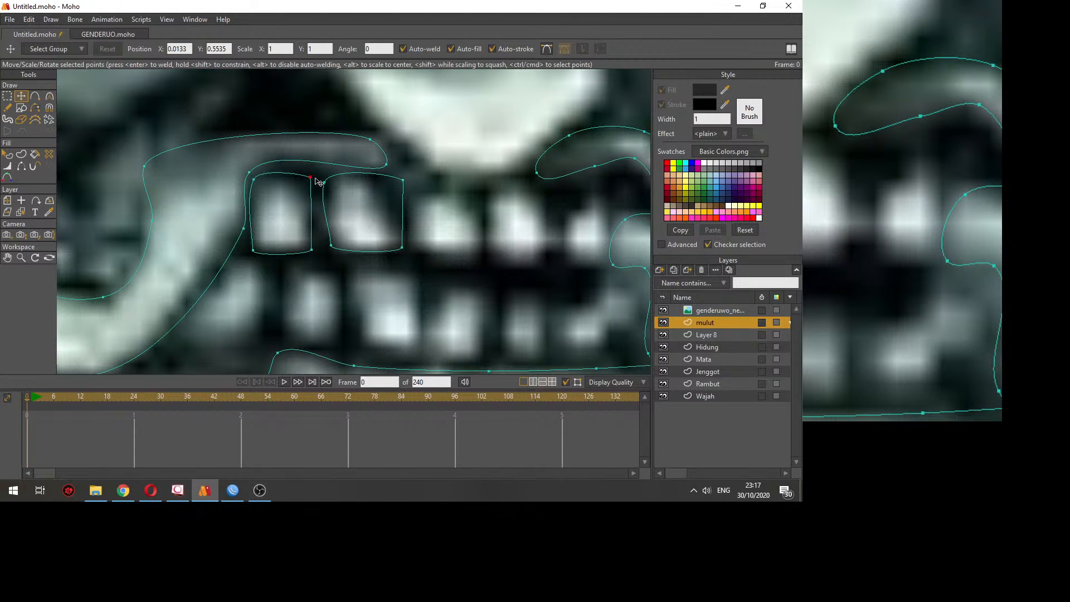
{"action": "left_click_drag", "start_coordinate": [316, 179], "coordinate": [319, 180]}
{"action": "left_click_drag", "start_coordinate": [313, 248], "coordinate": [318, 244]}
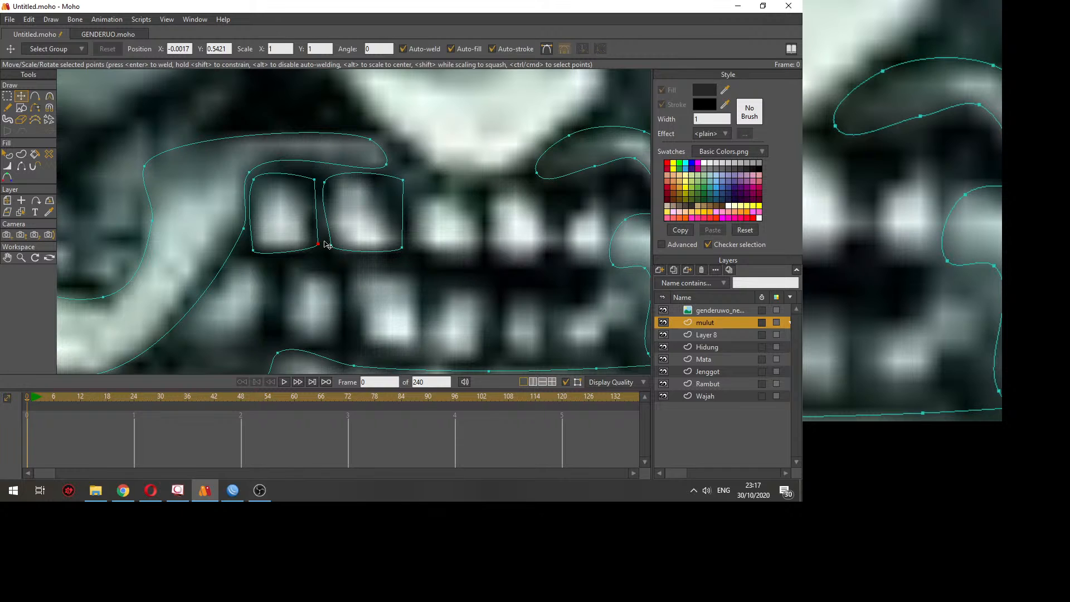
Step: Paste a copy of the first tooth over the third upper tooth and adjust its corner points to fit
{"action": "double_click", "coordinate": [316, 230]}
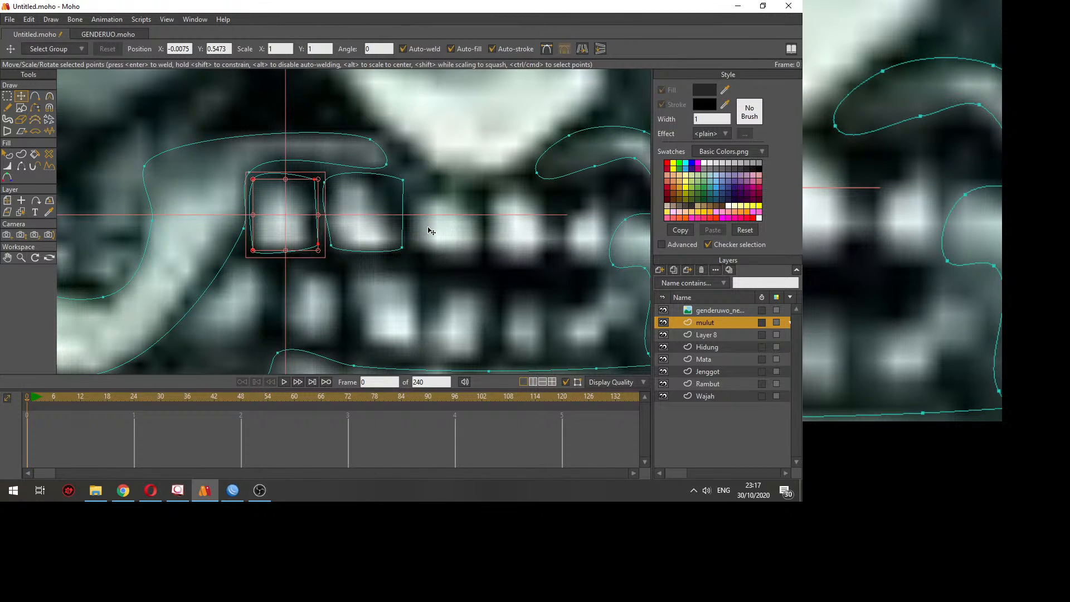
{"action": "key", "text": "ctrl+v"}
{"action": "left_click_drag", "start_coordinate": [317, 219], "coordinate": [479, 253]}
{"action": "left_click", "coordinate": [485, 254]}
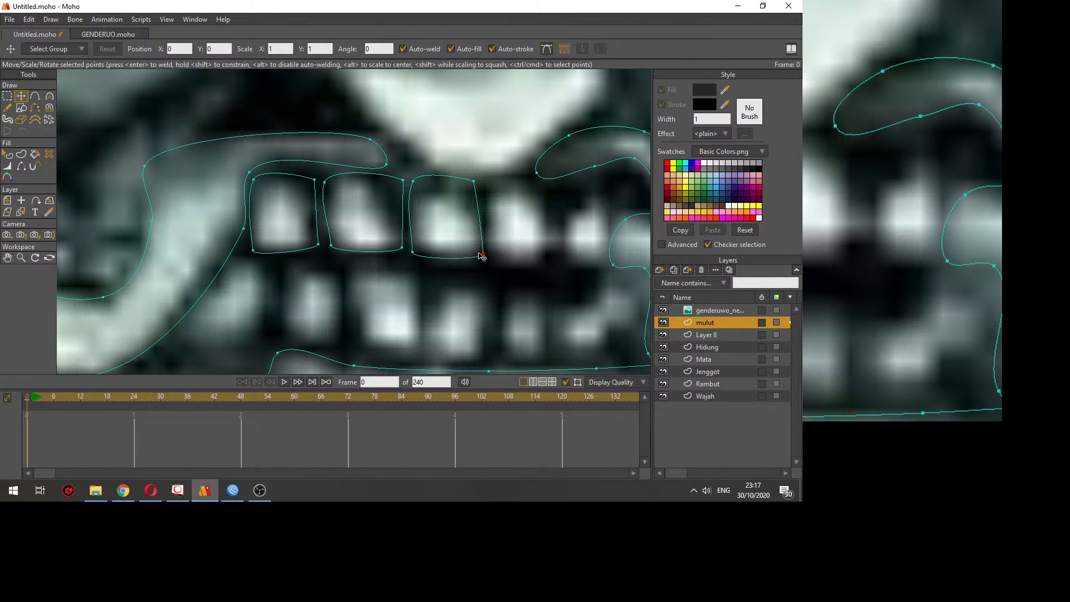
{"action": "left_click_drag", "start_coordinate": [413, 247], "coordinate": [413, 247]}
{"action": "left_click_drag", "start_coordinate": [474, 201], "coordinate": [483, 209]}
{"action": "left_click_drag", "start_coordinate": [420, 195], "coordinate": [421, 202]}
Step: Duplicate the third tooth onto the fourth upper tooth and narrow it to match the reference
{"action": "left_click", "coordinate": [462, 236]}
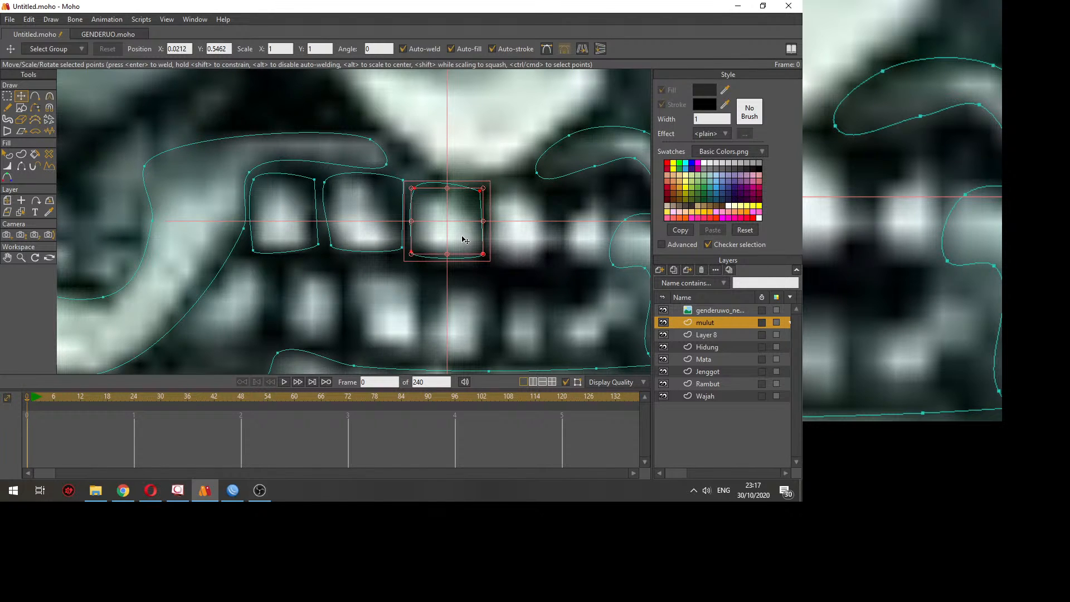
{"action": "key", "text": "ctrl+c"}
{"action": "key", "text": "ctrl+v"}
{"action": "left_click_drag", "start_coordinate": [462, 237], "coordinate": [539, 254]}
{"action": "left_click_drag", "start_coordinate": [558, 192], "coordinate": [488, 188]}
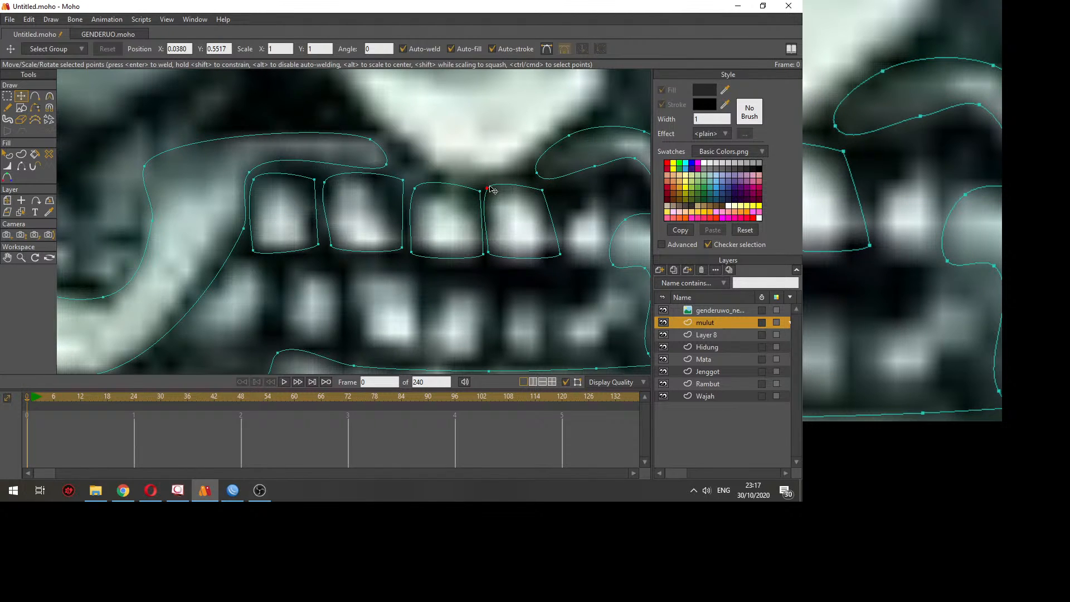
{"action": "left_click_drag", "start_coordinate": [559, 254], "coordinate": [546, 251]}
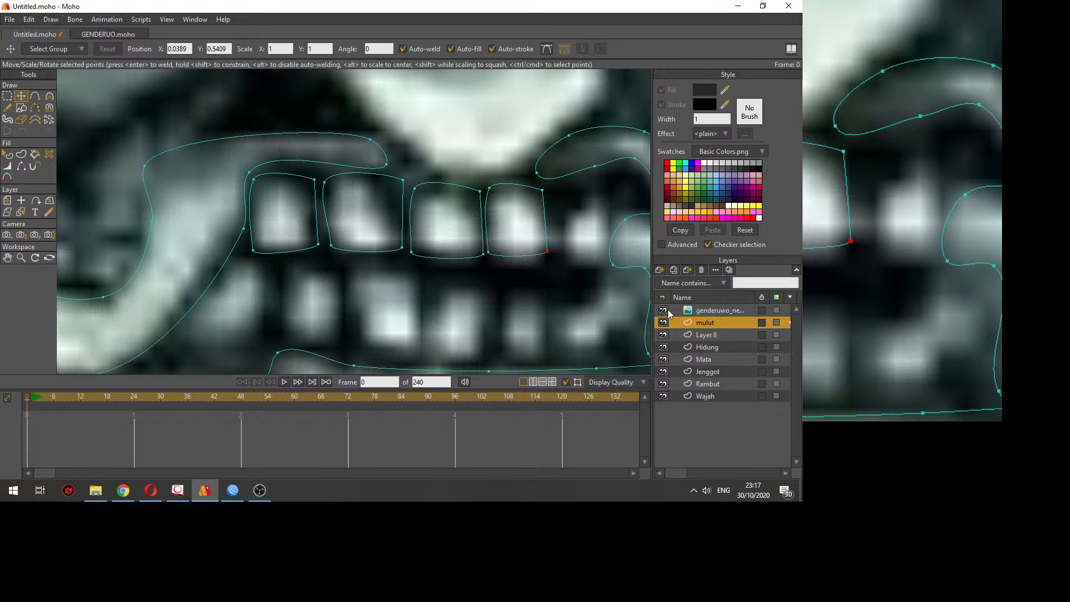
Step: Hide the reference image and fill the first tooth with the light grey sampled from the left tusk
{"action": "left_click", "coordinate": [663, 310]}
{"action": "left_click", "coordinate": [7, 154]}
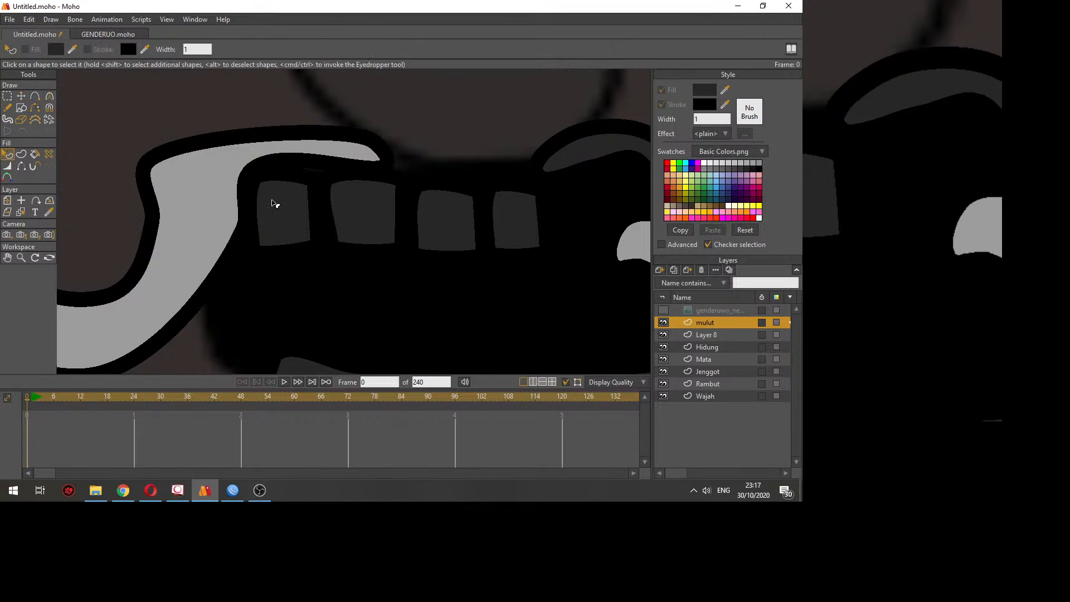
{"action": "left_click", "coordinate": [274, 204]}
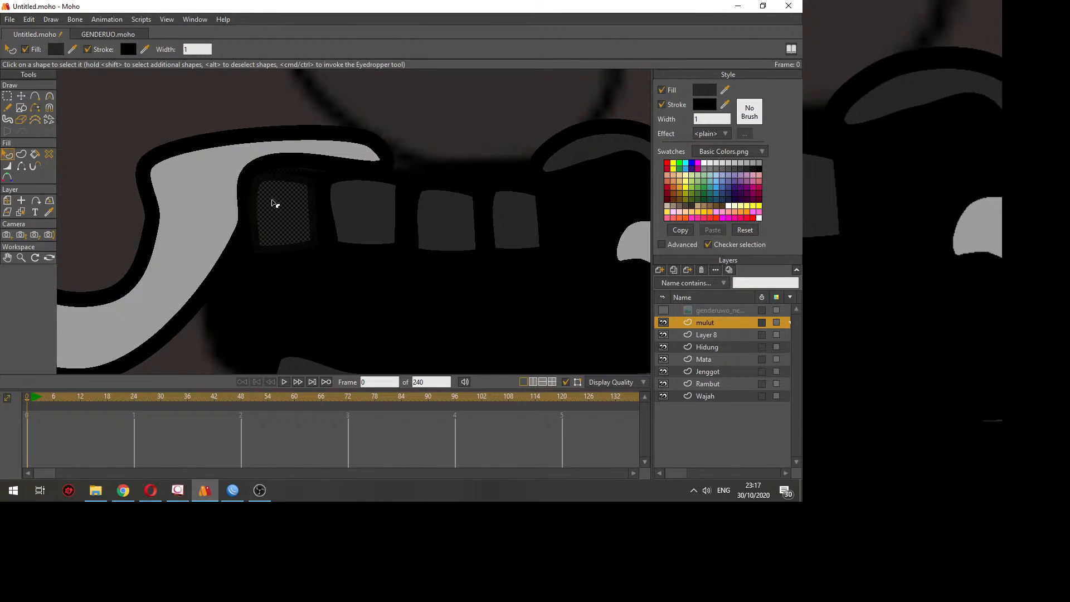
{"action": "left_click", "coordinate": [703, 90]}
{"action": "key", "text": "Escape"}
{"action": "left_click_drag", "start_coordinate": [725, 91], "coordinate": [227, 217]}
{"action": "left_click", "coordinate": [336, 249]}
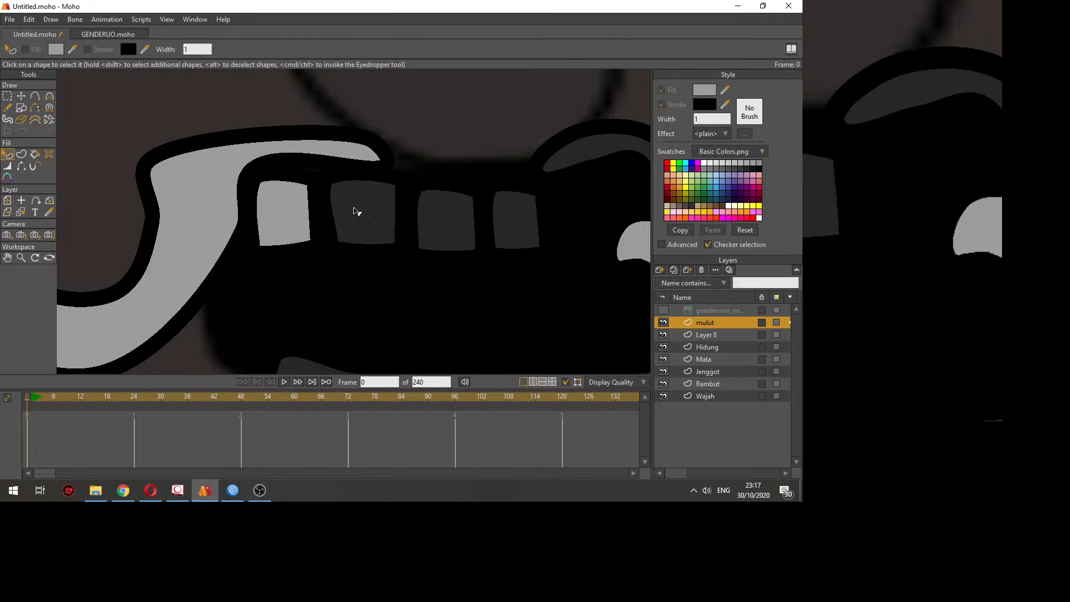
Step: Select the other three upper teeth together and fill them with the left tusk's light grey
{"action": "left_click", "coordinate": [359, 223]}
{"action": "left_click", "coordinate": [446, 223], "text": "shift"}
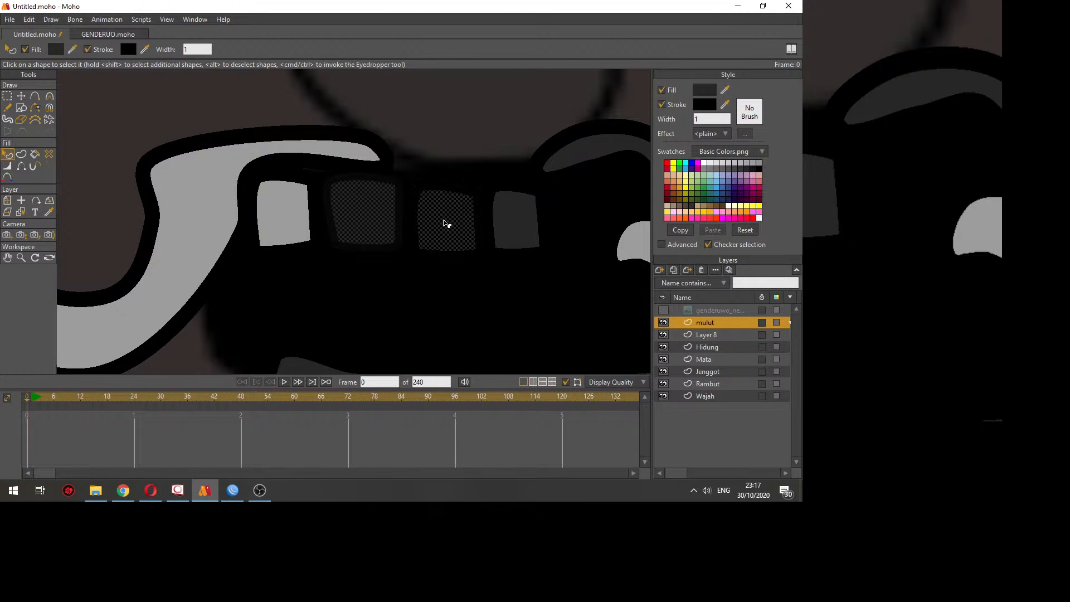
{"action": "left_click", "coordinate": [493, 223], "text": "shift"}
{"action": "left_click", "coordinate": [725, 90]}
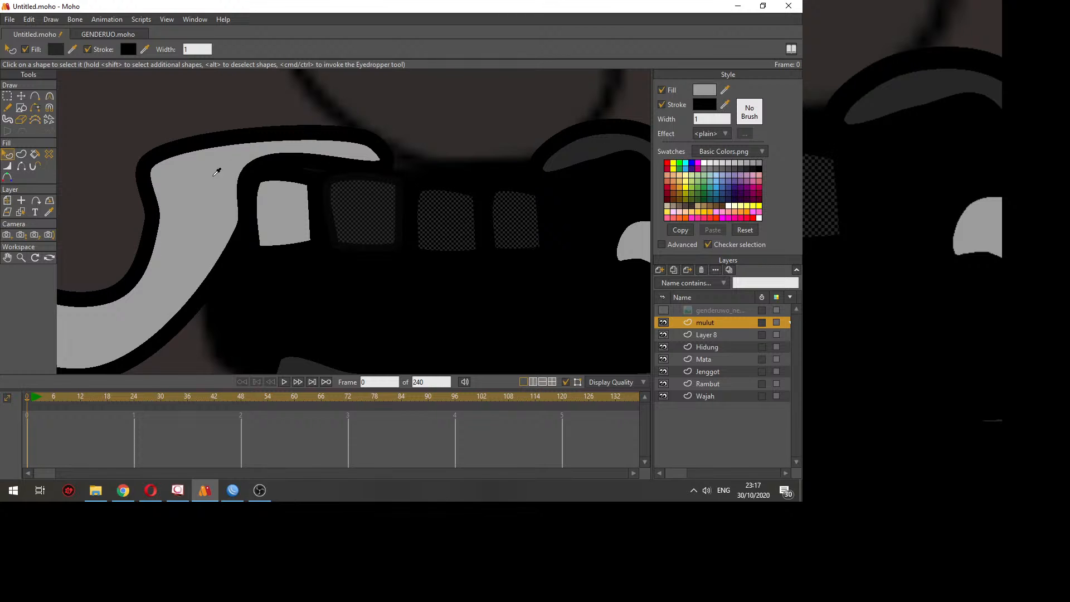
{"action": "left_click", "coordinate": [188, 178]}
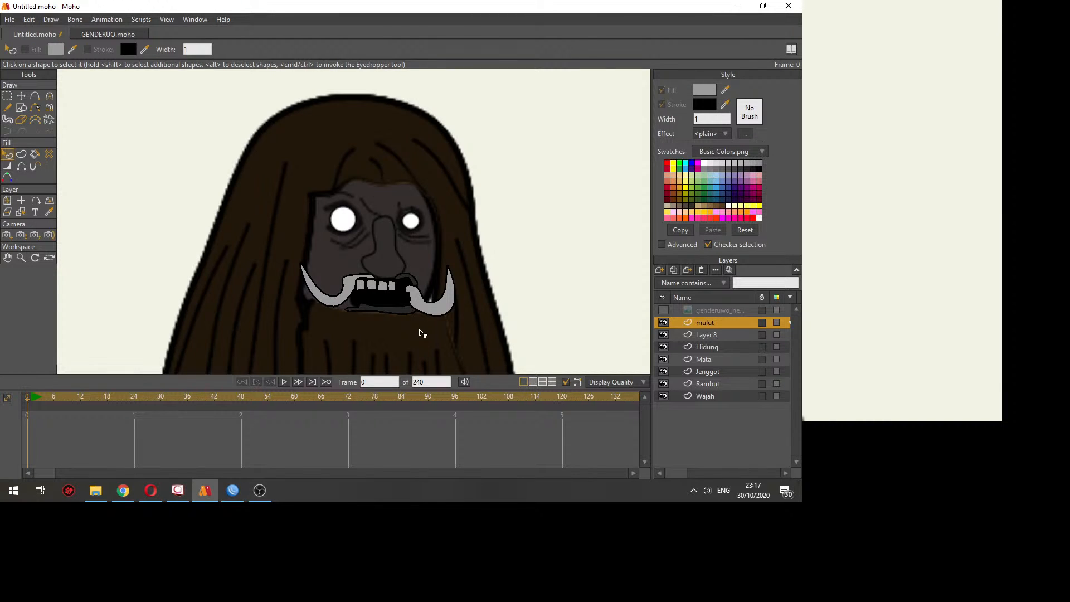
{"action": "scroll", "coordinate": [422, 332], "scroll_direction": "up", "scroll_amount": 10}
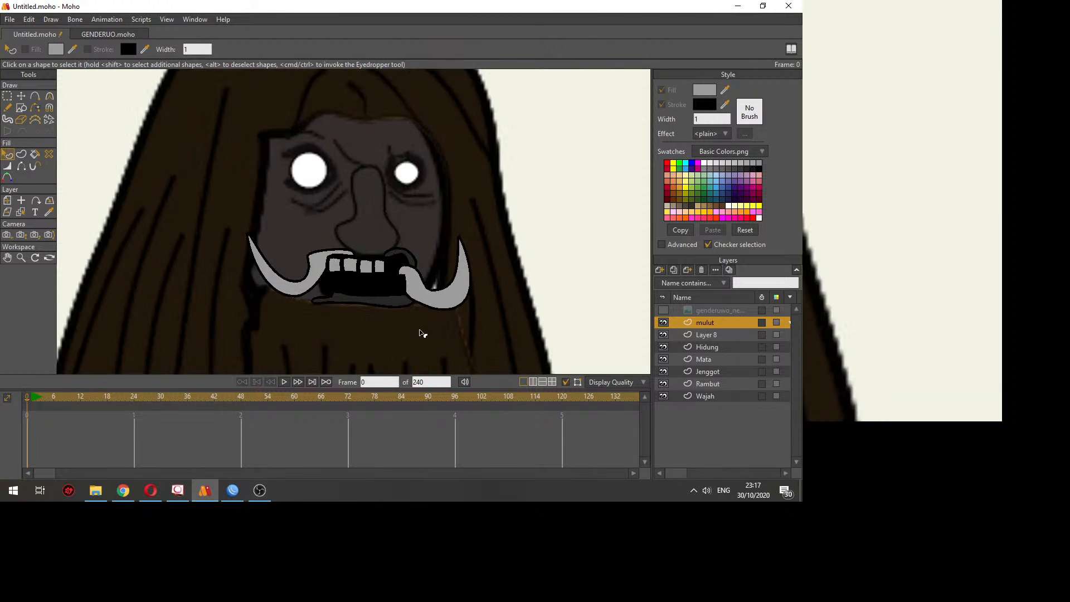
{"action": "scroll", "coordinate": [441, 318], "scroll_direction": "down", "scroll_amount": 3}
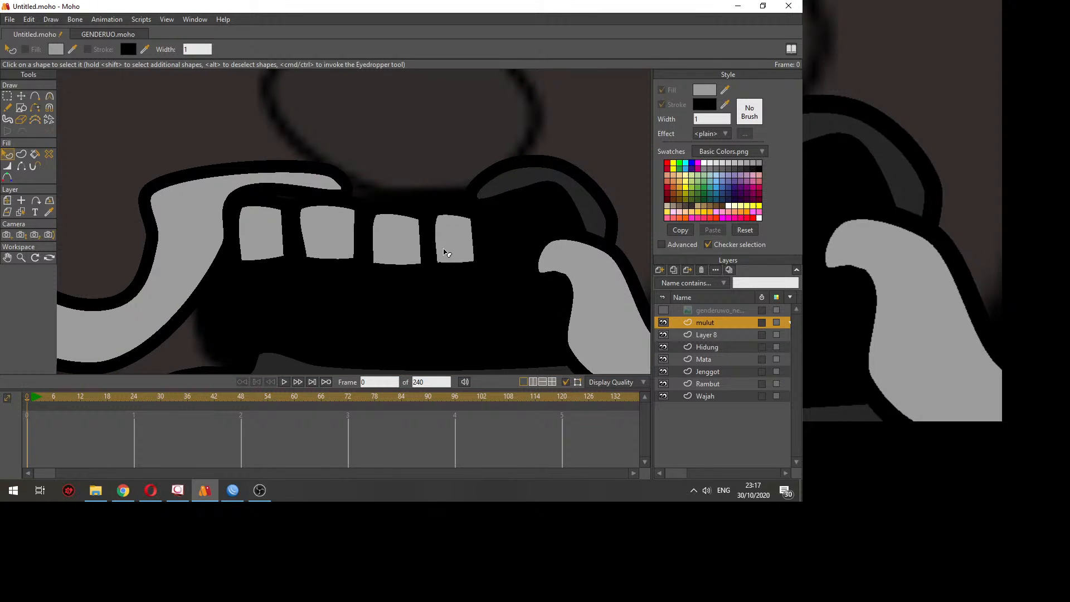
Step: Show the reference image again and paste a copy of the fourth upper tooth over the fifth one
{"action": "left_click", "coordinate": [663, 310]}
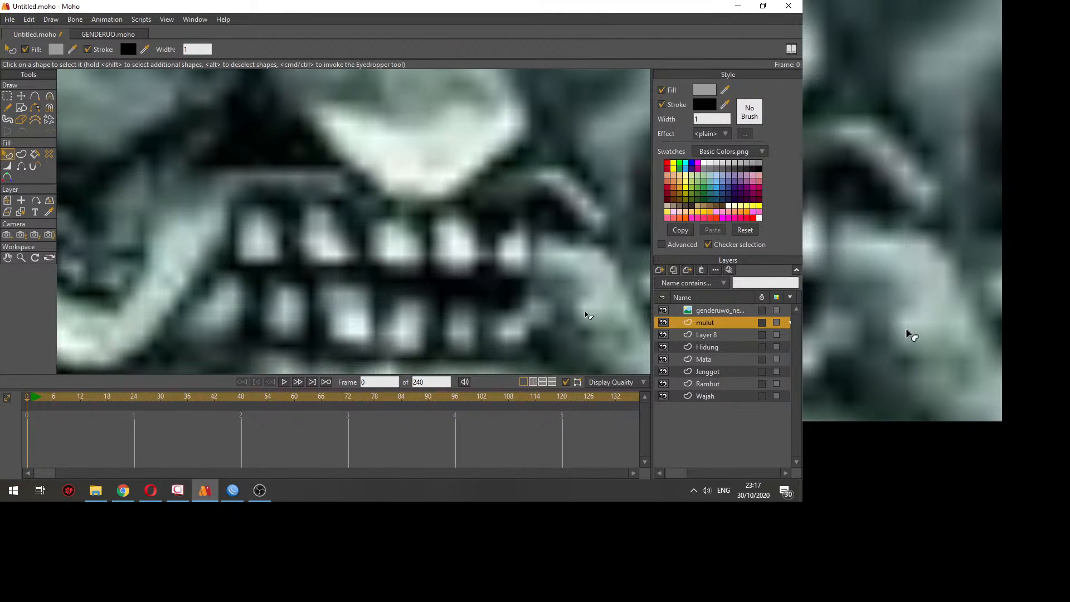
{"action": "scroll", "coordinate": [584, 311], "scroll_direction": "down", "scroll_amount": 4}
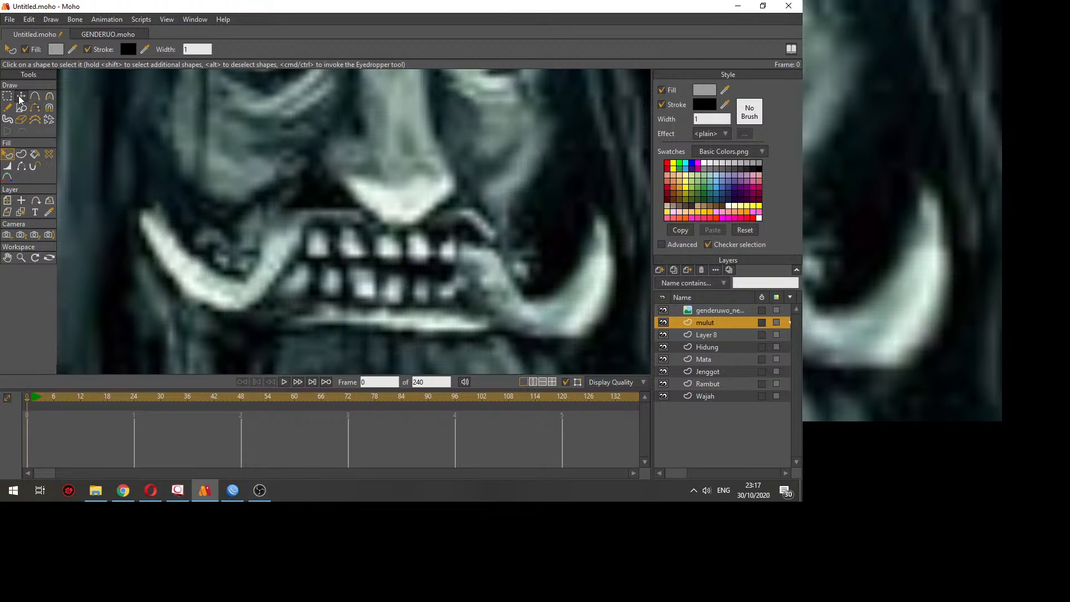
{"action": "left_click", "coordinate": [22, 97]}
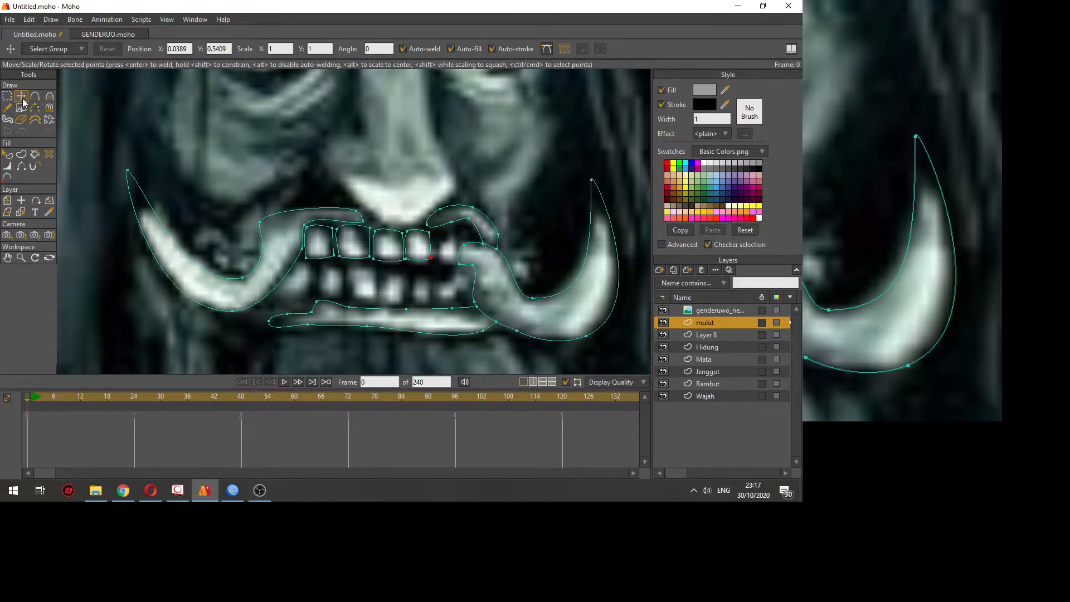
{"action": "scroll", "coordinate": [430, 246], "scroll_direction": "up", "scroll_amount": 2}
{"action": "left_click", "coordinate": [430, 246]}
{"action": "key", "text": "ctrl+c"}
{"action": "key", "text": "ctrl+v"}
{"action": "left_click_drag", "start_coordinate": [422, 249], "coordinate": [462, 254]}
{"action": "scroll", "coordinate": [462, 254], "scroll_direction": "up", "scroll_amount": 2}
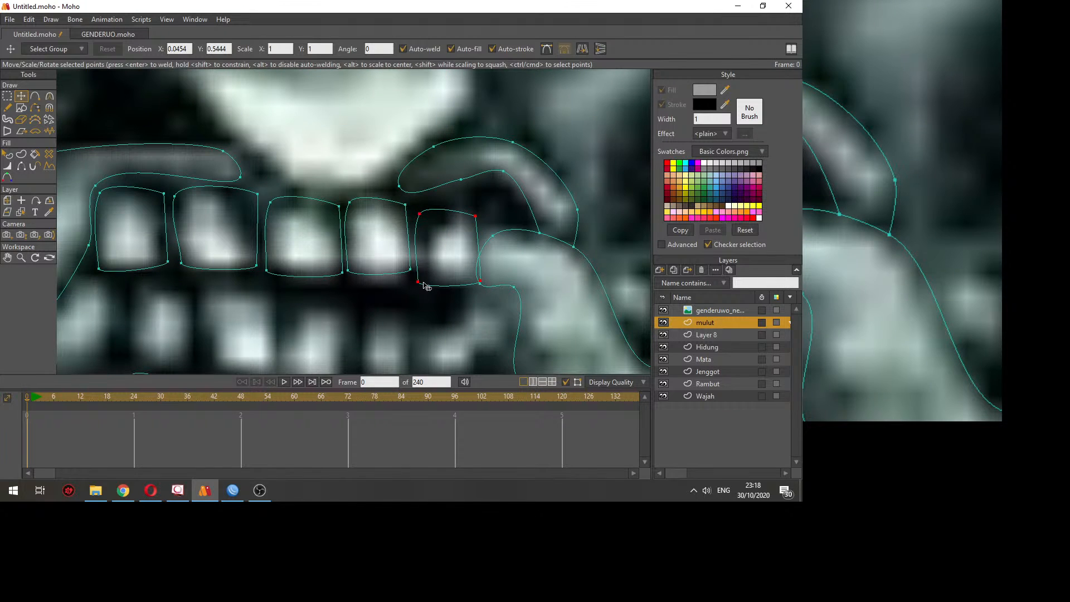
Step: Move the fifth upper tooth's corner points to fit the reference and nudge the fourth tooth's adjacent upper corner towards it
{"action": "left_click_drag", "start_coordinate": [423, 283], "coordinate": [427, 270]}
{"action": "left_click_drag", "start_coordinate": [423, 224], "coordinate": [471, 229]}
{"action": "left_click_drag", "start_coordinate": [488, 281], "coordinate": [481, 280]}
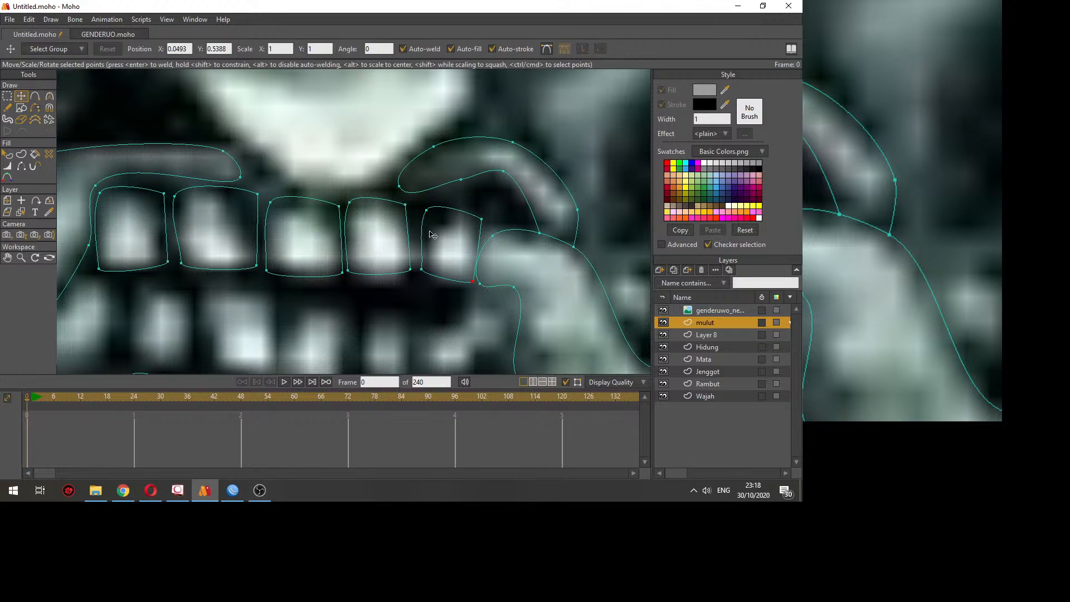
{"action": "left_click", "coordinate": [426, 210]}
{"action": "left_click_drag", "start_coordinate": [426, 210], "coordinate": [419, 211]}
{"action": "left_click_drag", "start_coordinate": [406, 205], "coordinate": [413, 209]}
Step: Select all five upper teeth together and duplicate them as a row over the reference's lower teeth
{"action": "left_click", "coordinate": [165, 229]}
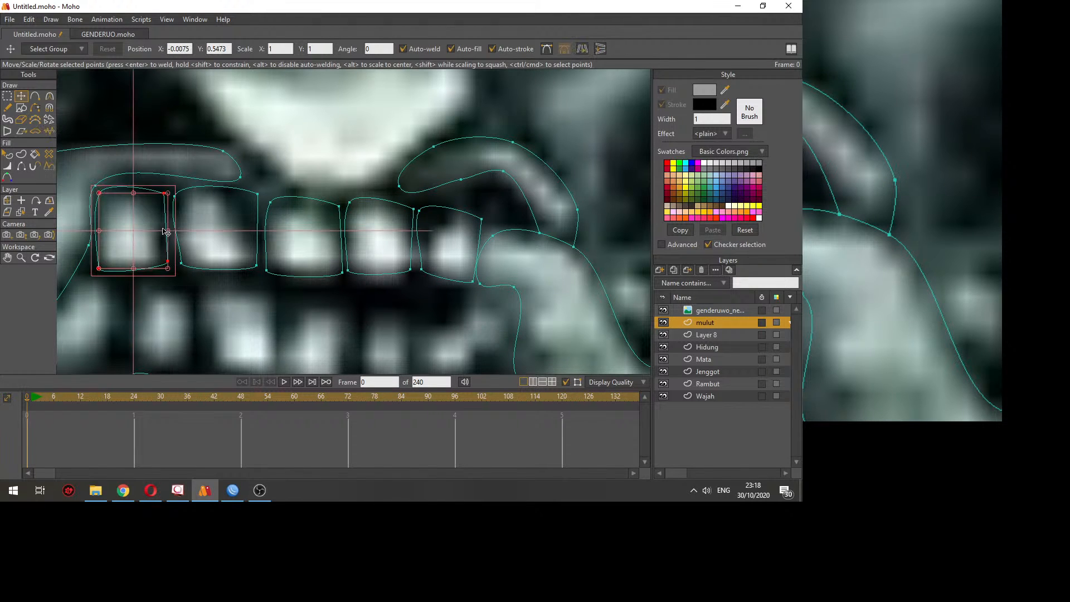
{"action": "left_click", "coordinate": [192, 240], "text": "shift"}
{"action": "left_click", "coordinate": [303, 261], "text": "shift"}
{"action": "left_click", "coordinate": [375, 261], "text": "shift"}
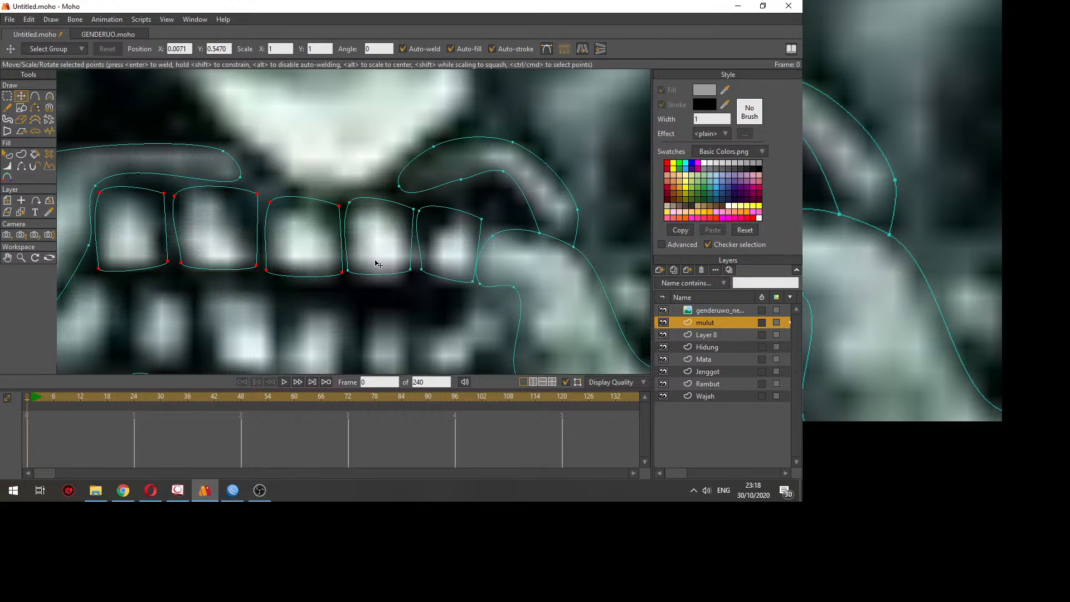
{"action": "left_click", "coordinate": [437, 267], "text": "shift"}
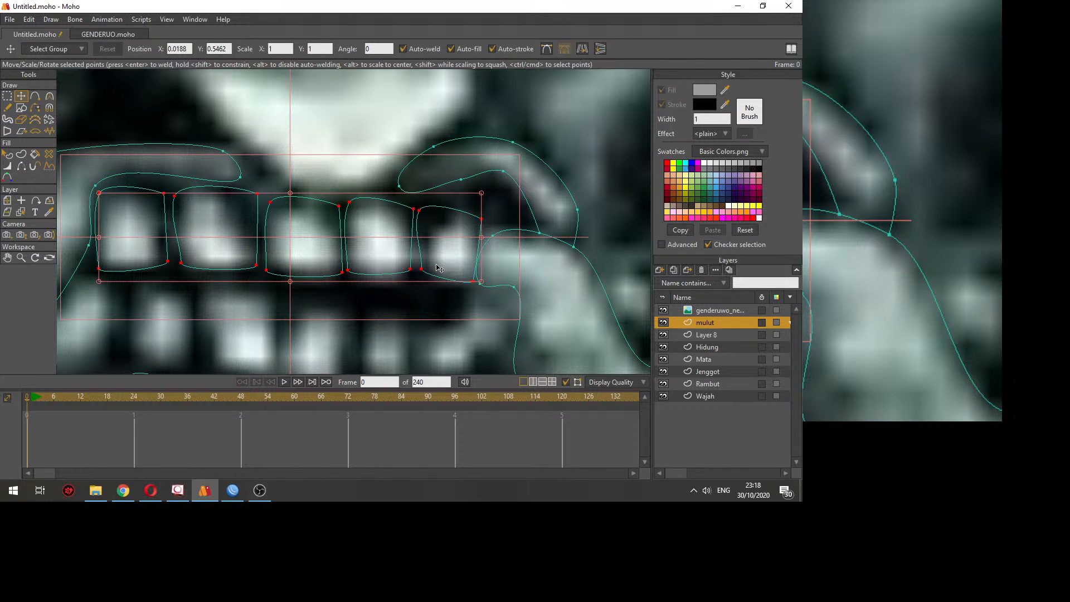
{"action": "key", "text": "ctrl+c"}
{"action": "key", "text": "ctrl+v"}
{"action": "left_click_drag", "start_coordinate": [361, 244], "coordinate": [310, 296]}
{"action": "scroll", "coordinate": [361, 348], "scroll_direction": "down", "scroll_amount": 3}
{"action": "scroll", "coordinate": [386, 296], "scroll_direction": "up", "scroll_amount": 3}
{"action": "left_click", "coordinate": [273, 239]}
Step: Reshape the first lower tooth into a slanted form along the left tusk and raise the second tooth's upper left corner
{"action": "left_click_drag", "start_coordinate": [111, 256], "coordinate": [135, 258]}
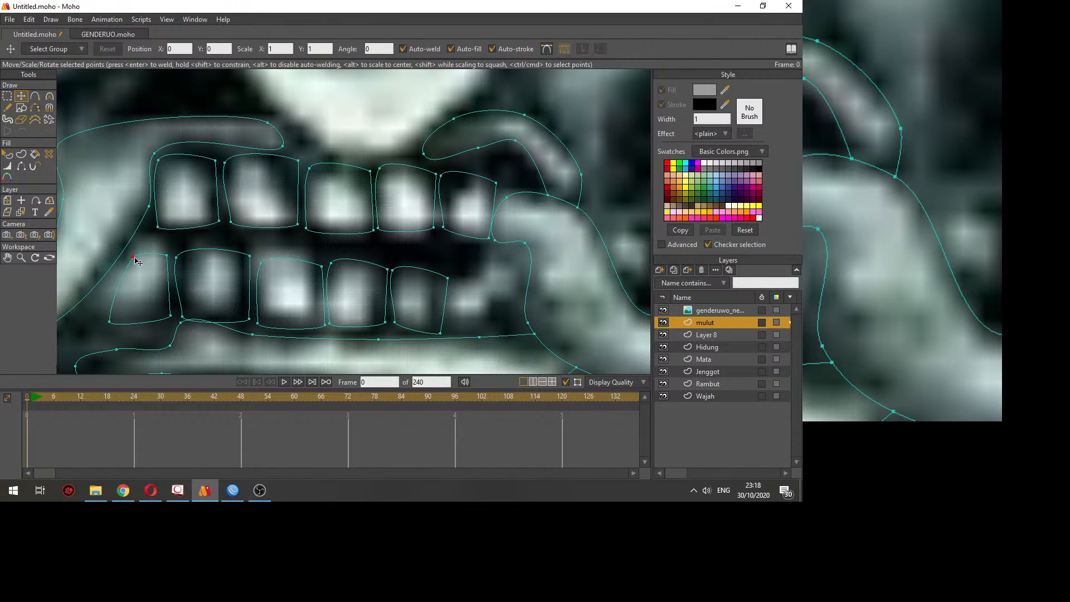
{"action": "left_click_drag", "start_coordinate": [109, 321], "coordinate": [90, 304]}
{"action": "left_click_drag", "start_coordinate": [130, 255], "coordinate": [143, 244]}
{"action": "key", "text": "a"}
{"action": "key", "text": "t"}
{"action": "left_click_drag", "start_coordinate": [128, 260], "coordinate": [140, 239]}
{"action": "left_click_drag", "start_coordinate": [166, 252], "coordinate": [190, 244]}
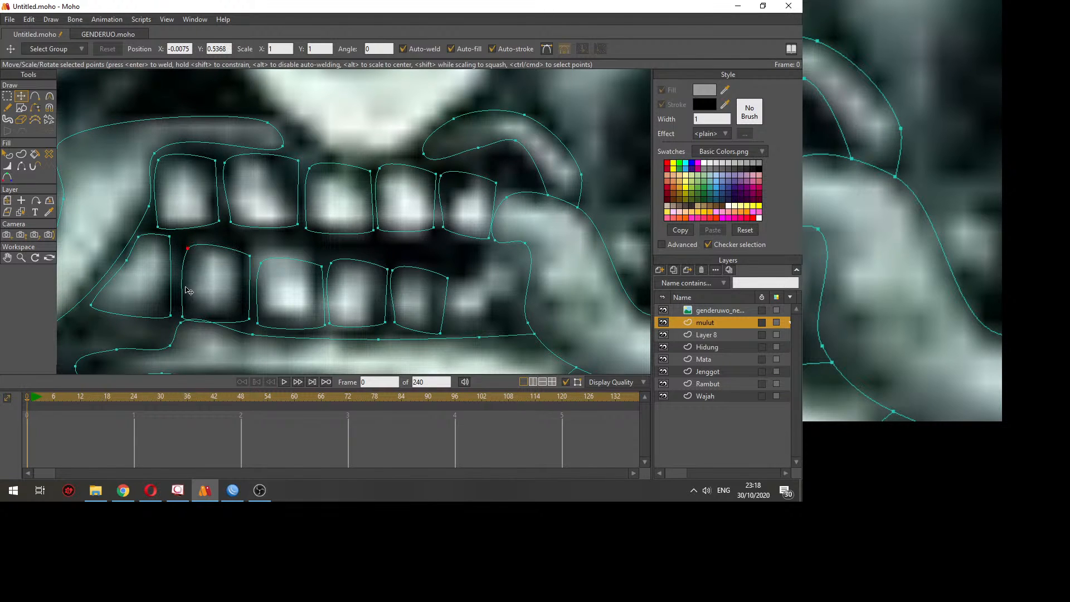
Step: Adjust the corner points of the second and third lower teeth to match the reference
{"action": "left_click_drag", "start_coordinate": [188, 310], "coordinate": [240, 314]}
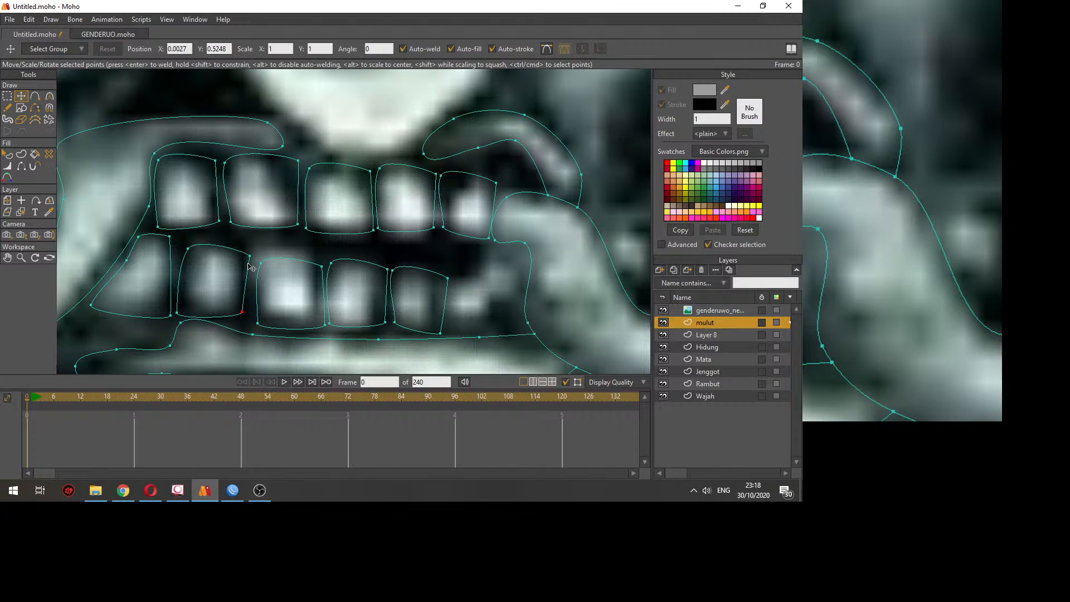
{"action": "mouse_move", "coordinate": [249, 256]}
{"action": "left_mouse_down"}
{"action": "mouse_move", "coordinate": [239, 248]}
{"action": "mouse_move", "coordinate": [254, 254]}
{"action": "left_mouse_up"}
{"action": "left_click_drag", "start_coordinate": [258, 323], "coordinate": [248, 312]}
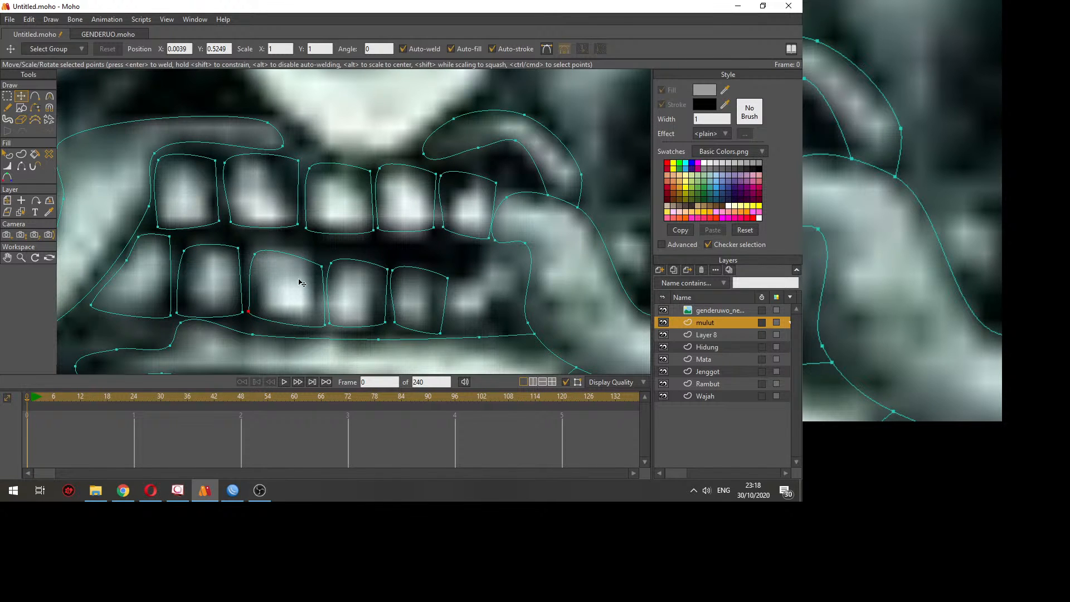
{"action": "left_click_drag", "start_coordinate": [321, 267], "coordinate": [312, 248]}
{"action": "left_click_drag", "start_coordinate": [325, 325], "coordinate": [313, 322]}
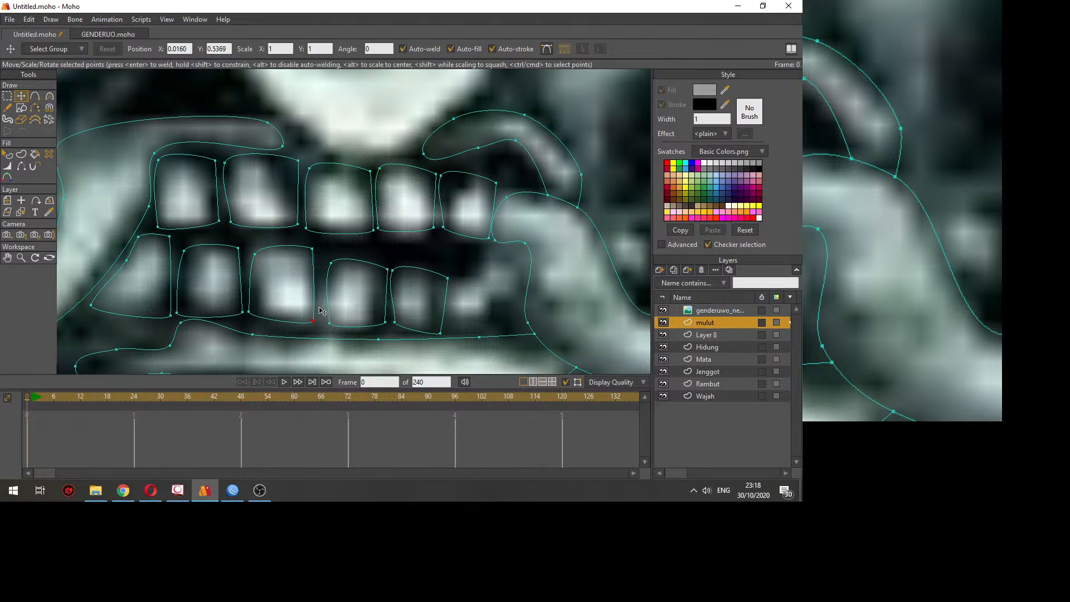
Step: Adjust the corner points of the fourth and fifth lower teeth to match the reference
{"action": "left_click_drag", "start_coordinate": [331, 263], "coordinate": [323, 261]}
{"action": "left_click_drag", "start_coordinate": [330, 323], "coordinate": [321, 324]}
{"action": "left_click_drag", "start_coordinate": [387, 269], "coordinate": [337, 267]}
{"action": "left_click_drag", "start_coordinate": [441, 277], "coordinate": [427, 269]}
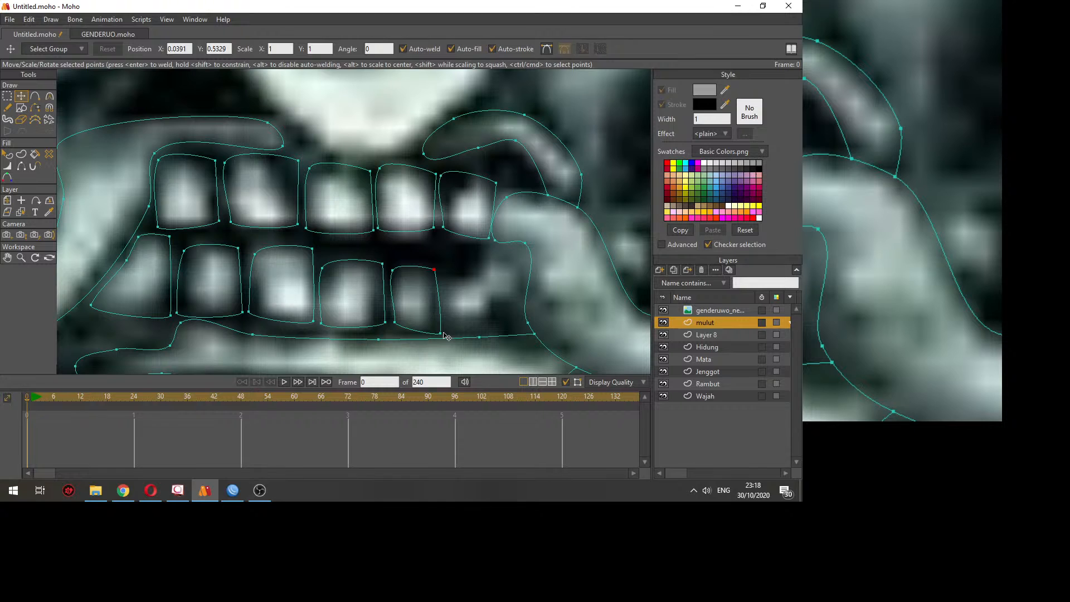
{"action": "left_click_drag", "start_coordinate": [441, 333], "coordinate": [432, 323]}
Step: Draw a small rounded sixth lower tooth beside the fifth one with the Add Point tool
{"action": "key", "text": "a"}
{"action": "left_click_drag", "start_coordinate": [448, 276], "coordinate": [441, 283]}
{"action": "mouse_move", "coordinate": [441, 283]}
{"action": "left_mouse_down"}
{"action": "mouse_move", "coordinate": [447, 323]}
{"action": "mouse_move", "coordinate": [439, 314]}
{"action": "left_mouse_up"}
{"action": "left_click_drag", "start_coordinate": [439, 314], "coordinate": [489, 316]}
{"action": "left_click_drag", "start_coordinate": [489, 316], "coordinate": [491, 284]}
Step: Draw a closed seventh lower tooth next to the right tusk and adjust the points of the last two teeth
{"action": "mouse_move", "coordinate": [491, 284]}
{"action": "left_mouse_down"}
{"action": "mouse_move", "coordinate": [448, 275]}
{"action": "mouse_move", "coordinate": [480, 264]}
{"action": "left_mouse_up"}
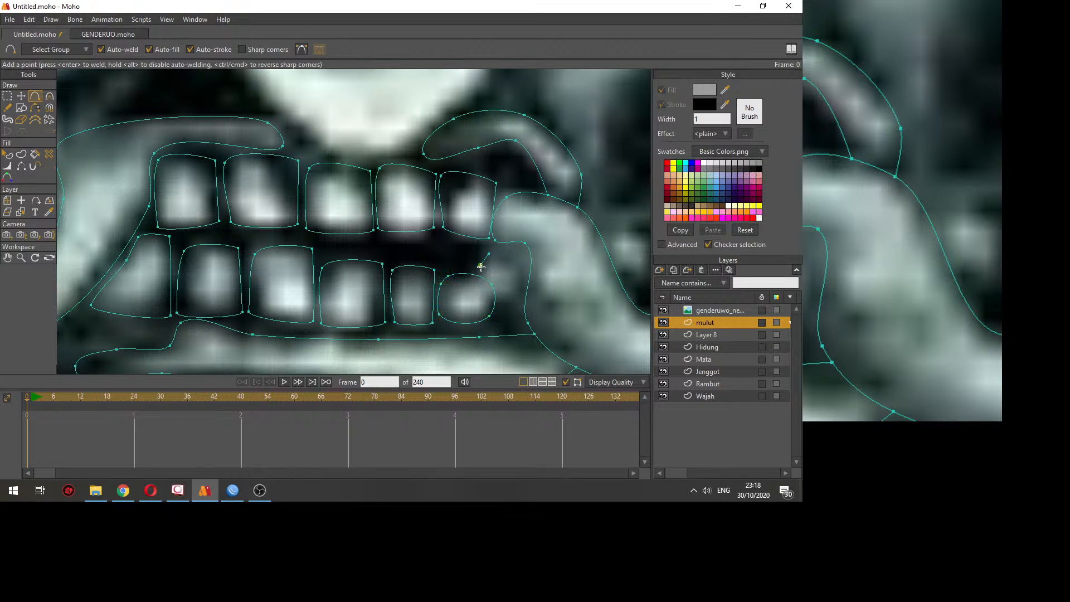
{"action": "left_click", "coordinate": [507, 298]}
{"action": "left_click", "coordinate": [522, 275]}
{"action": "mouse_move", "coordinate": [519, 255]}
{"action": "left_mouse_down"}
{"action": "mouse_move", "coordinate": [492, 253]}
{"action": "mouse_move", "coordinate": [518, 259]}
{"action": "left_mouse_up"}
{"action": "left_click", "coordinate": [489, 254]}
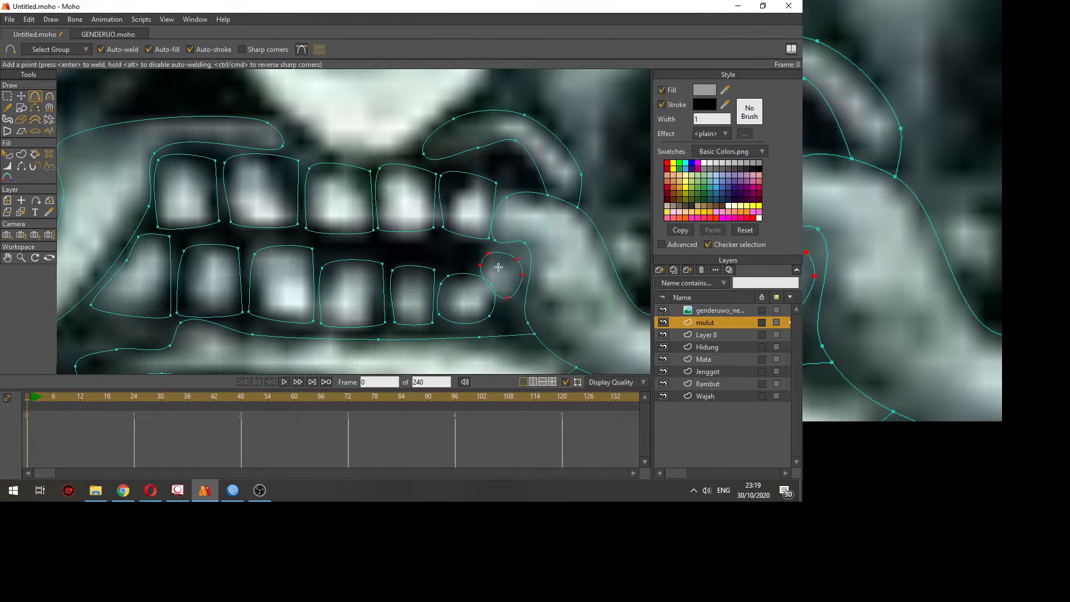
{"action": "key", "text": "t"}
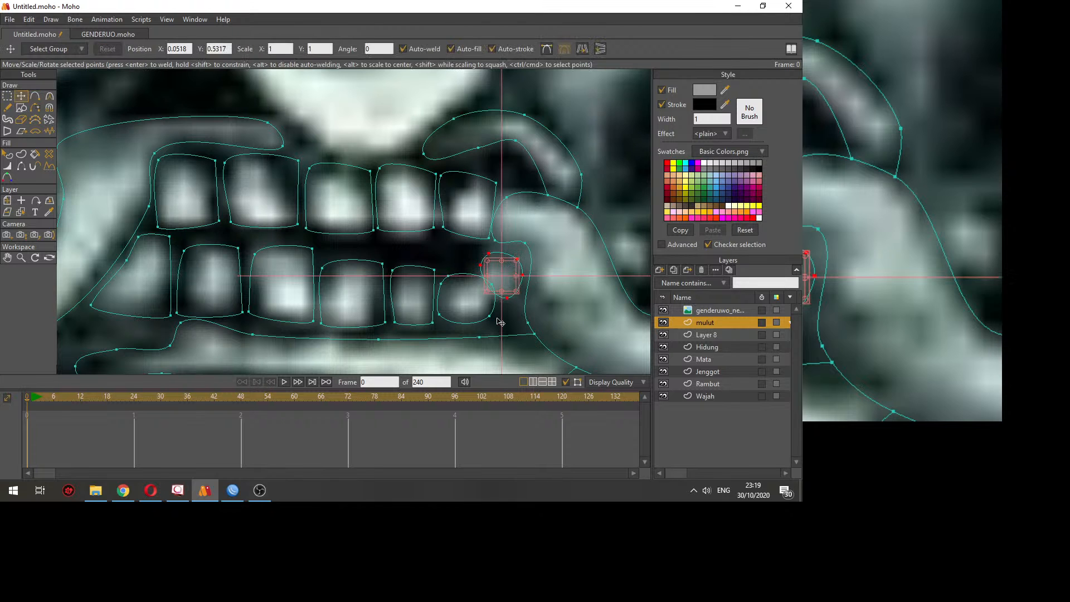
{"action": "left_click_drag", "start_coordinate": [491, 285], "coordinate": [496, 248]}
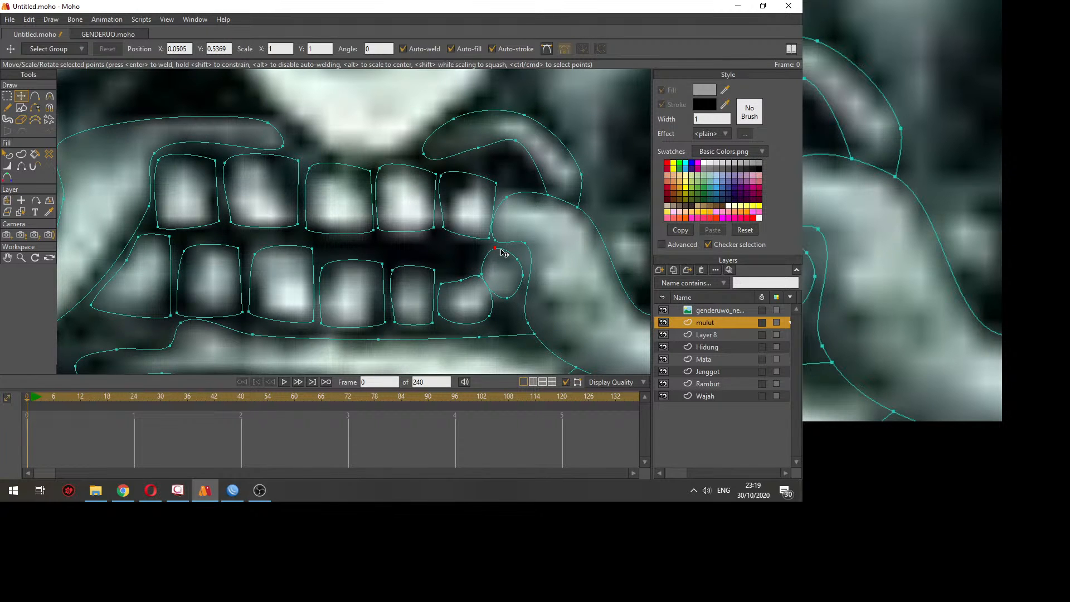
{"action": "key", "text": "c"}
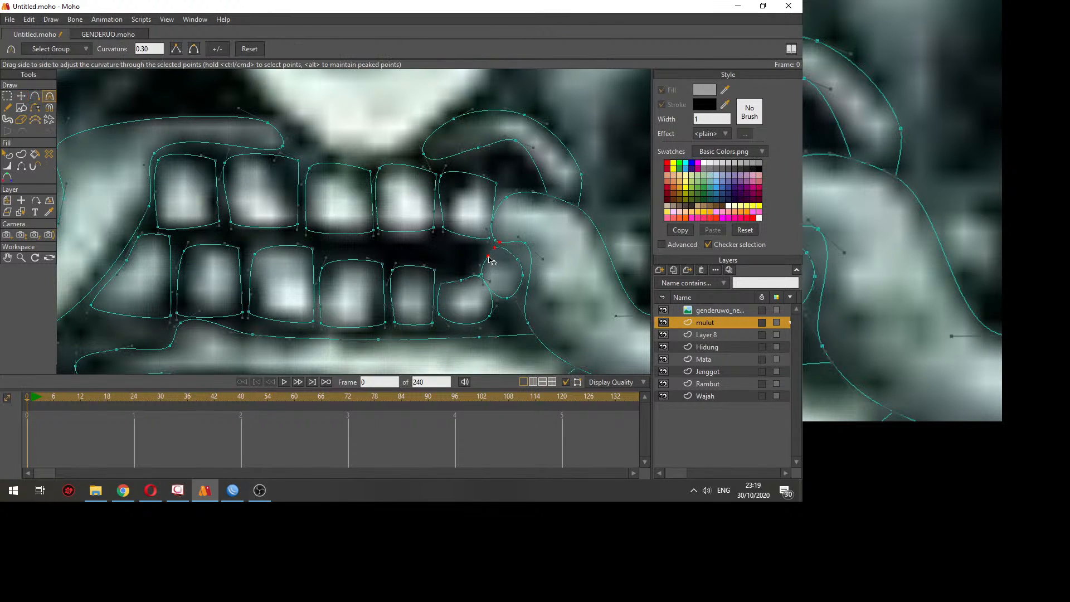
Step: Hide the reference image and check the whole head without the control points
{"action": "left_click", "coordinate": [661, 310]}
{"action": "scroll", "coordinate": [501, 292], "scroll_direction": "down", "scroll_amount": 10}
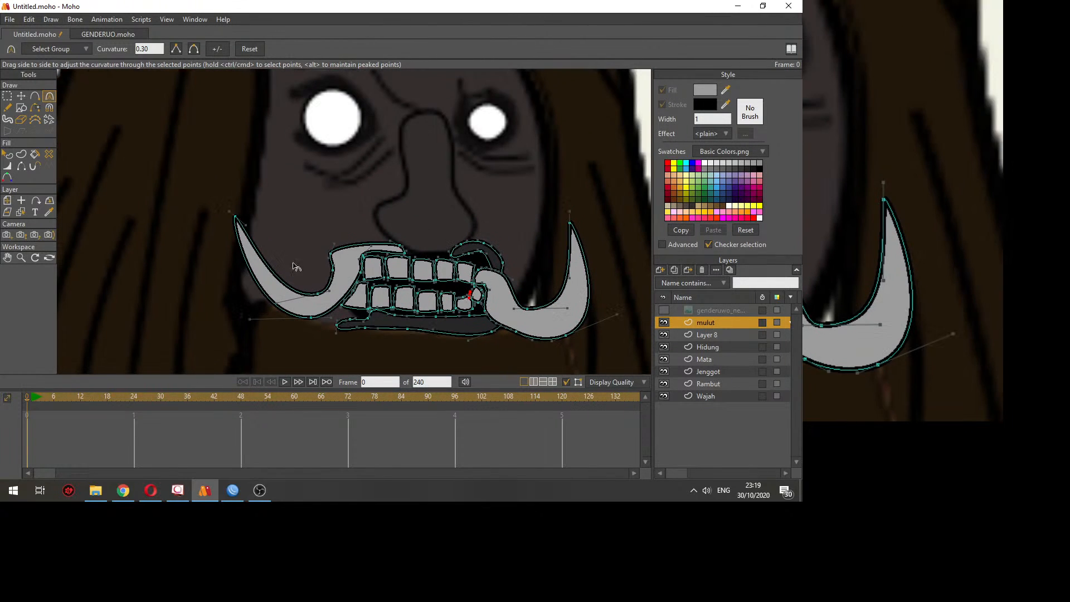
{"action": "left_click", "coordinate": [5, 155]}
{"action": "scroll", "coordinate": [232, 200], "scroll_direction": "down", "scroll_amount": 6}
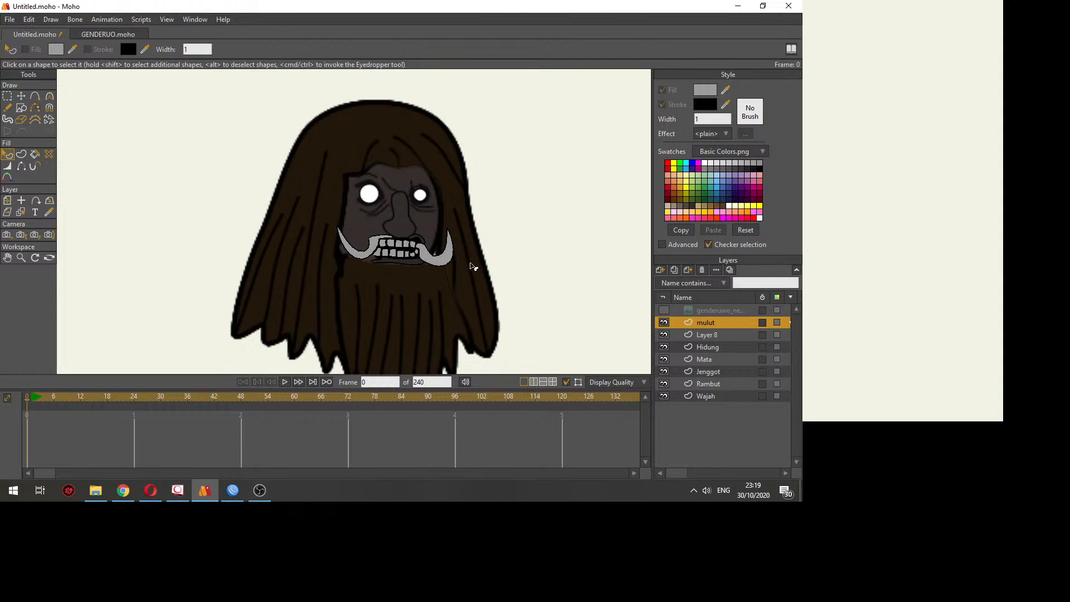
{"action": "scroll", "coordinate": [472, 266], "scroll_direction": "down", "scroll_amount": 3}
{"action": "scroll", "coordinate": [468, 272], "scroll_direction": "up", "scroll_amount": 2}
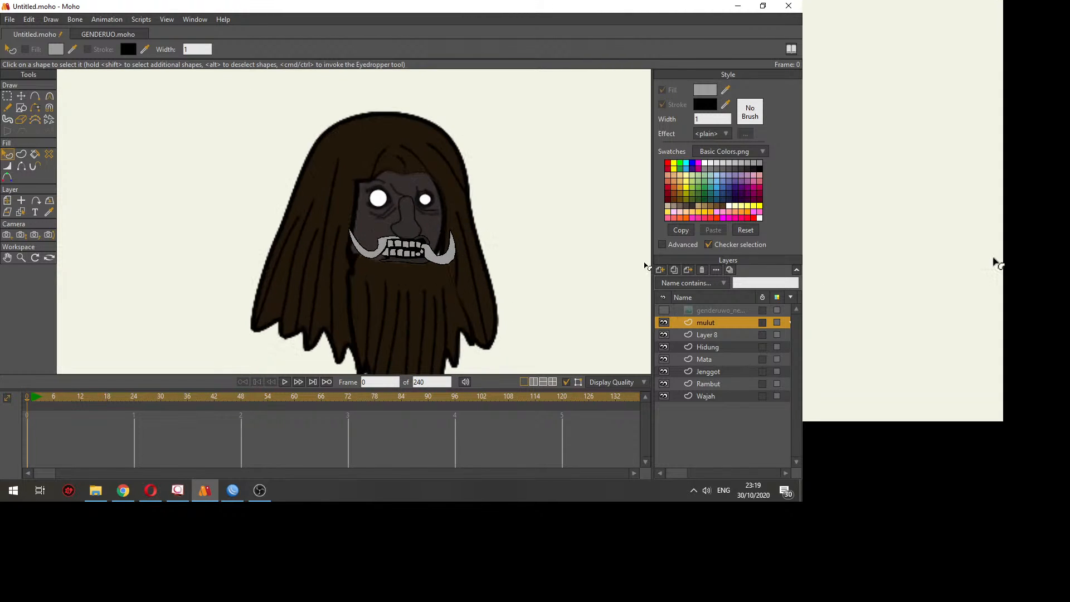
Step: Compare the drawing with the finished character's head in GENDERUO.moho and return to the untitled document
{"action": "left_click", "coordinate": [98, 34]}
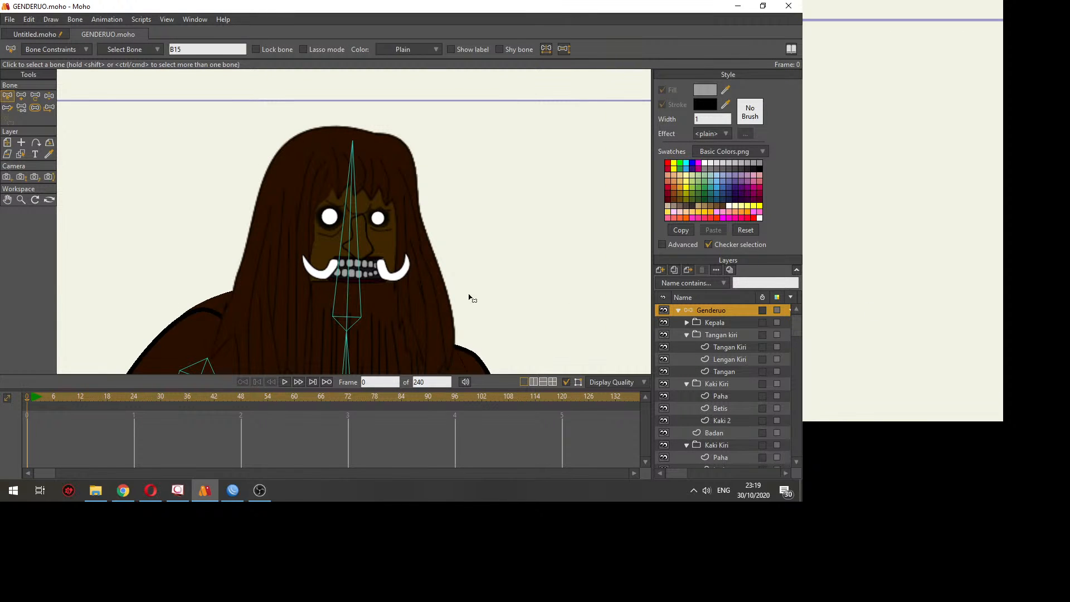
{"action": "scroll", "coordinate": [437, 243], "scroll_direction": "up", "scroll_amount": 1}
{"action": "scroll", "coordinate": [389, 282], "scroll_direction": "up", "scroll_amount": 1}
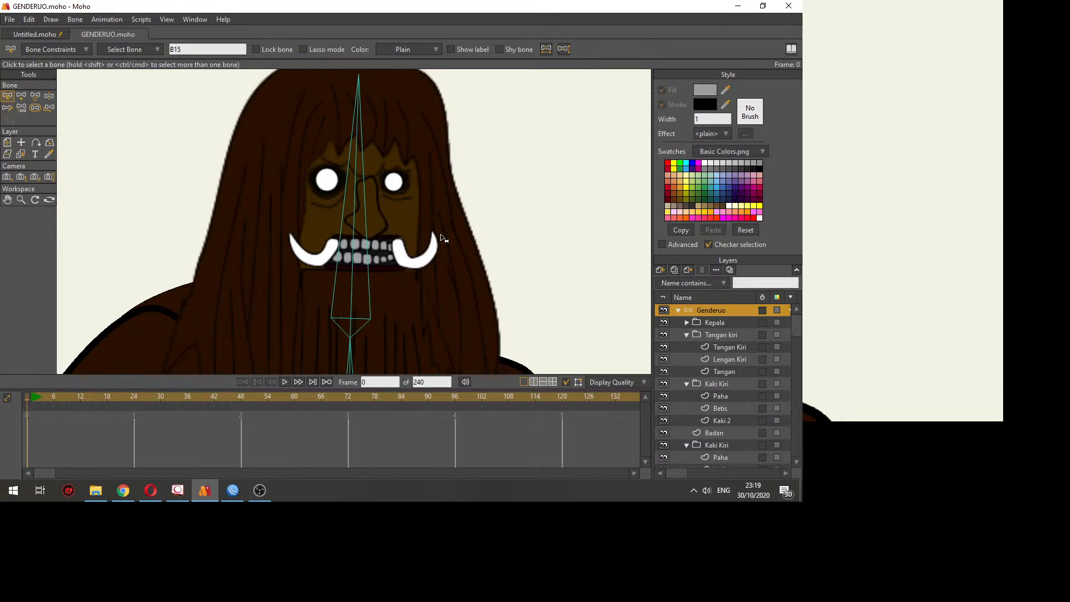
{"action": "left_click", "coordinate": [34, 34]}
Step: Reshape the lower left tips of the hair outline on the Rambut layer by moving its points
{"action": "scroll", "coordinate": [357, 223], "scroll_direction": "up", "scroll_amount": 1}
{"action": "left_click_drag", "start_coordinate": [422, 288], "coordinate": [360, 169]}
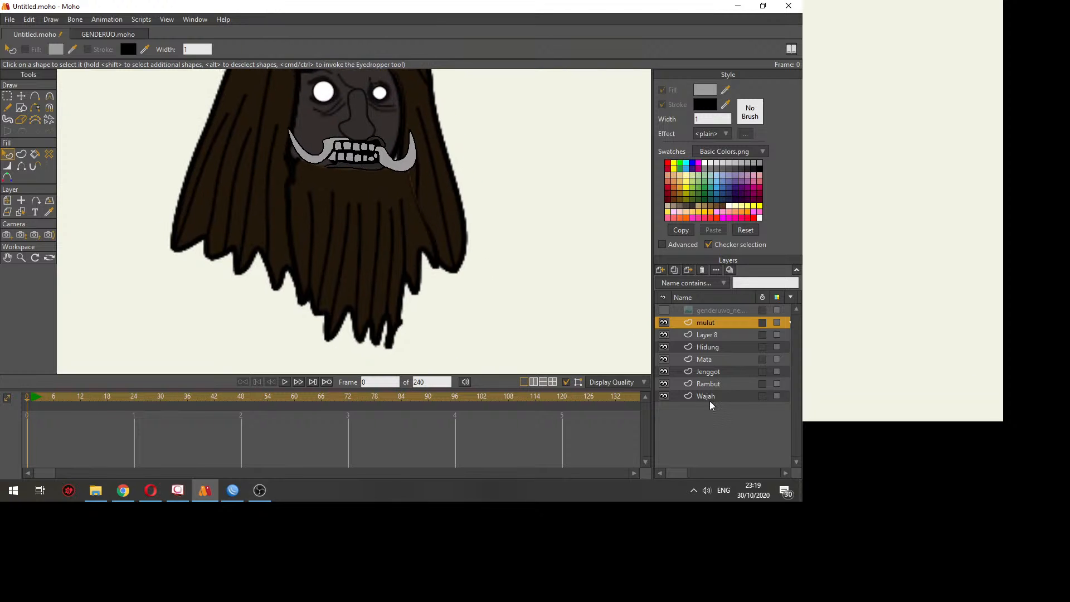
{"action": "left_click", "coordinate": [707, 383]}
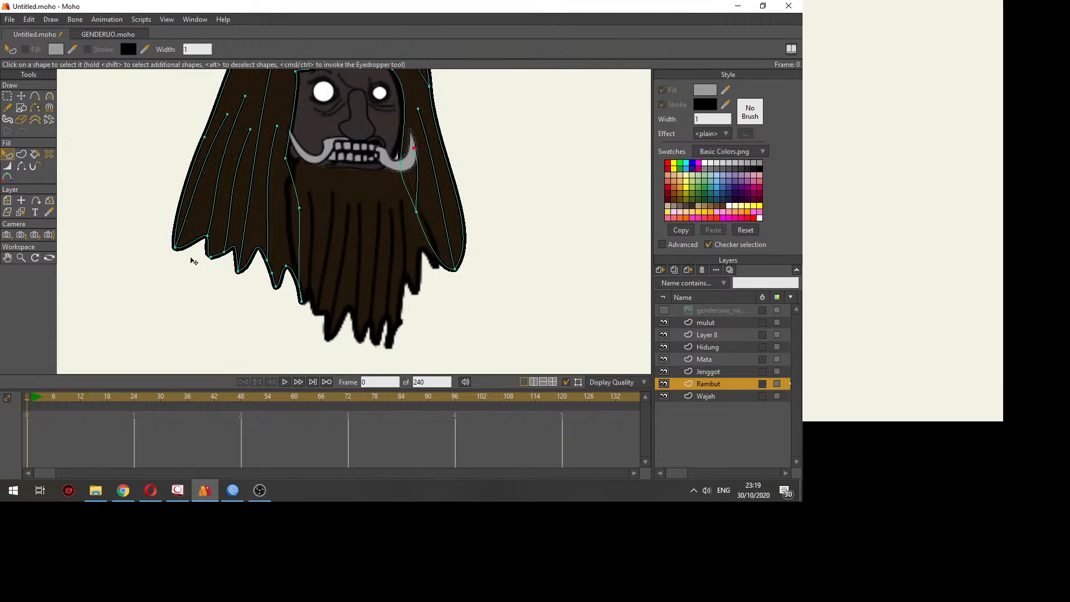
{"action": "key", "text": "t"}
{"action": "left_click_drag", "start_coordinate": [183, 252], "coordinate": [218, 268]}
{"action": "key", "text": "c"}
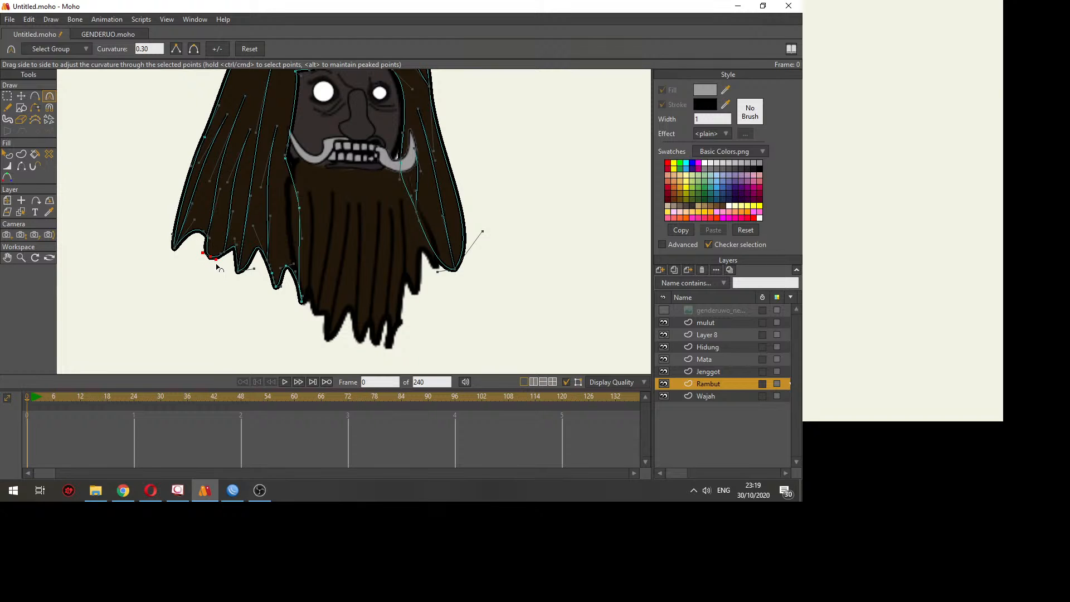
{"action": "scroll", "coordinate": [217, 268], "scroll_direction": "down", "scroll_amount": 2}
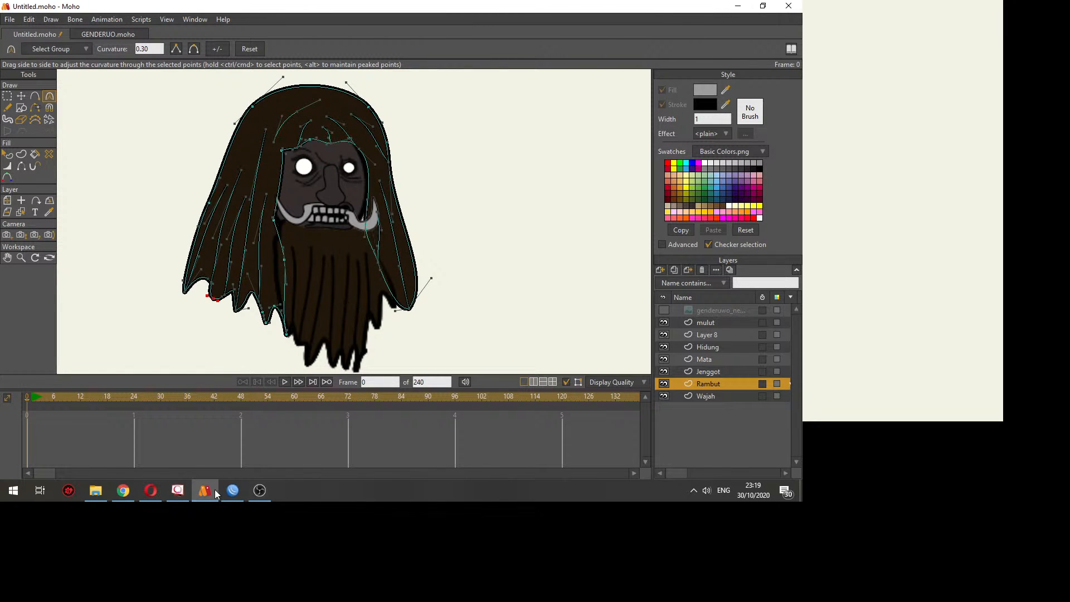
Step: Switch to the Opera browser to check the YouTube Studio live stream and chat, and return to Moho
{"action": "left_click", "coordinate": [151, 497]}
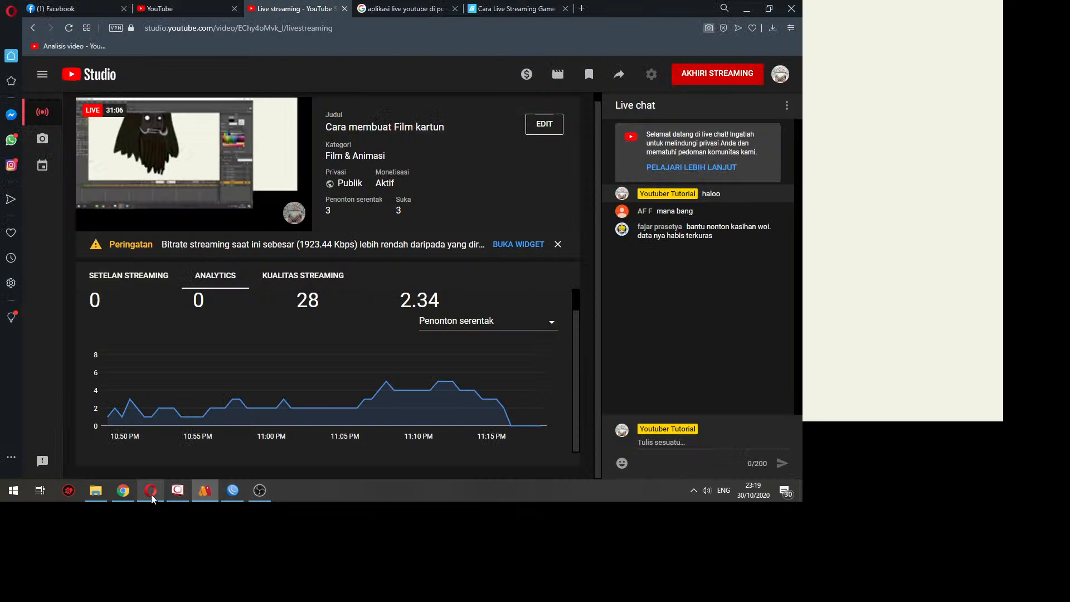
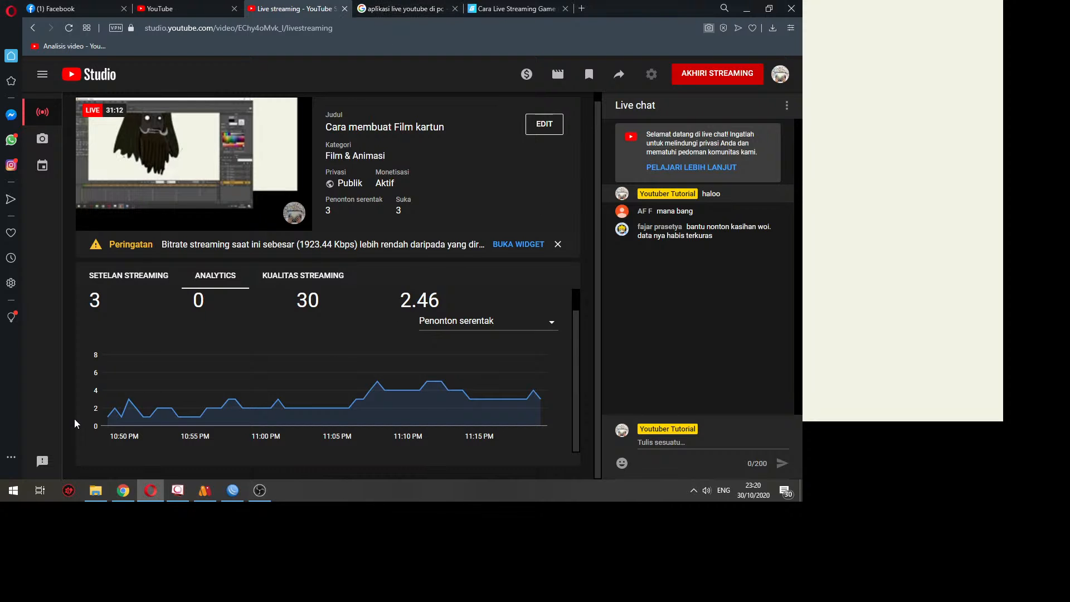
{"action": "left_click", "coordinate": [204, 493]}
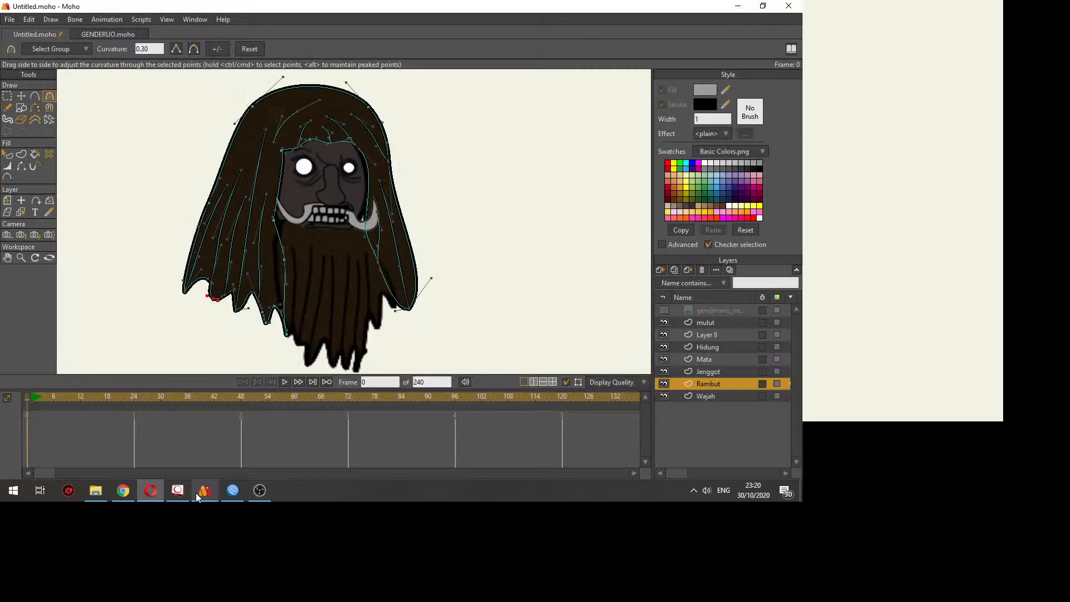
Step: Clear the hair selection, check the whole head and make the Jenggot layer active
{"action": "scroll", "coordinate": [276, 342], "scroll_direction": "down", "scroll_amount": 4}
{"action": "left_click_drag", "start_coordinate": [350, 313], "coordinate": [343, 221]}
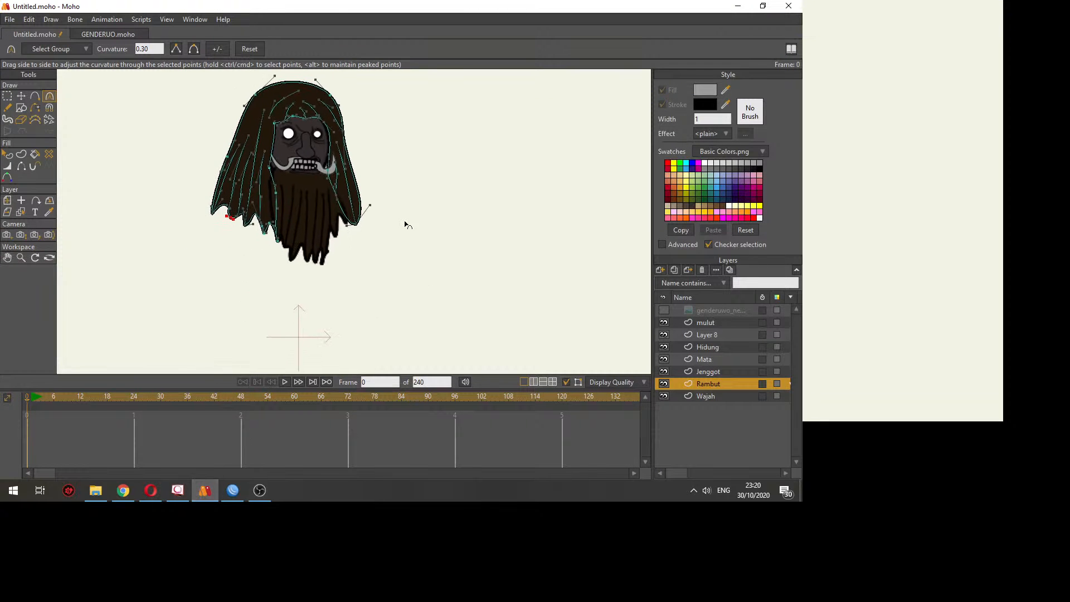
{"action": "left_click", "coordinate": [7, 154]}
{"action": "left_click", "coordinate": [423, 262]}
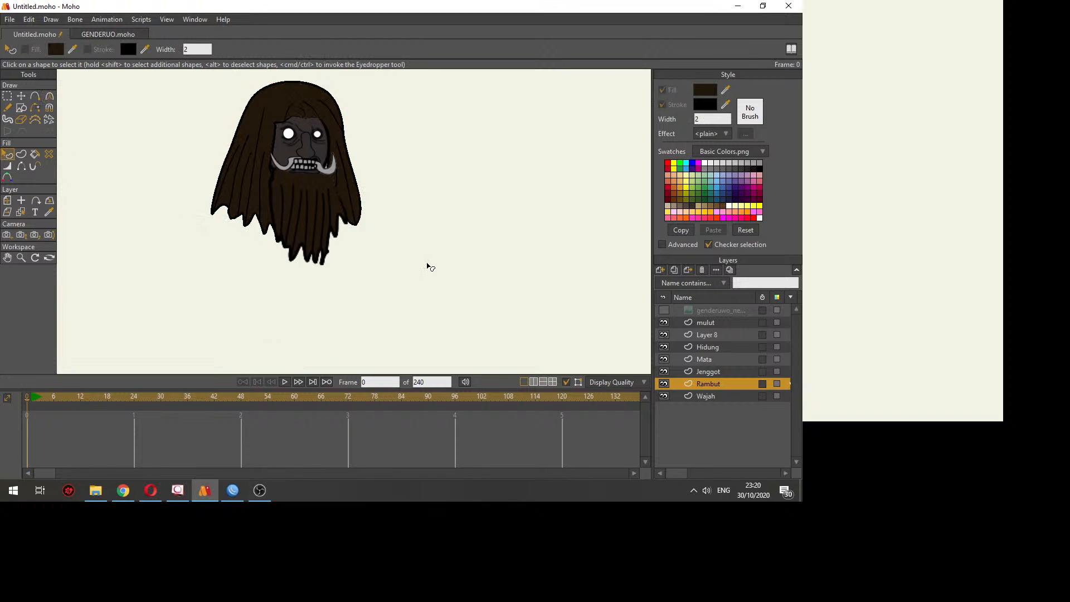
{"action": "scroll", "coordinate": [432, 273], "scroll_direction": "up", "scroll_amount": 3}
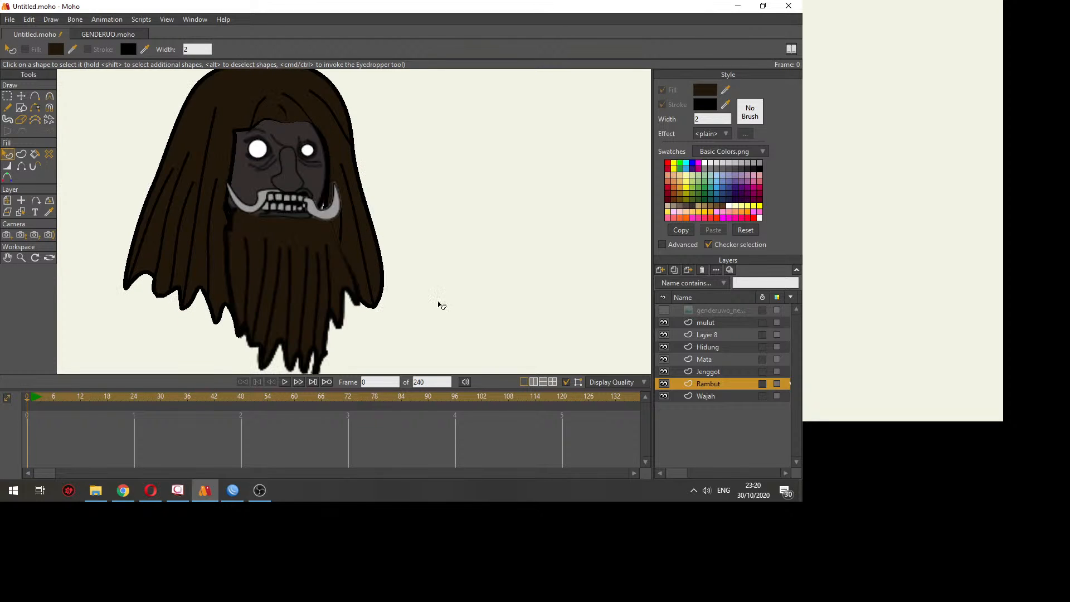
{"action": "left_click", "coordinate": [734, 372]}
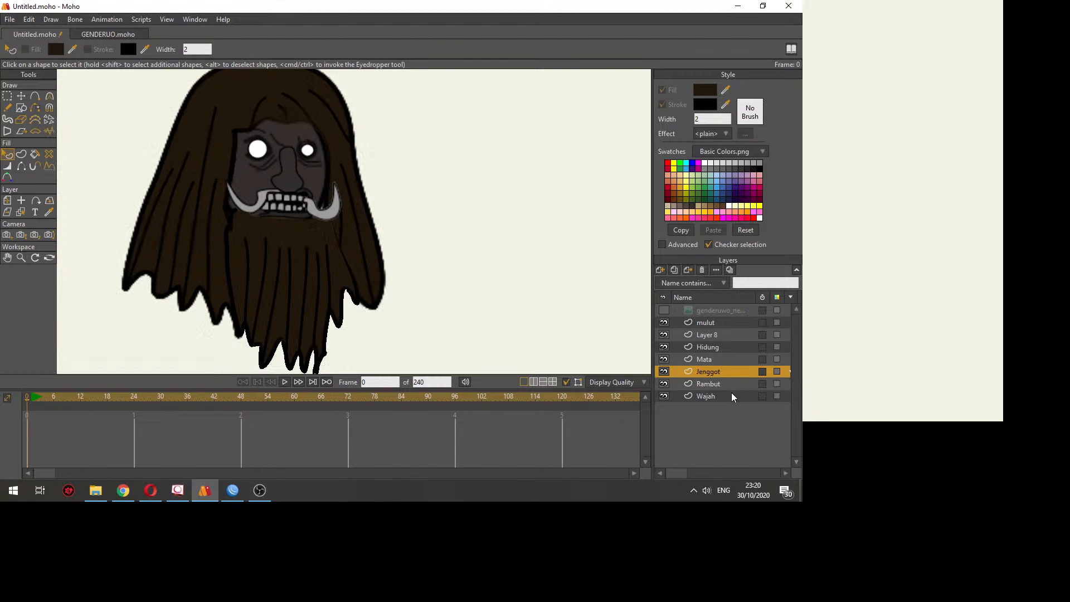
Step: Reshape the inner edge of the hair outline around the face on the Rambut layer by moving its points
{"action": "left_click", "coordinate": [731, 396]}
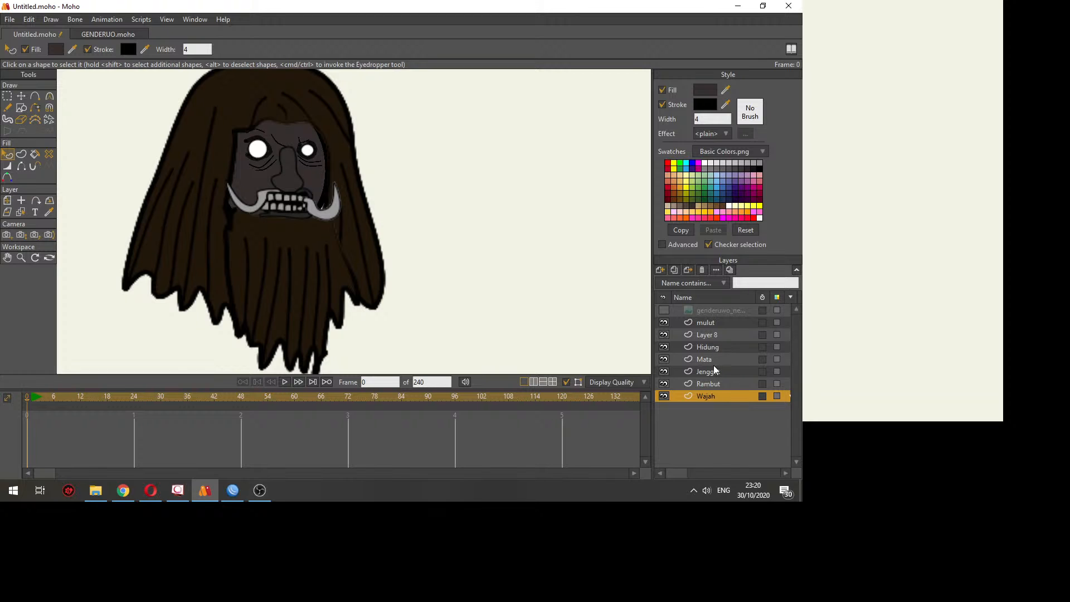
{"action": "left_click", "coordinate": [706, 335]}
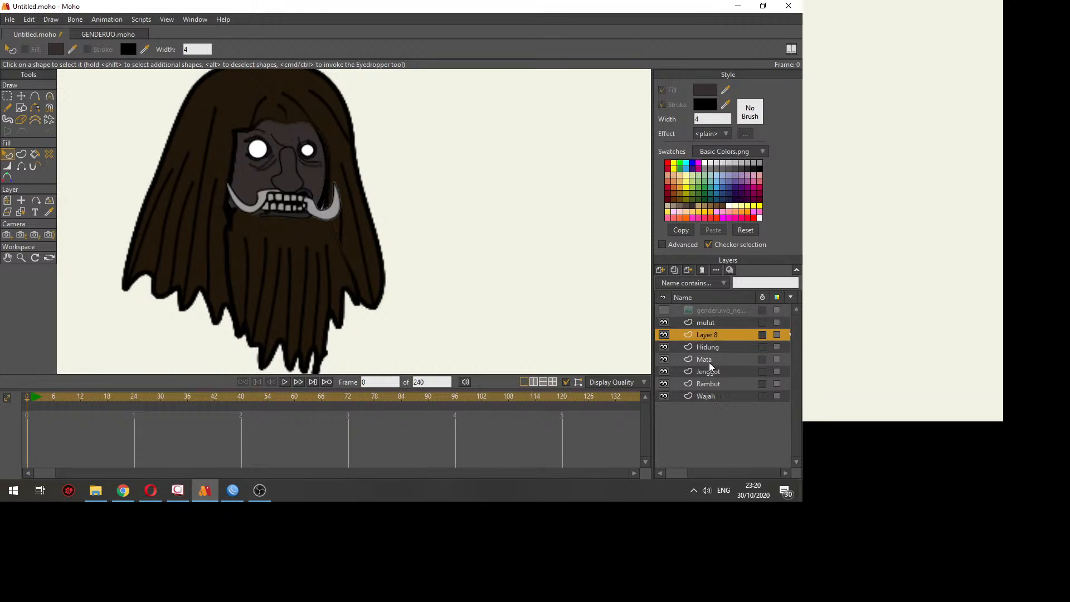
{"action": "left_click", "coordinate": [707, 359]}
{"action": "left_click", "coordinate": [708, 372]}
{"action": "left_click", "coordinate": [710, 384]}
{"action": "scroll", "coordinate": [270, 239], "scroll_direction": "up", "scroll_amount": 5}
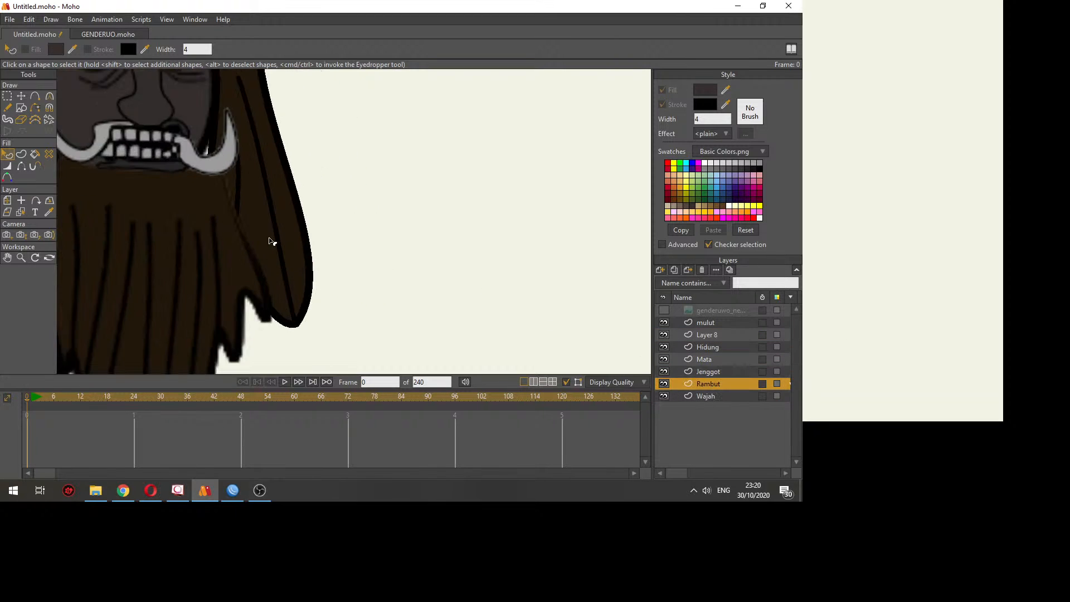
{"action": "scroll", "coordinate": [394, 328], "scroll_direction": "down", "scroll_amount": 3}
{"action": "key", "text": "t"}
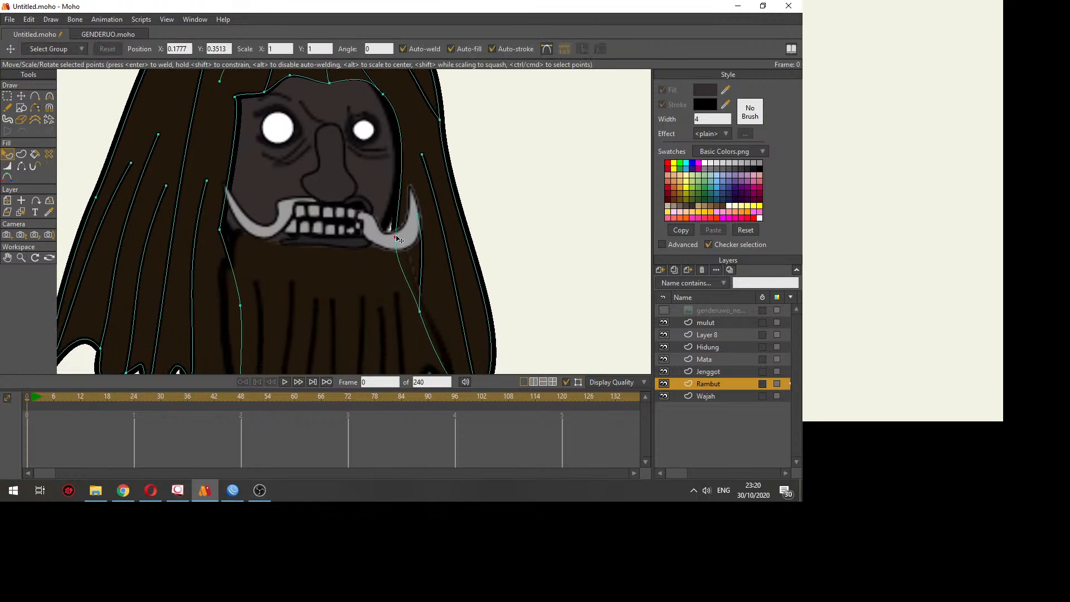
{"action": "left_click_drag", "start_coordinate": [396, 238], "coordinate": [390, 244]}
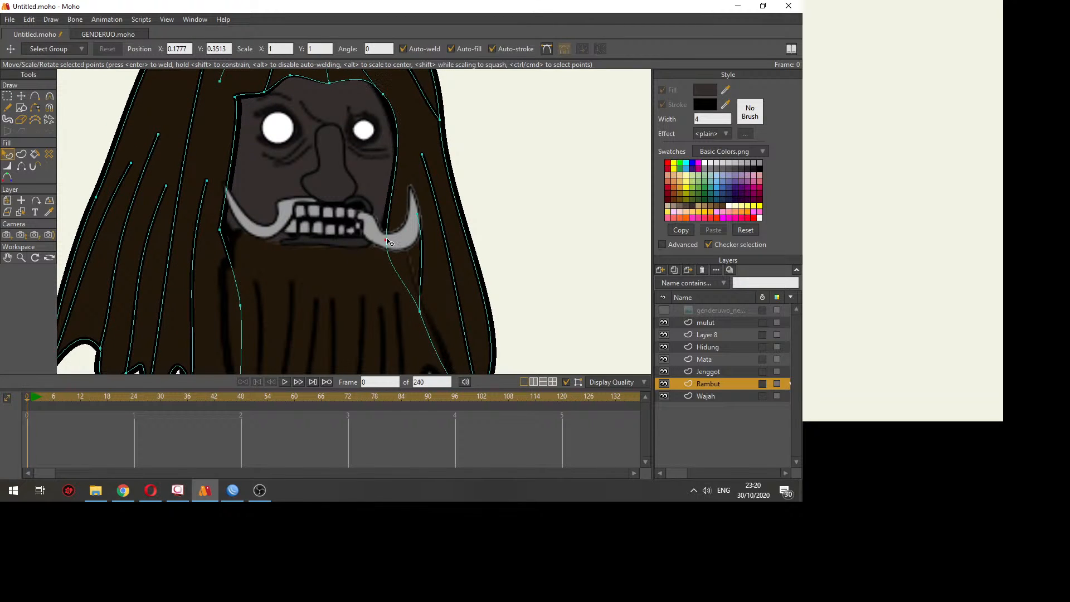
{"action": "left_click_drag", "start_coordinate": [390, 106], "coordinate": [398, 142]}
{"action": "left_click", "coordinate": [315, 120]}
{"action": "left_click_drag", "start_coordinate": [315, 121], "coordinate": [239, 185]}
Step: Adjust the curvature of the hair outline along the forehead and check the whole head without its points displayed
{"action": "key", "text": "c"}
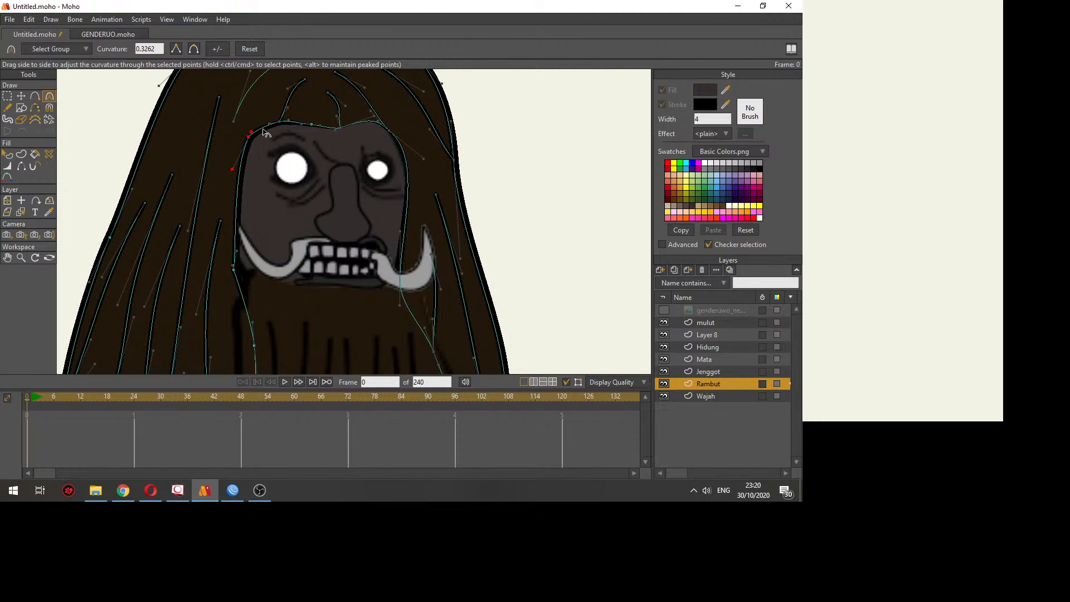
{"action": "left_click_drag", "start_coordinate": [268, 128], "coordinate": [291, 110]}
{"action": "scroll", "coordinate": [490, 220], "scroll_direction": "down", "scroll_amount": 4}
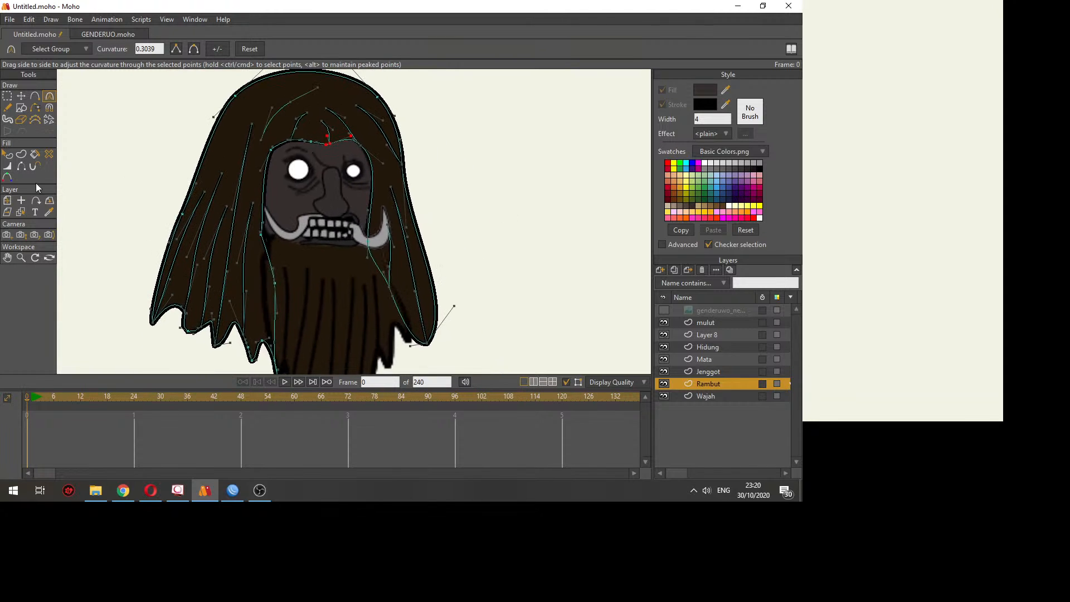
{"action": "left_click", "coordinate": [7, 154]}
{"action": "scroll", "coordinate": [429, 296], "scroll_direction": "down", "scroll_amount": 3}
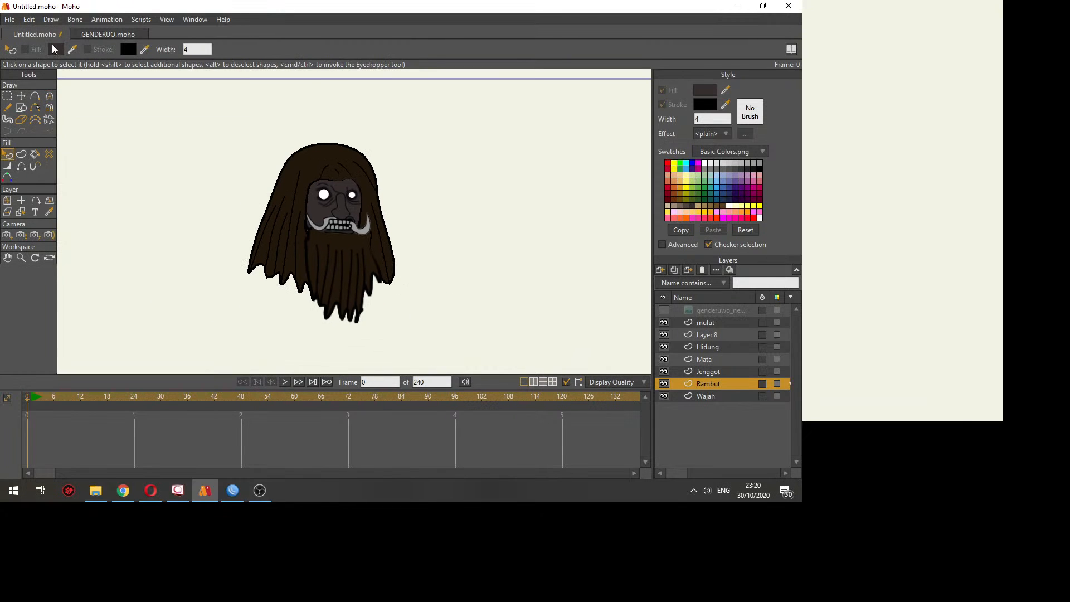
Step: Switch to the GENDERUO.moho document and bring the whole rigged character into view with the Manipulate Bones tool active
{"action": "left_click", "coordinate": [109, 34]}
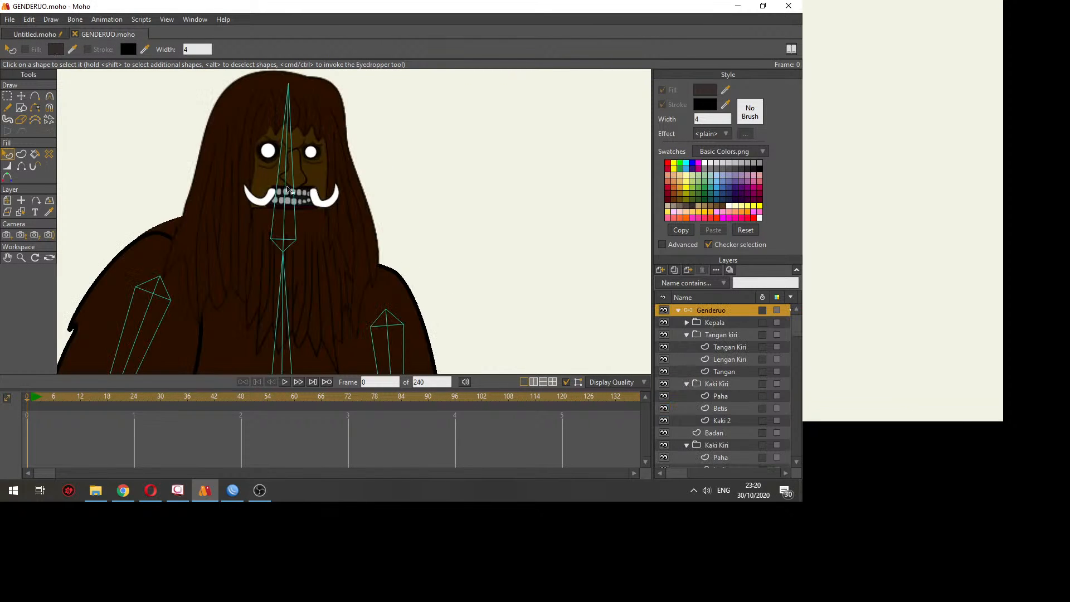
{"action": "scroll", "coordinate": [329, 251], "scroll_direction": "down", "scroll_amount": 3}
{"action": "scroll", "coordinate": [316, 246], "scroll_direction": "down", "scroll_amount": 3}
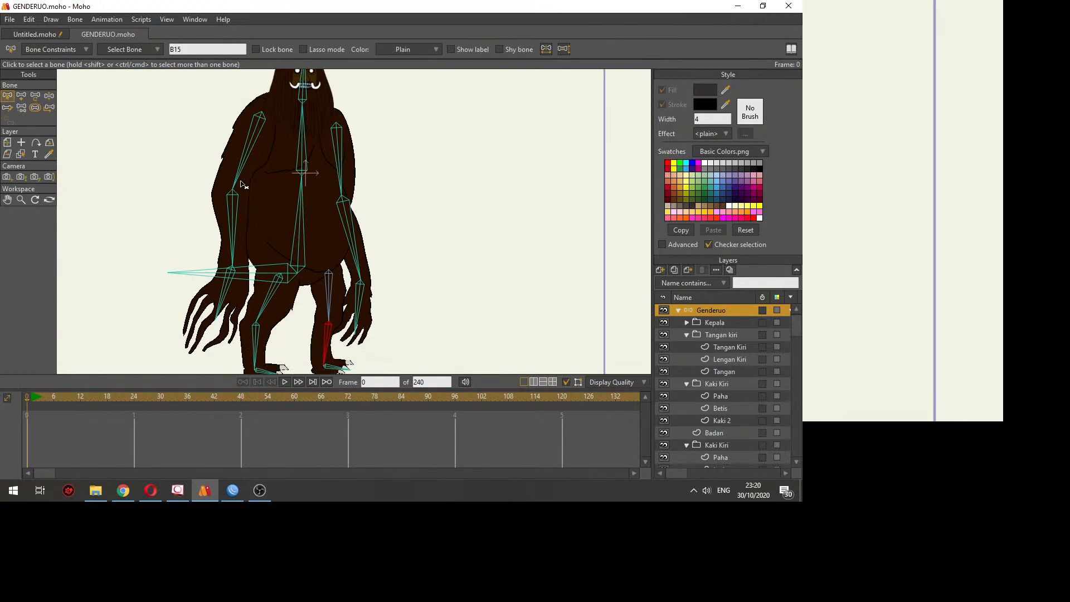
{"action": "key", "text": "z"}
{"action": "scroll", "coordinate": [295, 256], "scroll_direction": "down", "scroll_amount": 2}
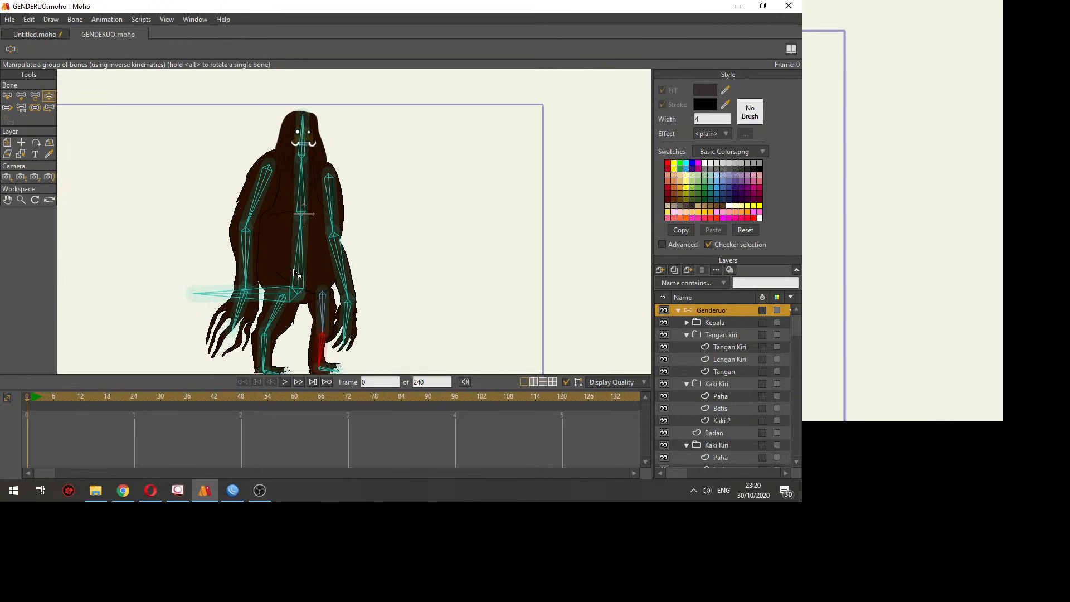
Step: Test the character's rig at frame 0 by tilting the head and raising both arms with Manipulate Bones
{"action": "key", "text": "ctrl+z"}
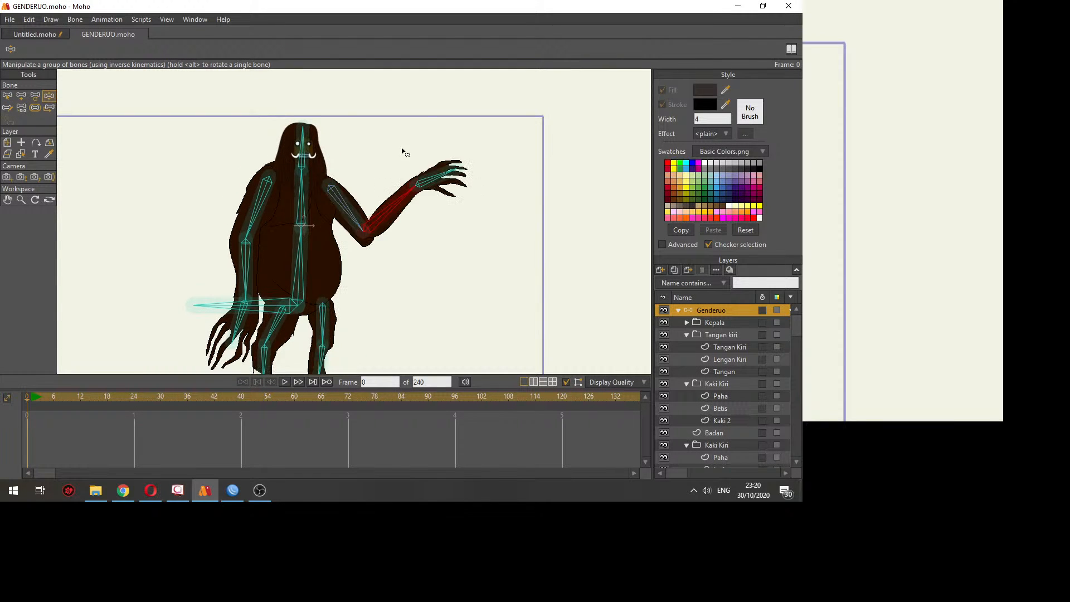
{"action": "left_click_drag", "start_coordinate": [321, 140], "coordinate": [326, 144]}
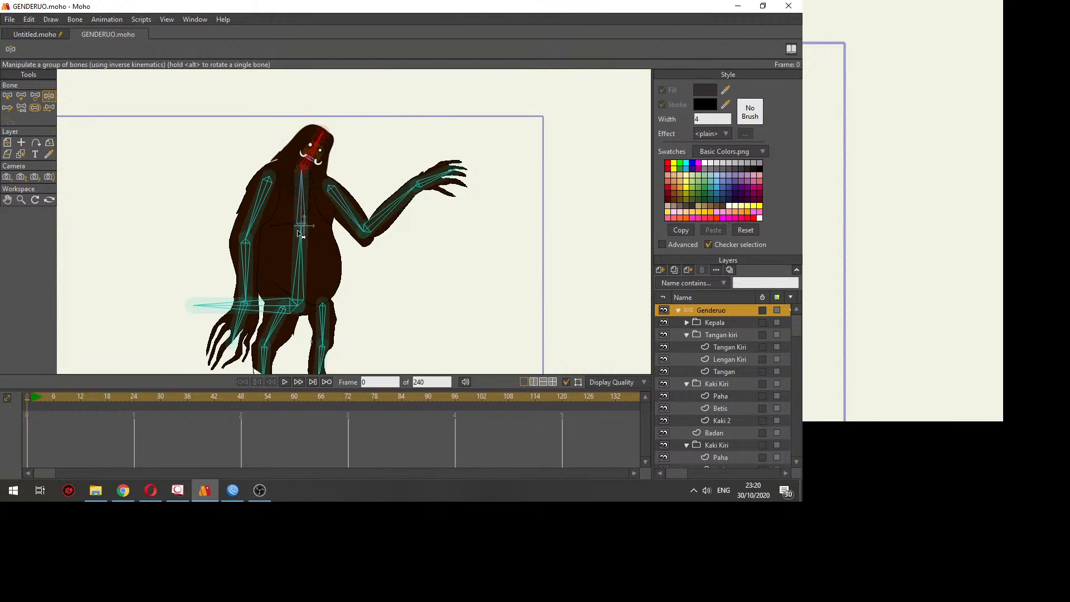
{"action": "left_click_drag", "start_coordinate": [245, 295], "coordinate": [217, 160]}
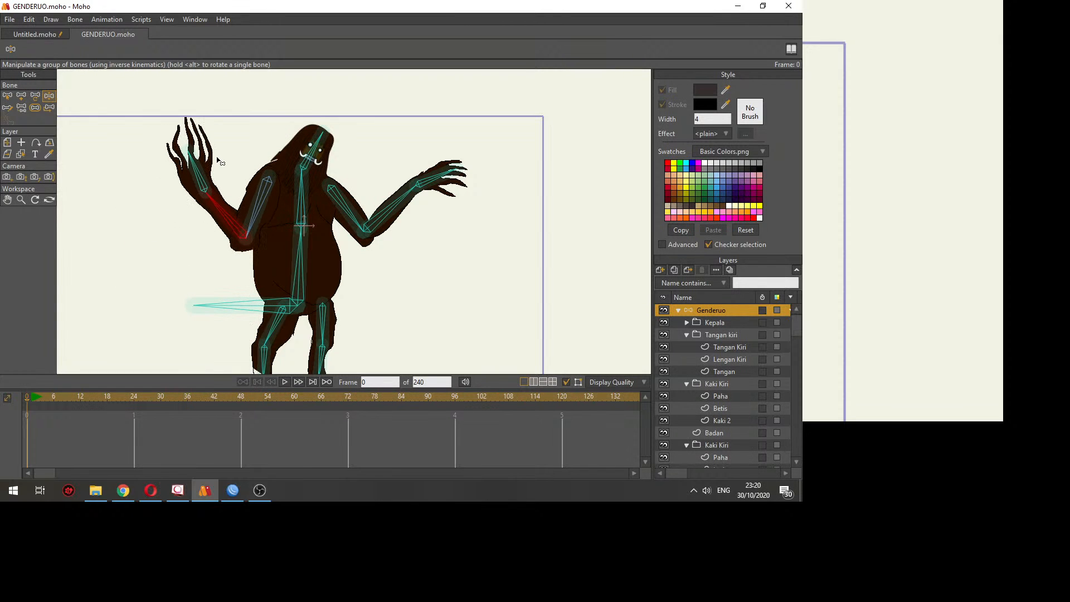
{"action": "key", "text": "ctrl+z"}
{"action": "key", "text": "ctrl+z"}
{"action": "key", "text": "ctrl+z"}
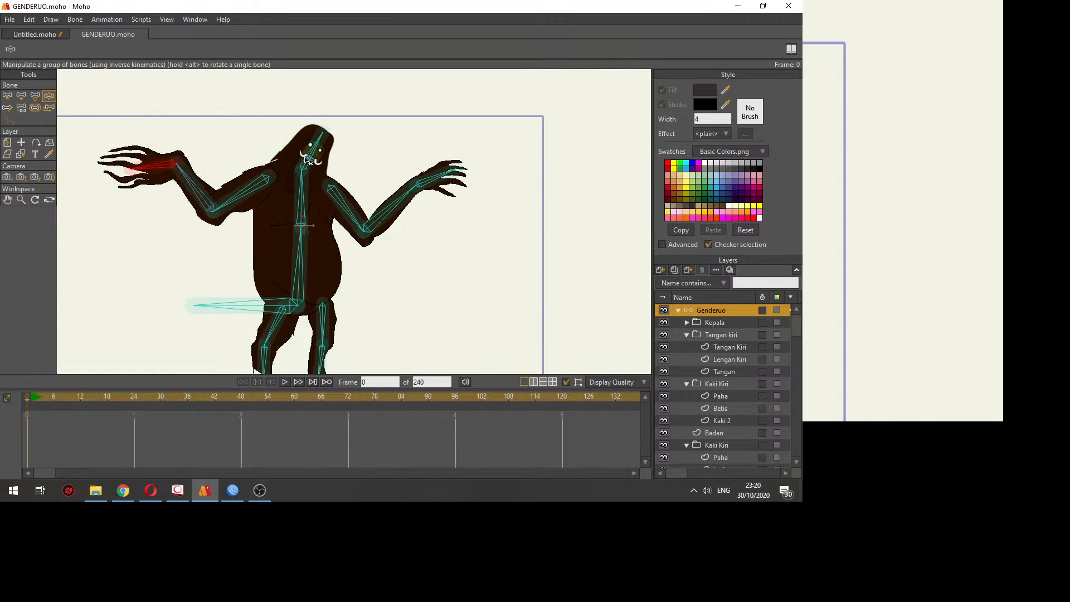
Step: Test the leg and torso bones at frame 0, and shift the whole character to the left with the root bone
{"action": "left_click_drag", "start_coordinate": [284, 311], "coordinate": [280, 263]}
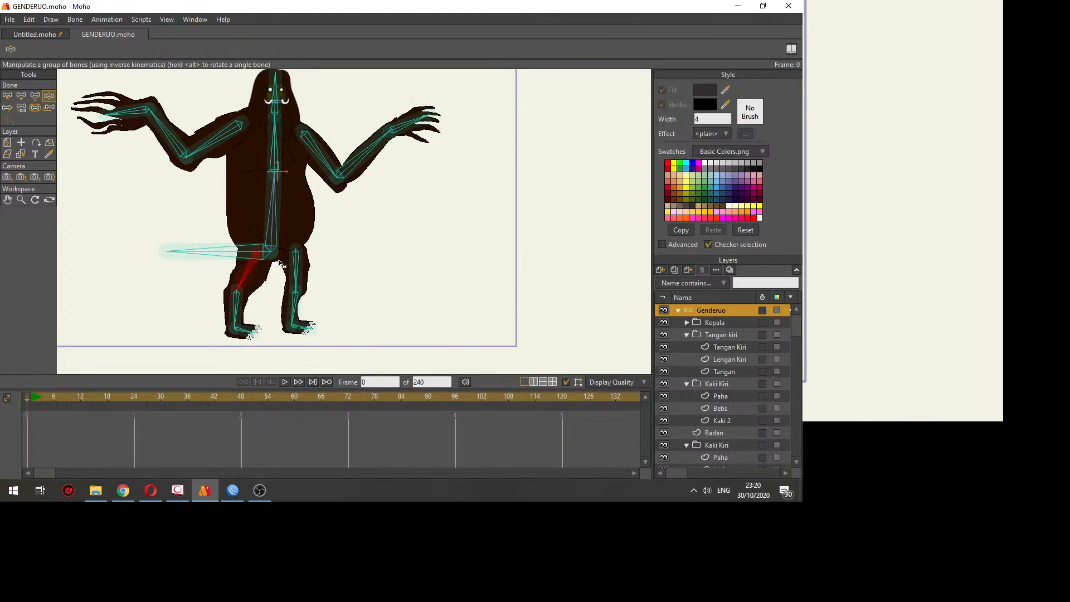
{"action": "left_click_drag", "start_coordinate": [296, 303], "coordinate": [337, 318]}
{"action": "mouse_move", "coordinate": [285, 236]}
{"action": "left_mouse_down"}
{"action": "mouse_move", "coordinate": [309, 231]}
{"action": "mouse_move", "coordinate": [290, 233]}
{"action": "left_mouse_up"}
{"action": "left_click_drag", "start_coordinate": [239, 272], "coordinate": [314, 265]}
{"action": "scroll", "coordinate": [249, 262], "scroll_direction": "down", "scroll_amount": 3}
{"action": "left_click_drag", "start_coordinate": [317, 266], "coordinate": [129, 266]}
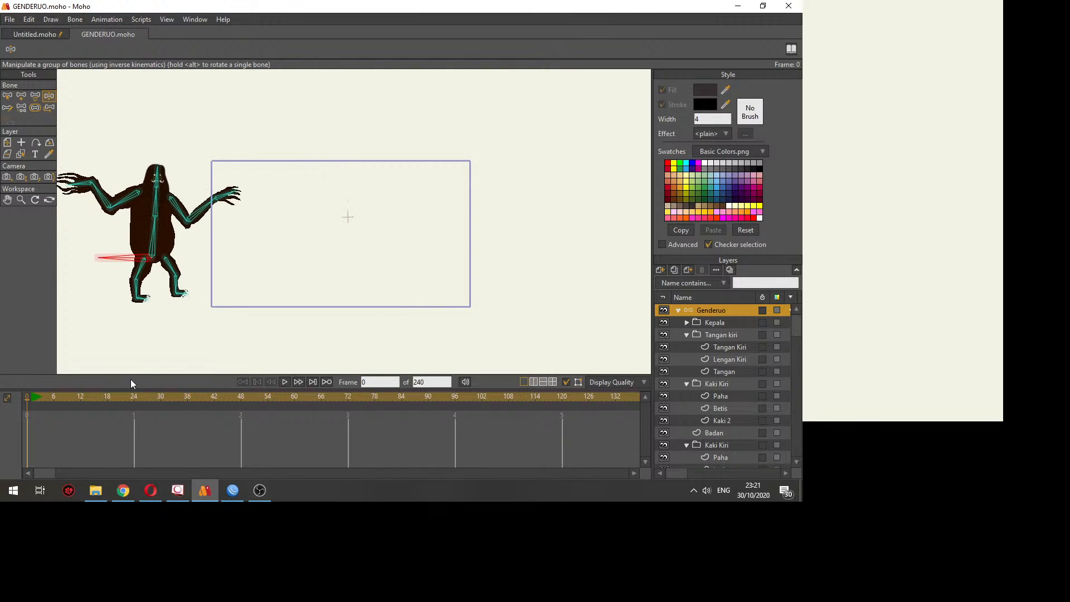
Step: At frame 1, move the whole character to the left outside the camera frame with the root bone
{"action": "left_click", "coordinate": [35, 398]}
{"action": "left_click", "coordinate": [31, 399]}
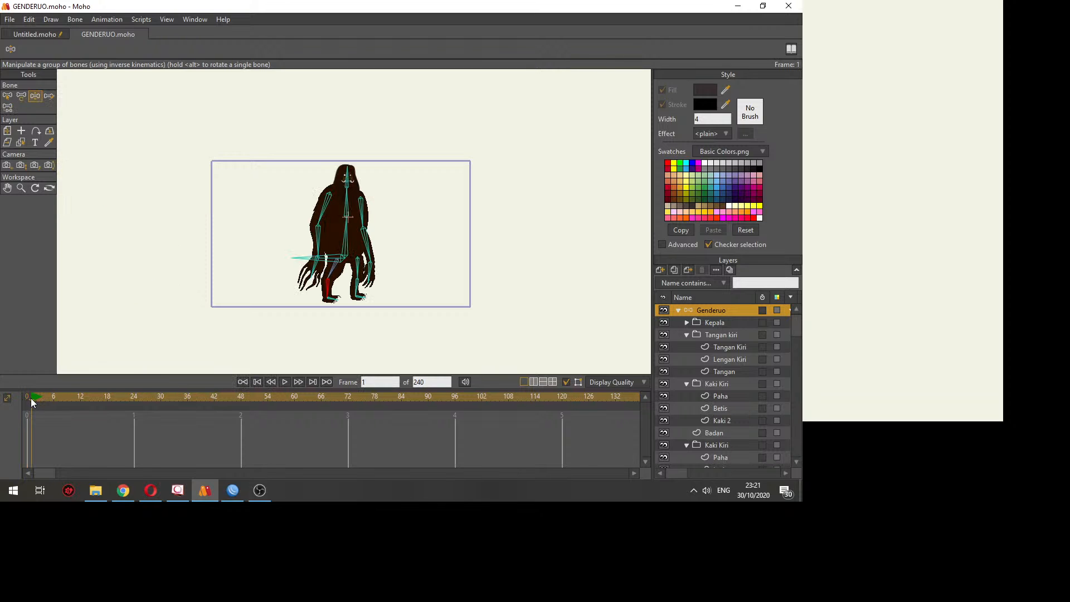
{"action": "left_click_drag", "start_coordinate": [298, 260], "coordinate": [119, 262]}
{"action": "scroll", "coordinate": [120, 262], "scroll_direction": "up", "scroll_amount": 5}
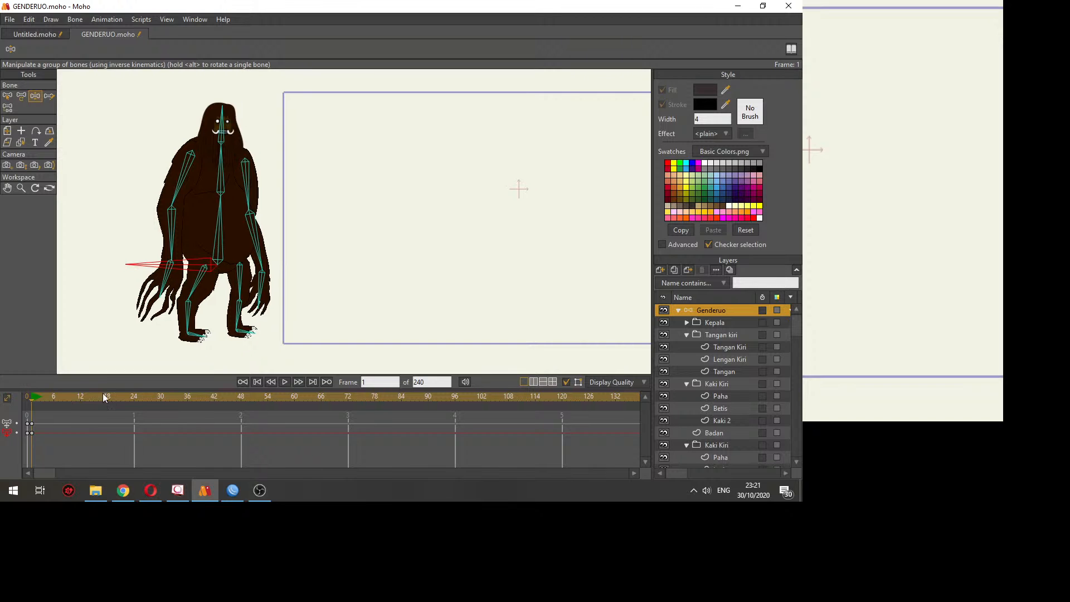
Step: At frame 24, pose a walking step by swinging the legs, moving the root bone forward and leaning the torso
{"action": "left_click_drag", "start_coordinate": [35, 401], "coordinate": [136, 402]}
{"action": "left_click_drag", "start_coordinate": [197, 326], "coordinate": [276, 315]}
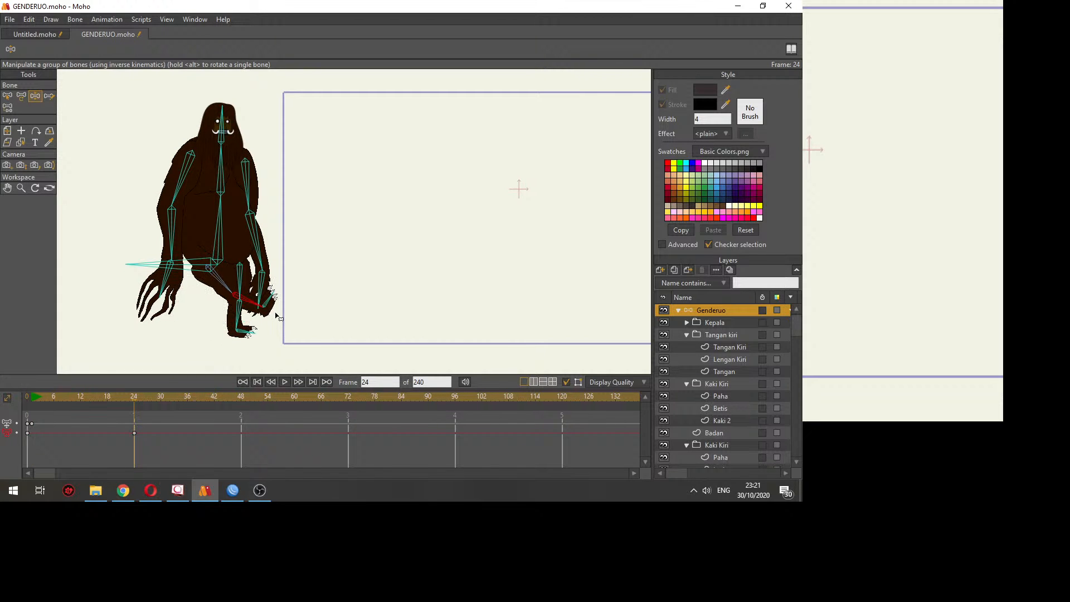
{"action": "left_click_drag", "start_coordinate": [167, 263], "coordinate": [208, 265]}
{"action": "left_click", "coordinate": [253, 319]}
{"action": "left_click_drag", "start_coordinate": [251, 316], "coordinate": [236, 313]}
{"action": "left_click_drag", "start_coordinate": [256, 211], "coordinate": [261, 211]}
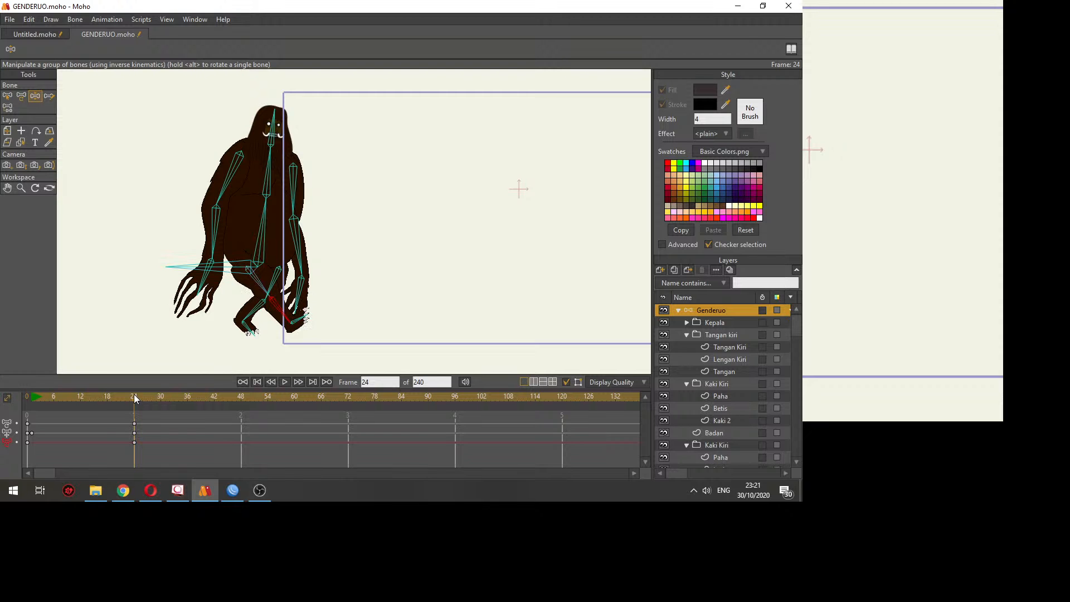
Step: Key the walking pose at frame 25 on the leg, root, arm and head bones
{"action": "mouse_move", "coordinate": [134, 394]}
{"action": "left_mouse_down"}
{"action": "mouse_move", "coordinate": [30, 402]}
{"action": "mouse_move", "coordinate": [137, 407]}
{"action": "left_mouse_up"}
{"action": "left_click", "coordinate": [246, 312]}
{"action": "left_click", "coordinate": [279, 305]}
{"action": "left_click", "coordinate": [184, 266]}
{"action": "left_click", "coordinate": [189, 238]}
{"action": "left_click", "coordinate": [306, 233]}
{"action": "left_click", "coordinate": [271, 131]}
Step: At frame 48, move the root bone further forward and pose both legs for the second walking step
{"action": "left_click_drag", "start_coordinate": [142, 397], "coordinate": [242, 397]}
{"action": "left_click_drag", "start_coordinate": [219, 269], "coordinate": [263, 268]}
{"action": "left_click_drag", "start_coordinate": [333, 318], "coordinate": [354, 292]}
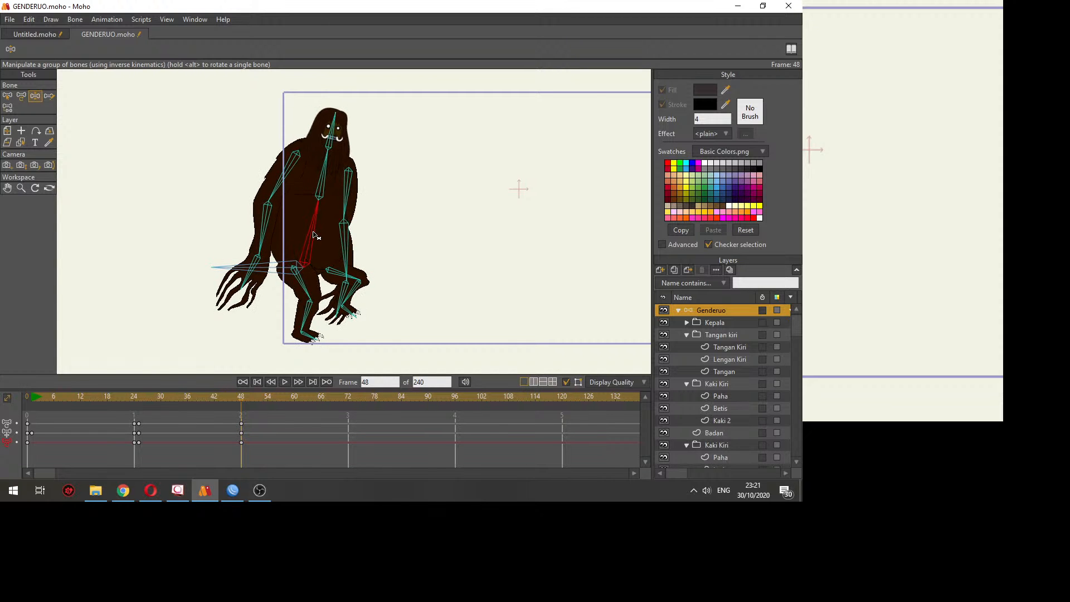
{"action": "left_click_drag", "start_coordinate": [270, 266], "coordinate": [283, 262]}
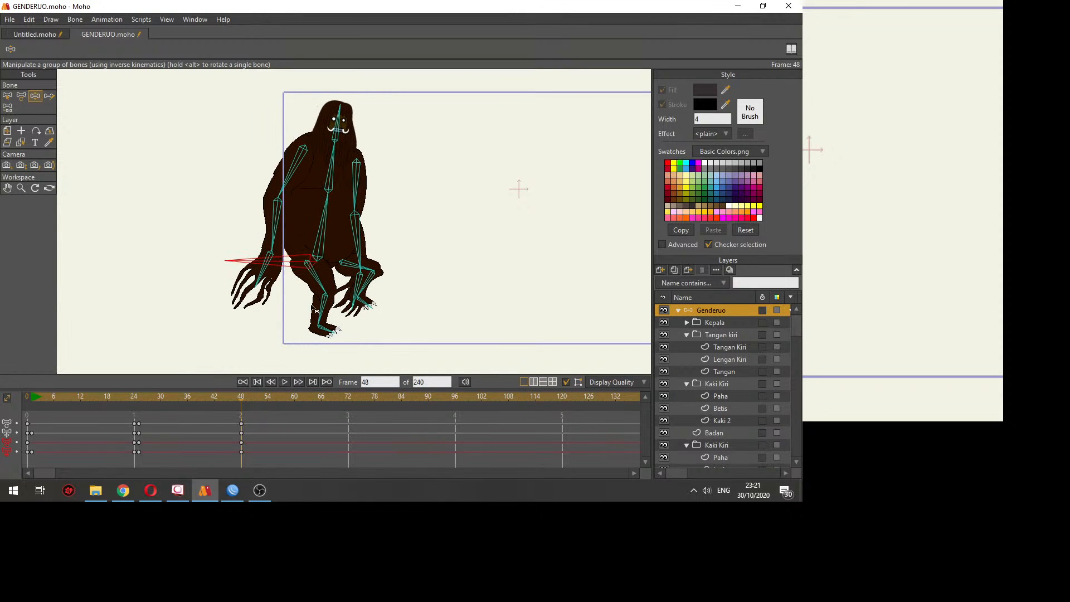
{"action": "left_click_drag", "start_coordinate": [322, 321], "coordinate": [302, 325]}
{"action": "left_click_drag", "start_coordinate": [360, 295], "coordinate": [376, 312]}
Step: Return to the start of the timeline and play back the walk animation
{"action": "left_click_drag", "start_coordinate": [238, 399], "coordinate": [45, 423]}
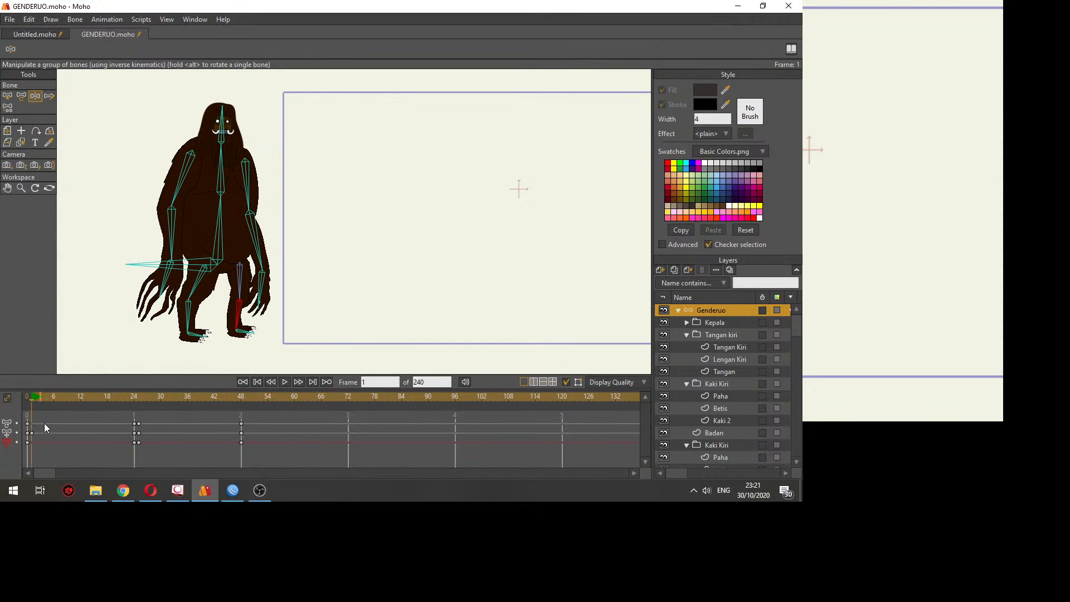
{"action": "left_click", "coordinate": [27, 399]}
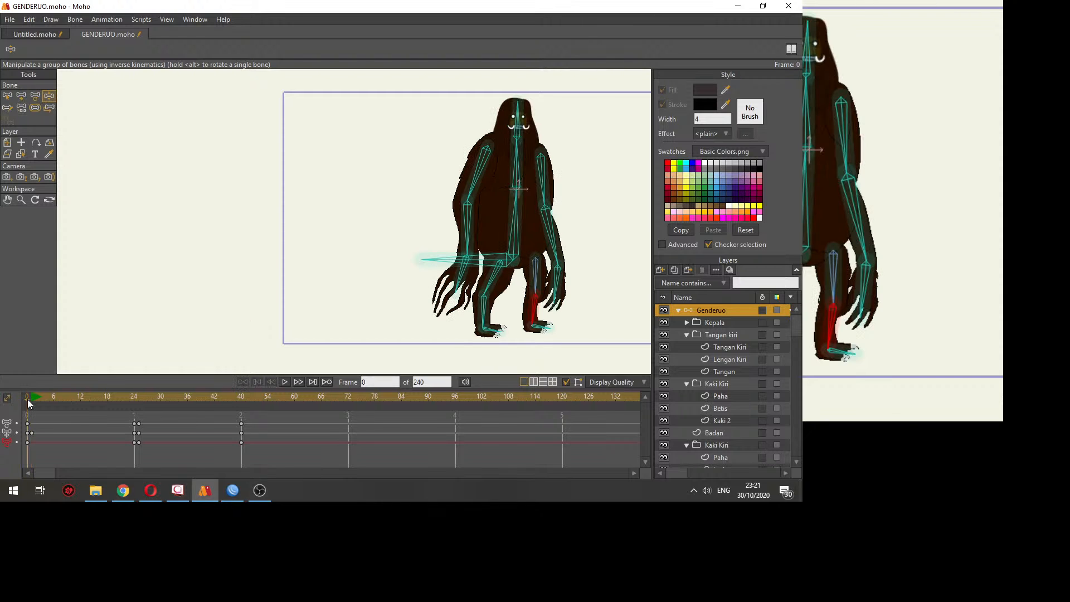
{"action": "left_click", "coordinate": [33, 398]}
{"action": "key", "text": "space"}
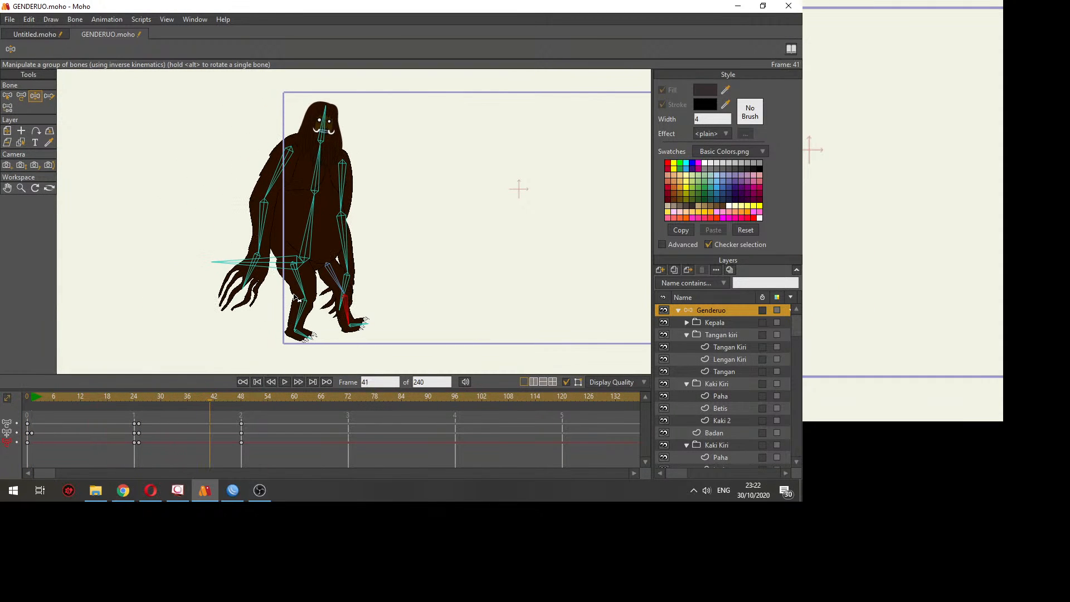
Step: Key the second step's pose at frame 49 on the leg, torso, head, root and arm bones
{"action": "left_click_drag", "start_coordinate": [218, 397], "coordinate": [243, 402]}
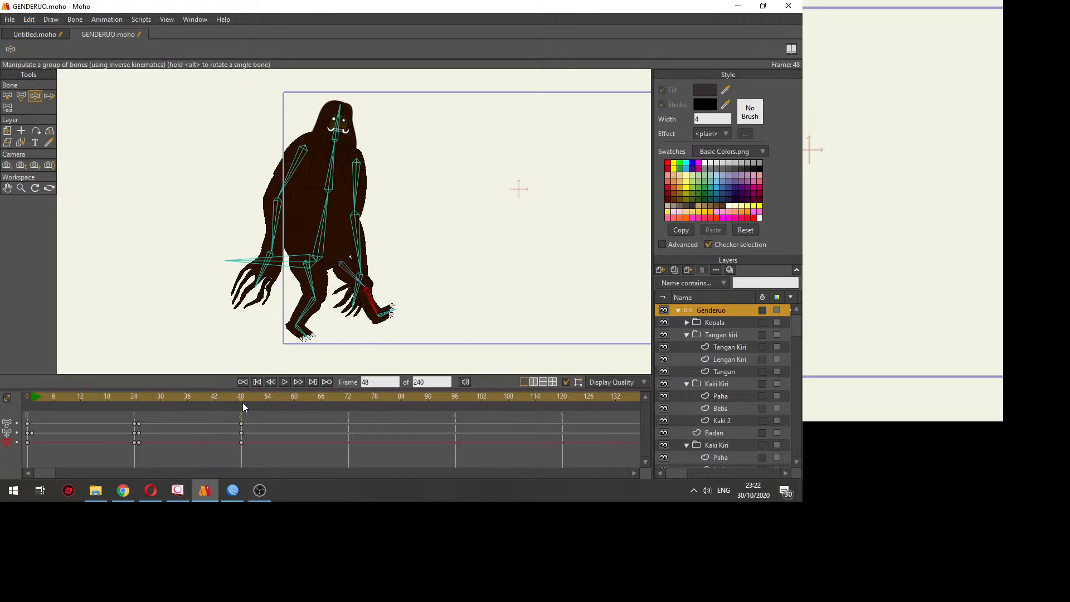
{"action": "left_click", "coordinate": [245, 401]}
{"action": "left_click", "coordinate": [370, 303]}
{"action": "left_click", "coordinate": [311, 307]}
{"action": "left_click", "coordinate": [332, 227]}
{"action": "left_click", "coordinate": [336, 158]}
{"action": "left_click", "coordinate": [282, 268]}
{"action": "left_click", "coordinate": [277, 244]}
{"action": "left_click", "coordinate": [383, 225]}
Step: At frame 0, add a short horizontal bone pointing backward from the ankle of each foot
{"action": "left_click_drag", "start_coordinate": [148, 422], "coordinate": [20, 412]}
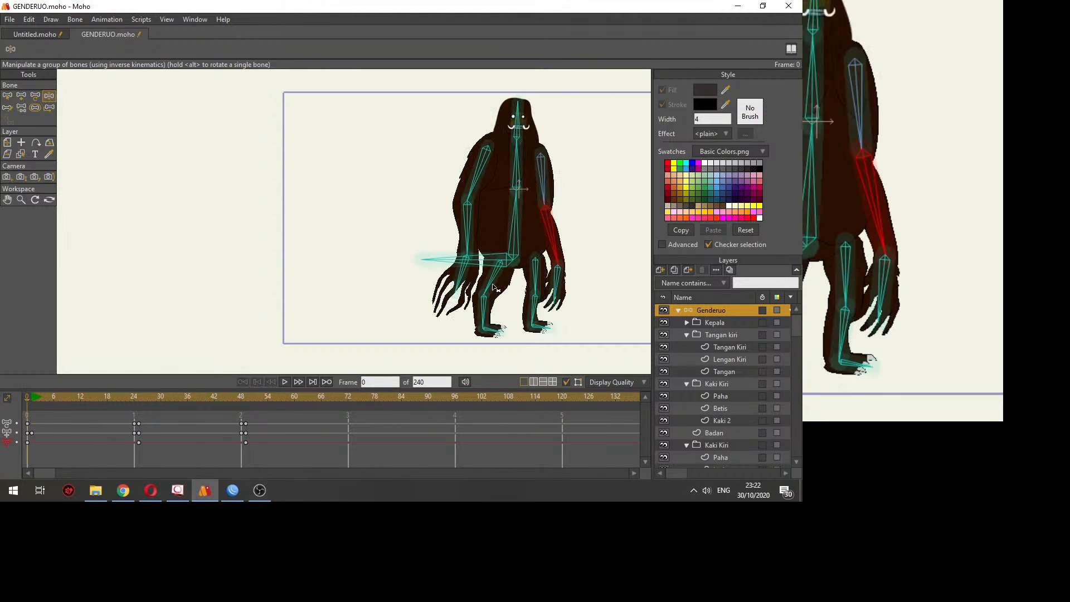
{"action": "scroll", "coordinate": [555, 324], "scroll_direction": "up", "scroll_amount": 3}
{"action": "left_click_drag", "start_coordinate": [571, 335], "coordinate": [542, 255]}
{"action": "scroll", "coordinate": [542, 256], "scroll_direction": "up", "scroll_amount": 1}
{"action": "scroll", "coordinate": [467, 262], "scroll_direction": "up", "scroll_amount": 1}
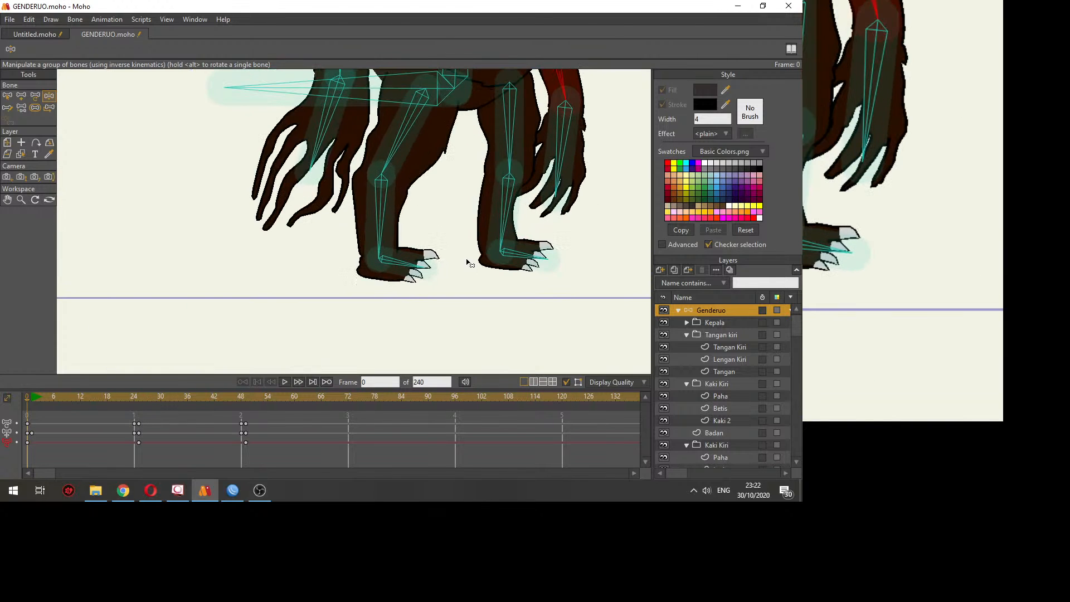
{"action": "left_click_drag", "start_coordinate": [466, 262], "coordinate": [456, 289]}
{"action": "key", "text": "a"}
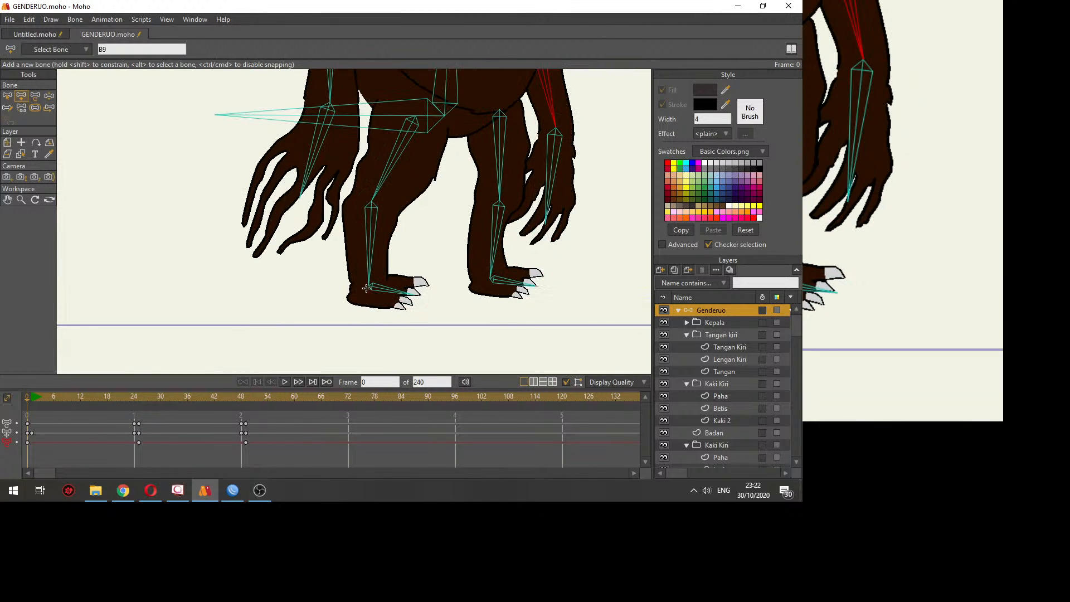
{"action": "left_click_drag", "start_coordinate": [368, 287], "coordinate": [323, 289]}
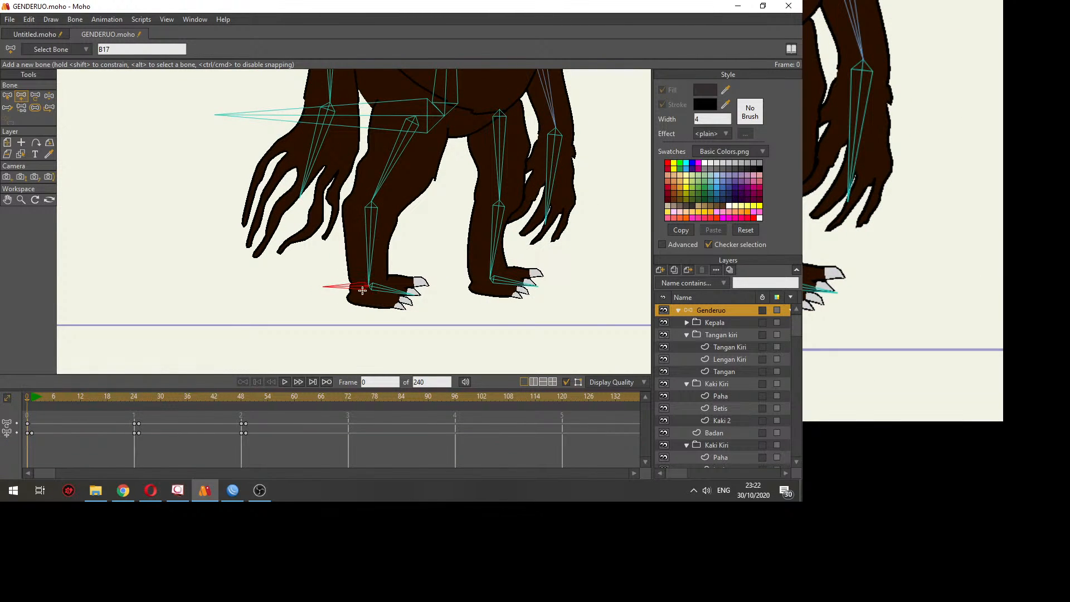
{"action": "left_click_drag", "start_coordinate": [488, 279], "coordinate": [446, 279]}
Step: Rename the new bone at the right foot Target kanan and the one at the left foot Target kiri
{"action": "left_click", "coordinate": [7, 96]}
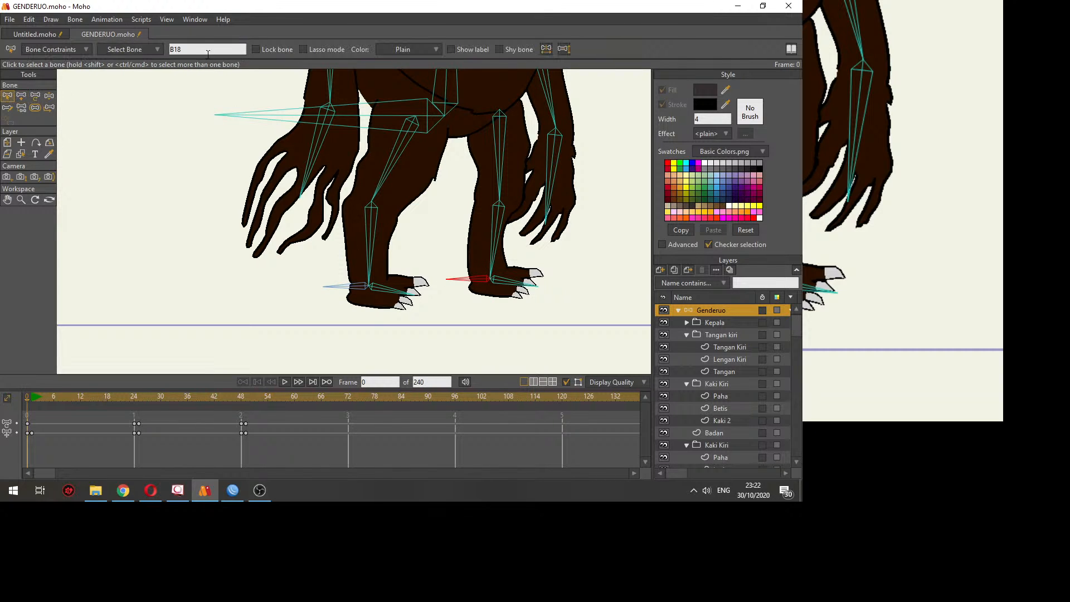
{"action": "left_click", "coordinate": [171, 49]}
{"action": "type", "text": "Target kanan"}
{"action": "left_click", "coordinate": [355, 286]}
{"action": "left_click", "coordinate": [205, 49]}
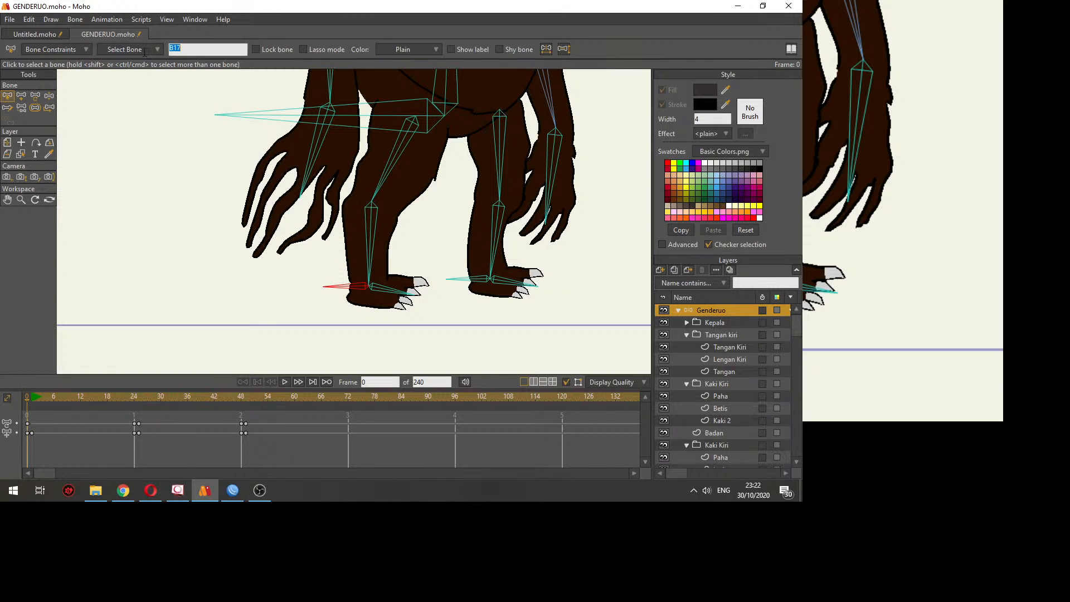
{"action": "type", "text": "Target kiri"}
{"action": "key", "text": "Return"}
Step: In the bone constraints, set Target kiri as the target of the left leg's shin bone
{"action": "left_click", "coordinate": [55, 49]}
{"action": "left_click", "coordinate": [83, 186]}
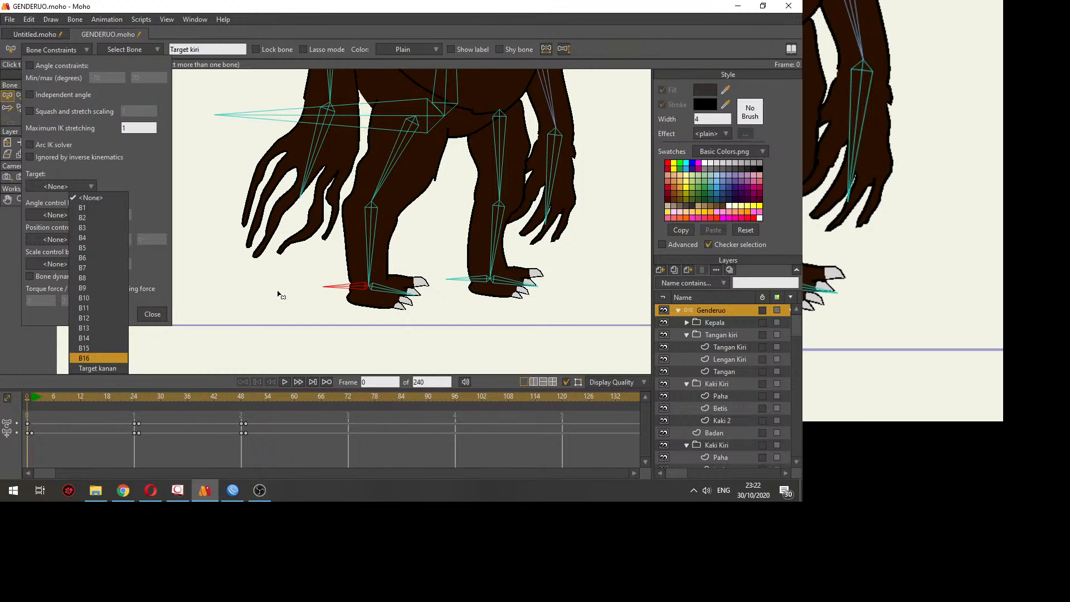
{"action": "left_click", "coordinate": [260, 293]}
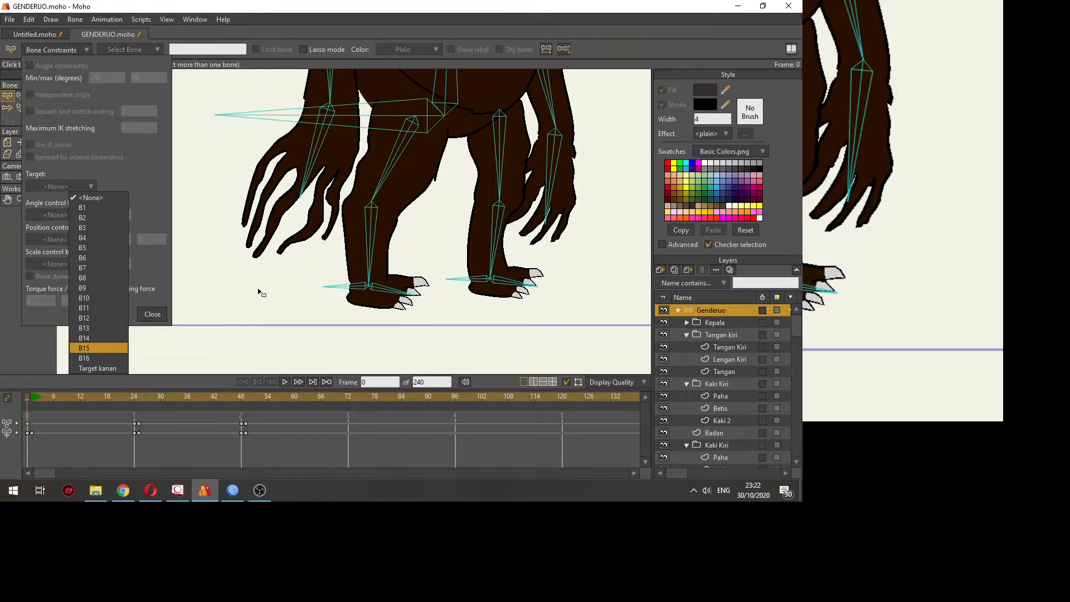
{"action": "left_click", "coordinate": [91, 189]}
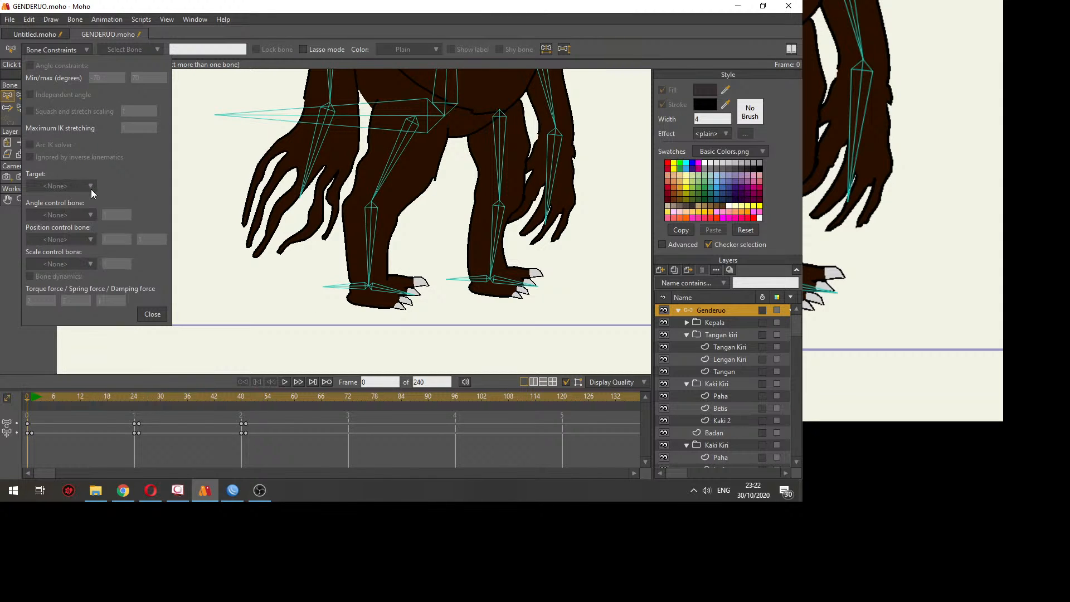
{"action": "left_click", "coordinate": [362, 288]}
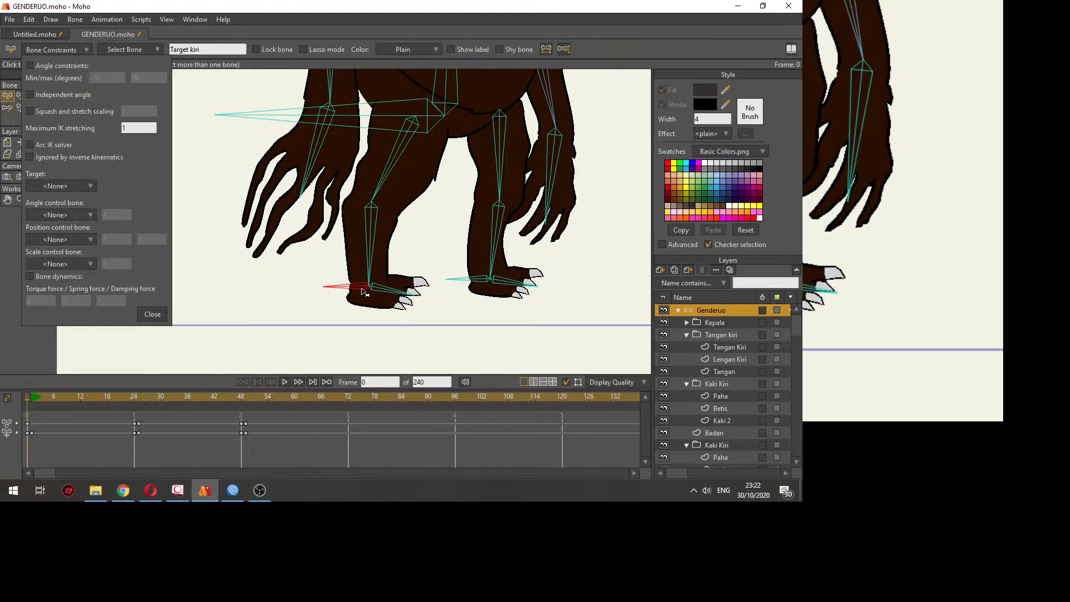
{"action": "left_click", "coordinate": [370, 244]}
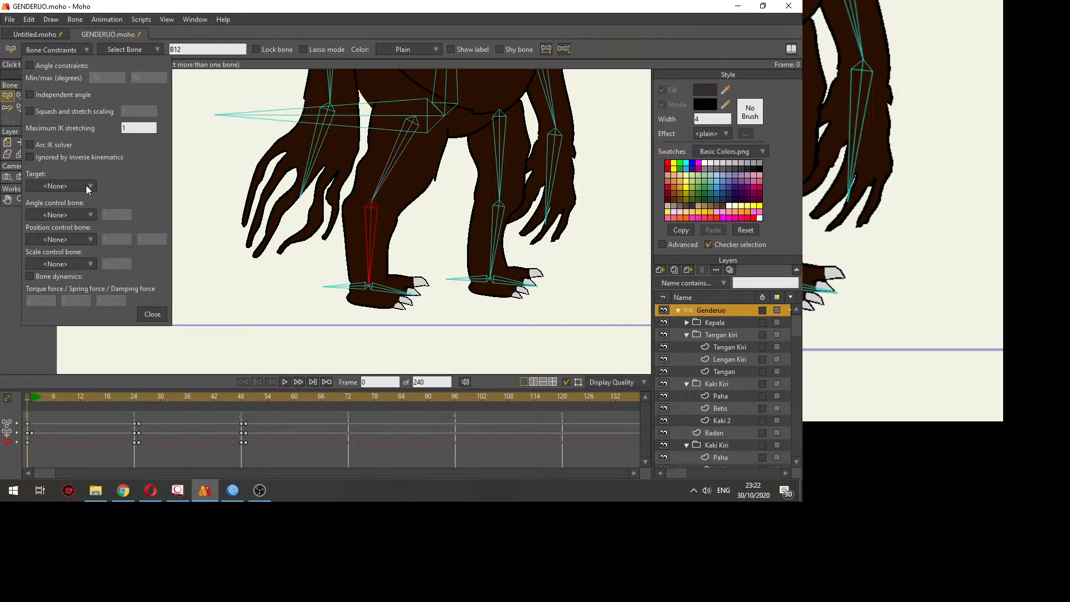
{"action": "left_click", "coordinate": [87, 186]}
{"action": "left_click", "coordinate": [129, 359]}
Step: Set Target kanan as the target of the right leg's shin bone and close the bone constraints
{"action": "left_click", "coordinate": [494, 263]}
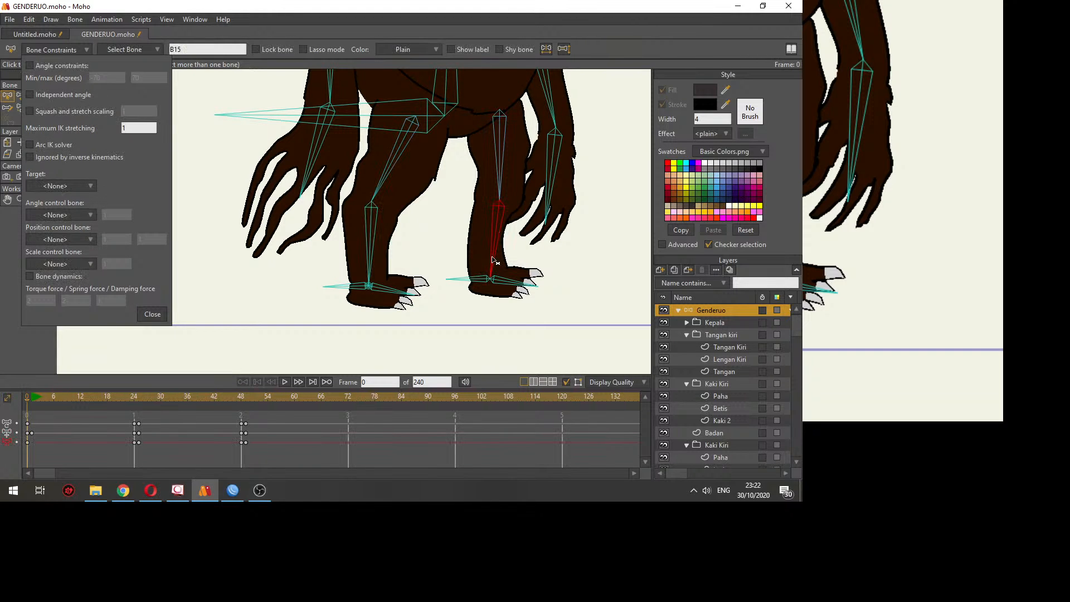
{"action": "left_click", "coordinate": [85, 186]}
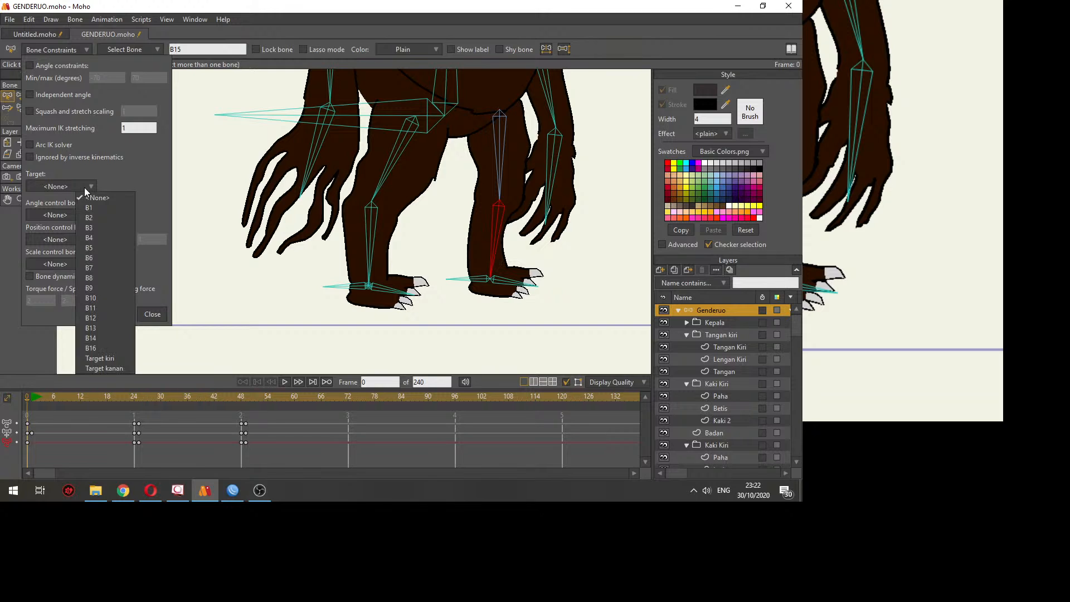
{"action": "left_click", "coordinate": [134, 364]}
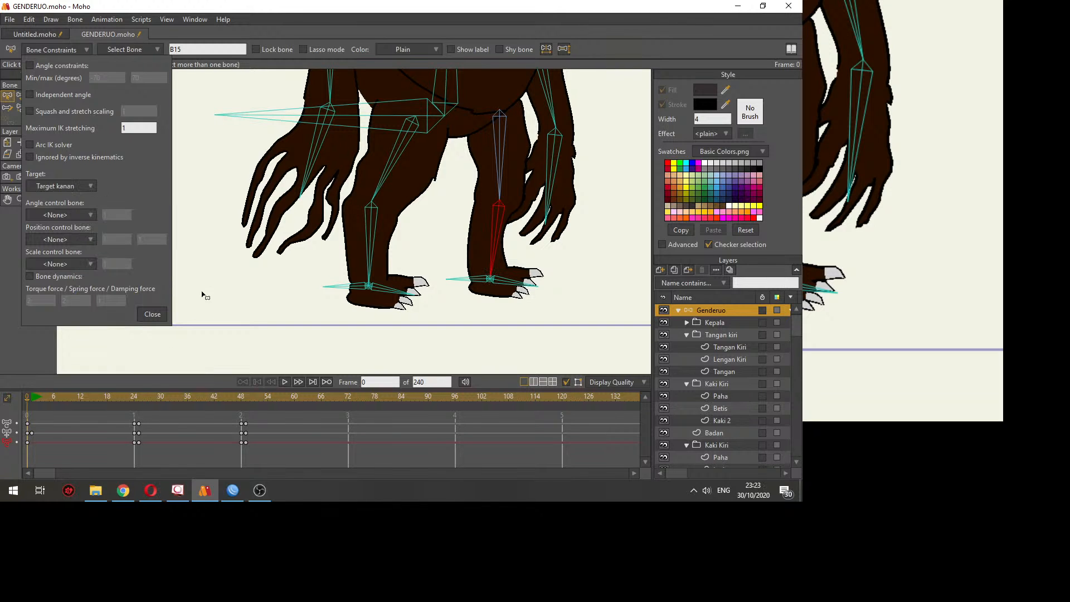
{"action": "left_click", "coordinate": [216, 302]}
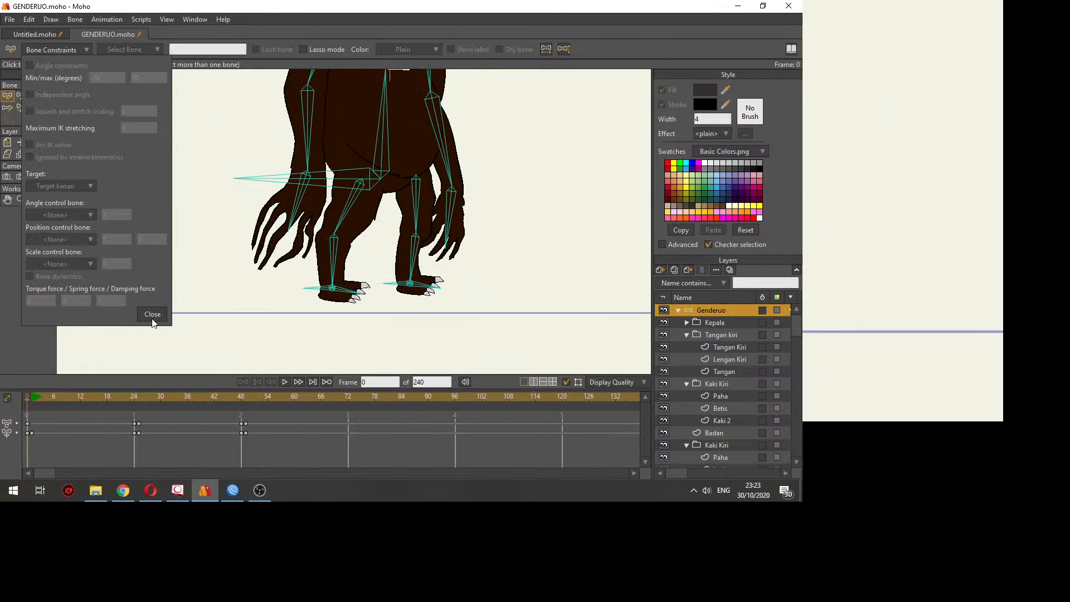
{"action": "left_click", "coordinate": [152, 314]}
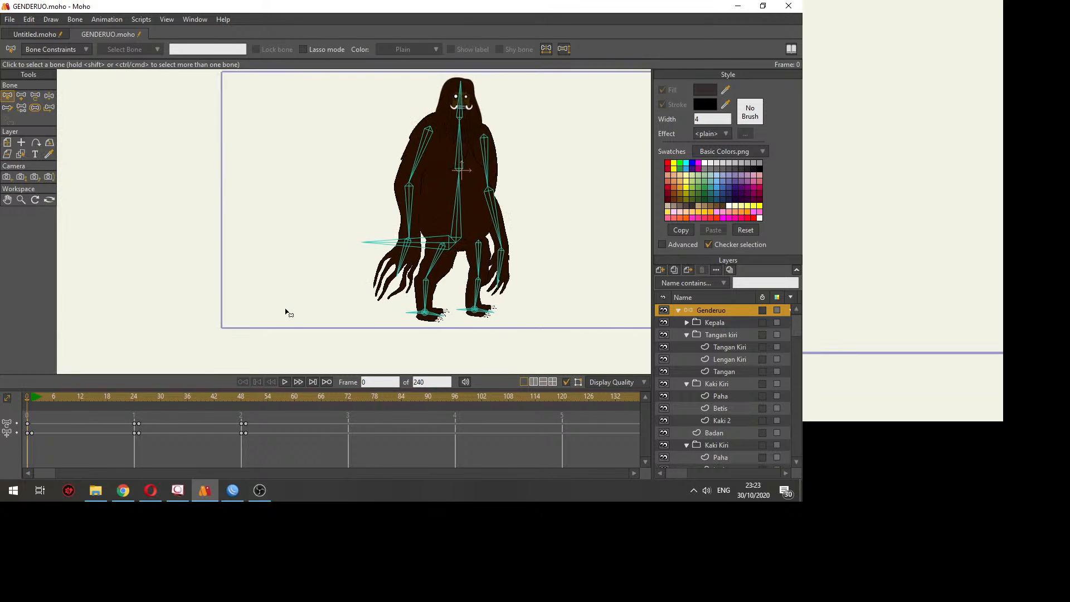
Step: Delete all keyframes of the existing walk animation from the timeline
{"action": "left_click_drag", "start_coordinate": [49, 395], "coordinate": [206, 415]}
{"action": "left_click_drag", "start_coordinate": [286, 417], "coordinate": [21, 447]}
{"action": "key", "text": "Delete"}
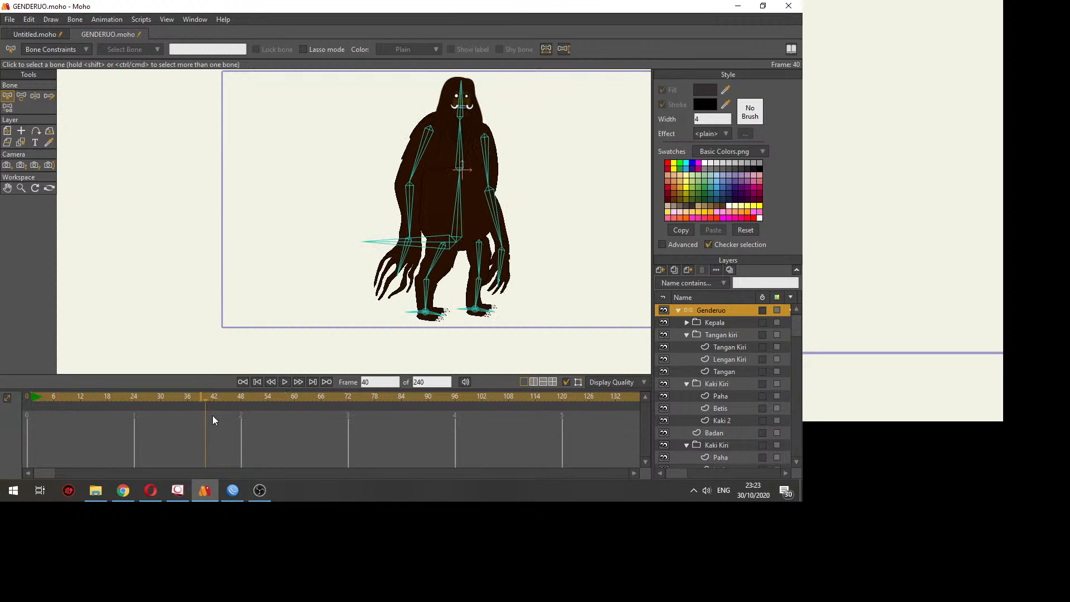
Step: At frame 40, move the character off the canvas's left side by its root bone and clear the resulting keyframes
{"action": "left_click", "coordinate": [419, 246]}
{"action": "key", "text": "z"}
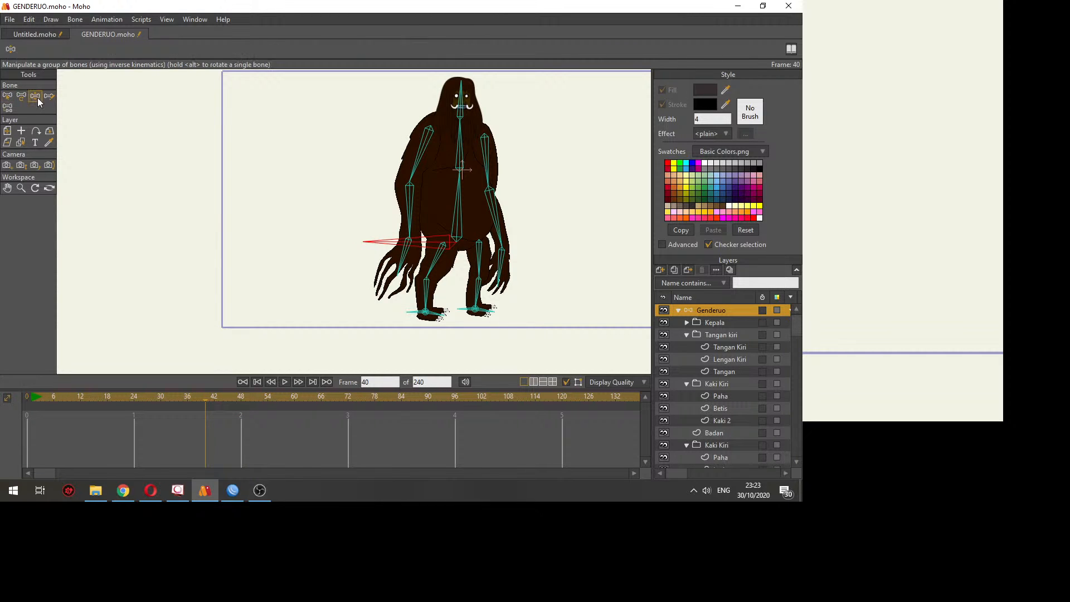
{"action": "left_click_drag", "start_coordinate": [394, 244], "coordinate": [361, 245]}
{"action": "left_click_drag", "start_coordinate": [132, 246], "coordinate": [127, 246]}
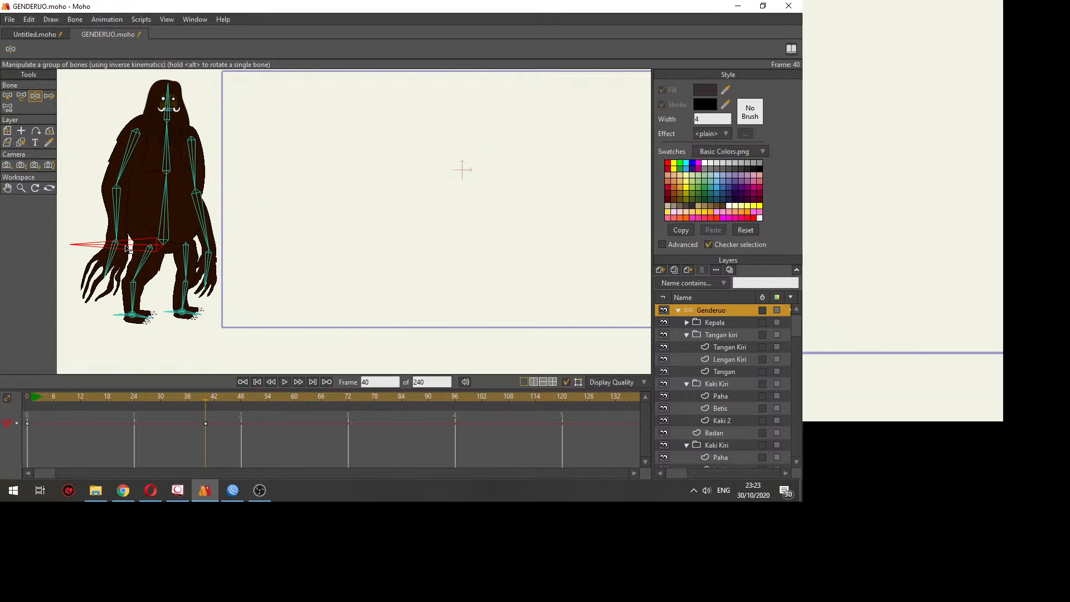
{"action": "left_click_drag", "start_coordinate": [212, 424], "coordinate": [5, 456]}
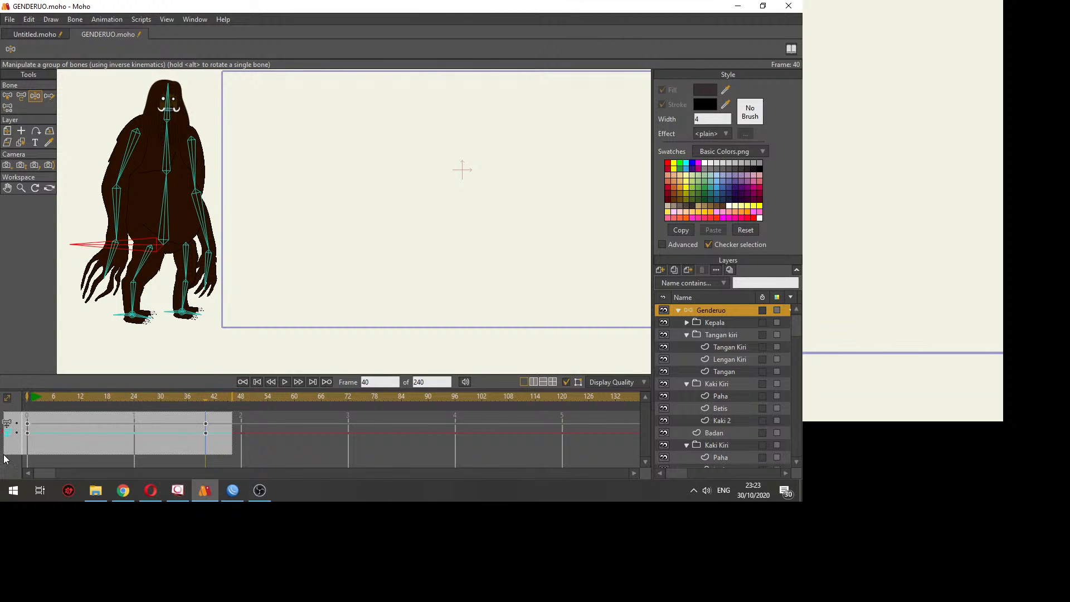
Step: Move the character off the canvas's left side at frame 1 and try repositioning a foot target bone at frame 24
{"action": "left_click", "coordinate": [34, 396]}
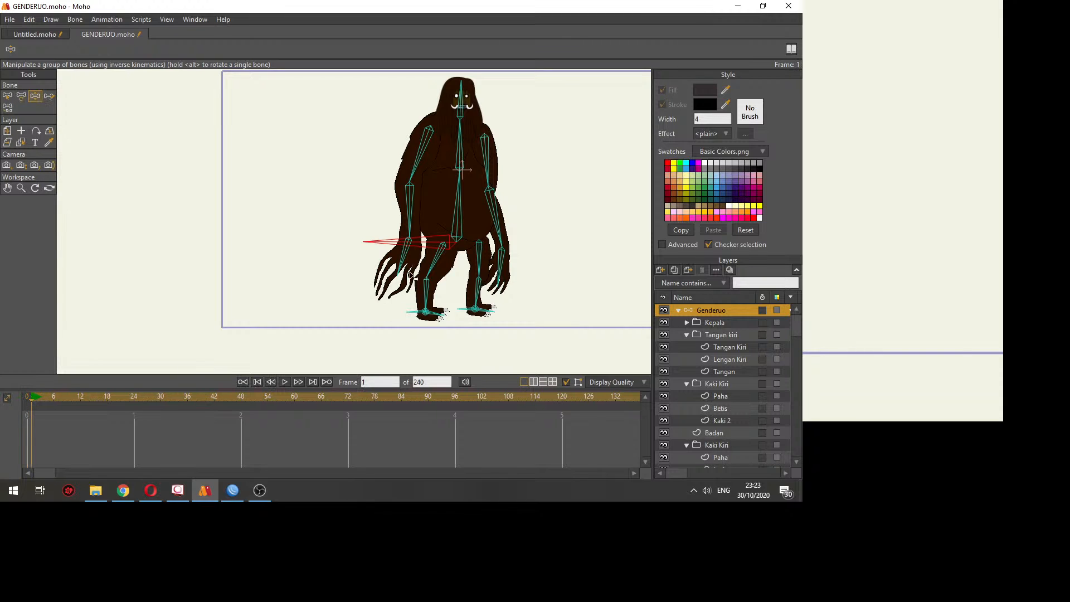
{"action": "left_click_drag", "start_coordinate": [394, 248], "coordinate": [101, 255]}
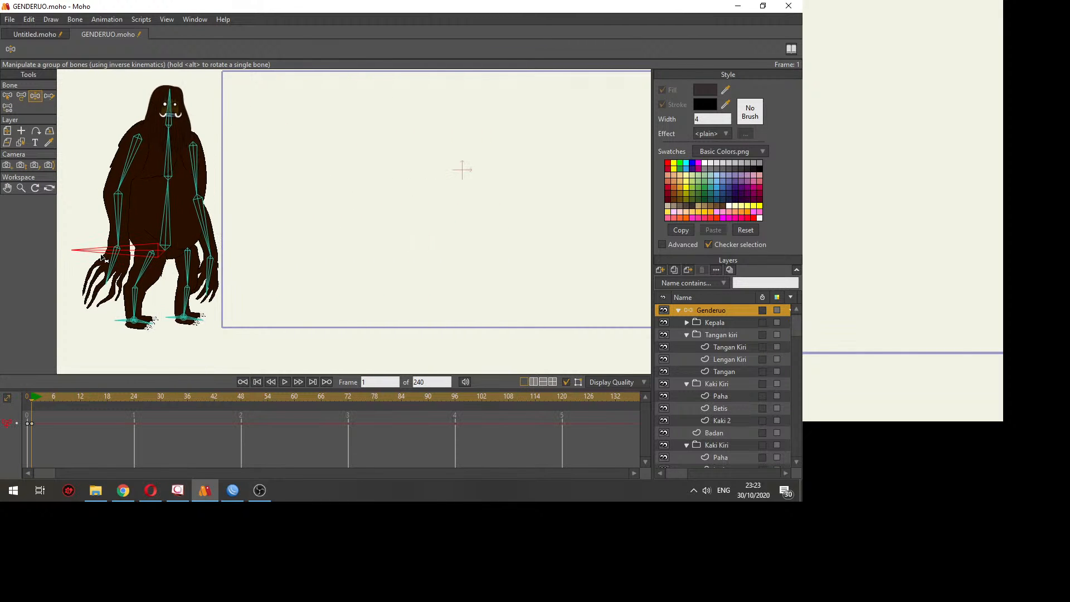
{"action": "left_click", "coordinate": [135, 397]}
{"action": "mouse_move", "coordinate": [142, 316]}
{"action": "left_mouse_down"}
{"action": "mouse_move", "coordinate": [246, 307]}
{"action": "mouse_move", "coordinate": [259, 335]}
{"action": "mouse_move", "coordinate": [150, 327]}
{"action": "mouse_move", "coordinate": [168, 321]}
{"action": "mouse_move", "coordinate": [150, 333]}
{"action": "left_mouse_up"}
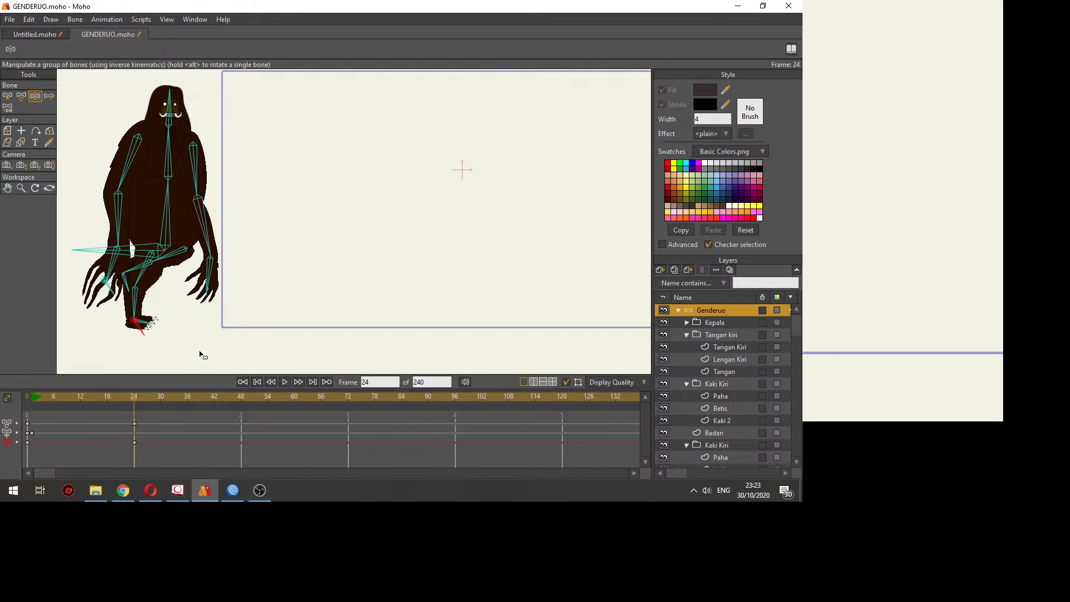
{"action": "key", "text": "ctrl+z"}
Step: At frame 0, detach the Target kiri and Target kanan bones from their parent bones
{"action": "left_click_drag", "start_coordinate": [33, 400], "coordinate": [0, 400]}
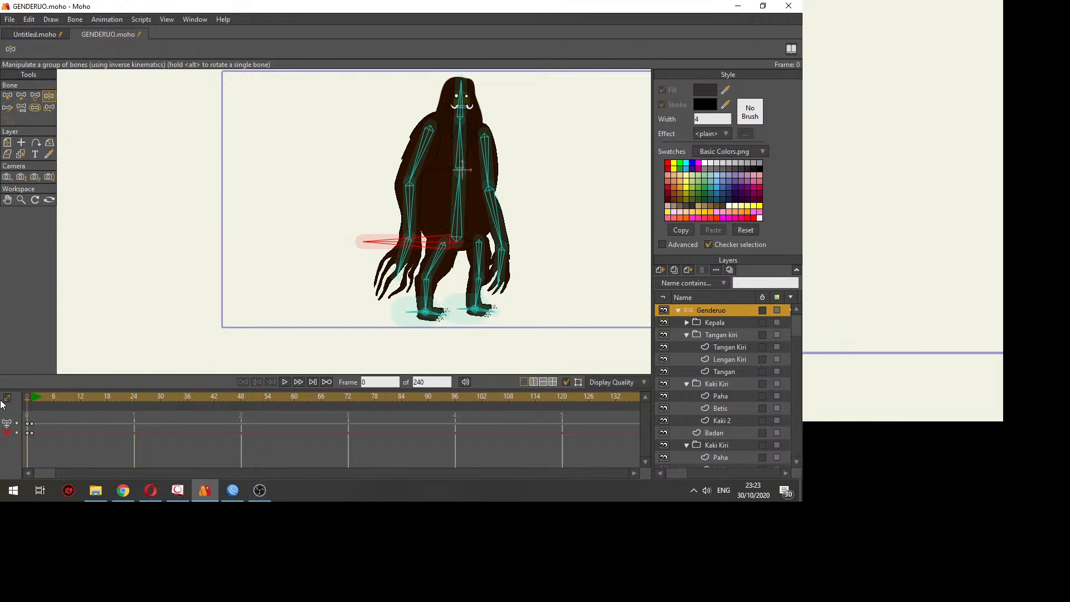
{"action": "key", "text": "b"}
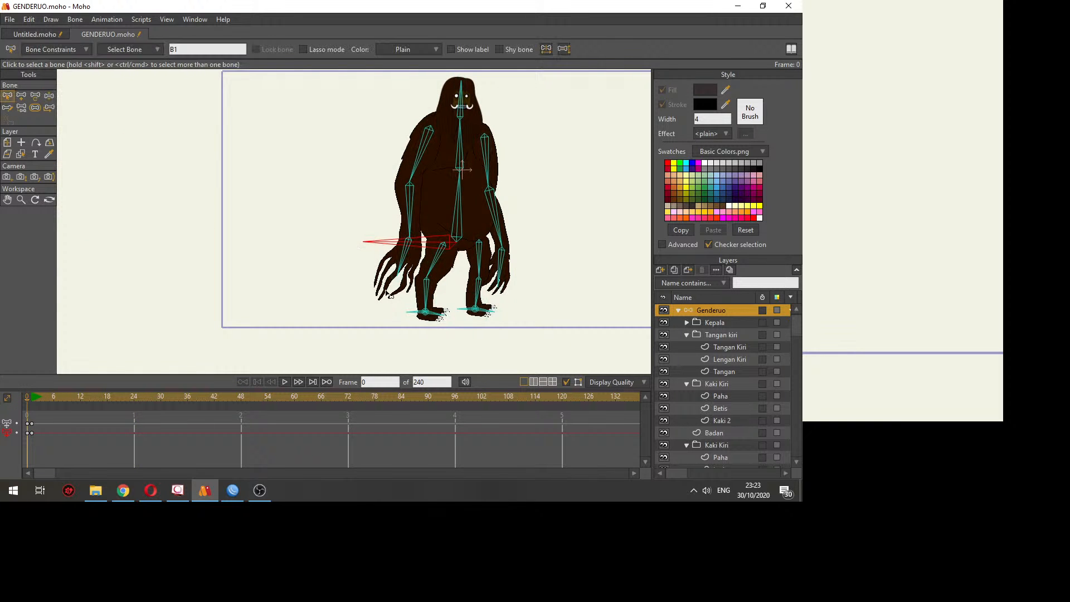
{"action": "left_click", "coordinate": [409, 318]}
{"action": "left_click", "coordinate": [416, 314]}
{"action": "scroll", "coordinate": [137, 205], "scroll_direction": "up", "scroll_amount": 2}
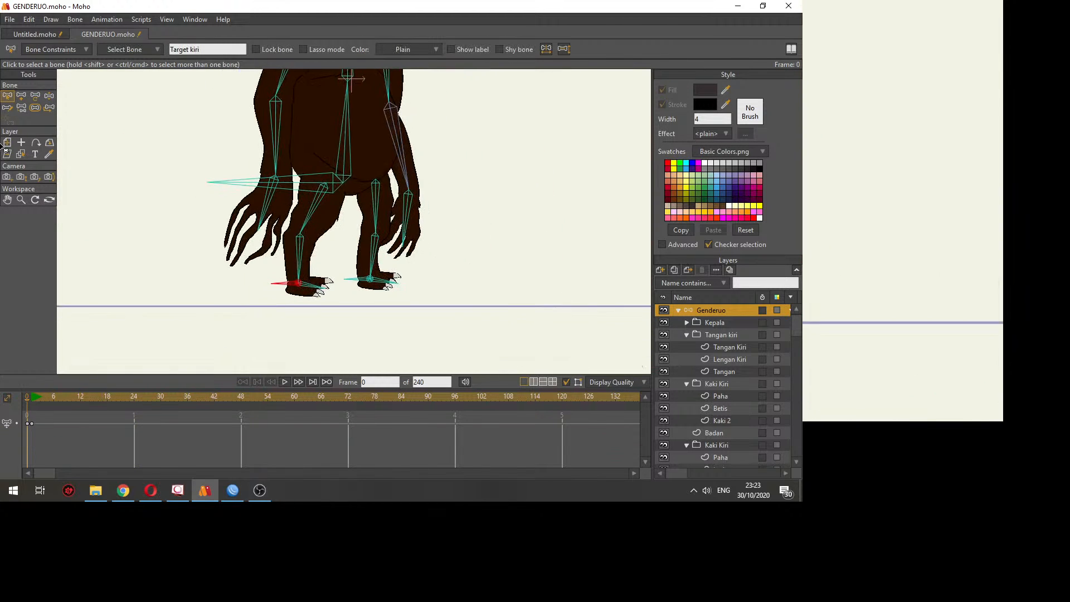
{"action": "left_click", "coordinate": [21, 107]}
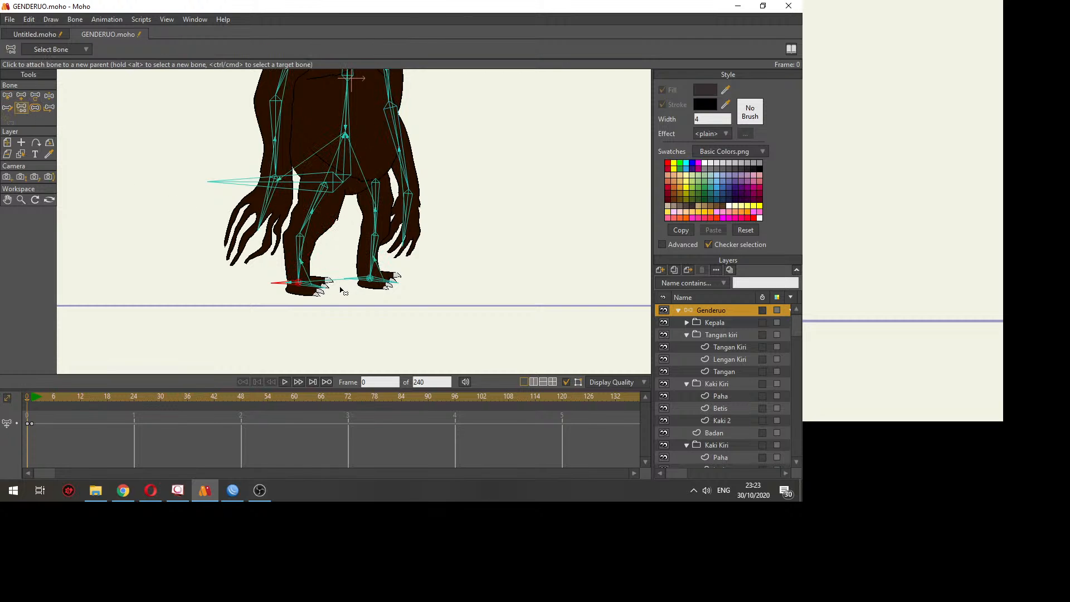
{"action": "left_click", "coordinate": [7, 96]}
{"action": "left_click", "coordinate": [363, 283]}
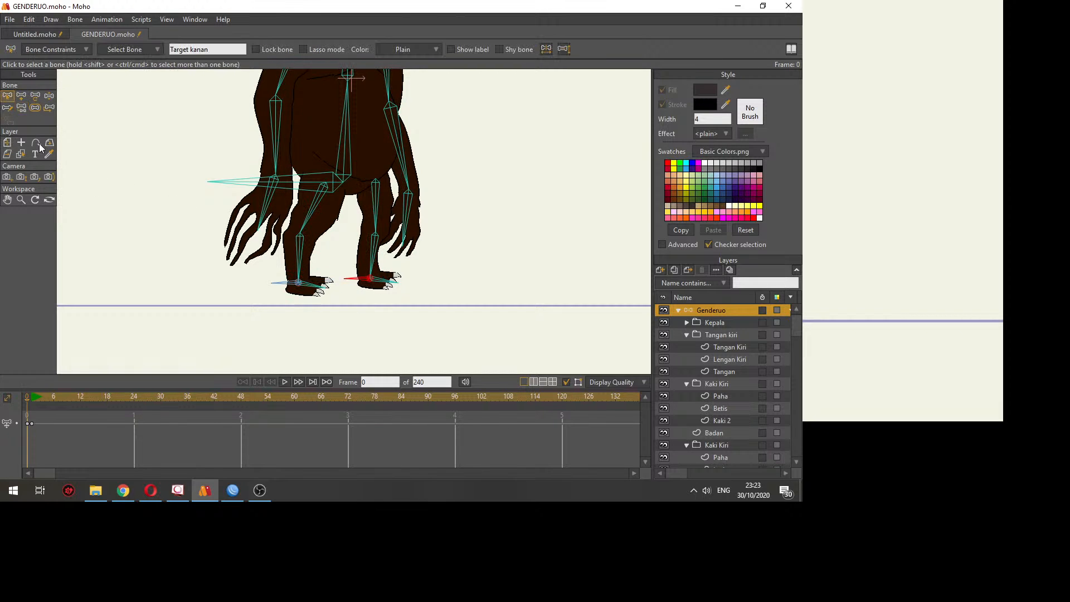
{"action": "key", "text": "p"}
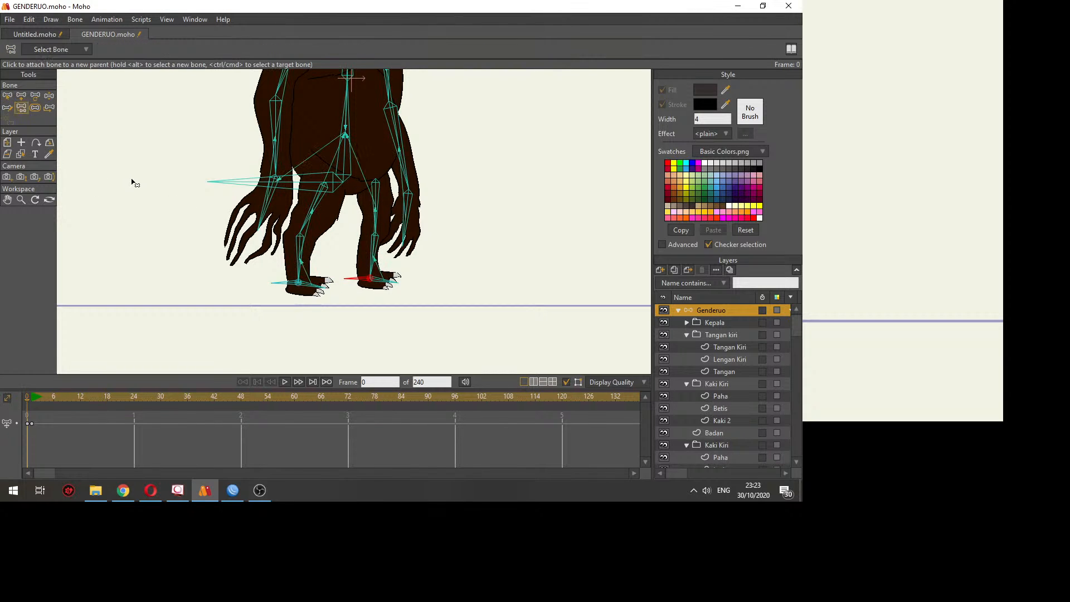
Step: Set the bone strength of both foot target bones to 0
{"action": "left_click", "coordinate": [35, 107]}
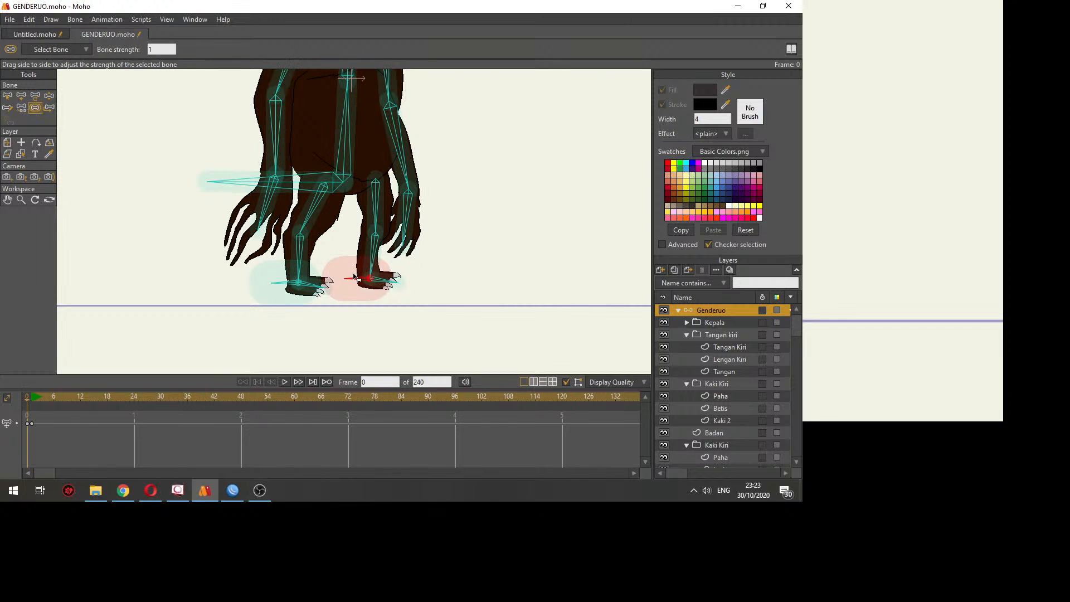
{"action": "left_click", "coordinate": [290, 287]}
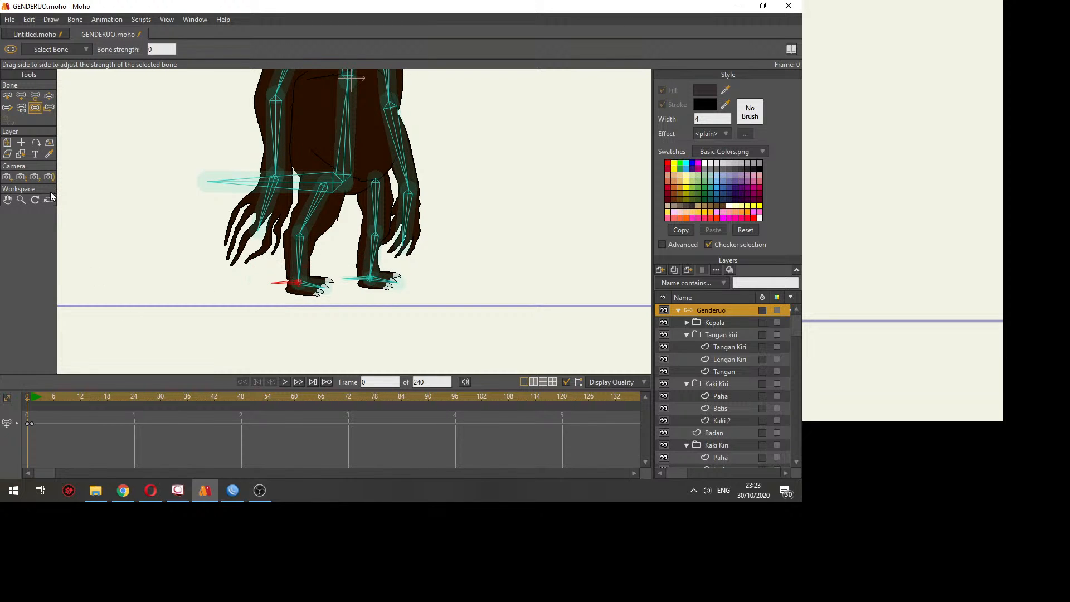
{"action": "key", "text": "b"}
Step: At frame 1, move the character's root bone to the left, outside the canvas frame
{"action": "scroll", "coordinate": [262, 247], "scroll_direction": "down", "scroll_amount": 1}
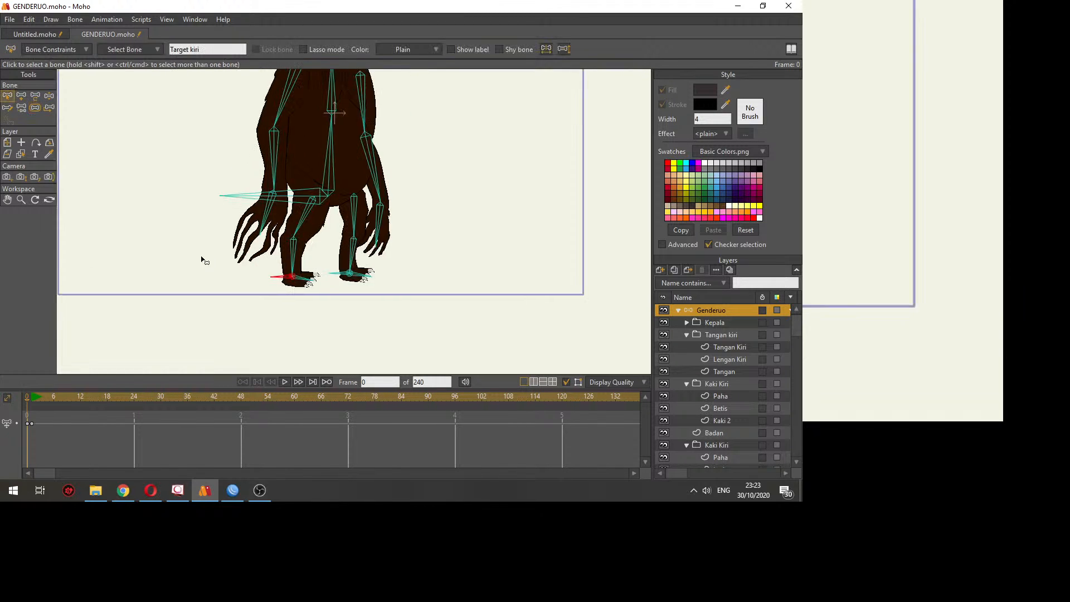
{"action": "left_click_drag", "start_coordinate": [200, 256], "coordinate": [311, 279]}
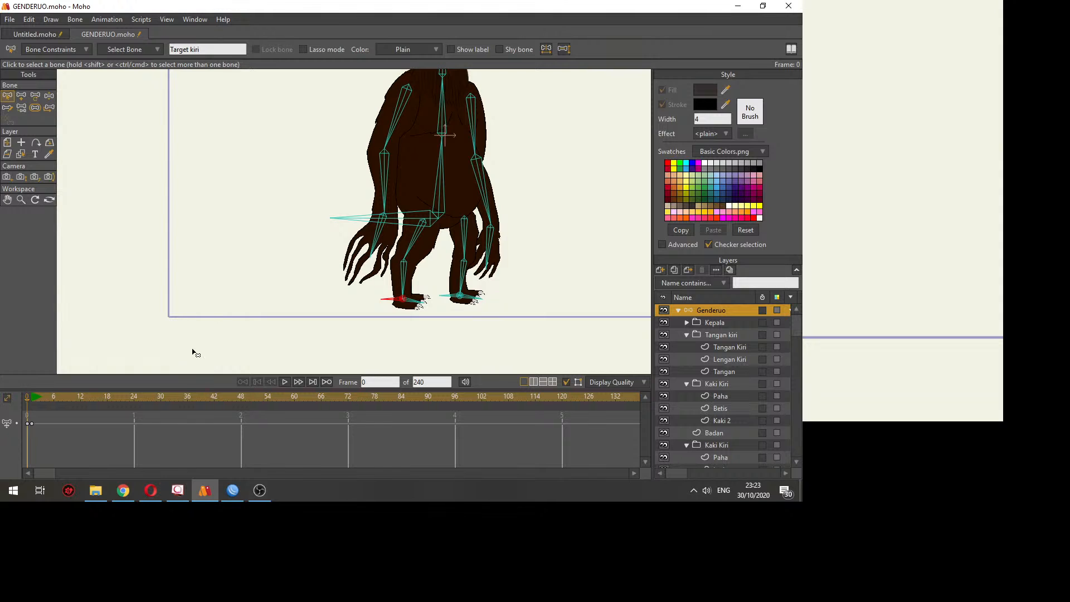
{"action": "left_click", "coordinate": [34, 400]}
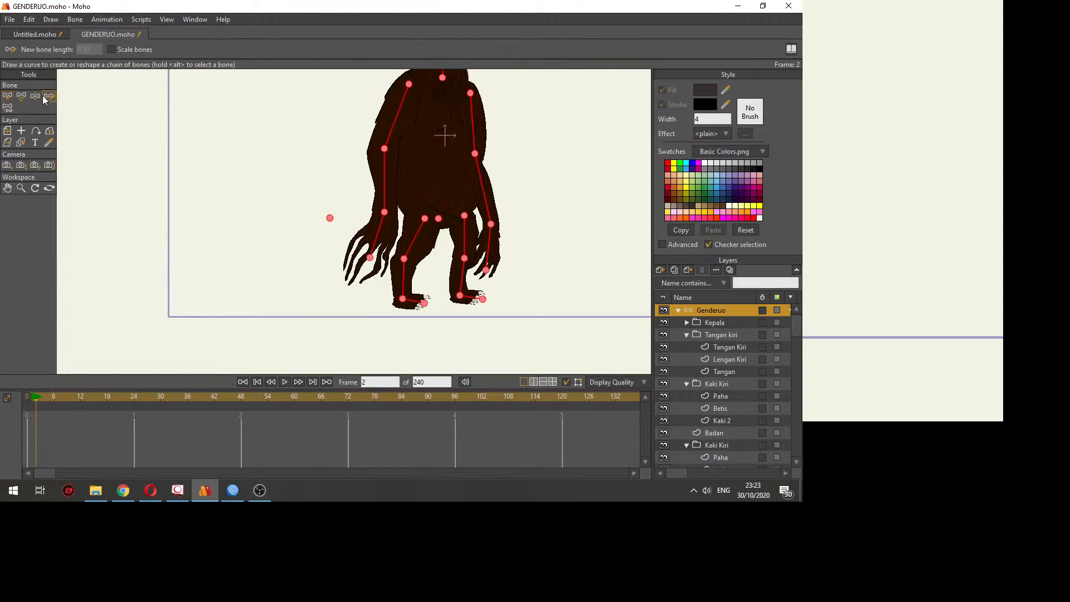
{"action": "left_click", "coordinate": [37, 96]}
{"action": "left_click", "coordinate": [29, 402]}
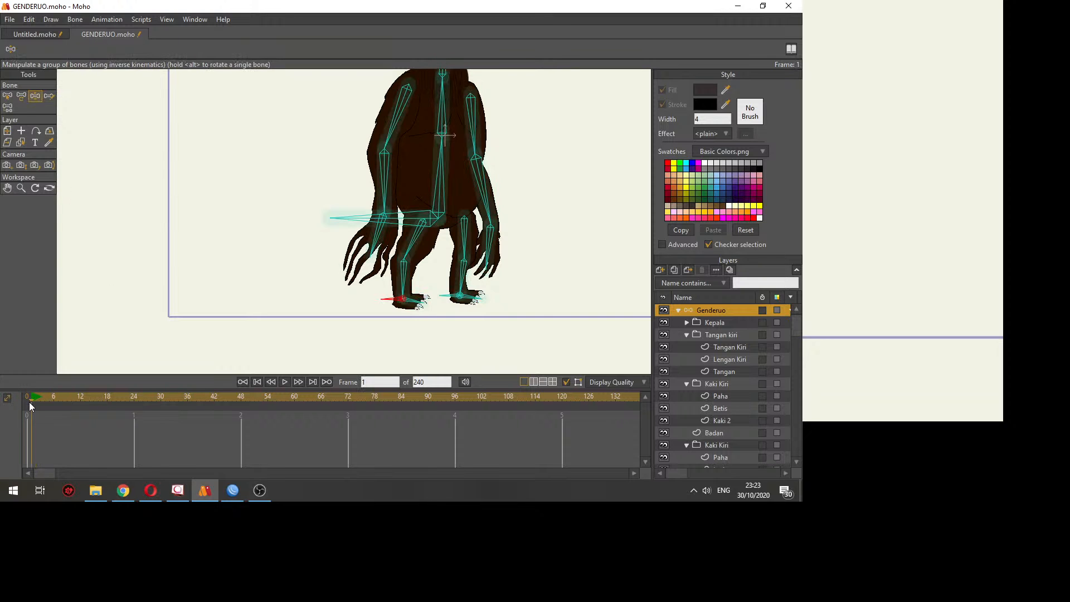
{"action": "left_click", "coordinate": [395, 217]}
{"action": "left_click_drag", "start_coordinate": [396, 217], "coordinate": [78, 218]}
Step: Try shifting both foot target bones and the root bone toward the left at frame 0
{"action": "left_click_drag", "start_coordinate": [519, 317], "coordinate": [193, 339]}
{"action": "left_click_drag", "start_coordinate": [615, 332], "coordinate": [286, 342]}
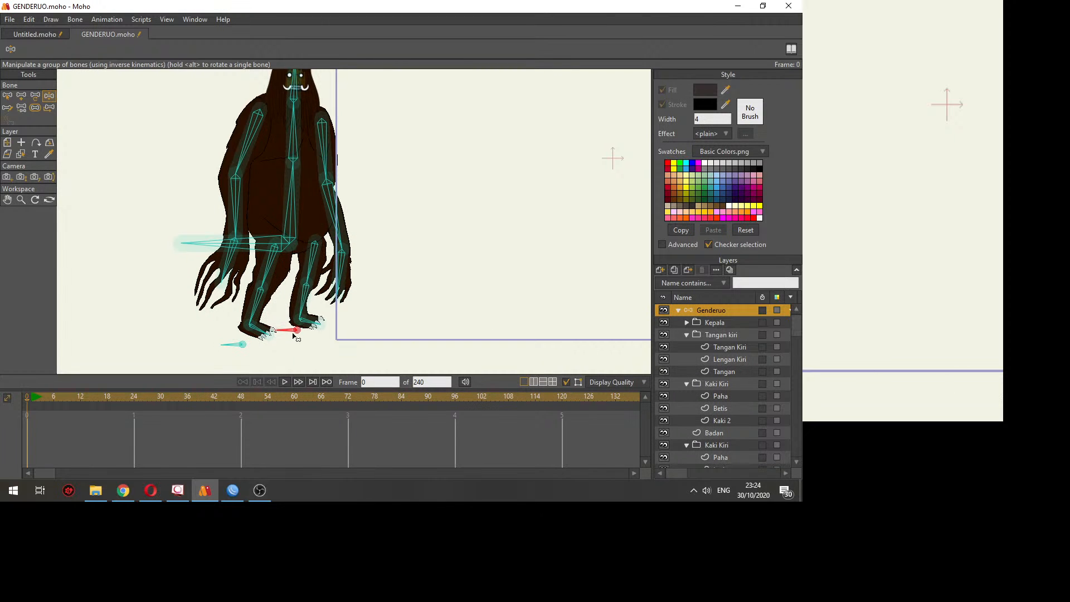
{"action": "mouse_move", "coordinate": [205, 243]}
{"action": "left_mouse_down"}
{"action": "mouse_move", "coordinate": [171, 245]}
{"action": "mouse_move", "coordinate": [189, 249]}
{"action": "left_mouse_up"}
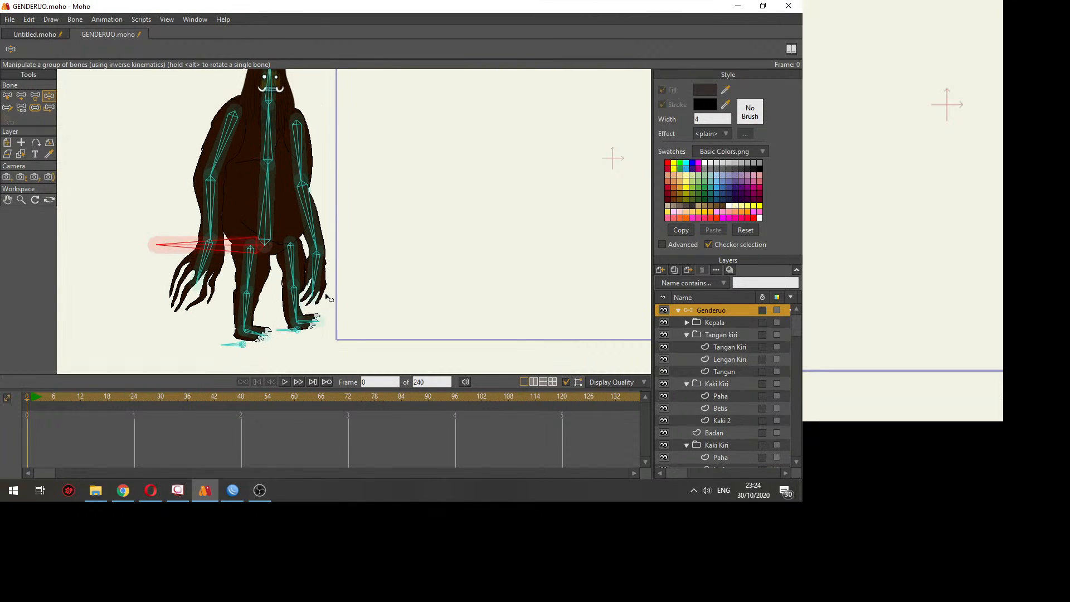
Step: At frame 1, move both foot target bones from the canvas to beneath the character's feet
{"action": "scroll", "coordinate": [329, 299], "scroll_direction": "down", "scroll_amount": 2}
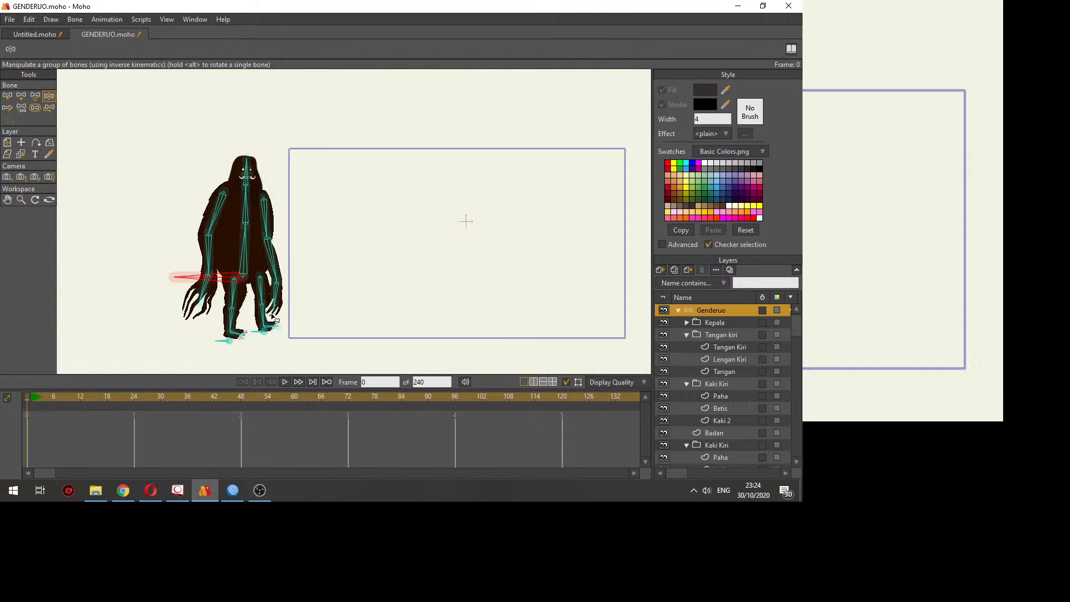
{"action": "scroll", "coordinate": [245, 340], "scroll_direction": "up", "scroll_amount": 2}
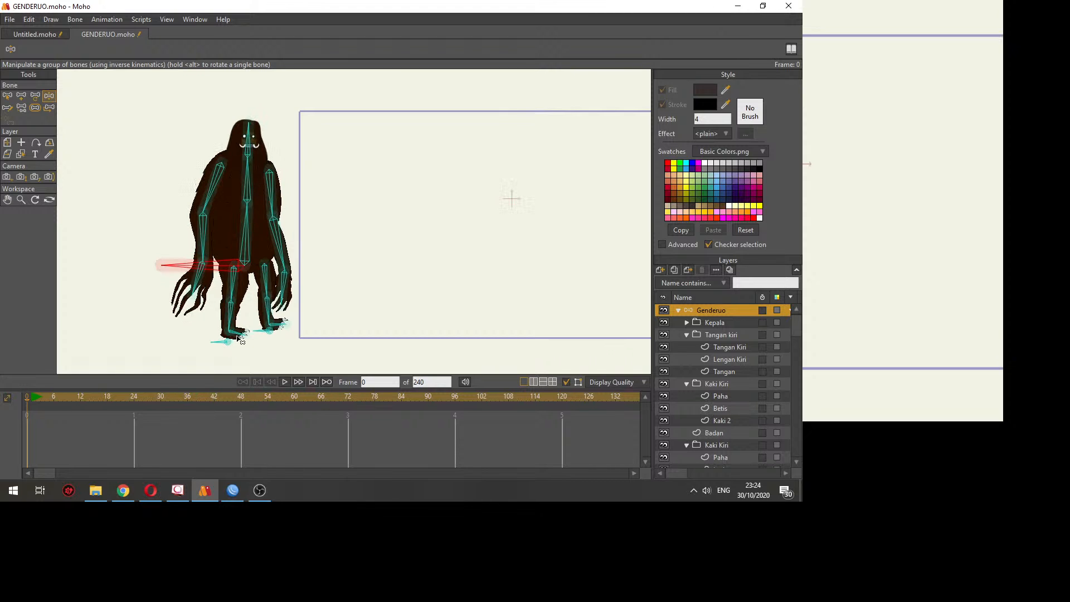
{"action": "scroll", "coordinate": [219, 323], "scroll_direction": "up", "scroll_amount": 1}
{"action": "left_click", "coordinate": [32, 399]}
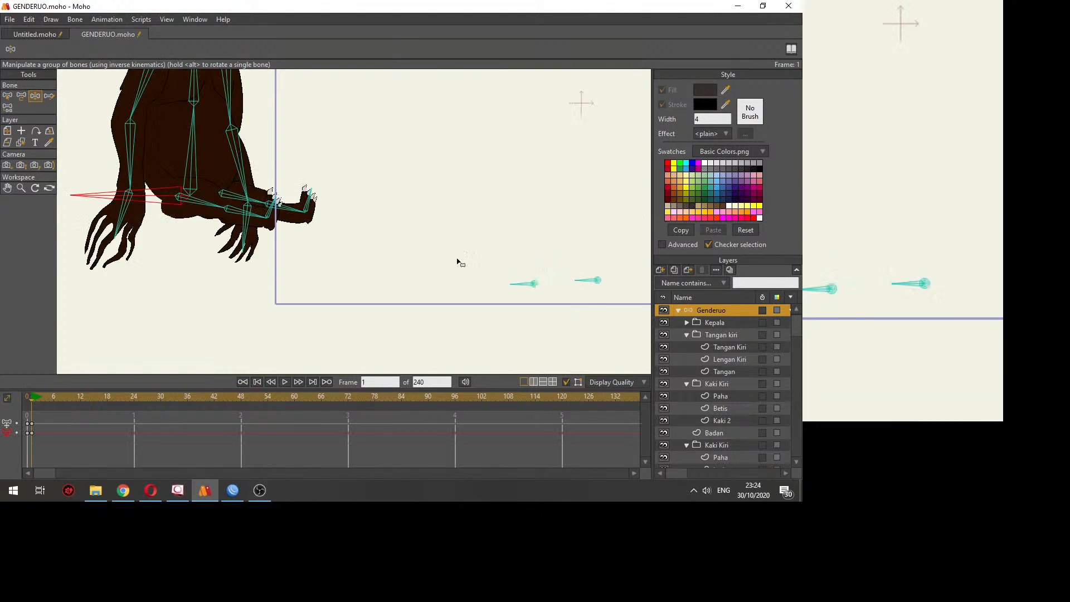
{"action": "left_click_drag", "start_coordinate": [525, 284], "coordinate": [166, 286]}
{"action": "left_click_drag", "start_coordinate": [571, 278], "coordinate": [139, 311]}
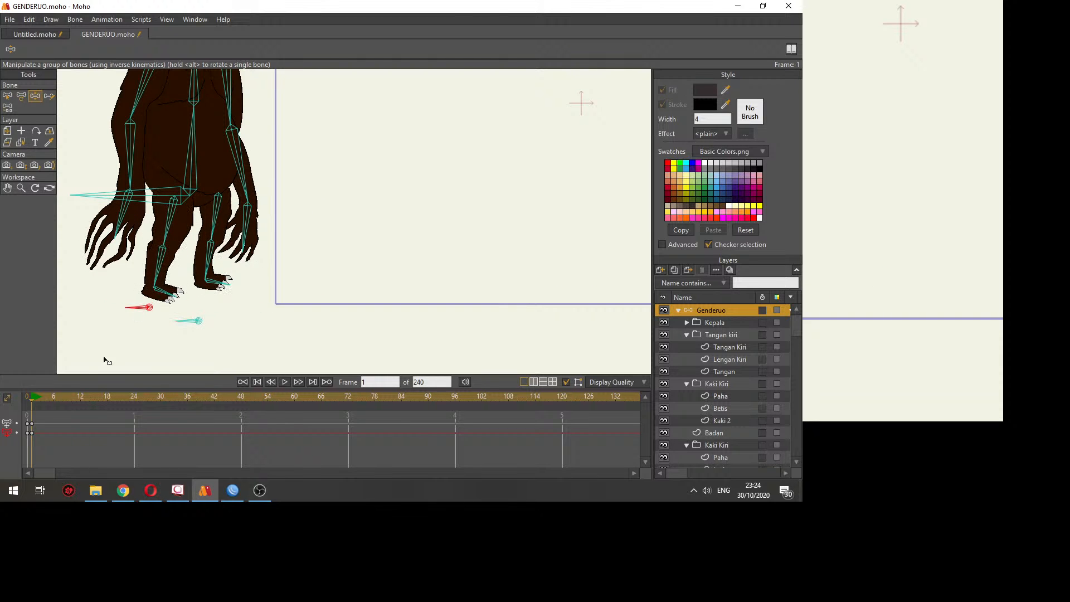
Step: At frame 24, move the root bone right and place both foot target bones so one leg steps forward and the other trails
{"action": "left_click_drag", "start_coordinate": [39, 400], "coordinate": [135, 414]}
{"action": "left_click_drag", "start_coordinate": [149, 199], "coordinate": [216, 204]}
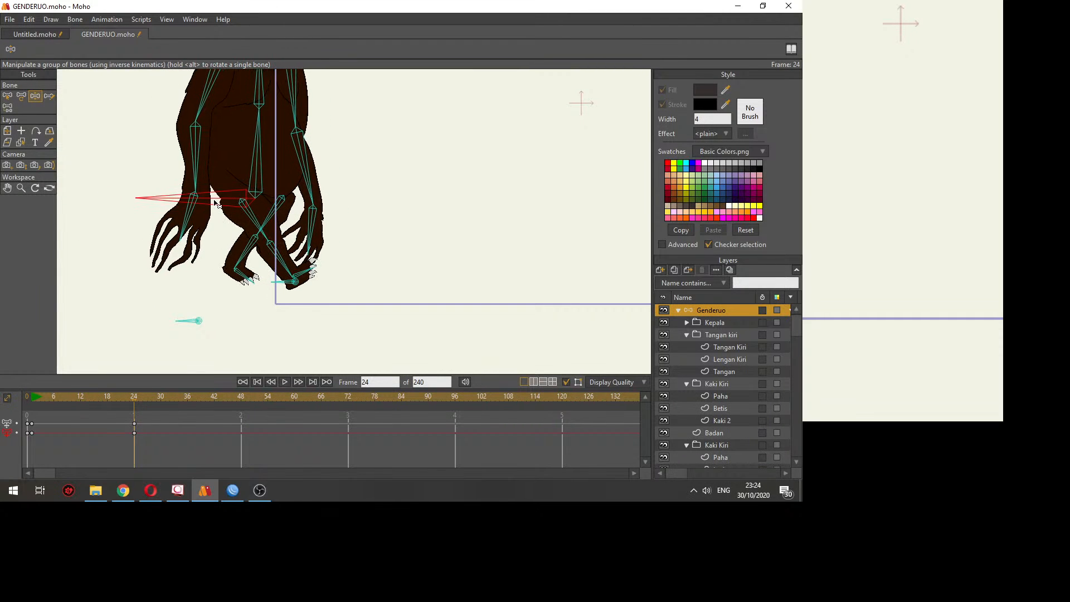
{"action": "left_click_drag", "start_coordinate": [199, 326], "coordinate": [225, 284]}
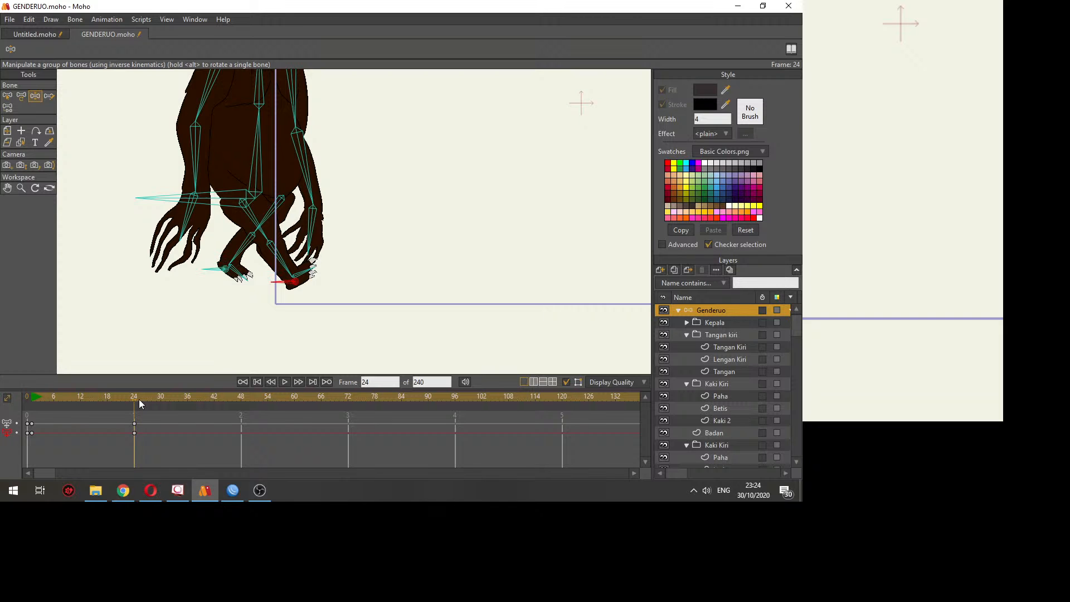
Step: Try repositioning a foot target bone at frame 12 to lift the leg mid-step, and undo each change
{"action": "left_click_drag", "start_coordinate": [138, 399], "coordinate": [82, 399]}
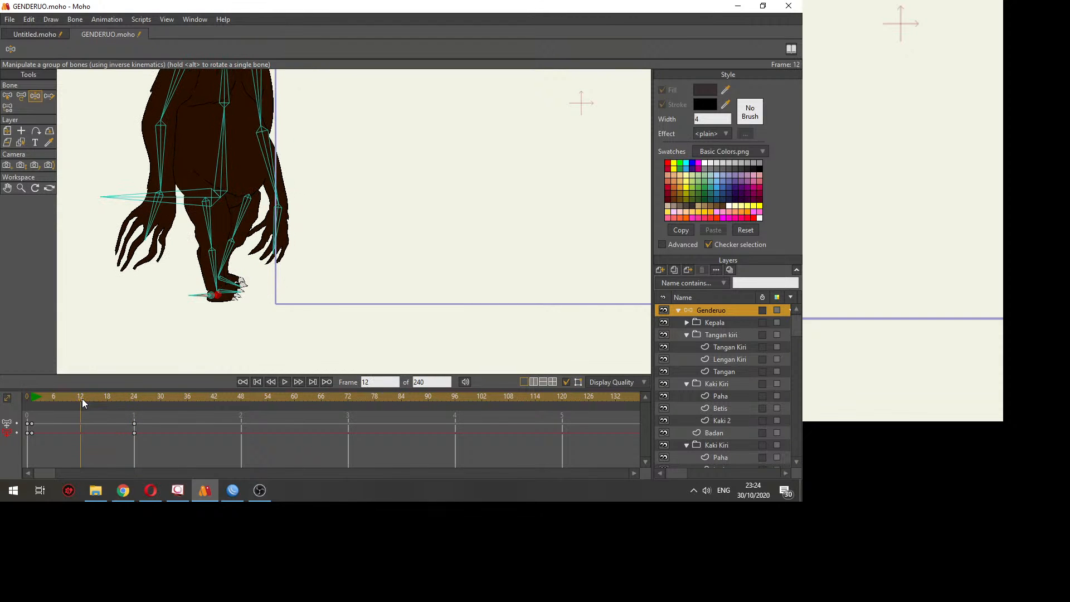
{"action": "left_click_drag", "start_coordinate": [203, 294], "coordinate": [199, 279]}
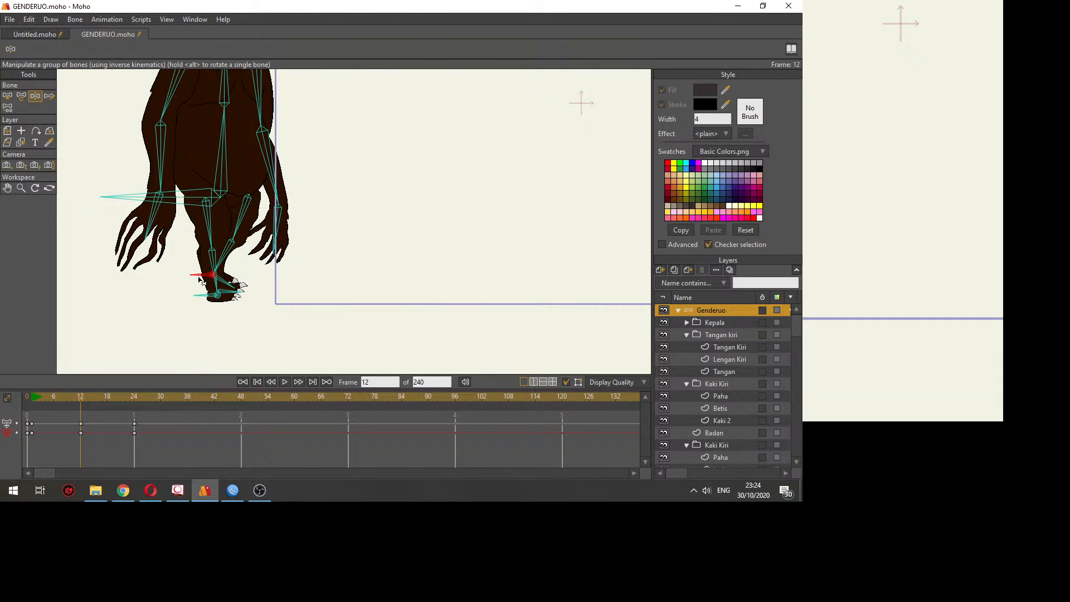
{"action": "key", "text": "ctrl+z"}
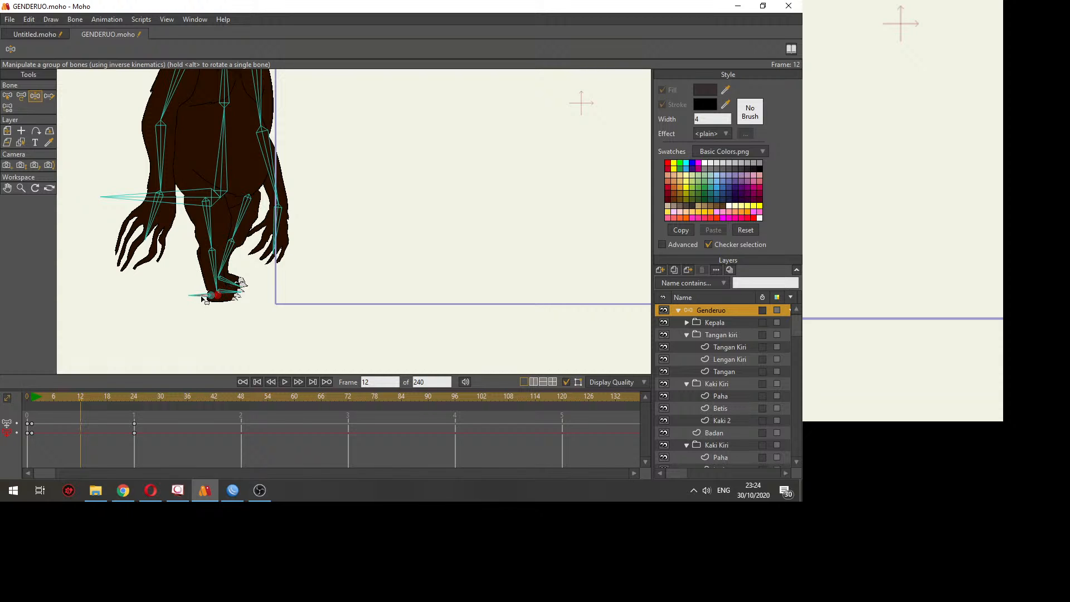
{"action": "mouse_move", "coordinate": [202, 298]}
{"action": "left_mouse_down"}
{"action": "mouse_move", "coordinate": [179, 274]}
{"action": "mouse_move", "coordinate": [171, 312]}
{"action": "mouse_move", "coordinate": [234, 278]}
{"action": "mouse_move", "coordinate": [311, 346]}
{"action": "mouse_move", "coordinate": [271, 267]}
{"action": "mouse_move", "coordinate": [273, 223]}
{"action": "mouse_move", "coordinate": [321, 281]}
{"action": "mouse_move", "coordinate": [204, 301]}
{"action": "mouse_move", "coordinate": [90, 341]}
{"action": "mouse_move", "coordinate": [112, 247]}
{"action": "left_mouse_up"}
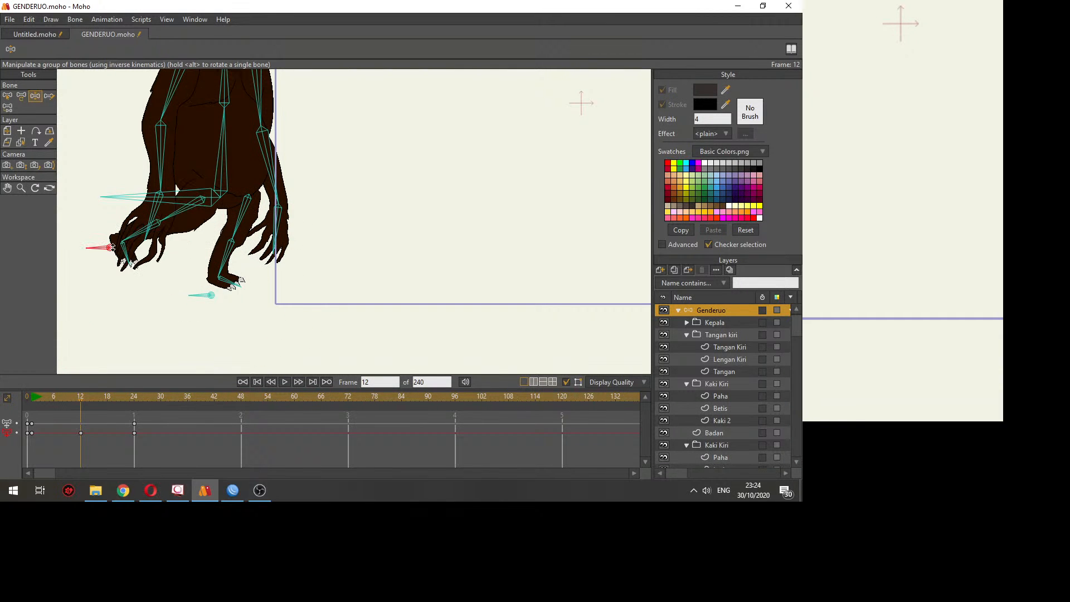
{"action": "key", "text": "ctrl+z"}
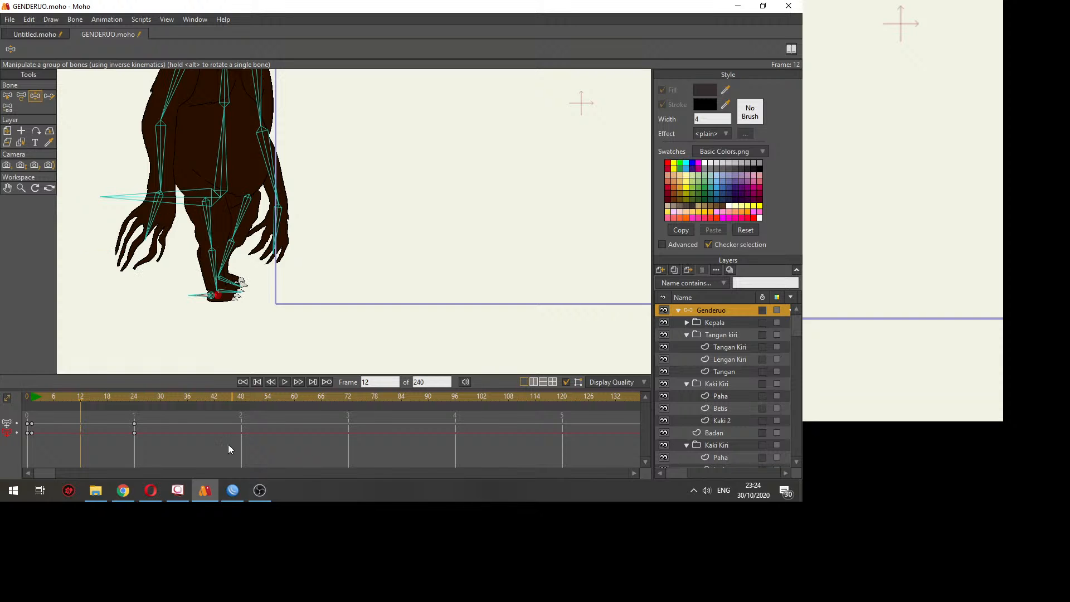
Step: Key the pose at frame 25, and at frame 48 move the root bone right and the trailing foot target ahead of the body
{"action": "left_click_drag", "start_coordinate": [92, 396], "coordinate": [138, 406]}
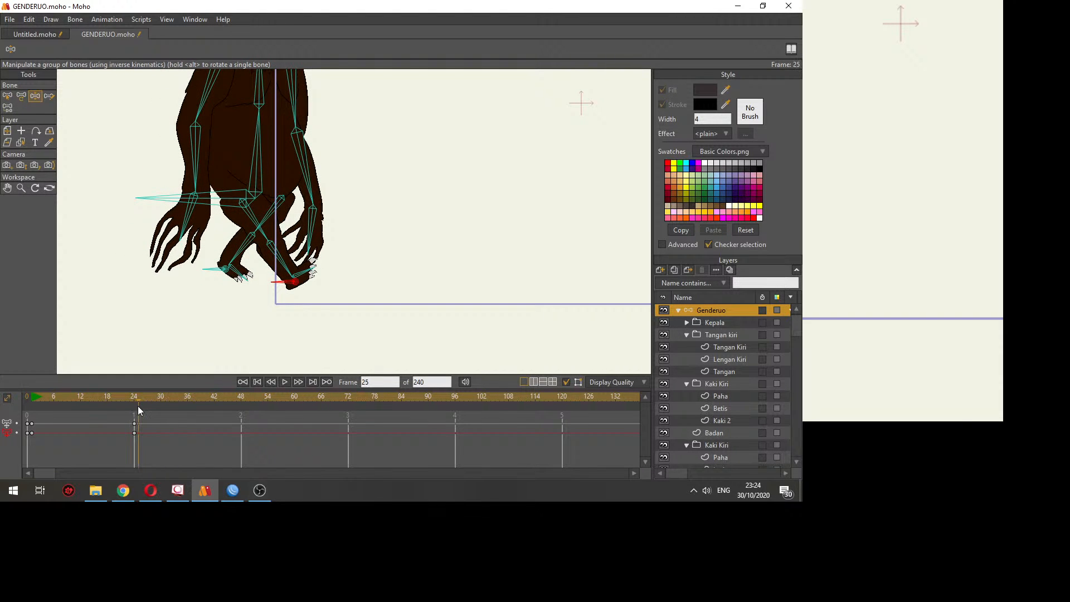
{"action": "left_click", "coordinate": [234, 288]}
{"action": "left_click_drag", "start_coordinate": [158, 400], "coordinate": [240, 403]}
{"action": "left_click_drag", "start_coordinate": [225, 212], "coordinate": [318, 198]}
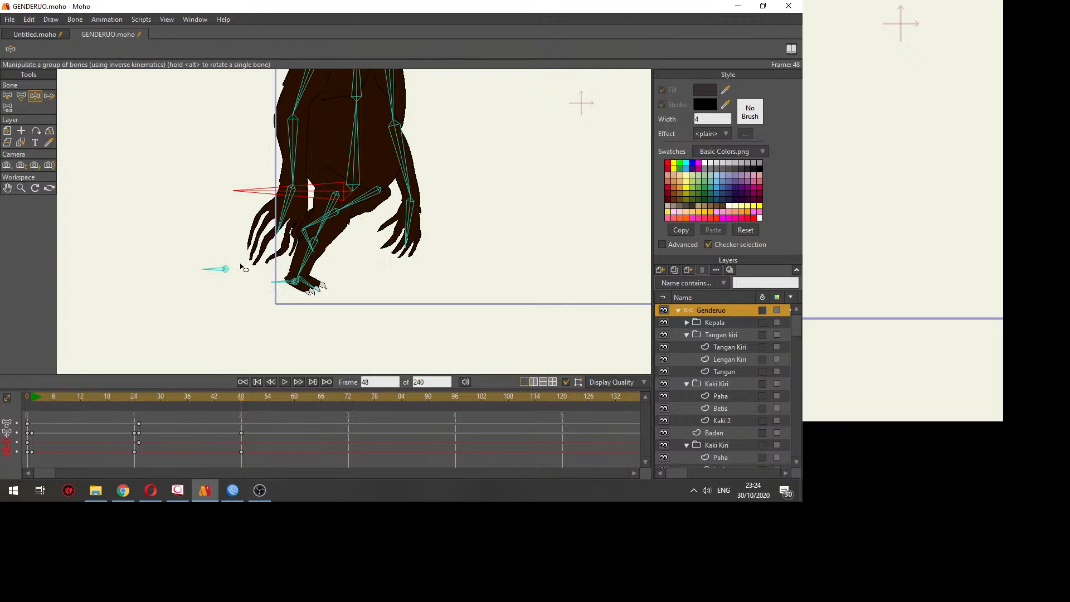
{"action": "left_click_drag", "start_coordinate": [212, 278], "coordinate": [407, 273]}
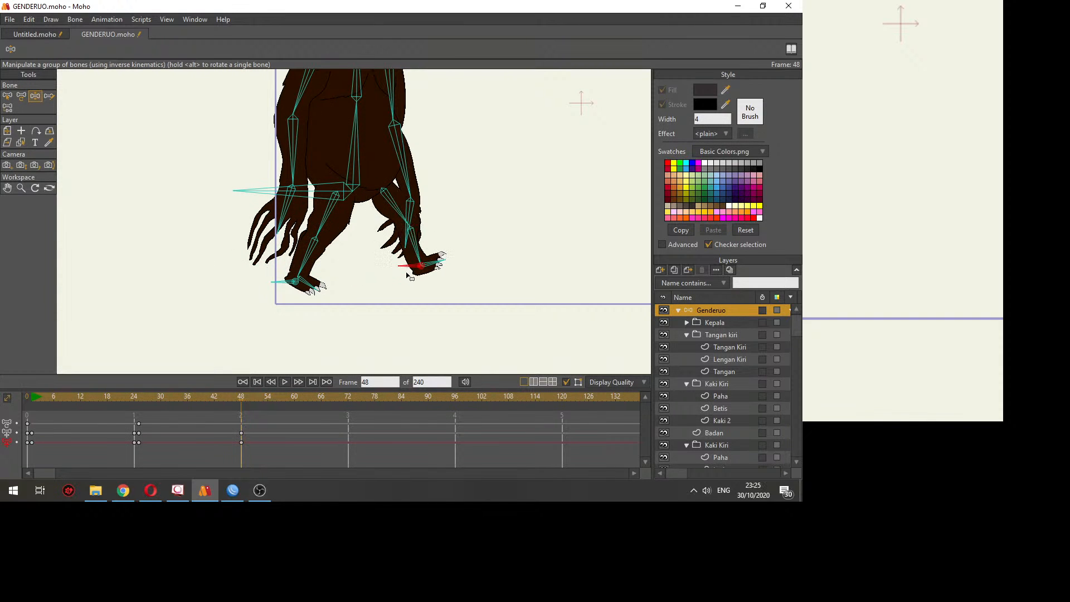
Step: Play back the walk from the beginning through frame 48 with the whole character in view
{"action": "left_click", "coordinate": [307, 205]}
{"action": "left_click_drag", "start_coordinate": [243, 415], "coordinate": [210, 406]}
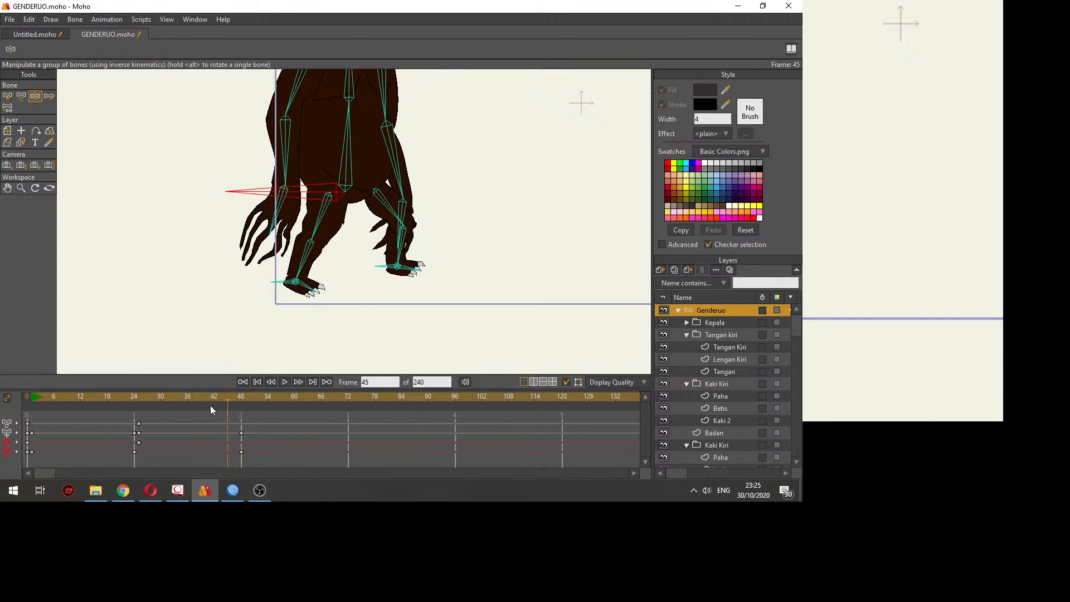
{"action": "left_click", "coordinate": [30, 425]}
{"action": "key", "text": "space"}
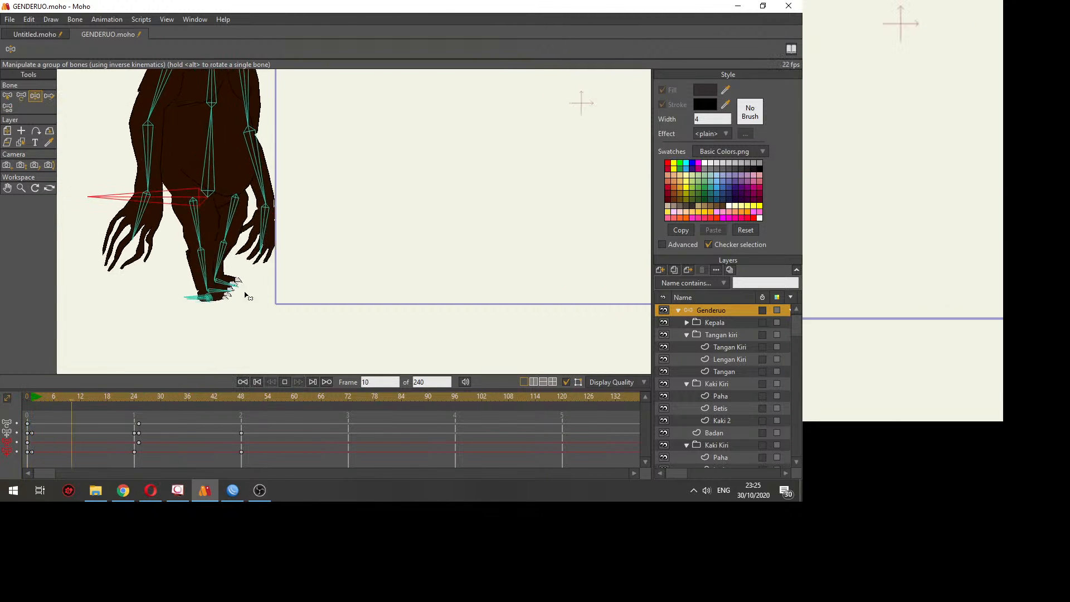
{"action": "scroll", "coordinate": [259, 284], "scroll_direction": "down", "scroll_amount": 2}
{"action": "key", "text": "space"}
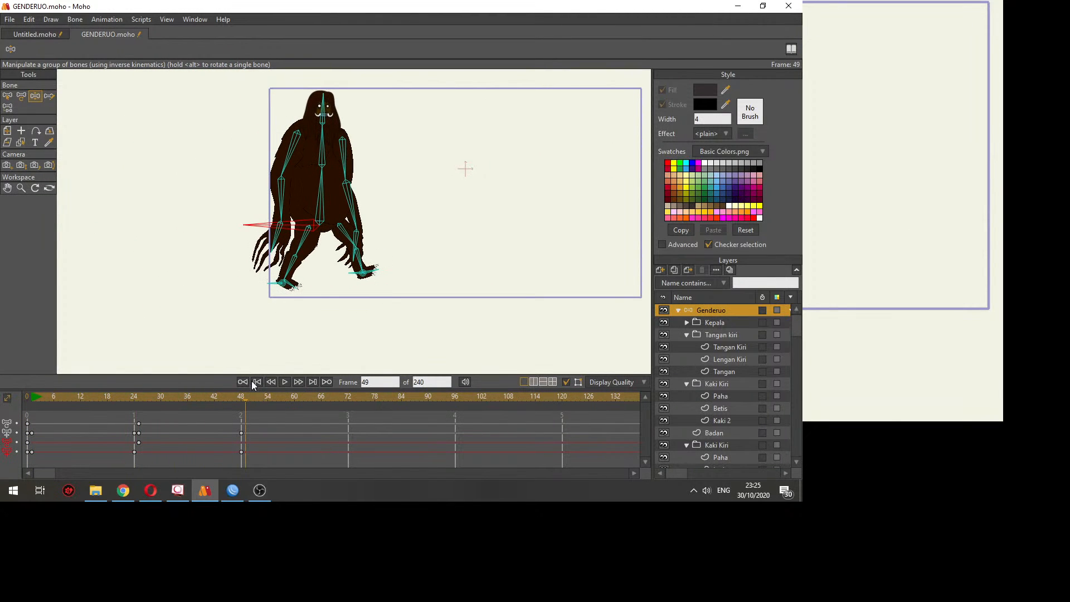
Step: Key the front foot target, root, torso and leg bones in their current pose at frame 49
{"action": "left_click", "coordinate": [244, 415]}
{"action": "left_click", "coordinate": [361, 273]}
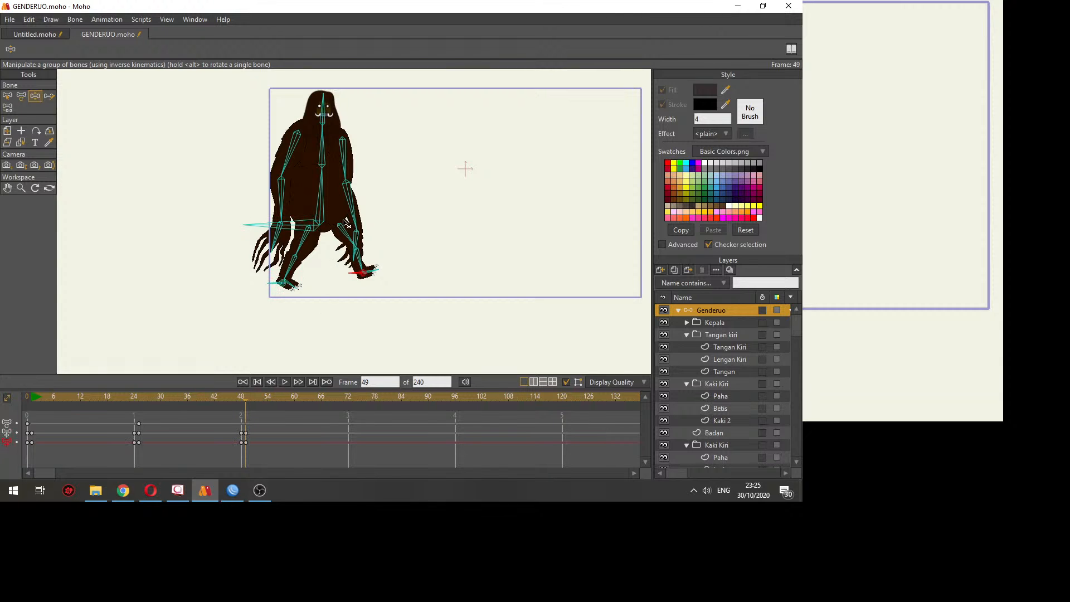
{"action": "left_click", "coordinate": [318, 208]}
{"action": "left_click", "coordinate": [302, 225]}
{"action": "left_click", "coordinate": [344, 232]}
Step: At frame 72, bring the rear foot target forward past the other foot and shift the root bone right to follow
{"action": "left_click", "coordinate": [348, 399]}
{"action": "left_click_drag", "start_coordinate": [277, 283], "coordinate": [403, 251]}
{"action": "left_click_drag", "start_coordinate": [292, 222], "coordinate": [356, 223]}
{"action": "left_click", "coordinate": [412, 269]}
{"action": "mouse_move", "coordinate": [413, 269]}
{"action": "left_mouse_down"}
{"action": "mouse_move", "coordinate": [405, 275]}
{"action": "mouse_move", "coordinate": [422, 276]}
{"action": "left_mouse_up"}
{"action": "left_click_drag", "start_coordinate": [337, 224], "coordinate": [362, 226]}
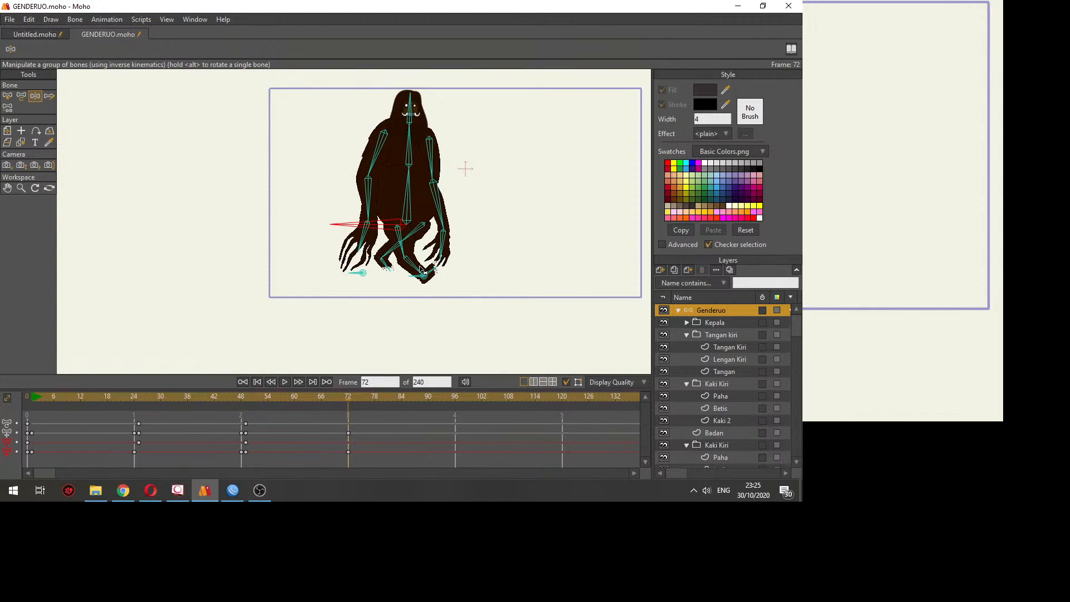
{"action": "left_click_drag", "start_coordinate": [420, 270], "coordinate": [417, 274]}
{"action": "left_click_drag", "start_coordinate": [356, 226], "coordinate": [373, 228]}
Step: Play the animation from the start to review the walk through frame 72
{"action": "left_click_drag", "start_coordinate": [306, 402], "coordinate": [295, 406]}
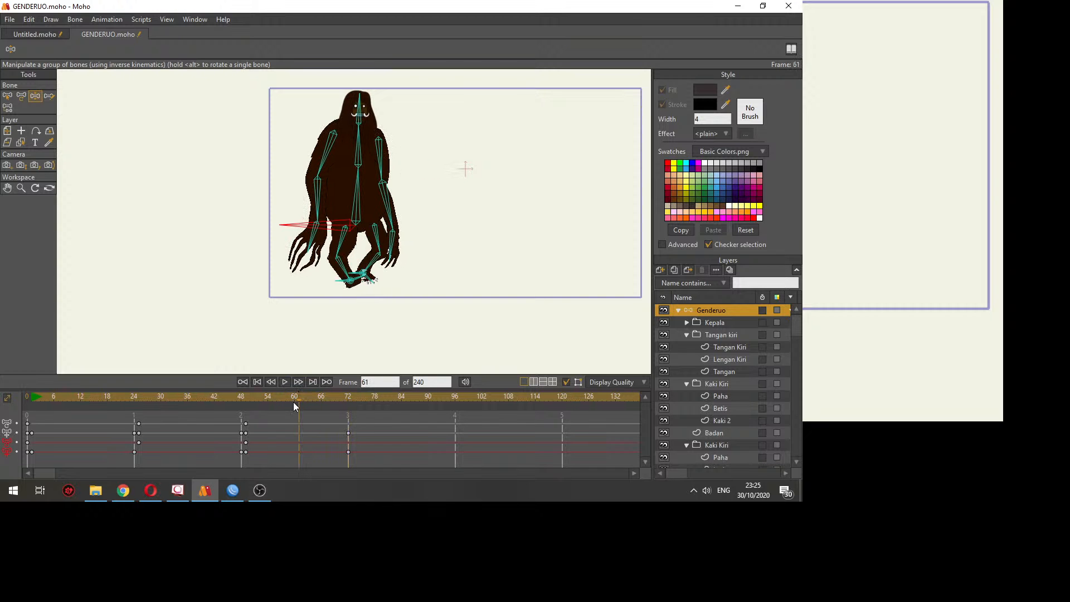
{"action": "left_click", "coordinate": [26, 398]}
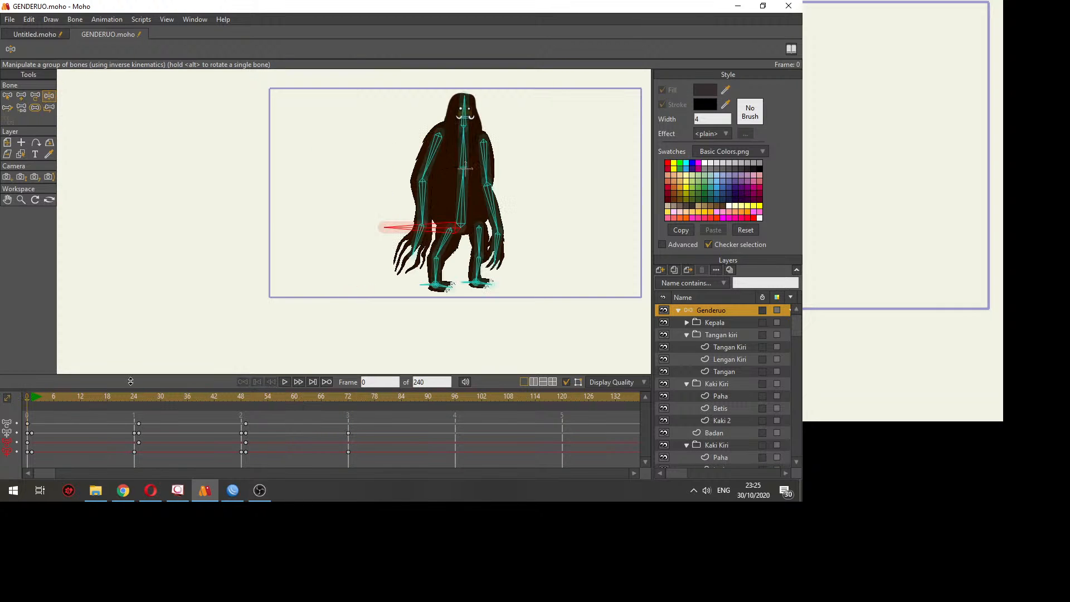
{"action": "key", "text": "space"}
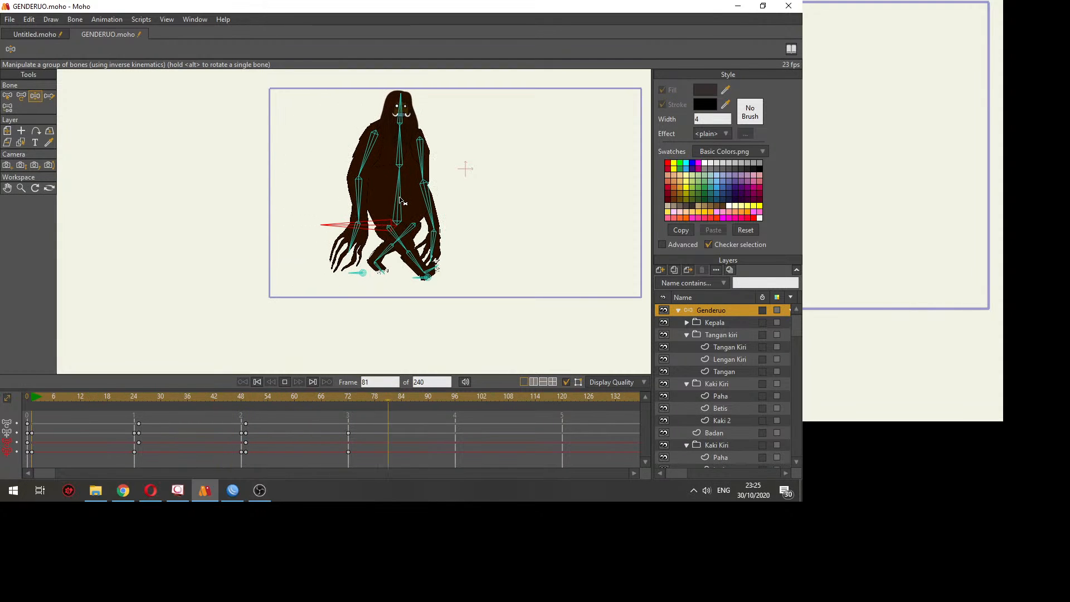
{"action": "key", "text": "space"}
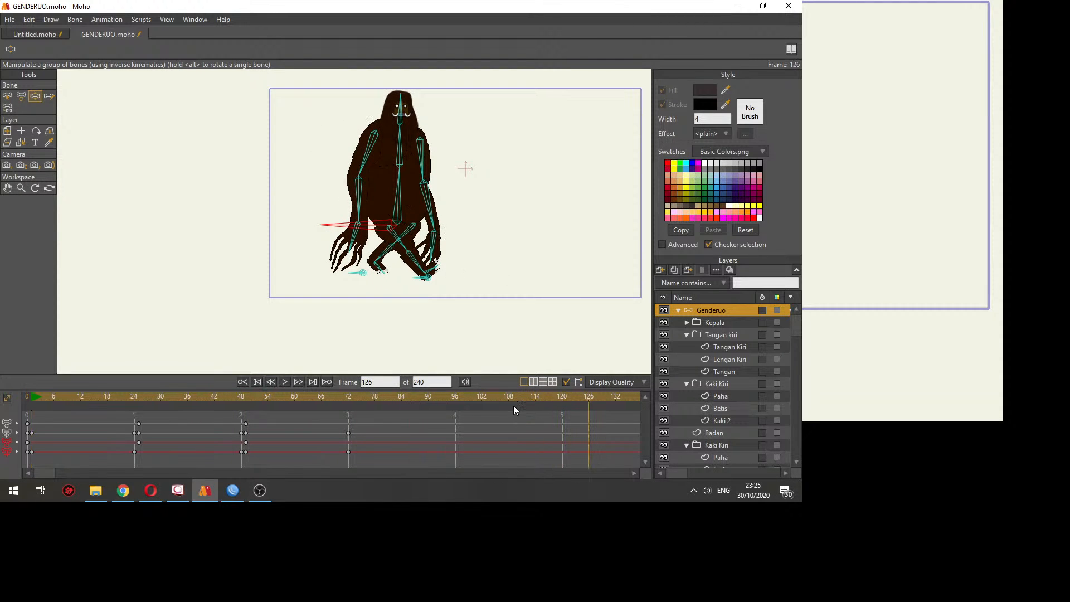
Step: At frame 73, key both foot targets and the root, leg and arm bones in their current pose
{"action": "left_click_drag", "start_coordinate": [341, 406], "coordinate": [349, 409]}
{"action": "left_click_drag", "start_coordinate": [355, 397], "coordinate": [353, 397]}
{"action": "left_click", "coordinate": [427, 277]}
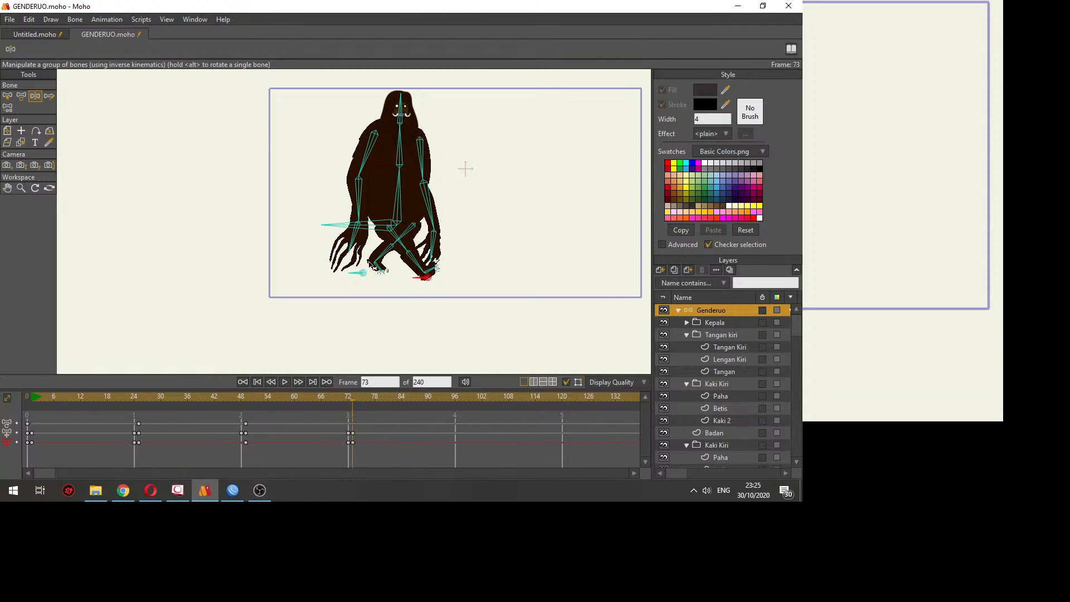
{"action": "left_click", "coordinate": [362, 272]}
{"action": "left_click", "coordinate": [378, 224]}
{"action": "left_click", "coordinate": [386, 249]}
{"action": "left_click", "coordinate": [359, 206]}
{"action": "left_click", "coordinate": [421, 216]}
Step: At frame 96, move the rear foot target forward, shift the root bone right, and lower it slightly to settle the stance
{"action": "left_click_drag", "start_coordinate": [385, 398], "coordinate": [449, 402]}
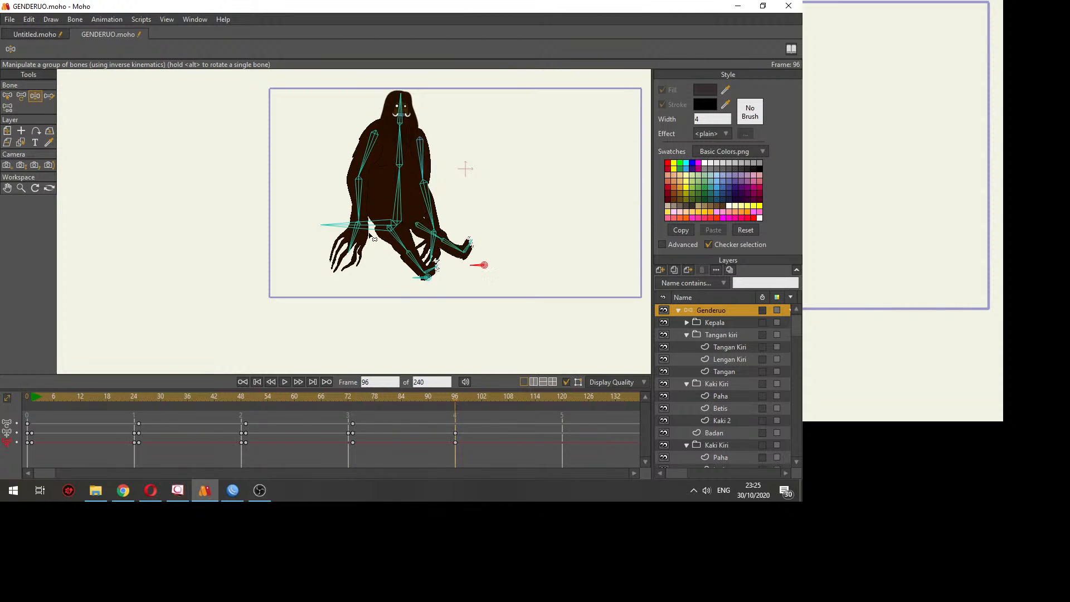
{"action": "left_click_drag", "start_coordinate": [385, 226], "coordinate": [448, 232]}
{"action": "scroll", "coordinate": [451, 225], "scroll_direction": "down", "scroll_amount": 2}
{"action": "left_click", "coordinate": [433, 266]}
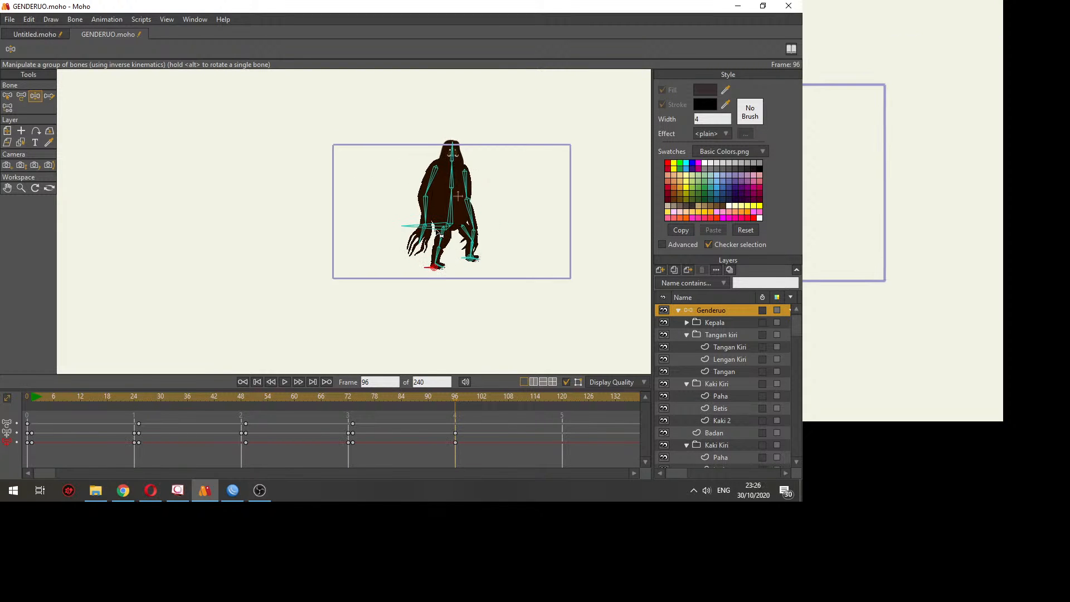
{"action": "left_click_drag", "start_coordinate": [439, 232], "coordinate": [440, 240]}
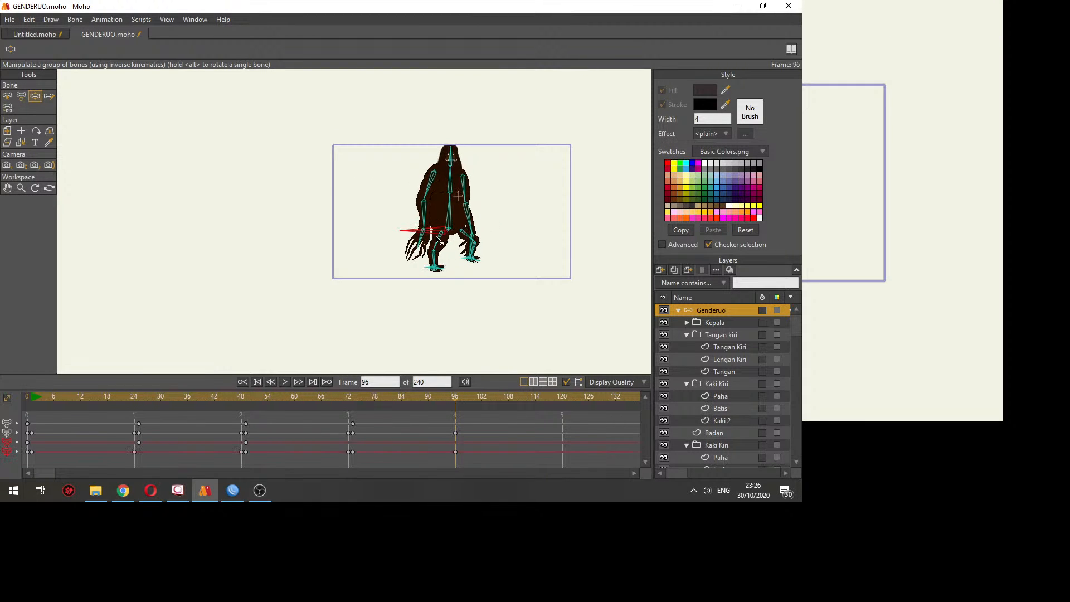
Step: At frame 97, key the rear foot target and the torso, arm, leg and head bones in their current pose
{"action": "left_click_drag", "start_coordinate": [406, 314], "coordinate": [371, 327]}
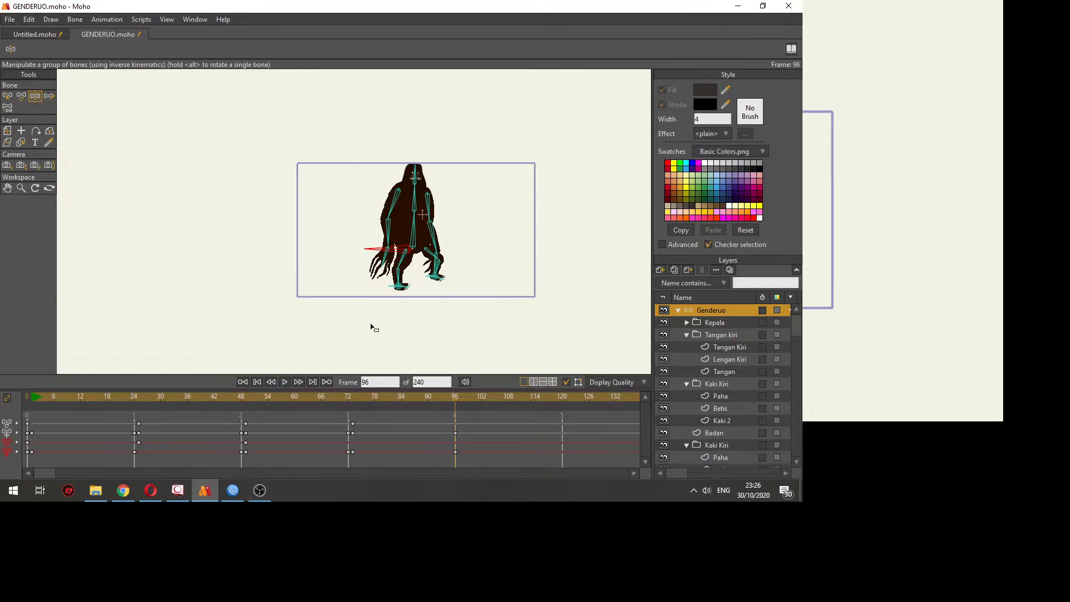
{"action": "left_click_drag", "start_coordinate": [209, 348], "coordinate": [175, 350]}
{"action": "scroll", "coordinate": [253, 307], "scroll_direction": "up", "scroll_amount": 2}
{"action": "left_click_drag", "start_coordinate": [390, 279], "coordinate": [346, 277]}
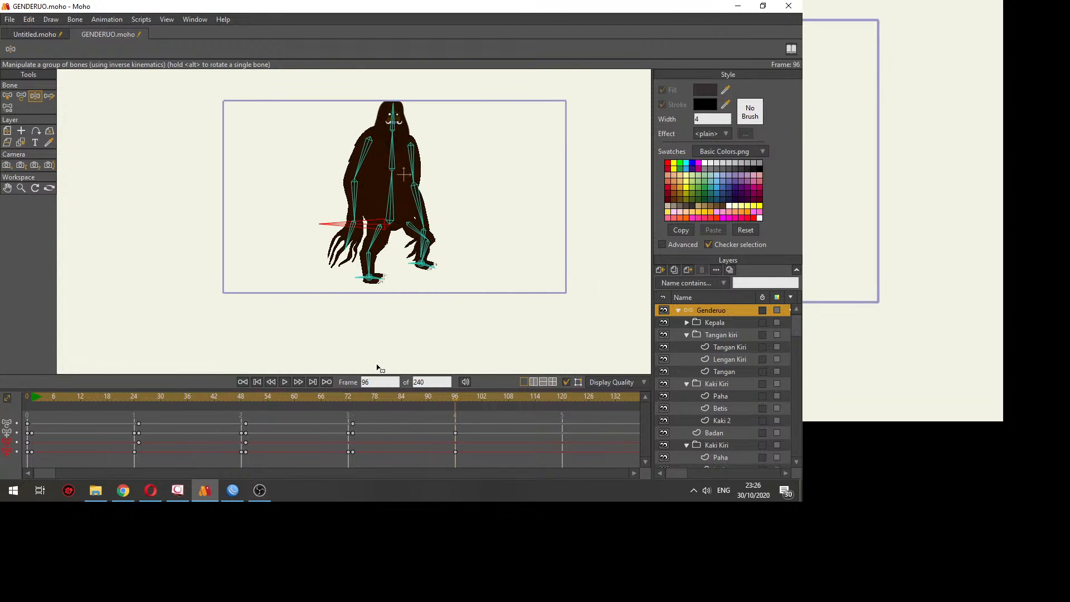
{"action": "left_click", "coordinate": [459, 397]}
{"action": "left_click", "coordinate": [362, 273]}
{"action": "left_click", "coordinate": [383, 205]}
{"action": "left_click", "coordinate": [352, 204]}
{"action": "left_click", "coordinate": [361, 228]}
{"action": "left_click", "coordinate": [409, 237]}
{"action": "left_click", "coordinate": [422, 218]}
{"action": "left_click", "coordinate": [392, 165]}
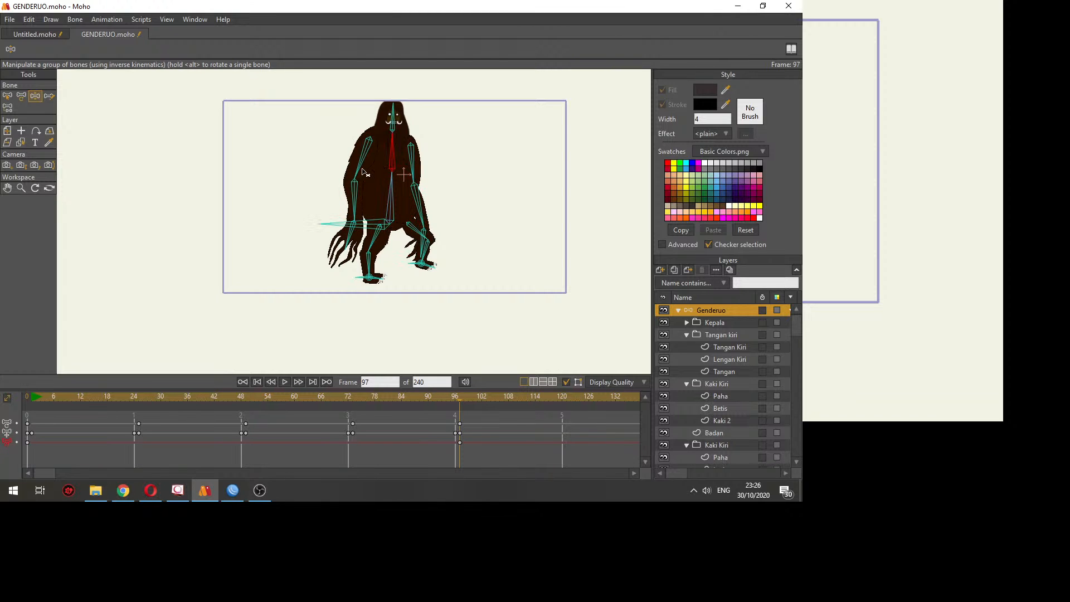
{"action": "left_click", "coordinate": [393, 119]}
Step: Animate the front arm waving by raising it at frame 120, lowering it outstretched at frame 139, and raising it again at frame 156
{"action": "left_click_drag", "start_coordinate": [477, 400], "coordinate": [562, 412]}
{"action": "left_click_drag", "start_coordinate": [426, 210], "coordinate": [462, 194]}
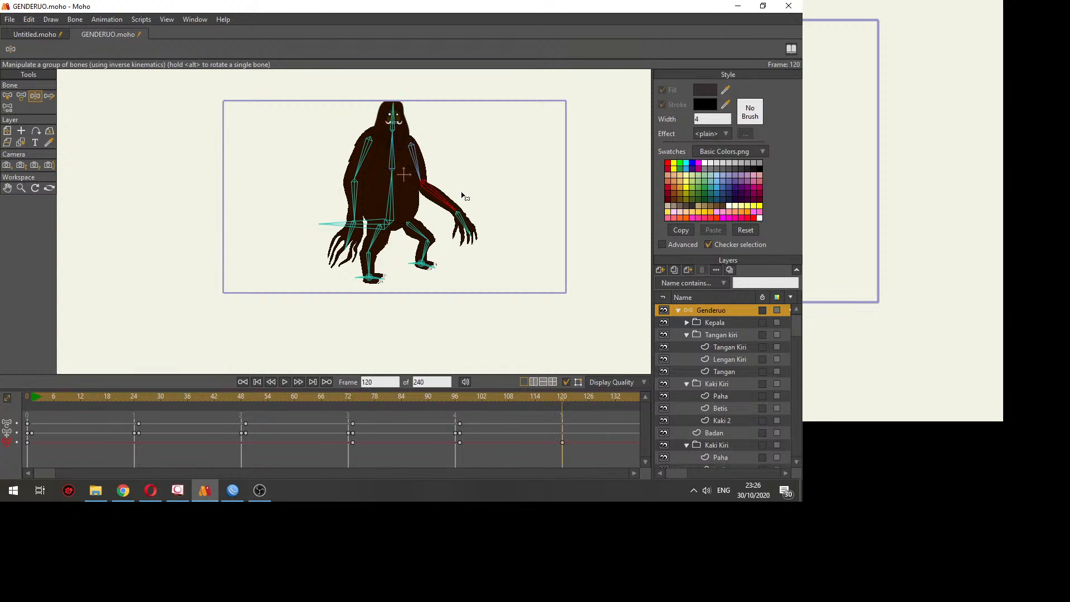
{"action": "mouse_move", "coordinate": [579, 397]}
{"action": "left_mouse_down"}
{"action": "mouse_move", "coordinate": [640, 409]}
{"action": "mouse_move", "coordinate": [579, 406]}
{"action": "left_mouse_up"}
{"action": "left_click_drag", "start_coordinate": [455, 131], "coordinate": [492, 169]}
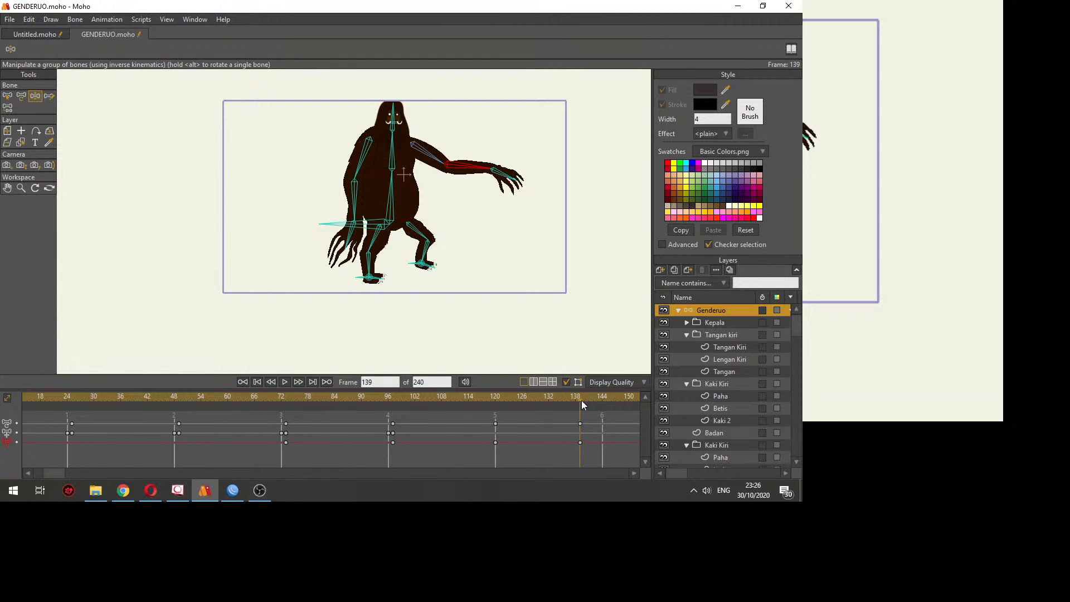
{"action": "mouse_move", "coordinate": [581, 400]}
{"action": "left_mouse_down"}
{"action": "mouse_move", "coordinate": [606, 396]}
{"action": "mouse_move", "coordinate": [591, 408]}
{"action": "left_mouse_up"}
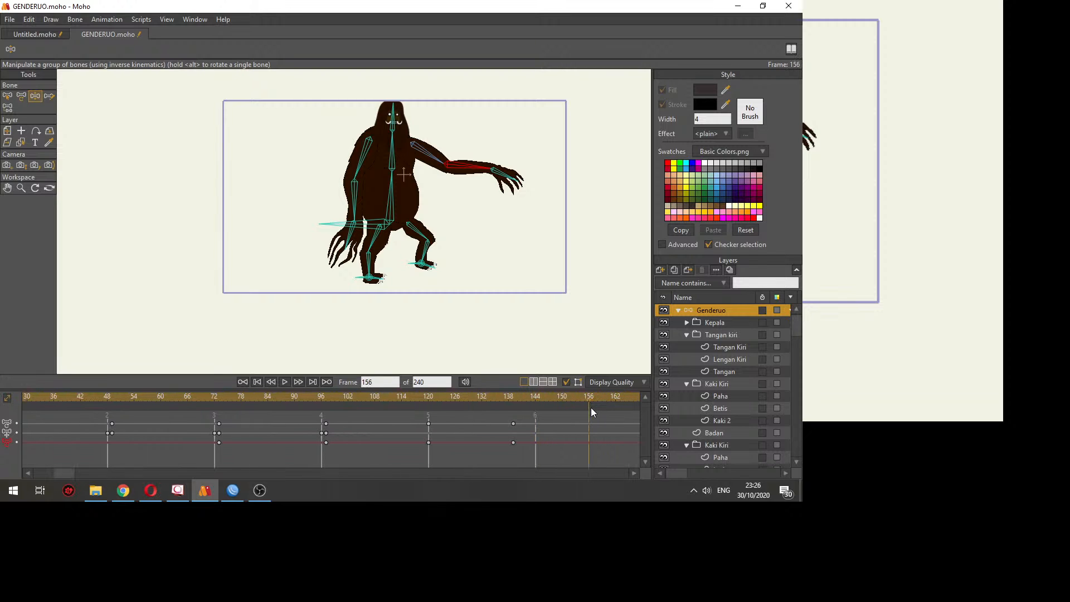
{"action": "left_click_drag", "start_coordinate": [466, 171], "coordinate": [459, 122]}
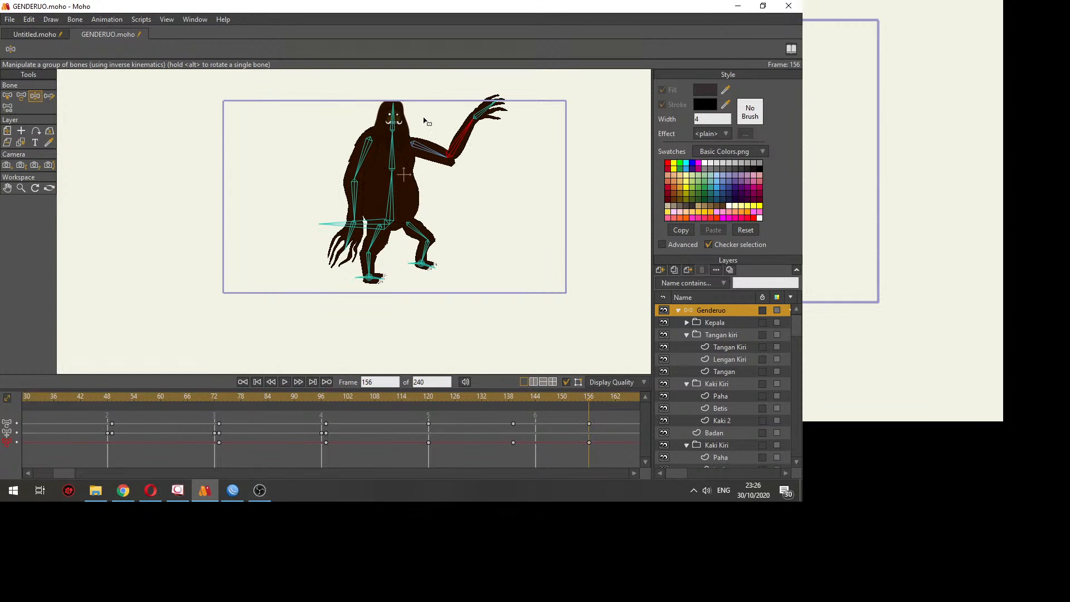
Step: Key the head bone at frame 120, tilt it left at frame 132 and right at frame 144, and return to frame 1
{"action": "left_click", "coordinate": [427, 399]}
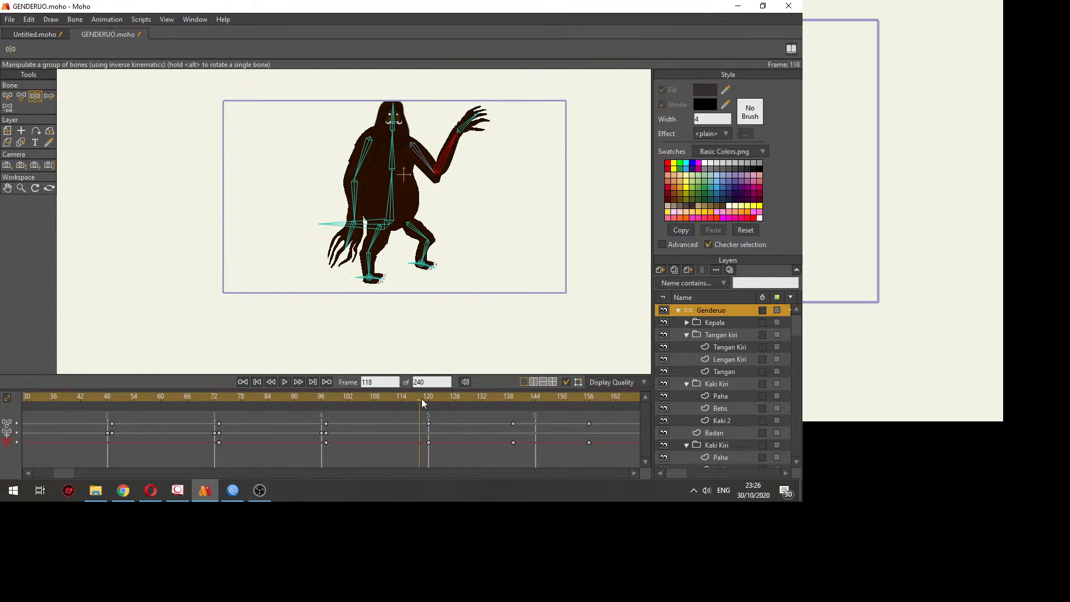
{"action": "left_click", "coordinate": [394, 118]}
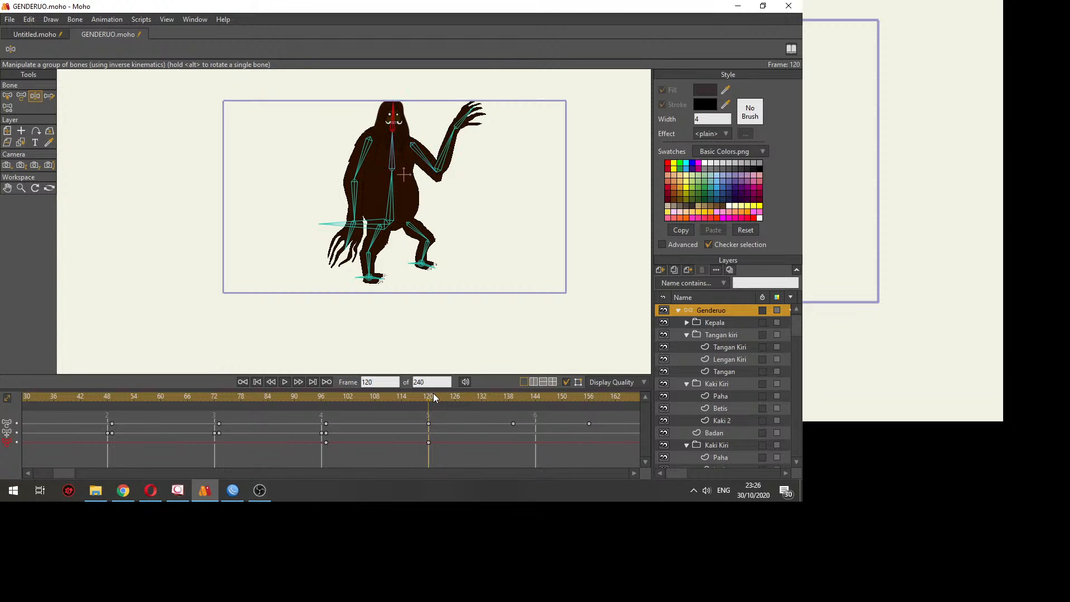
{"action": "left_click_drag", "start_coordinate": [433, 395], "coordinate": [481, 401]}
{"action": "left_click_drag", "start_coordinate": [385, 112], "coordinate": [385, 113]}
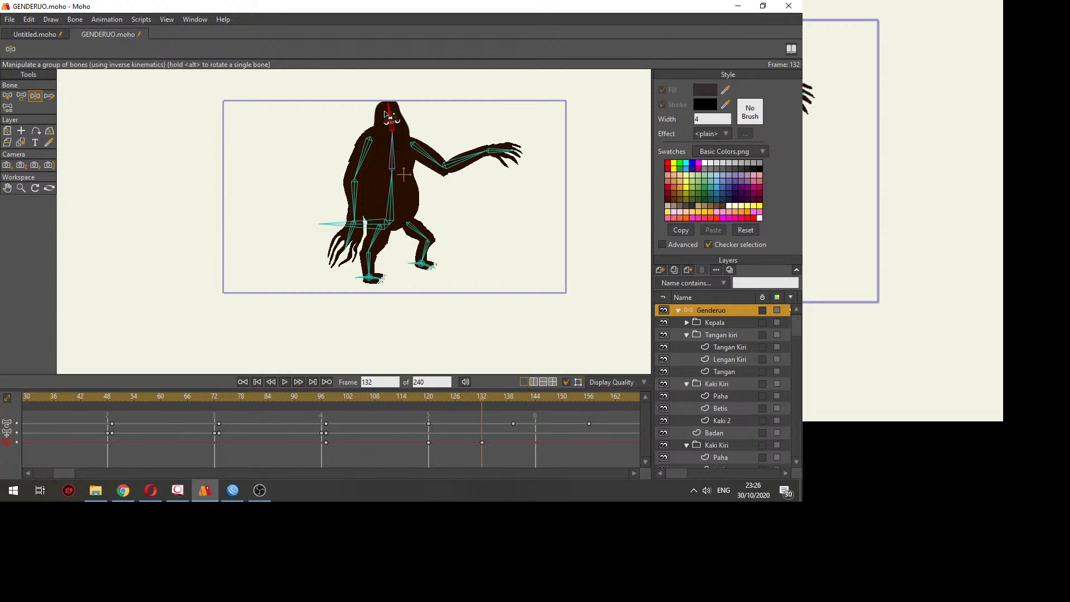
{"action": "left_click_drag", "start_coordinate": [482, 395], "coordinate": [535, 396]}
{"action": "left_click_drag", "start_coordinate": [386, 108], "coordinate": [399, 108]}
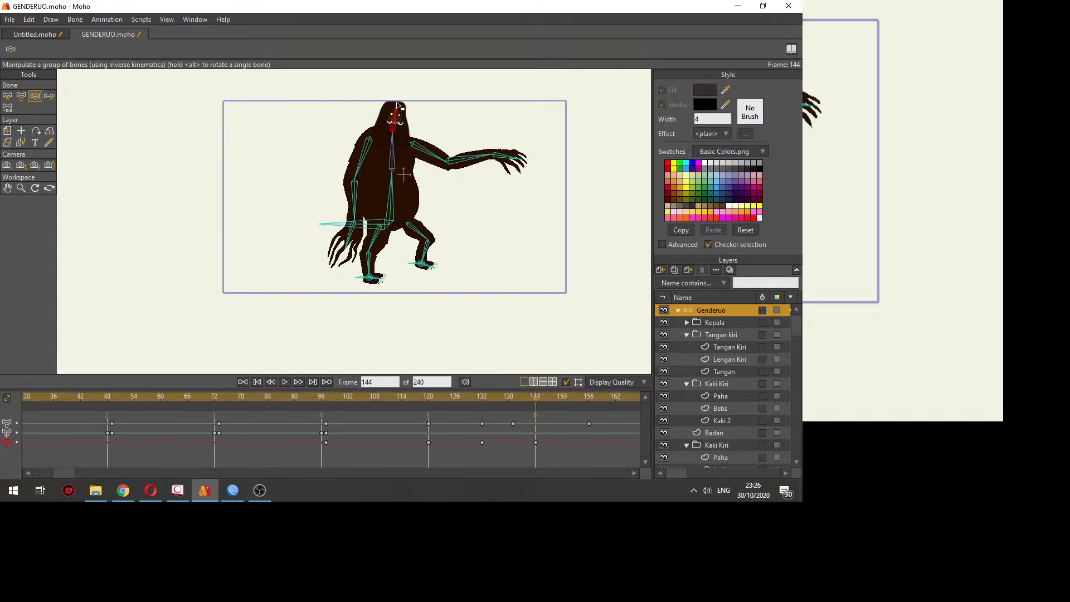
{"action": "left_click", "coordinate": [257, 381]}
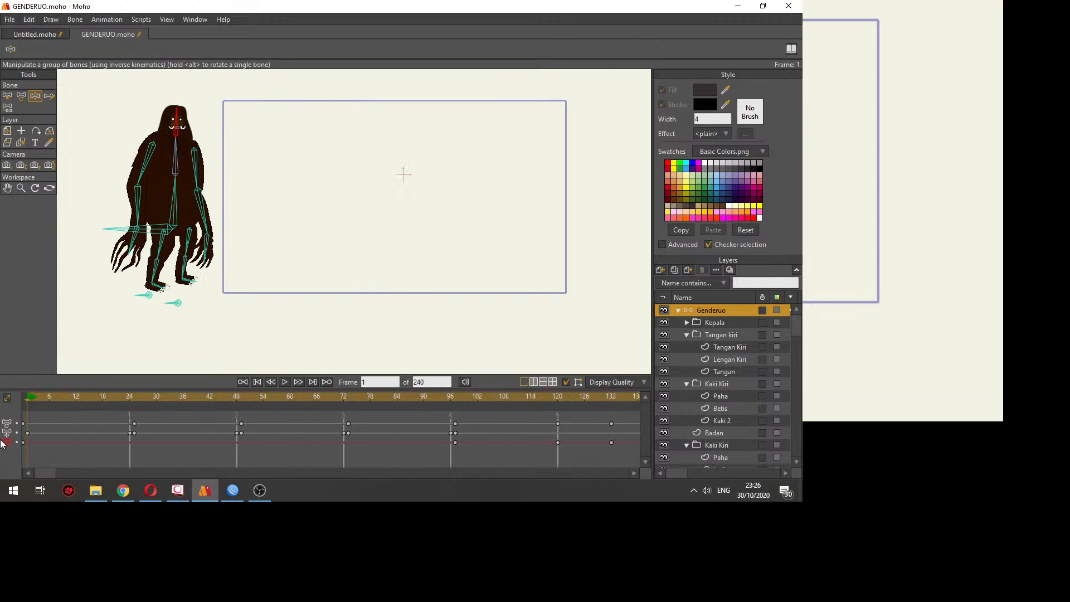
Step: Play the walking and waving animation from frame 1 to frame 170 and return to frame 1
{"action": "left_click", "coordinate": [284, 381]}
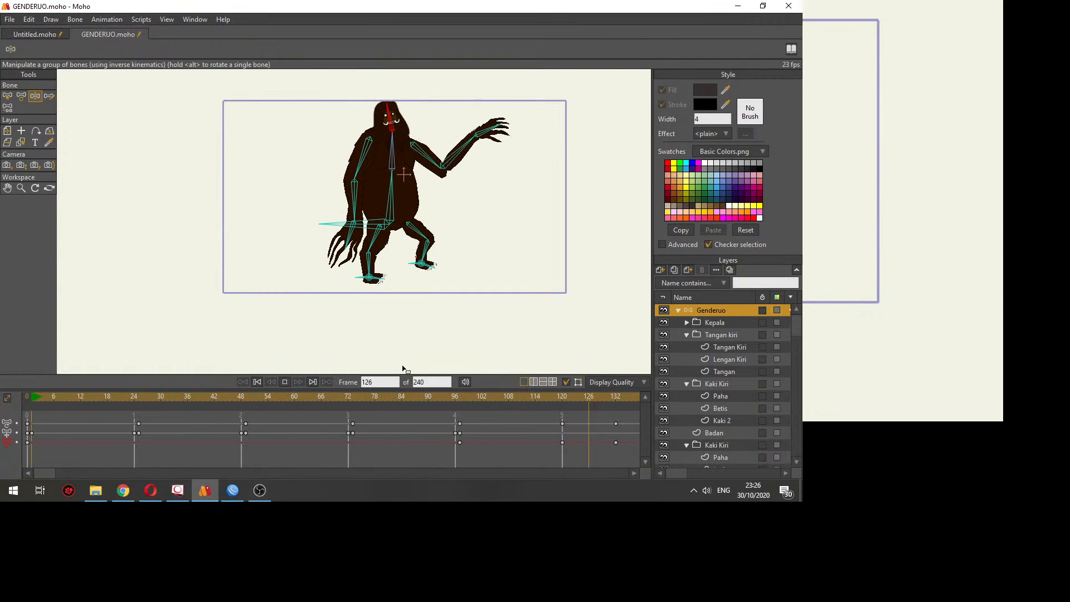
{"action": "key", "text": "space"}
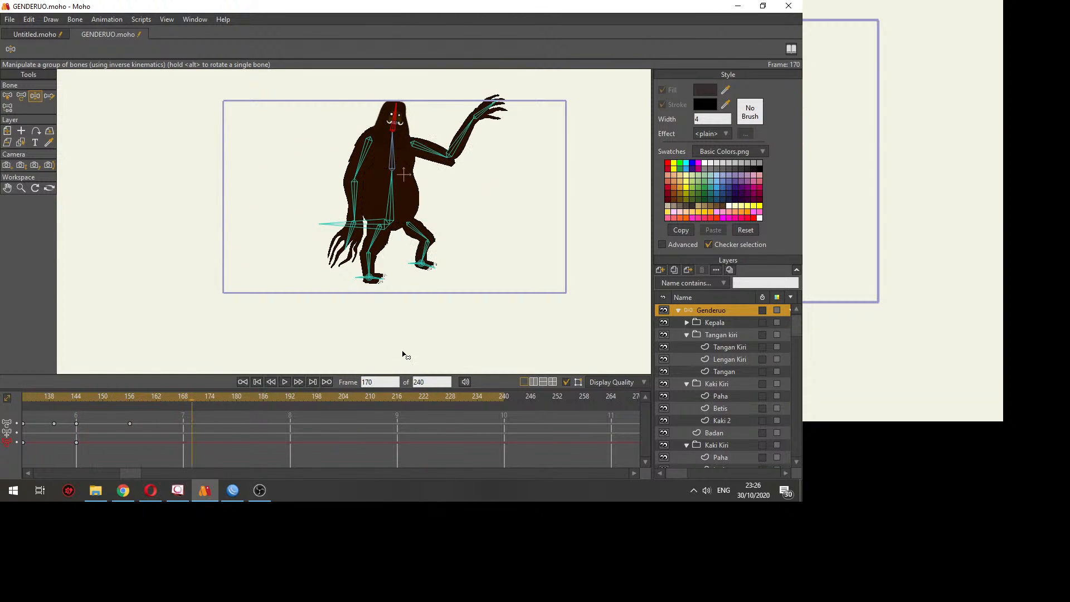
{"action": "left_click_drag", "start_coordinate": [188, 397], "coordinate": [3, 433]}
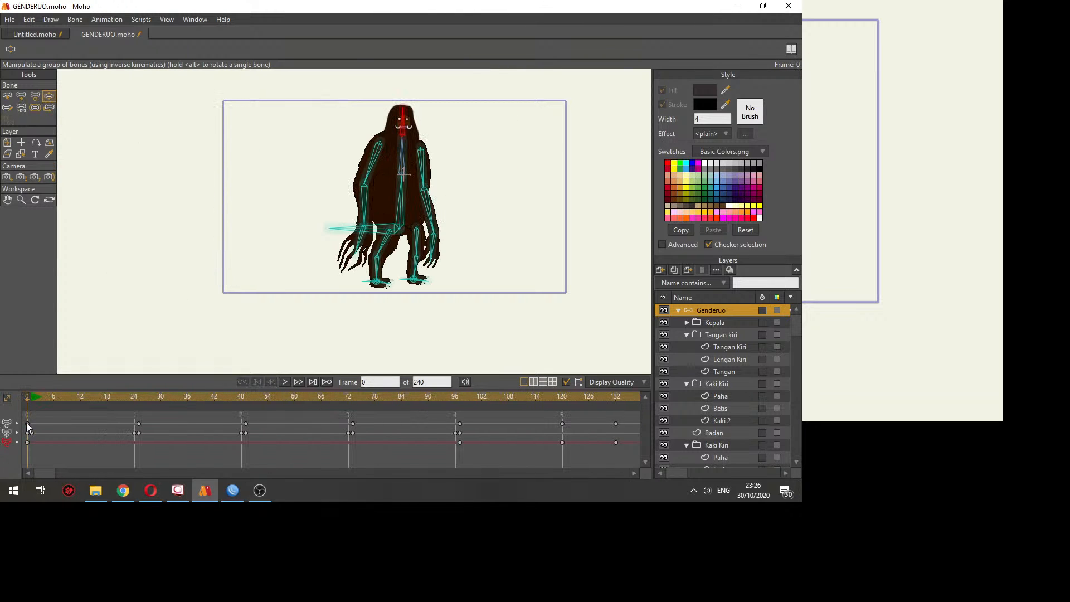
{"action": "left_click", "coordinate": [9, 19]}
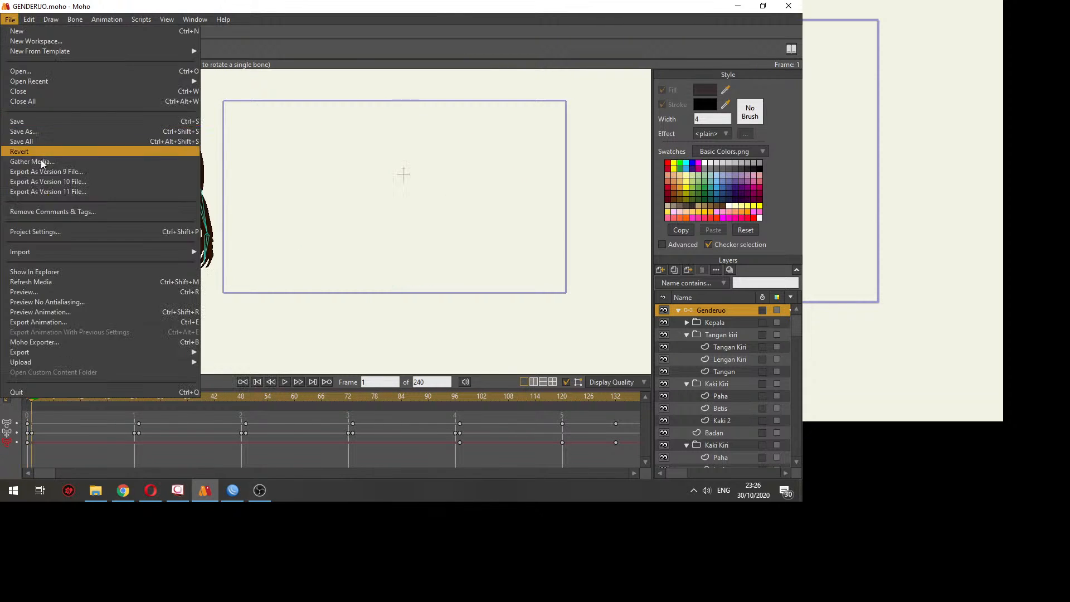
{"action": "left_click", "coordinate": [58, 322]}
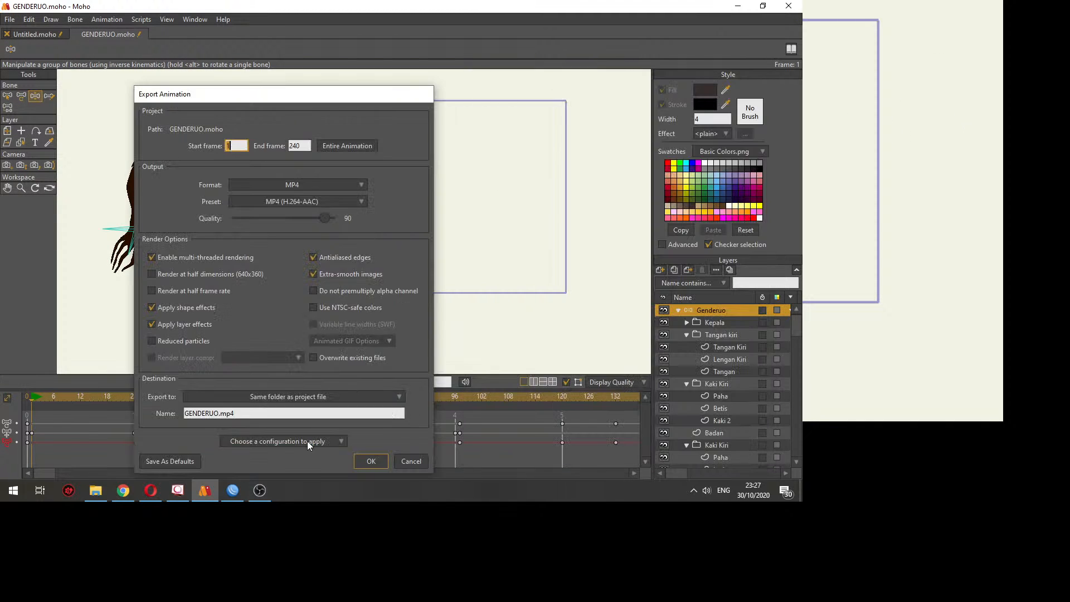
{"action": "left_click", "coordinate": [412, 460]}
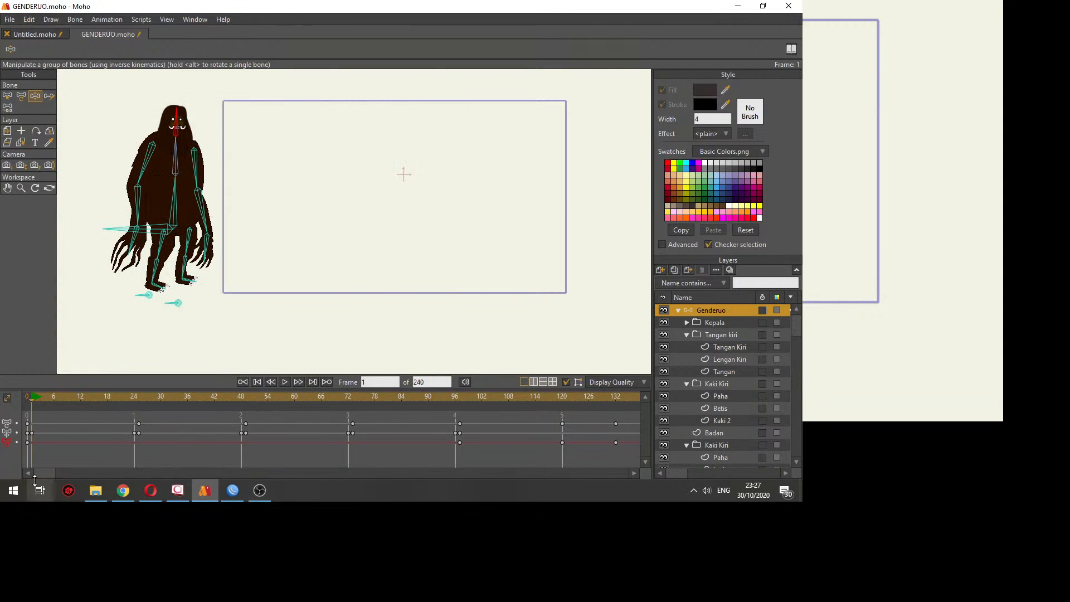
Step: Find the animation's end at frame 168 and export frames 1 to 168 as an MP4 named tes with quality 54 in the project folder
{"action": "left_click_drag", "start_coordinate": [50, 471], "coordinate": [110, 471]}
{"action": "left_click_drag", "start_coordinate": [267, 402], "coordinate": [326, 399]}
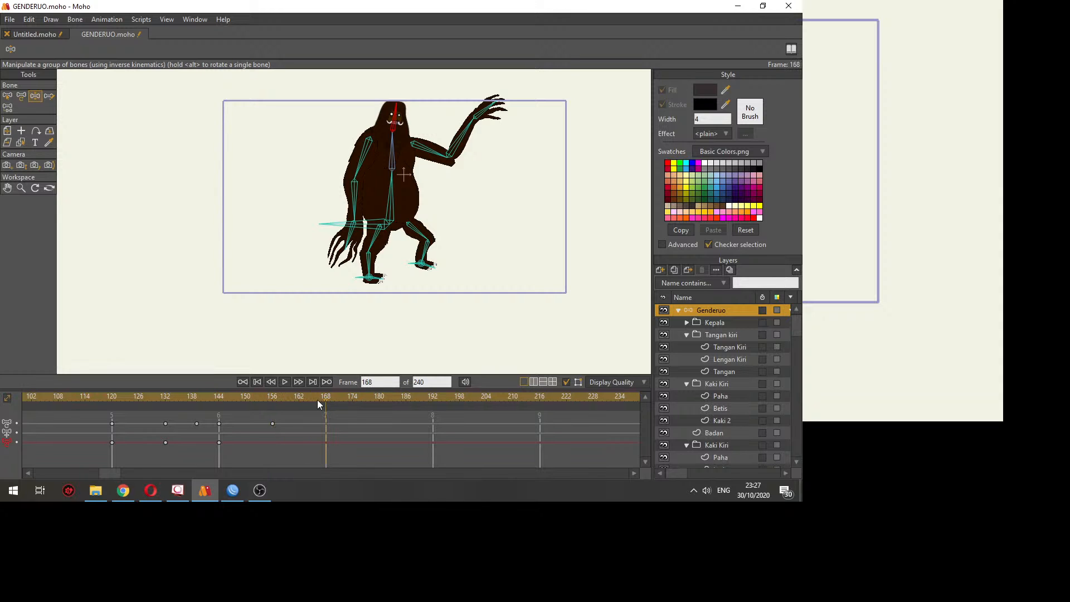
{"action": "left_click", "coordinate": [12, 20]}
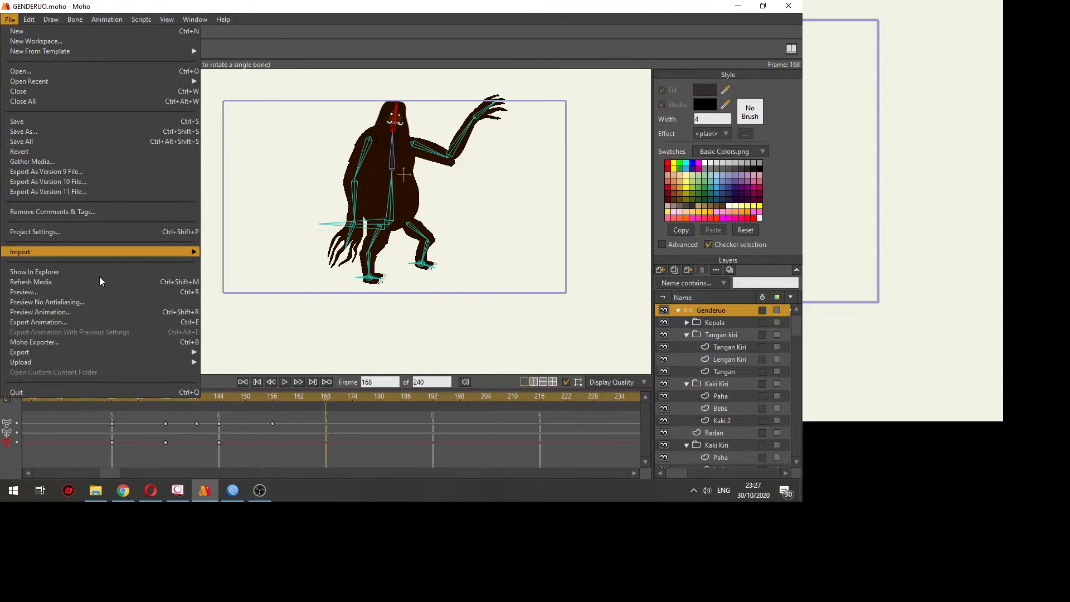
{"action": "left_click", "coordinate": [104, 324]}
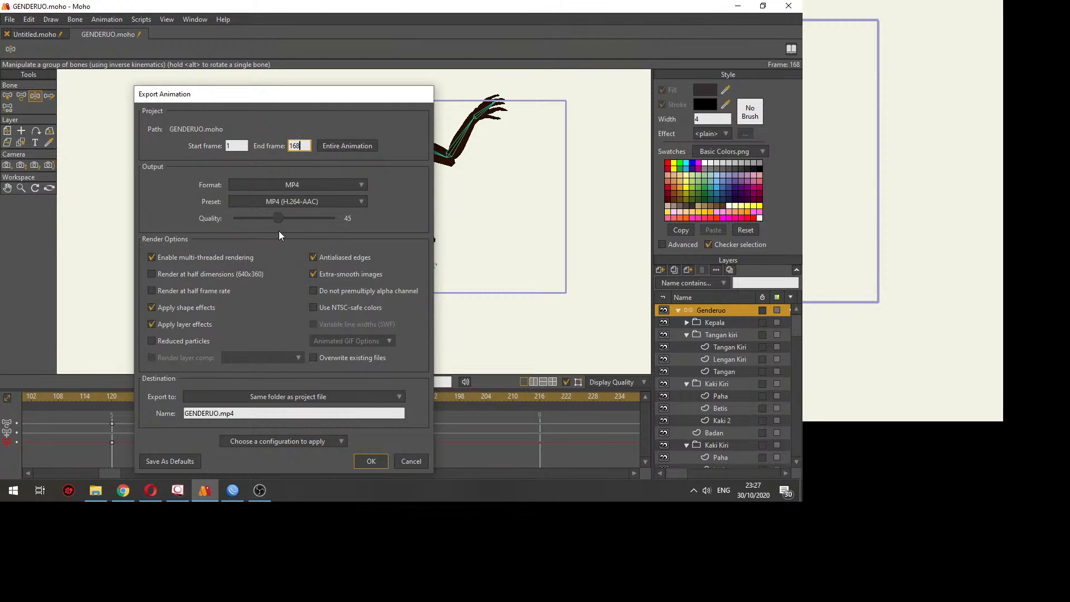
{"action": "left_click_drag", "start_coordinate": [278, 231], "coordinate": [287, 232]}
{"action": "left_click", "coordinate": [267, 411]}
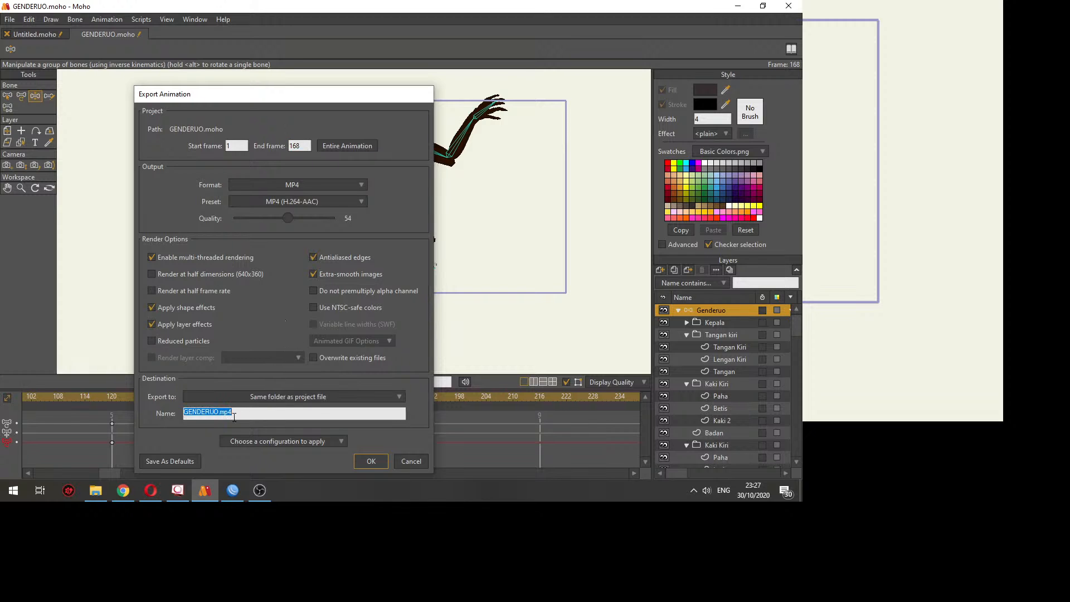
{"action": "type", "text": "tes"}
{"action": "left_click", "coordinate": [363, 468]}
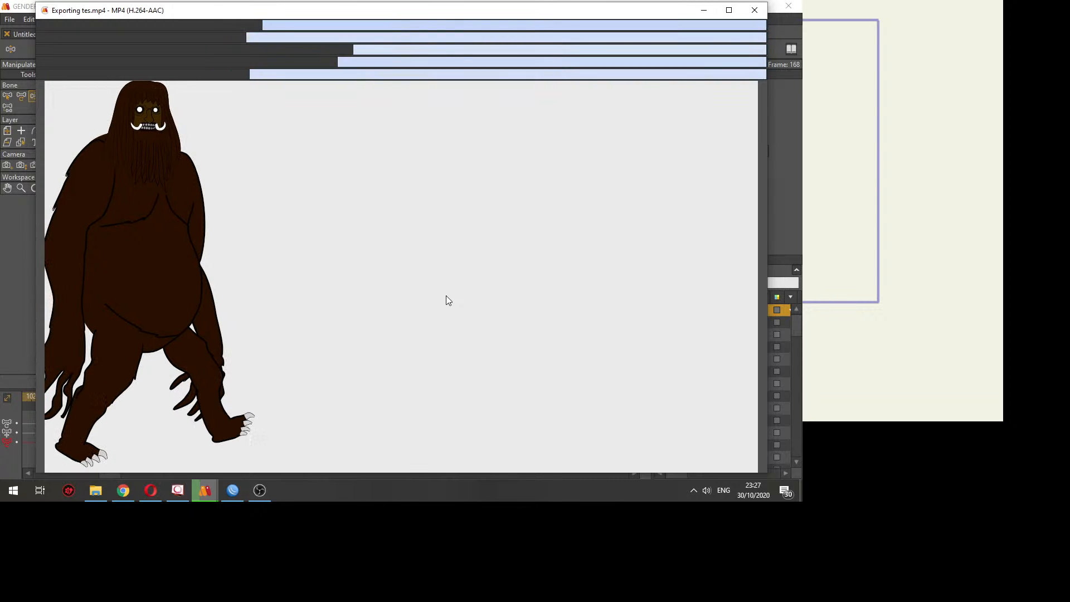
Step: Check the live stream dashboard in Opera during the export, and watch the exported tes video maximized before closing the player
{"action": "left_click", "coordinate": [146, 496]}
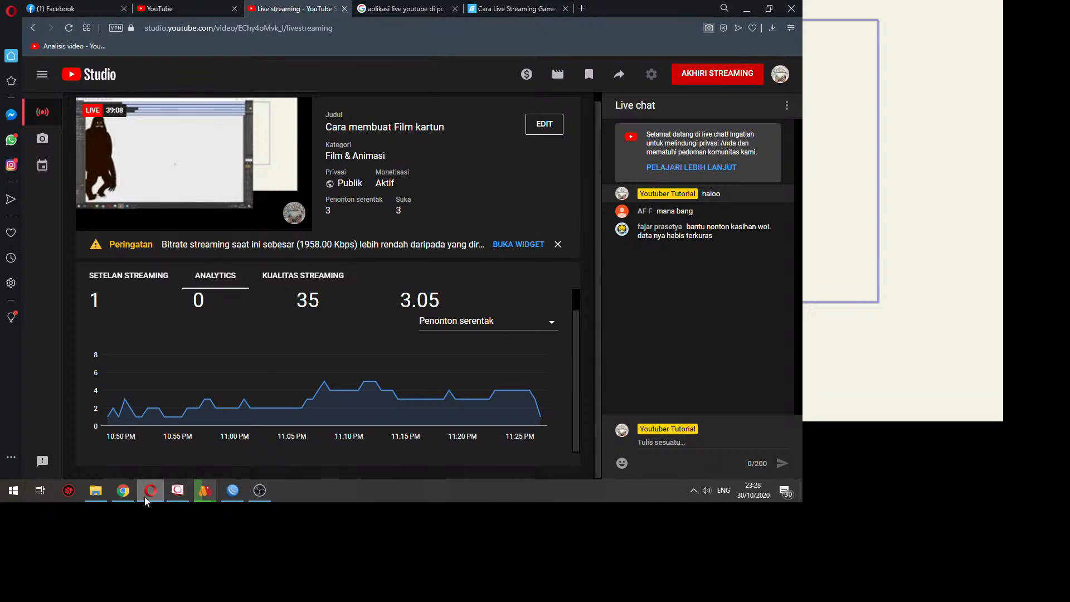
{"action": "left_click", "coordinate": [146, 496]}
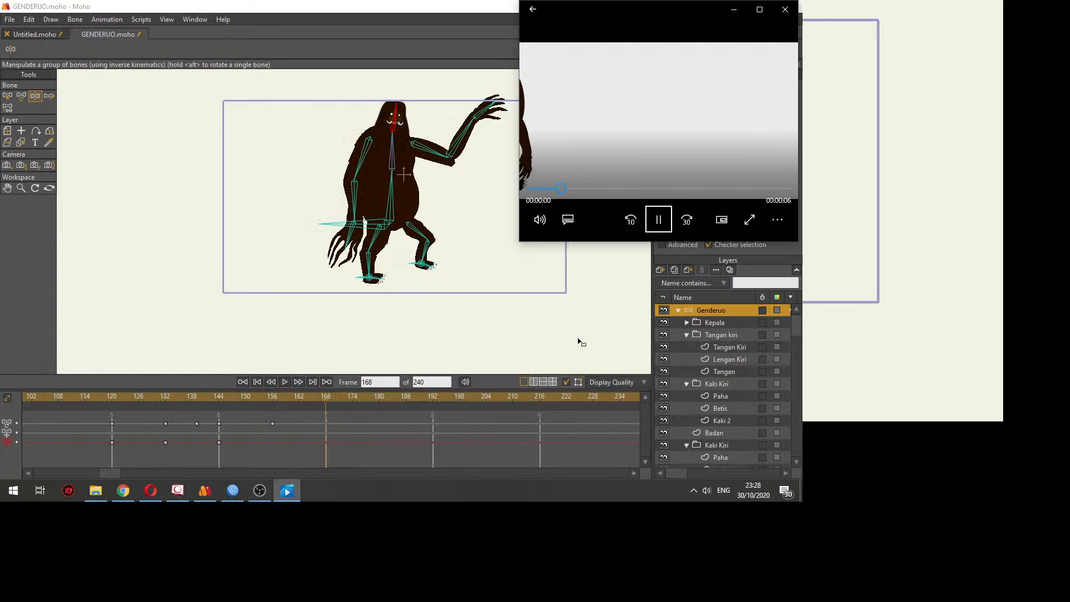
{"action": "left_click", "coordinate": [757, 10]}
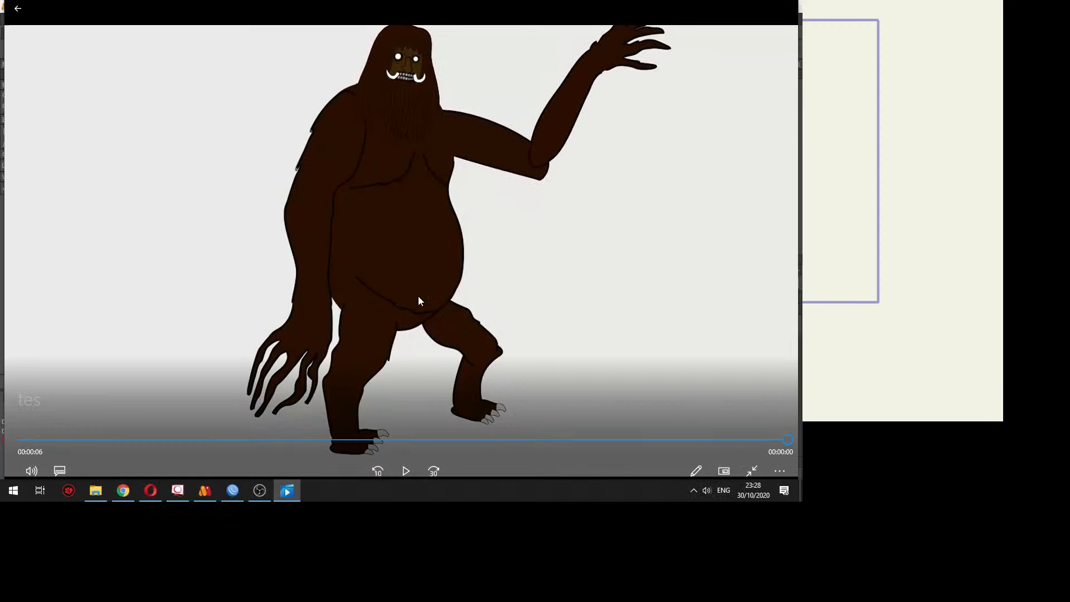
{"action": "left_click", "coordinate": [788, 6]}
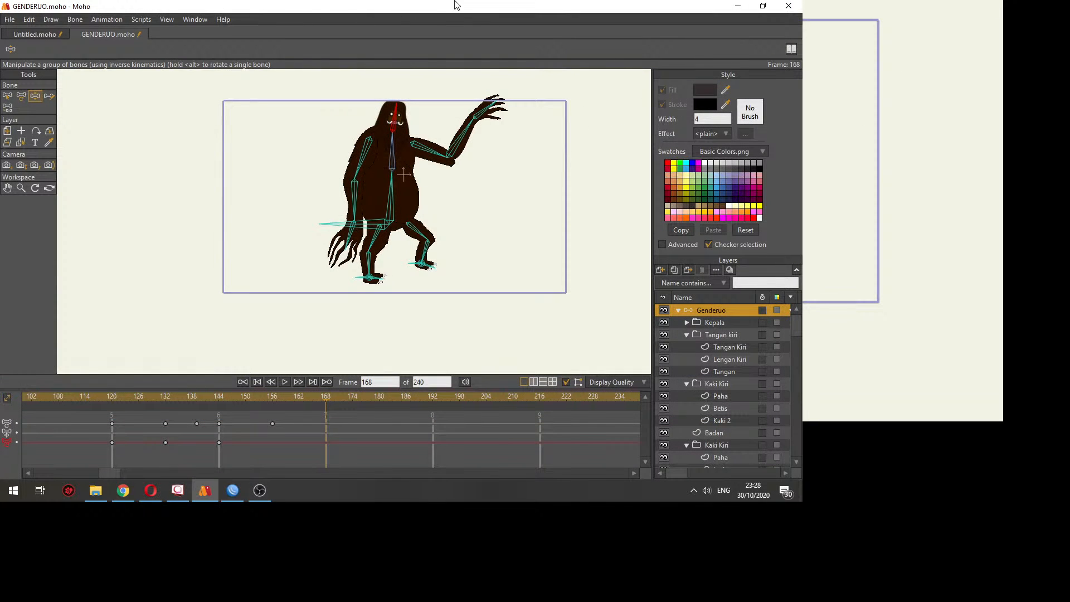
Step: Quit Moho, discarding the changes to Untitled.moho
{"action": "left_click", "coordinate": [799, 5]}
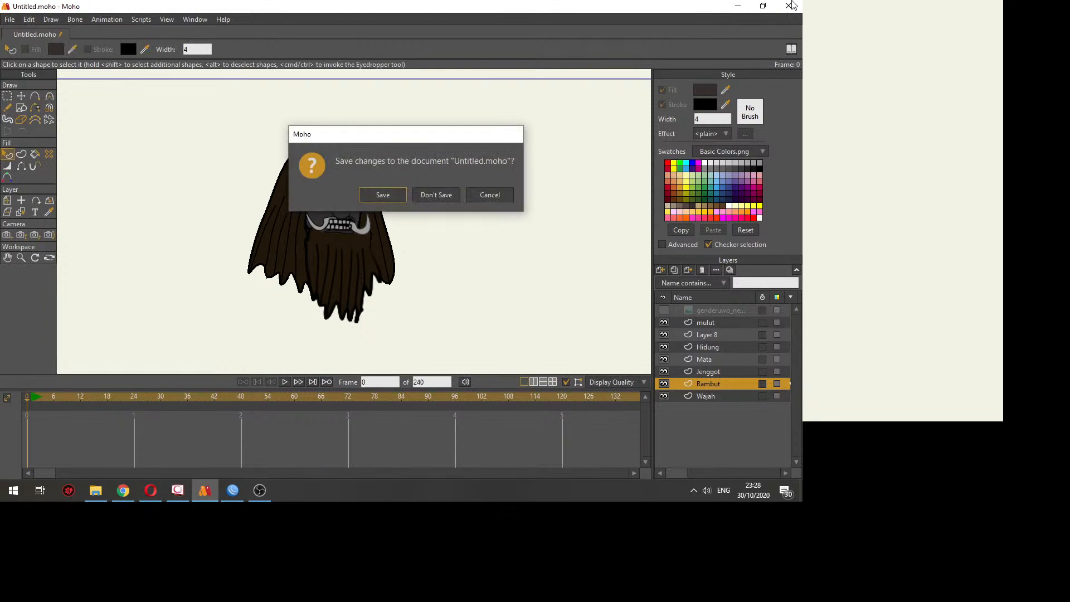
{"action": "left_click", "coordinate": [441, 193]}
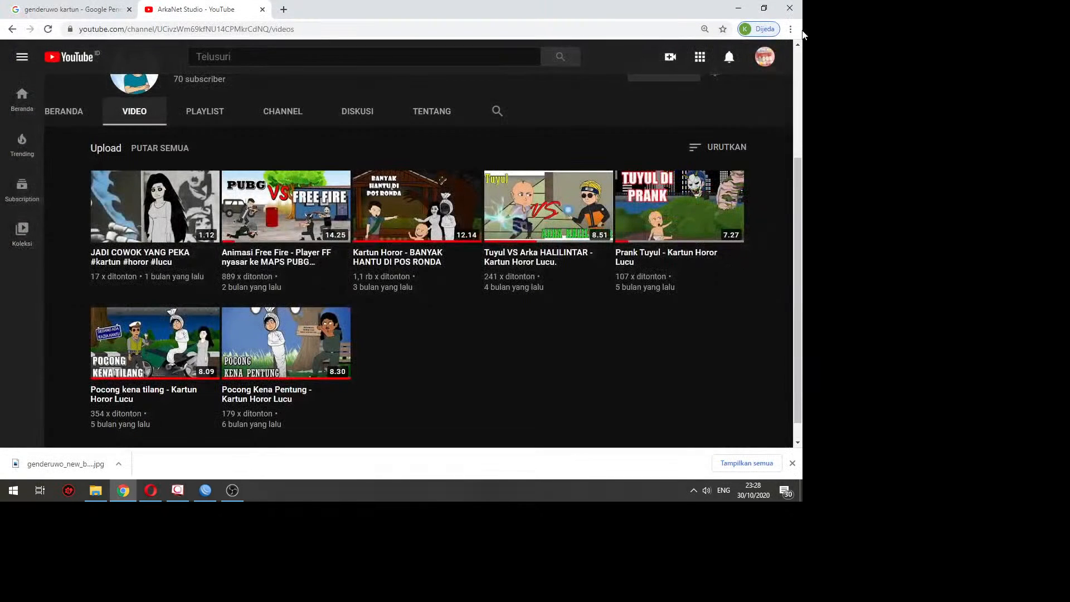
Step: Switch to YouTube Studio in Opera and end the live stream "Cara membuat Film kartun"
{"action": "left_click", "coordinate": [164, 491]}
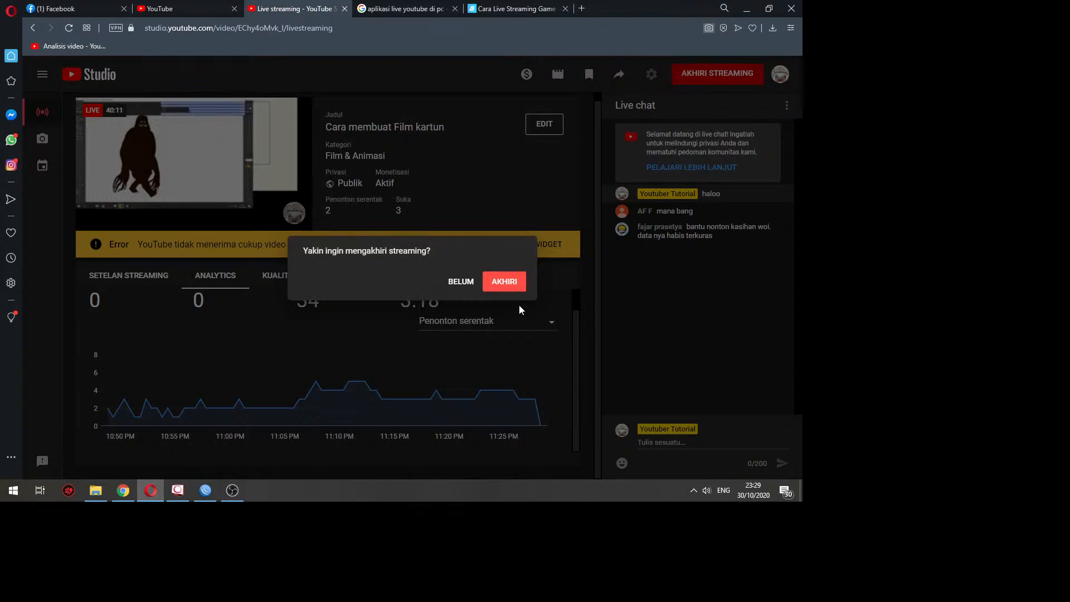
{"action": "left_click", "coordinate": [505, 282]}
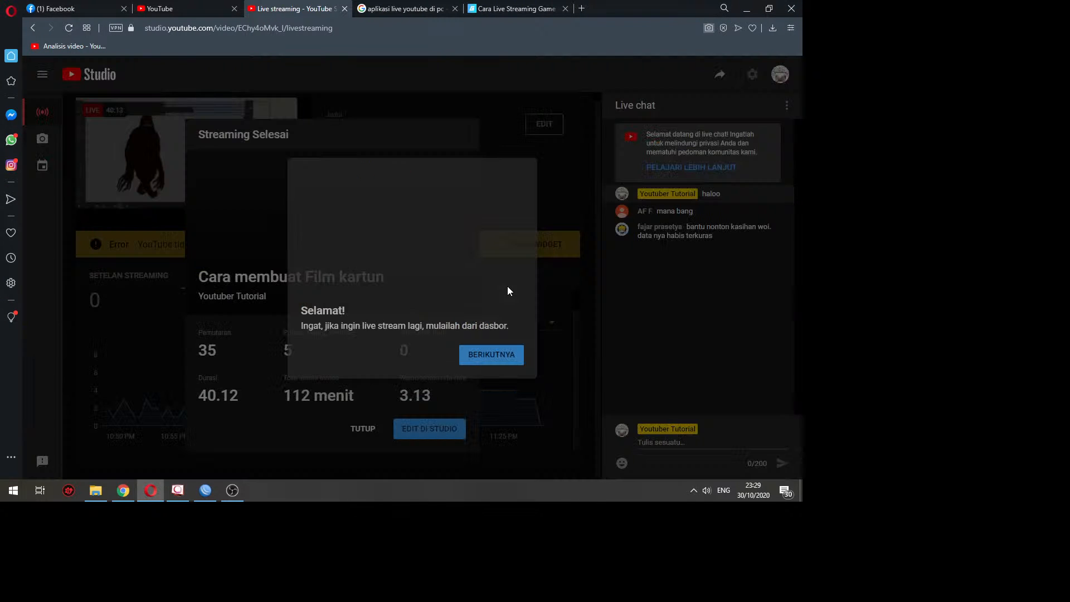